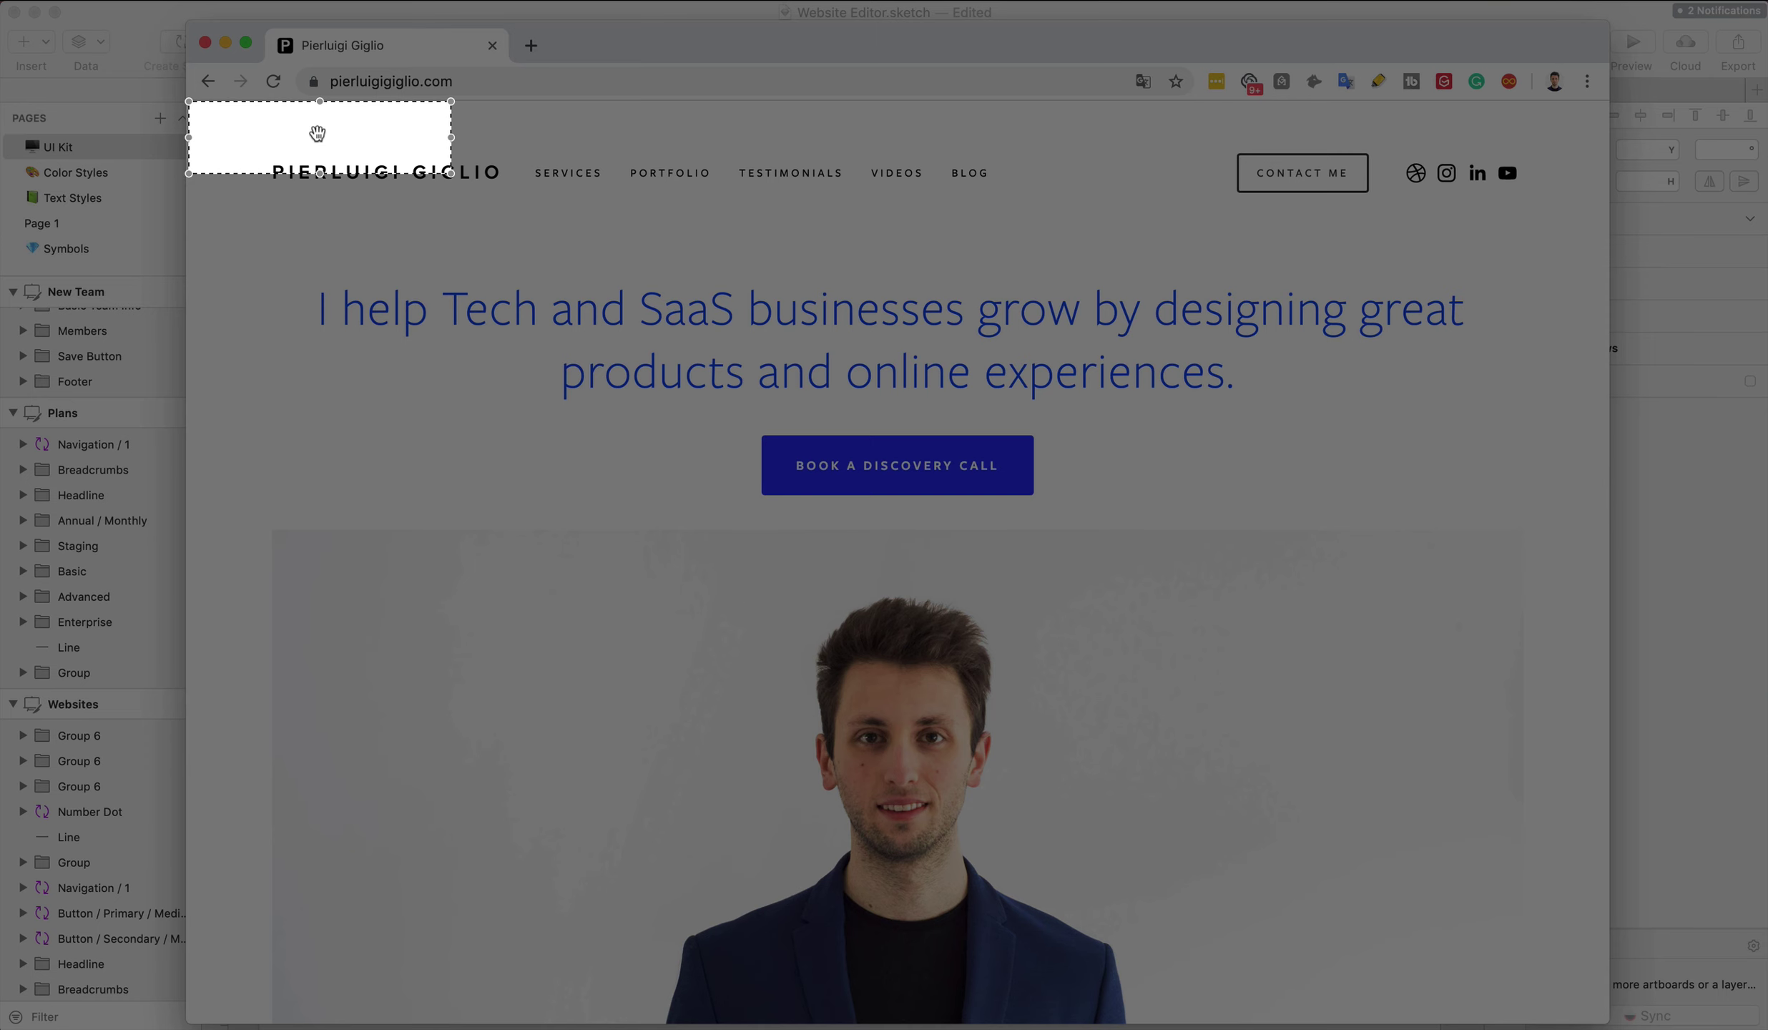
Capture a screenshot of the portfolio homepage's full visible area below the browser toolbar, and close that browser window
left_click_drag(450, 173, 1607, 1020)
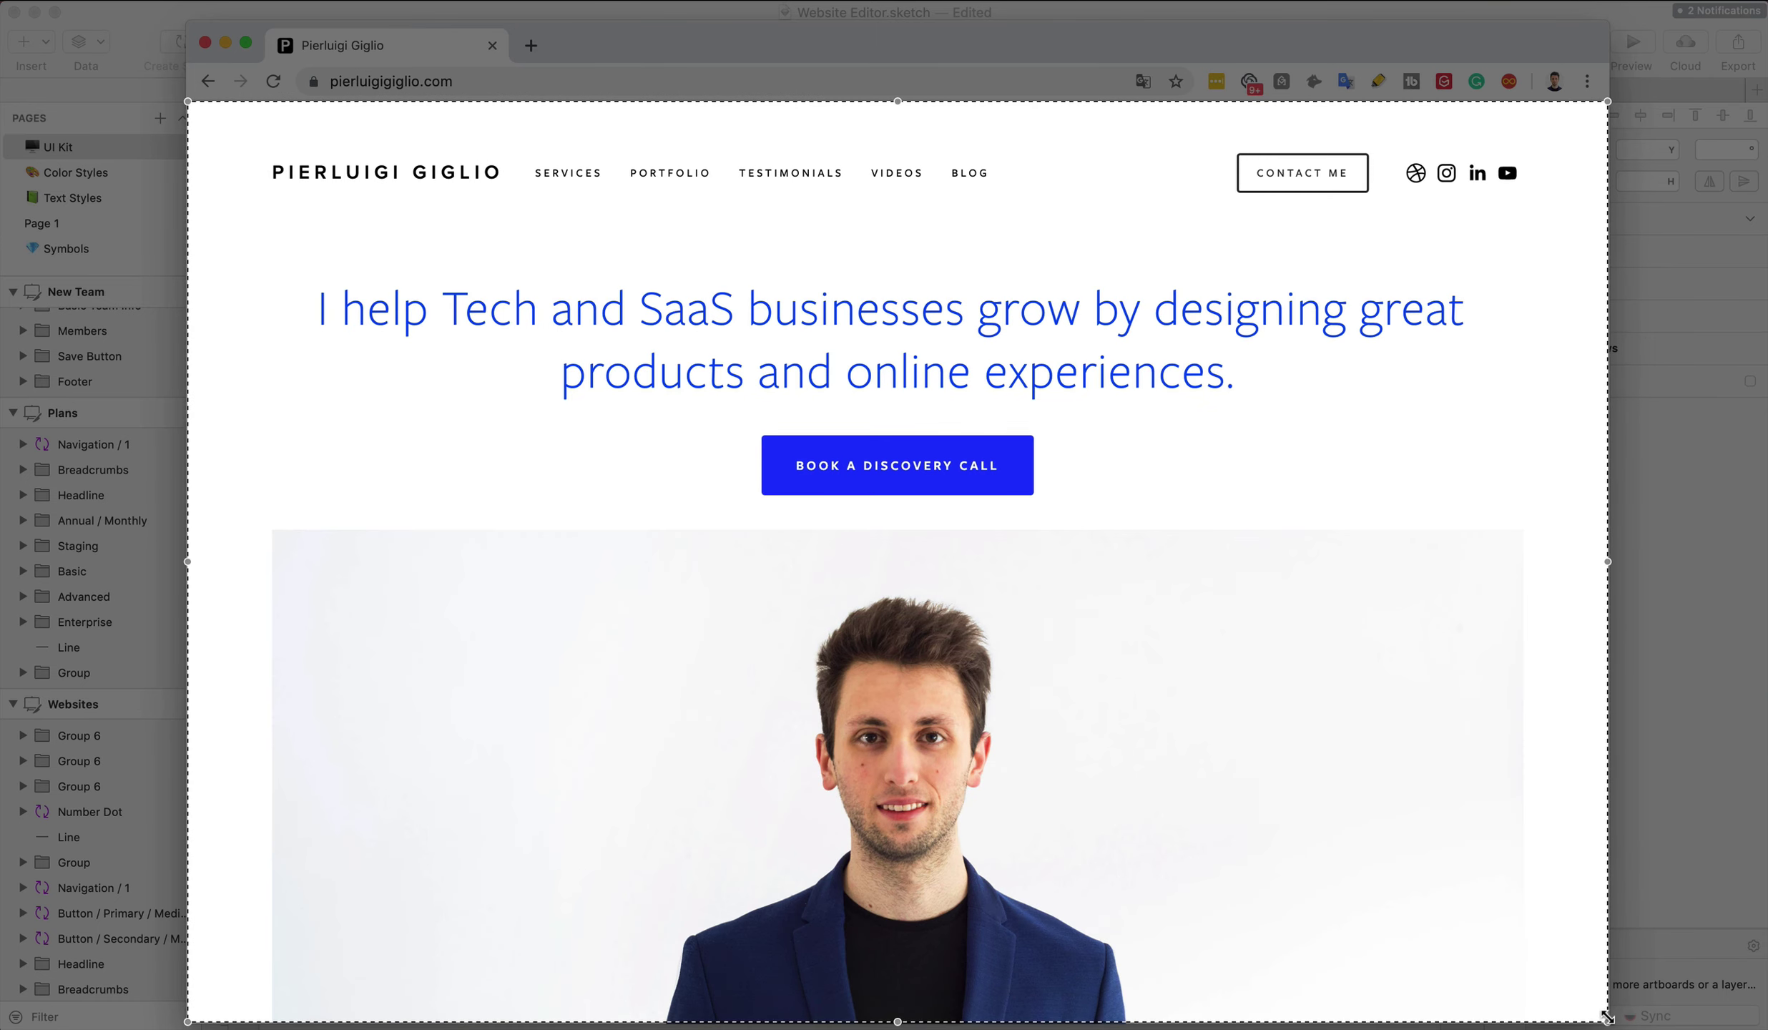
key("Return")
left_click(207, 44)
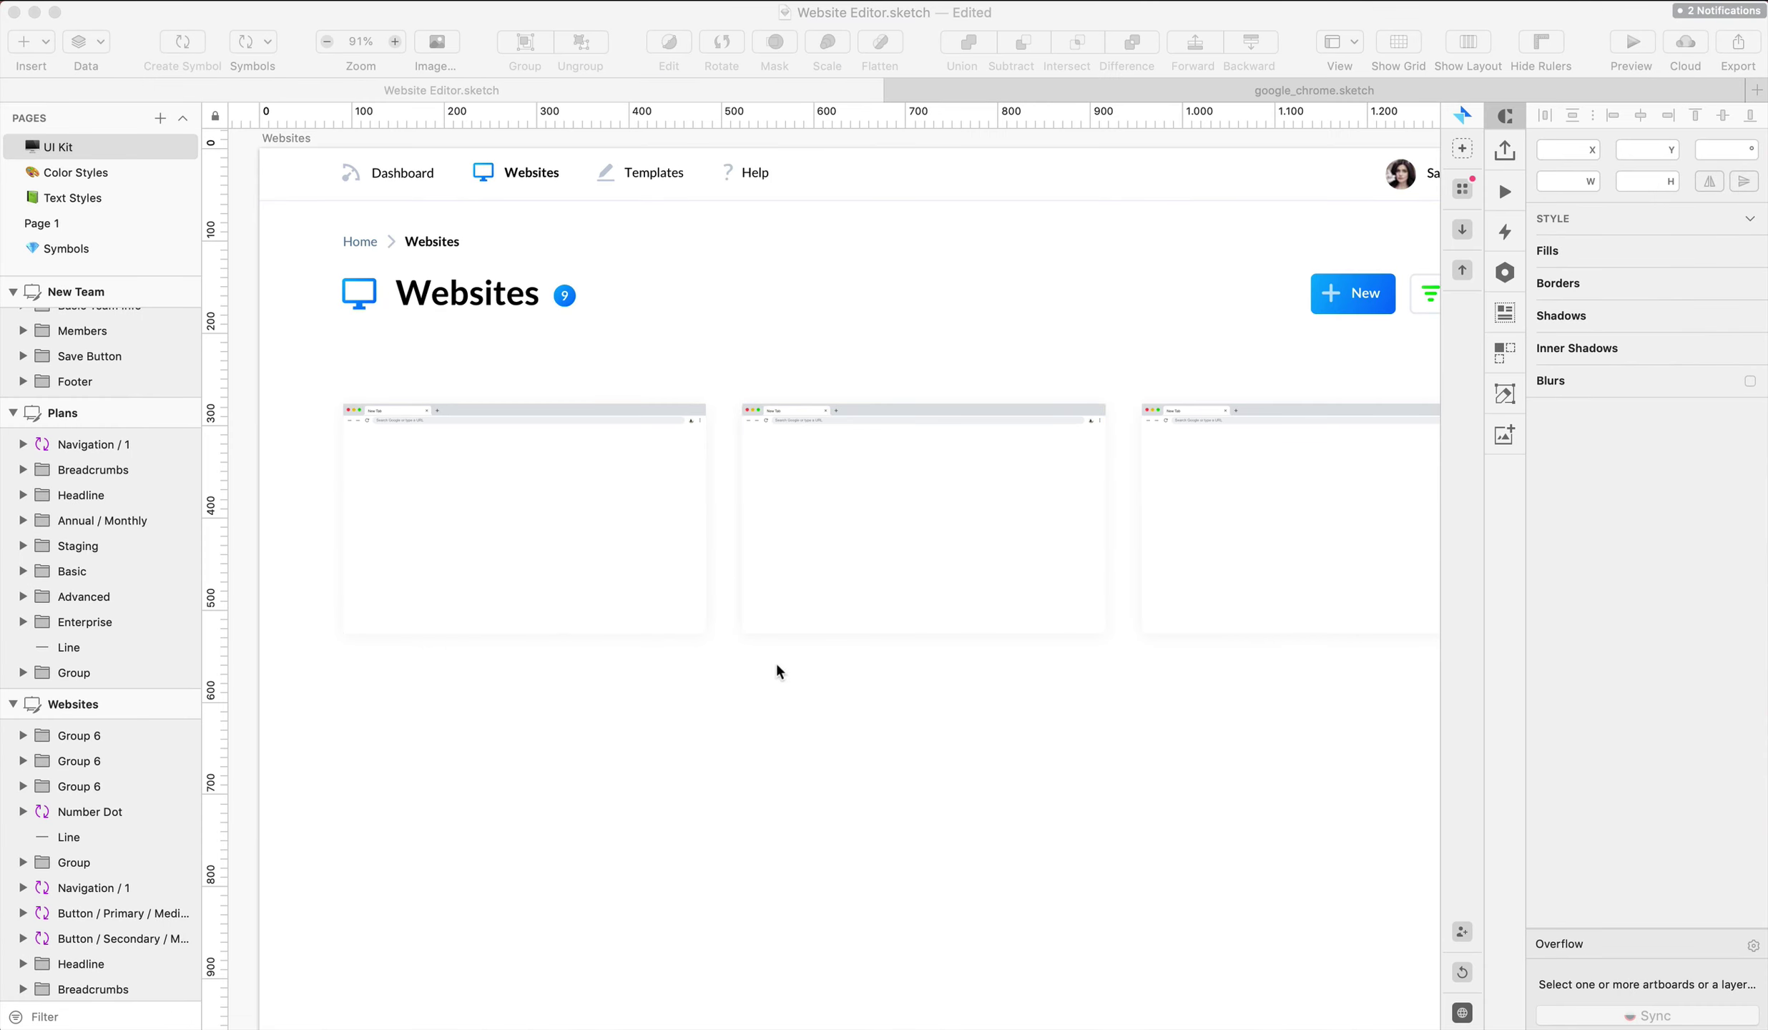
Select the white Body 1 rectangle inside the first browser mockup on the Websites artboard
left_click(495, 502)
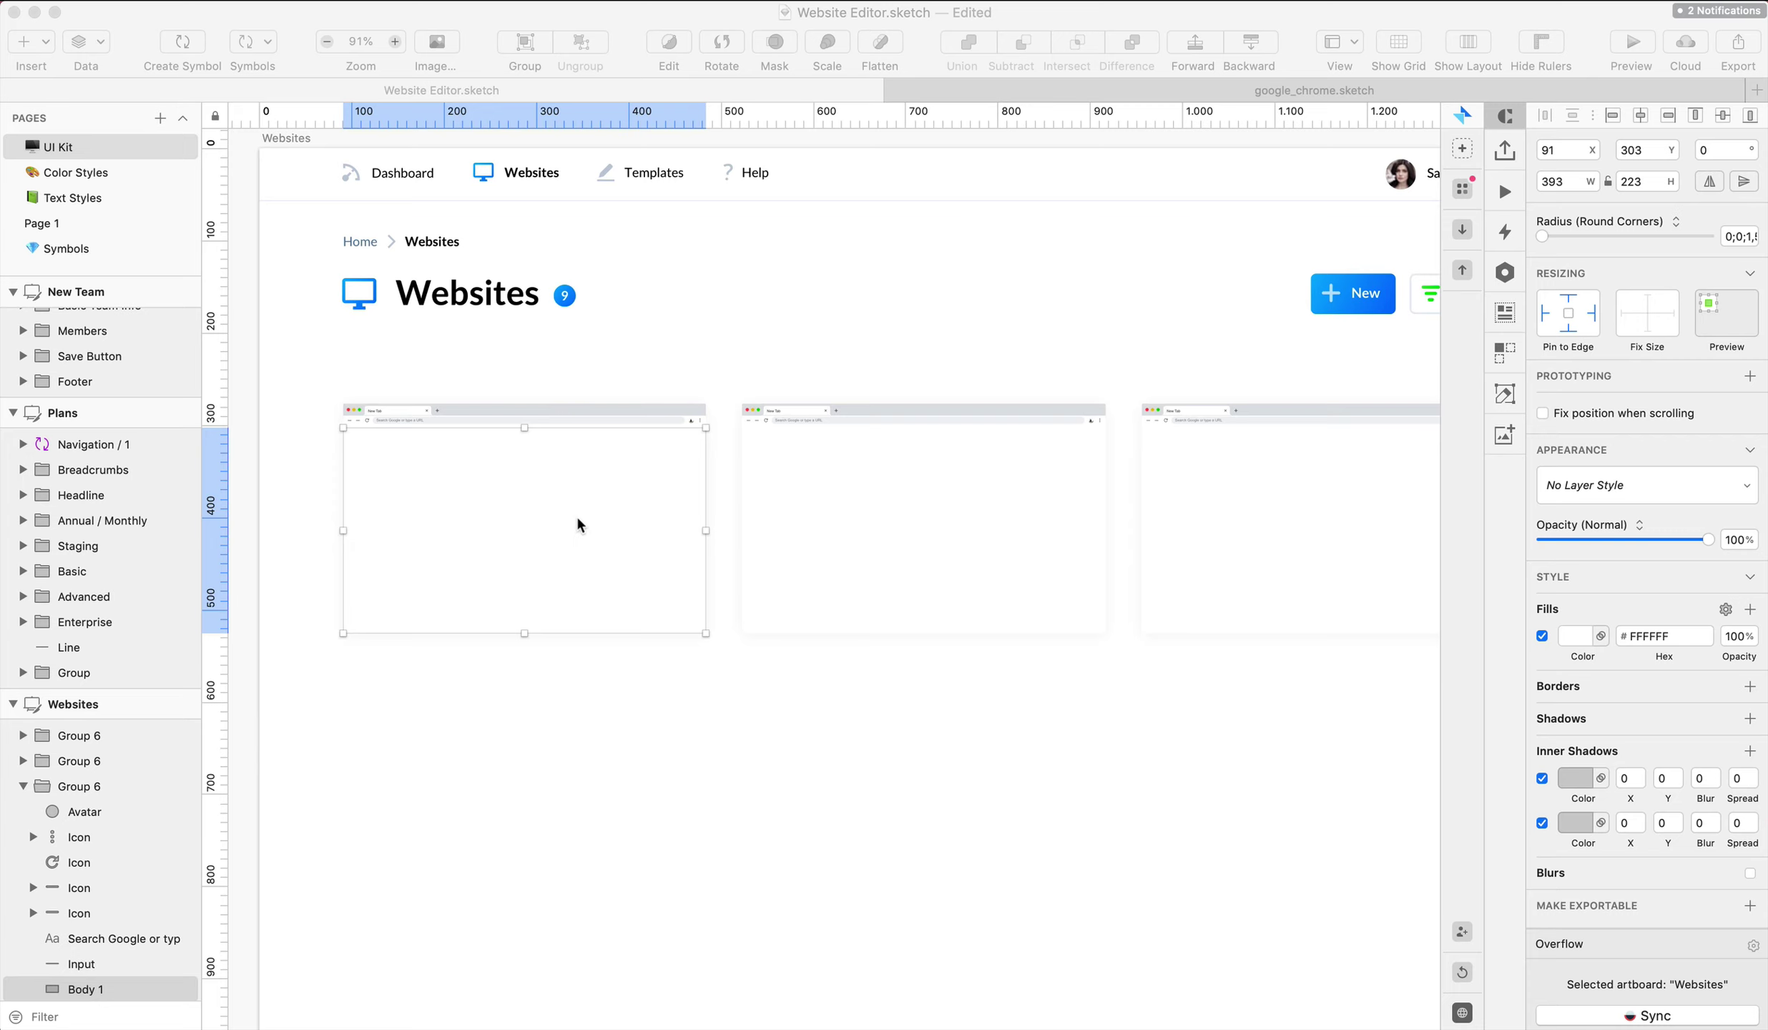
scroll(577, 518, "down", 5)
scroll(576, 518, "up", 4)
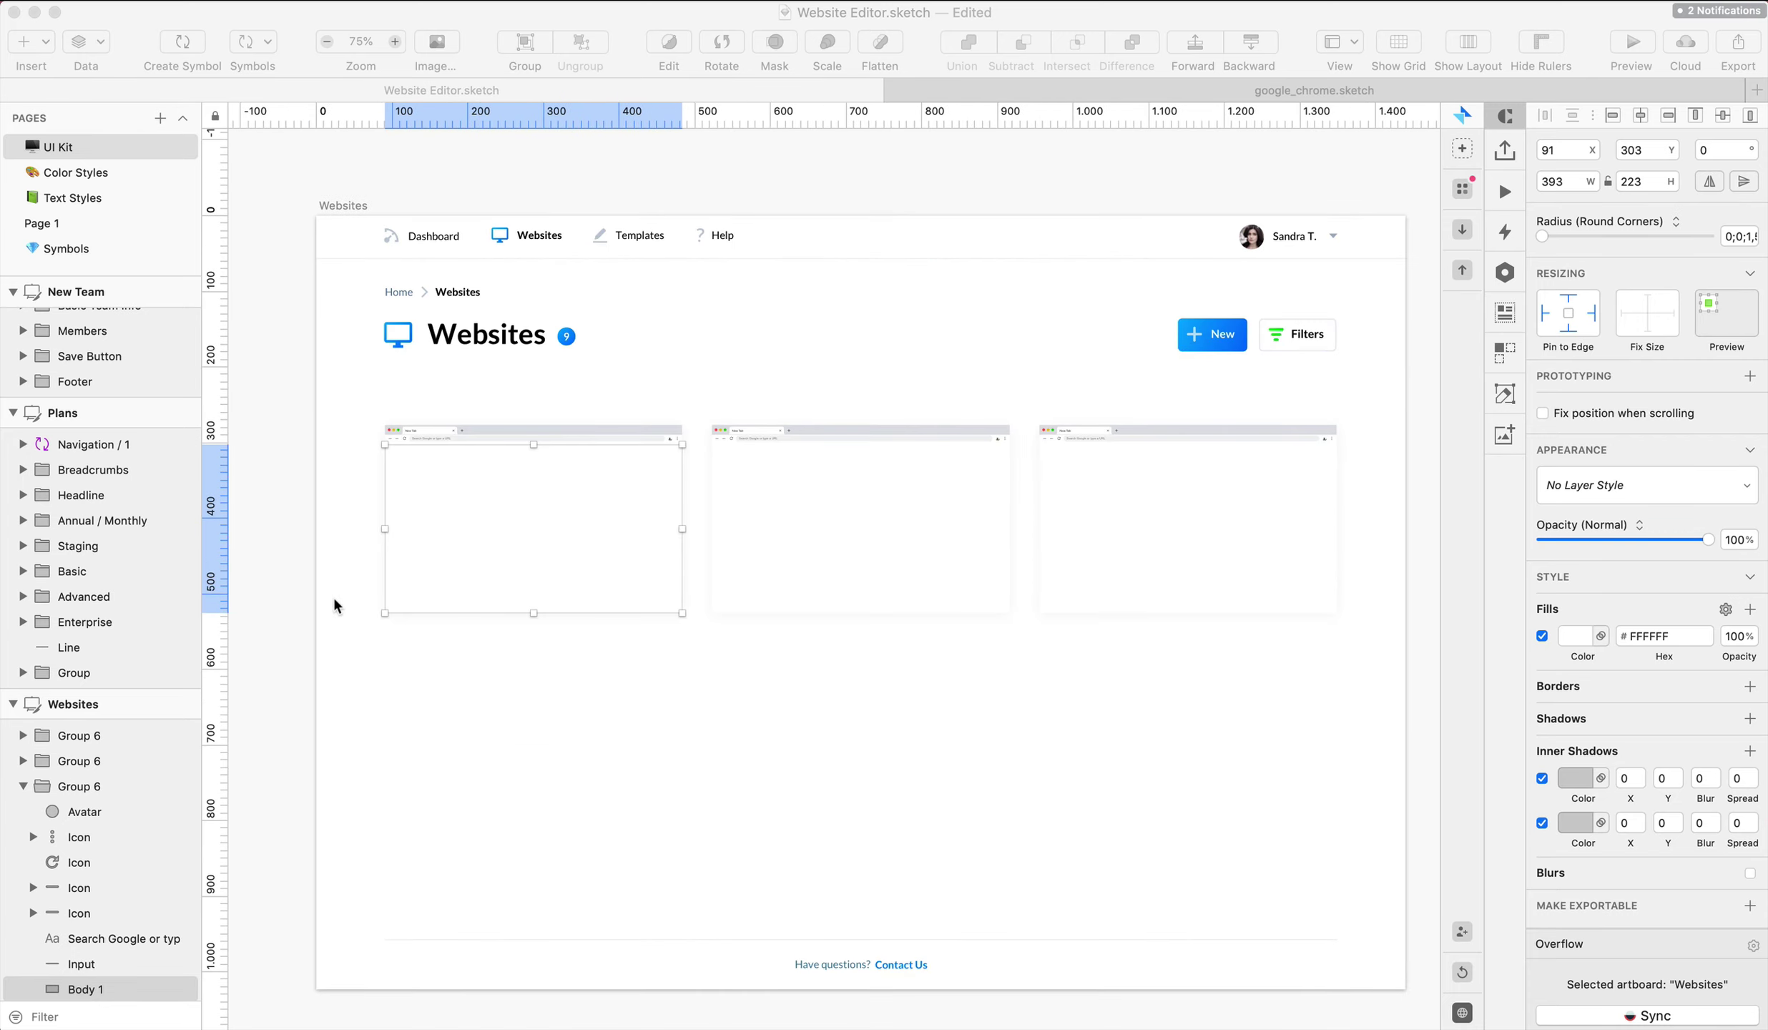
left_click(494, 501)
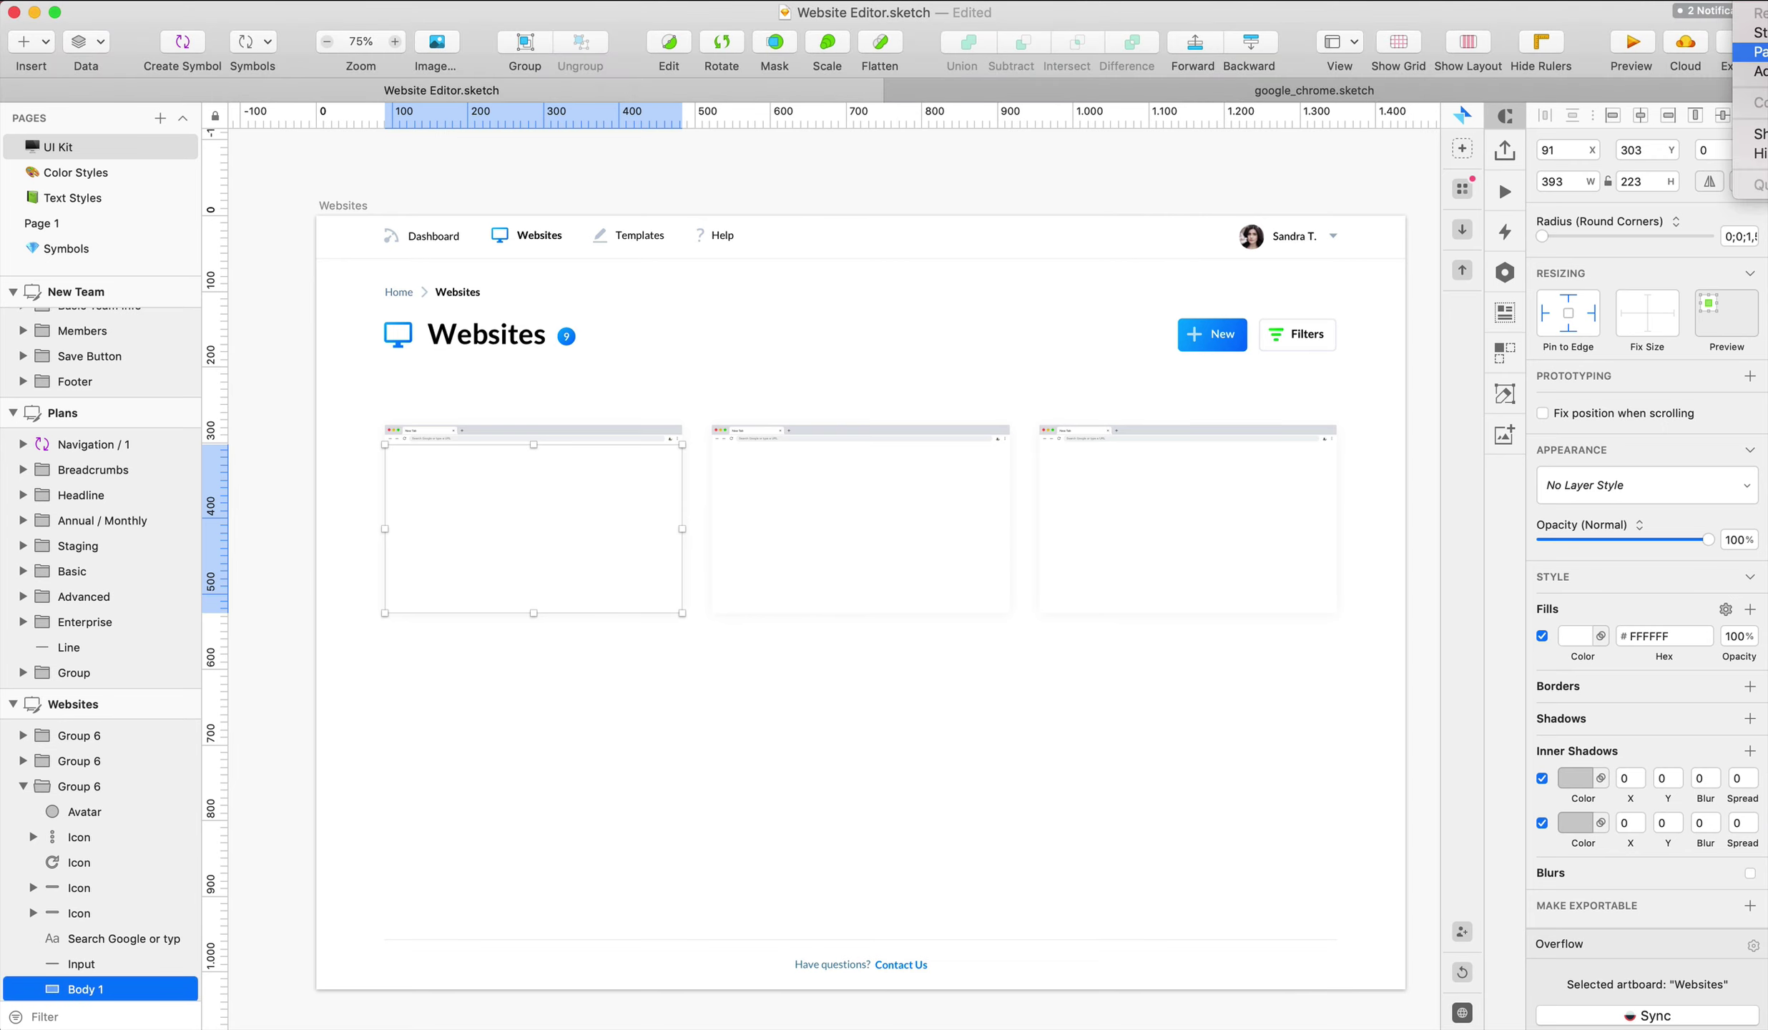
key("super+Tab")
left_click(1060, 681)
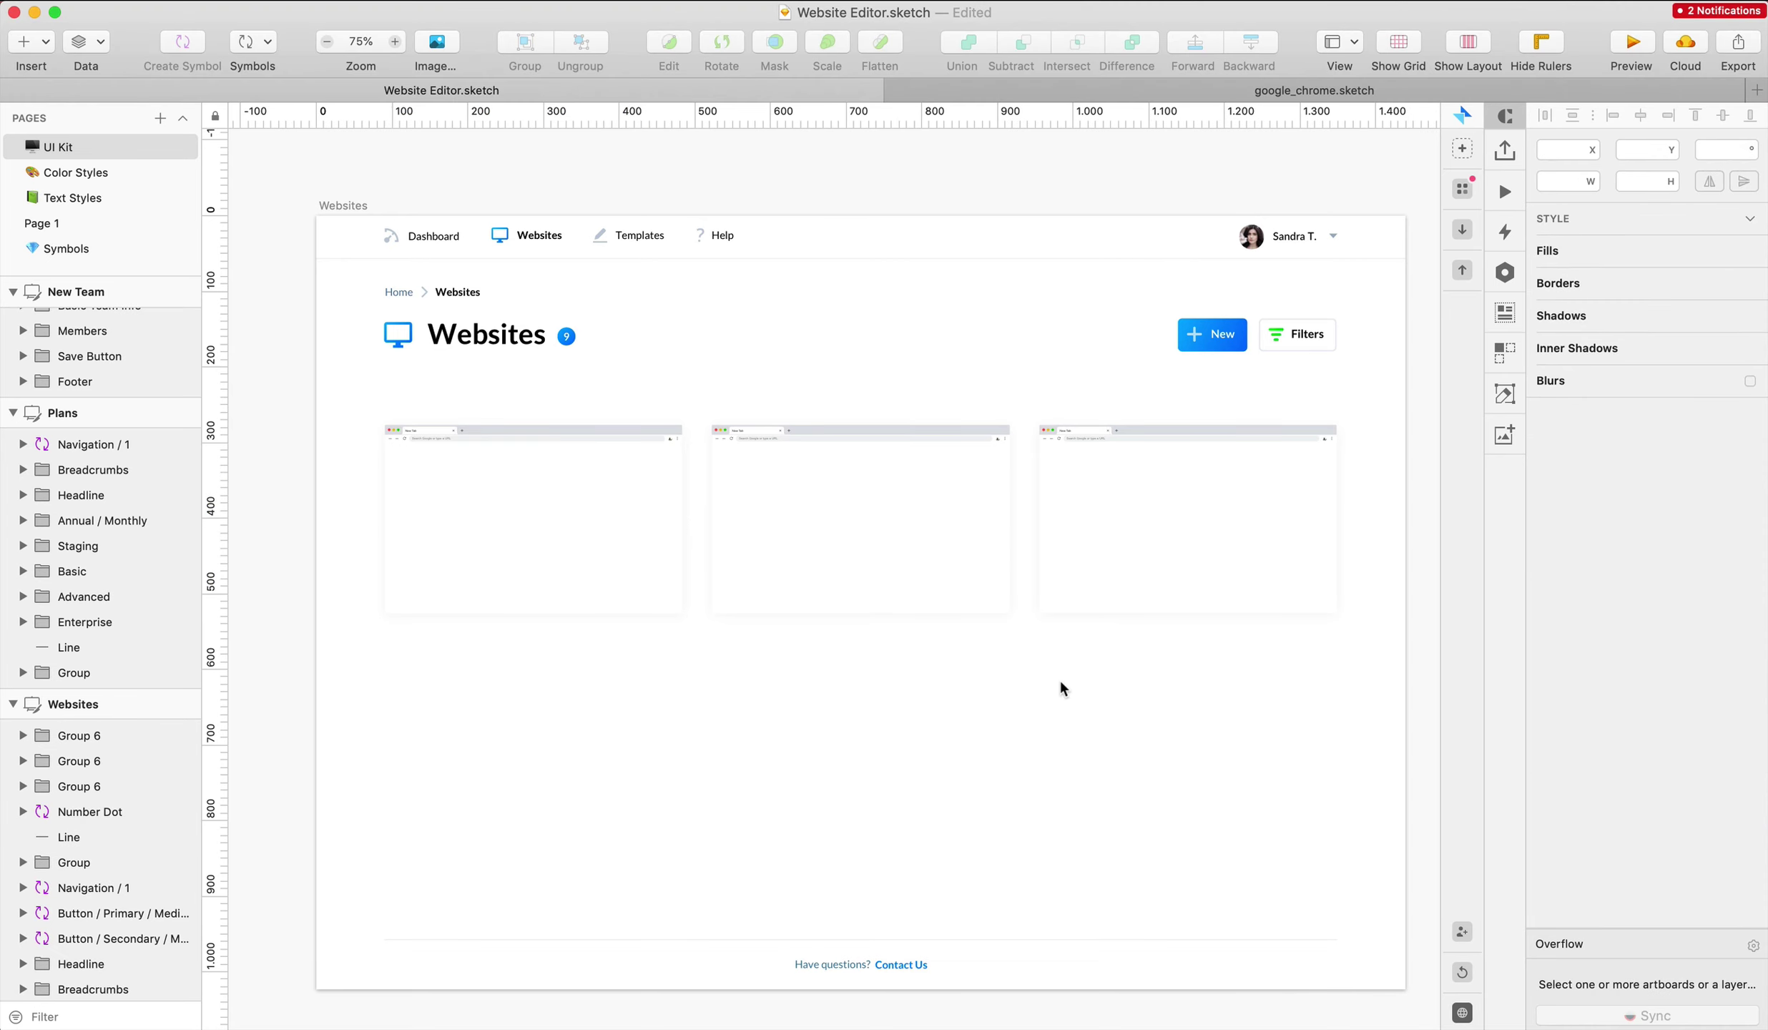
scroll(1072, 675, "left", 2)
scroll(1077, 666, "right", 3)
scroll(1077, 665, "up", 1)
left_click(443, 535)
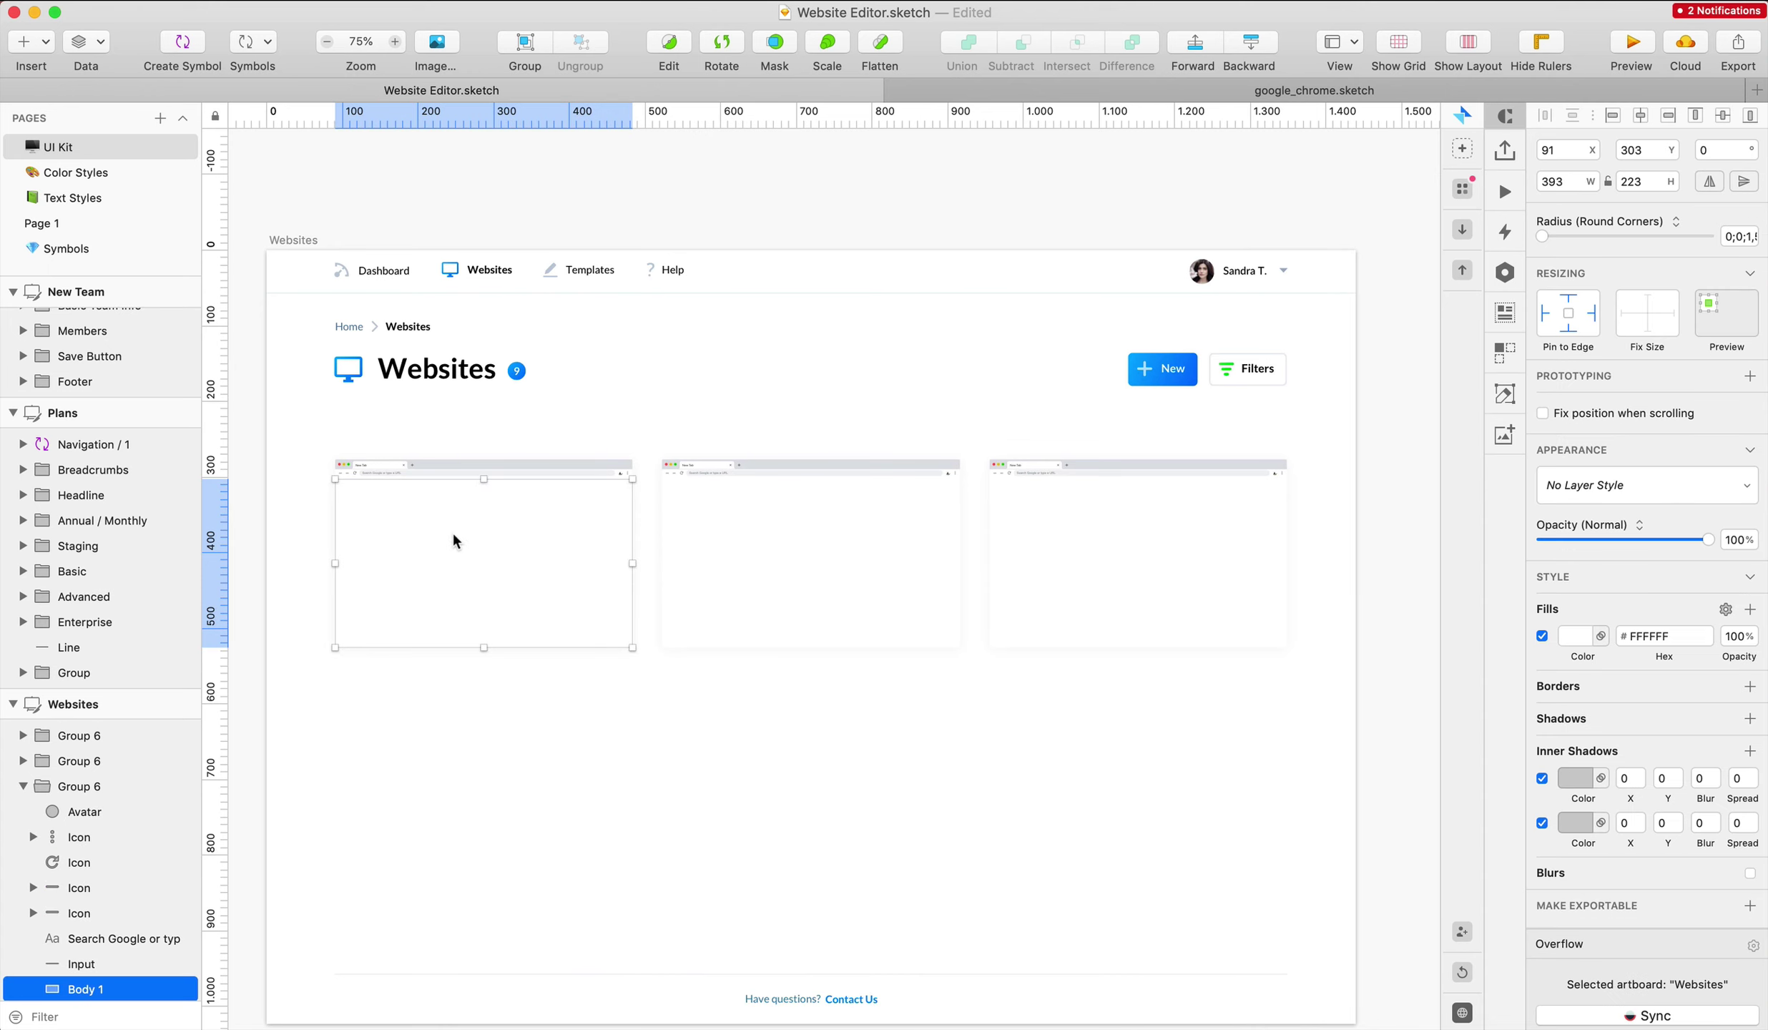
Switch to Chrome, search Google for "ux landing pages inspiration" and open the muz.li landing page collection in an enlarged window
key("super+Tab")
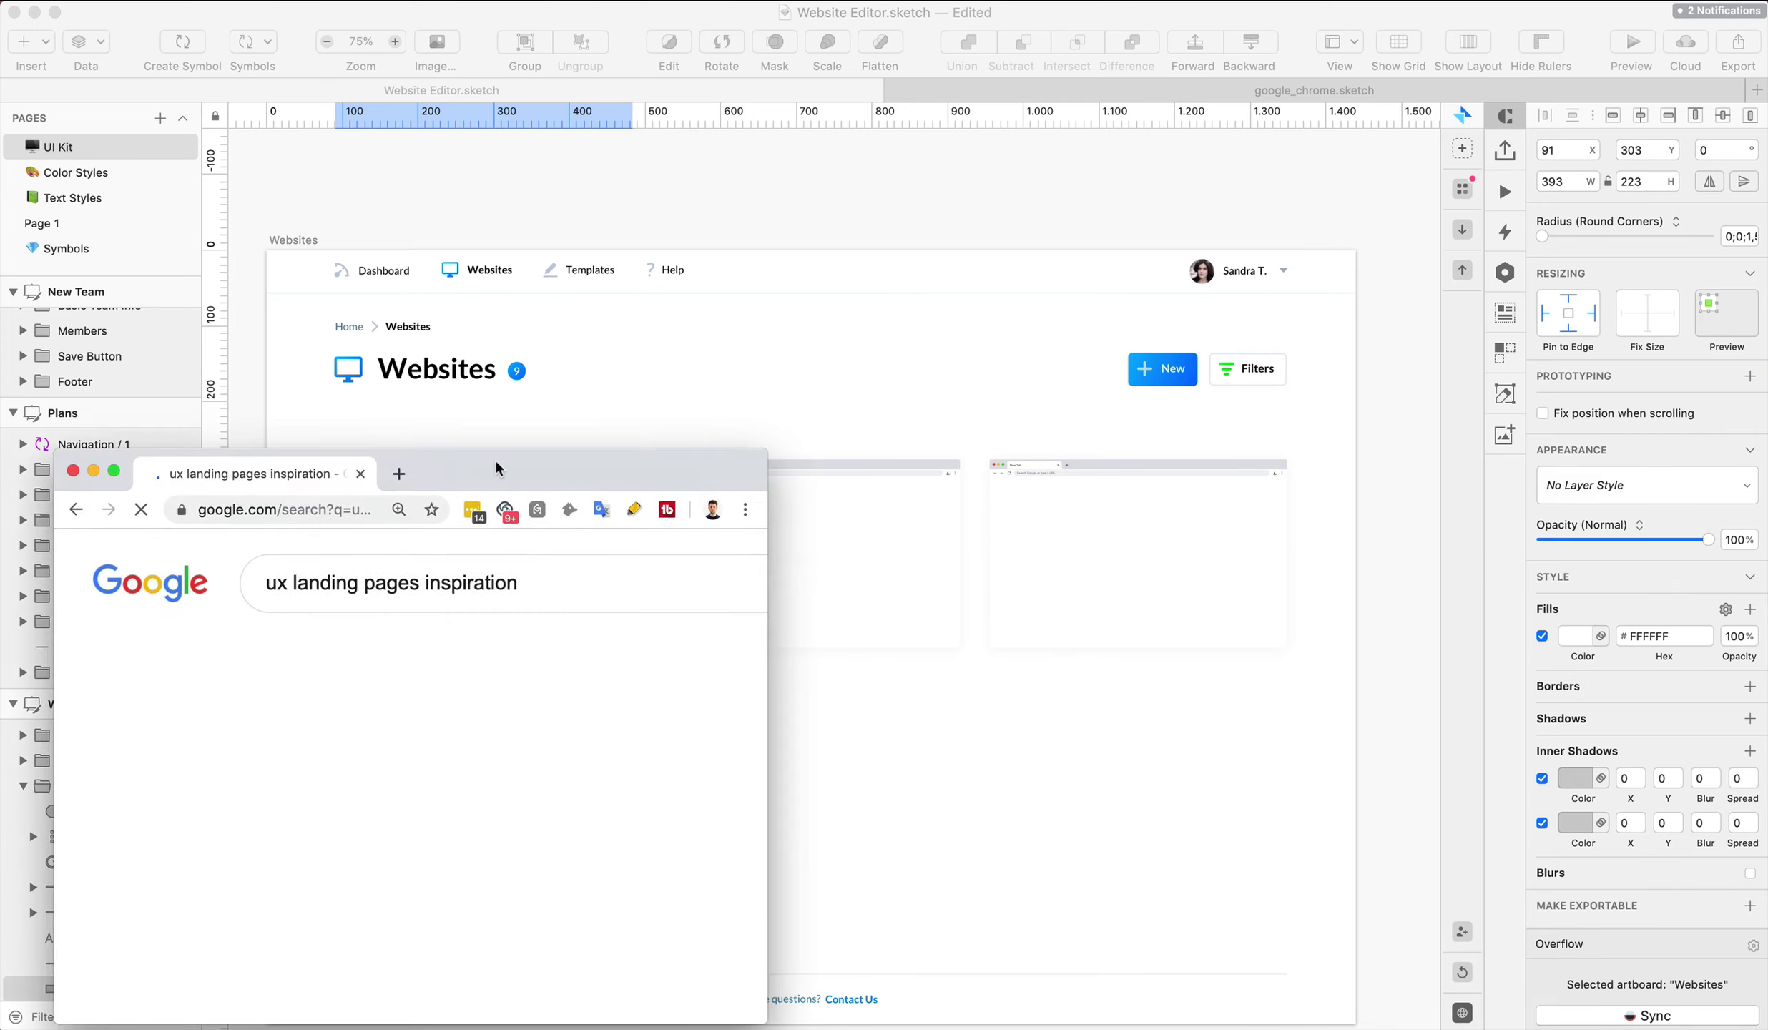
left_click_drag(494, 456, 881, 452)
left_click(1162, 431)
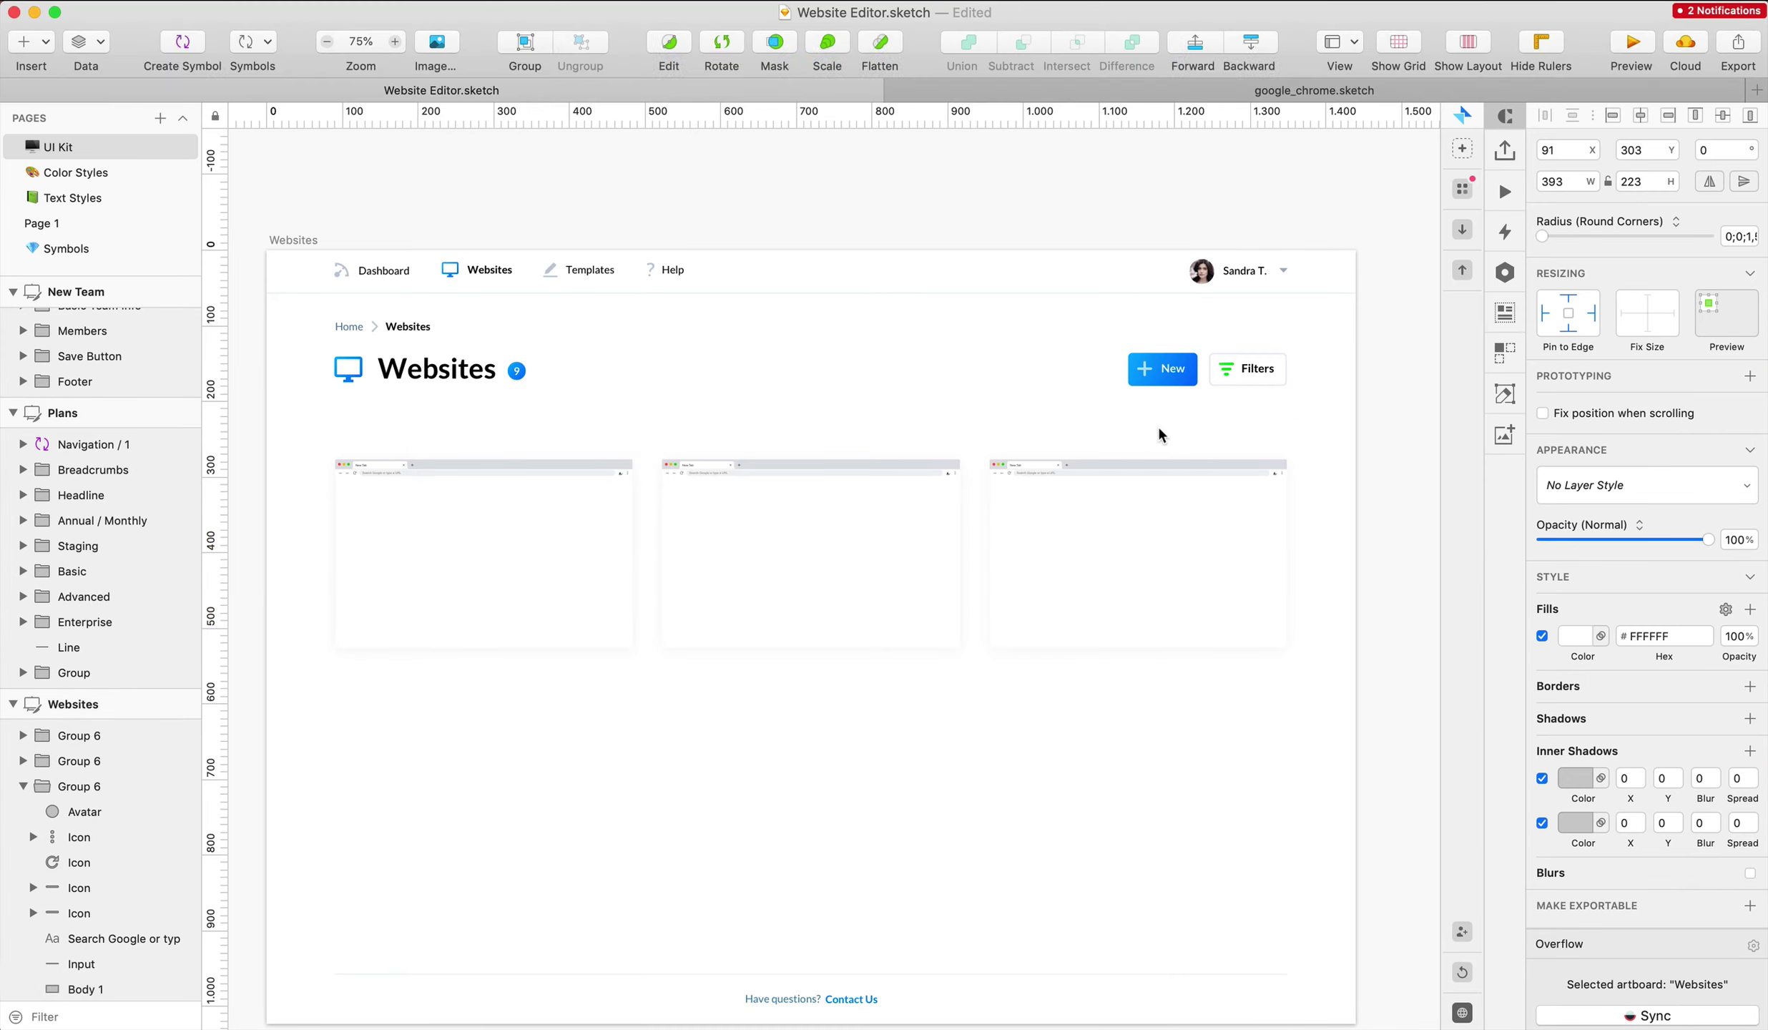
key("ctrl+Up")
left_click(320, 960)
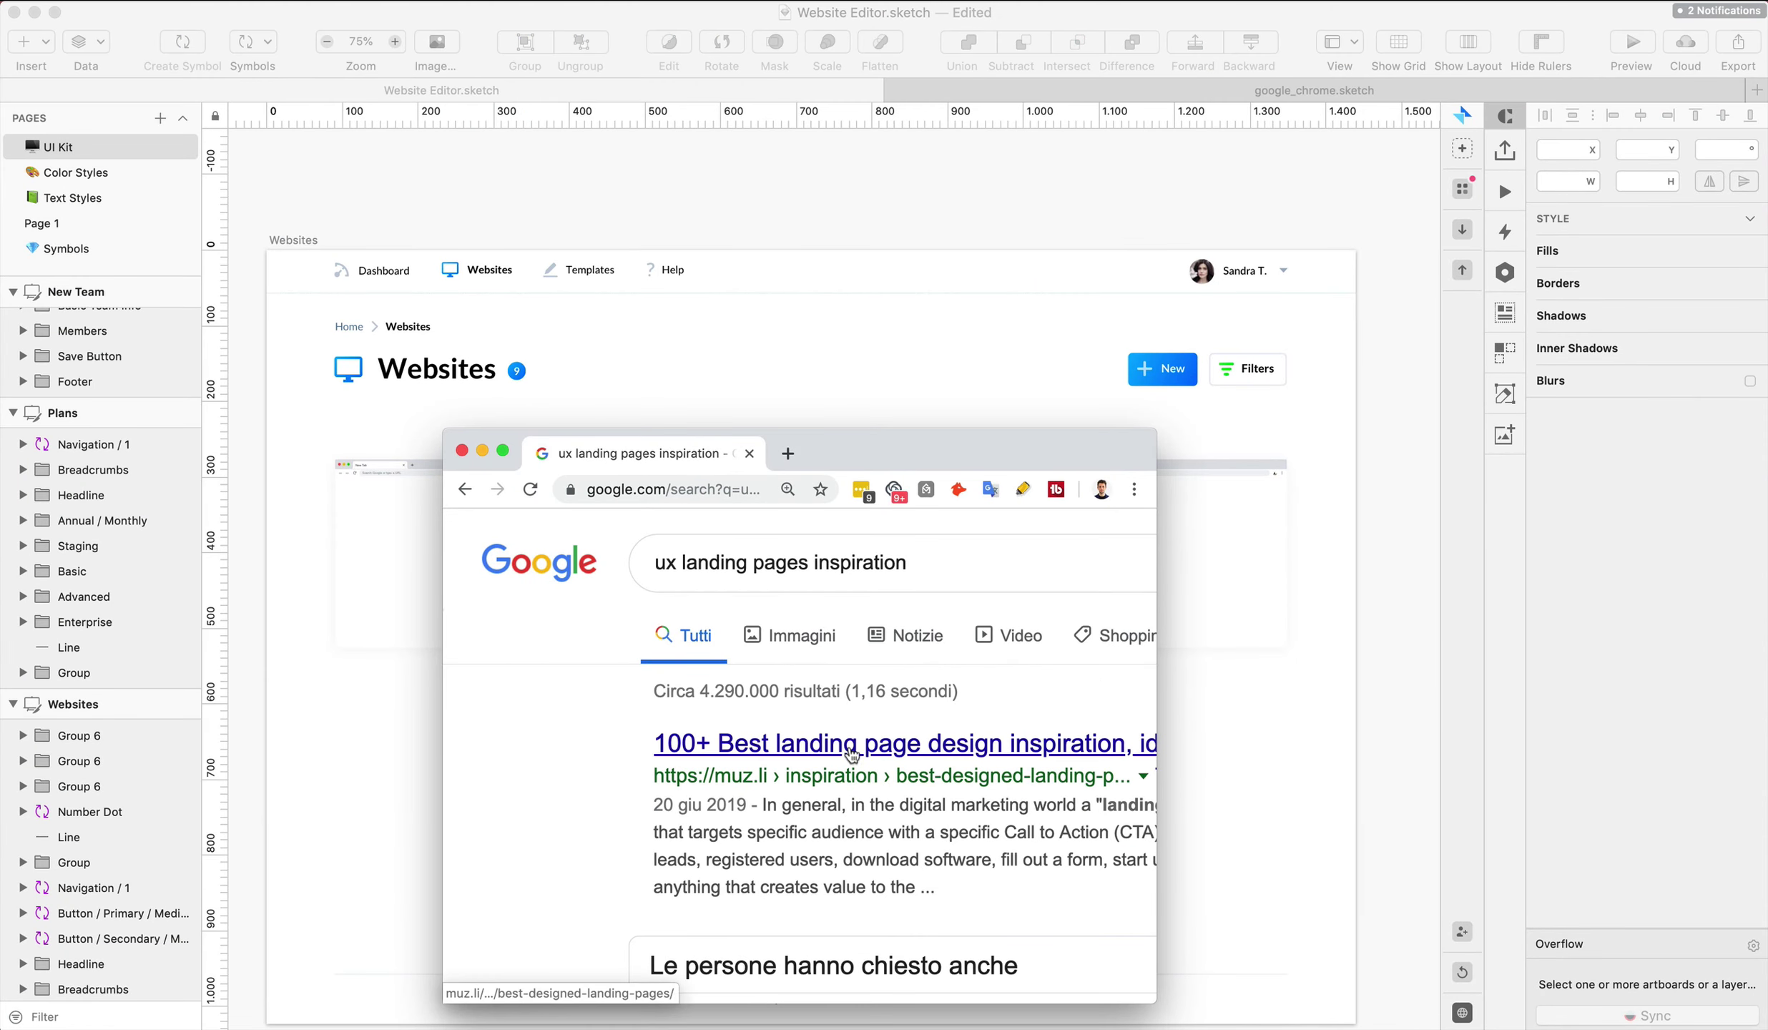
left_click_drag(1148, 435, 1621, 249)
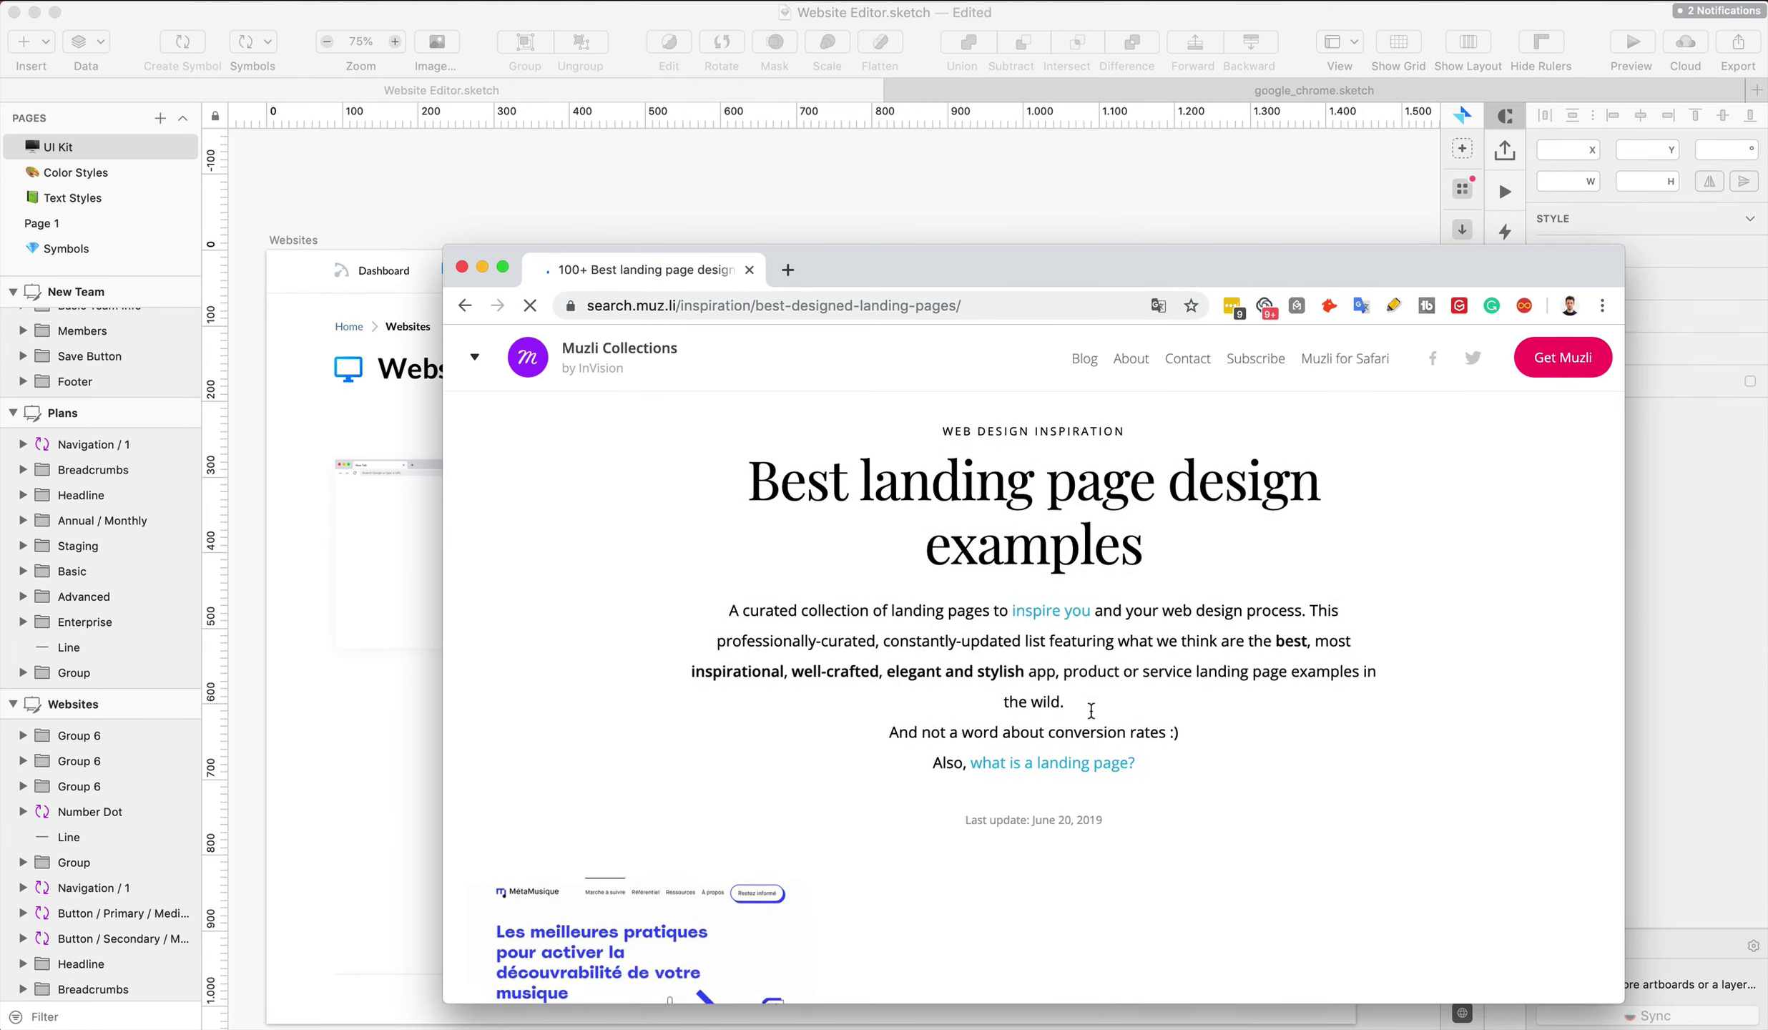
Open the iOS 13 Preview – Apple example from the Muzli collection in a new background tab
scroll(1087, 711, "down", 5)
scroll(1090, 711, "up", 1)
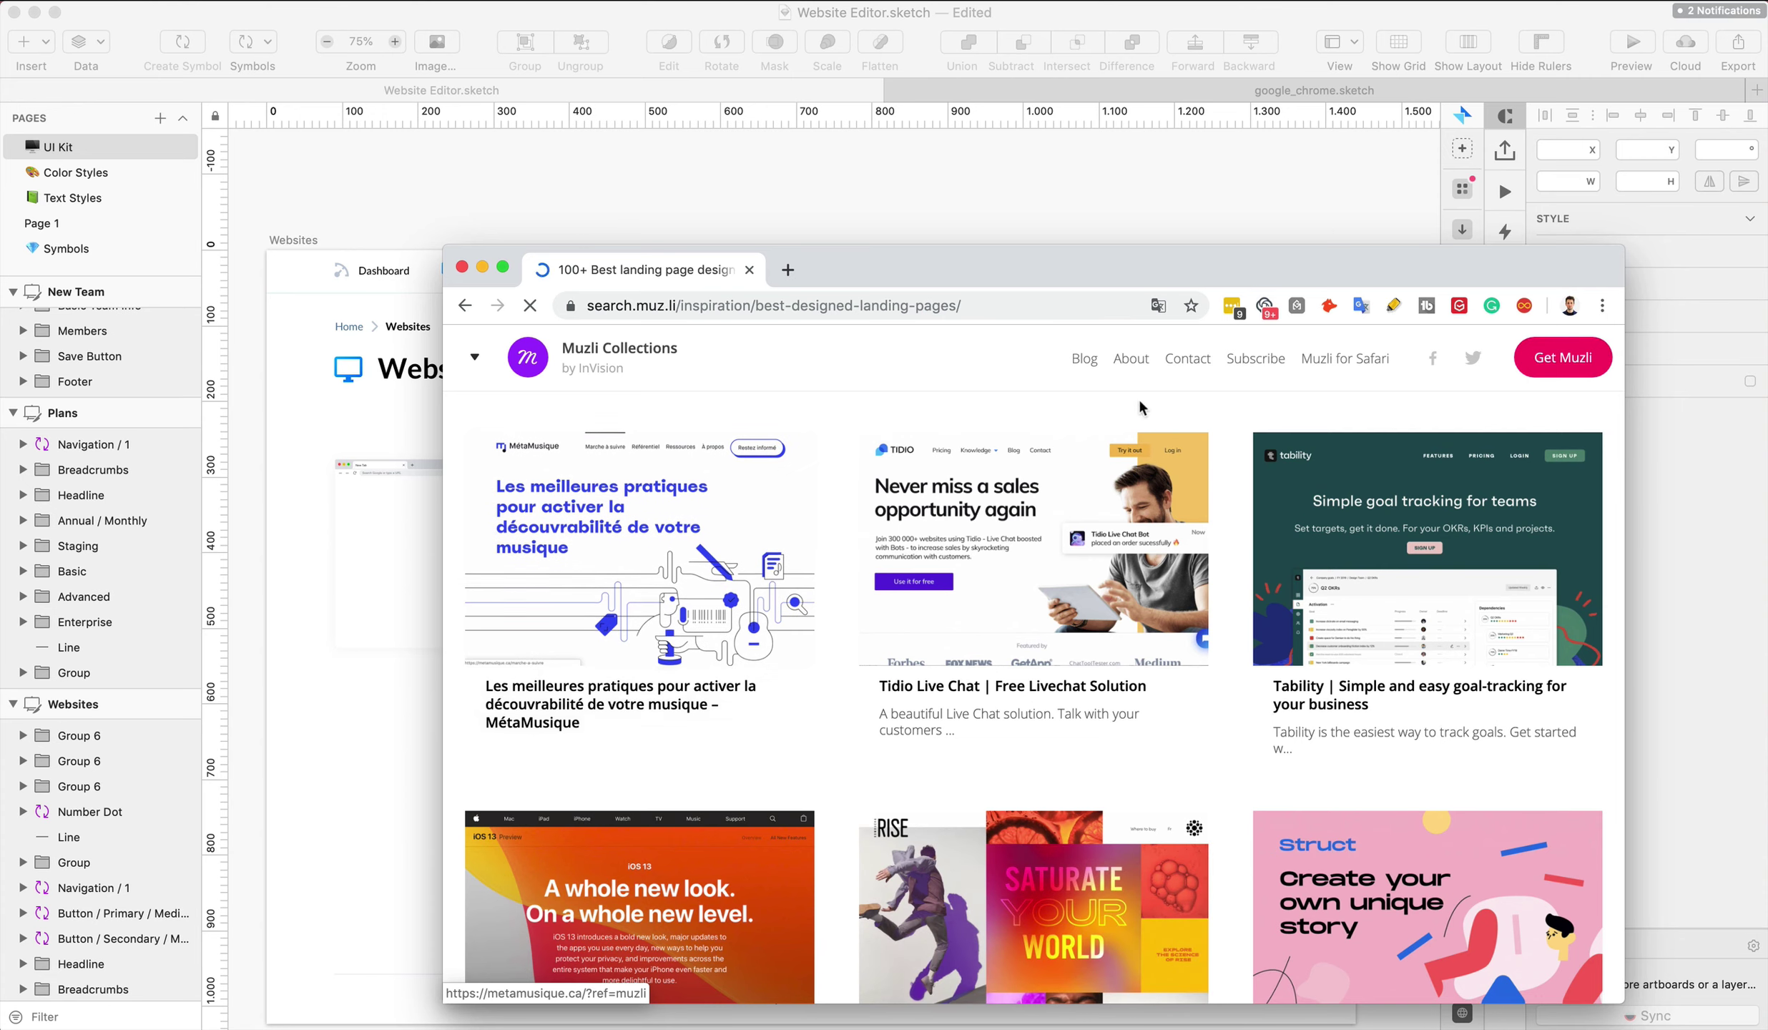
scroll(1207, 713, "down", 2)
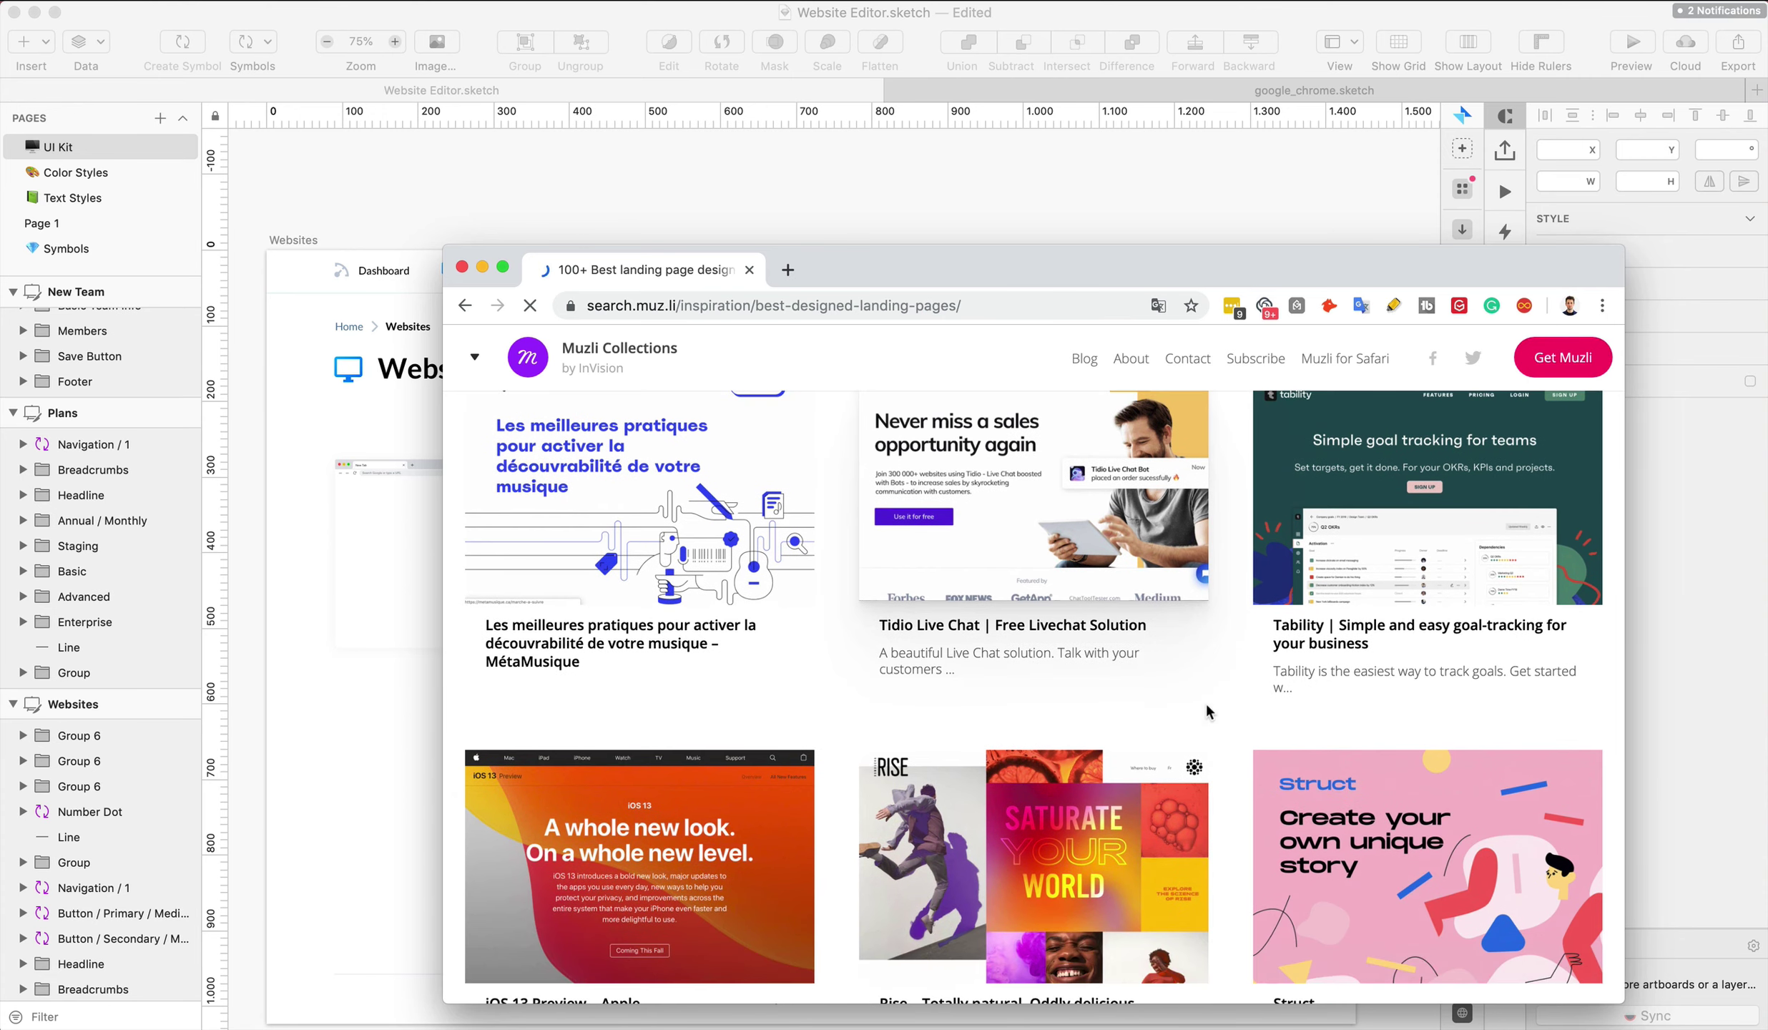
left_click(636, 856, "super")
Find the Product Design & Creative Direction portfolio in the collection and open it in a new background tab
scroll(1232, 767, "down", 5)
scroll(1302, 742, "down", 8)
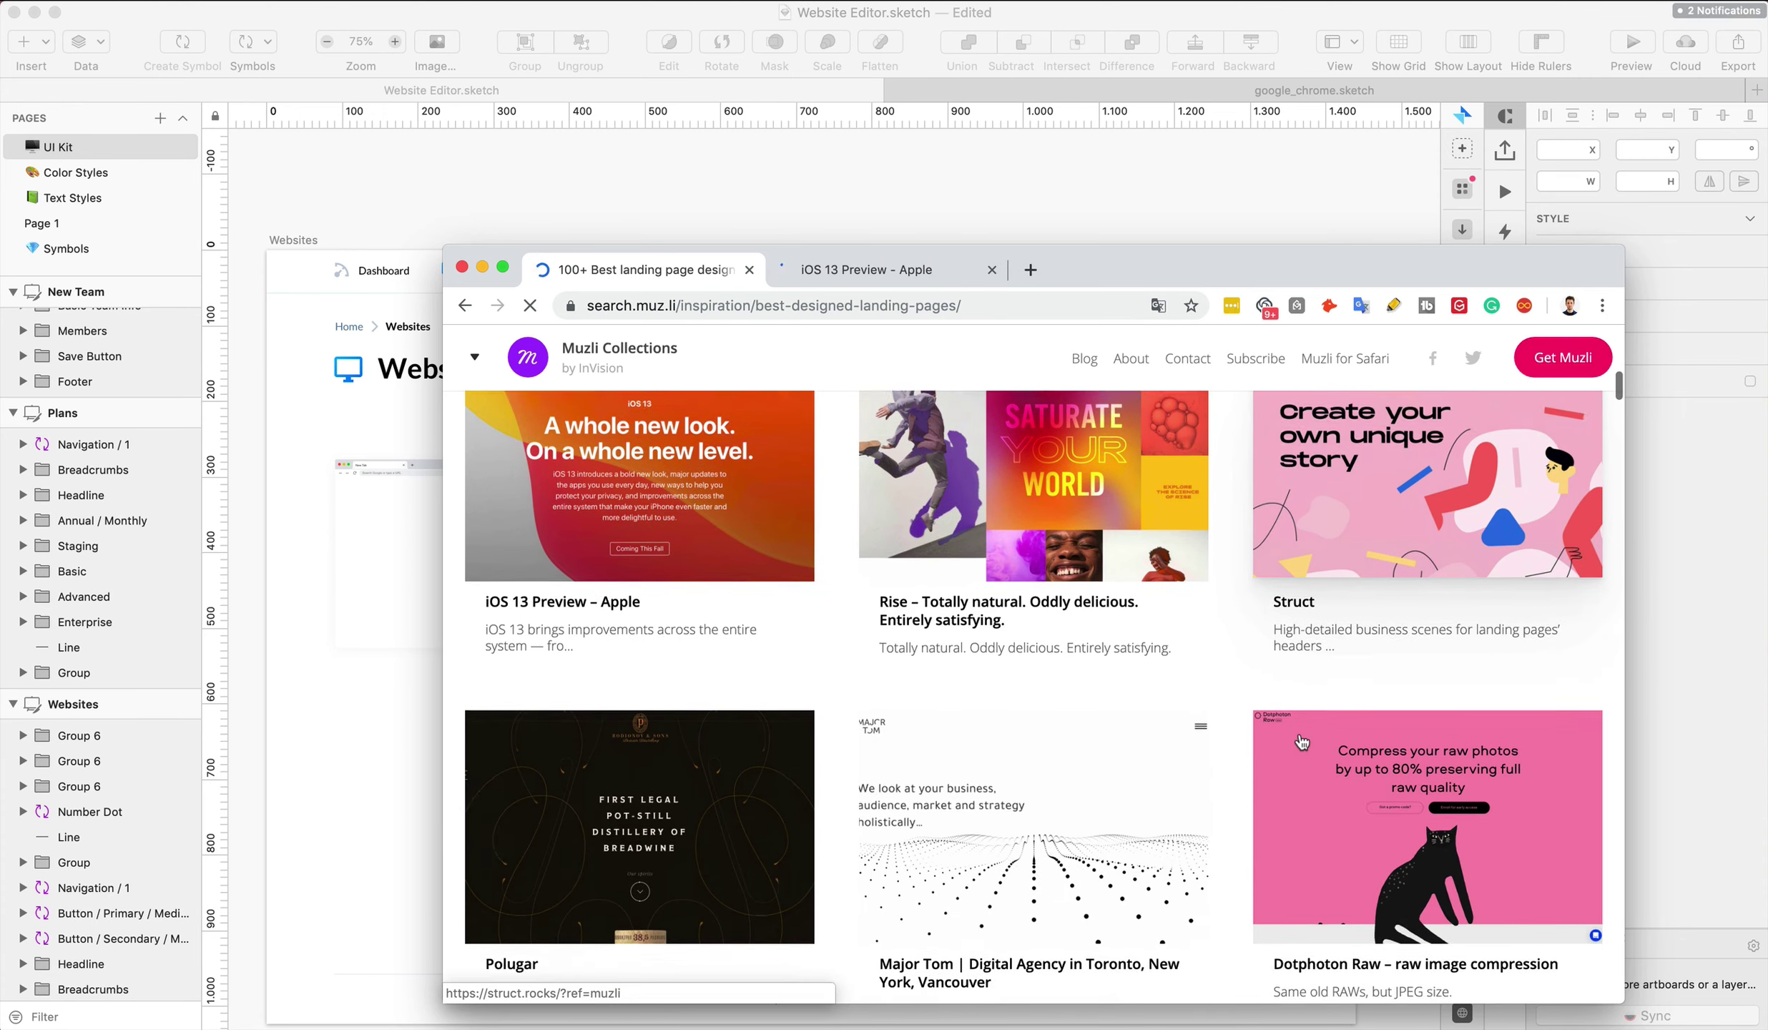
scroll(1301, 742, "down", 15)
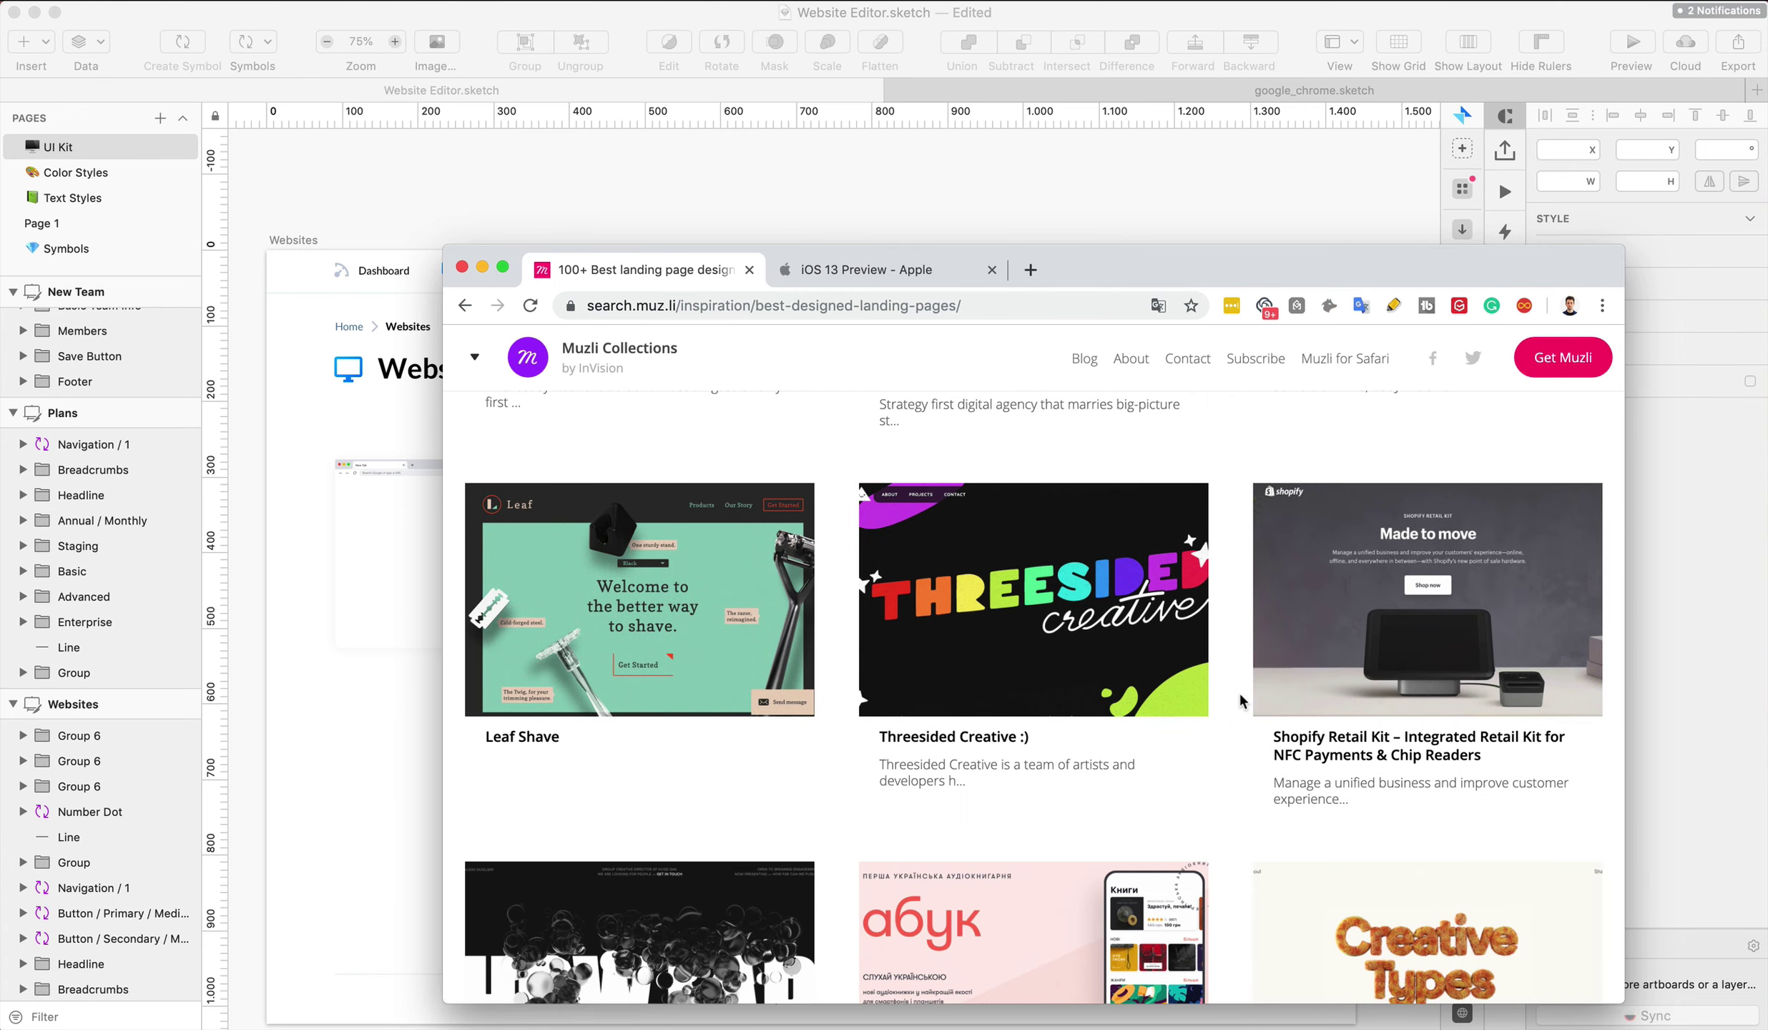
left_click(1241, 690, "super")
Open the Asana Timeline and Vimeo Business examples from the collection in new background tabs
scroll(1240, 684, "down", 10)
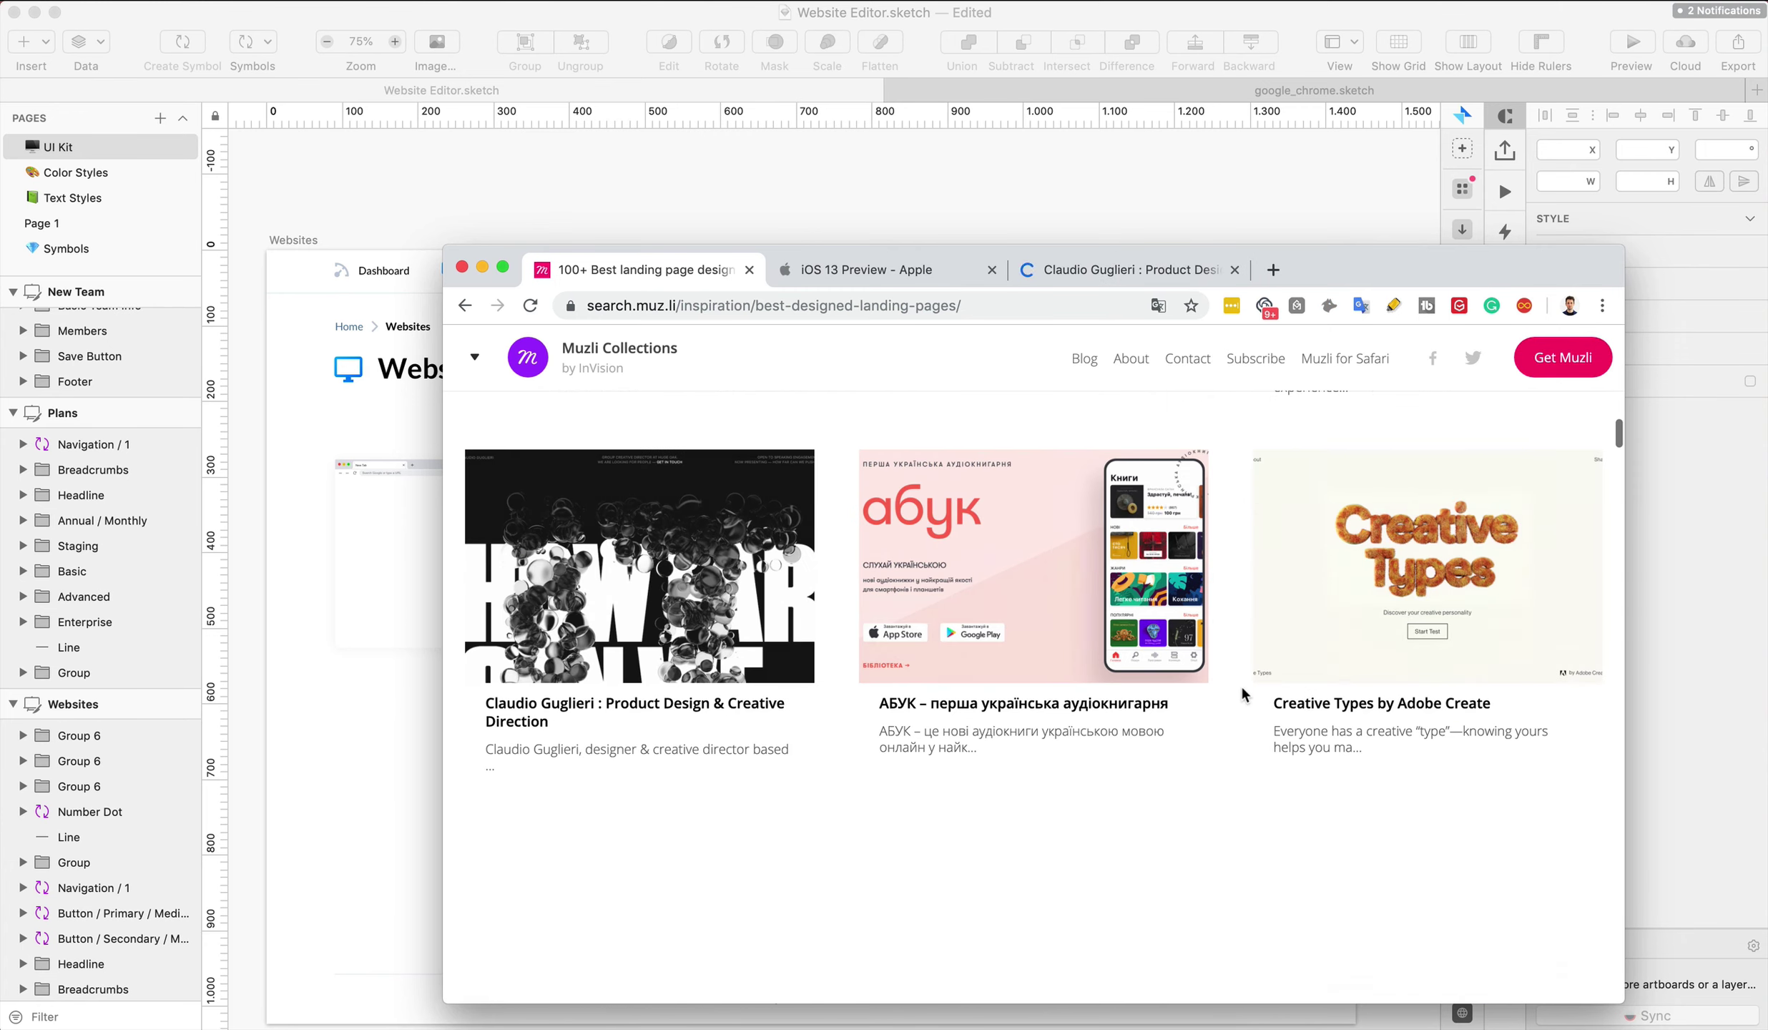
scroll(1301, 630, "down", 10)
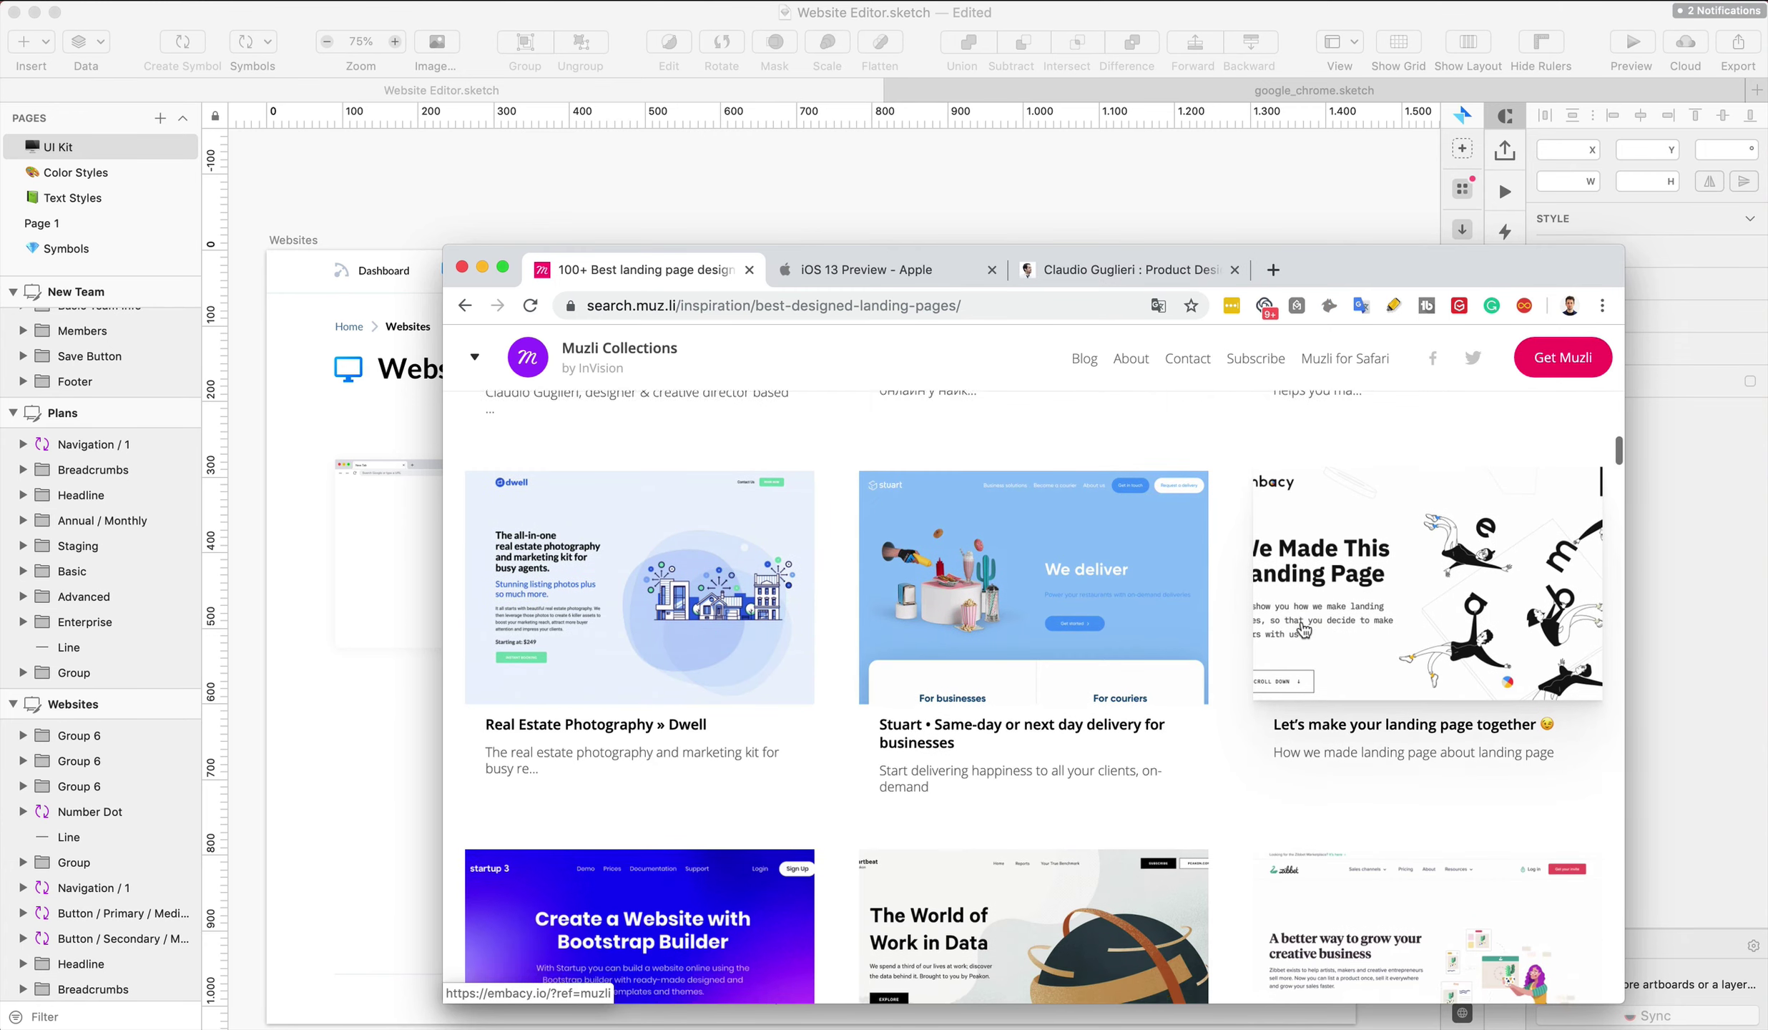
scroll(1302, 630, "down", 5)
scroll(1302, 628, "down", 2)
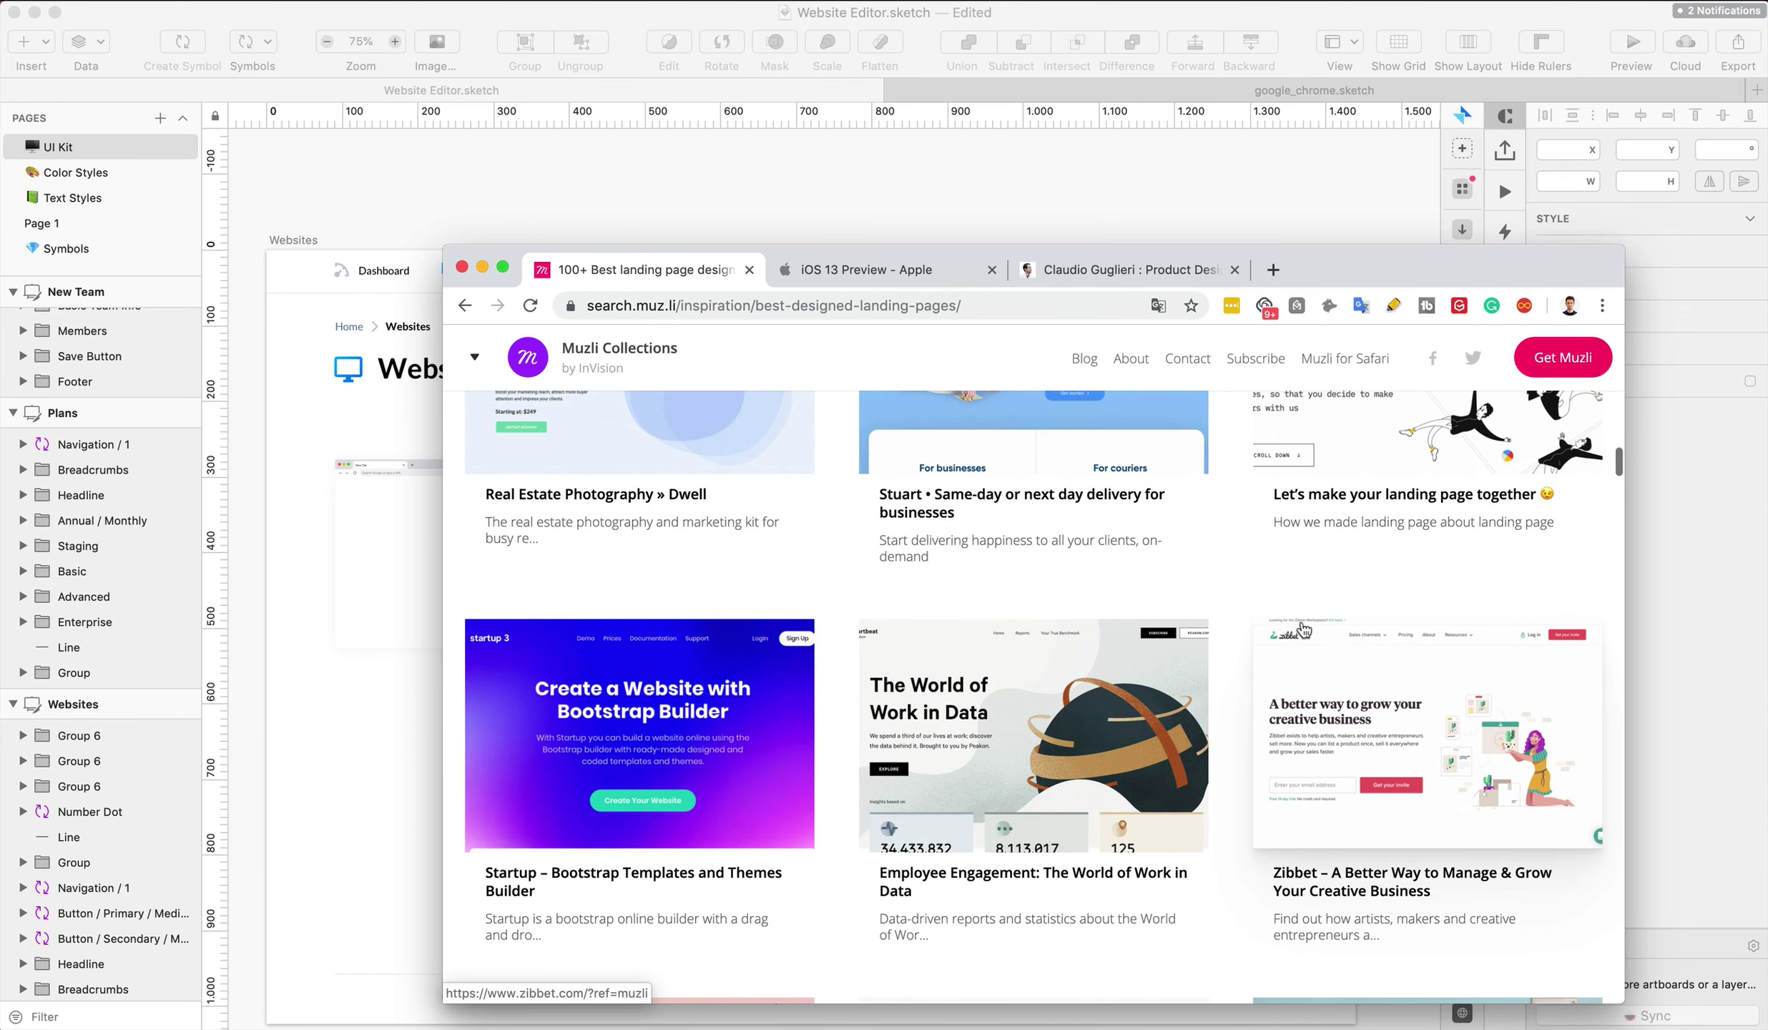
scroll(1228, 628, "down", 10)
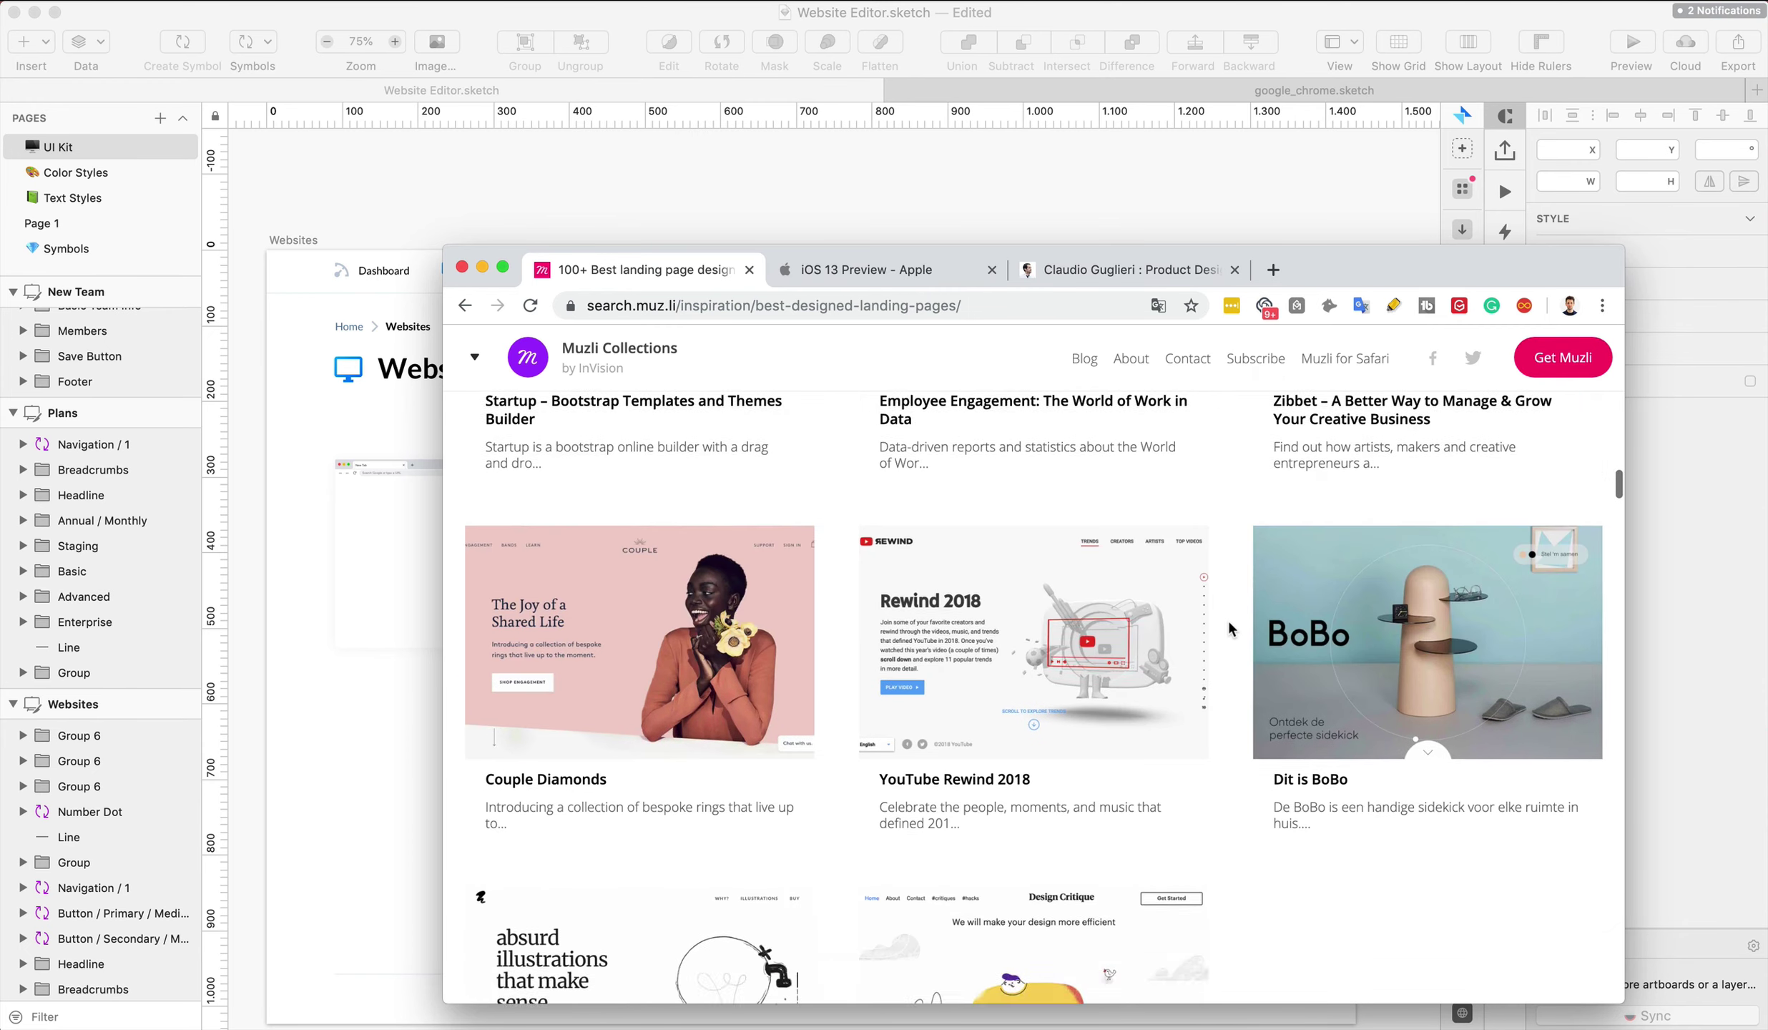
scroll(1229, 624, "down", 6)
scroll(1229, 626, "down", 20)
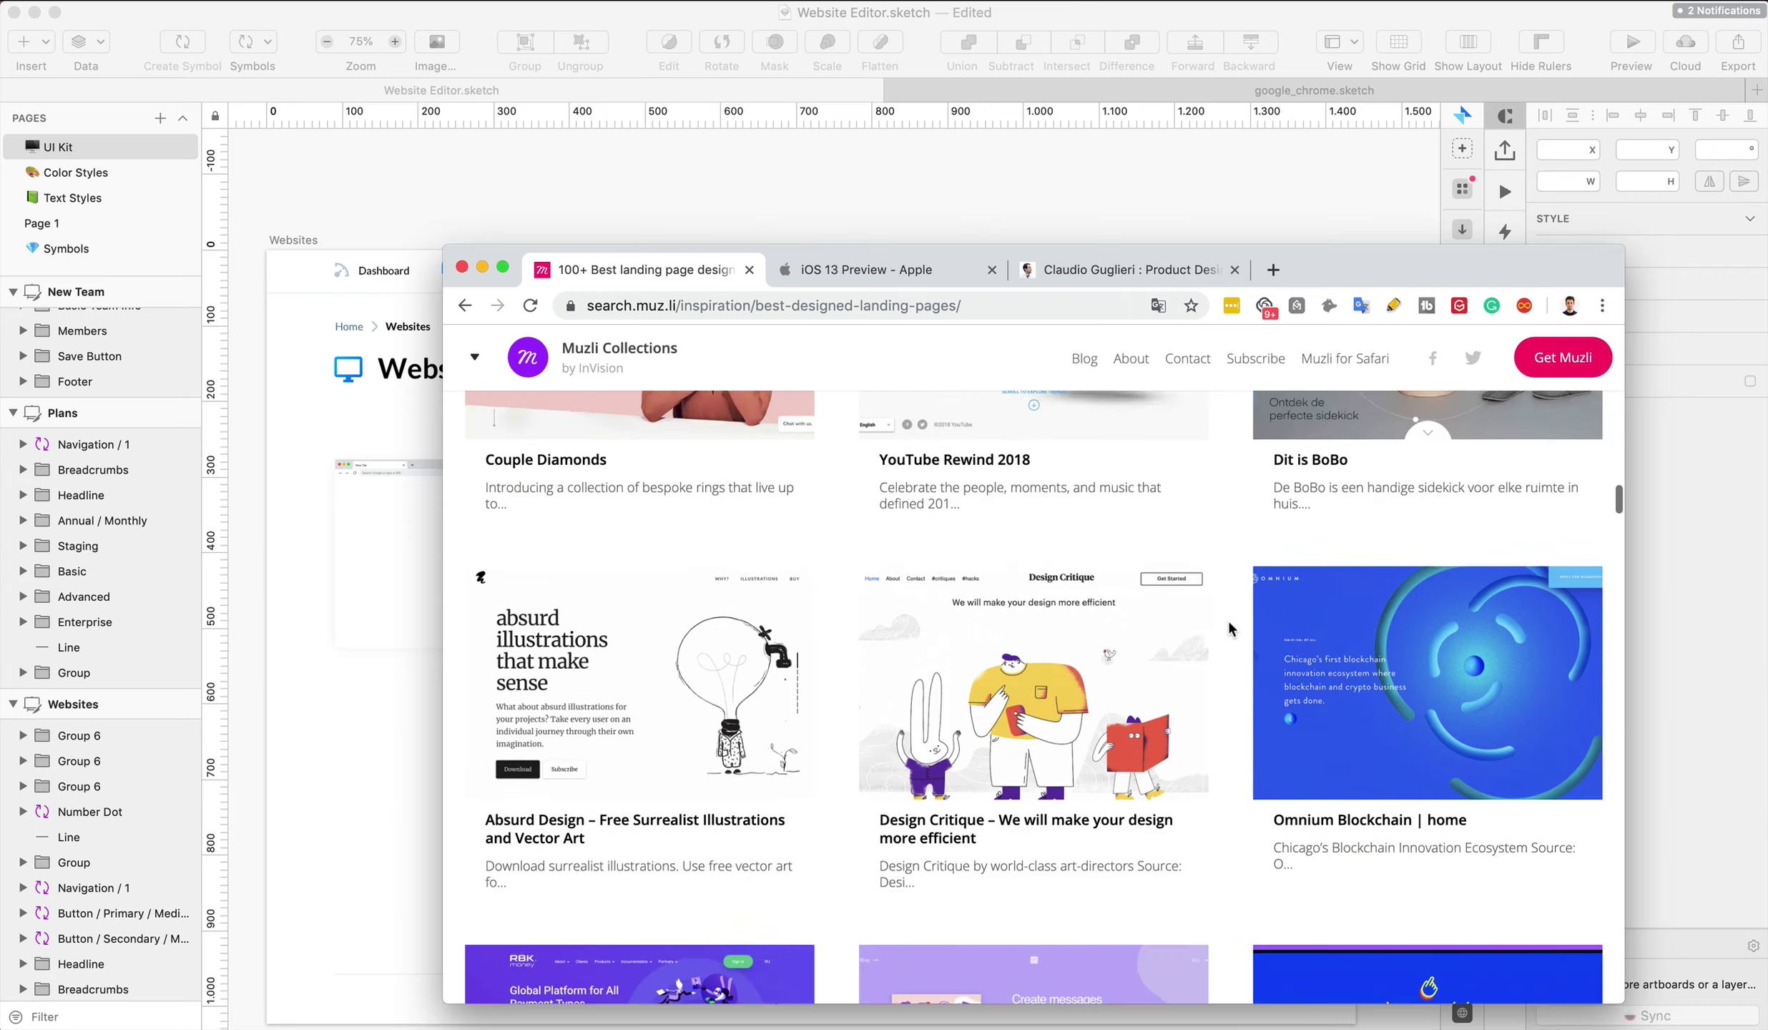
scroll(1228, 628, "up", 4)
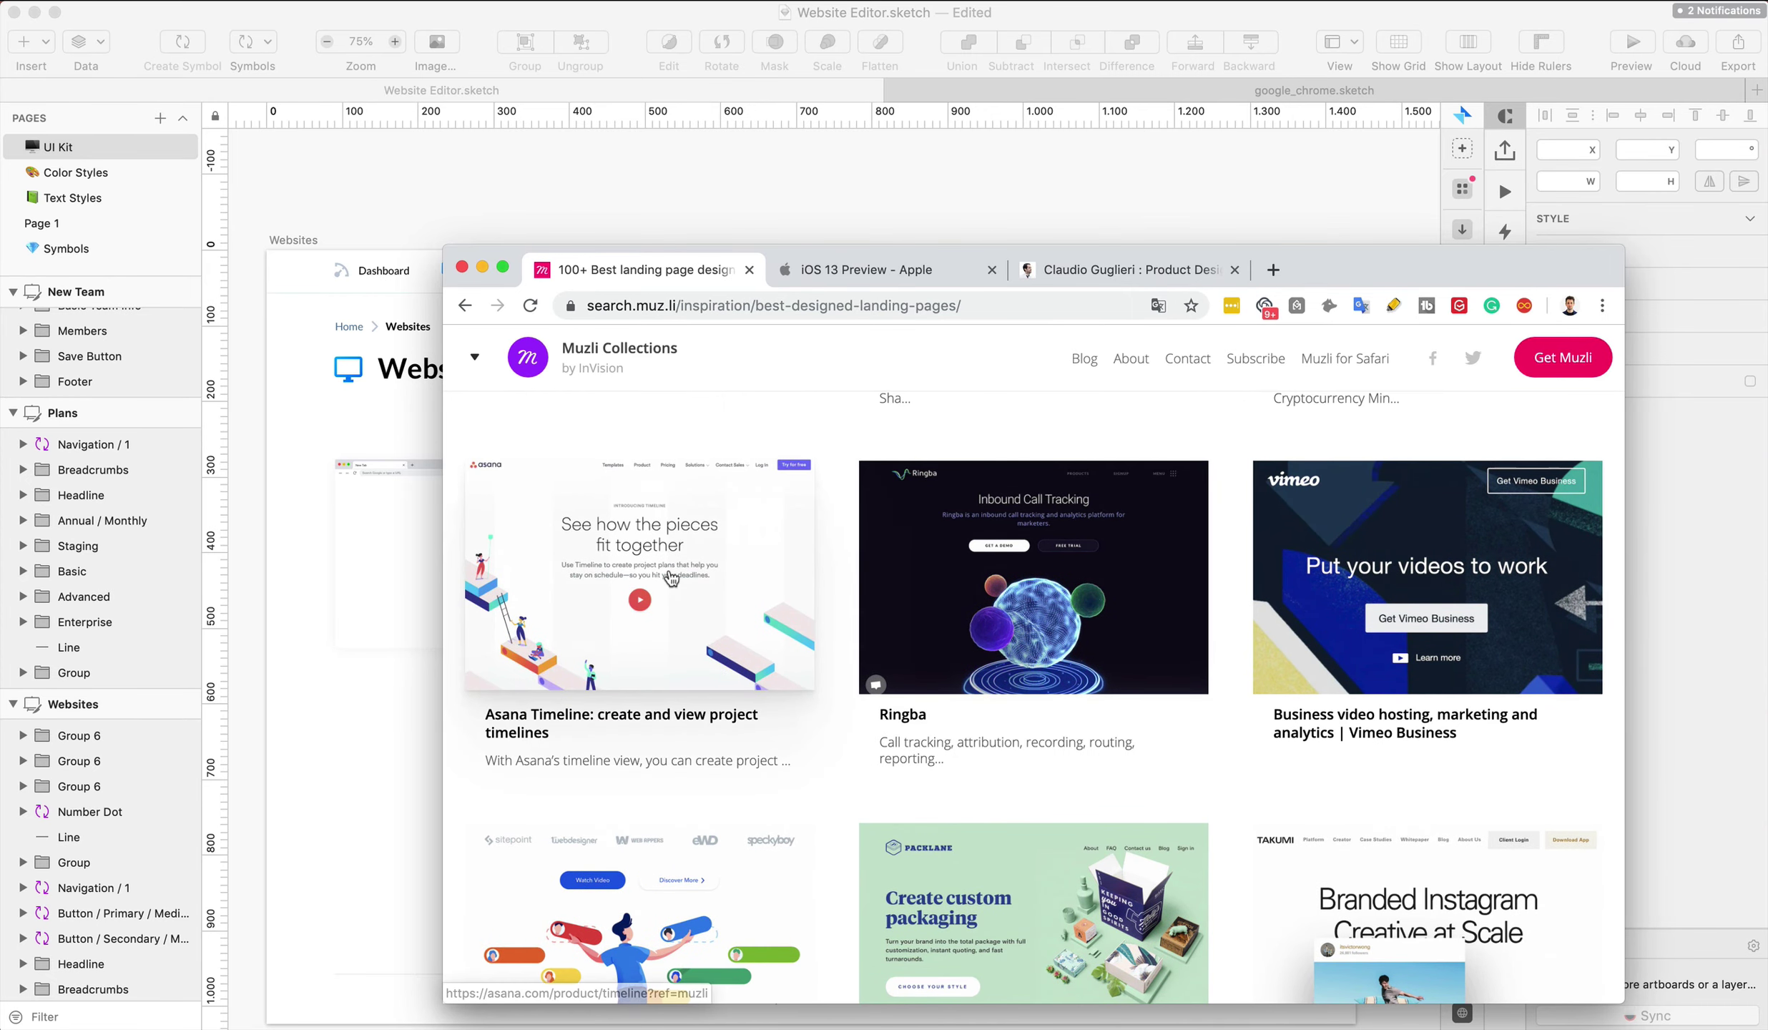
left_click(671, 577, "super")
Find the HP Magic Words example further down the collection and open it in a new background tab
scroll(1222, 521, "down", 10)
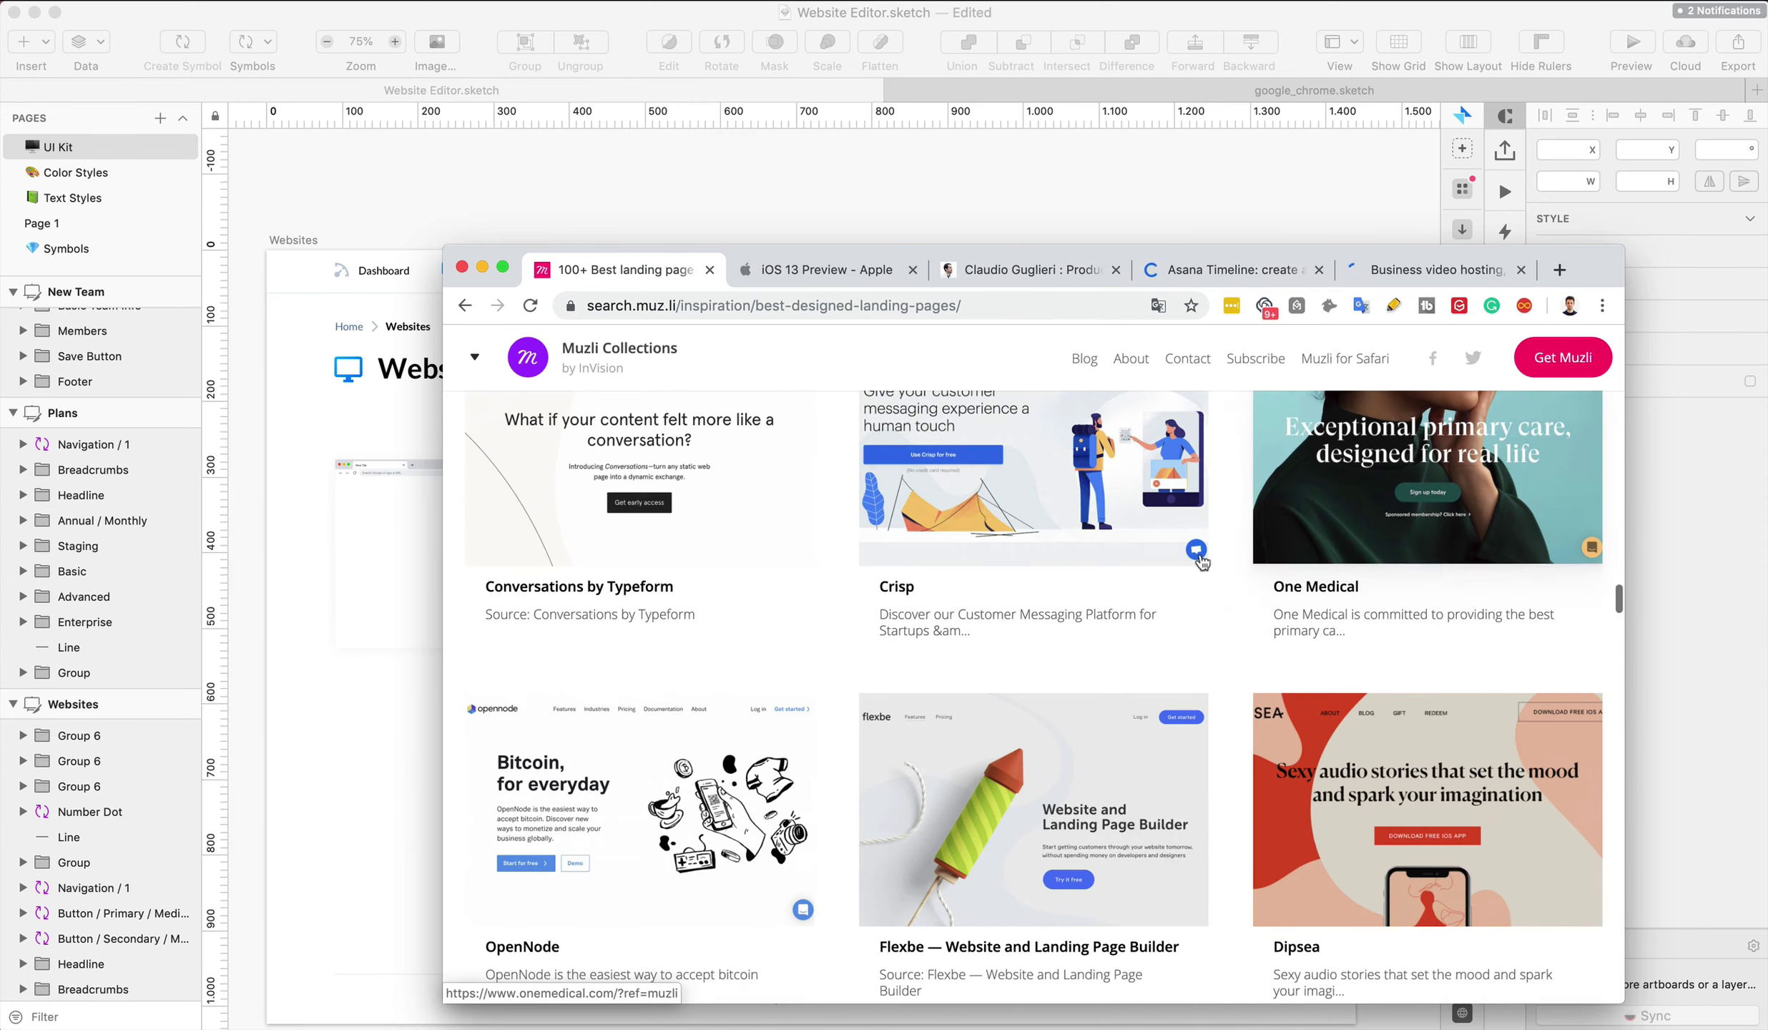
scroll(1222, 526, "down", 6)
scroll(1223, 527, "down", 5)
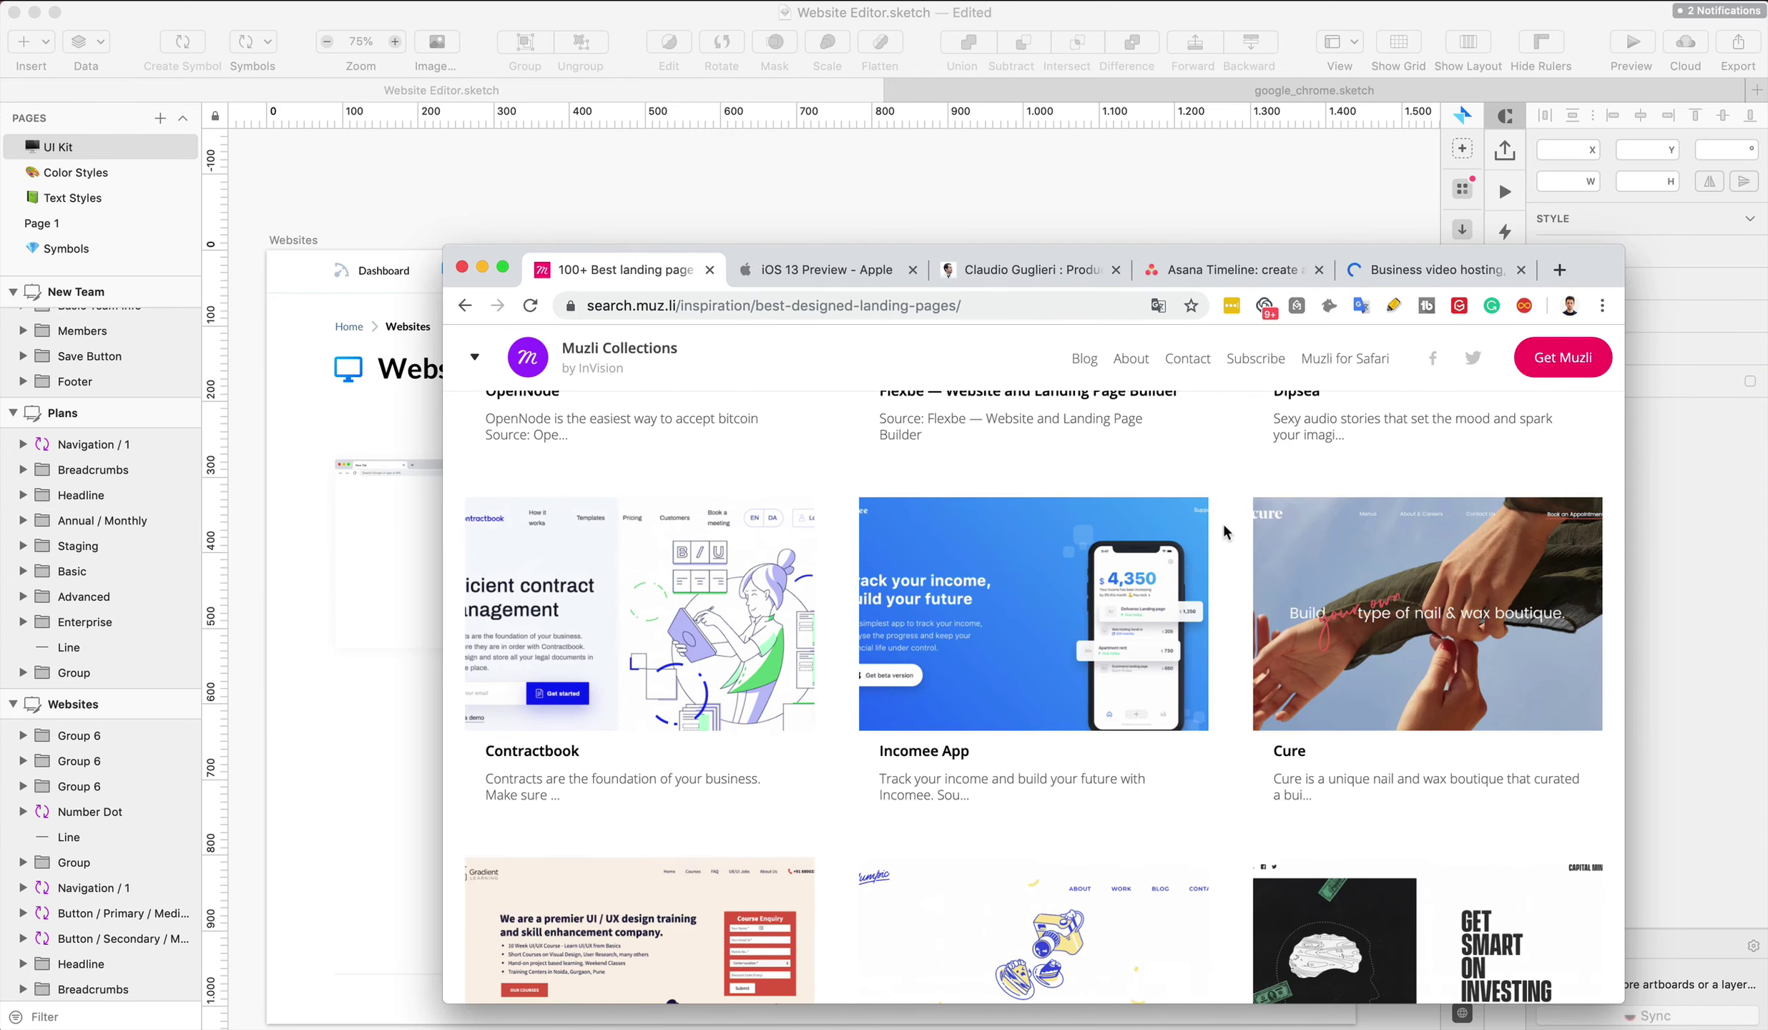
scroll(1222, 528, "down", 2)
scroll(1223, 529, "down", 10)
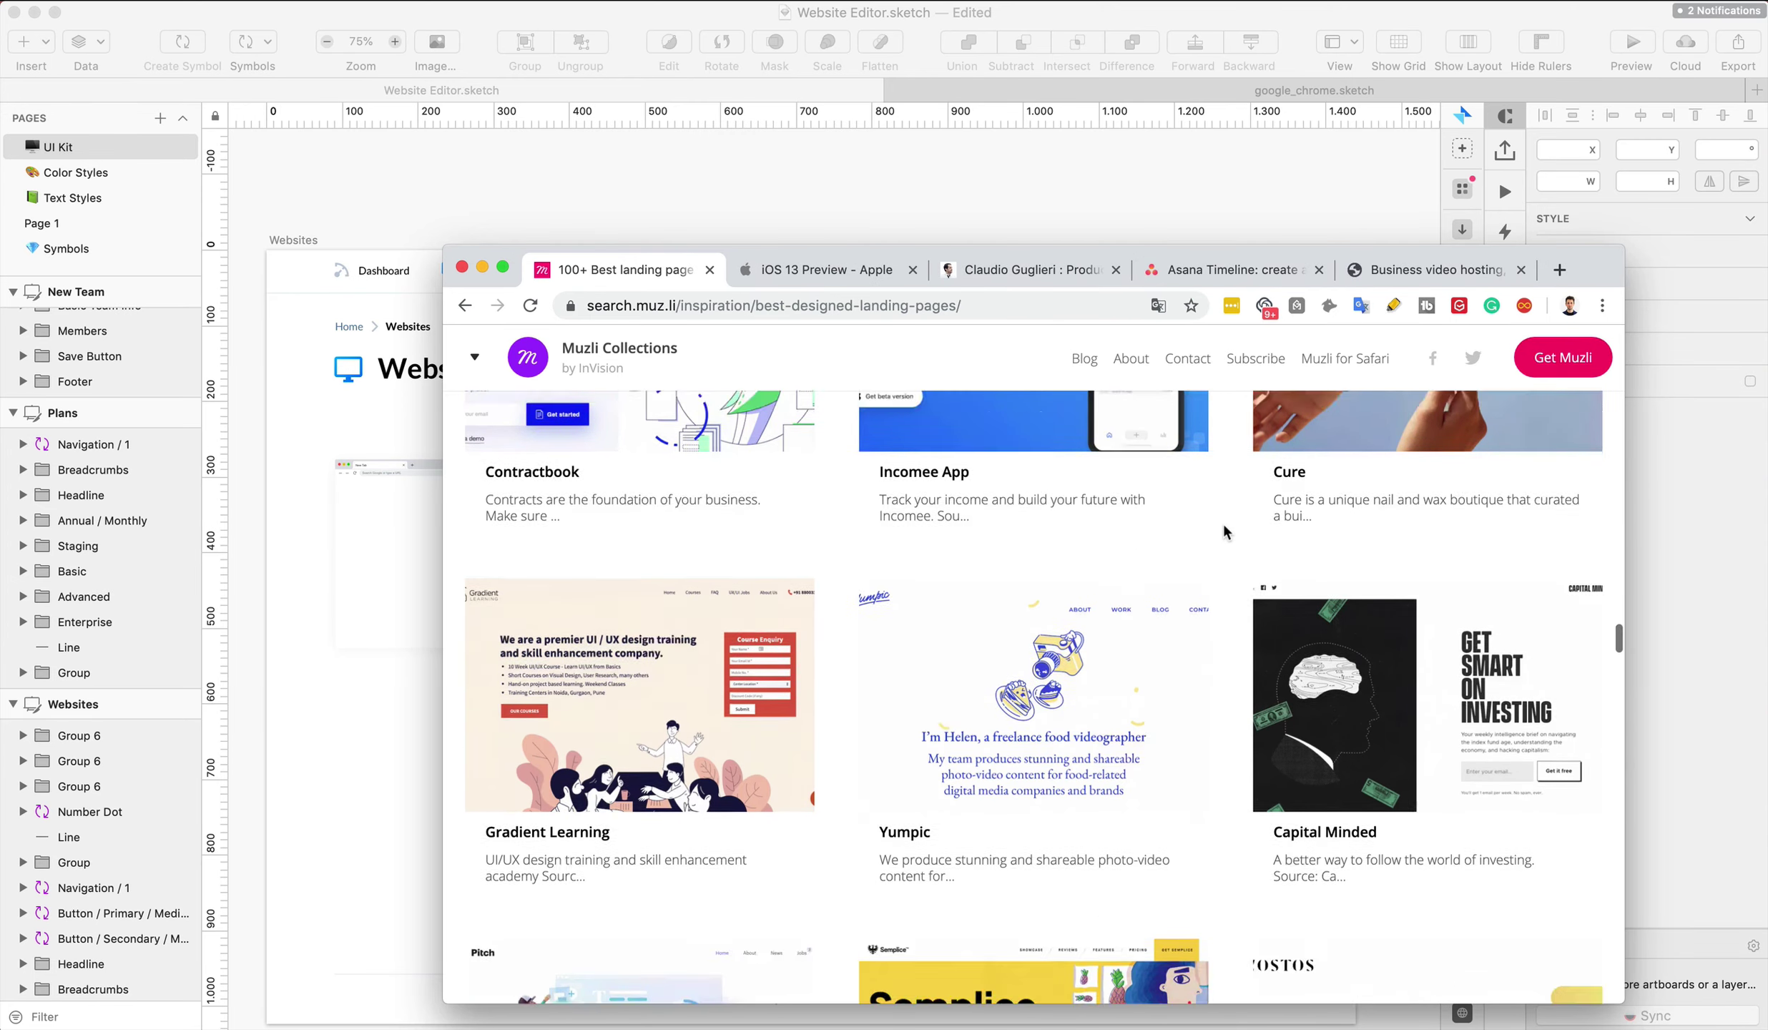
scroll(1222, 526, "down", 1)
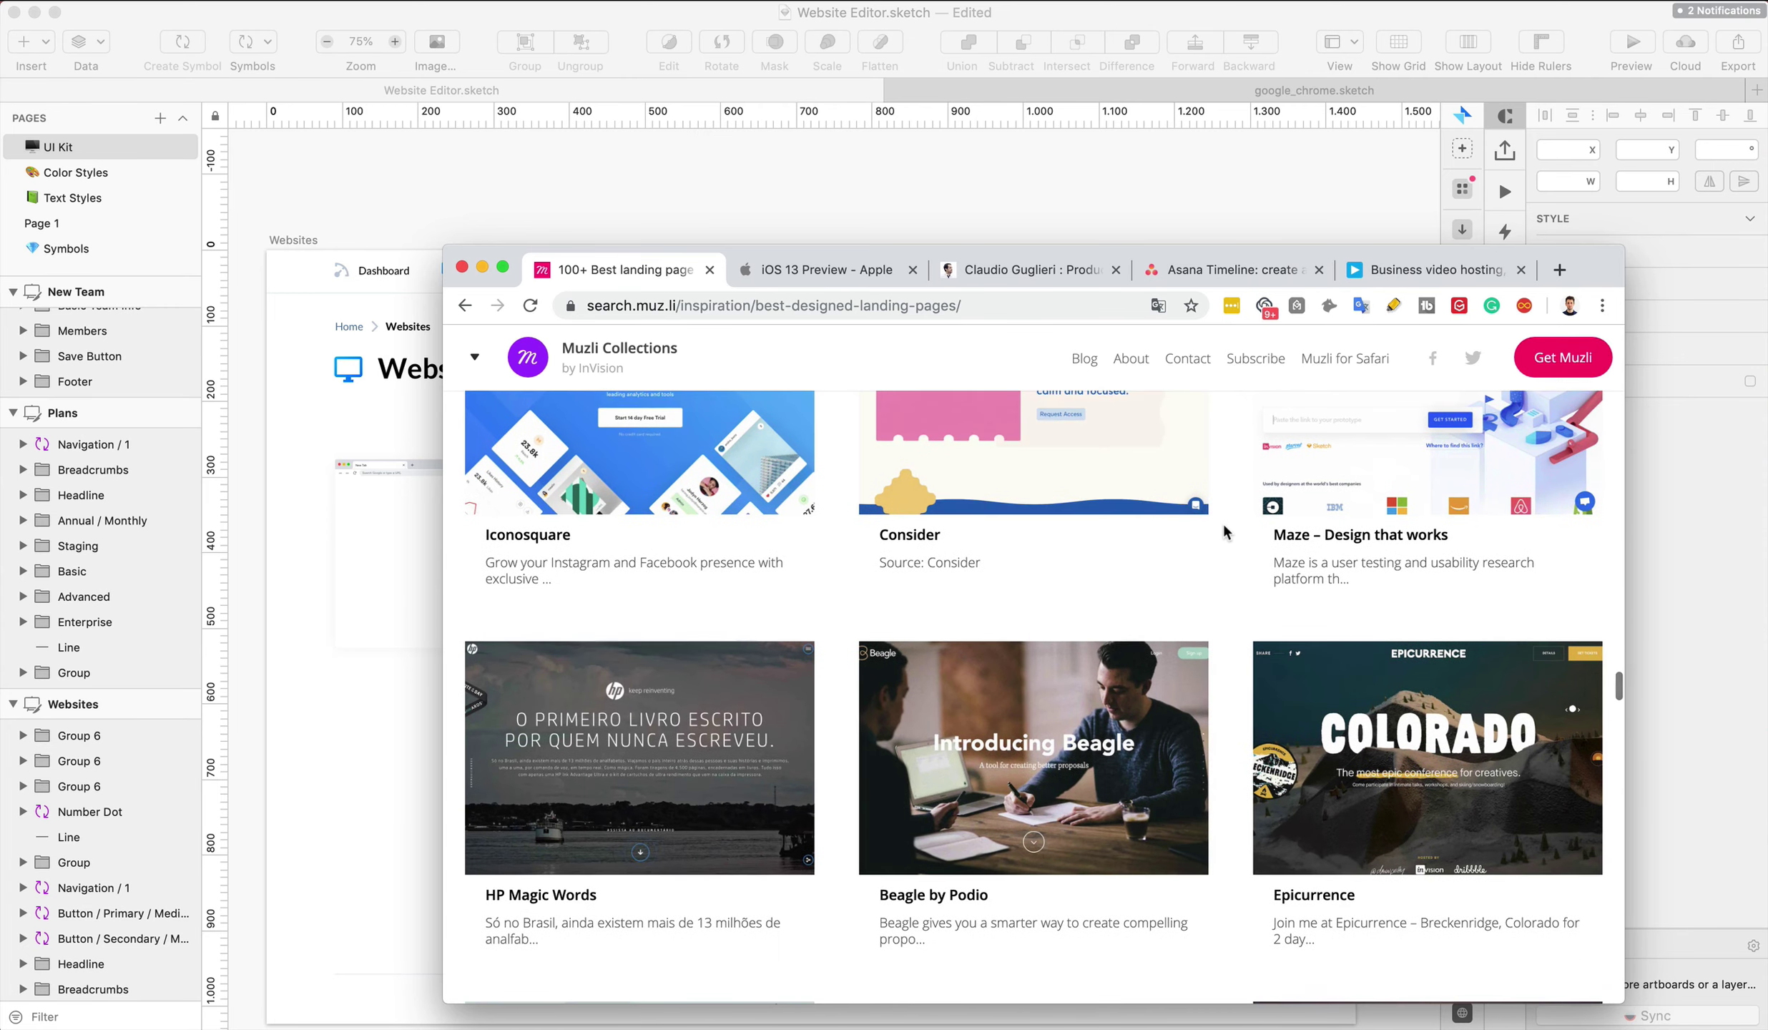
left_click(794, 756, "super")
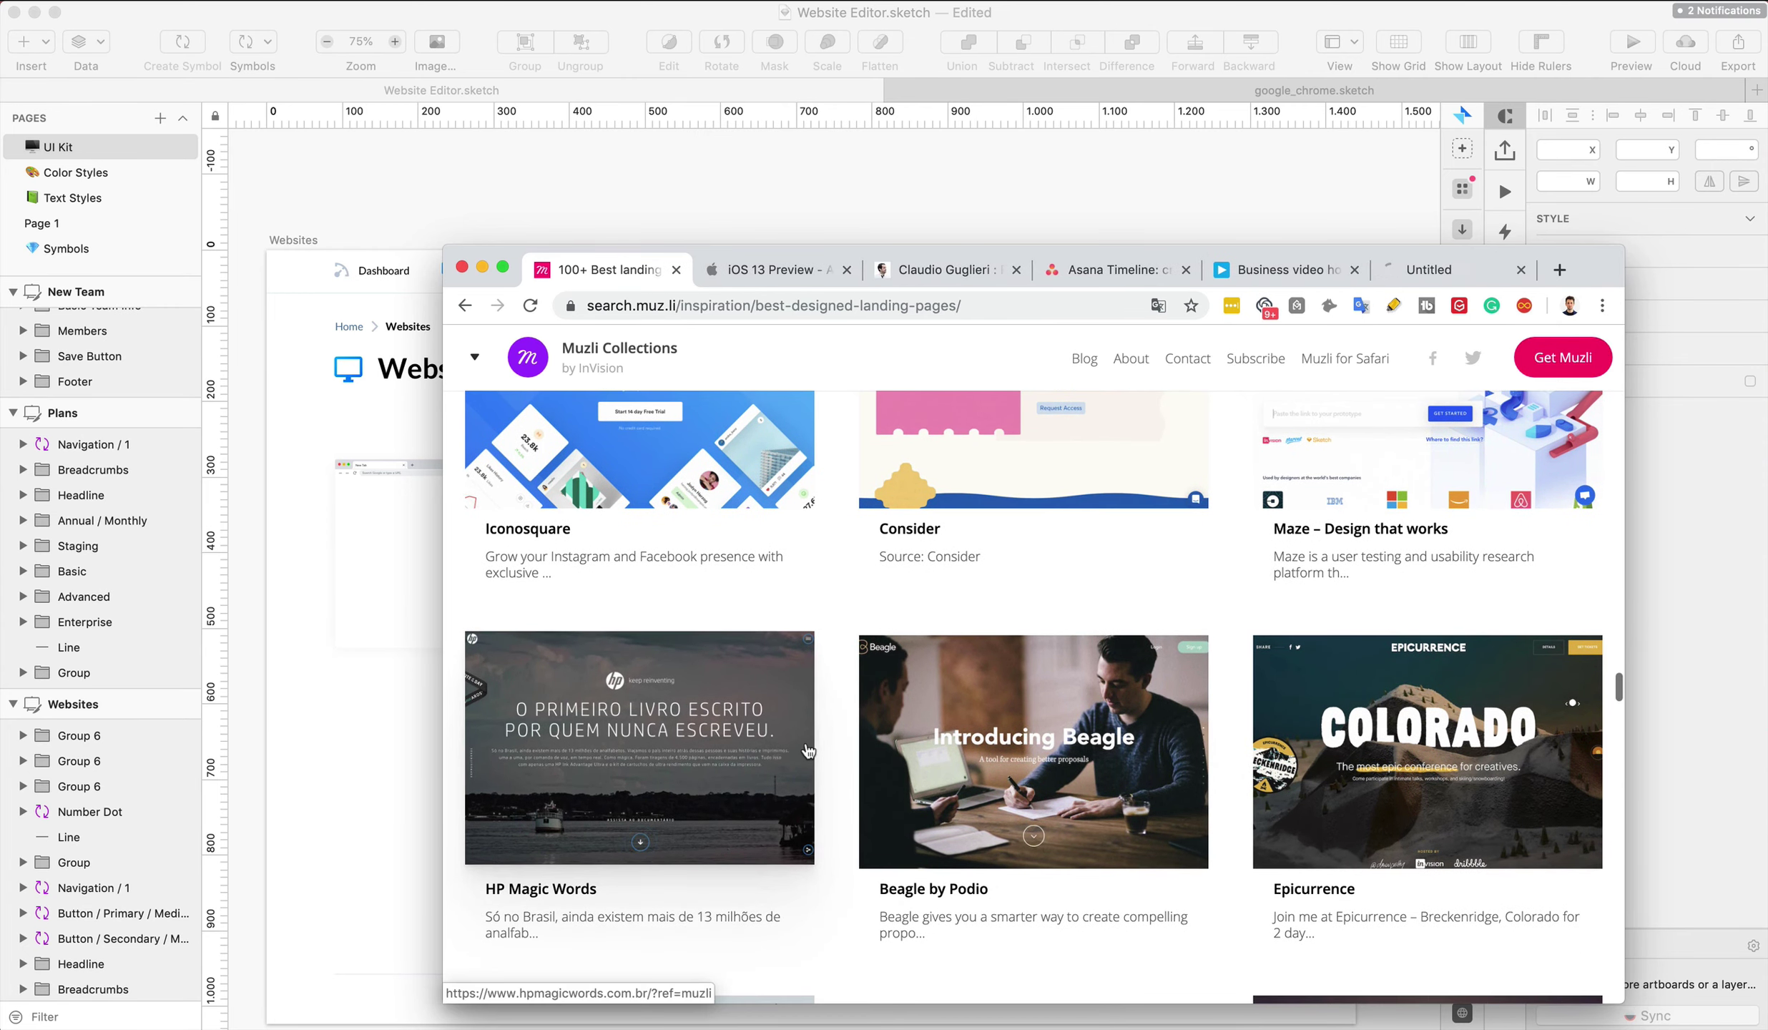
Find the Design Better example in the collection and open it in a new background tab
scroll(1304, 675, "down", 2)
scroll(1304, 675, "down", 3)
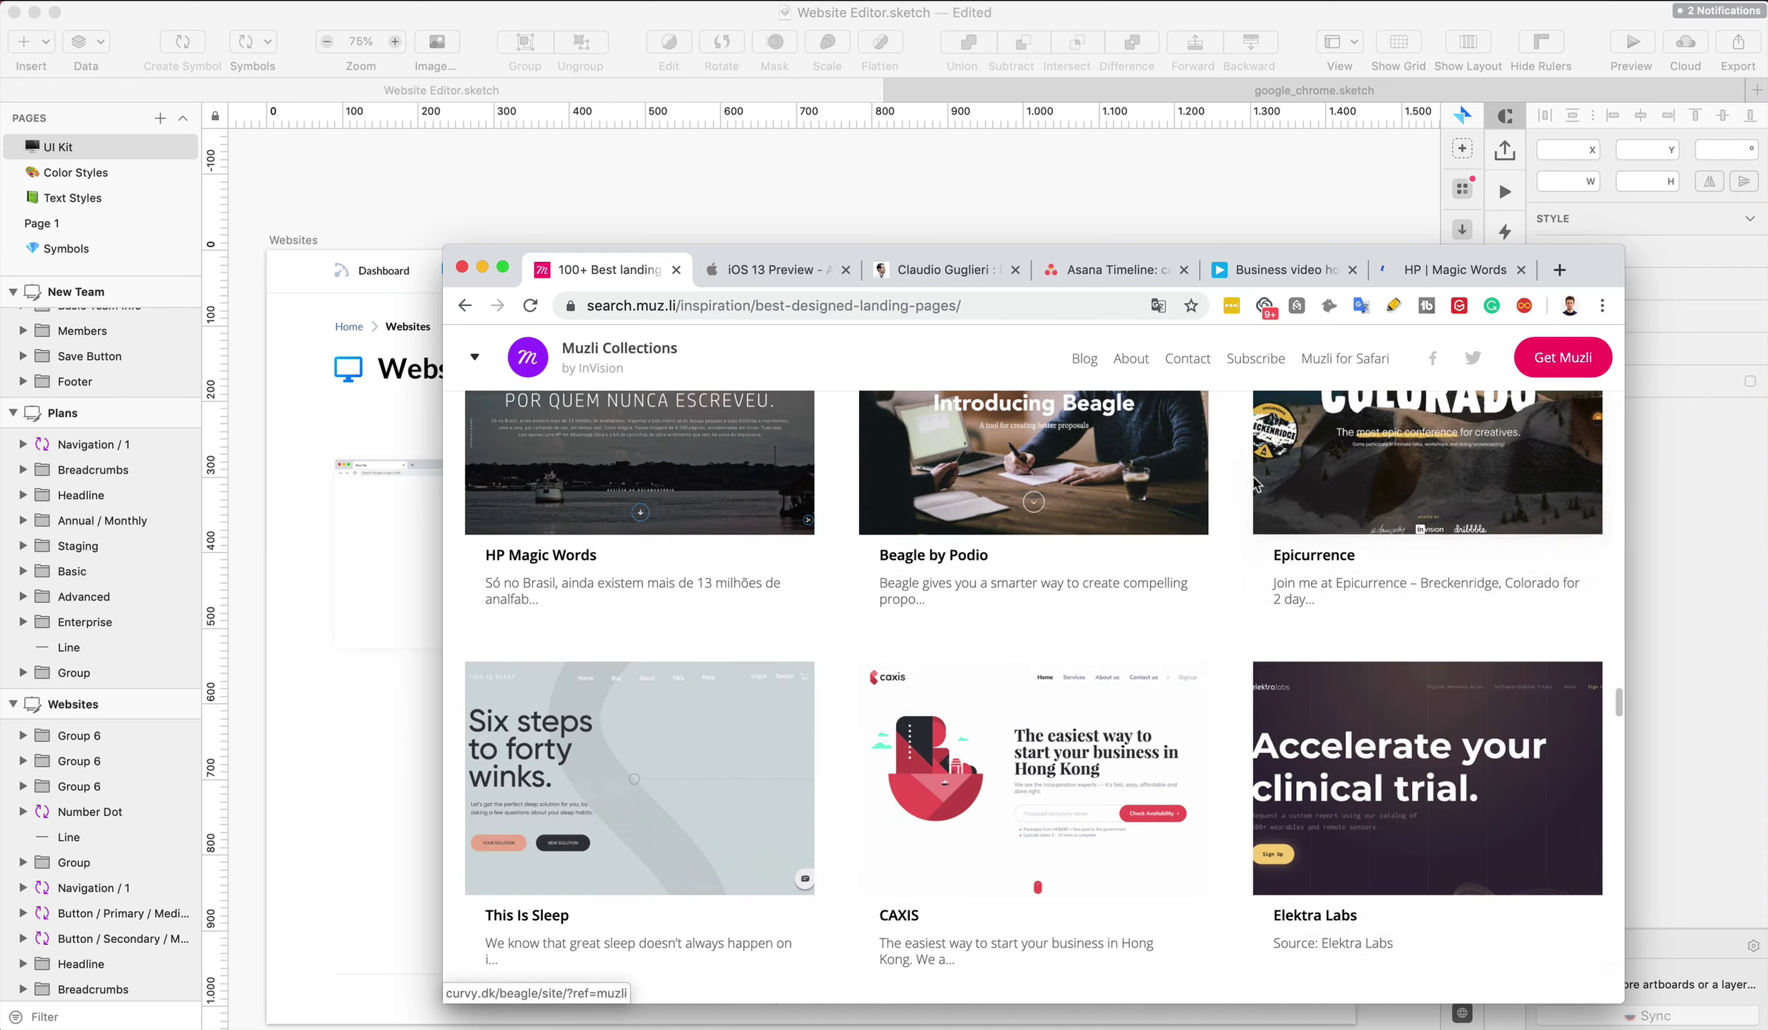
scroll(1273, 482, "down", 10)
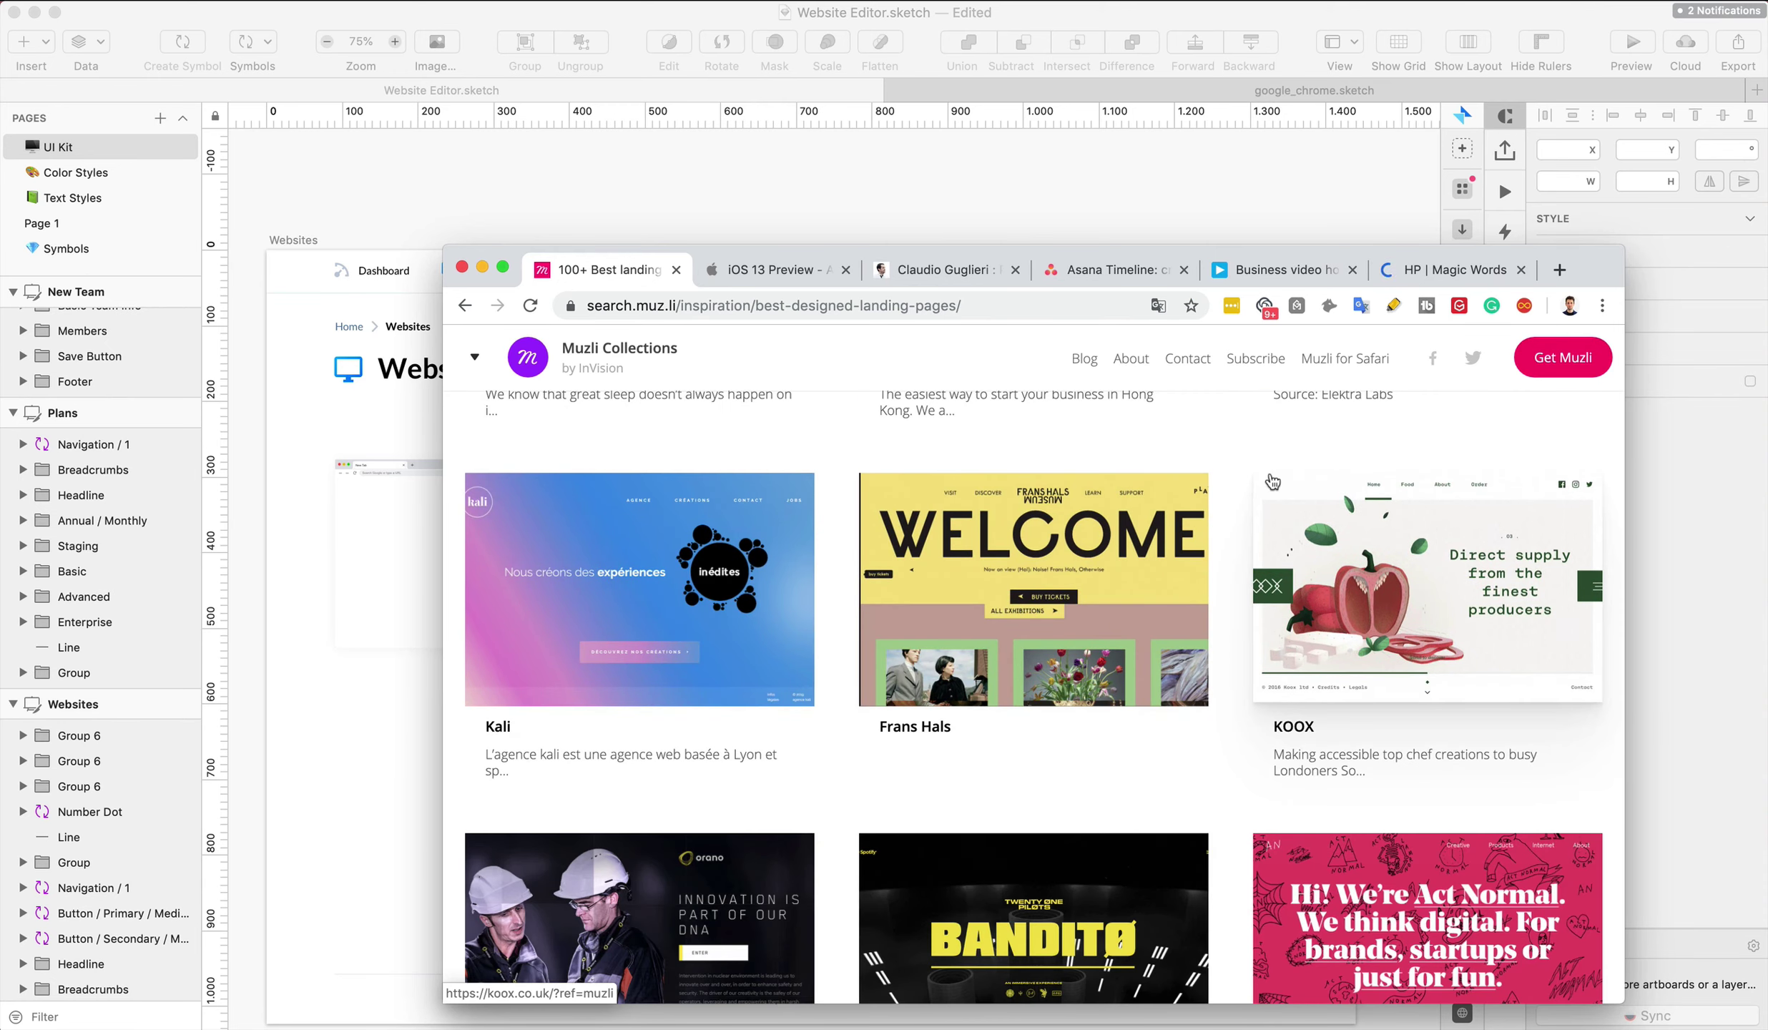
scroll(1239, 528, "down", 5)
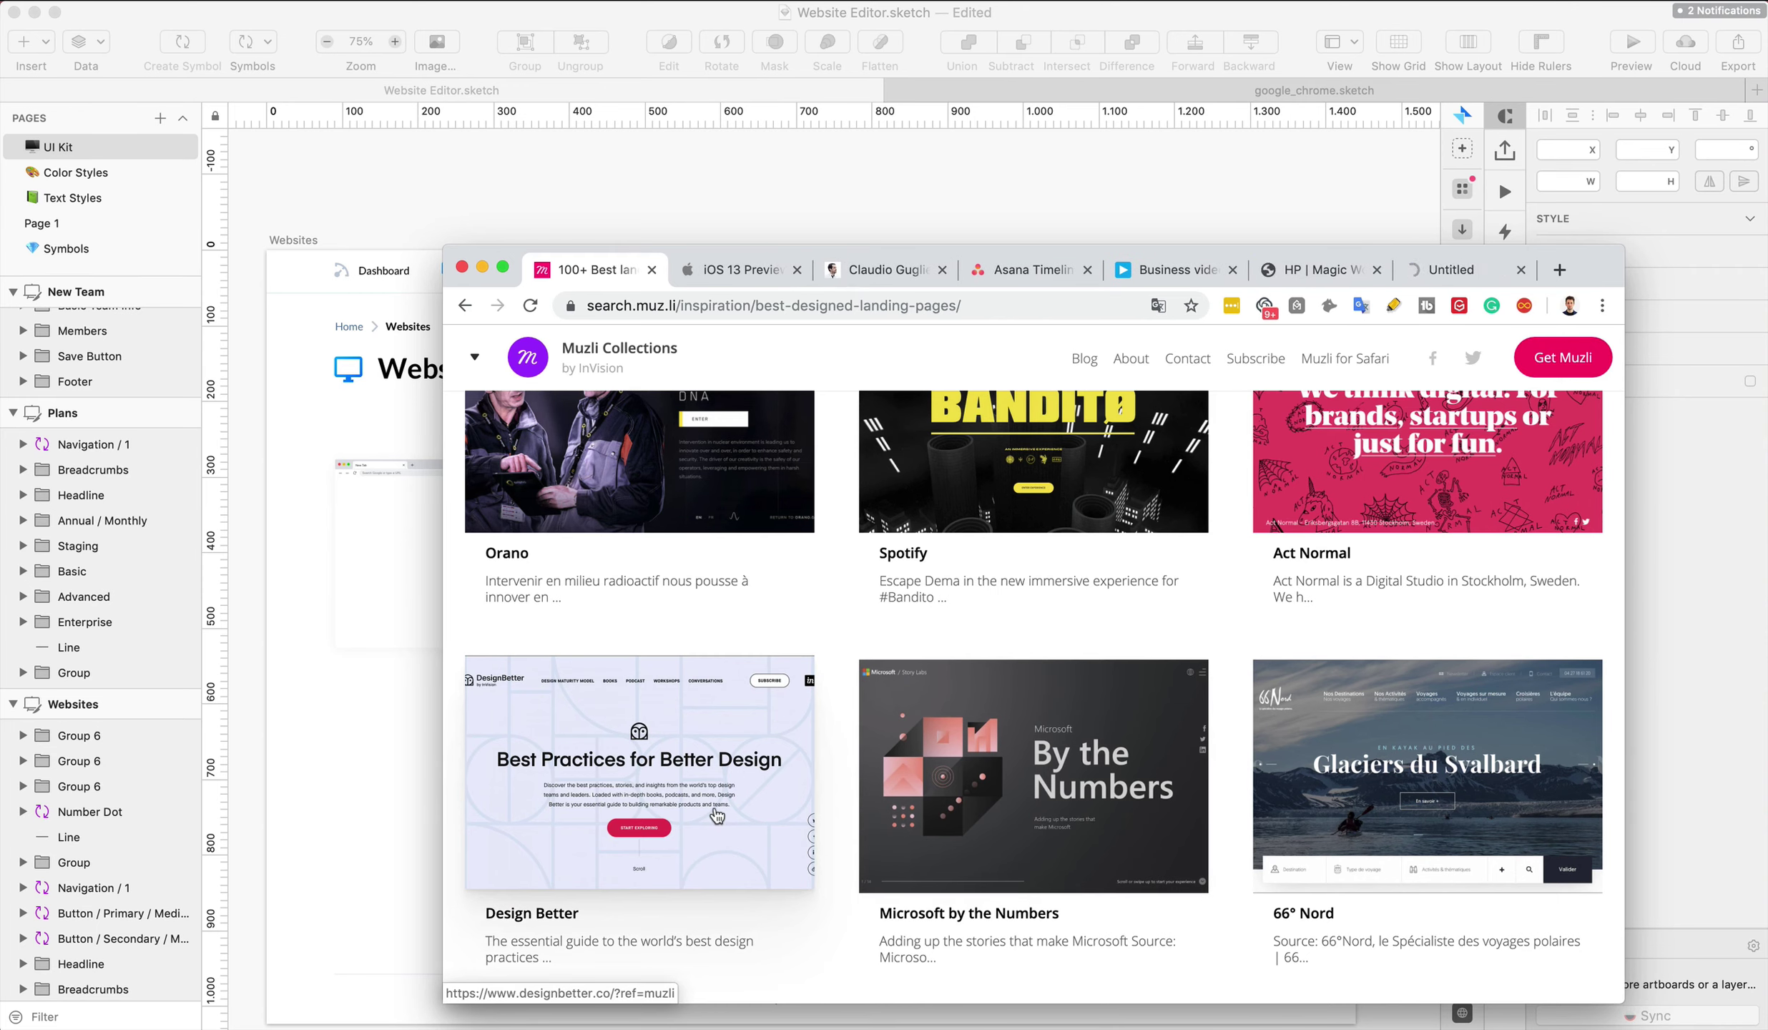
Bring up the iOS 13 Preview page, then enlarge and reposition the browser window to show its hero section
key("super+Tab")
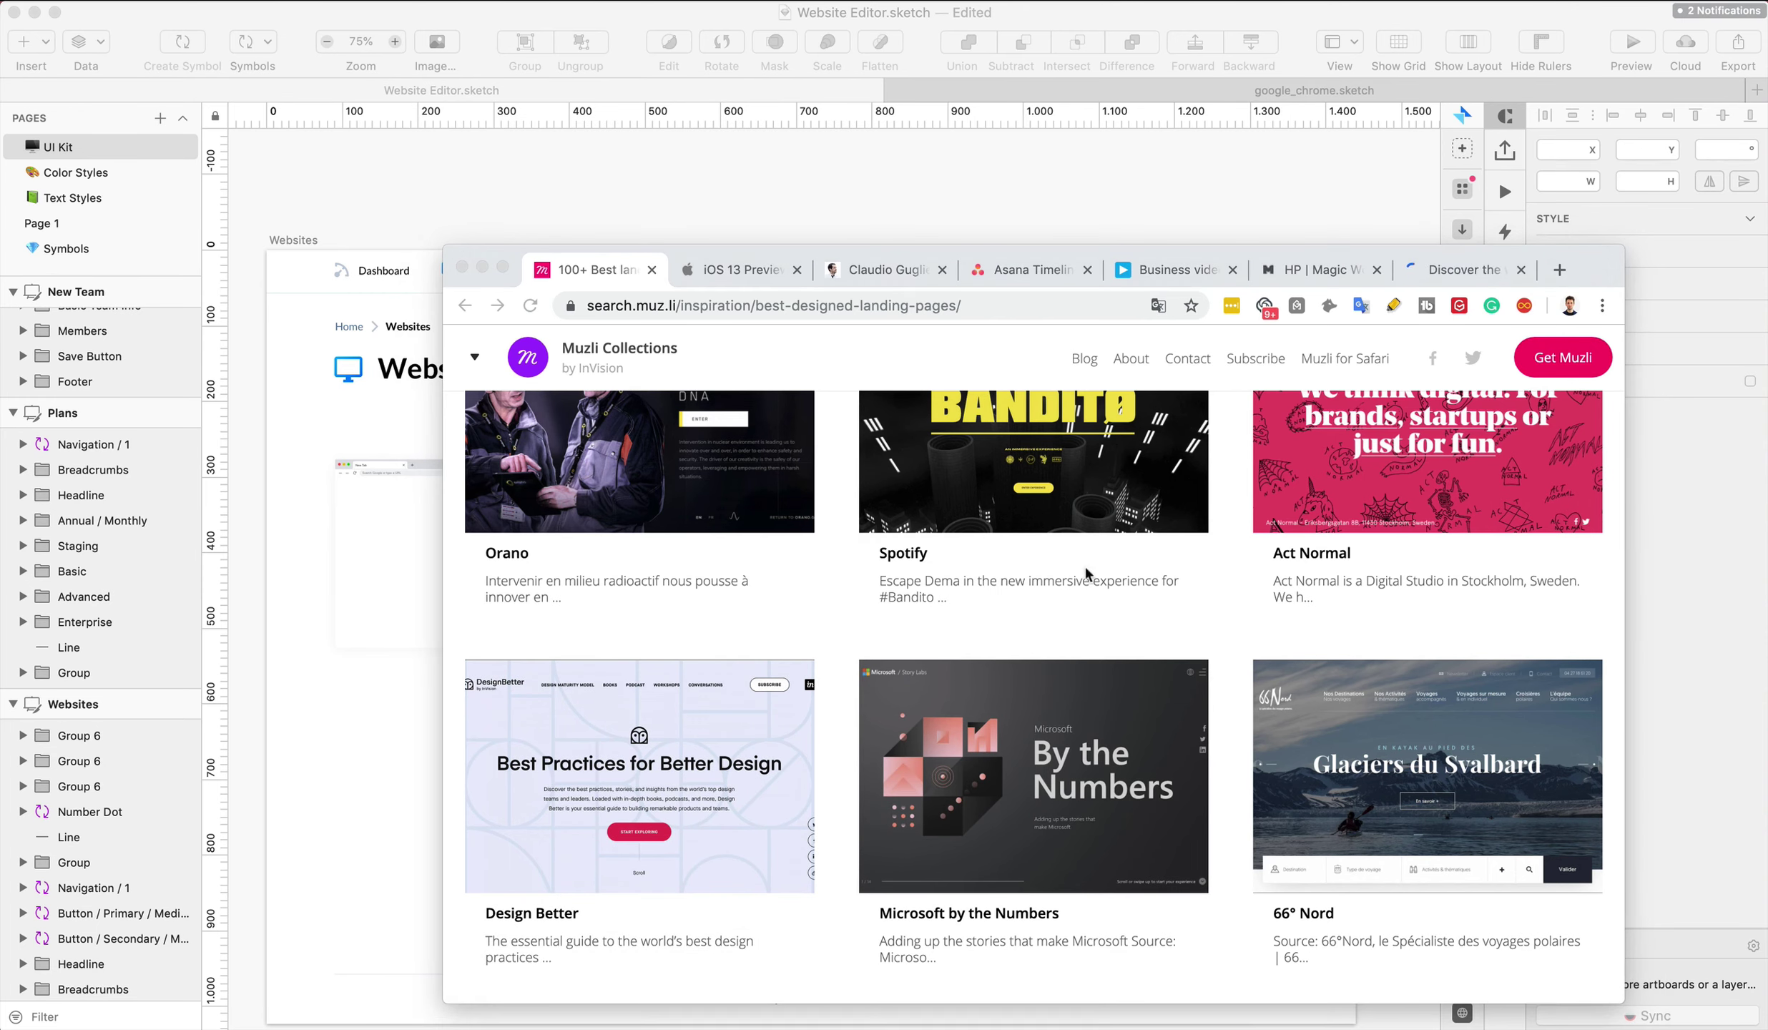
scroll(1236, 593, "down", 2)
left_click(764, 263)
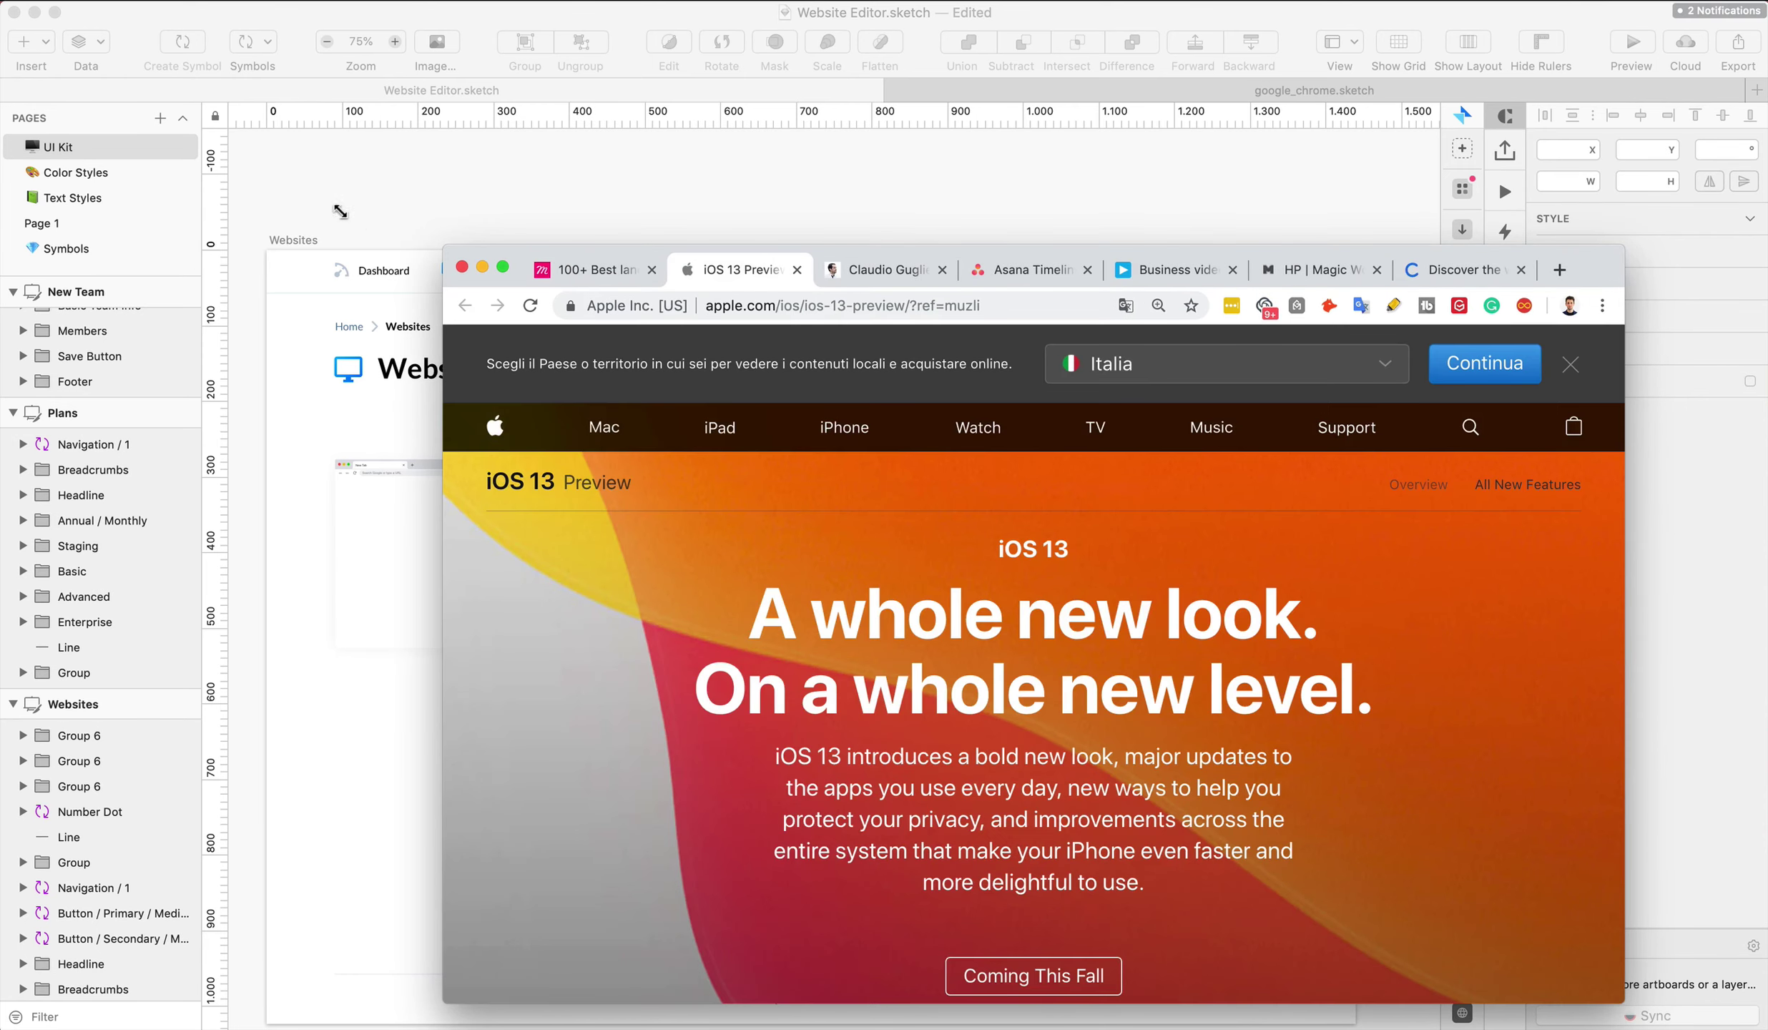
left_click_drag(340, 210, 230, 119)
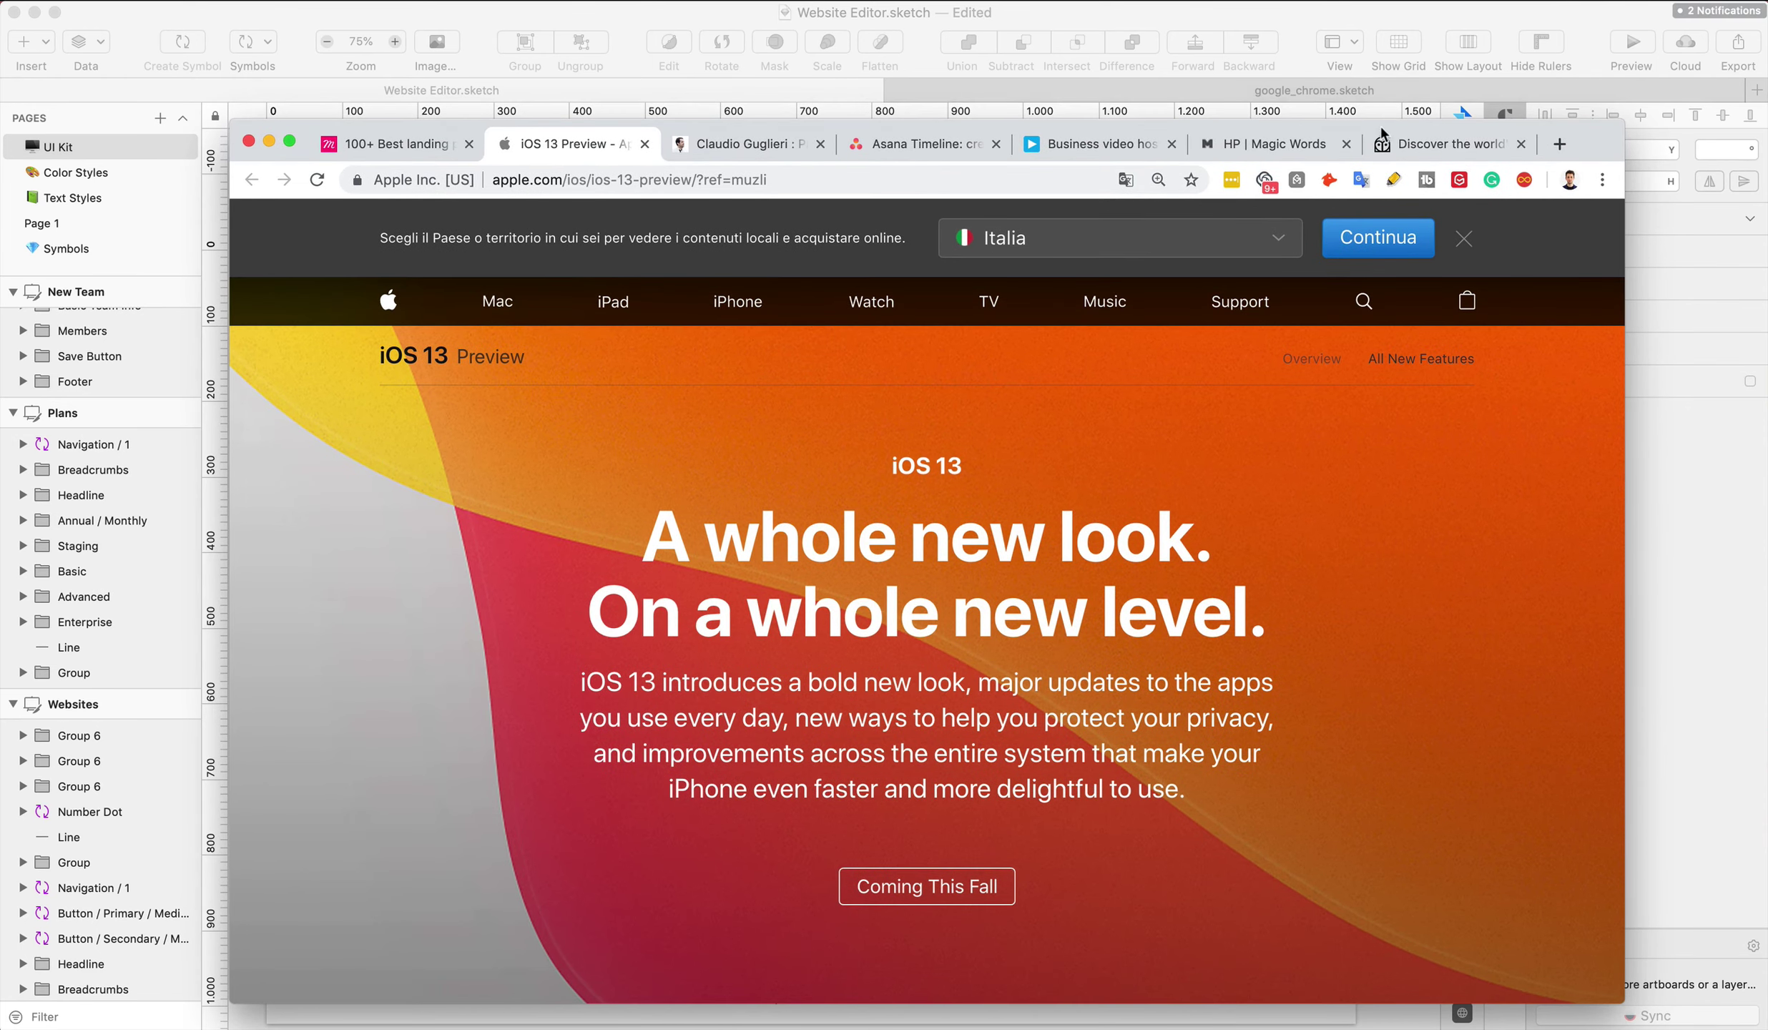
left_click_drag(1381, 133, 1696, 93)
key("F4")
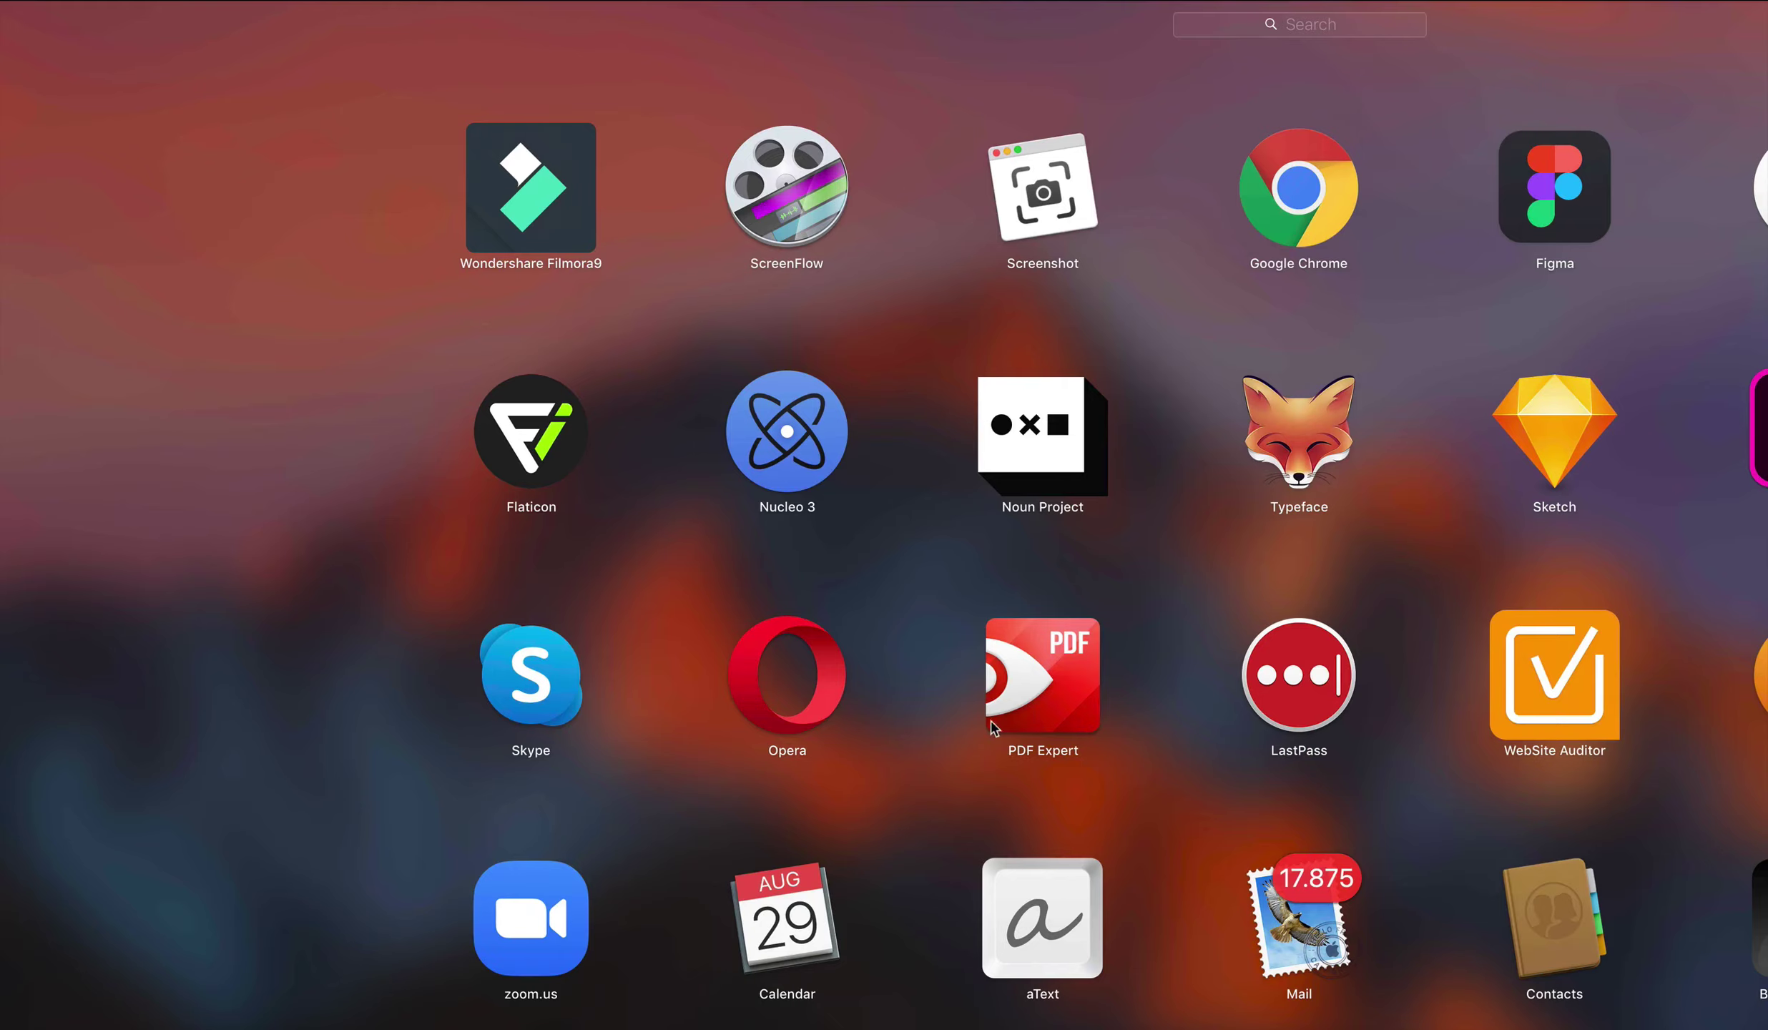
left_click(1035, 250)
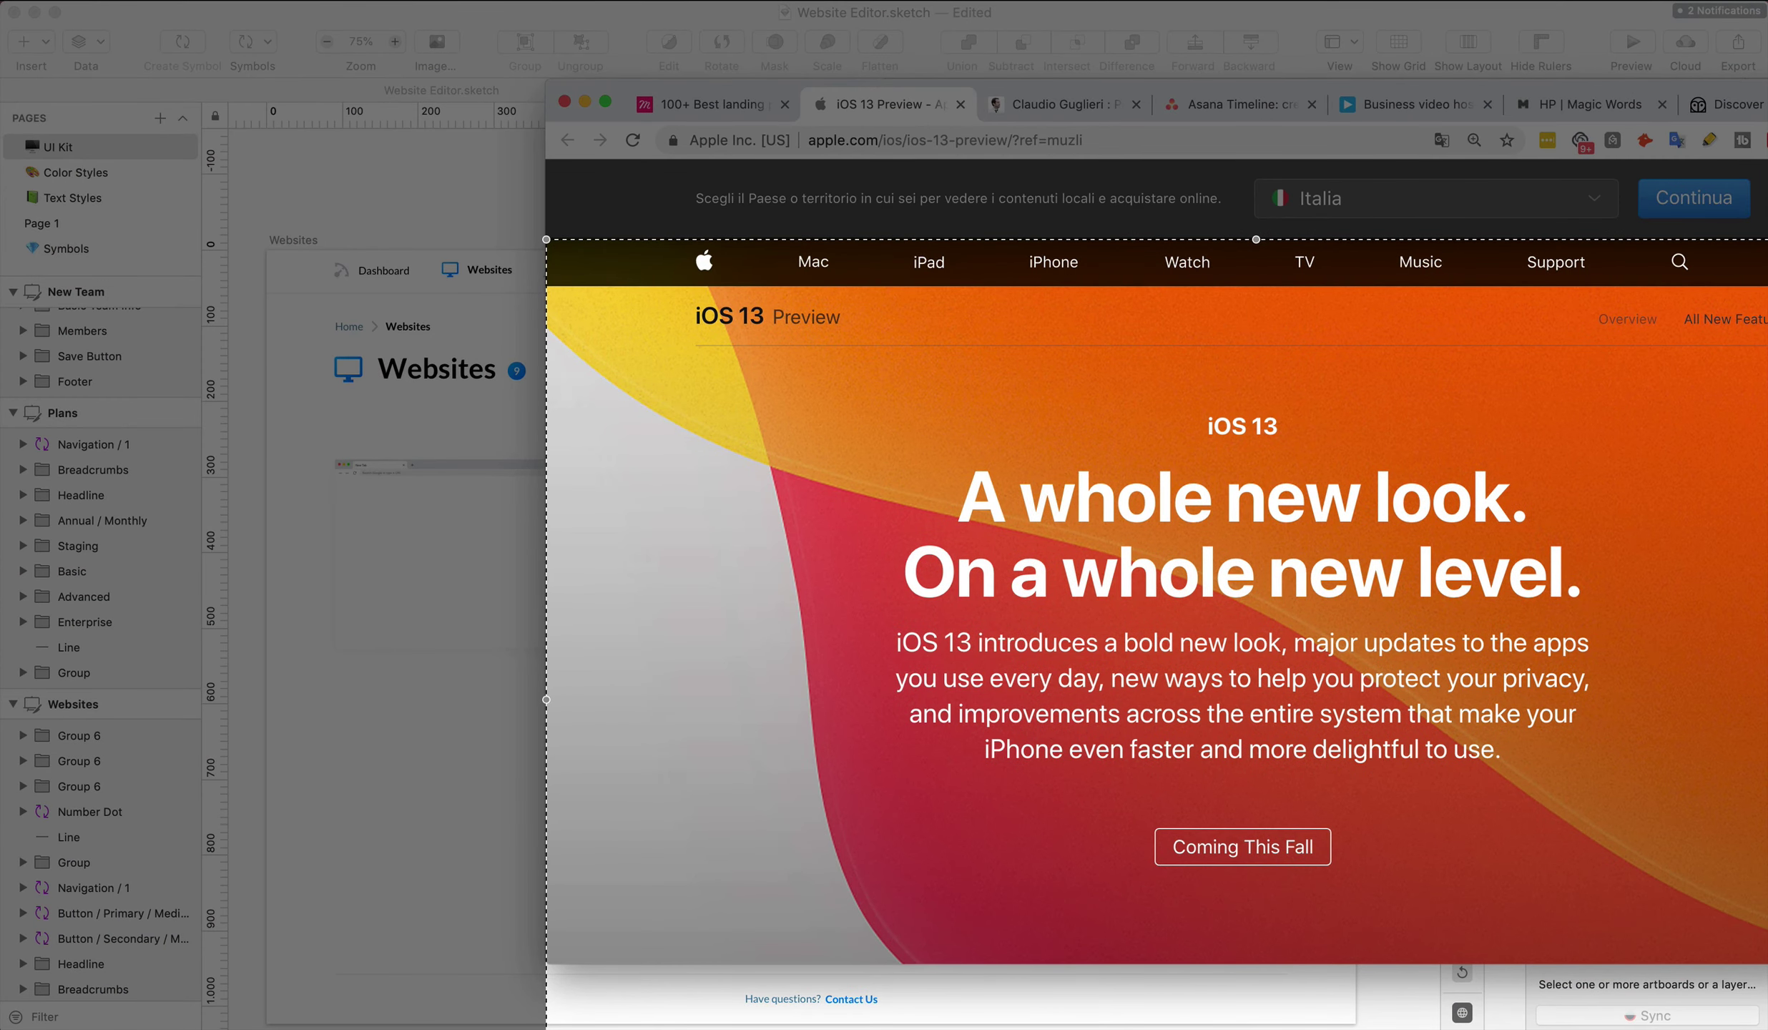
left_click_drag(1747, 1029, 1747, 1007)
key("Escape")
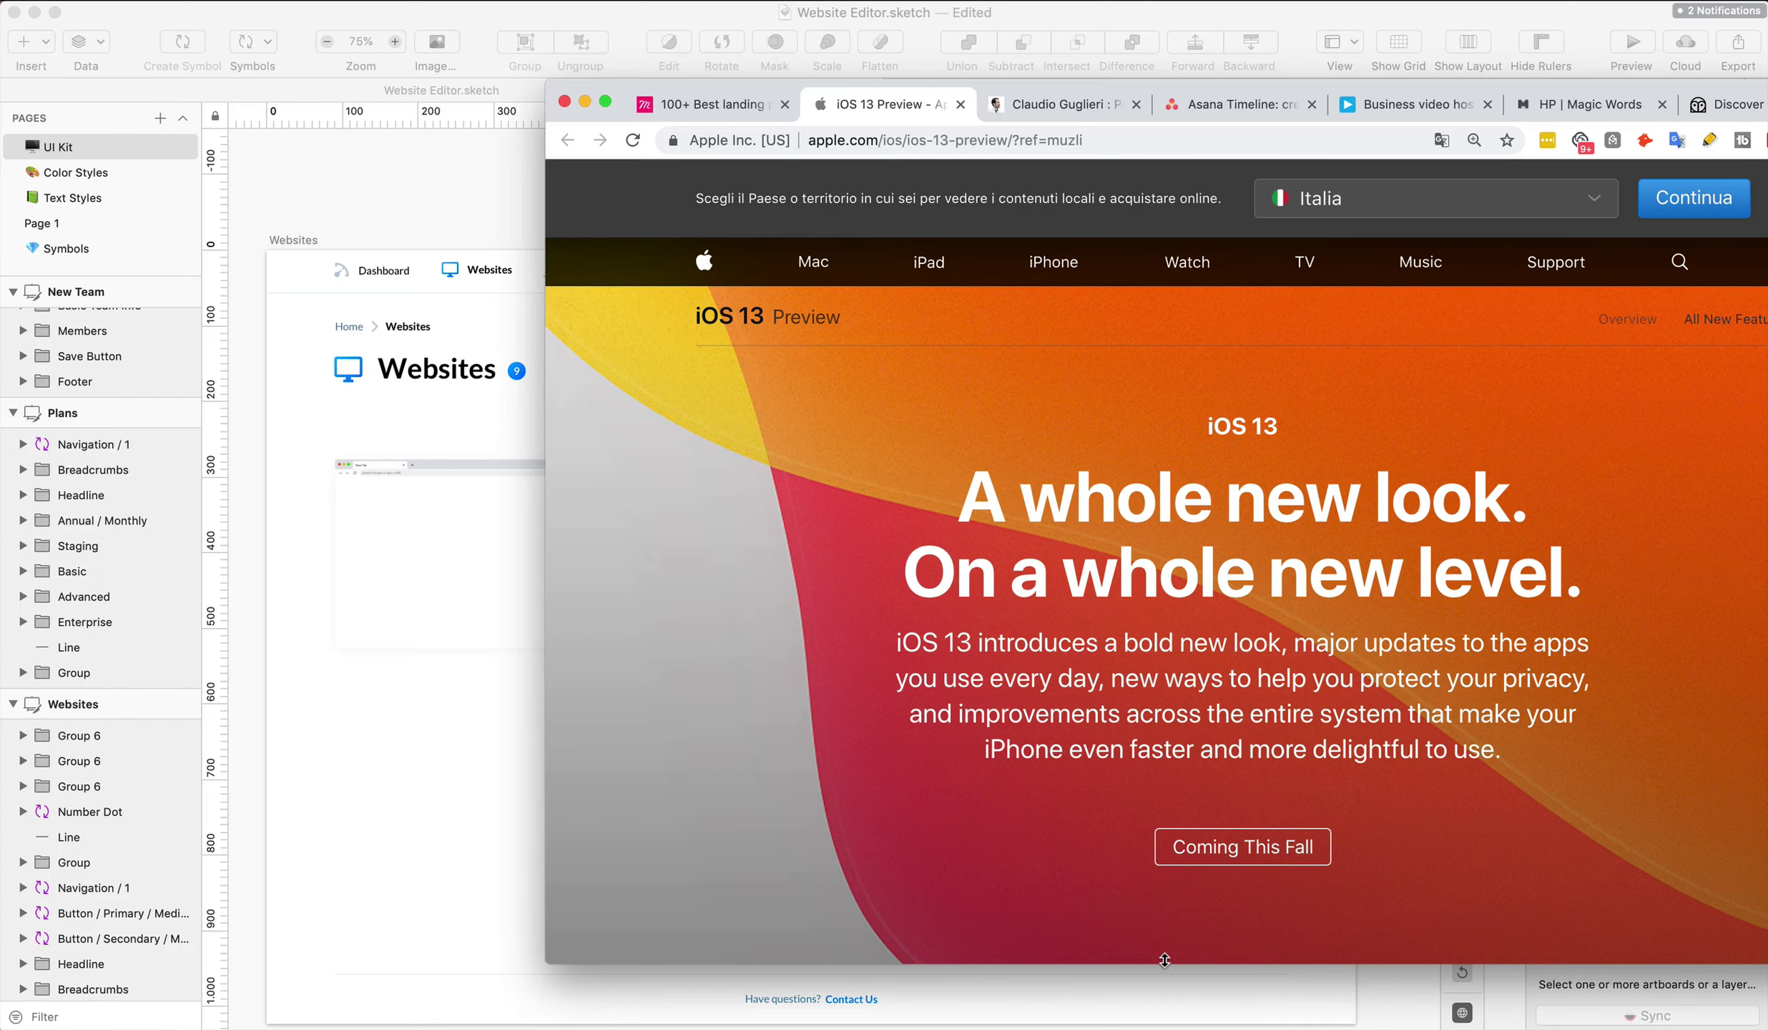
Capture the iOS 13 Preview hero with the Screenshot app, from the site's navigation bar down to the page's visible bottom edge
left_click_drag(1165, 963, 1164, 1029)
key("F4")
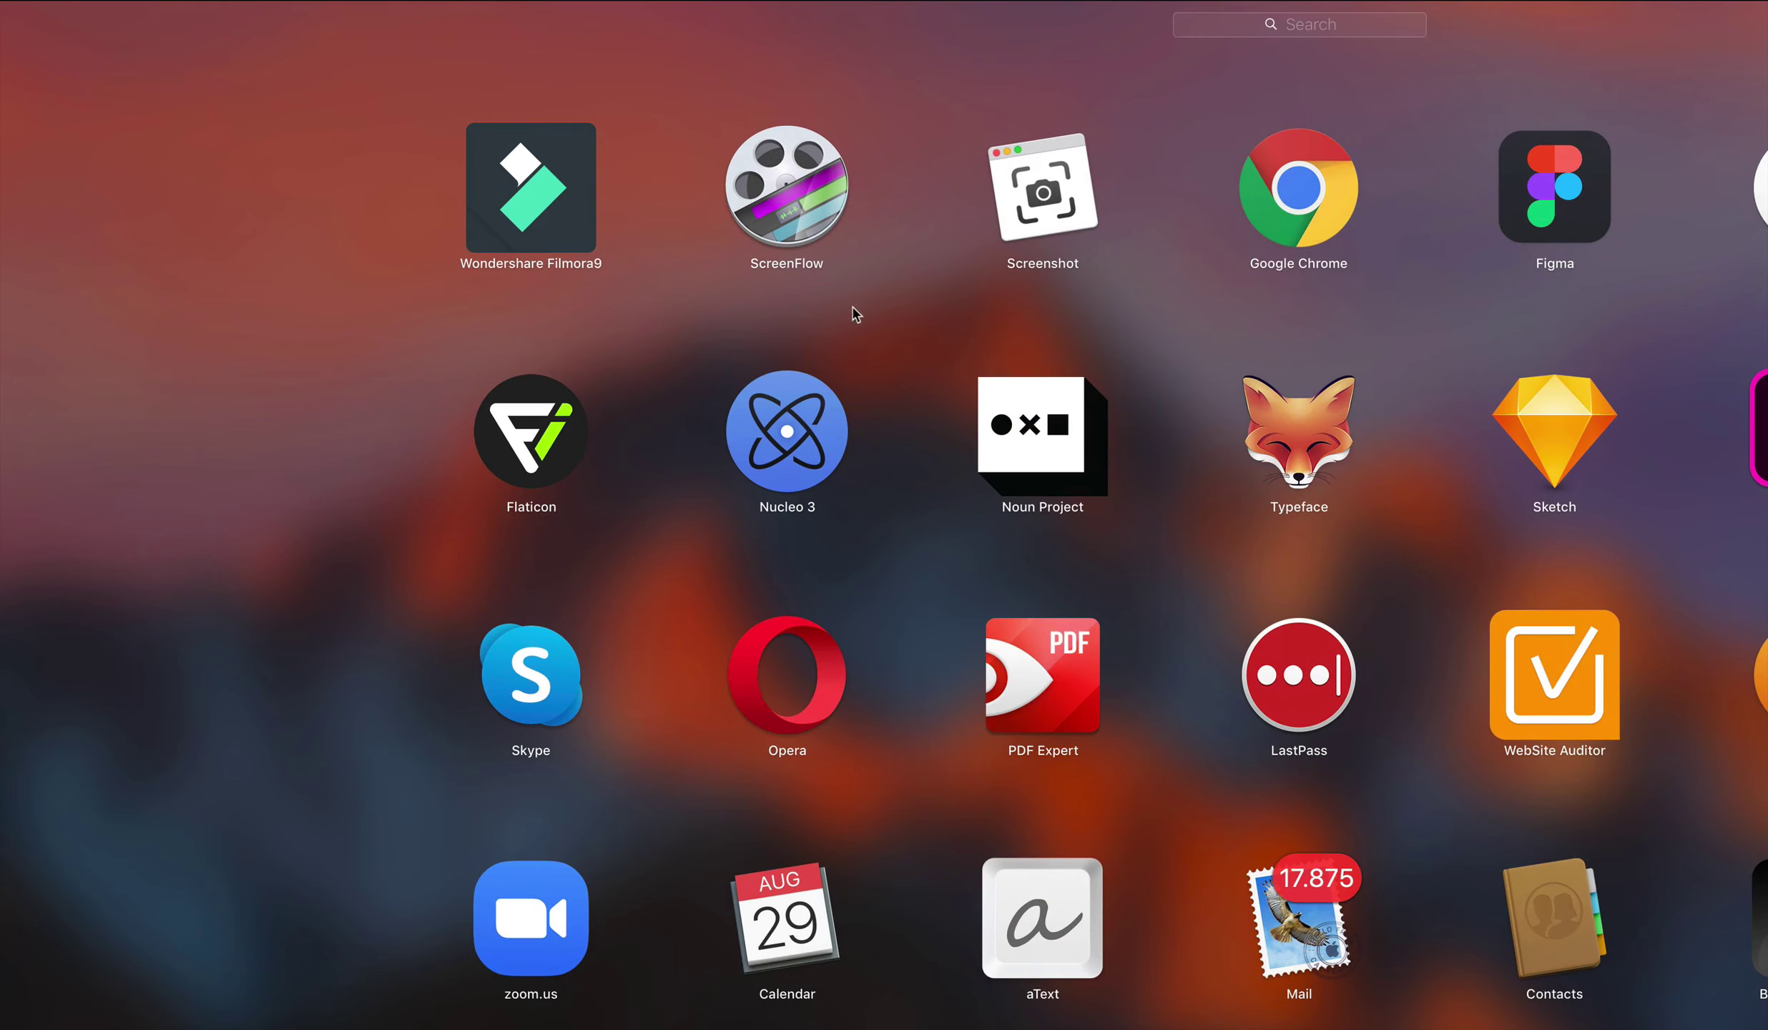
left_click(299, 512)
key("F4")
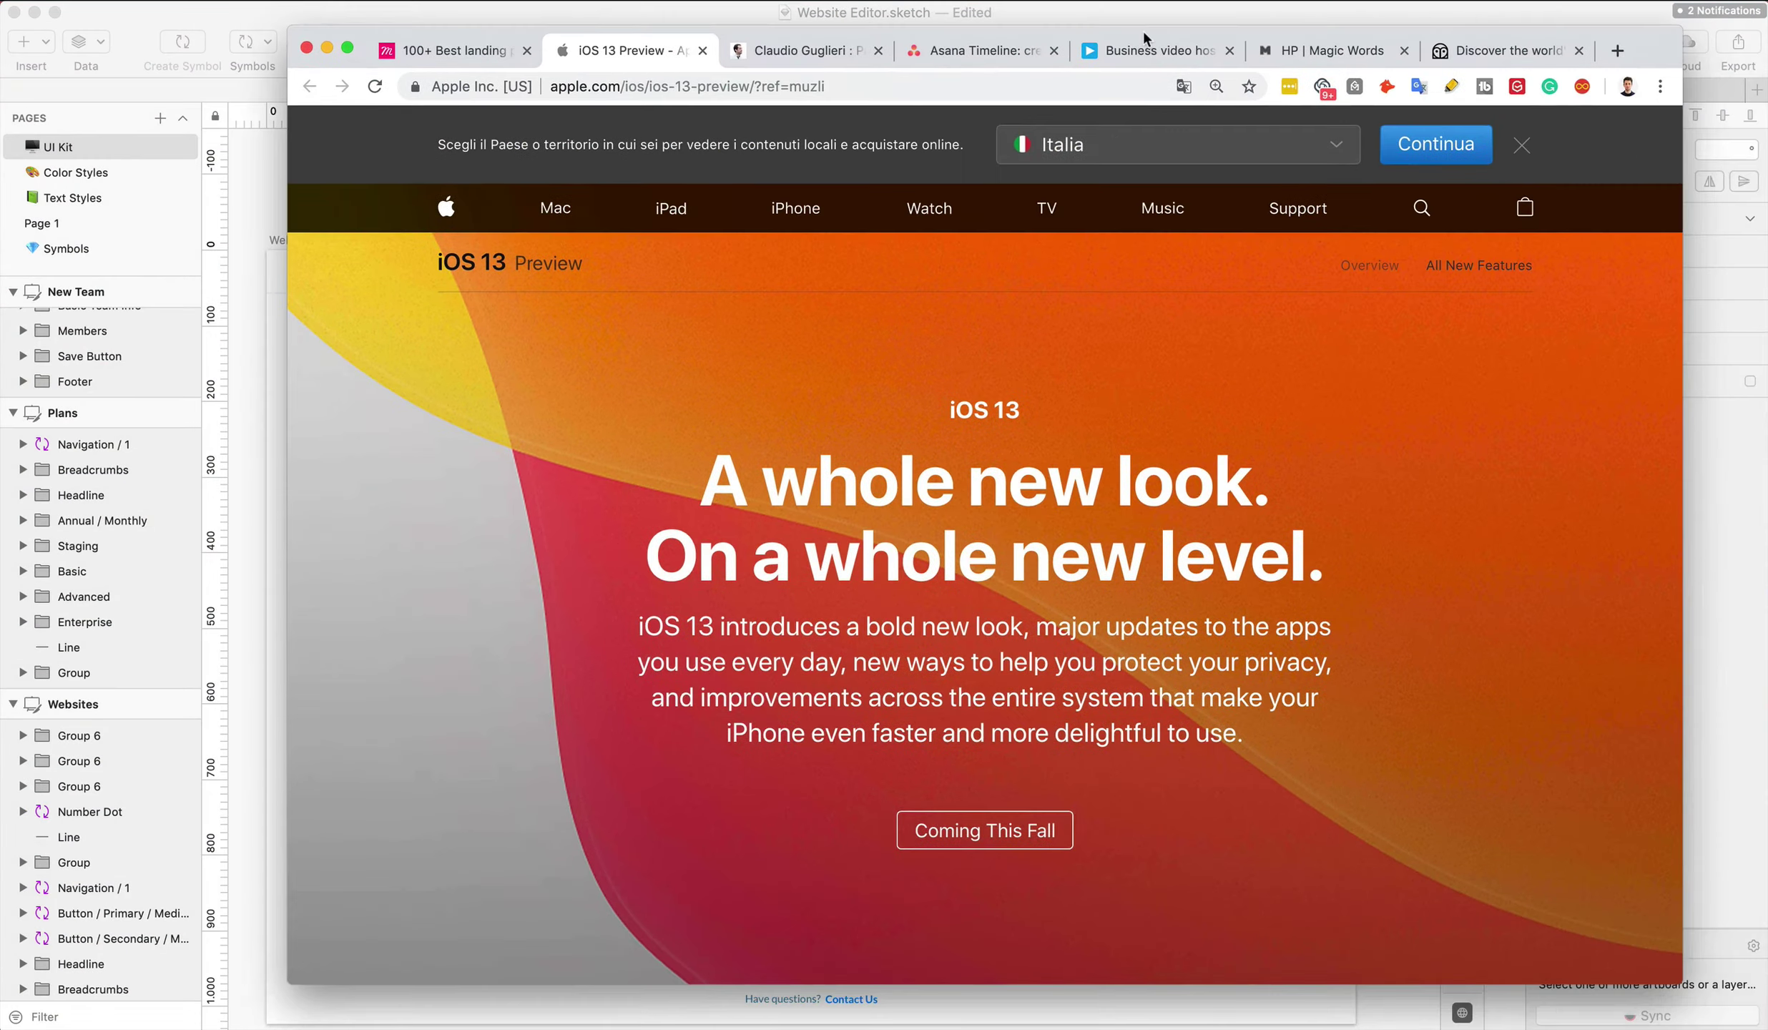
left_click(1043, 275)
left_click_drag(1085, 550, 829, 476)
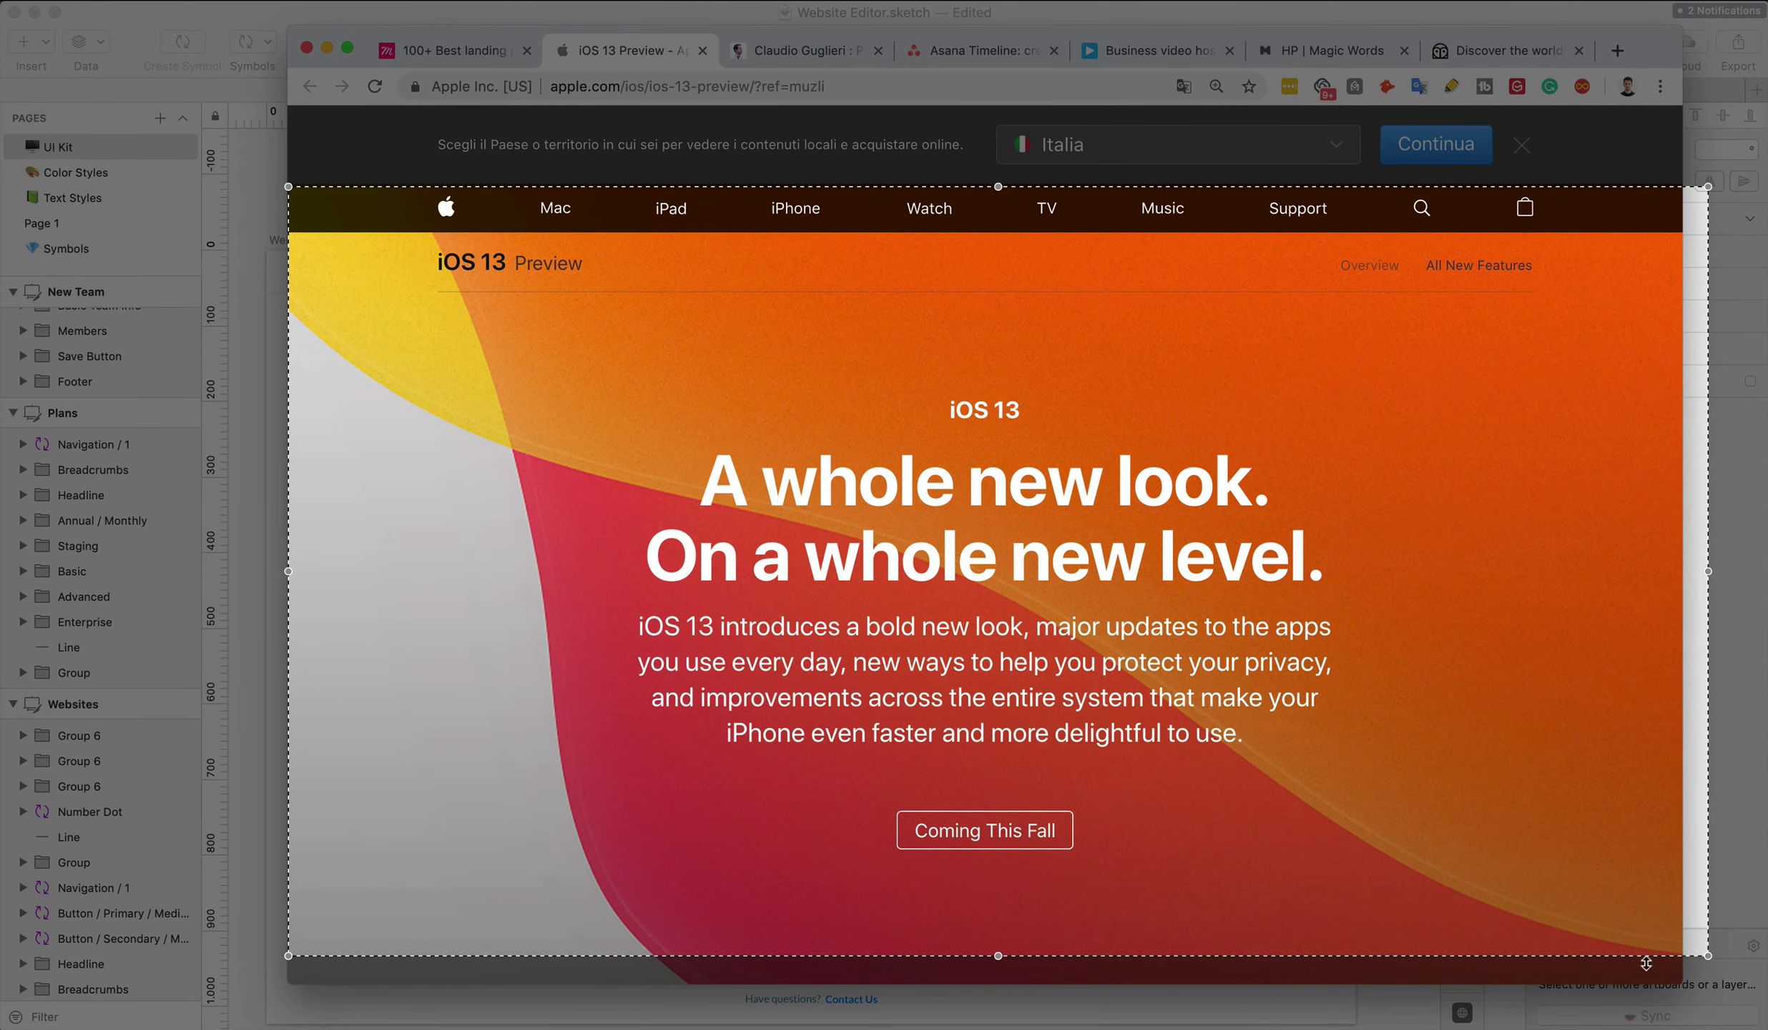
left_click_drag(1707, 955, 1677, 981)
key("Return")
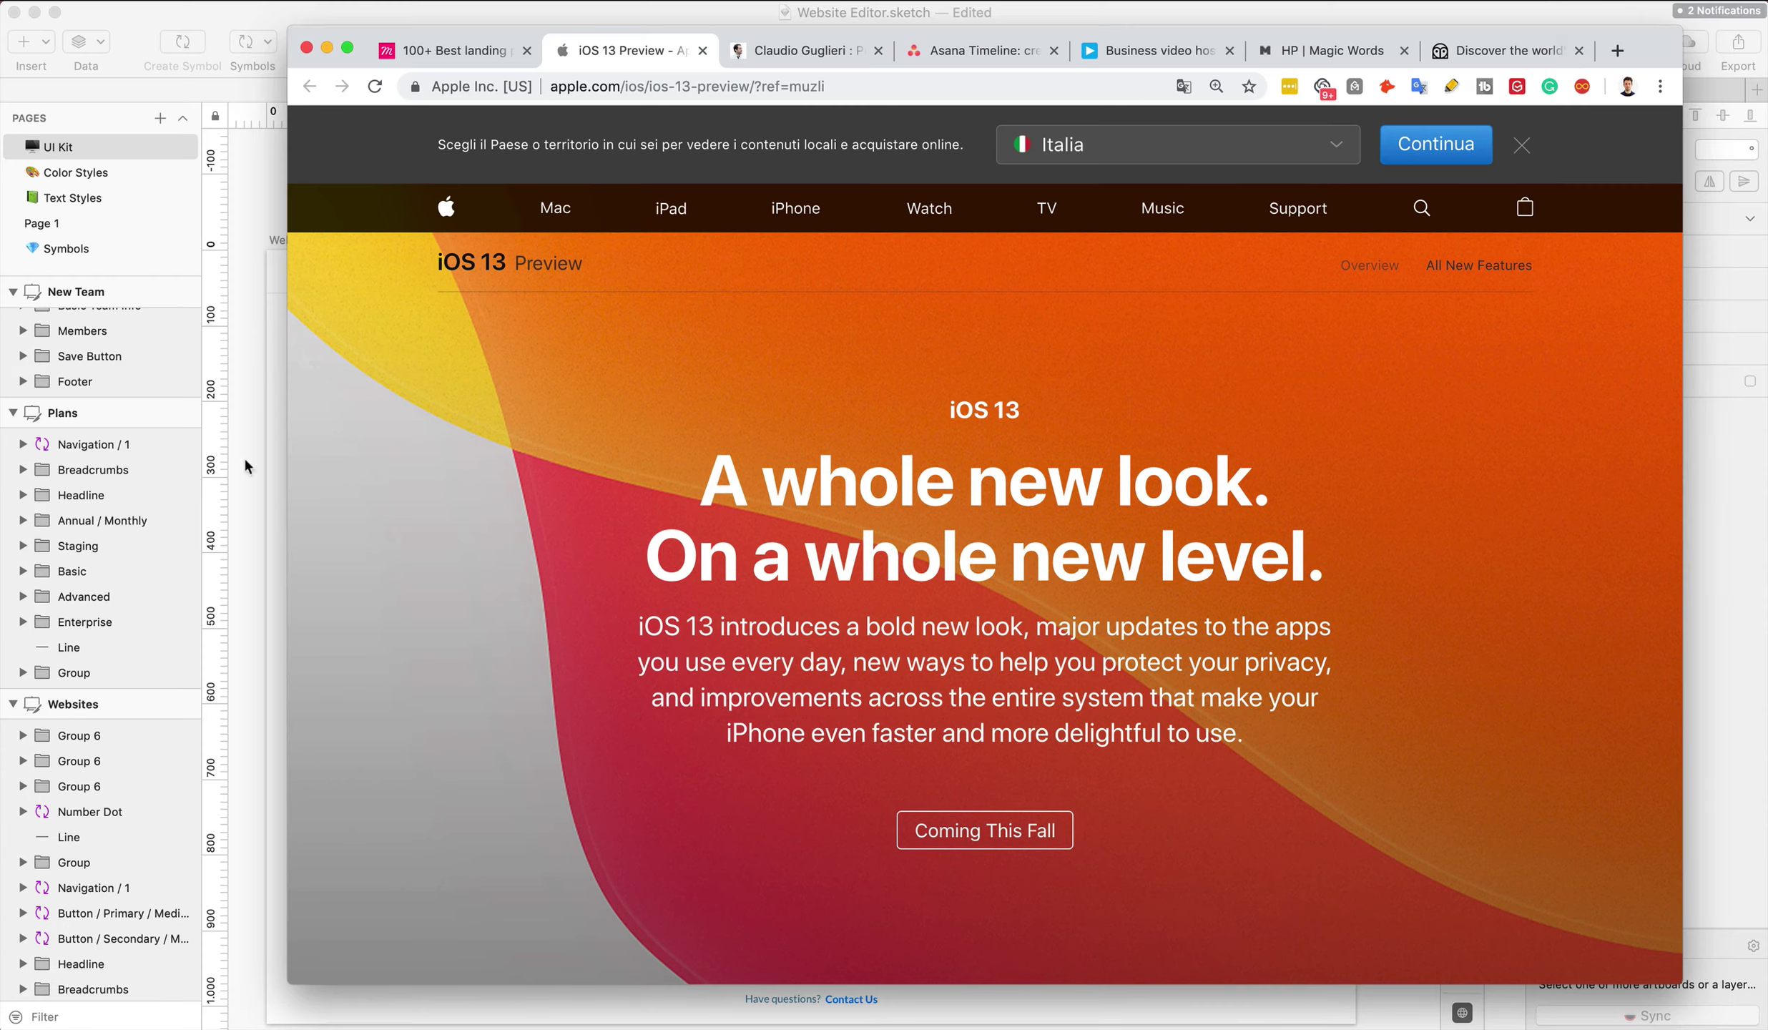
Paste the iOS 13 screenshot into the Sketch document, scale it to 625 × 358, and place it outside the Websites artboard
key("super+Tab")
key("super+v")
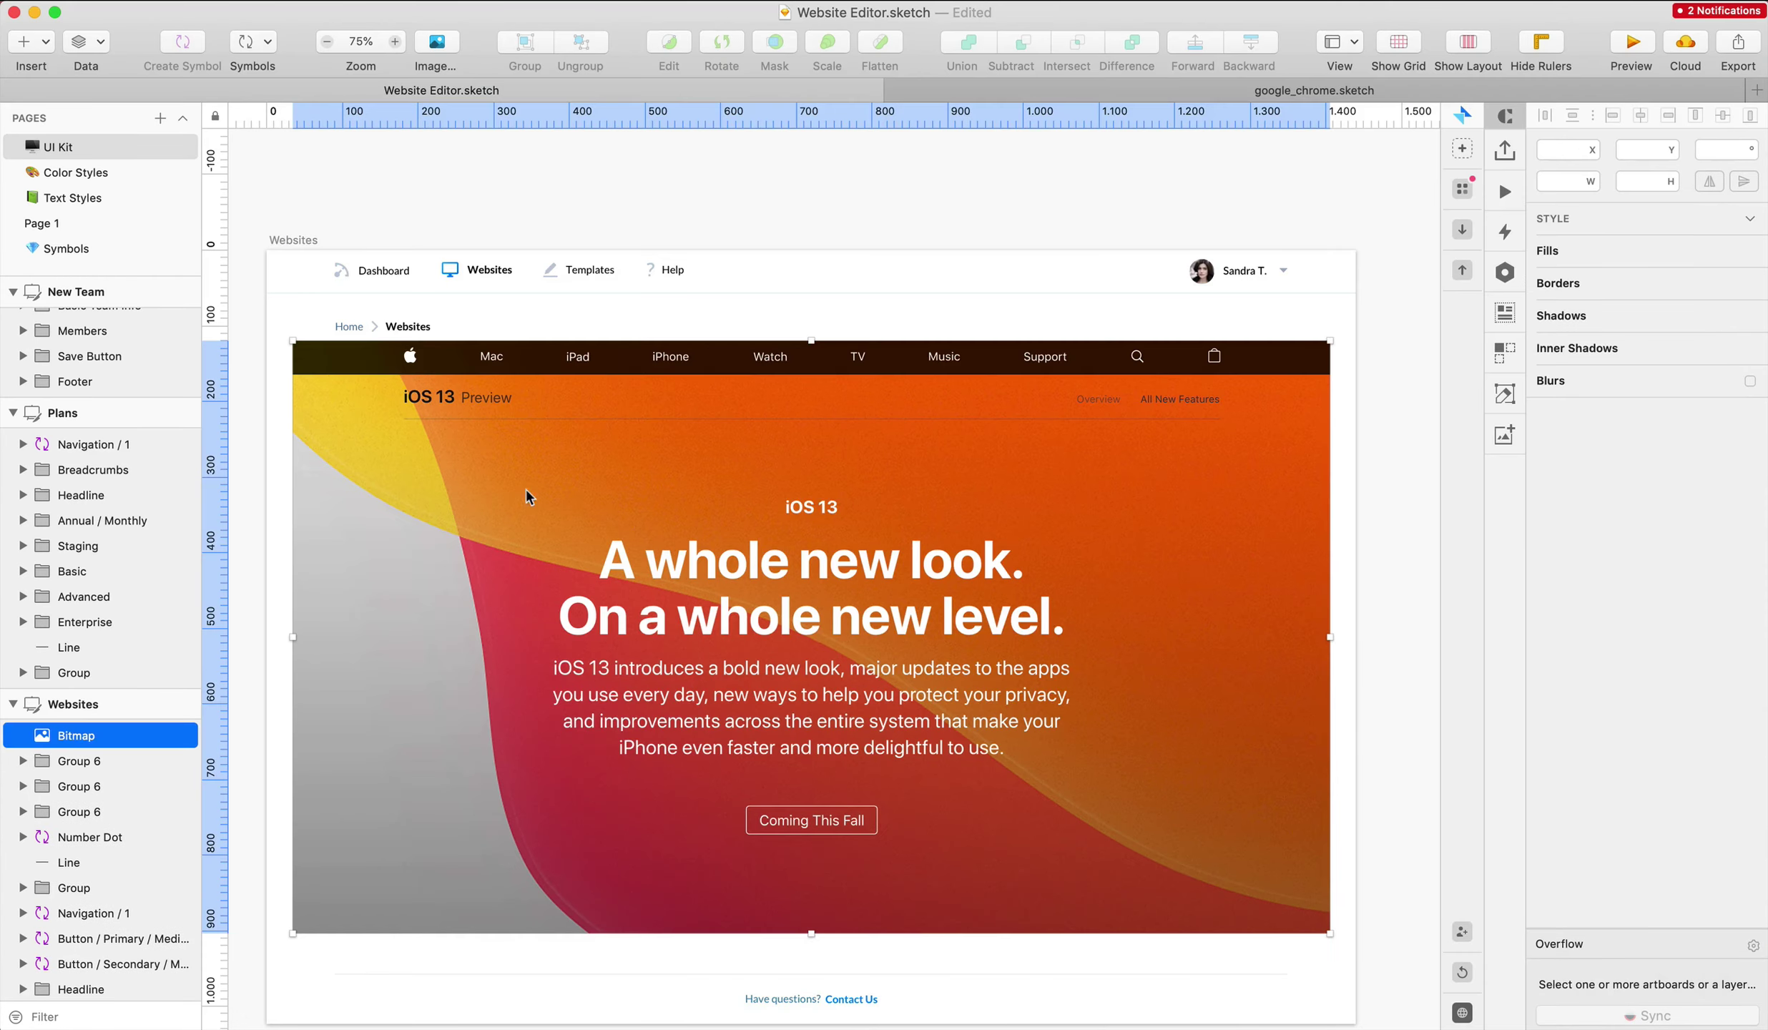
key("Escape")
left_click(1287, 395)
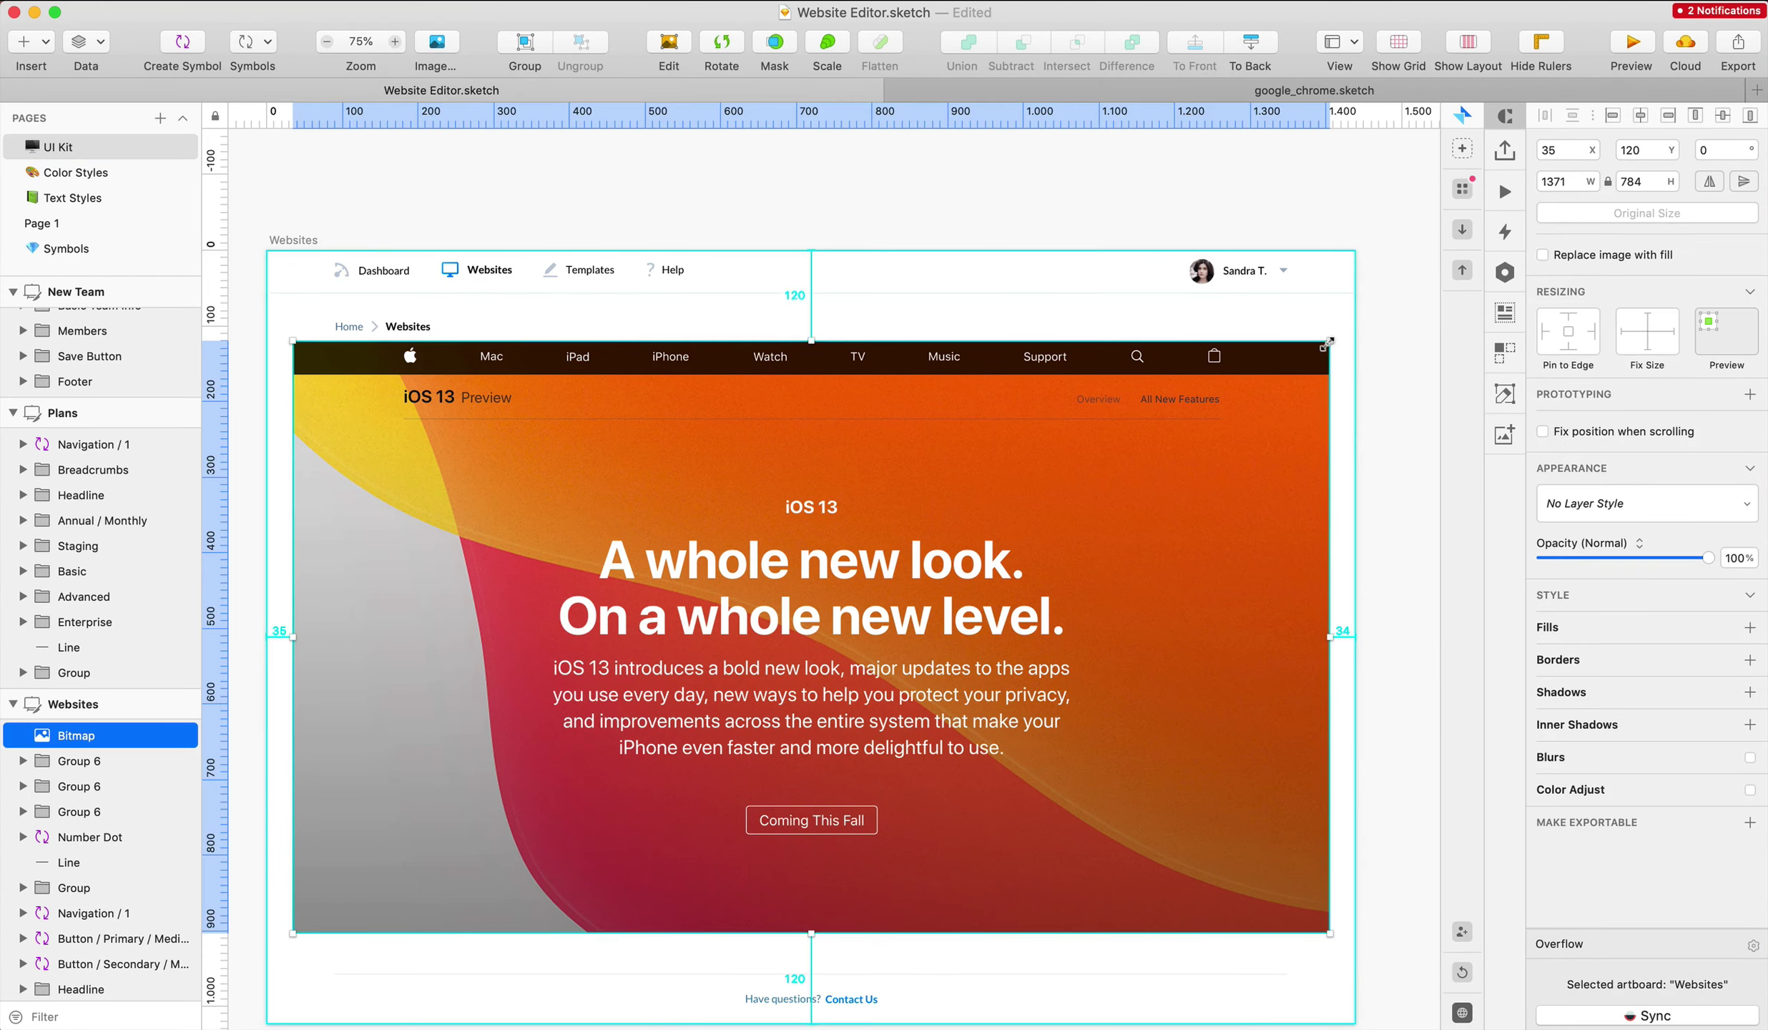
left_click_drag(1328, 343, 1048, 501)
left_click_drag(970, 547, 1007, 460)
scroll(1006, 460, "right", 6)
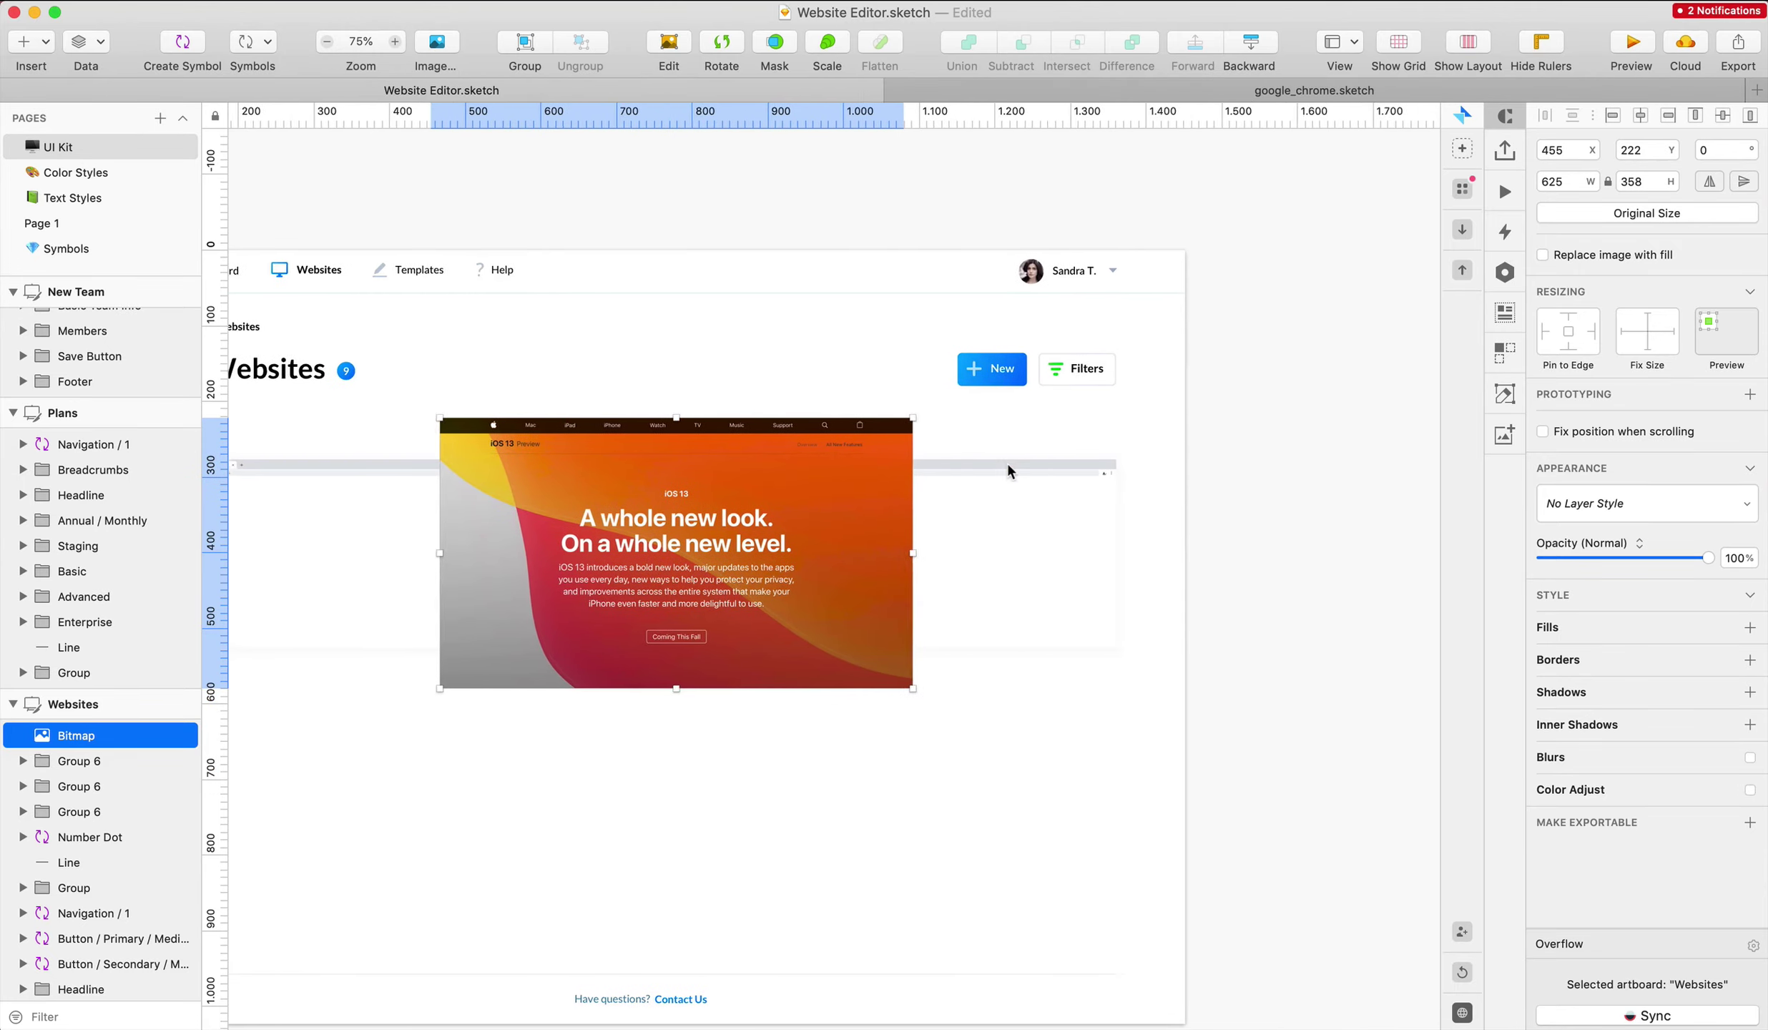
left_click_drag(438, 520, 1255, 254)
scroll(1255, 254, "right", 3)
Close the Sketch App Sources download window and bring back the browser window with the landing pages
key("F4")
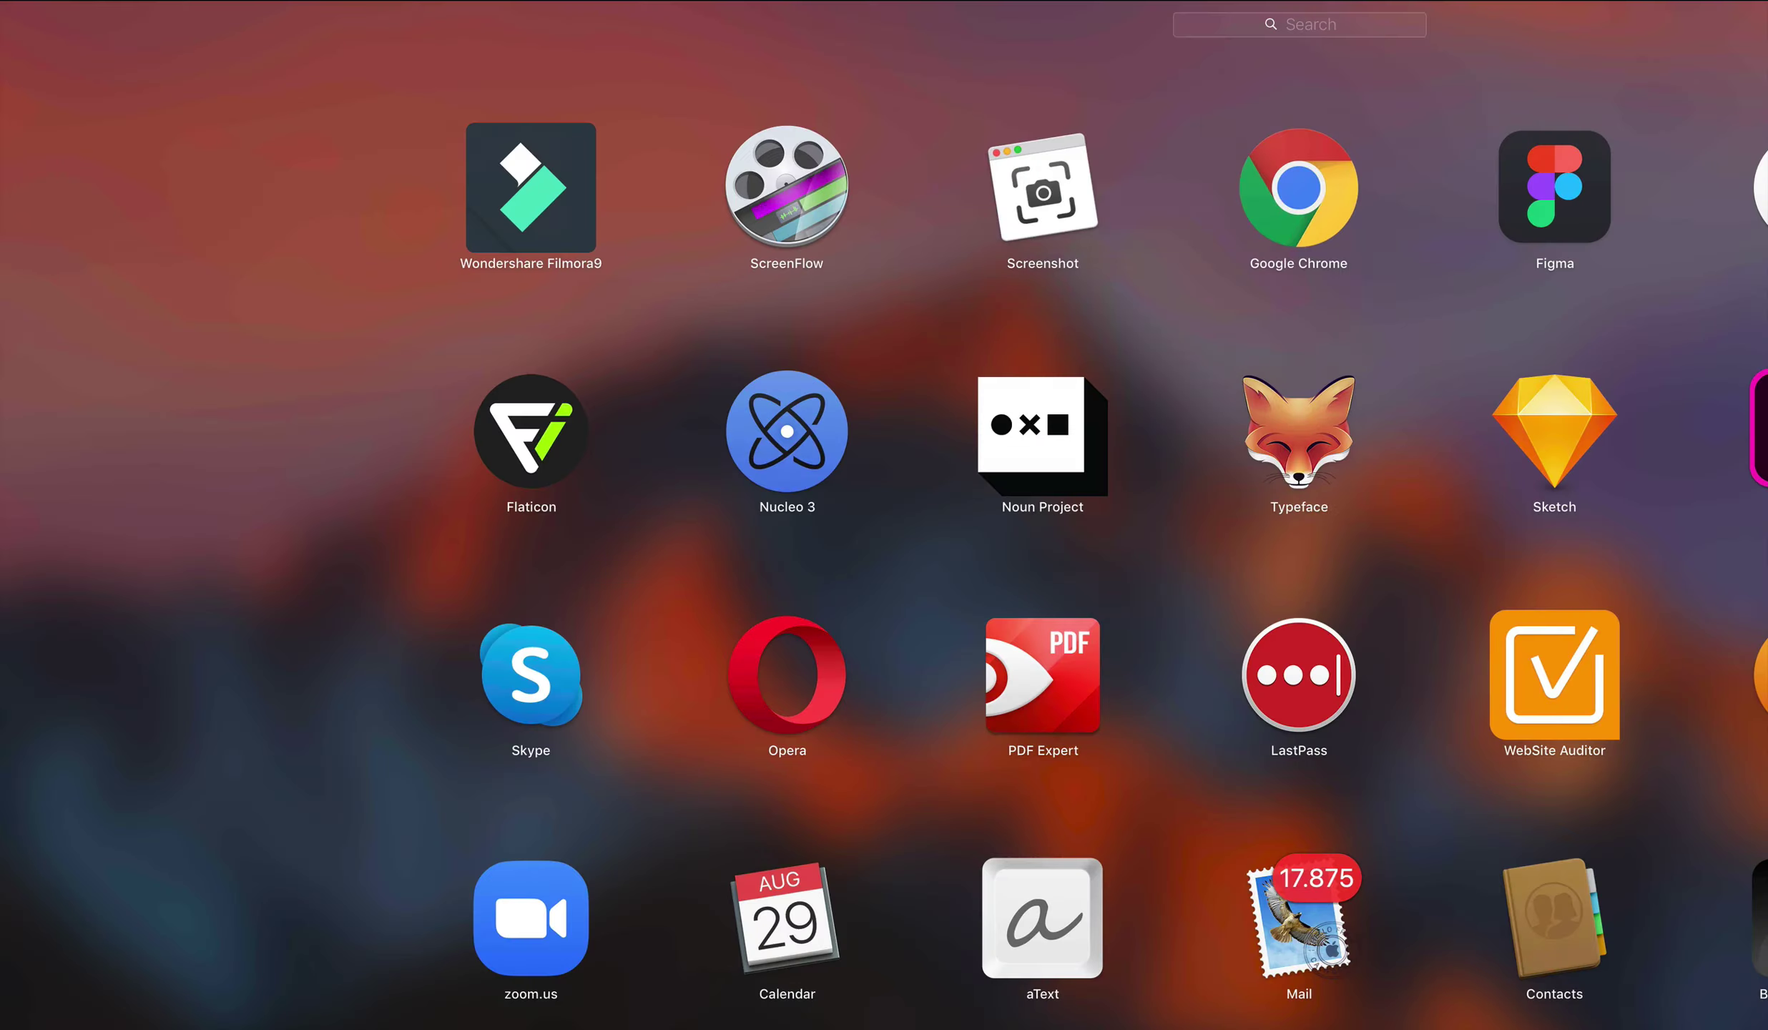
key("Escape")
key("ctrl+Up")
left_click(355, 275)
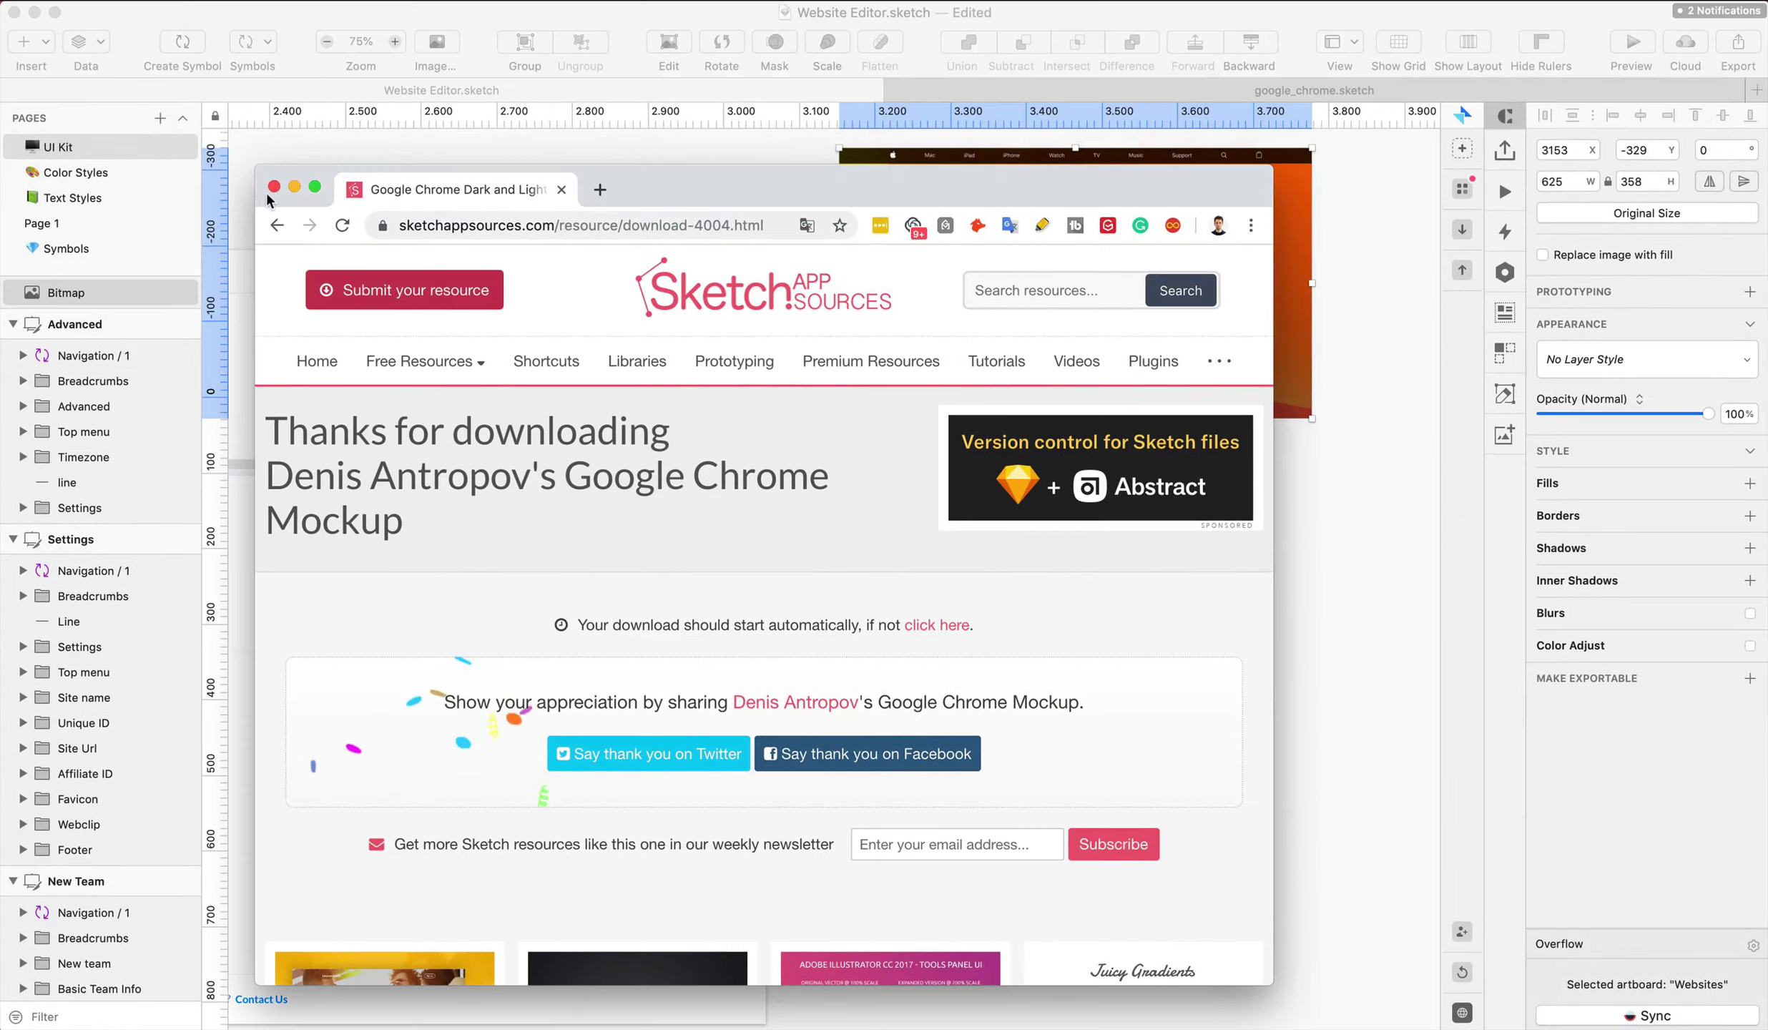
left_click(275, 194)
left_click(272, 197)
key("ctrl+Up")
left_click(1612, 286)
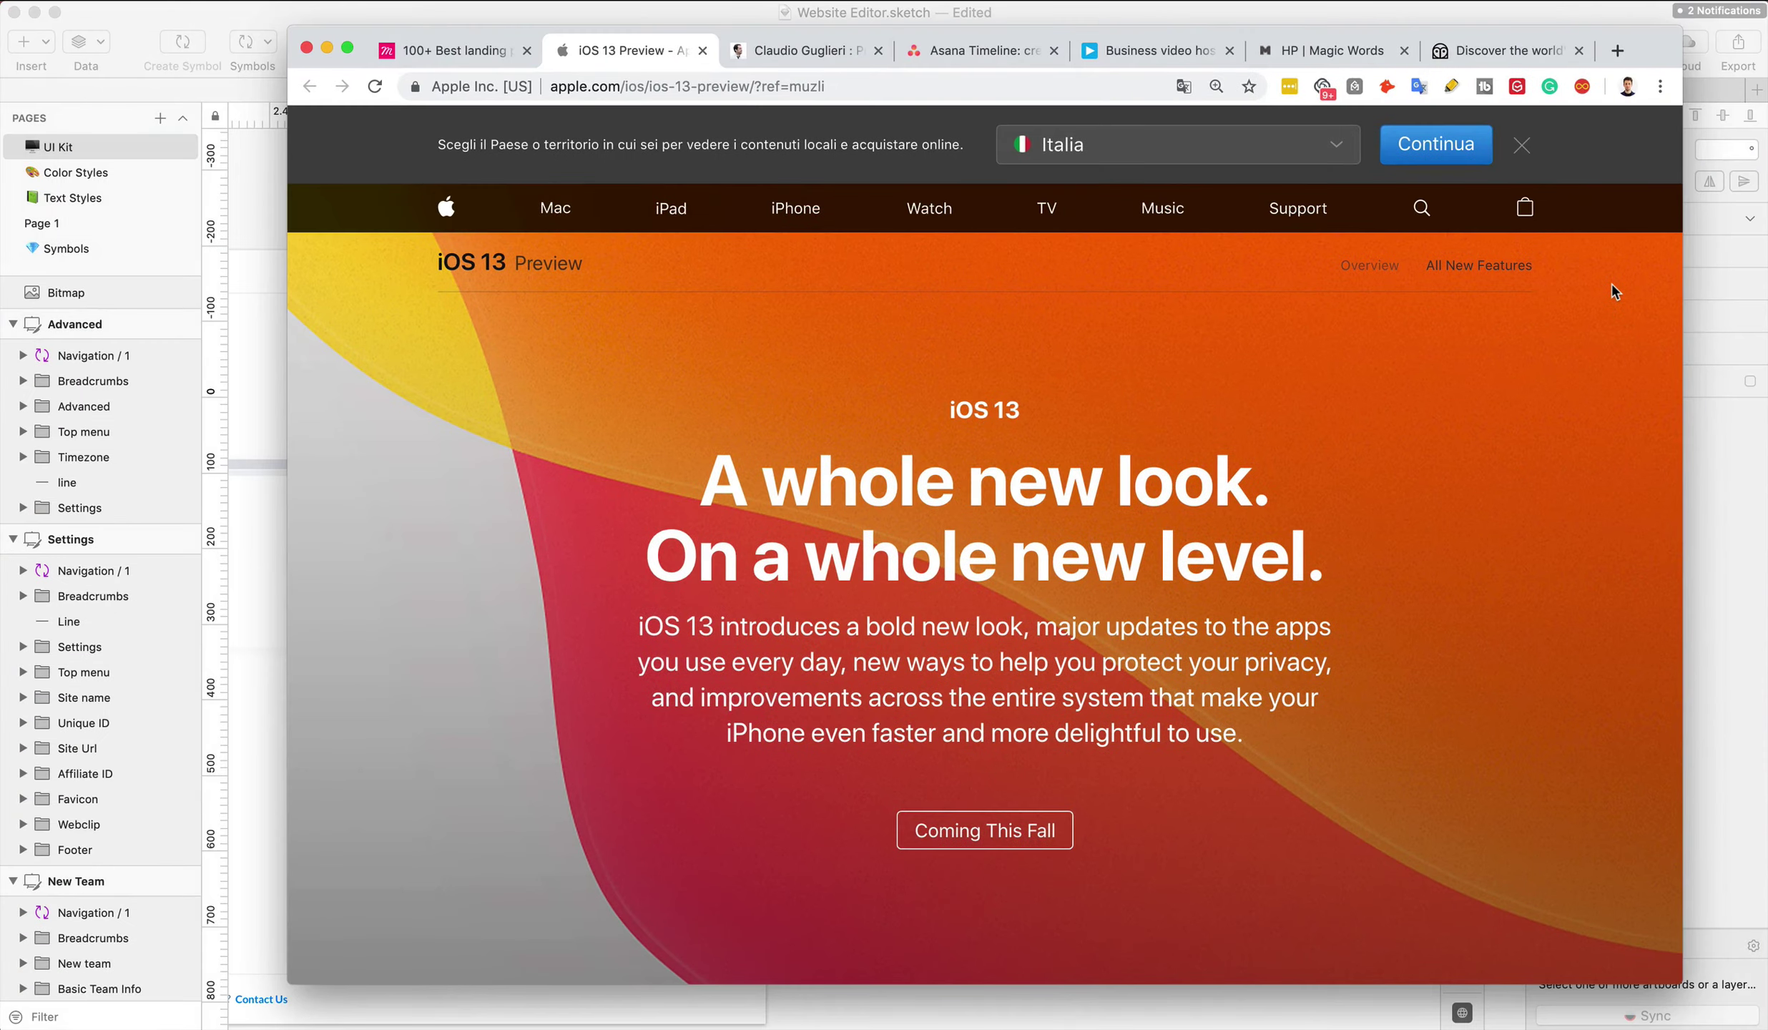
Bring up the black-and-white designer portfolio page and capture its hero from the page's top edge
key("F4")
key("Escape")
key("ctrl+Tab")
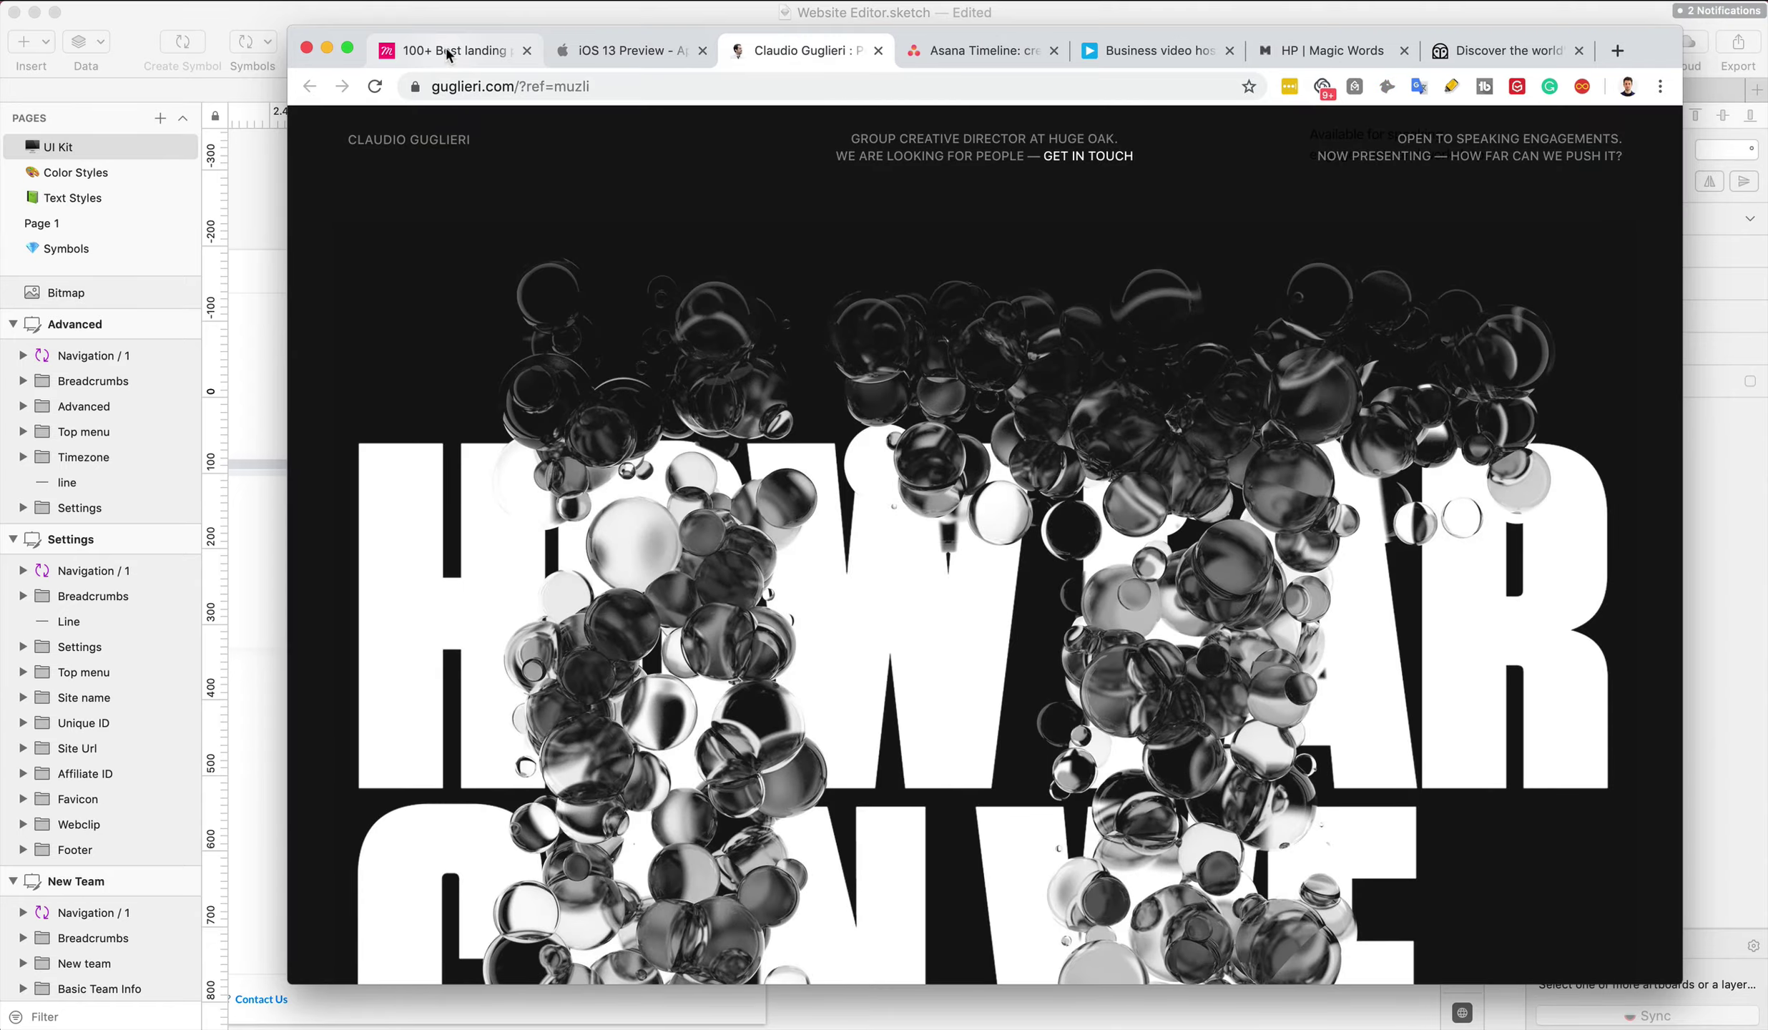
key("F4")
key("F4")
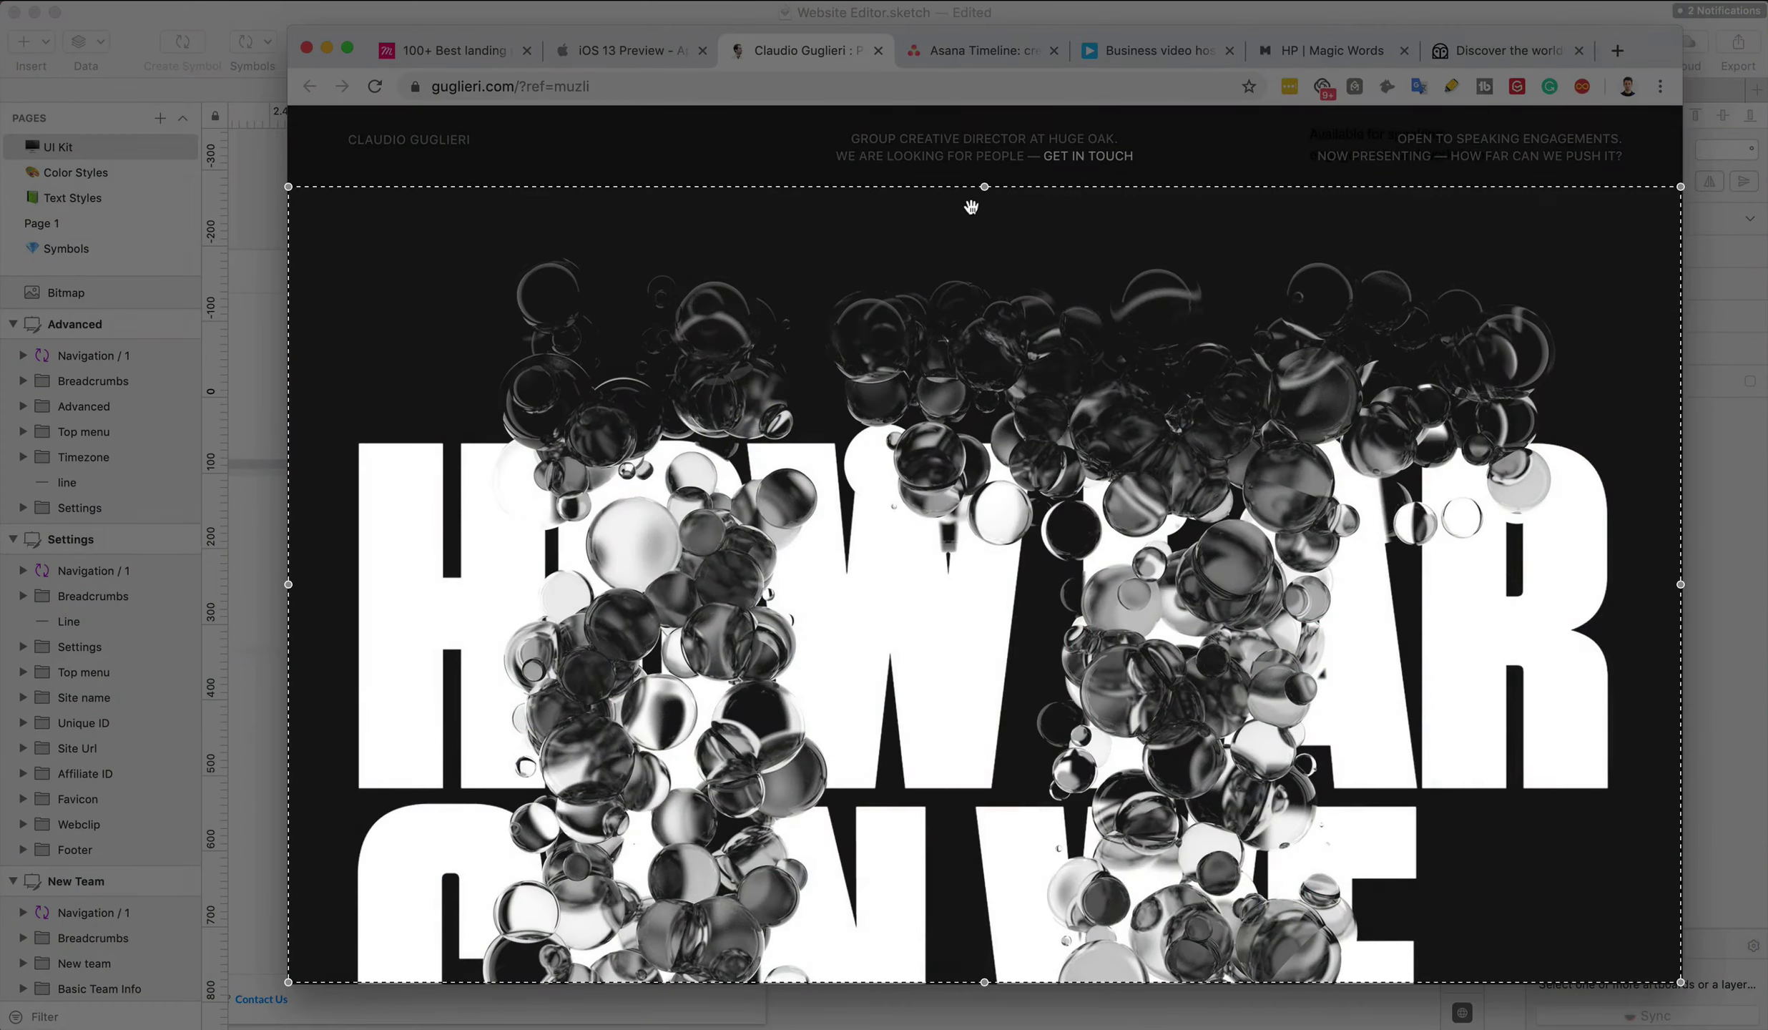
key("Escape")
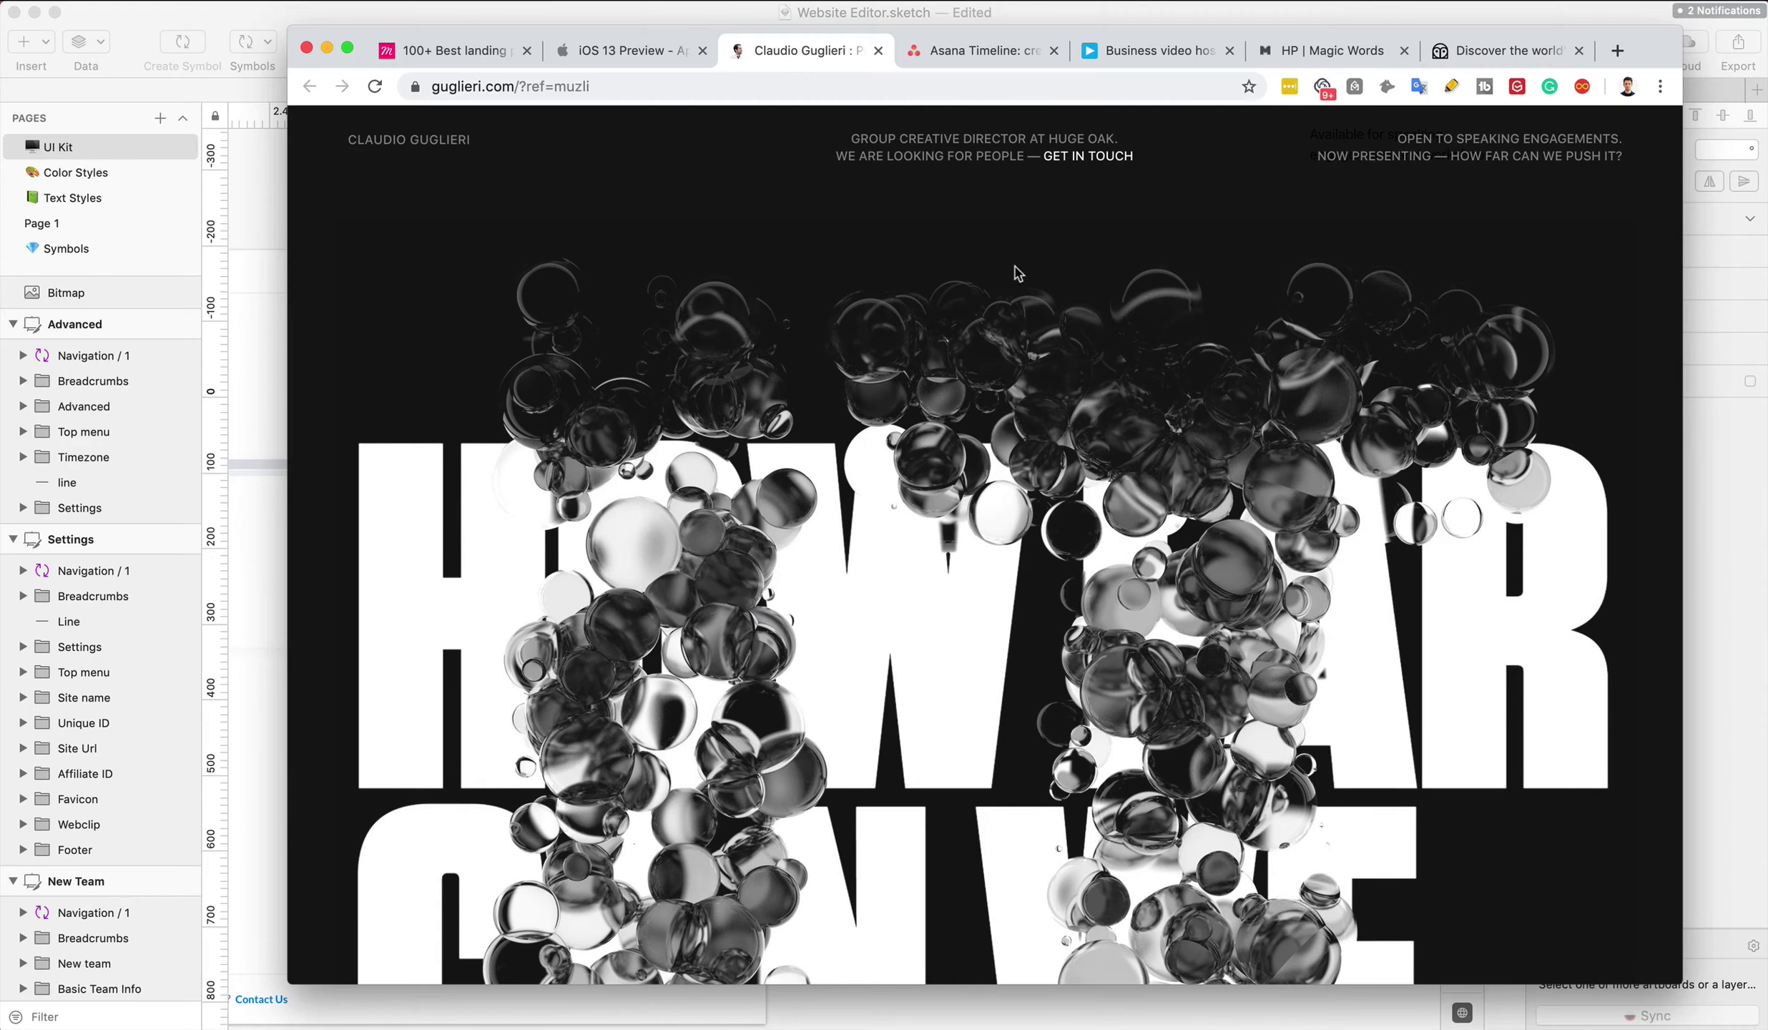
key("F4")
left_click(1044, 187)
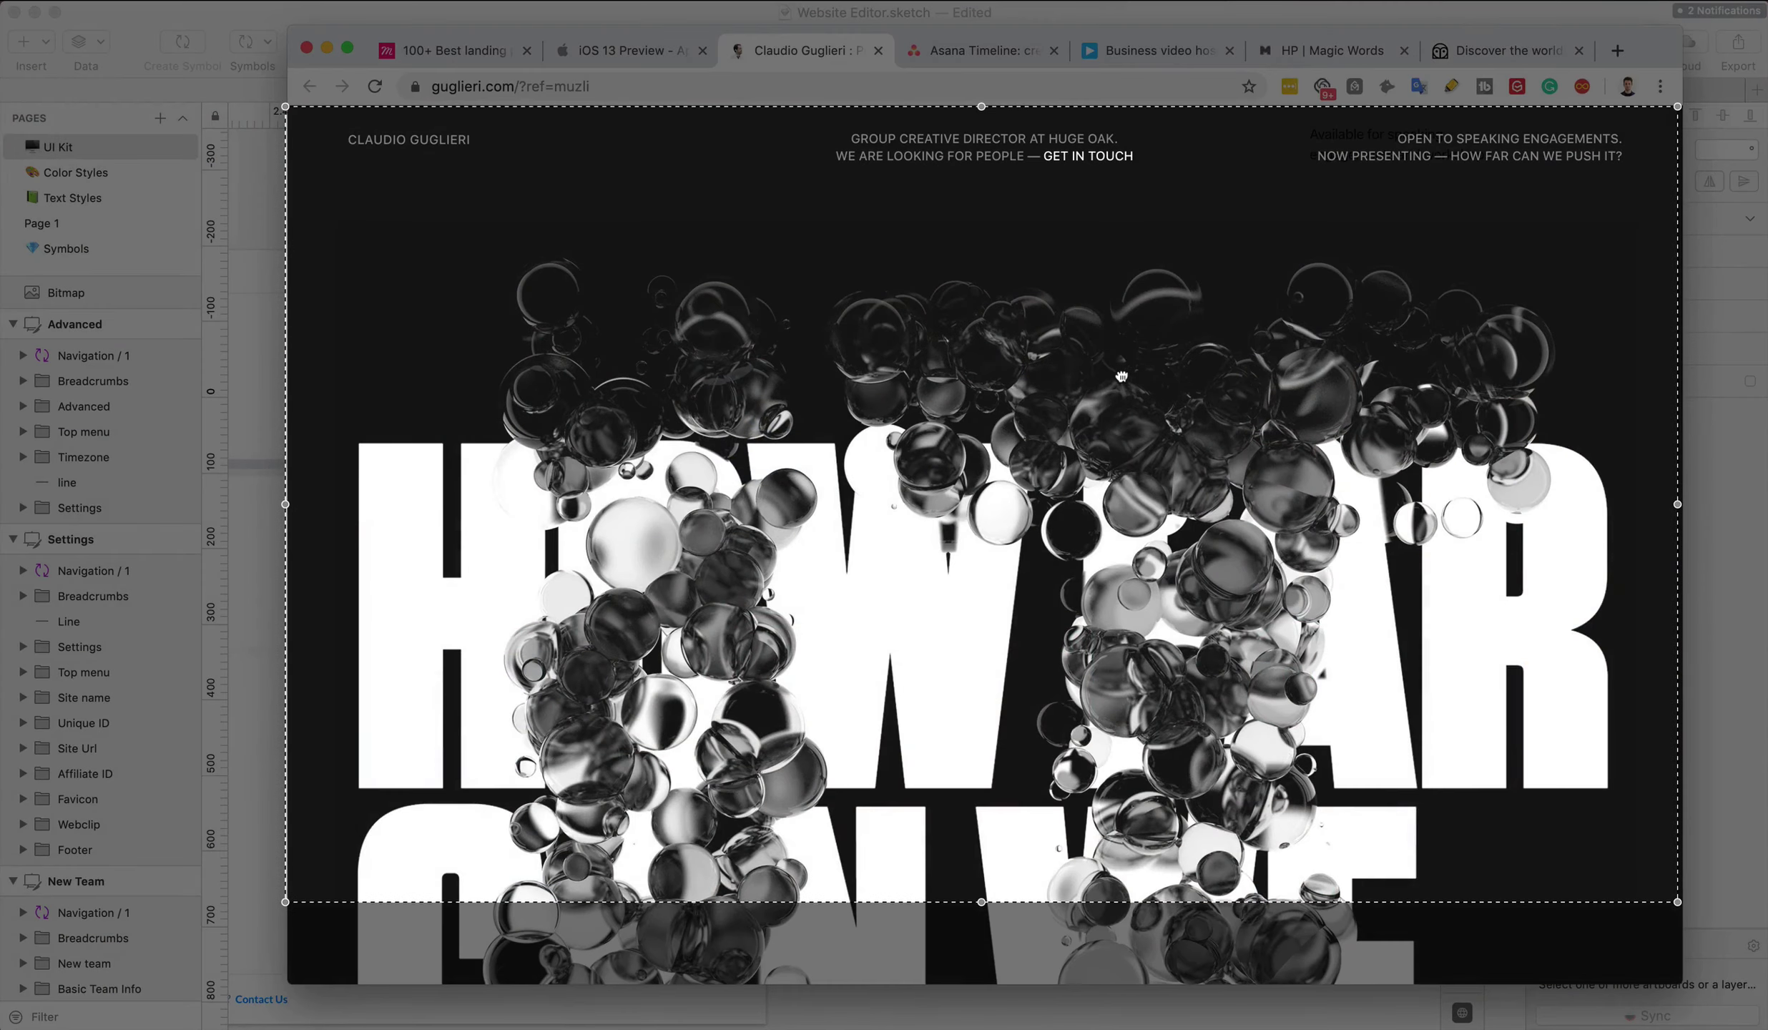
key("Return")
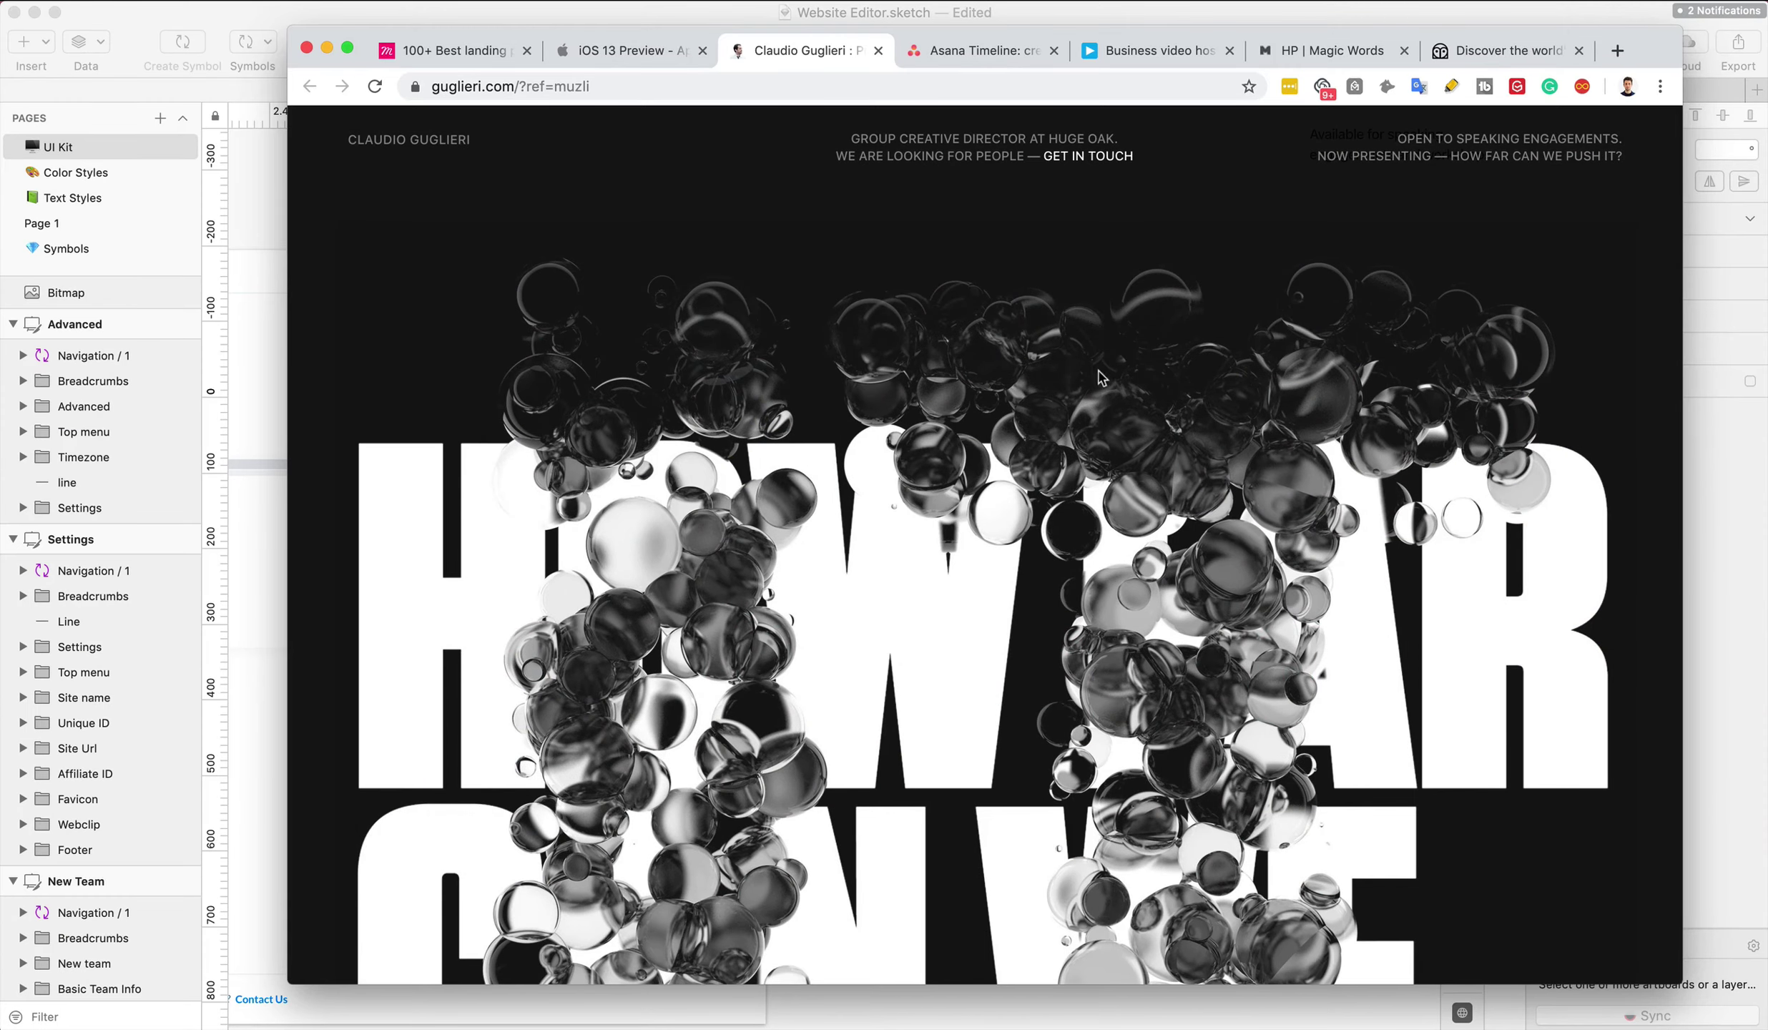
Paste the portfolio screenshot into Sketch, scale it to 626 × 358, and align it directly below the iOS 13 screenshot
left_click(257, 226)
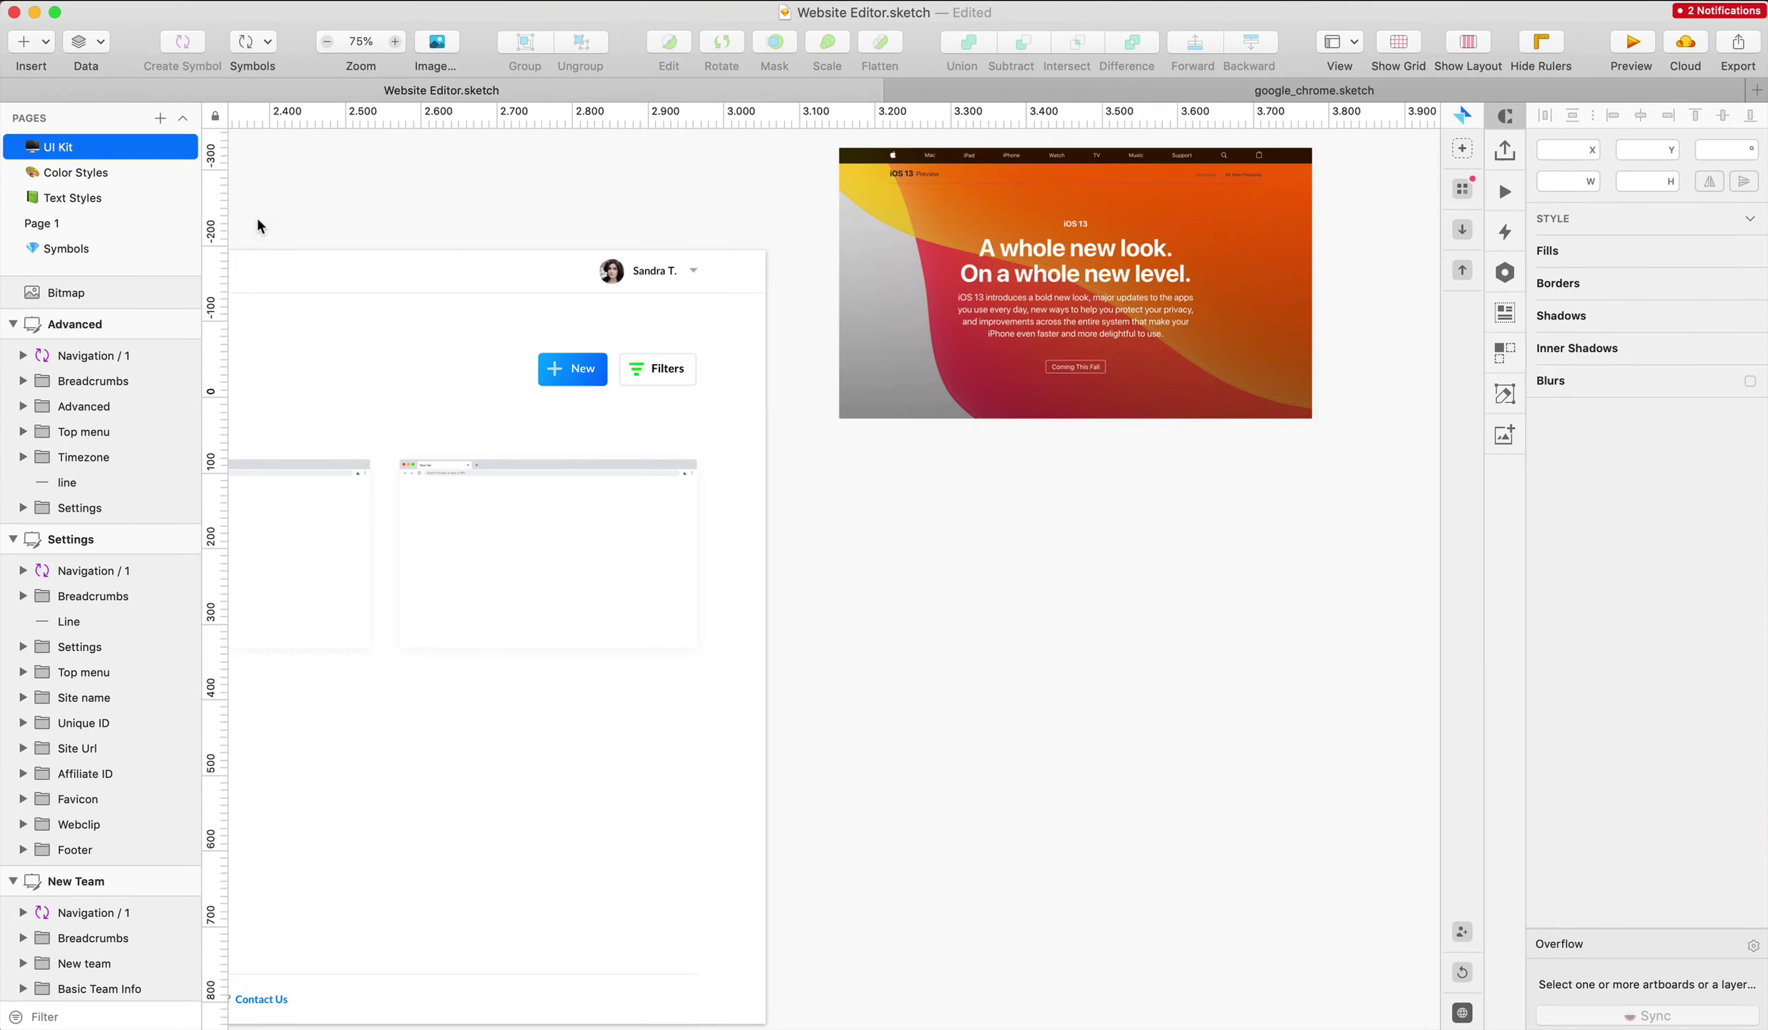
key("super+v")
left_click_drag(317, 289, 1283, 578)
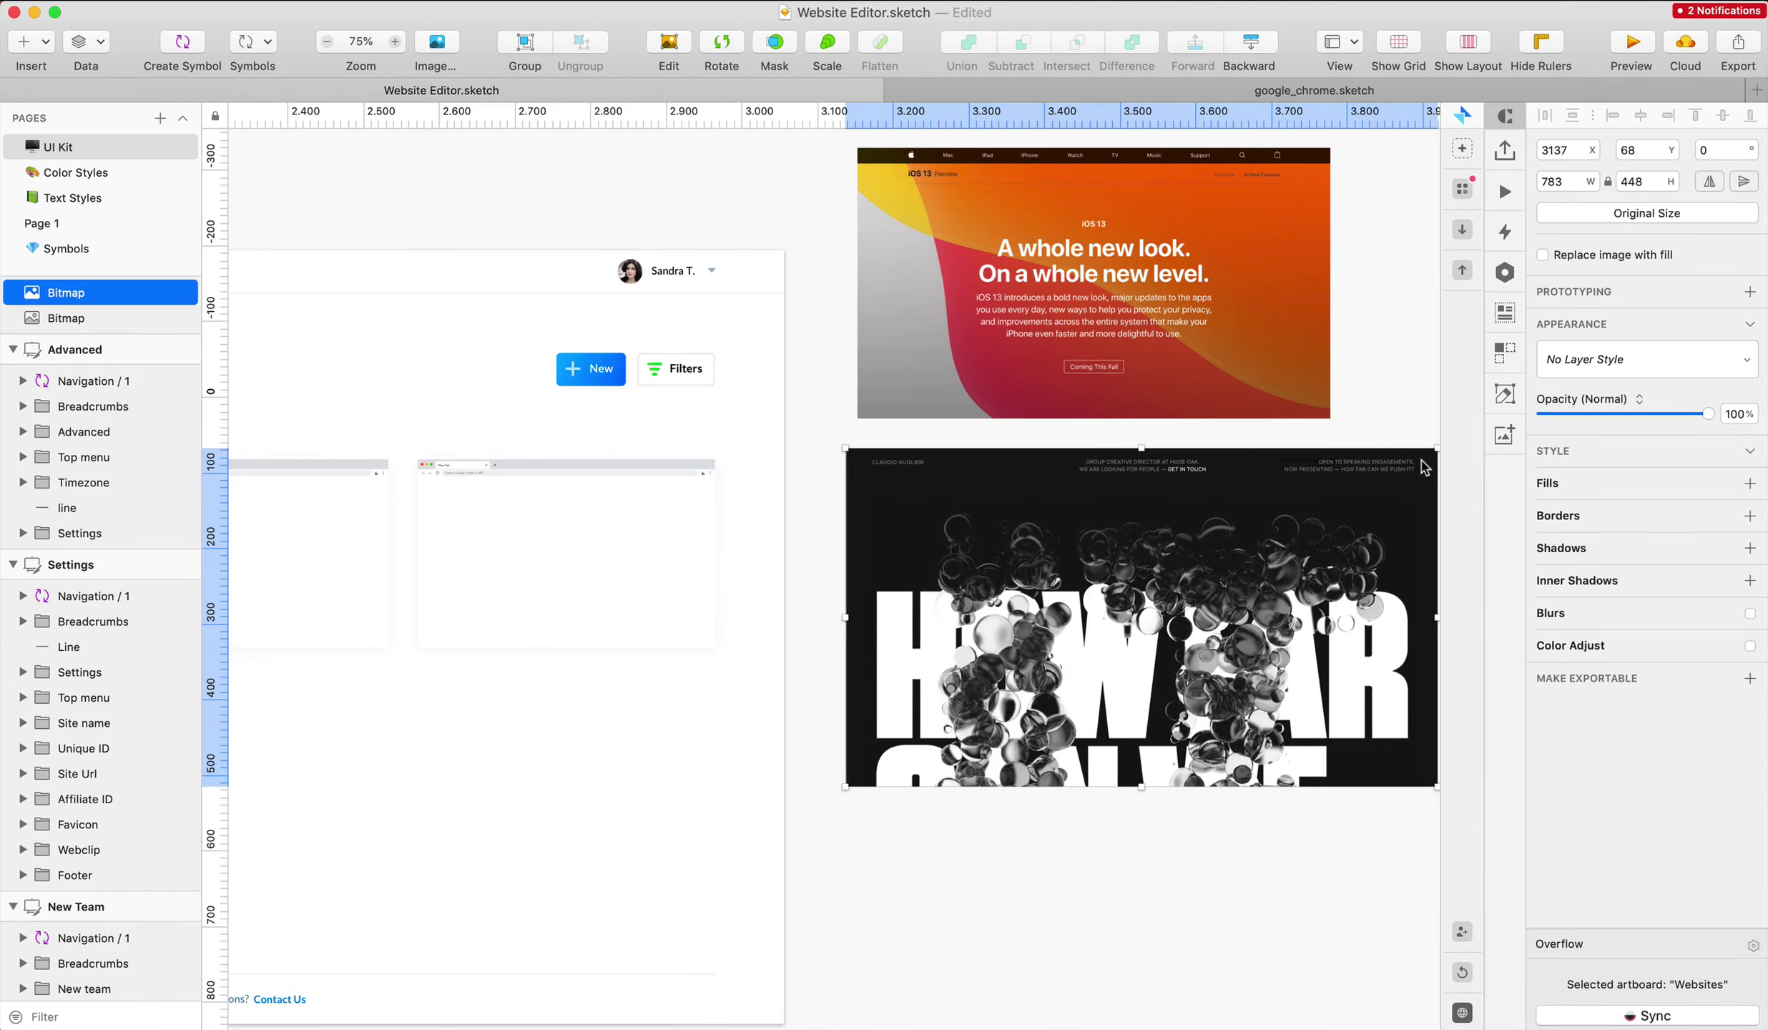
left_click_drag(1438, 457, 1311, 507)
left_click_drag(1229, 557, 1240, 485)
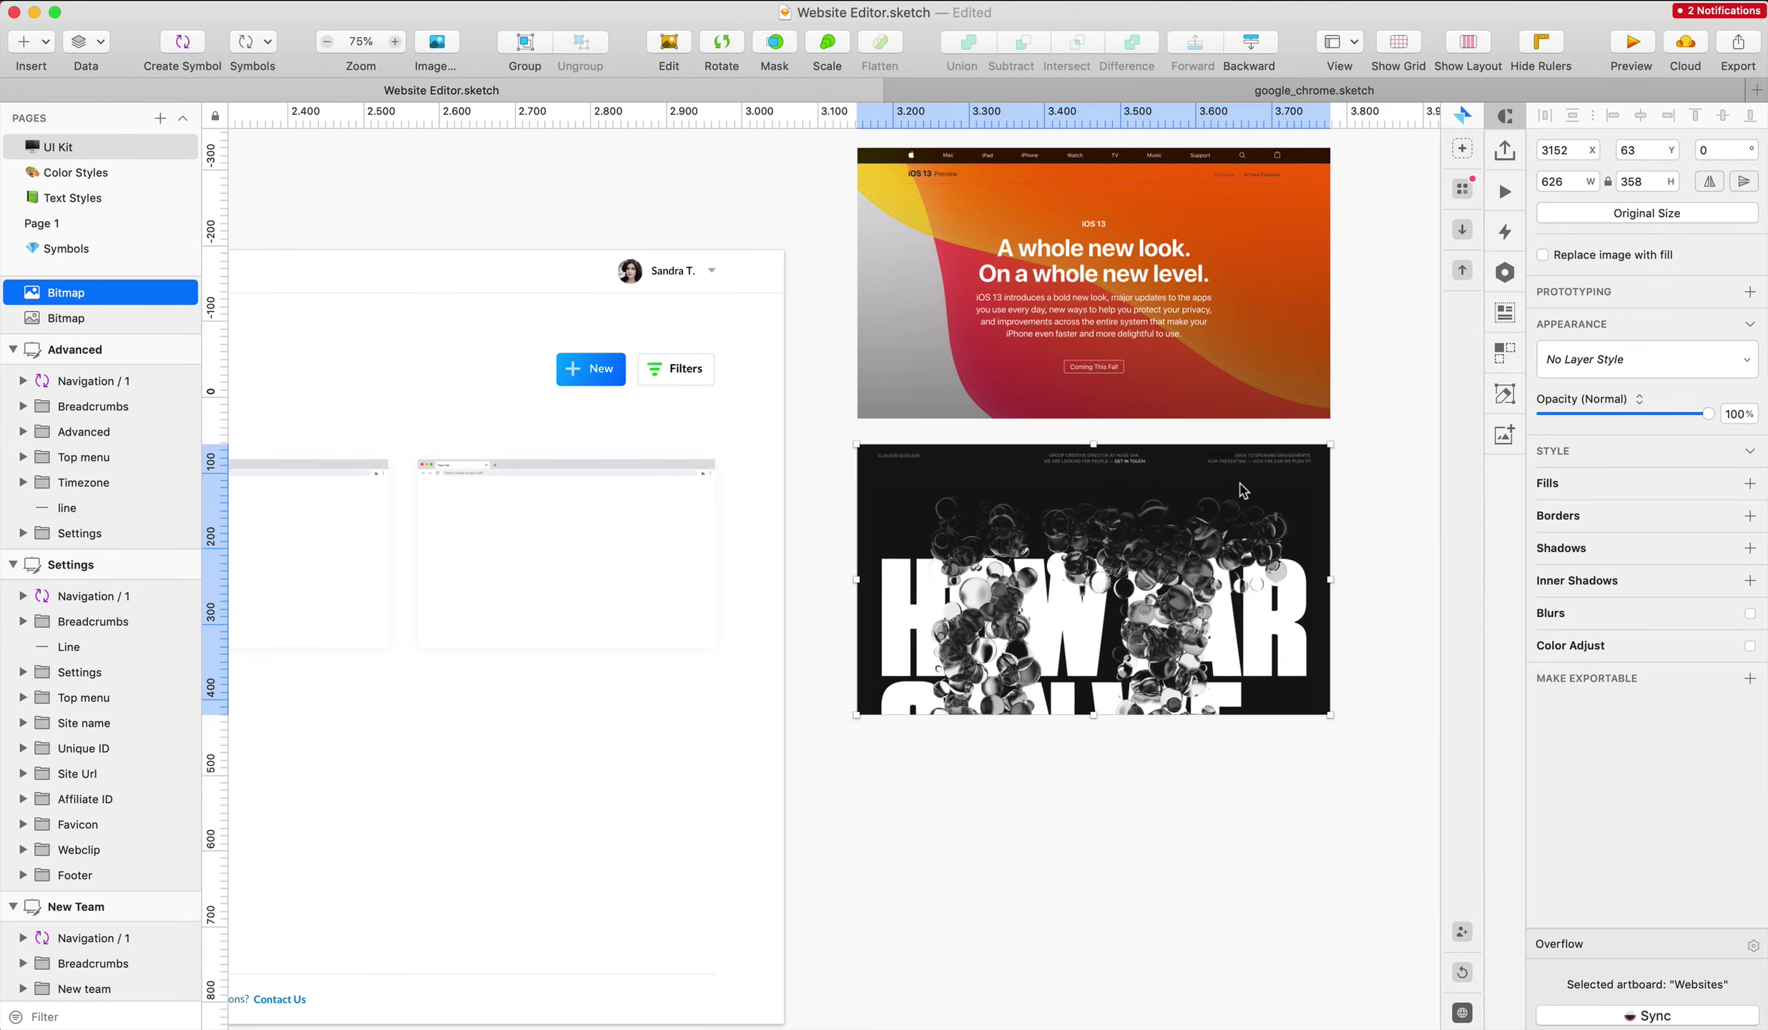
Return to the browser and bring up the Asana Timeline page
key("ctrl+Up")
left_click(1275, 530)
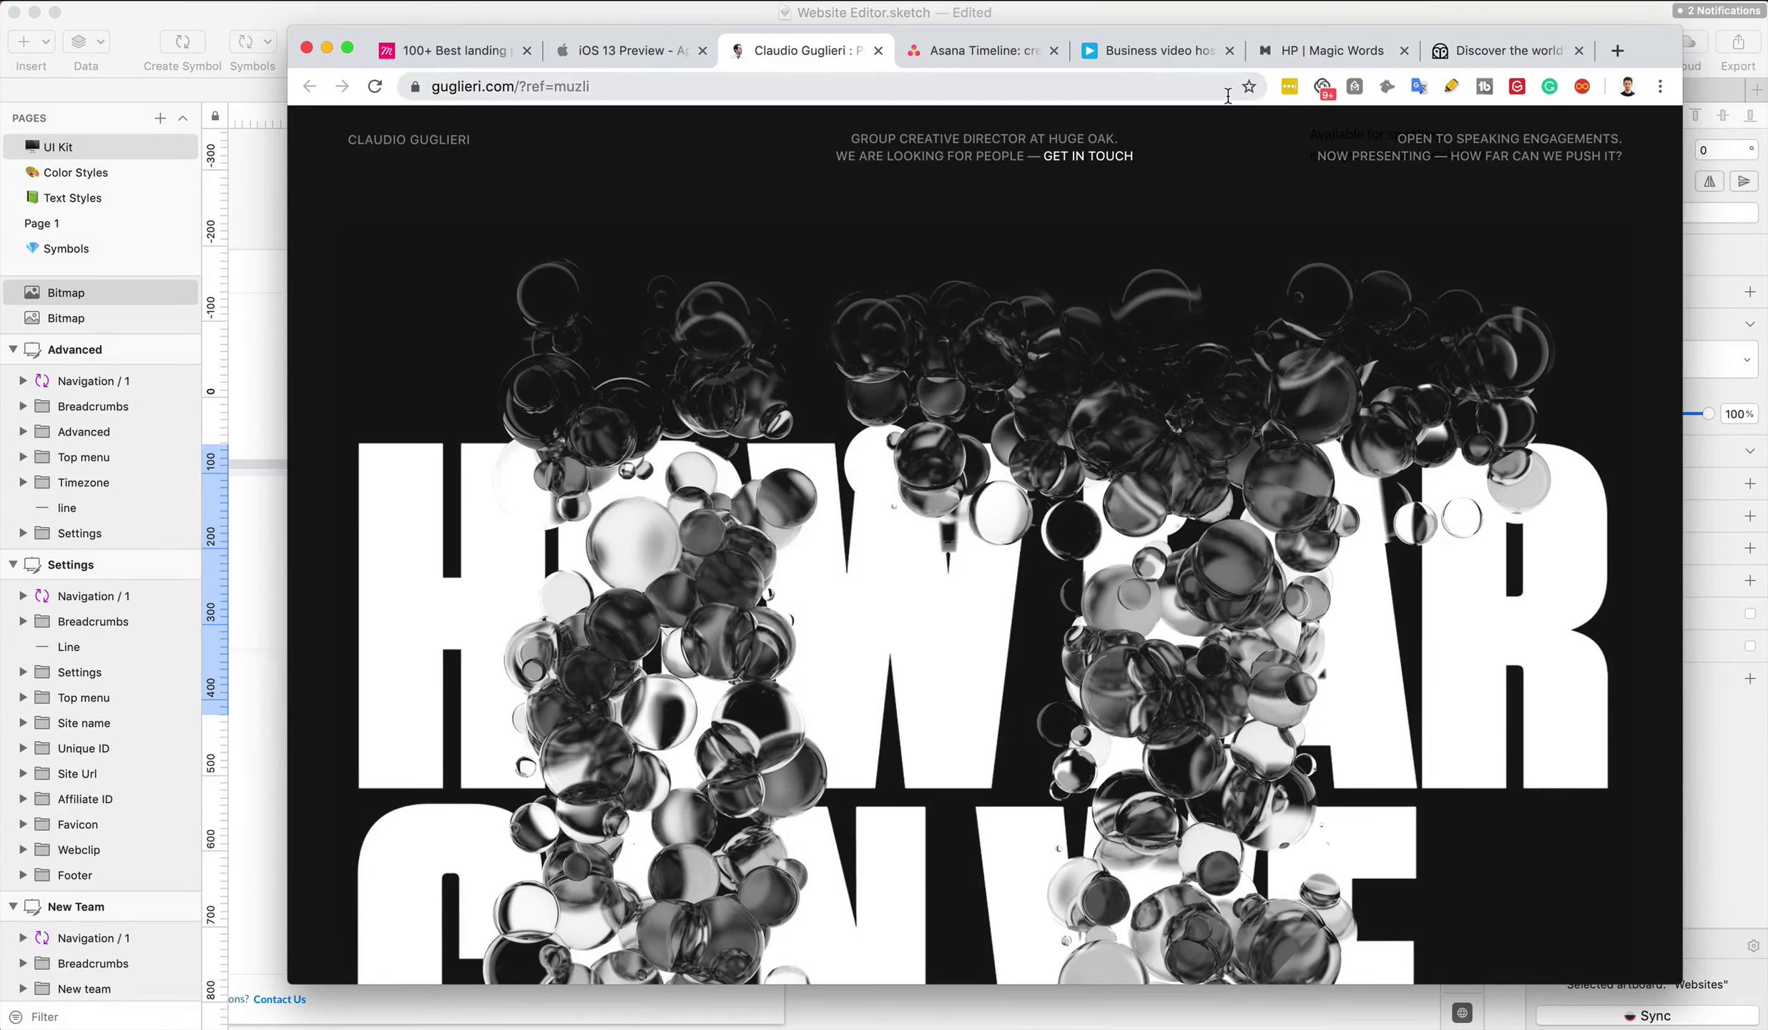
key("ctrl+Tab")
Try capturing the Asana hero section with the bottom of the capture area raised to the cookie notice
key("F4")
left_click(1025, 194)
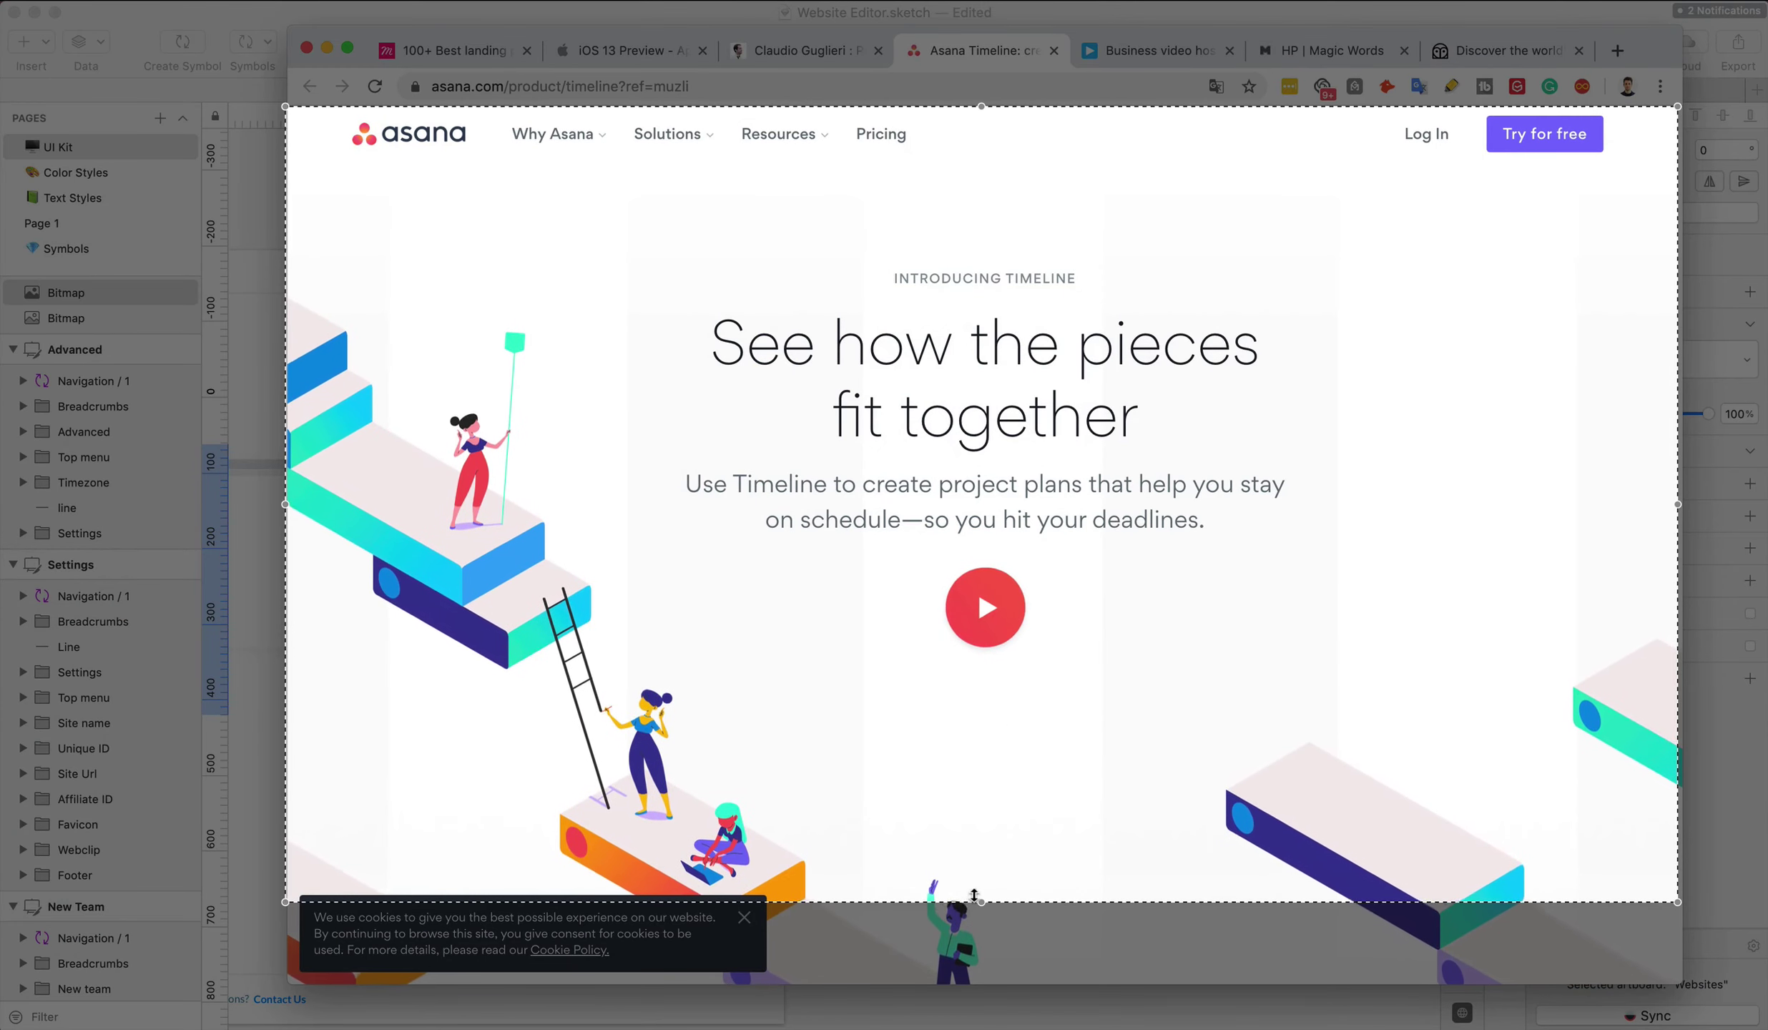
left_click_drag(981, 902, 982, 889)
key("Return")
Paste the Asana screenshot into Sketch at 711 × 400 below the portfolio screenshot, then delete it
left_click(252, 505)
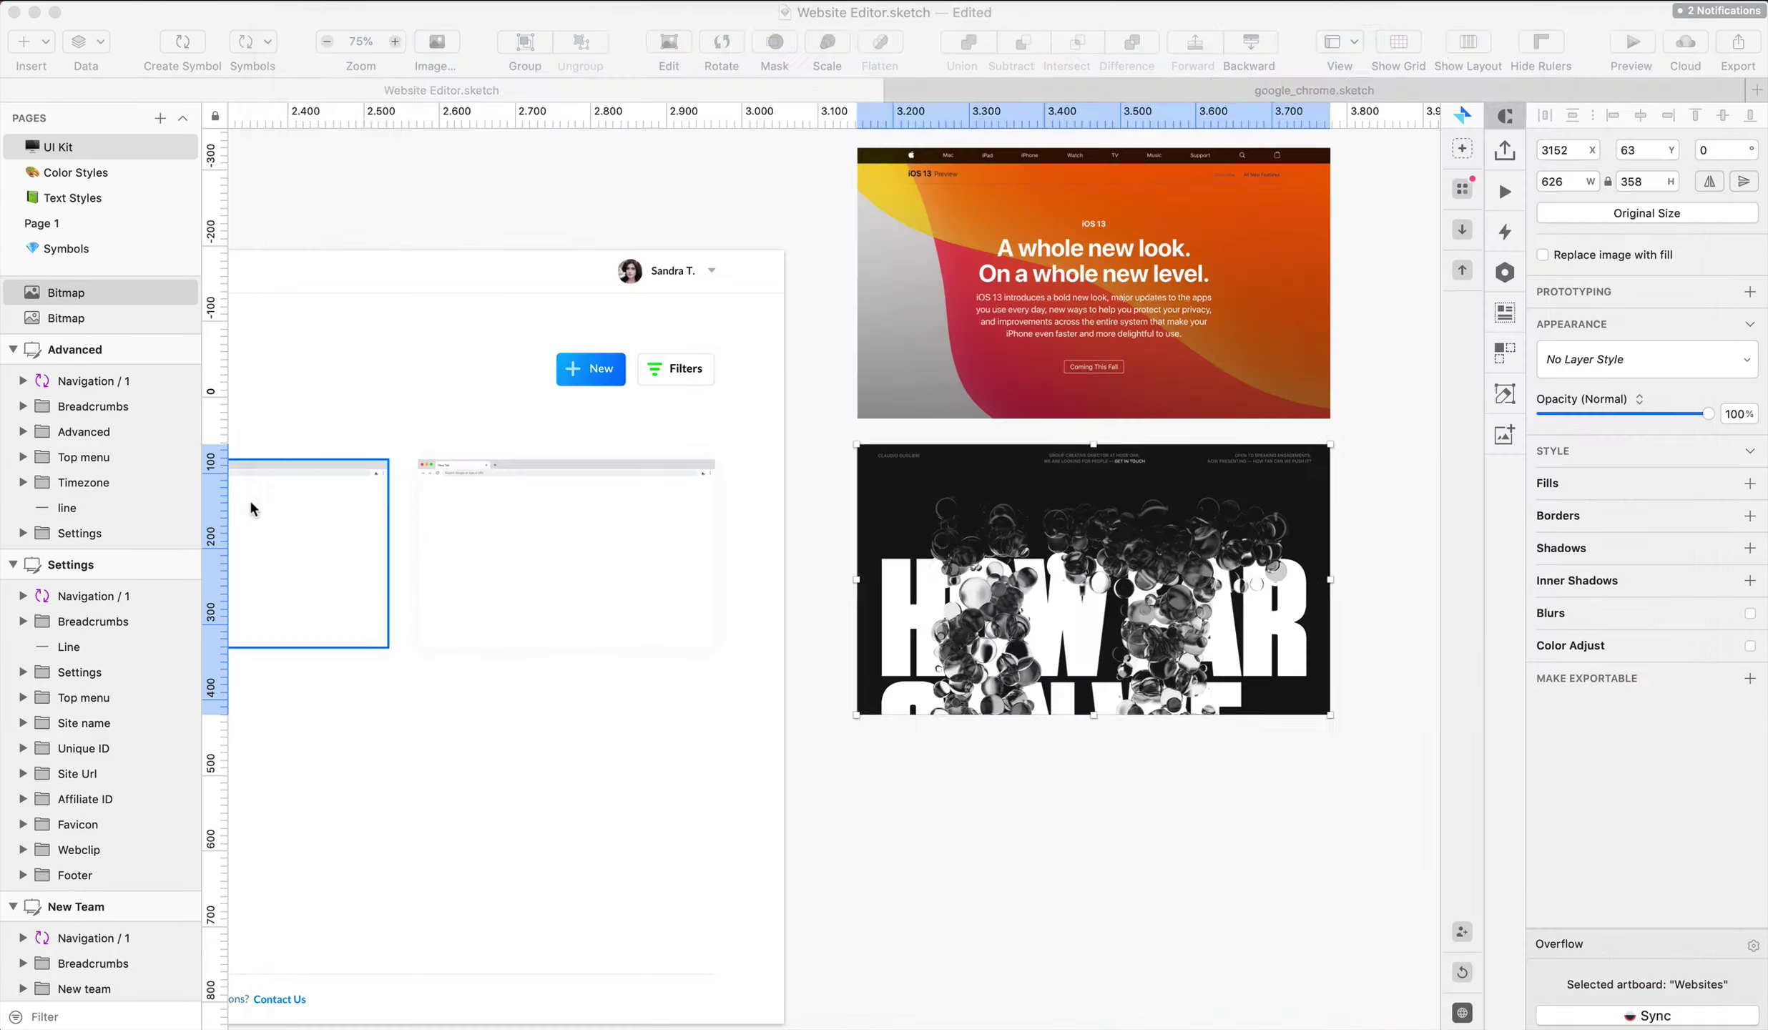
left_click(1157, 552)
key("super+v")
left_click_drag(320, 304, 1000, 722)
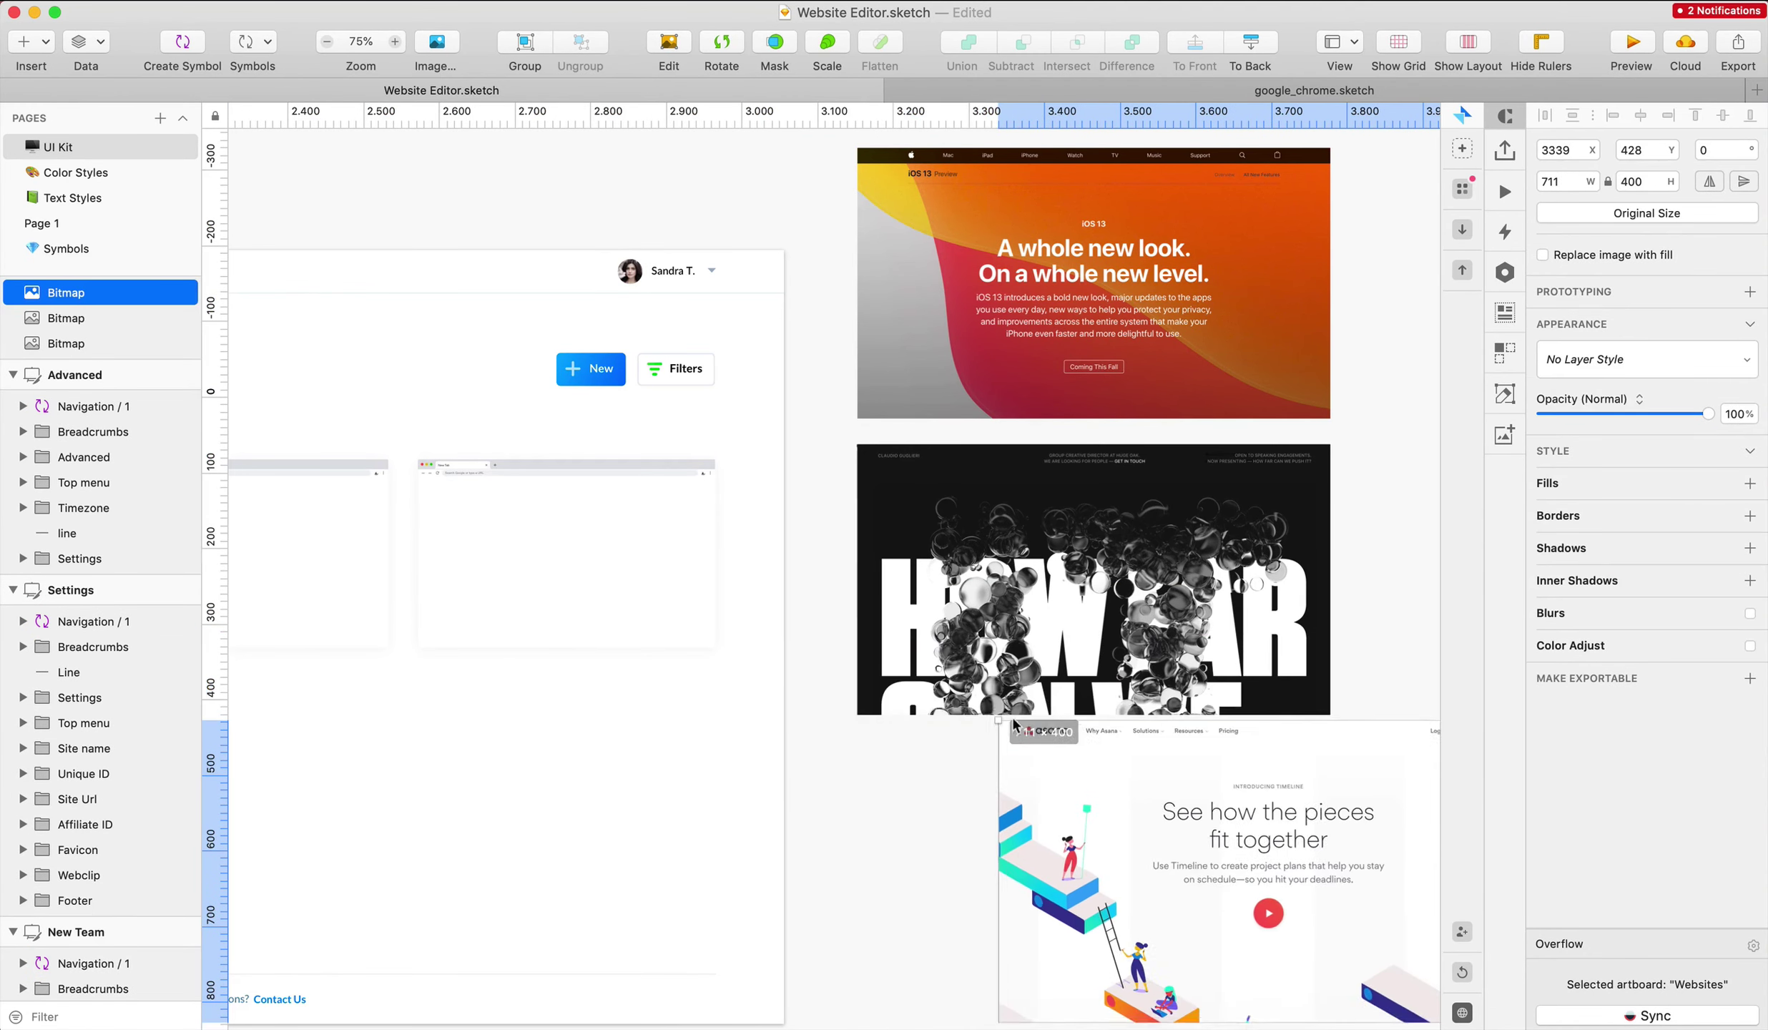
left_click_drag(1153, 795, 1011, 777)
scroll(1010, 777, "down", 1)
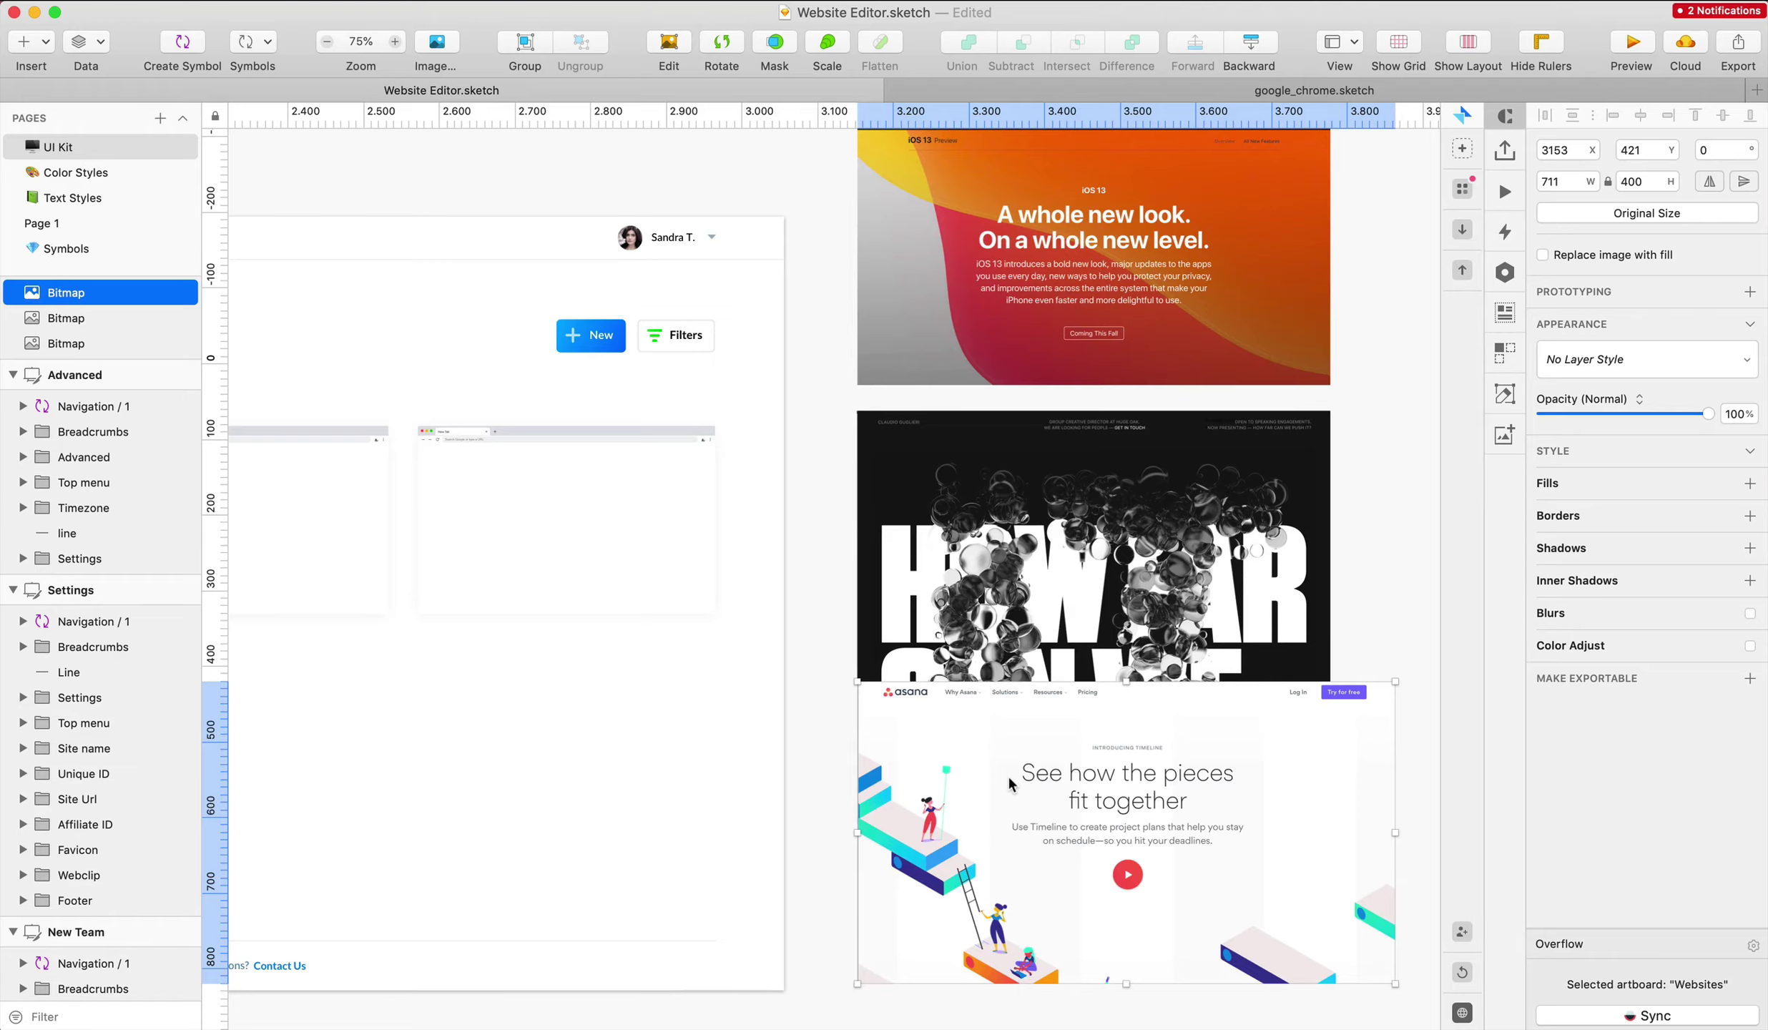
key("BackSpace")
Dismiss the cookie notice on the Asana Timeline page and capture its hero section
key("F4")
key("ctrl+Up")
left_click(1487, 386)
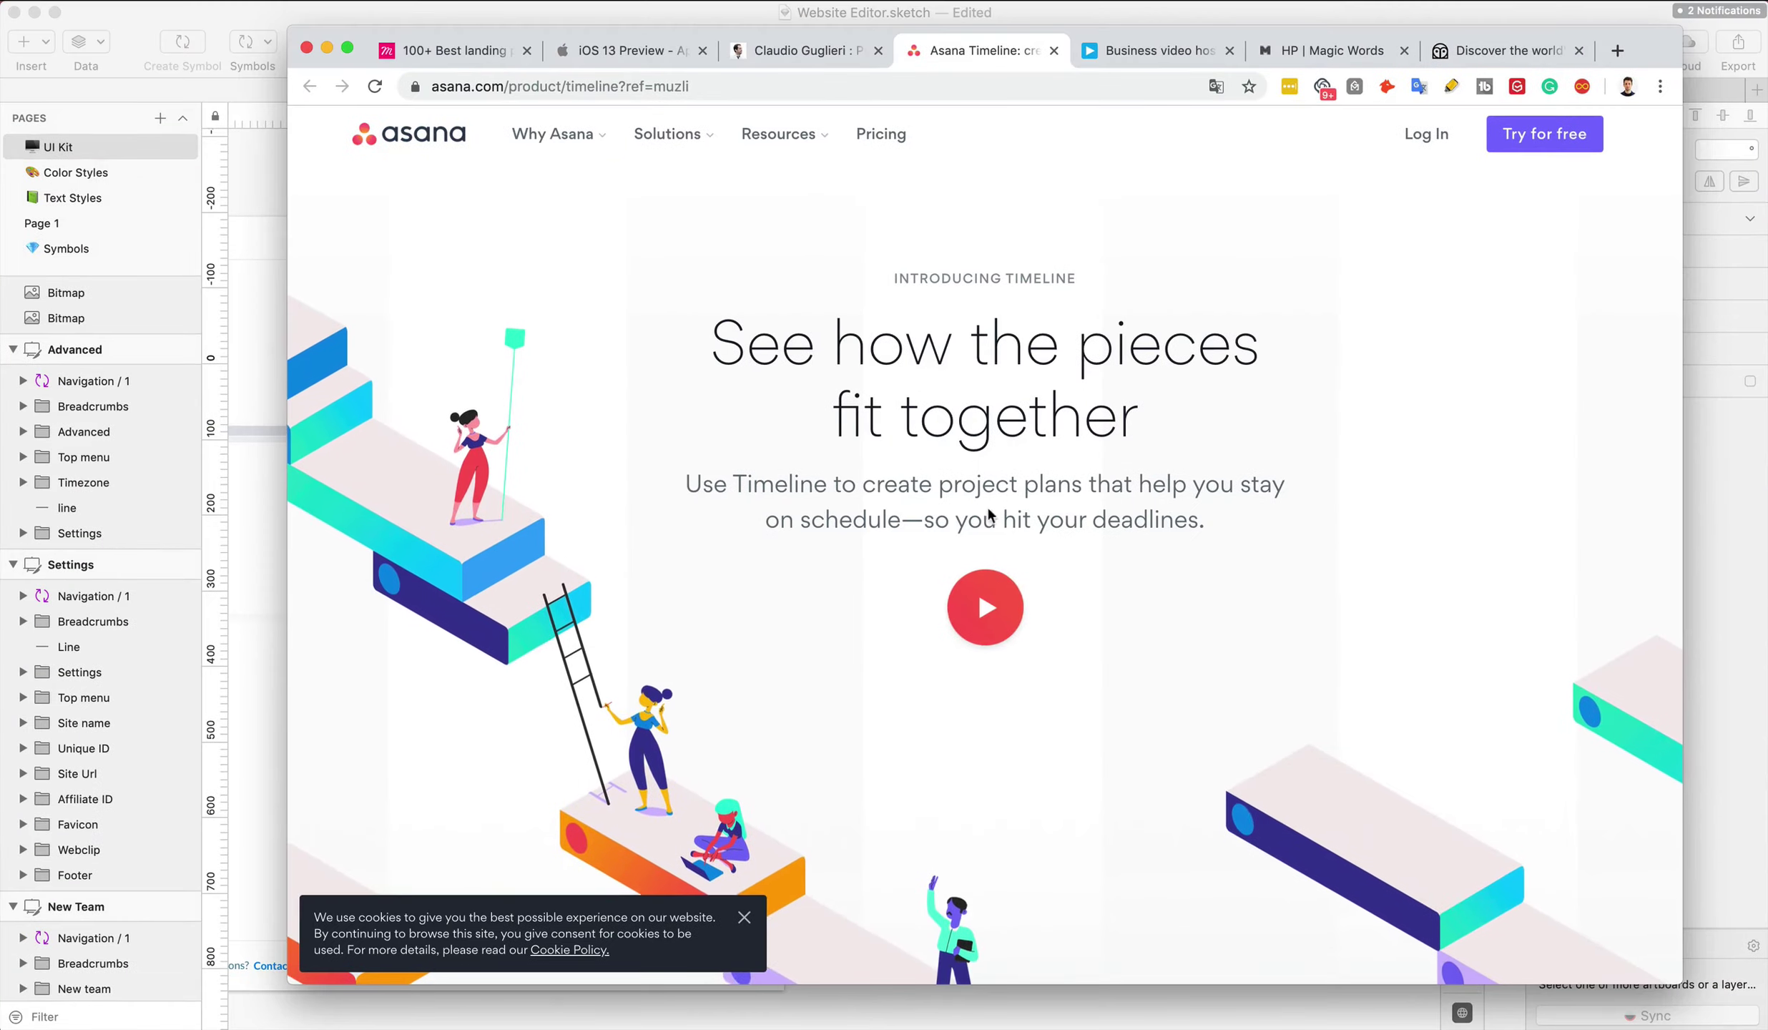
left_click(744, 918)
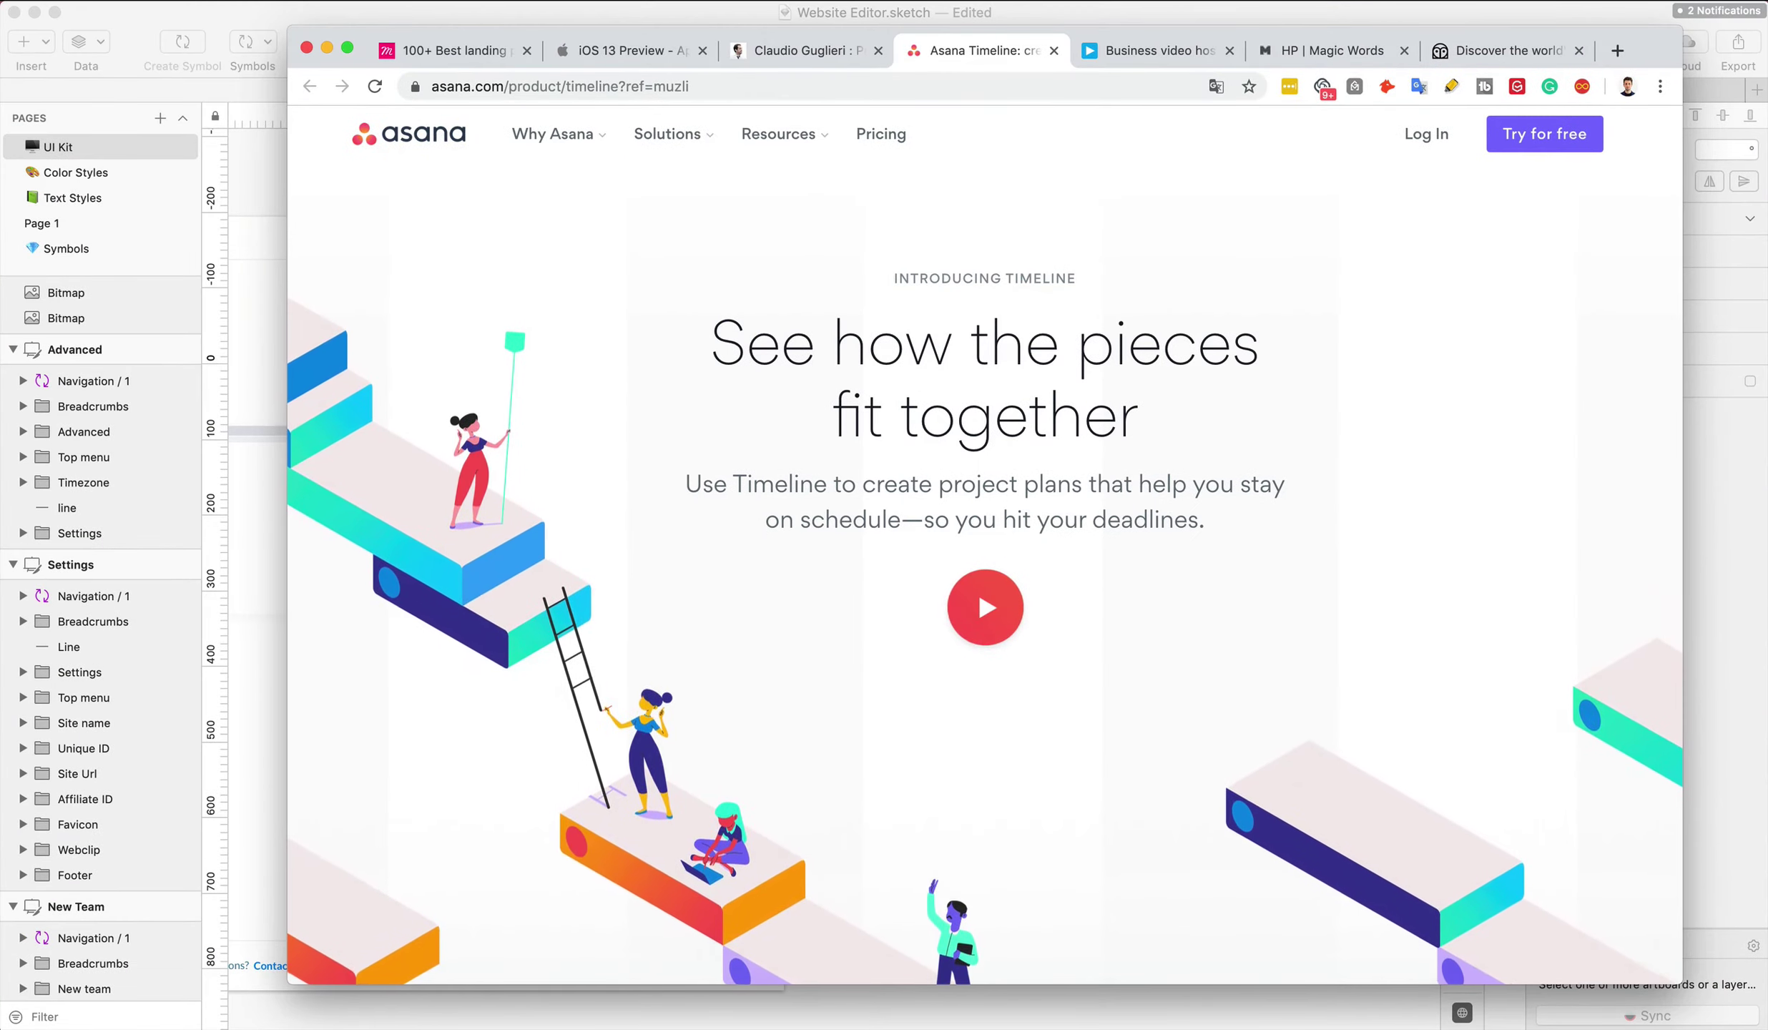
key("F4")
left_click(1040, 181)
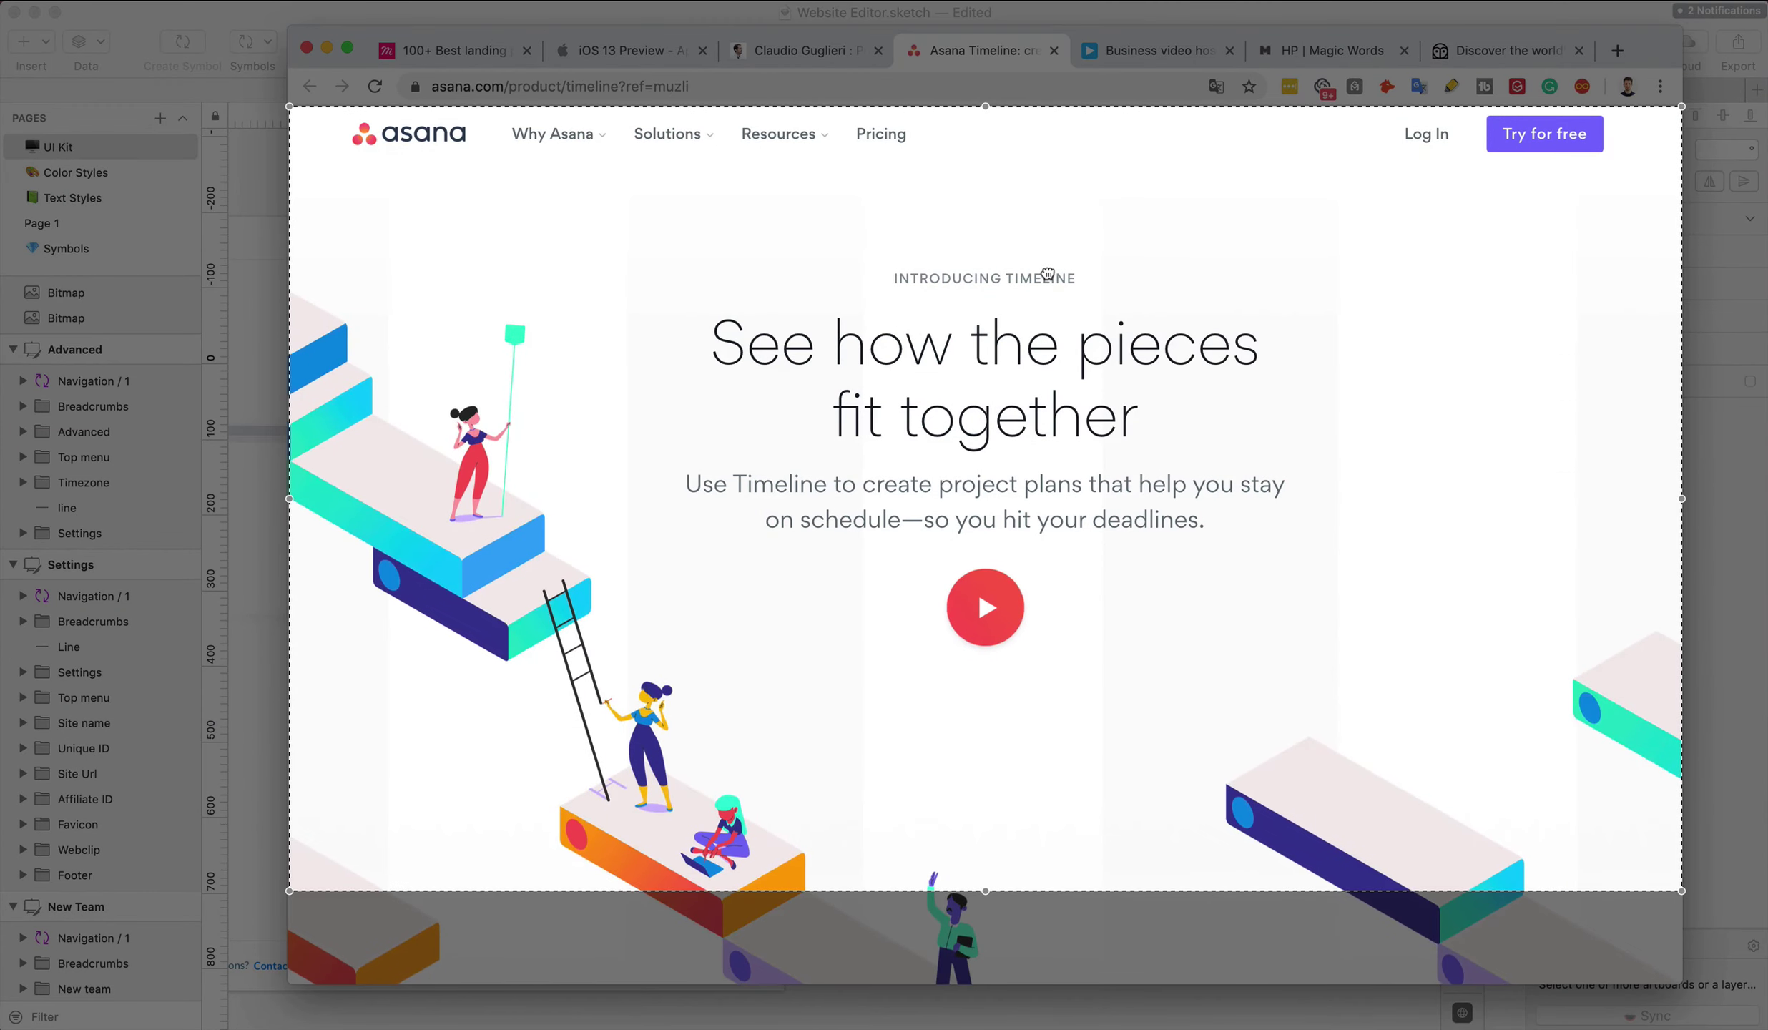
key("Return")
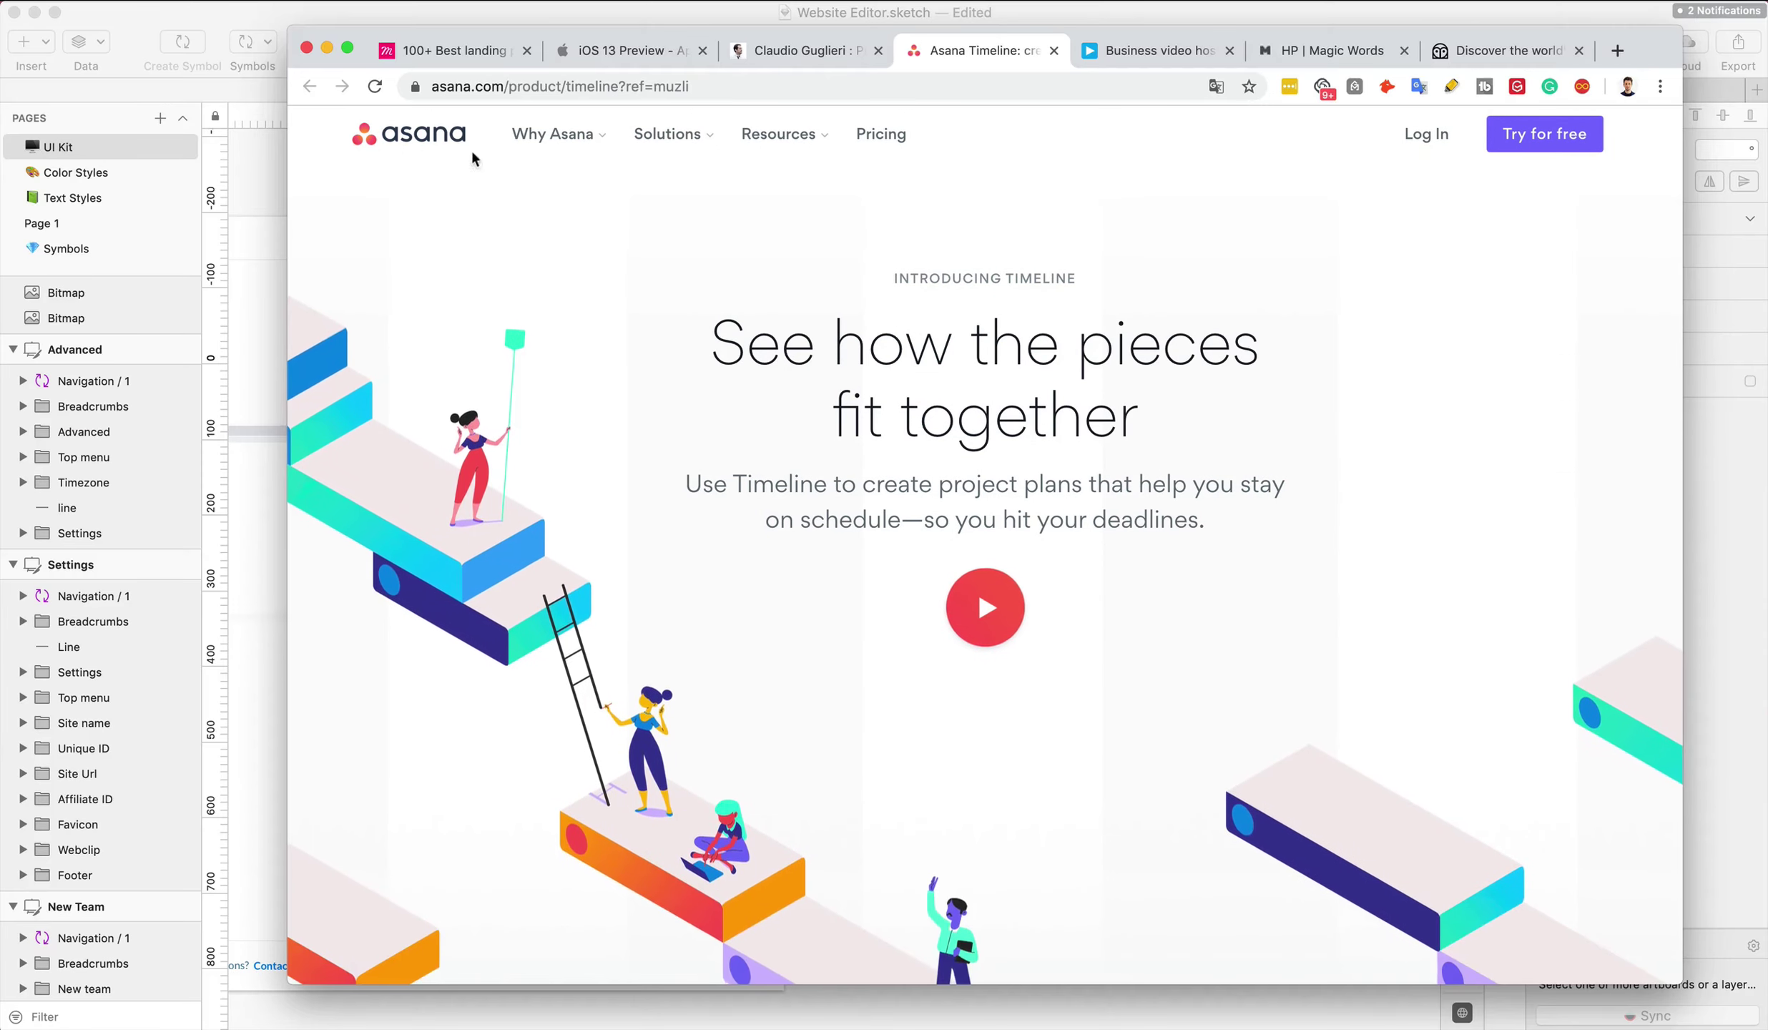
Paste the Asana screenshot into Sketch, scale it to the width of the other screenshots, and align it below the portfolio one
left_click(270, 154)
key("super+v")
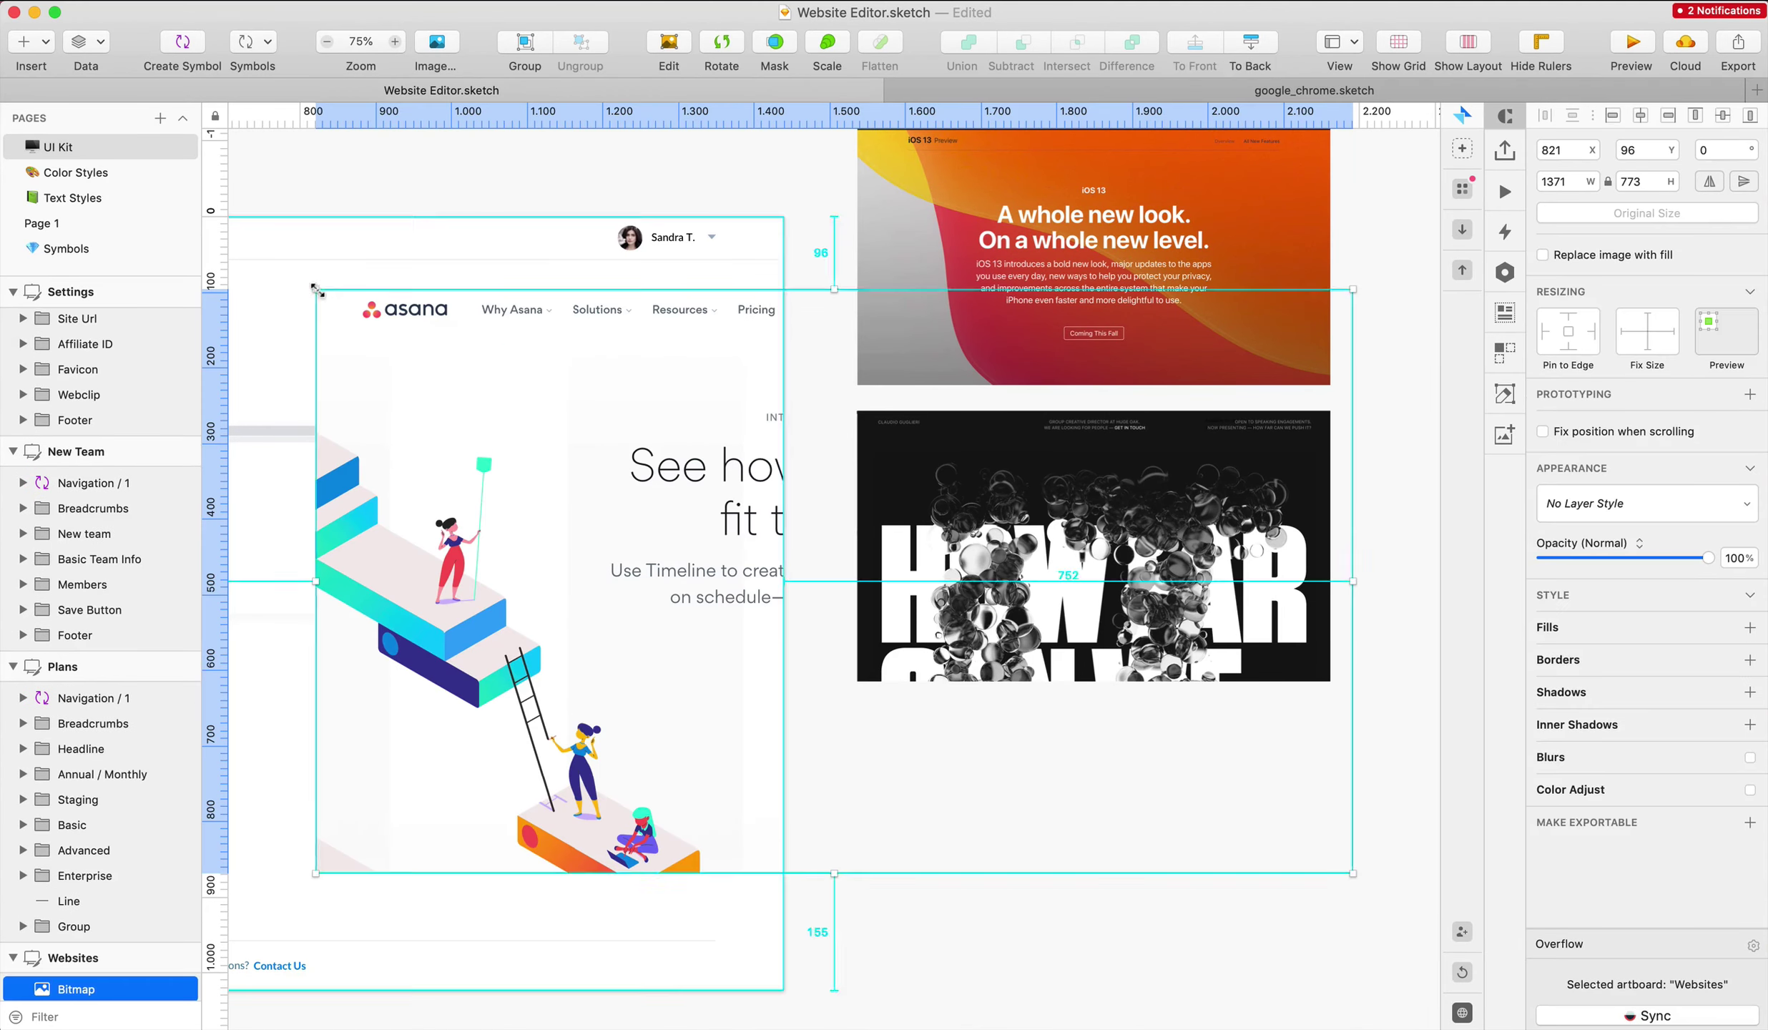
left_click_drag(312, 286, 527, 404)
left_click_drag(692, 512, 904, 730)
left_click_drag(1035, 764, 996, 753)
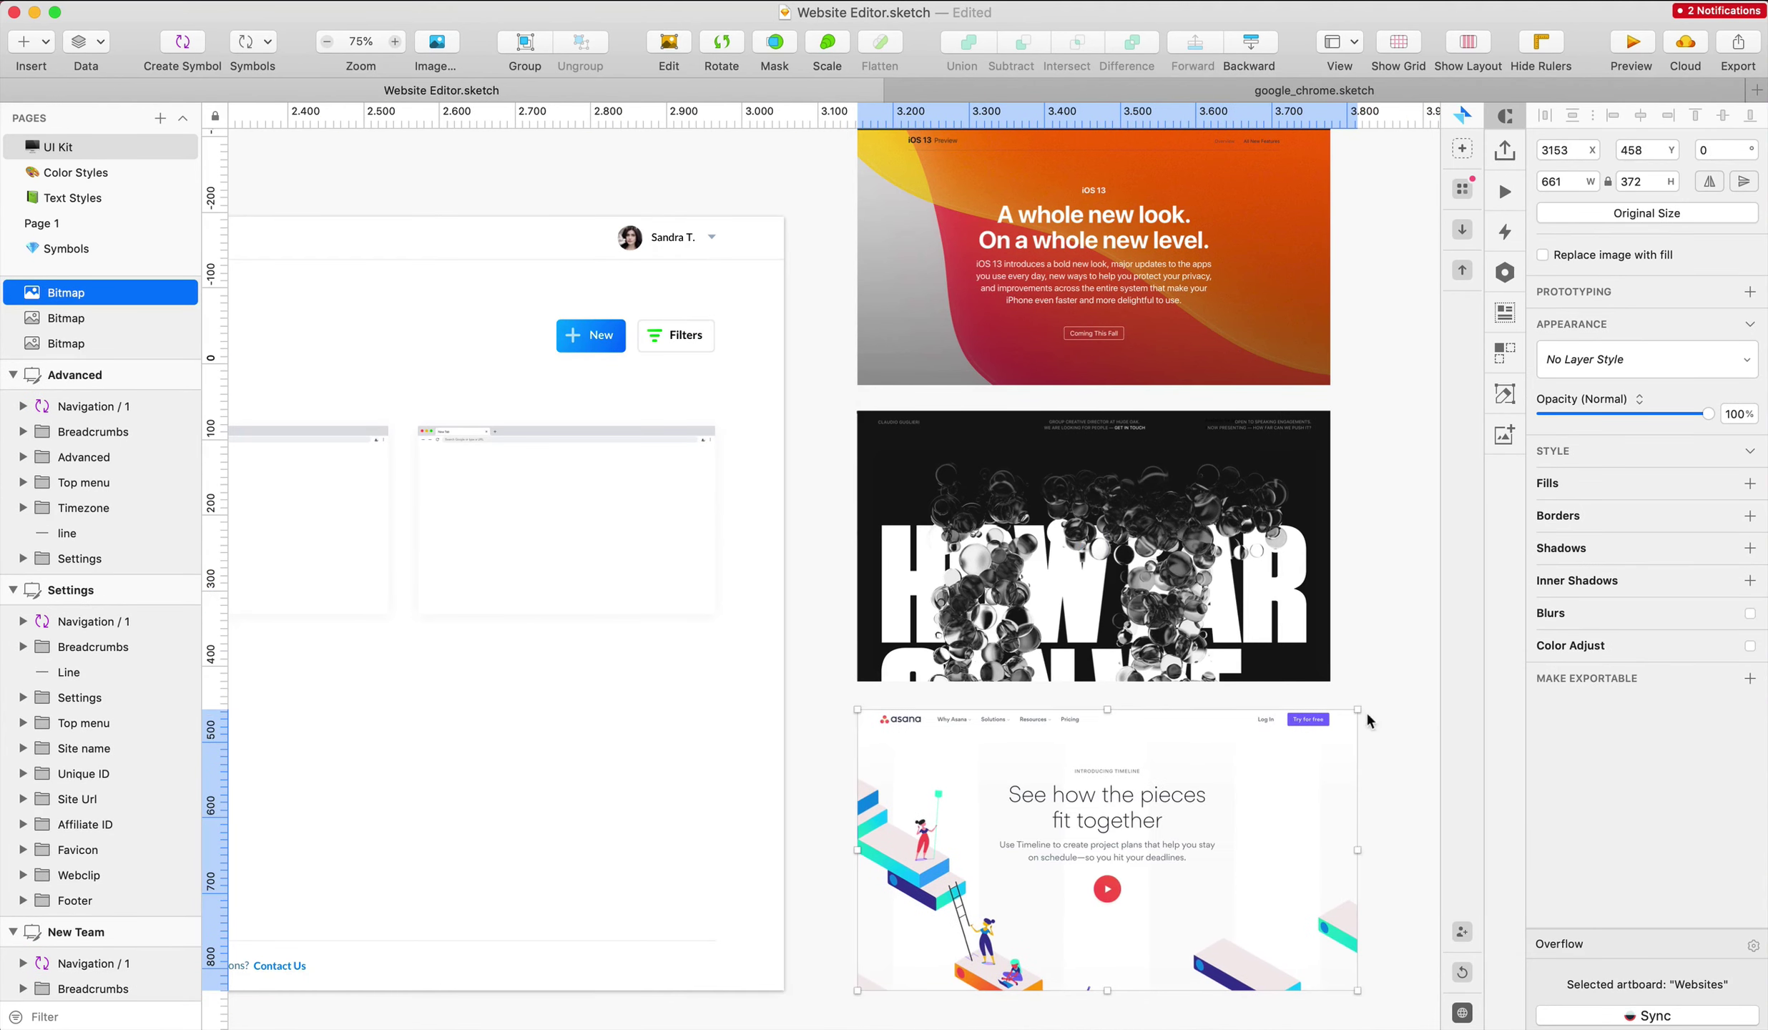
left_click_drag(1357, 709, 1271, 726)
scroll(1263, 697, "right", 3)
left_click(1245, 635)
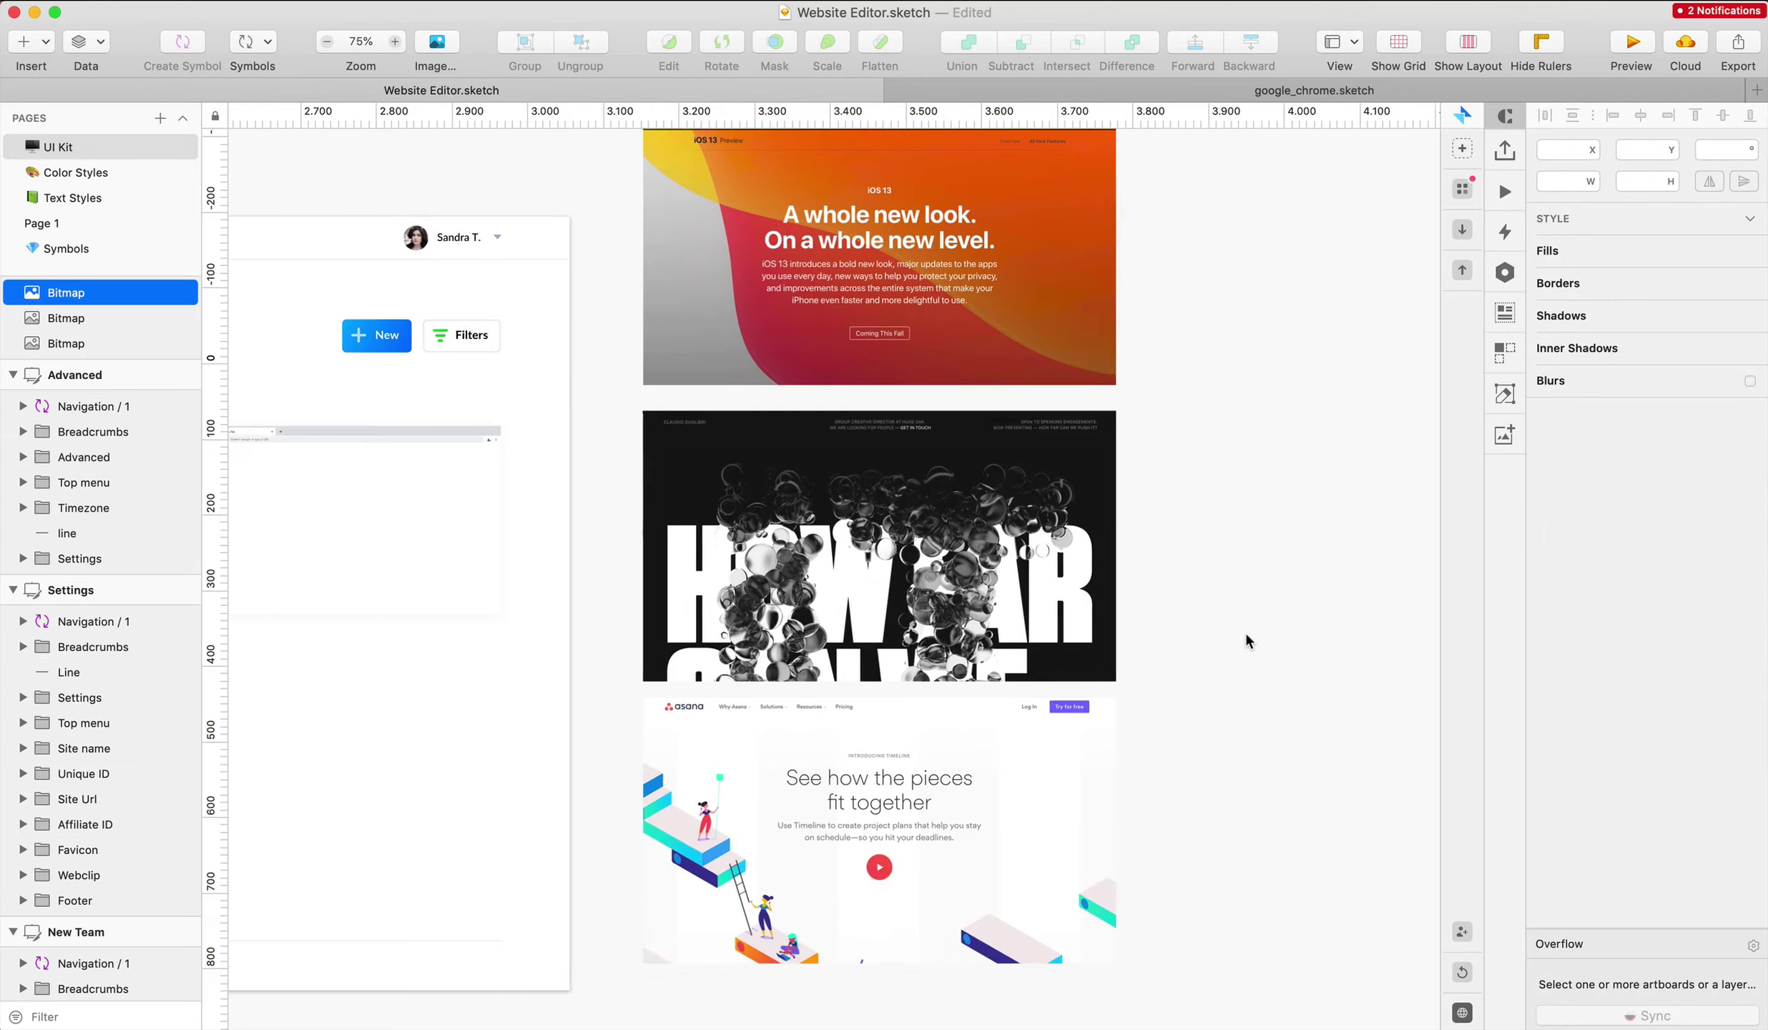
Bring up the Vimeo Business page in the browser and capture its hero section
scroll(1245, 635, "right", 4)
key("ctrl+Up")
left_click(1479, 332)
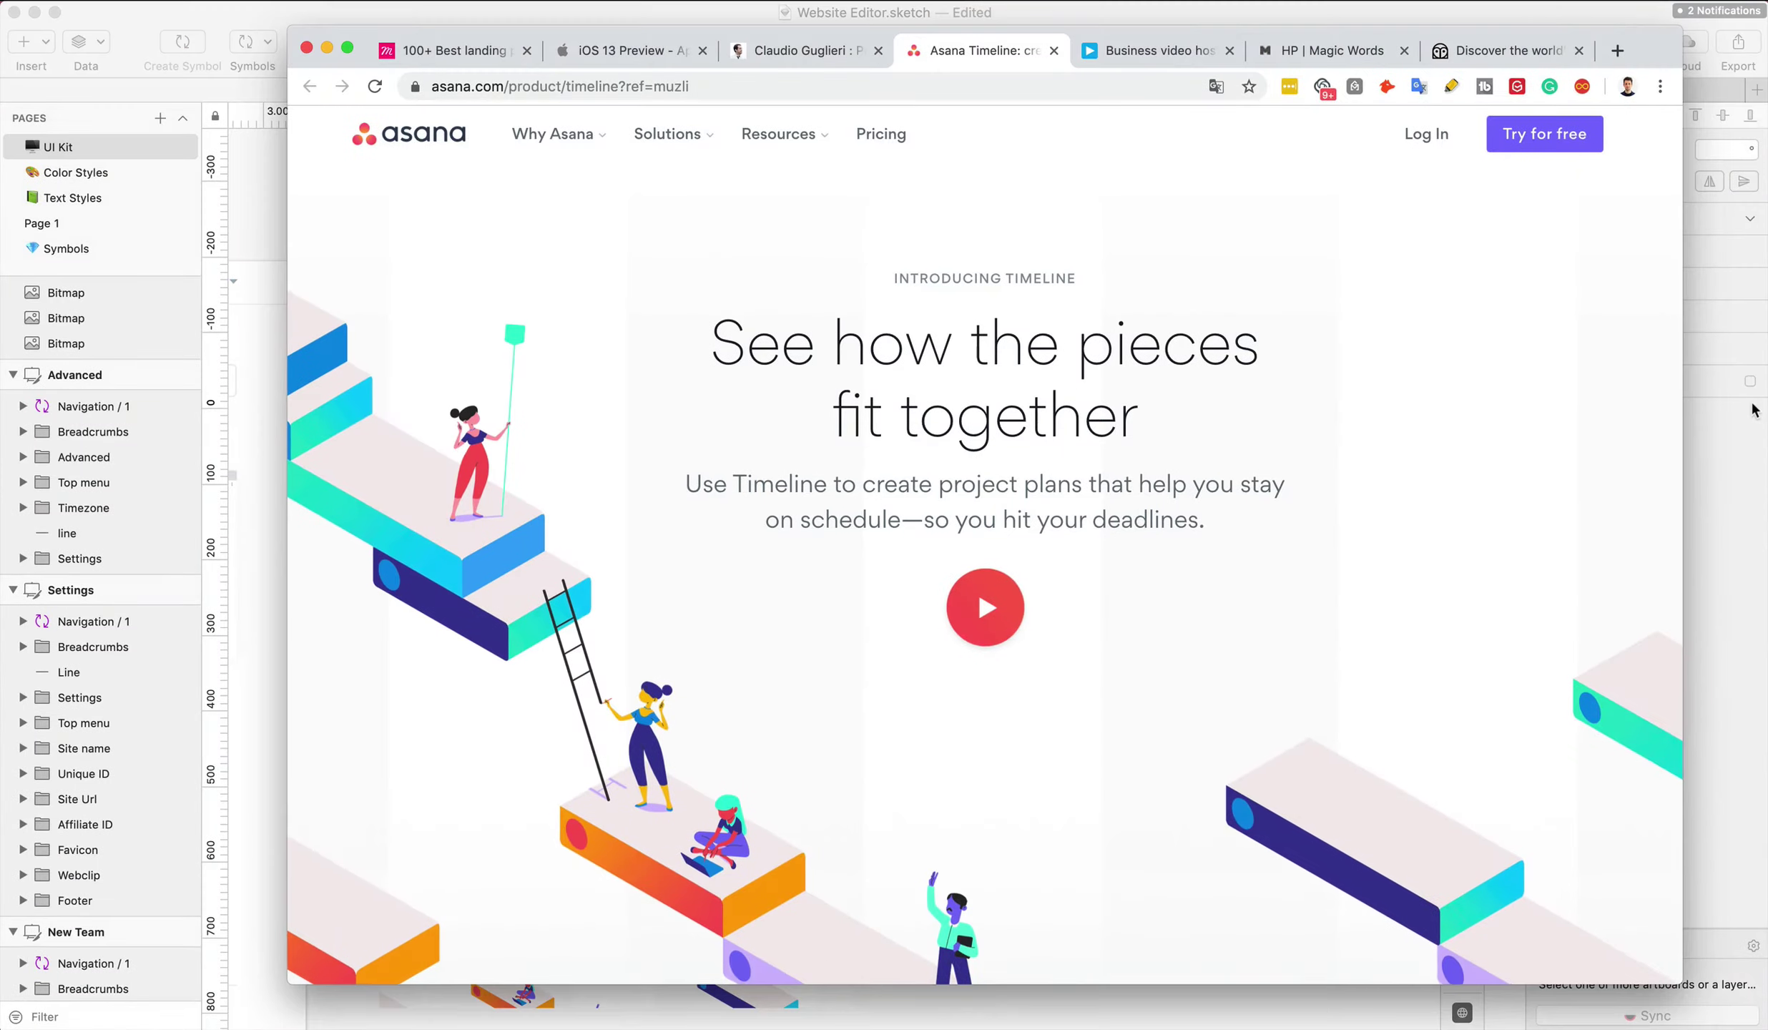
left_click(1153, 50)
key("F4")
left_click(1043, 187)
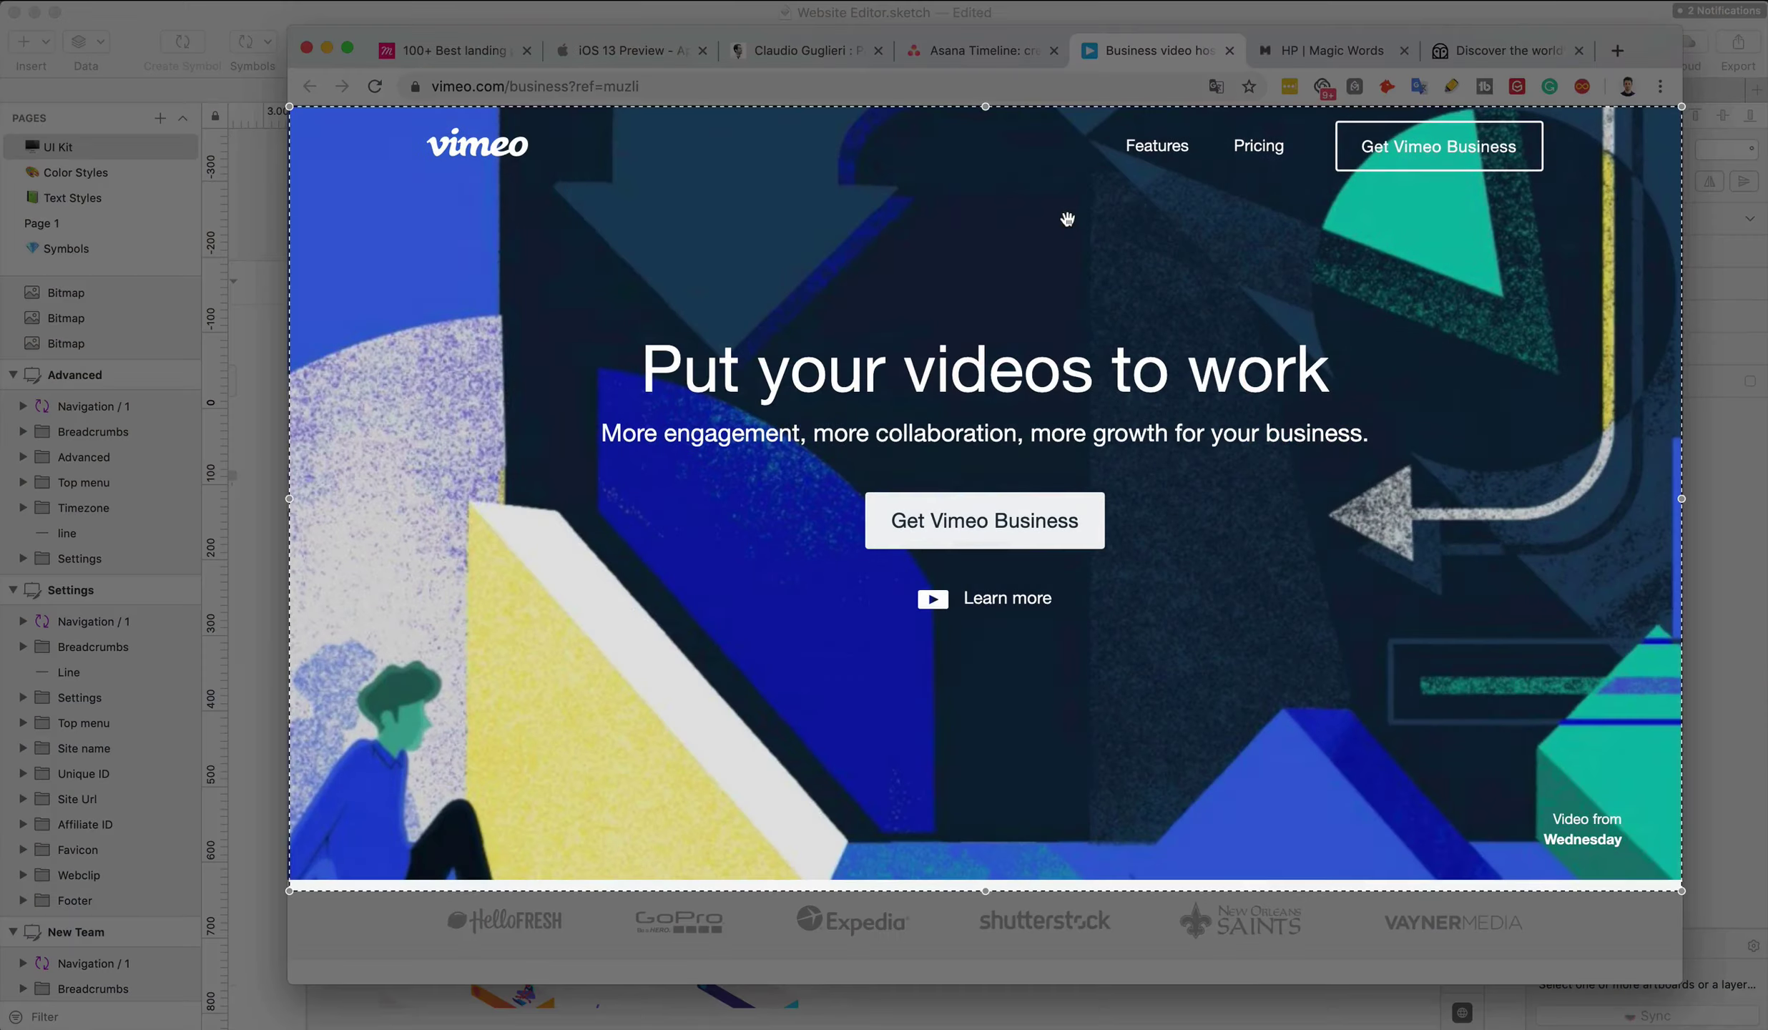
left_click(1067, 219)
Paste the Vimeo screenshot into Sketch, scale it to 626 wide, and place it beside the iOS 13 screenshot
left_click(250, 592)
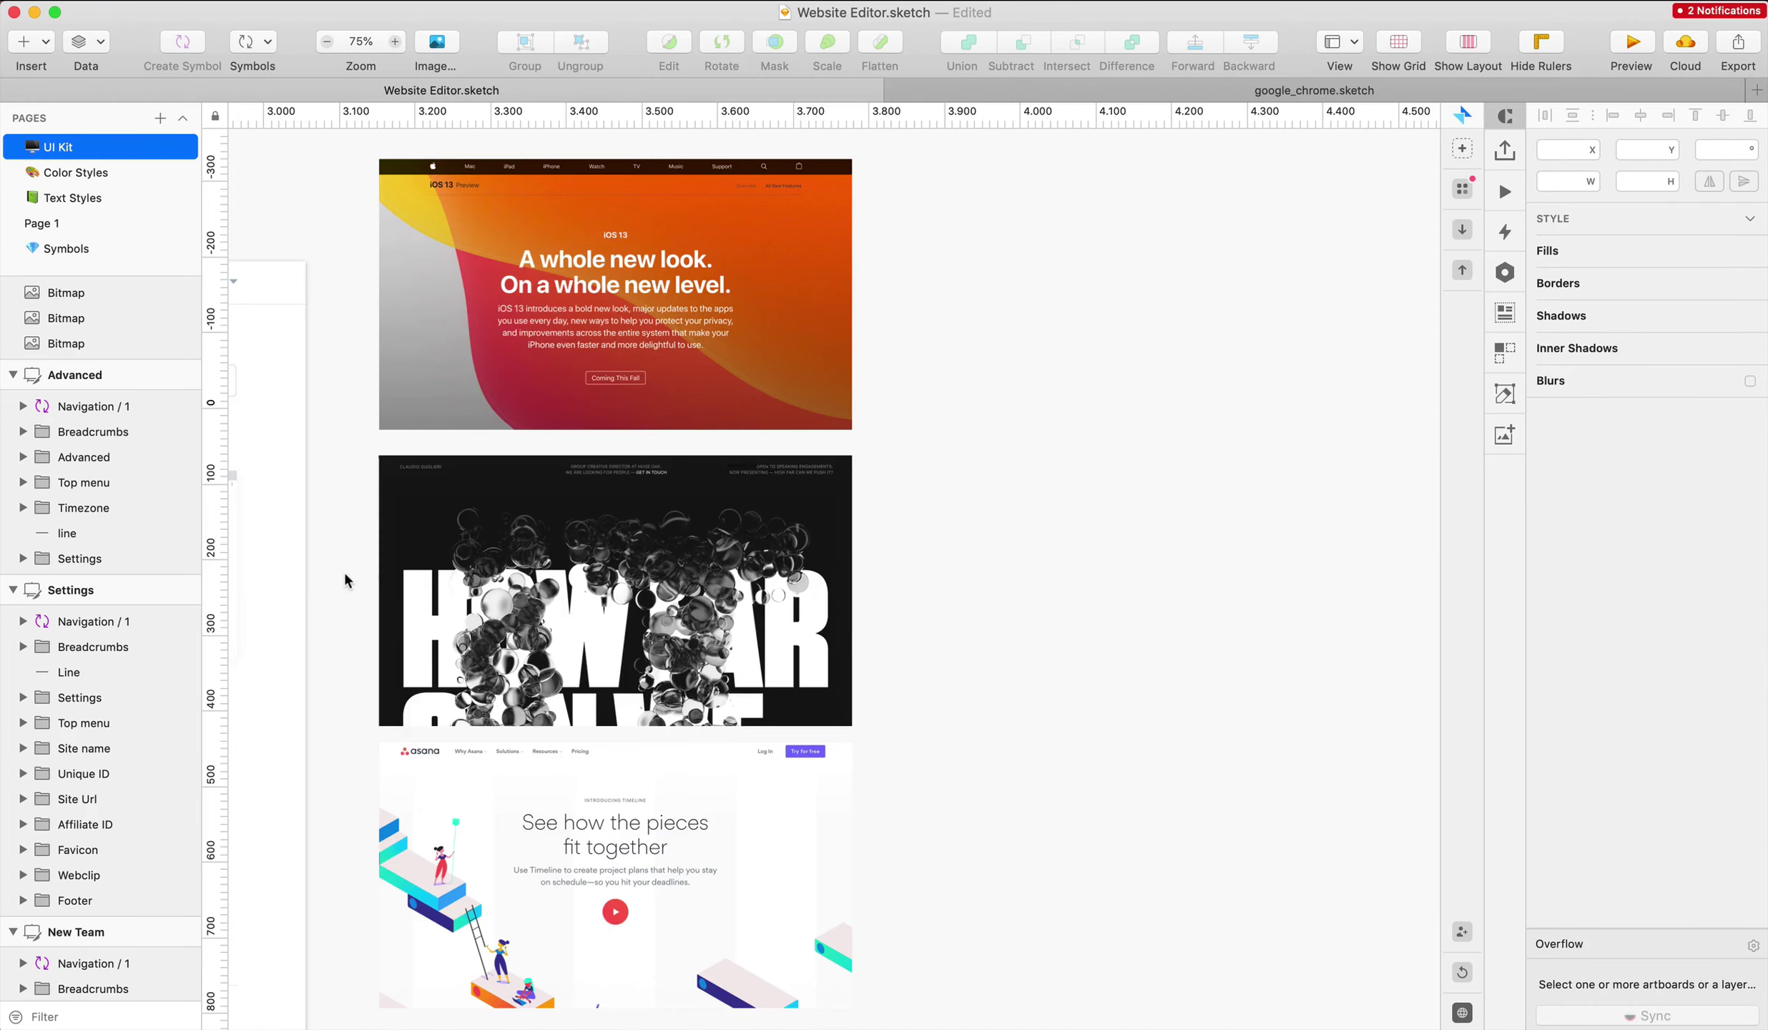
key("cmd+v")
left_click_drag(1352, 291, 1058, 455)
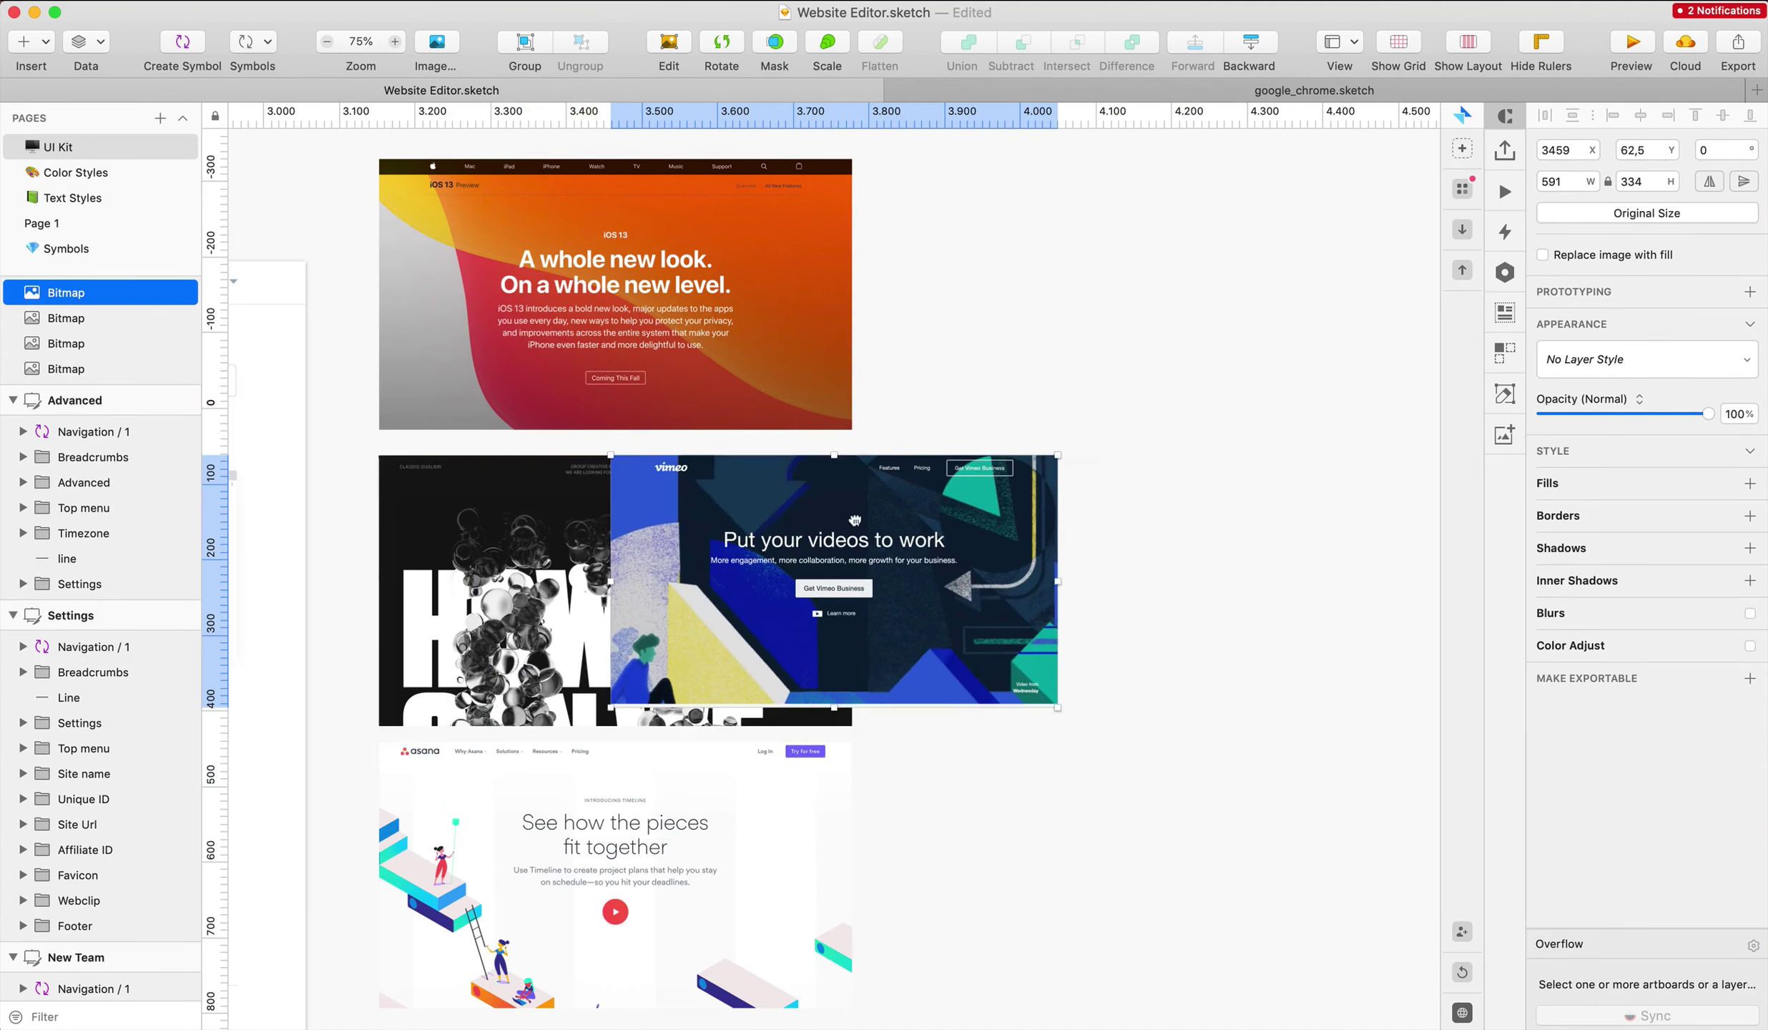
left_click_drag(883, 546, 651, 360)
left_click_drag(825, 395, 1276, 289)
Bring up the HP Magic Words page in the browser, dismiss the translation and cookie notices, and capture its hero section
key("ctrl+Up")
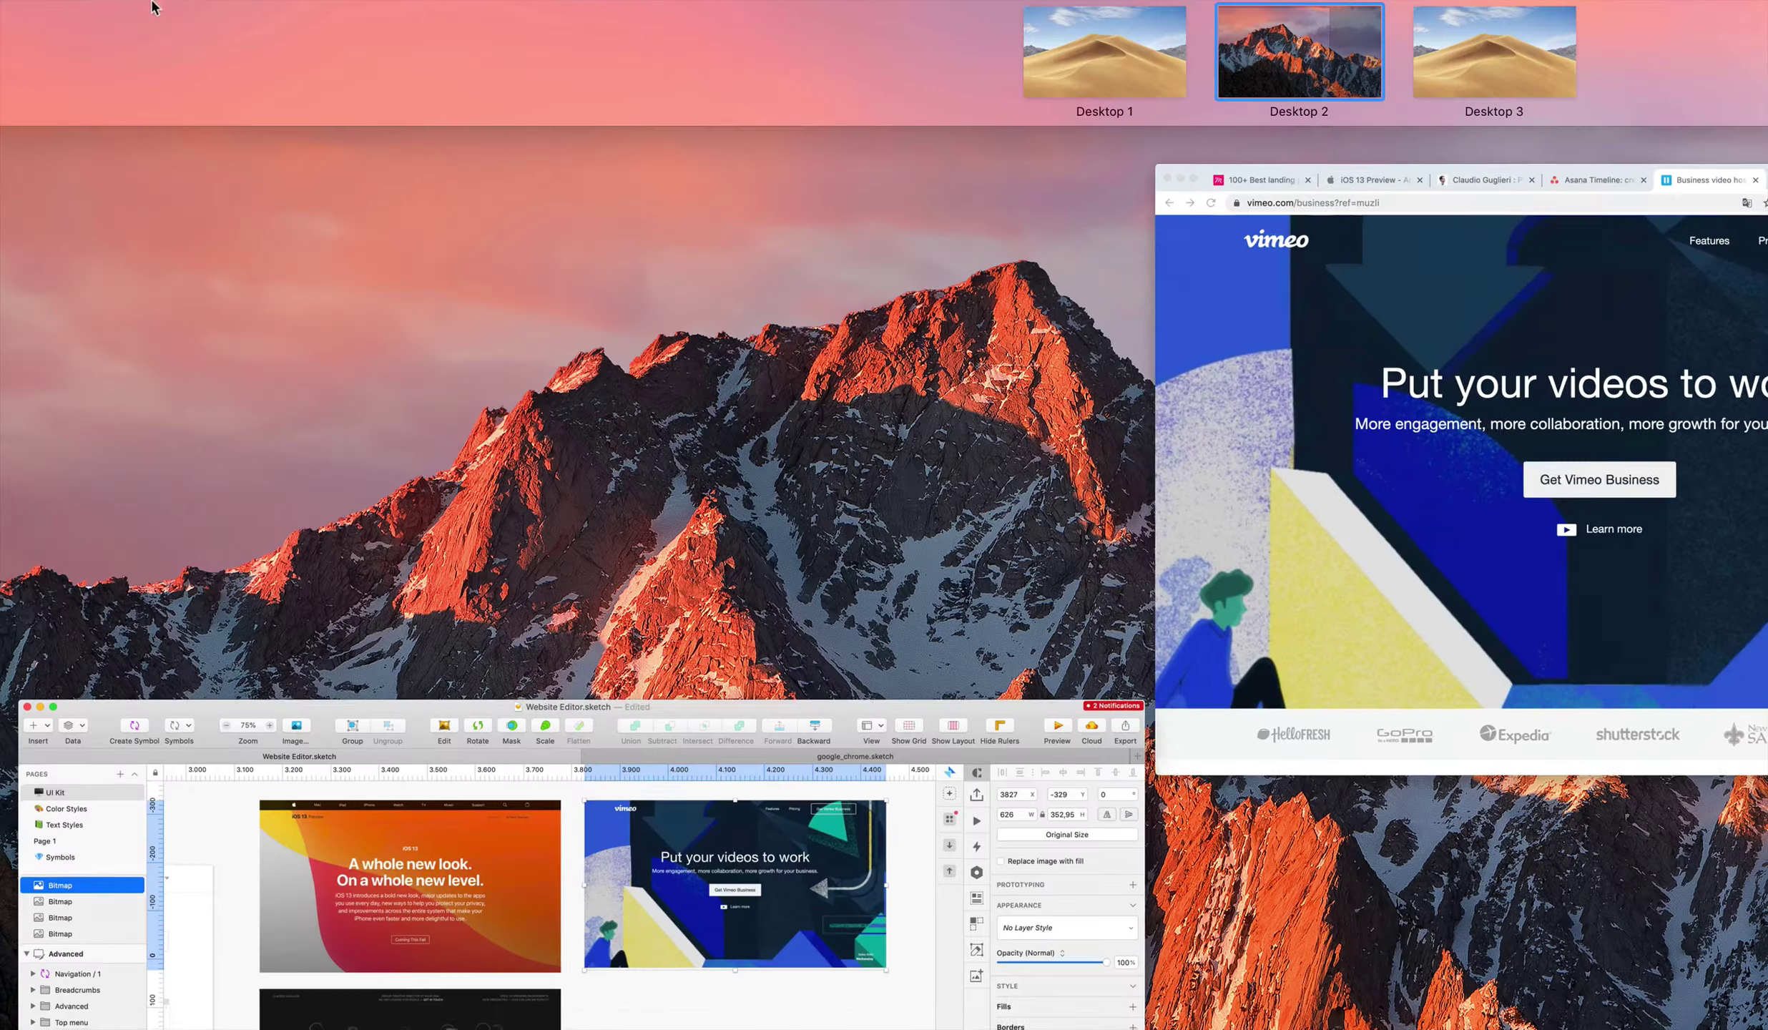
left_click(1582, 233)
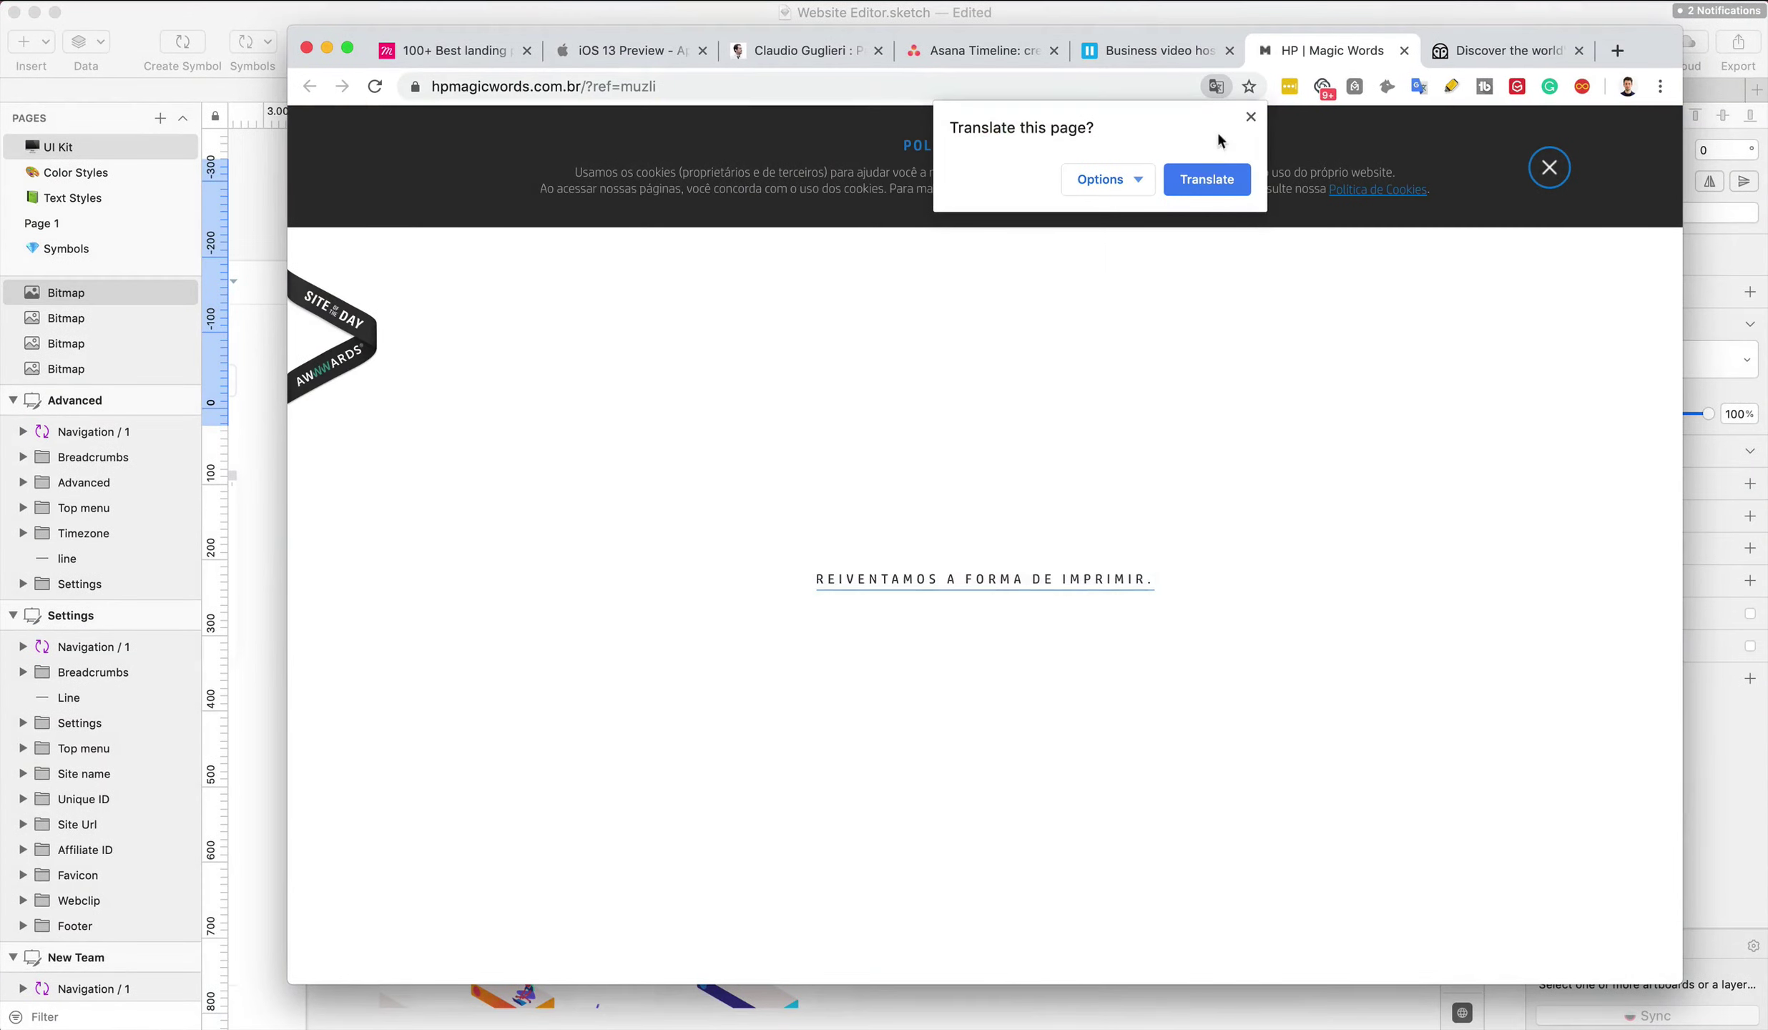
left_click(1250, 117)
left_click(1550, 170)
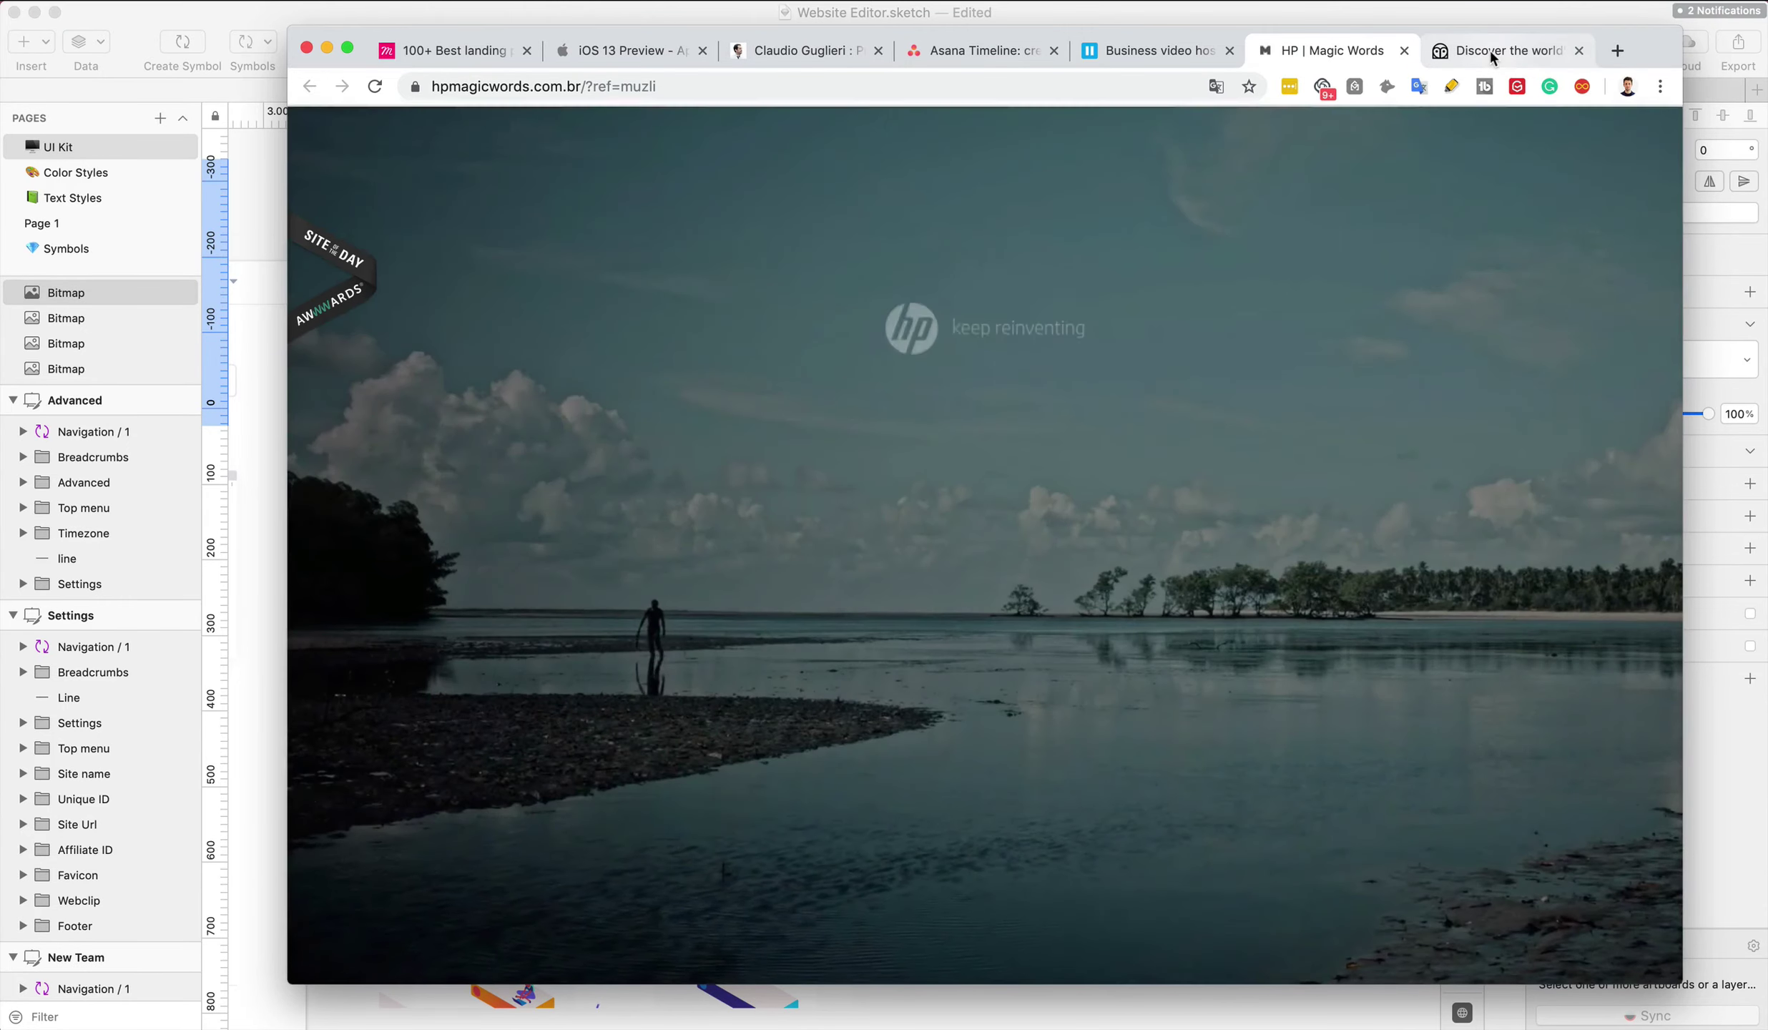
key("F4")
left_click(987, 238)
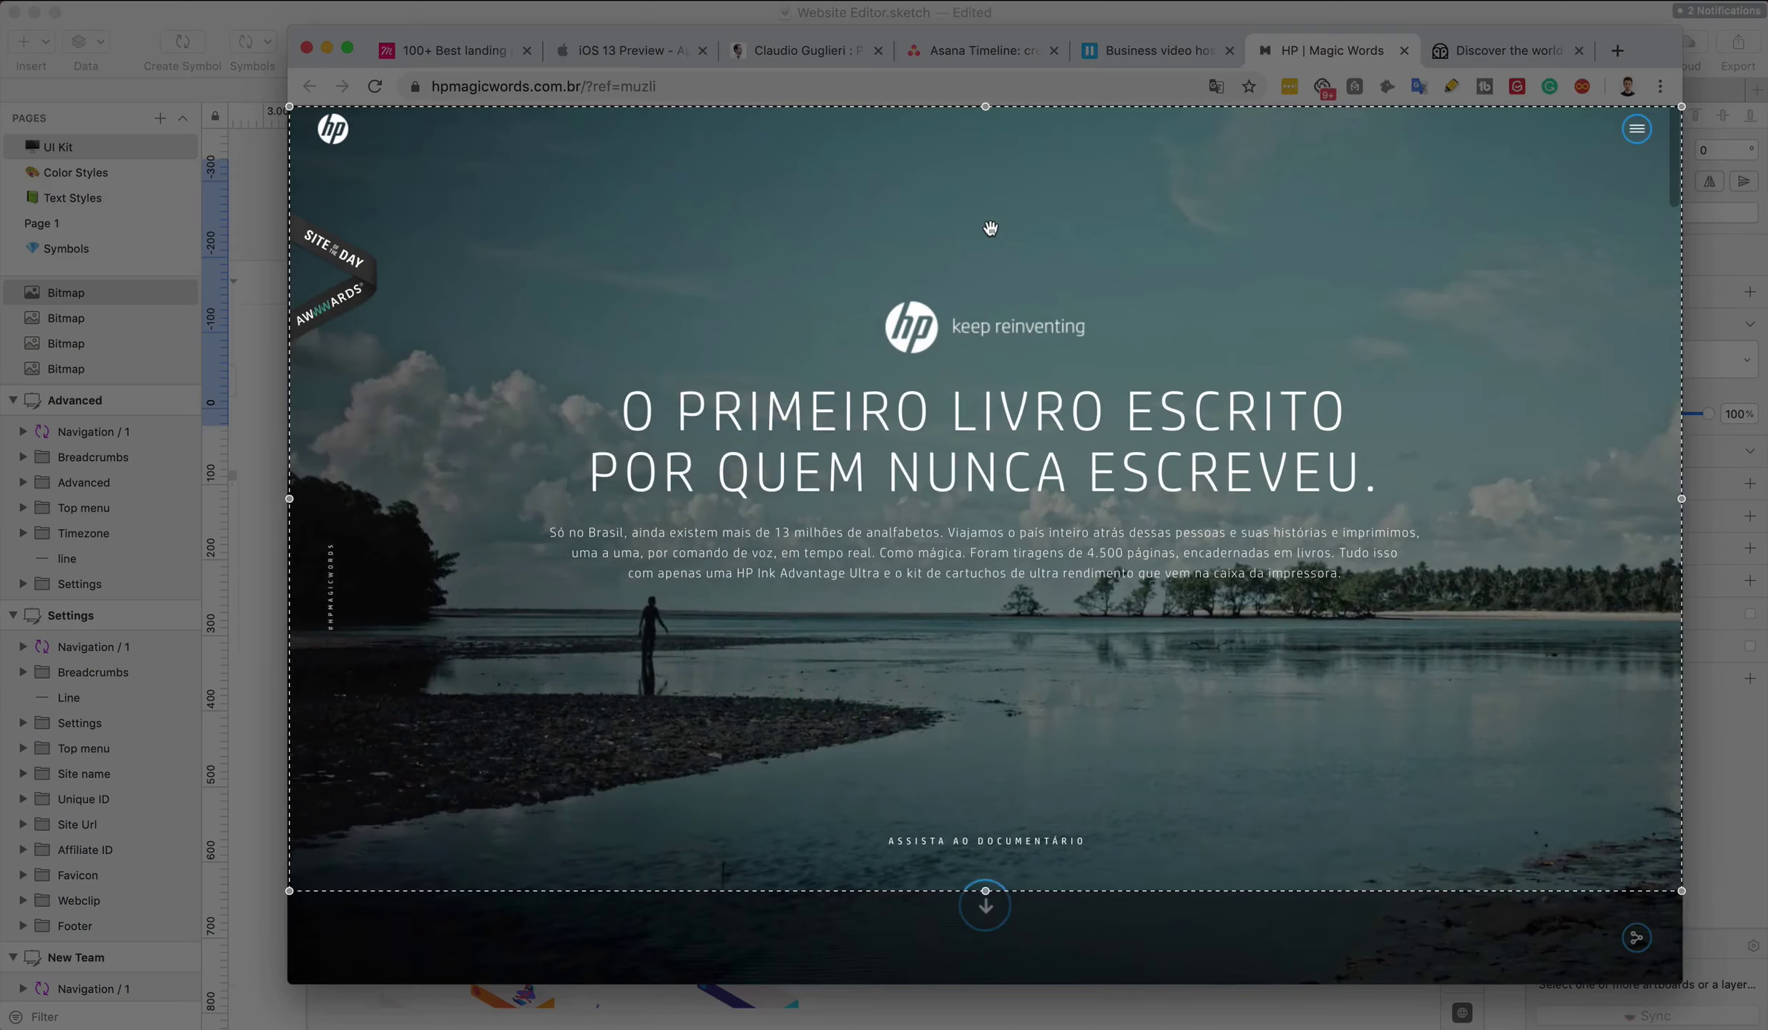
key("Return")
Paste the HP screenshot into Sketch, scale it to 626 wide, and place it below the Vimeo one beside the portfolio screenshot
left_click(255, 301)
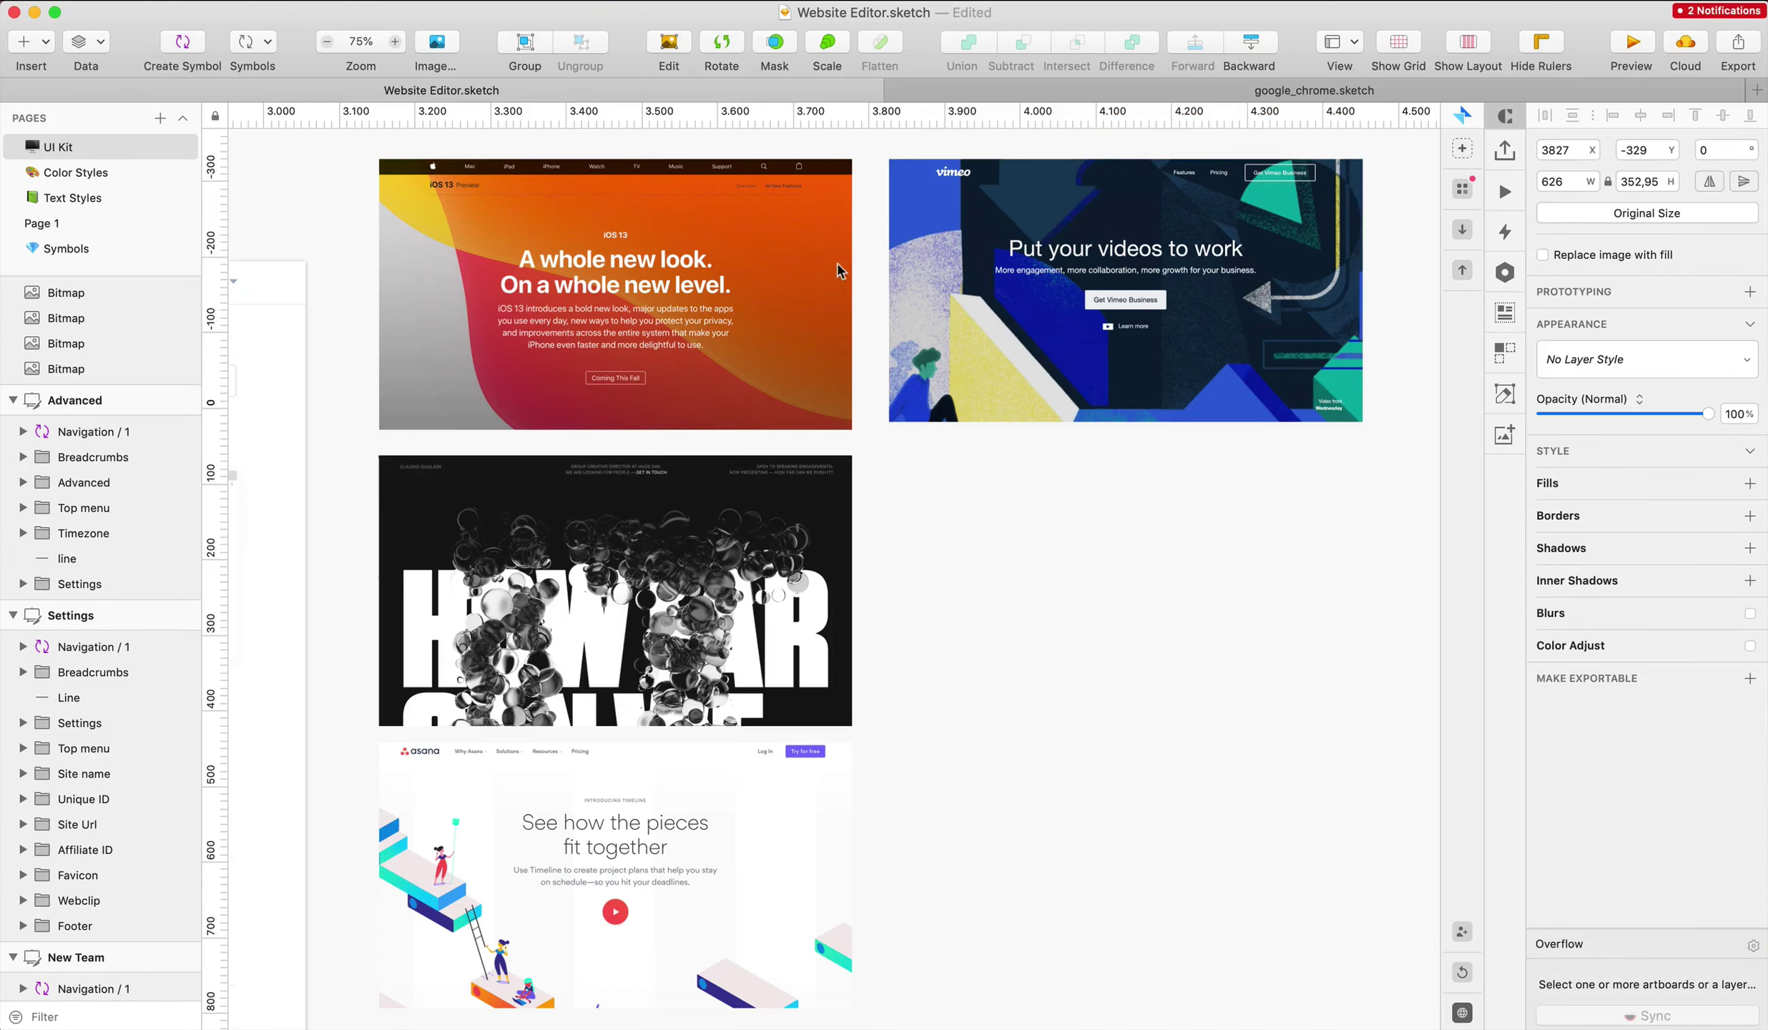
key("super+v")
left_click_drag(1348, 287, 1084, 433)
left_click_drag(928, 476, 1192, 512)
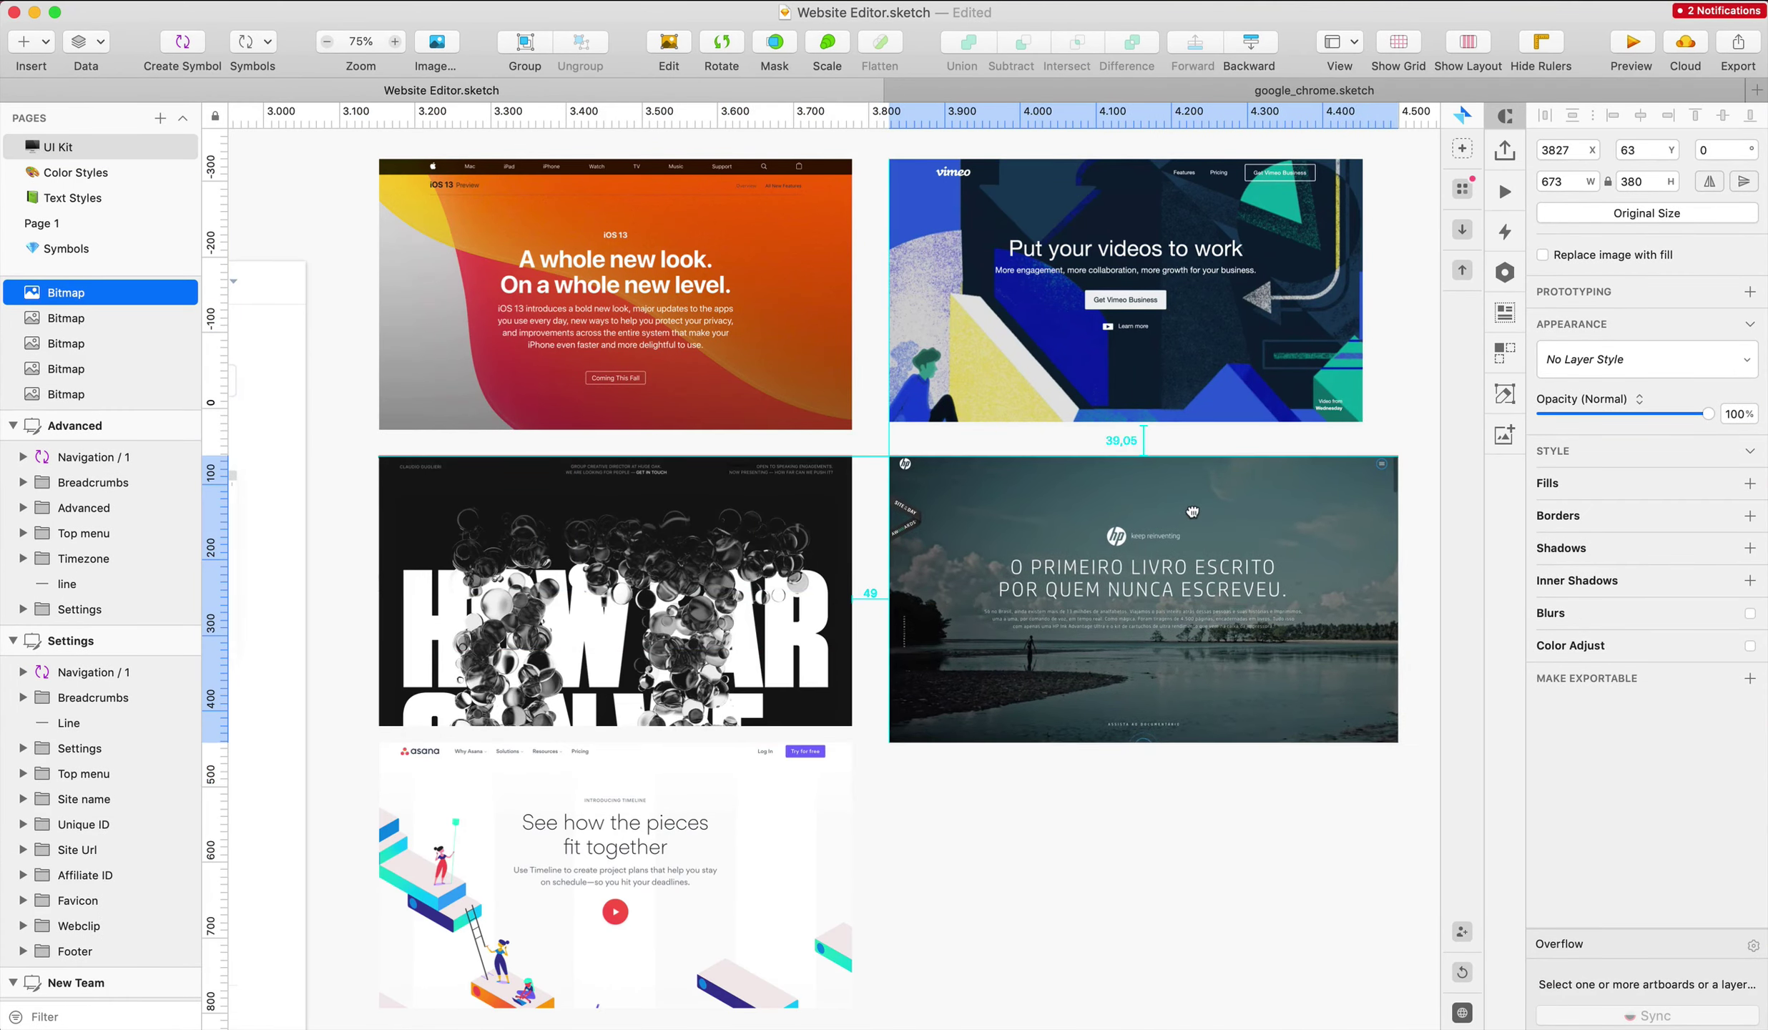
left_click_drag(1394, 744, 1363, 722)
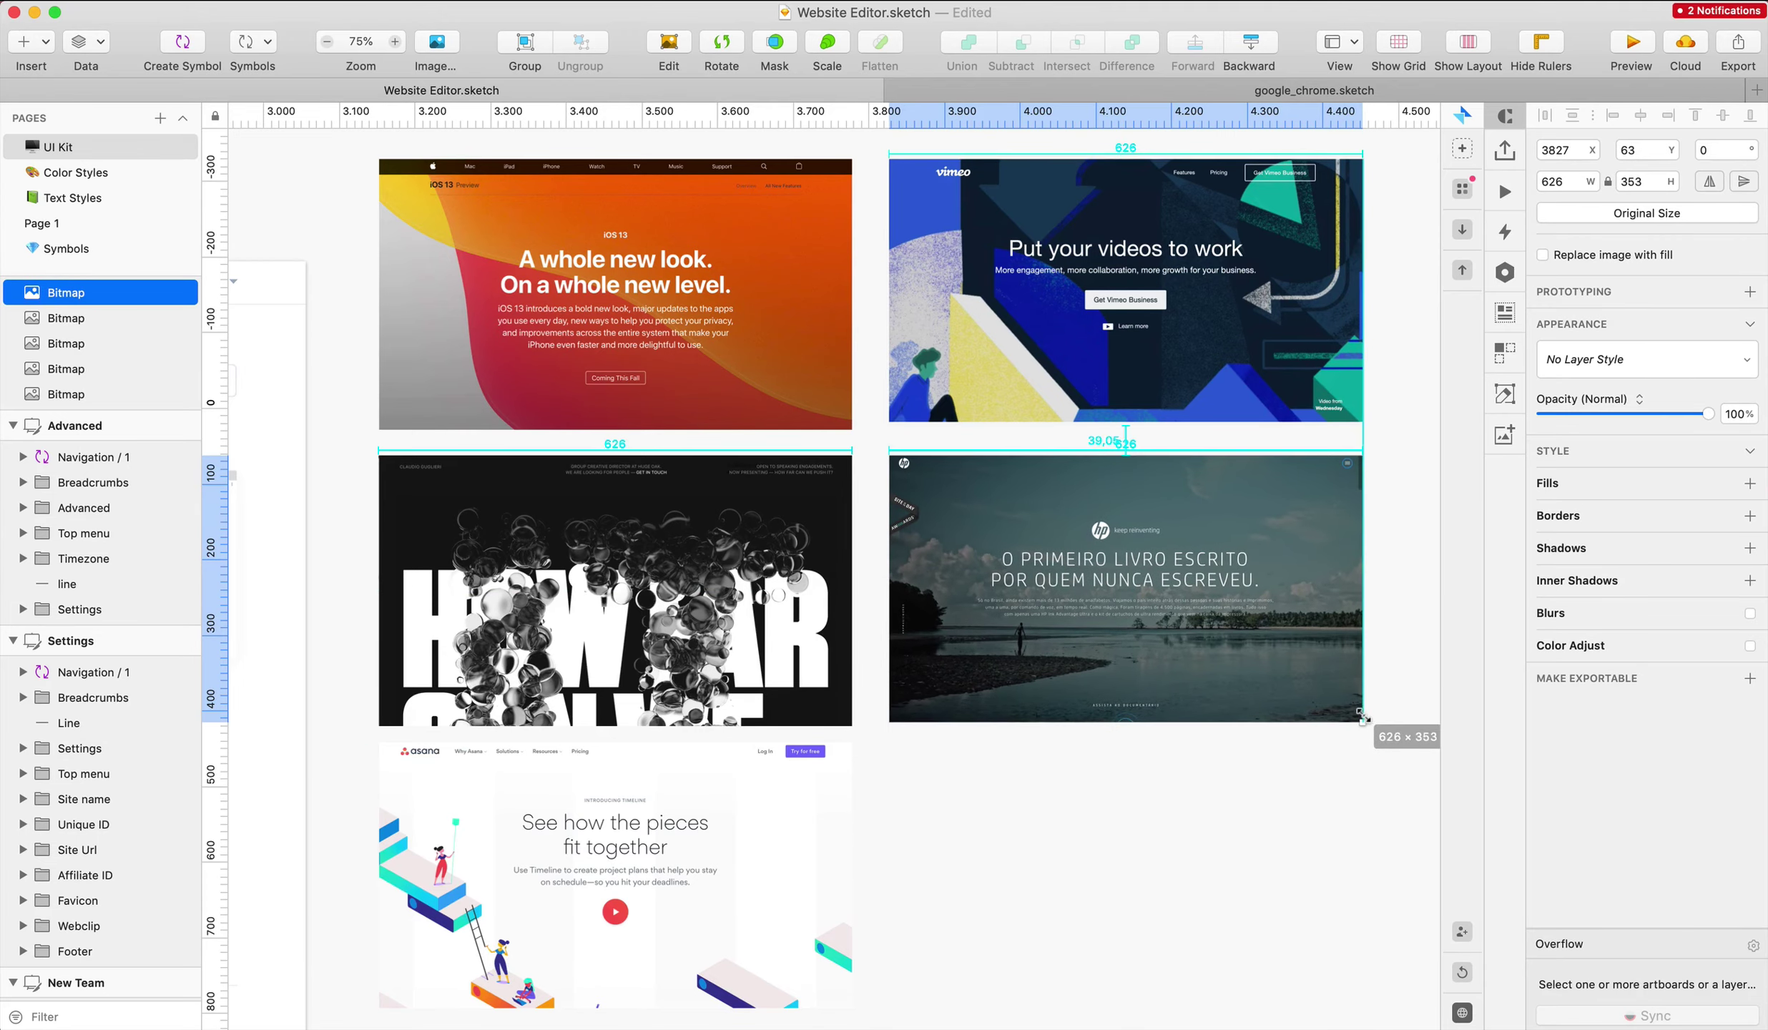
left_click(279, 864)
Bring up the DesignBetter page in the browser, dismiss its Medium articles banner, and capture the hero section
key("ctrl+Up")
left_click(1352, 479)
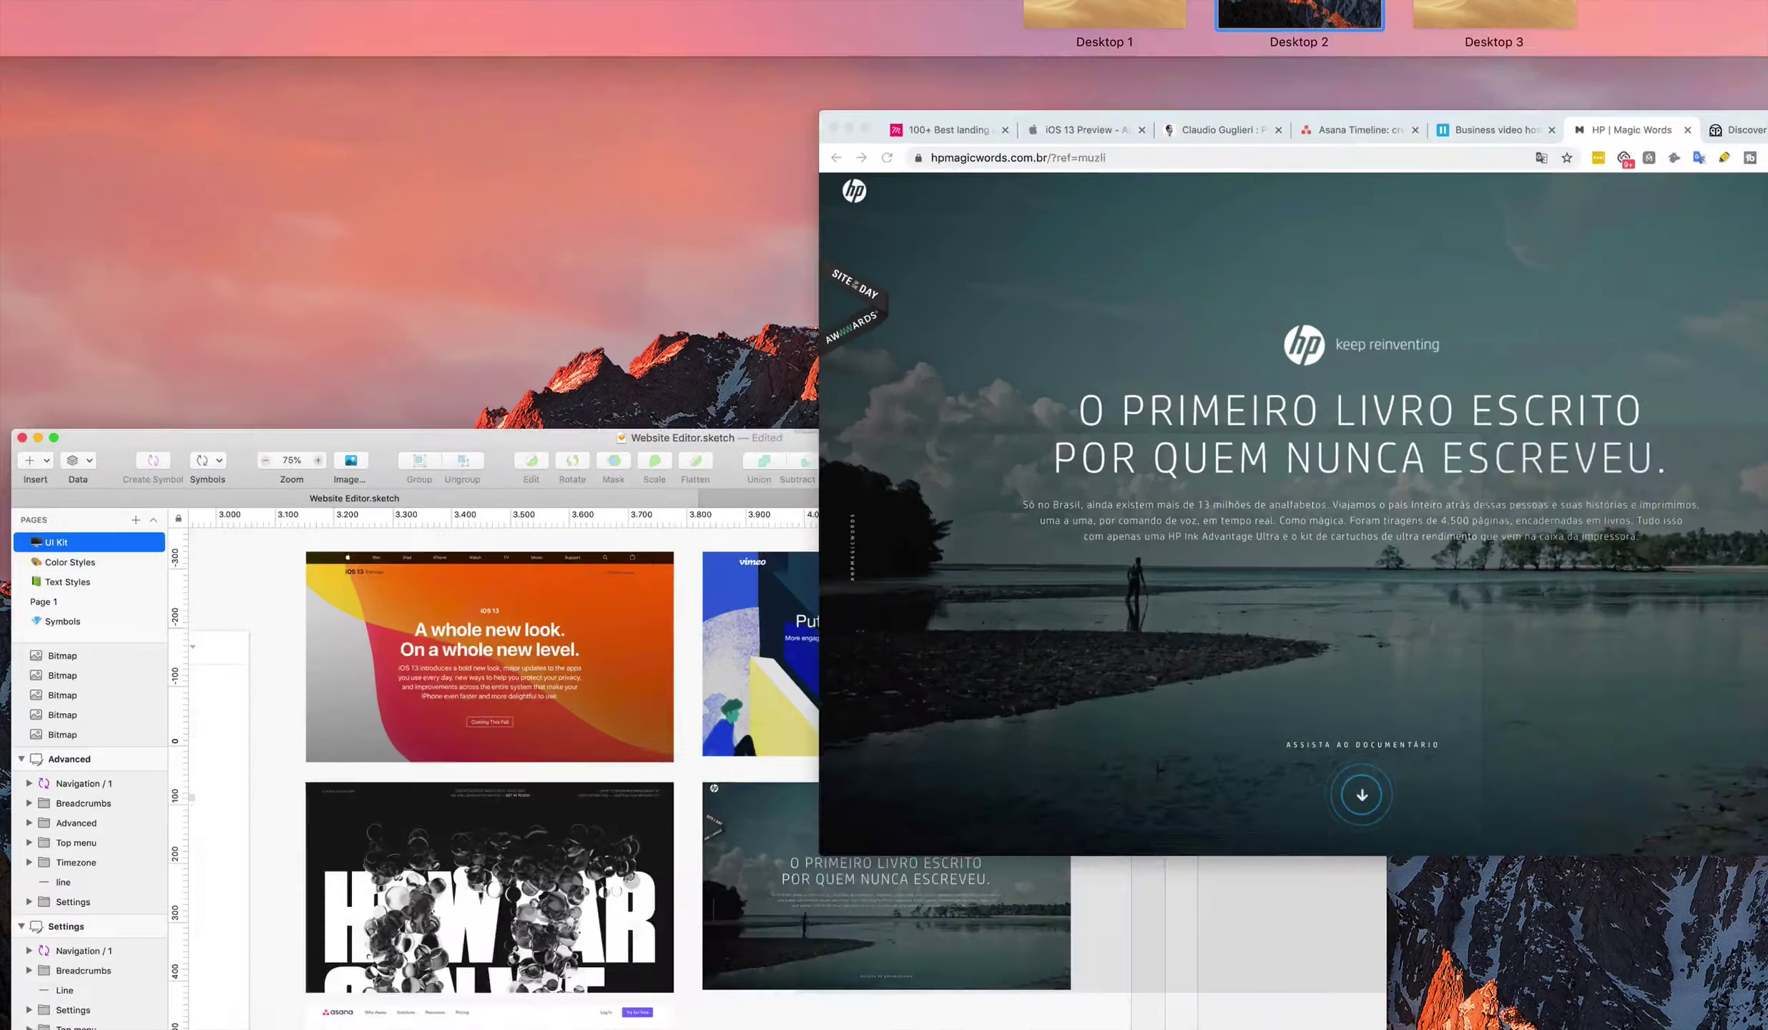
key("ctrl+Tab")
key("F4")
left_click(991, 158)
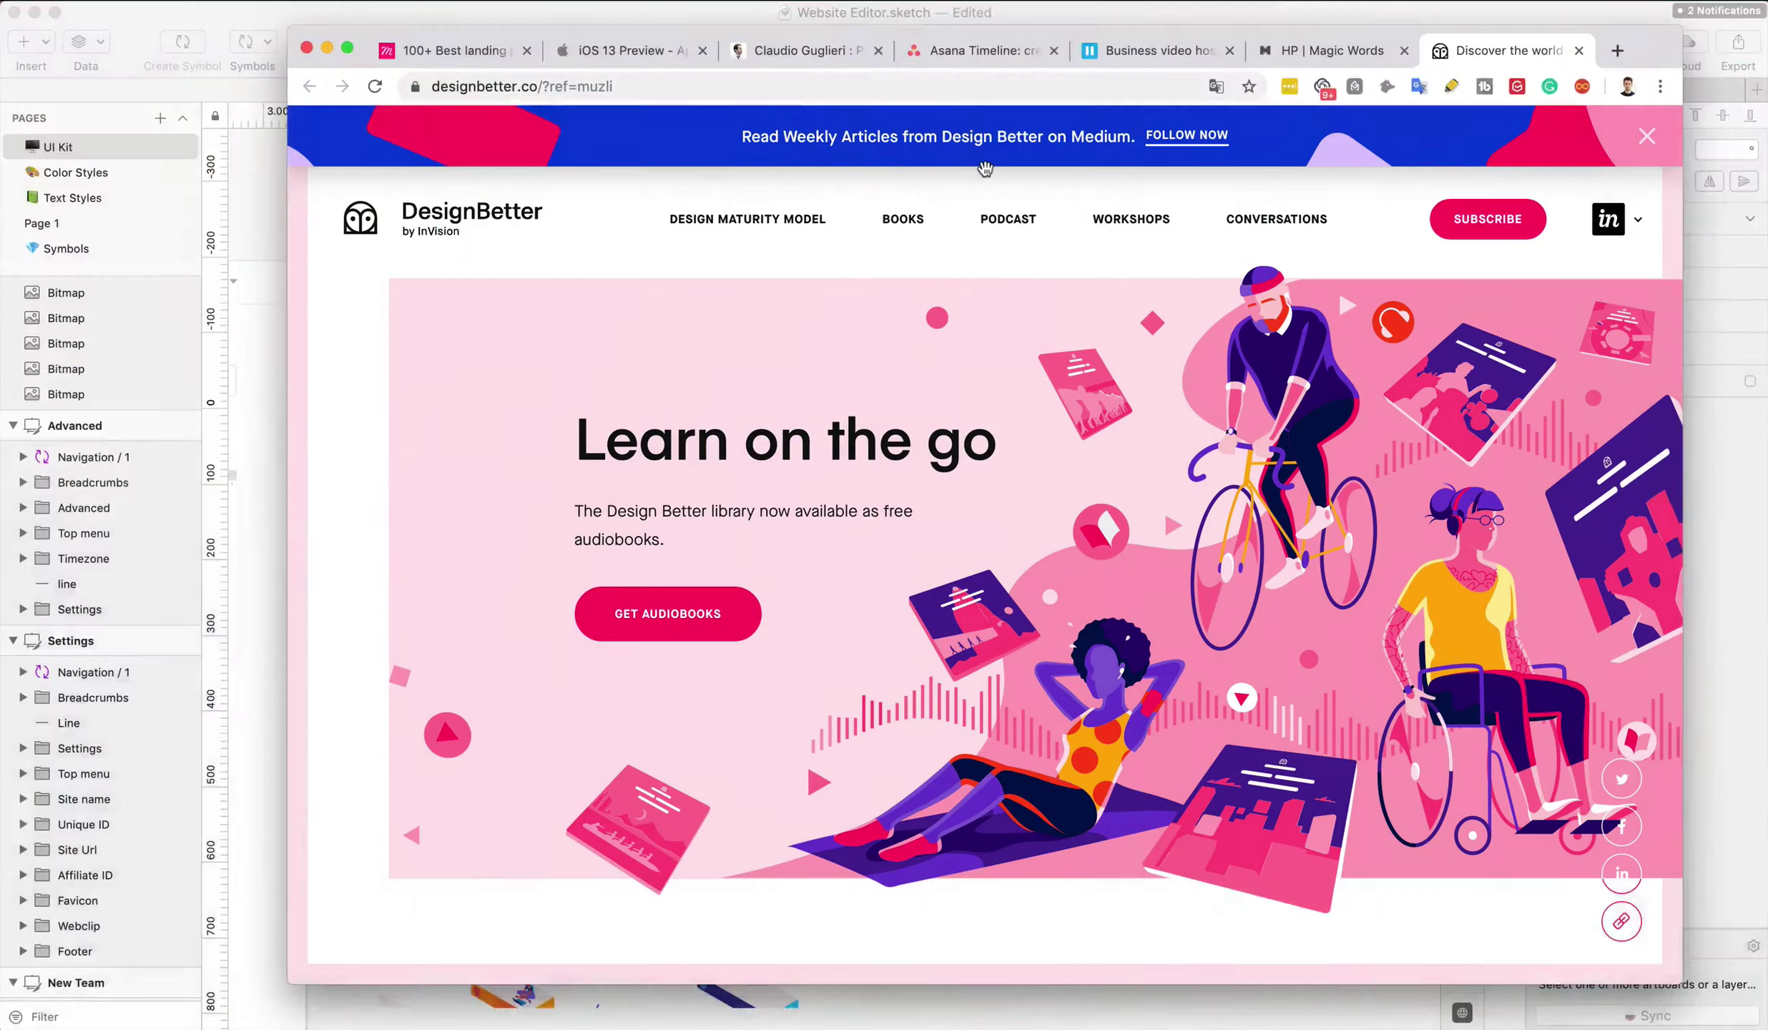
left_click(1650, 140)
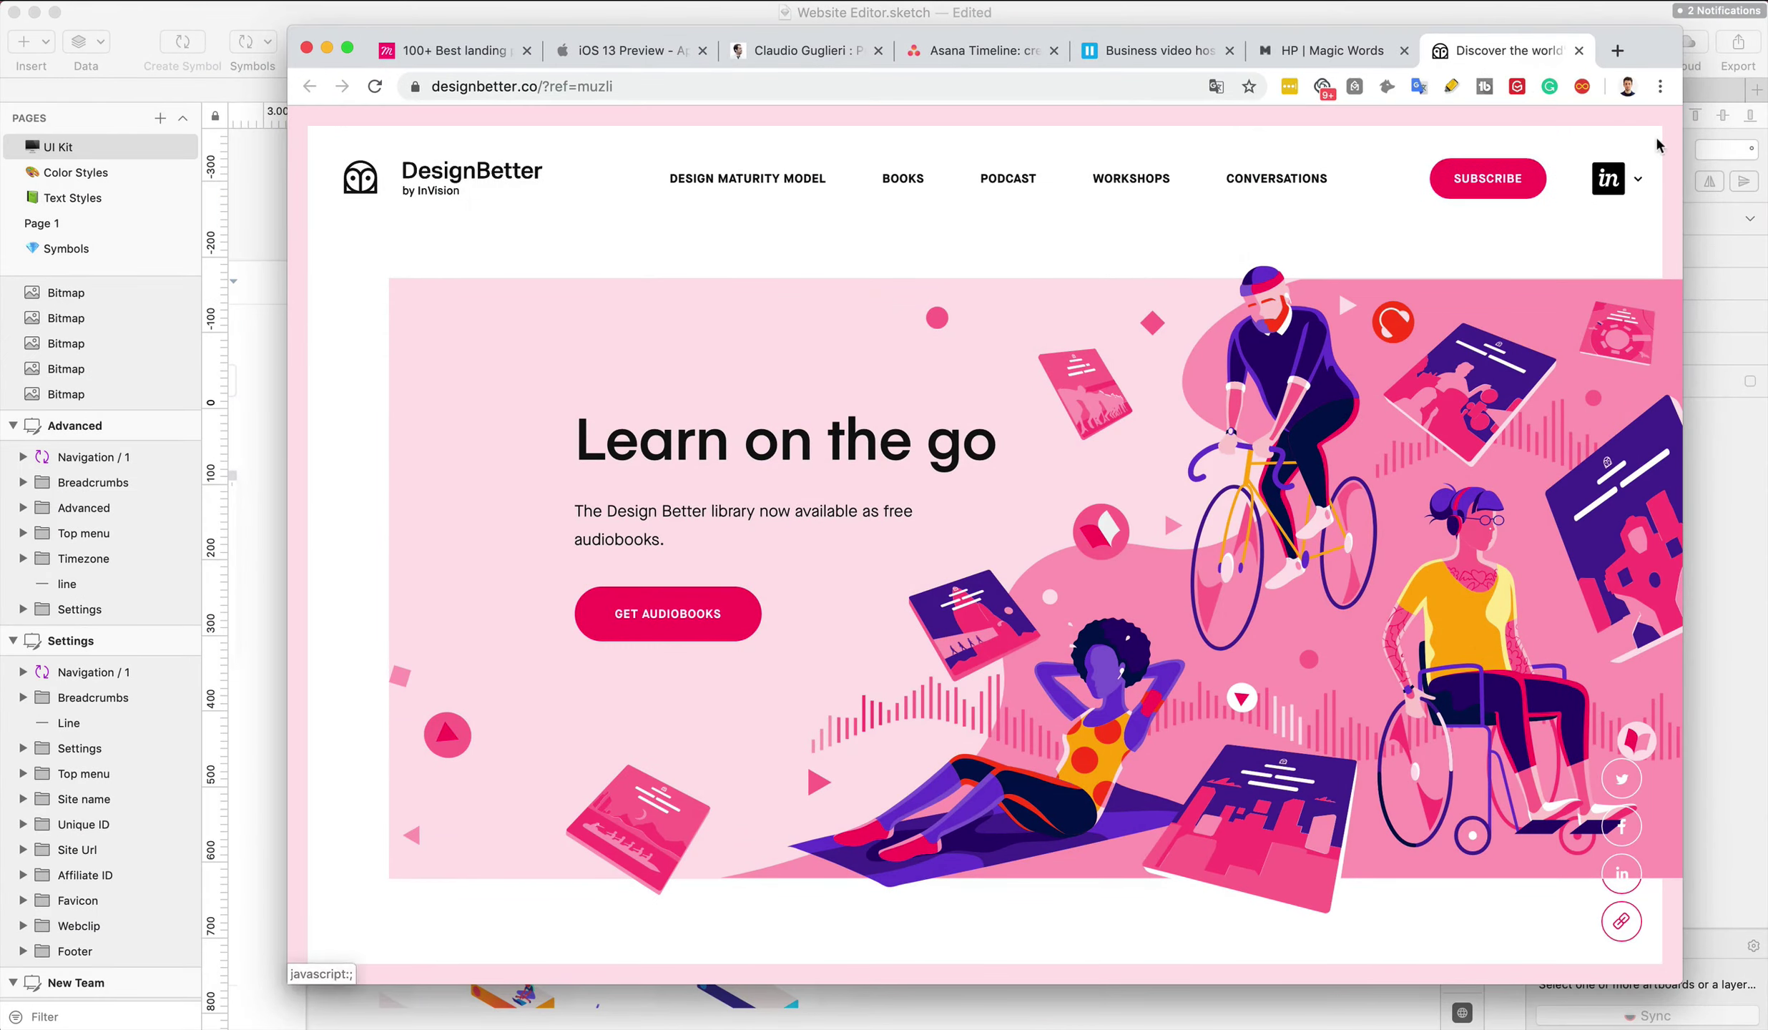
key("F4")
left_click(1042, 179)
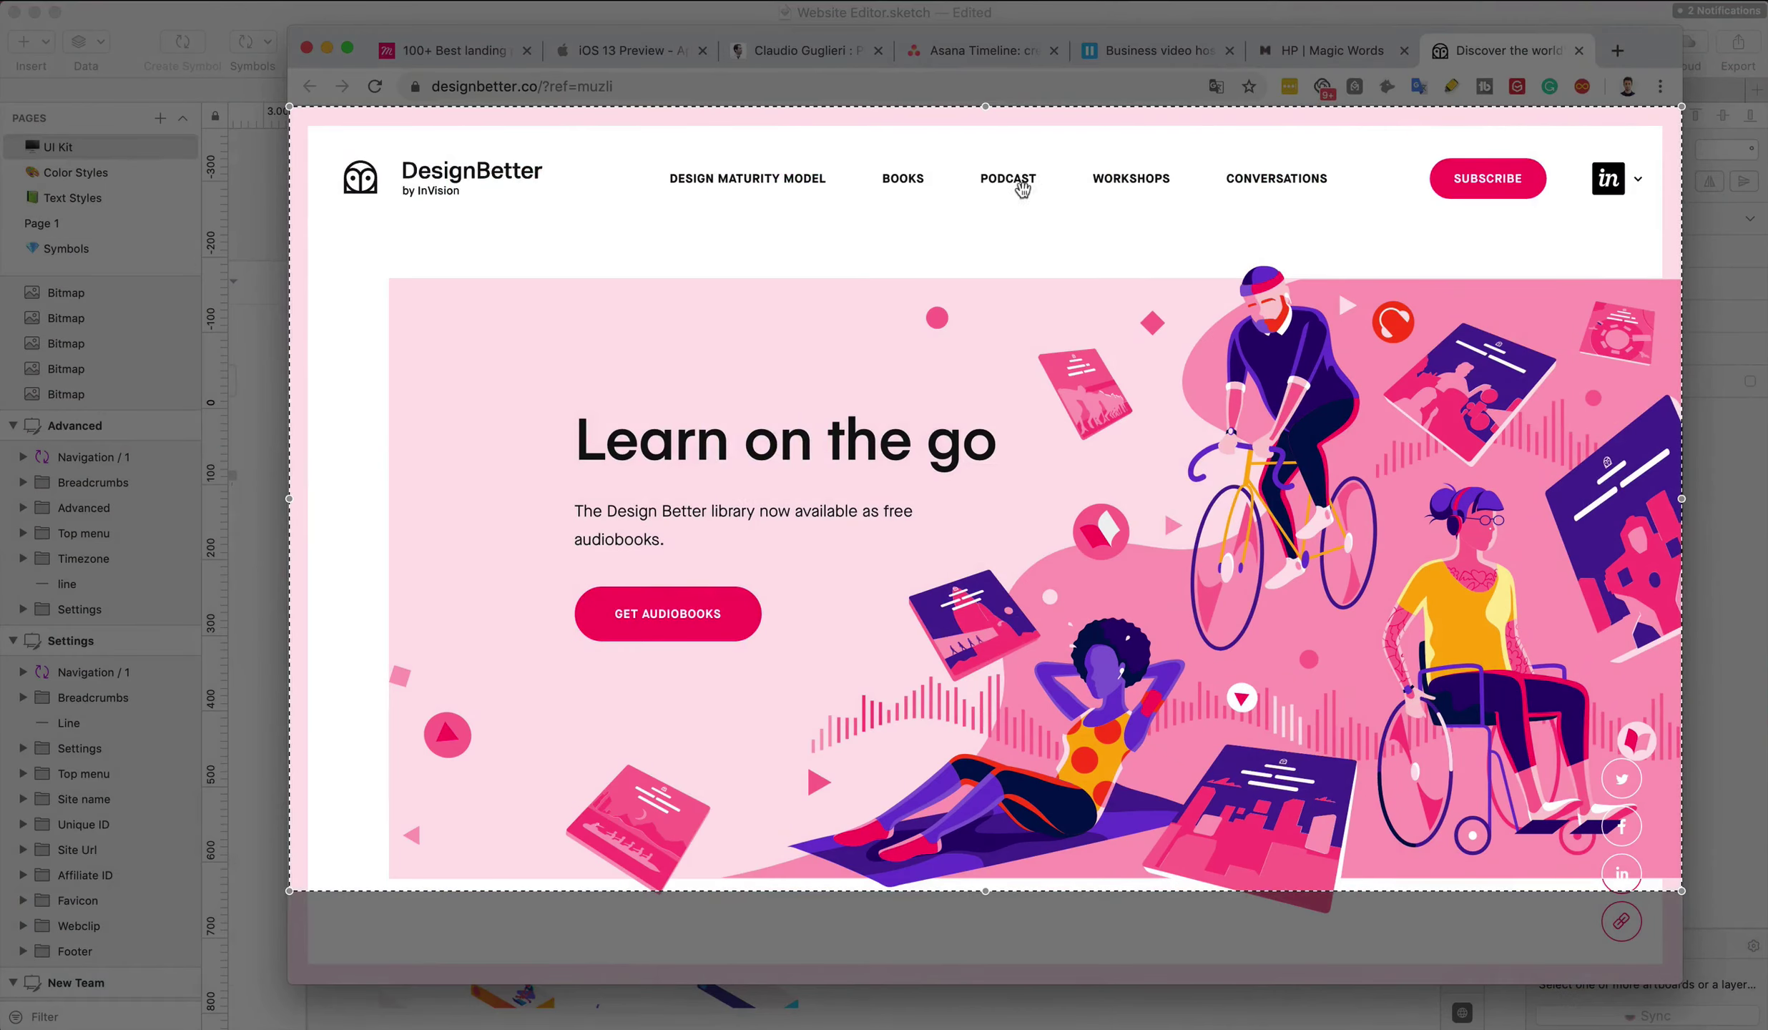
key("Return")
Paste the DesignBetter screenshot into Sketch, scale it to 626 wide, and place it below the HP one beside the Asana screenshot
left_click(257, 189)
key("super+v")
left_click(1354, 293, "shift")
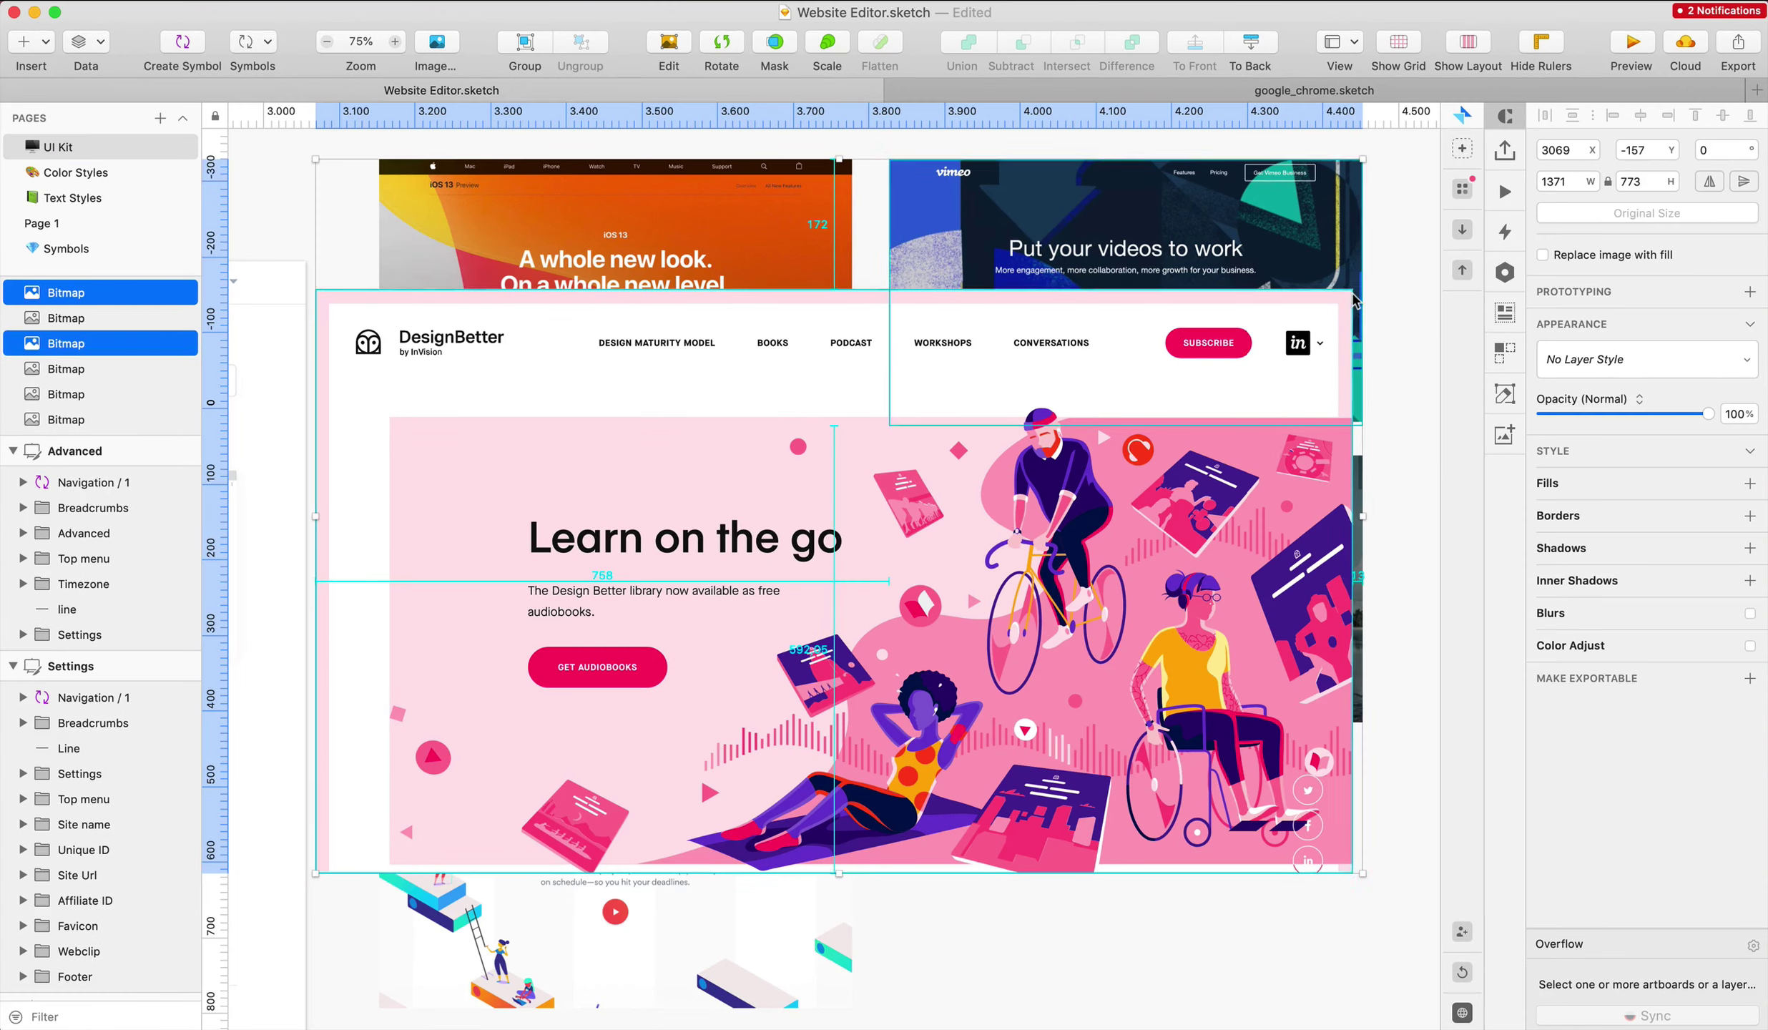
left_click(1427, 270)
left_click_drag(1350, 291, 1081, 440)
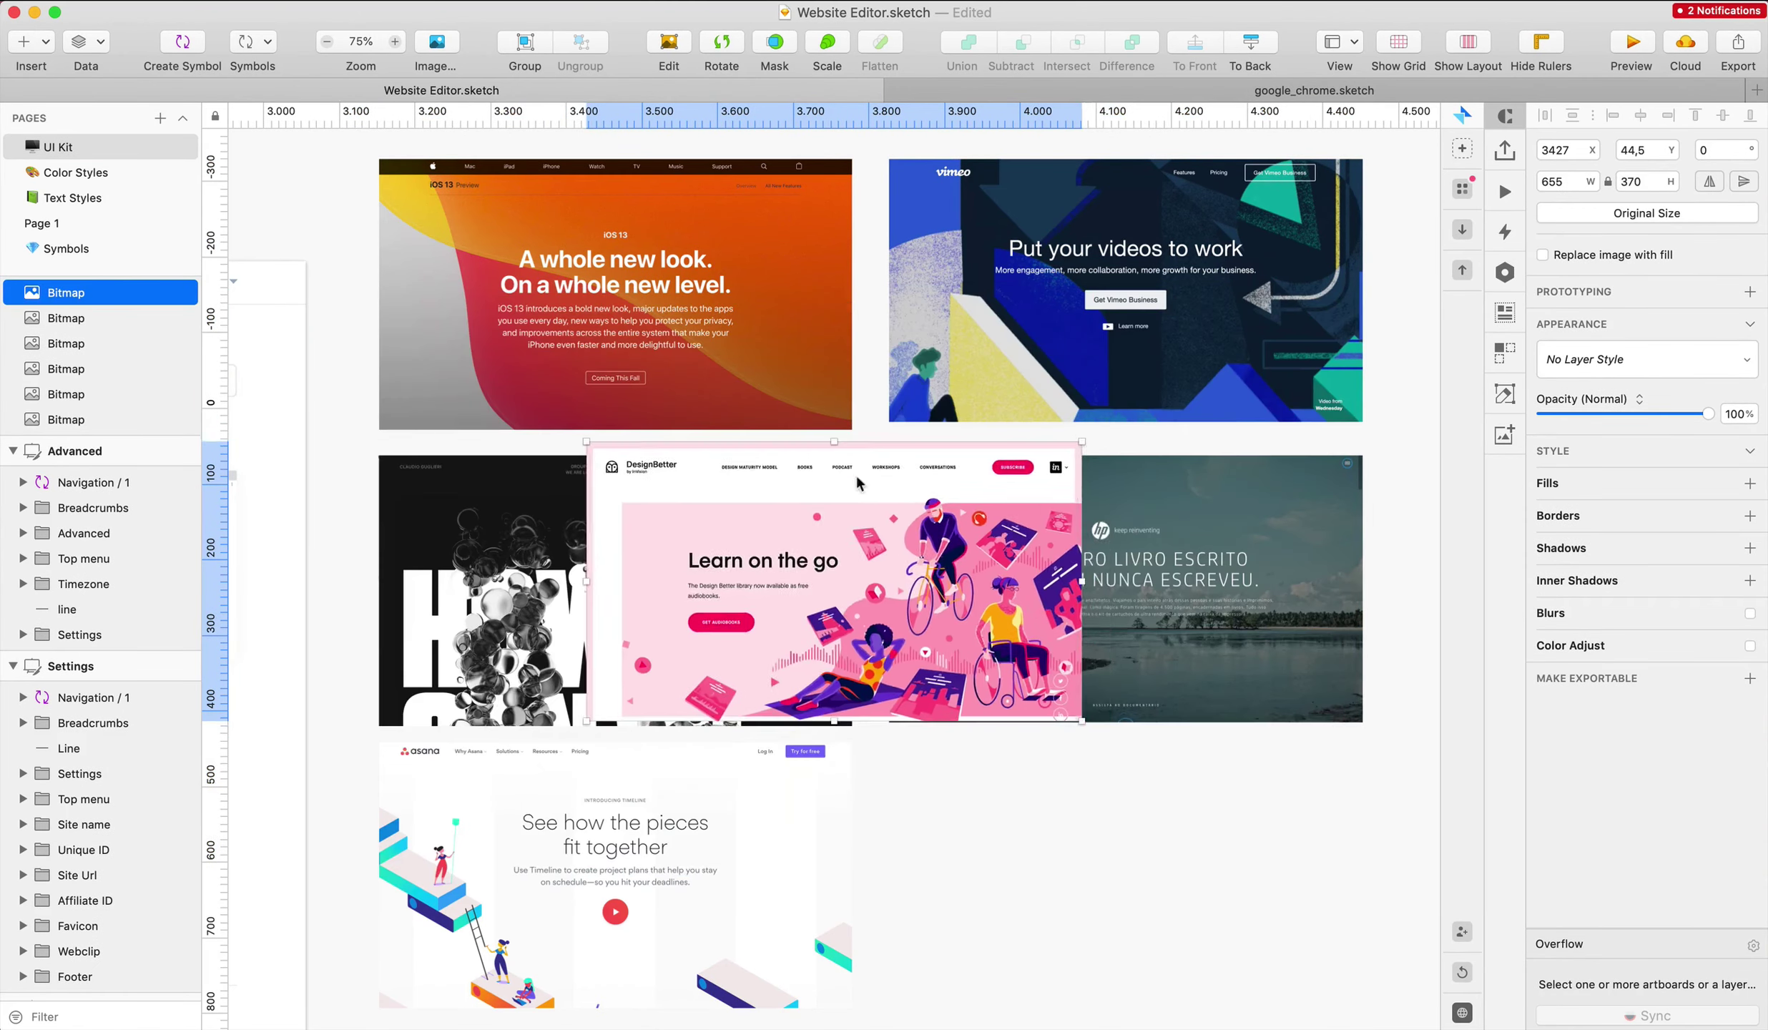
left_click_drag(844, 476, 1140, 780)
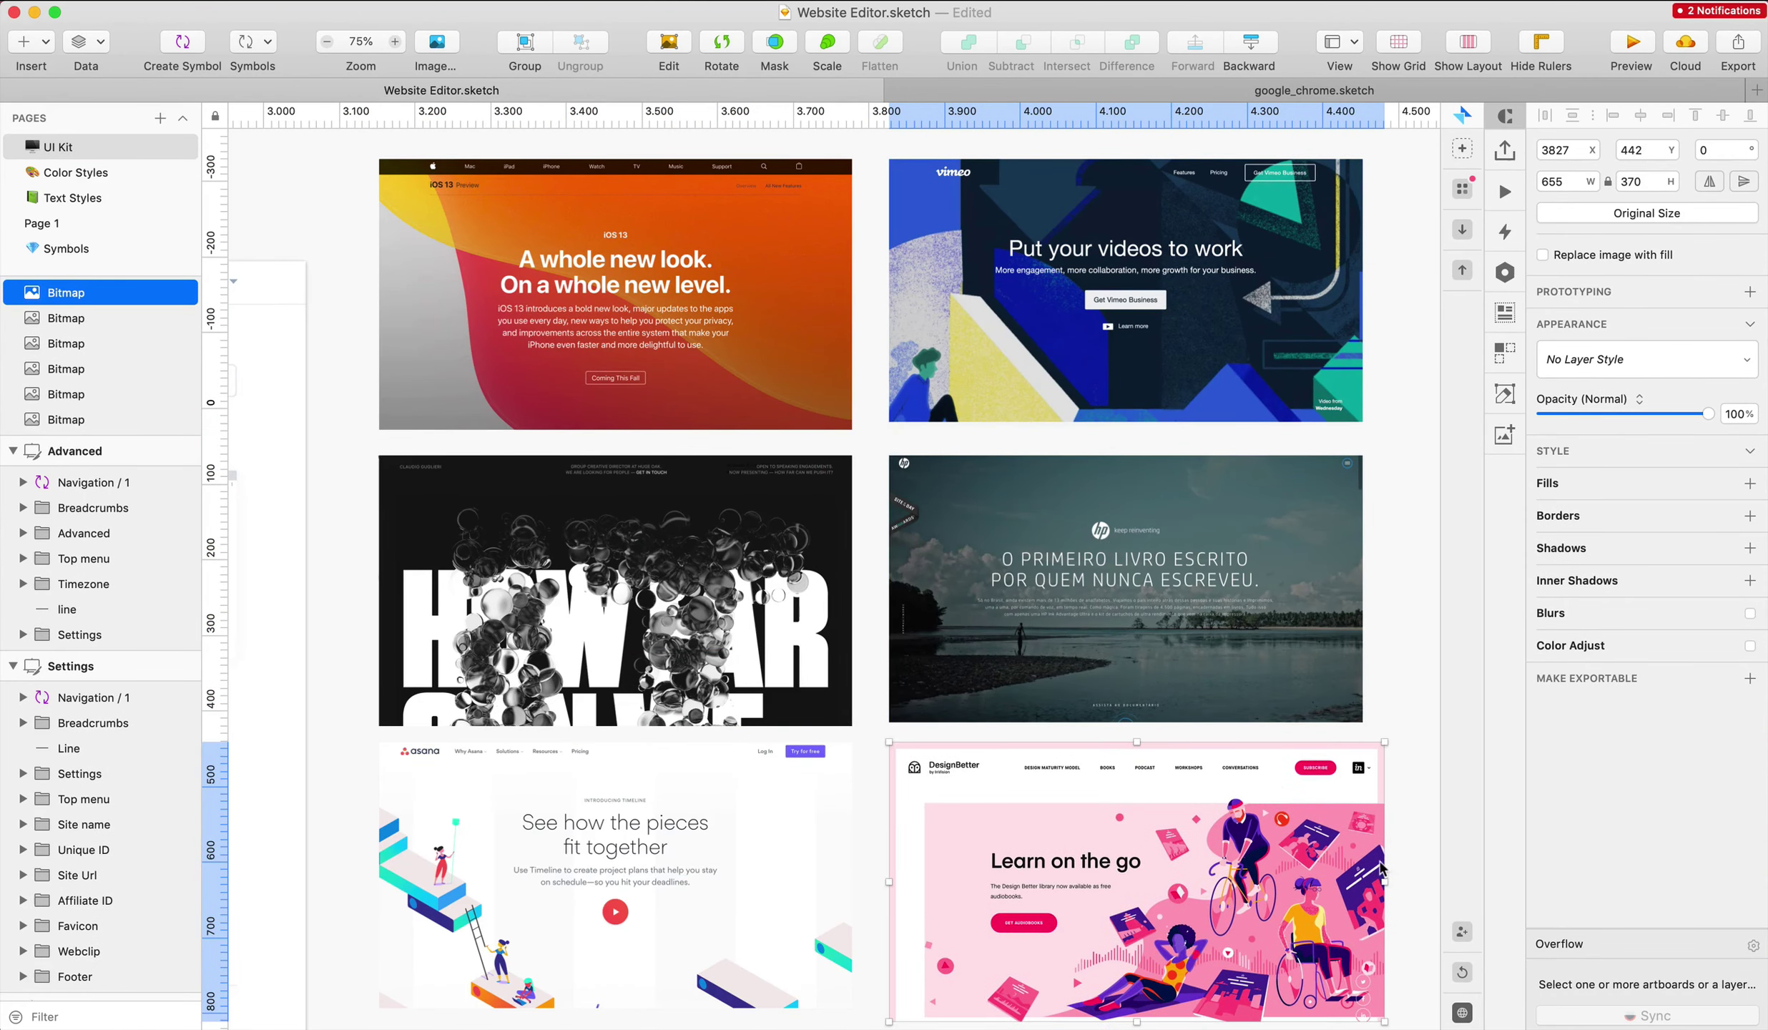
left_click_drag(1380, 879, 1363, 877)
Scale all six screenshots together to 393 wide each and move the set closer to the Websites artboard
scroll(719, 367, "down", 2)
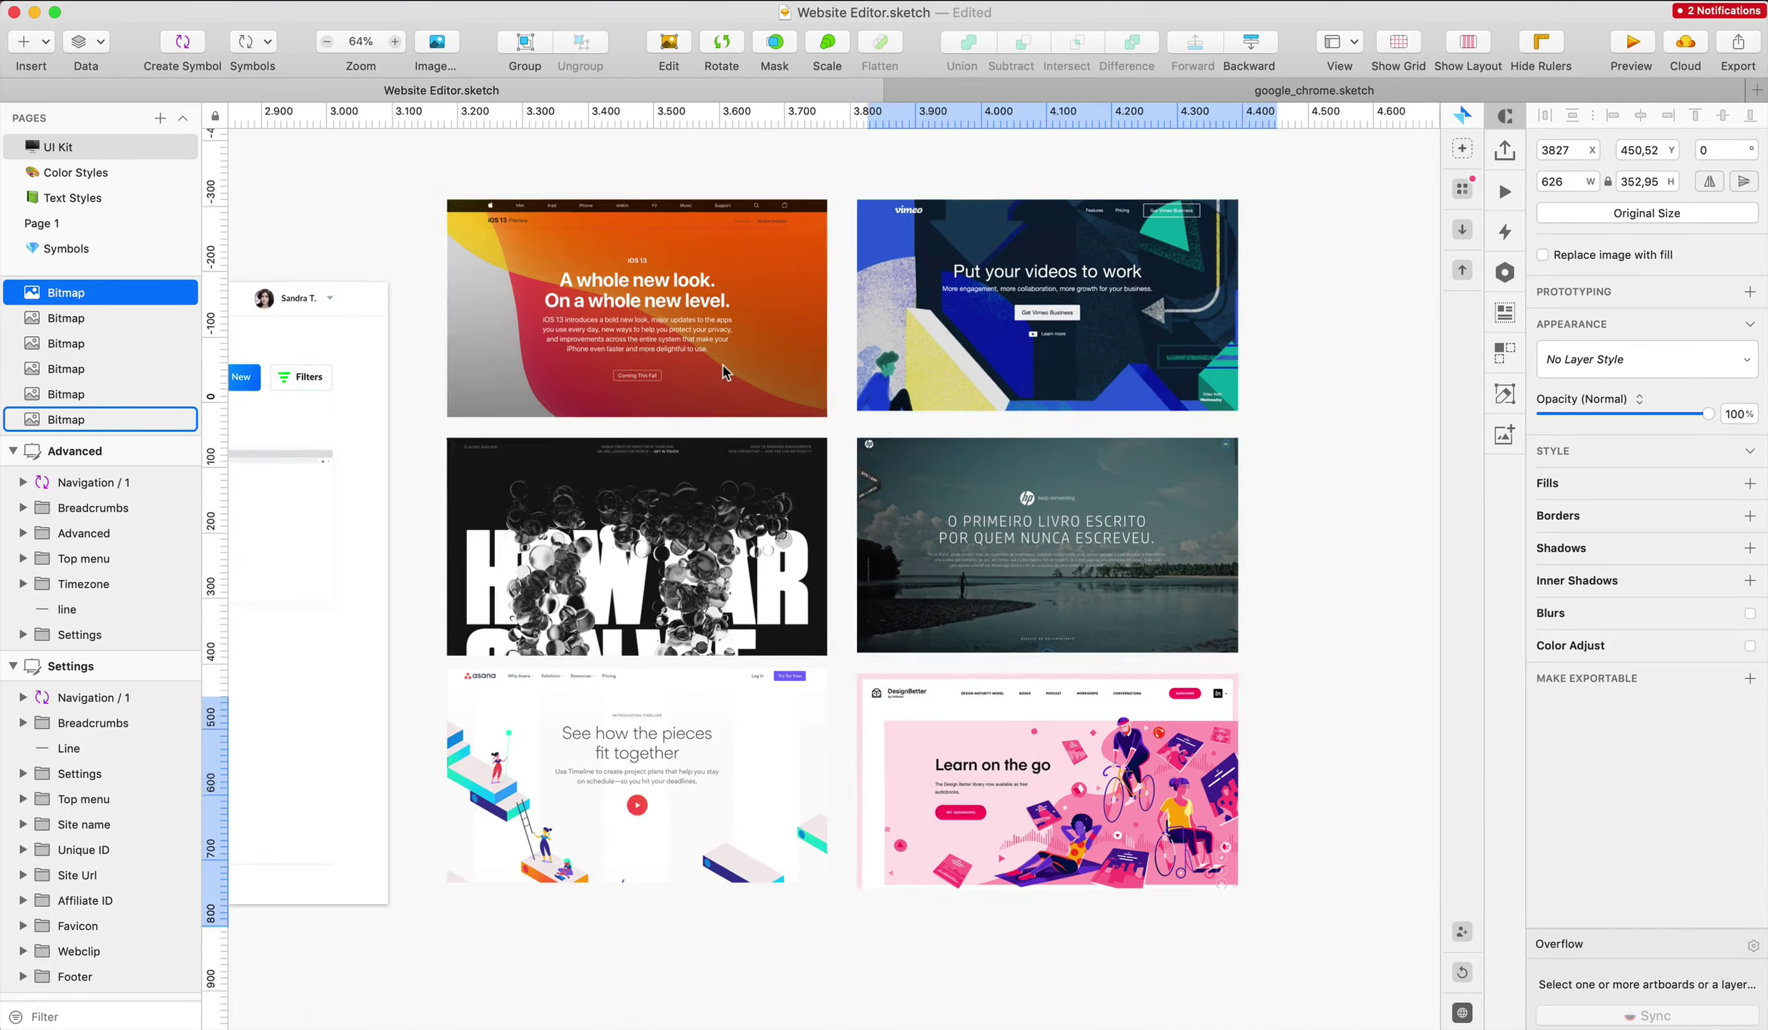
scroll(723, 363, "down", 1)
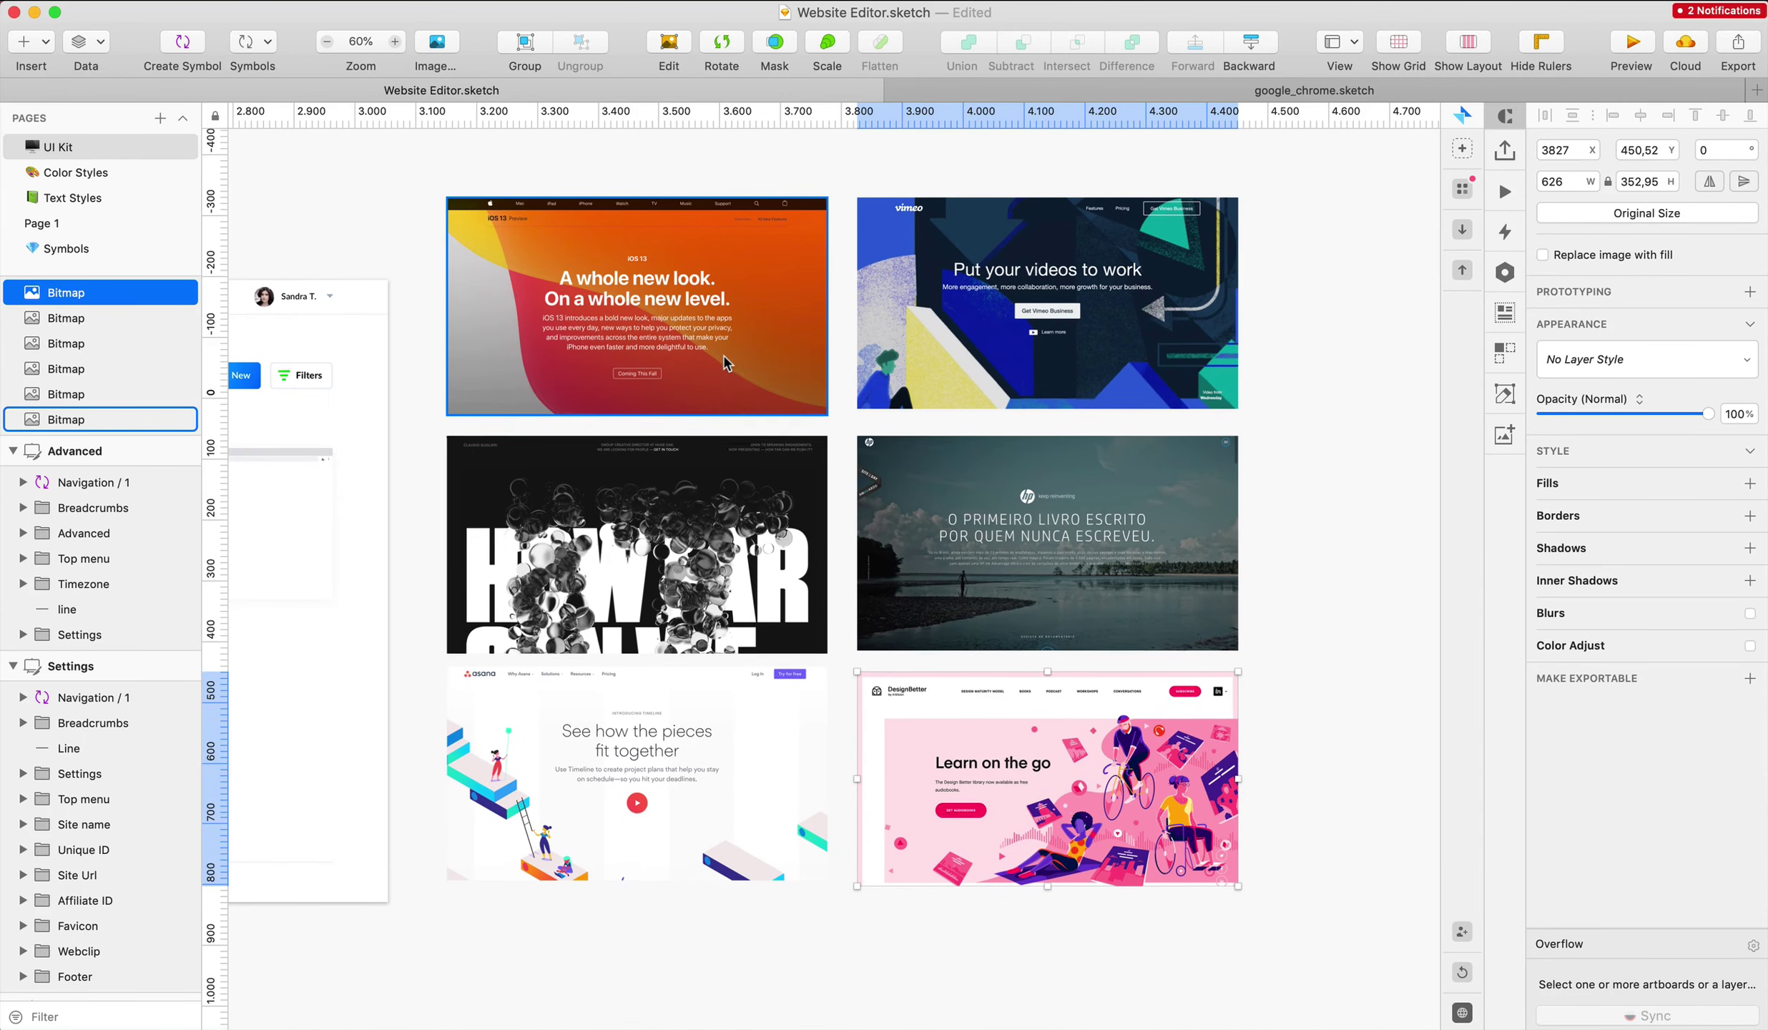
scroll(724, 363, "left", 6)
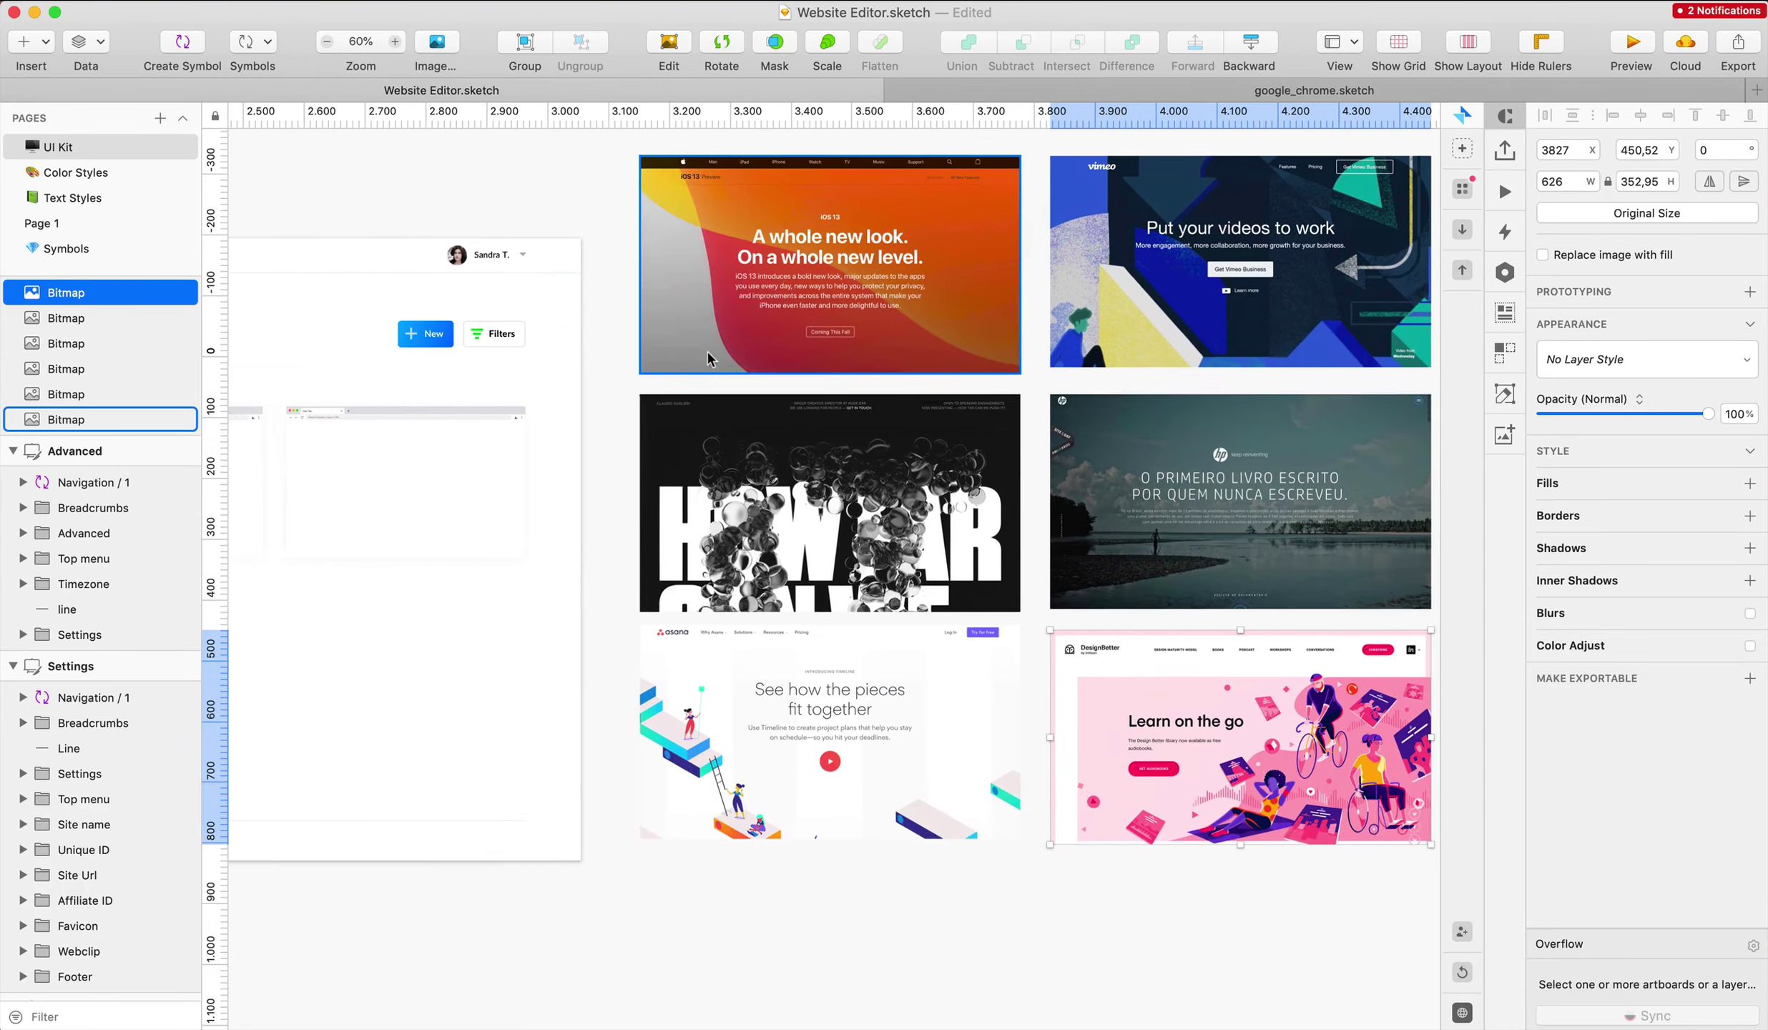
left_click_drag(888, 138, 1273, 892)
left_click_drag(657, 221, 825, 332)
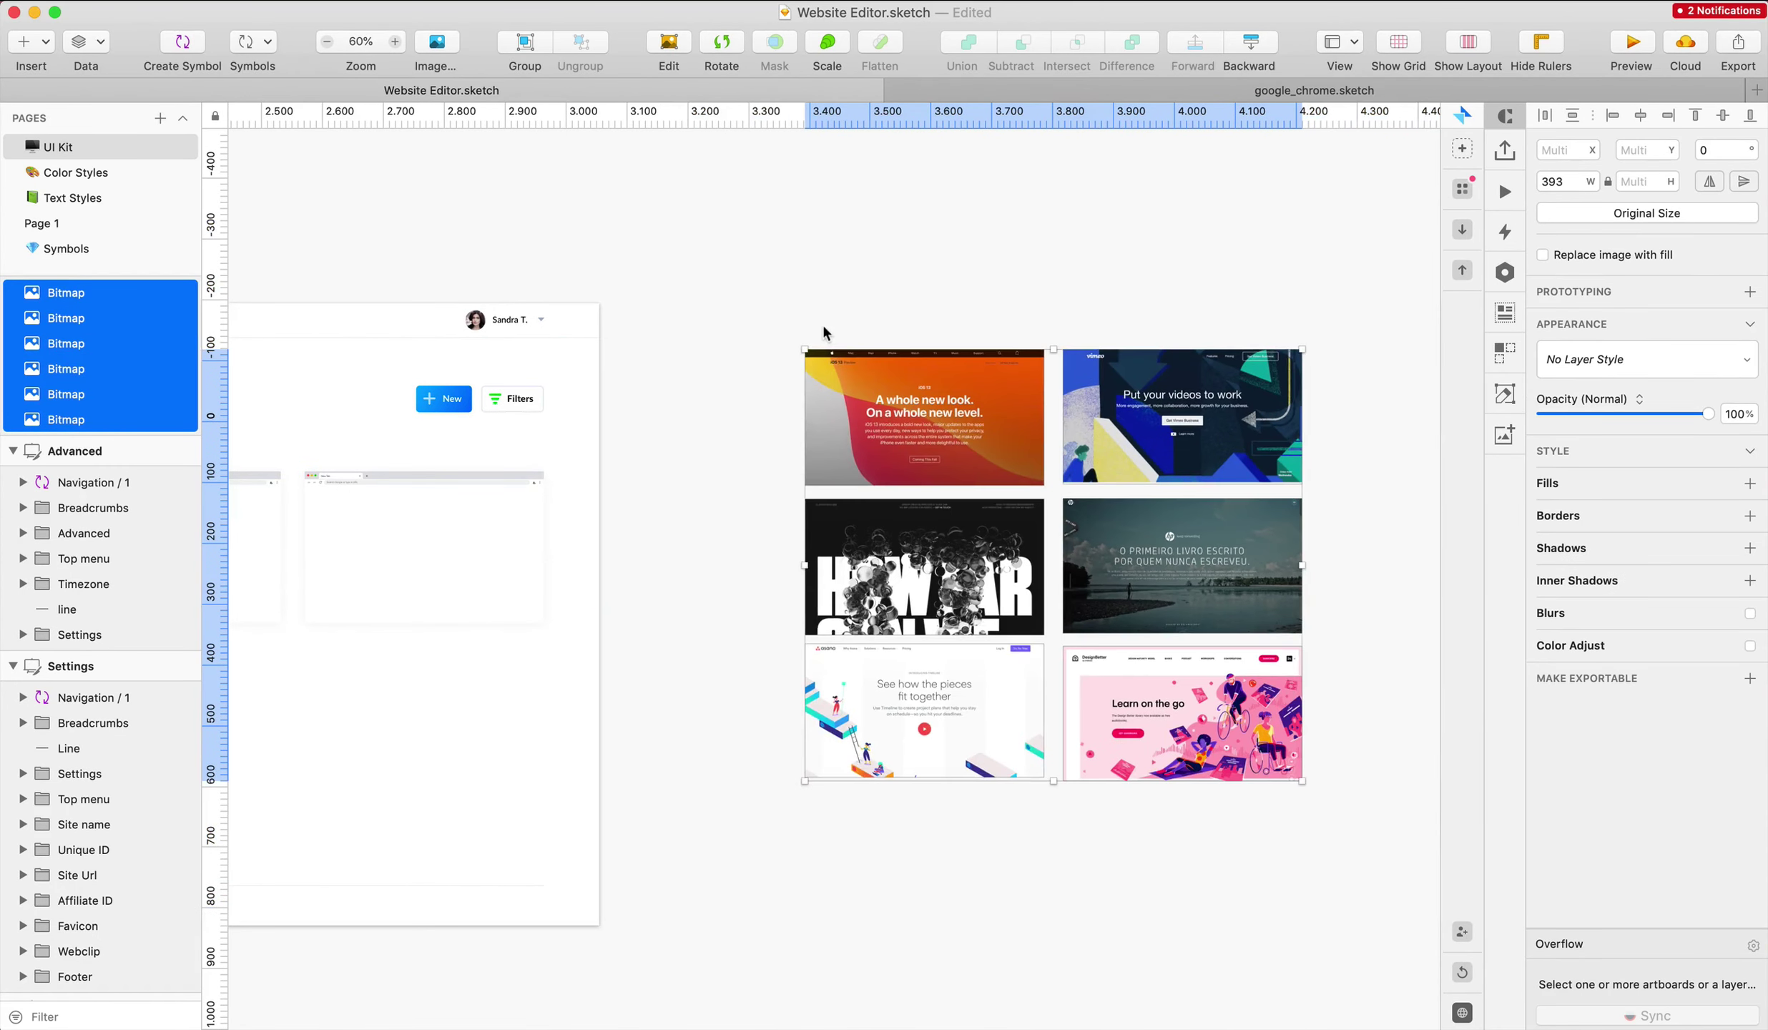
scroll(825, 332, "left", 10)
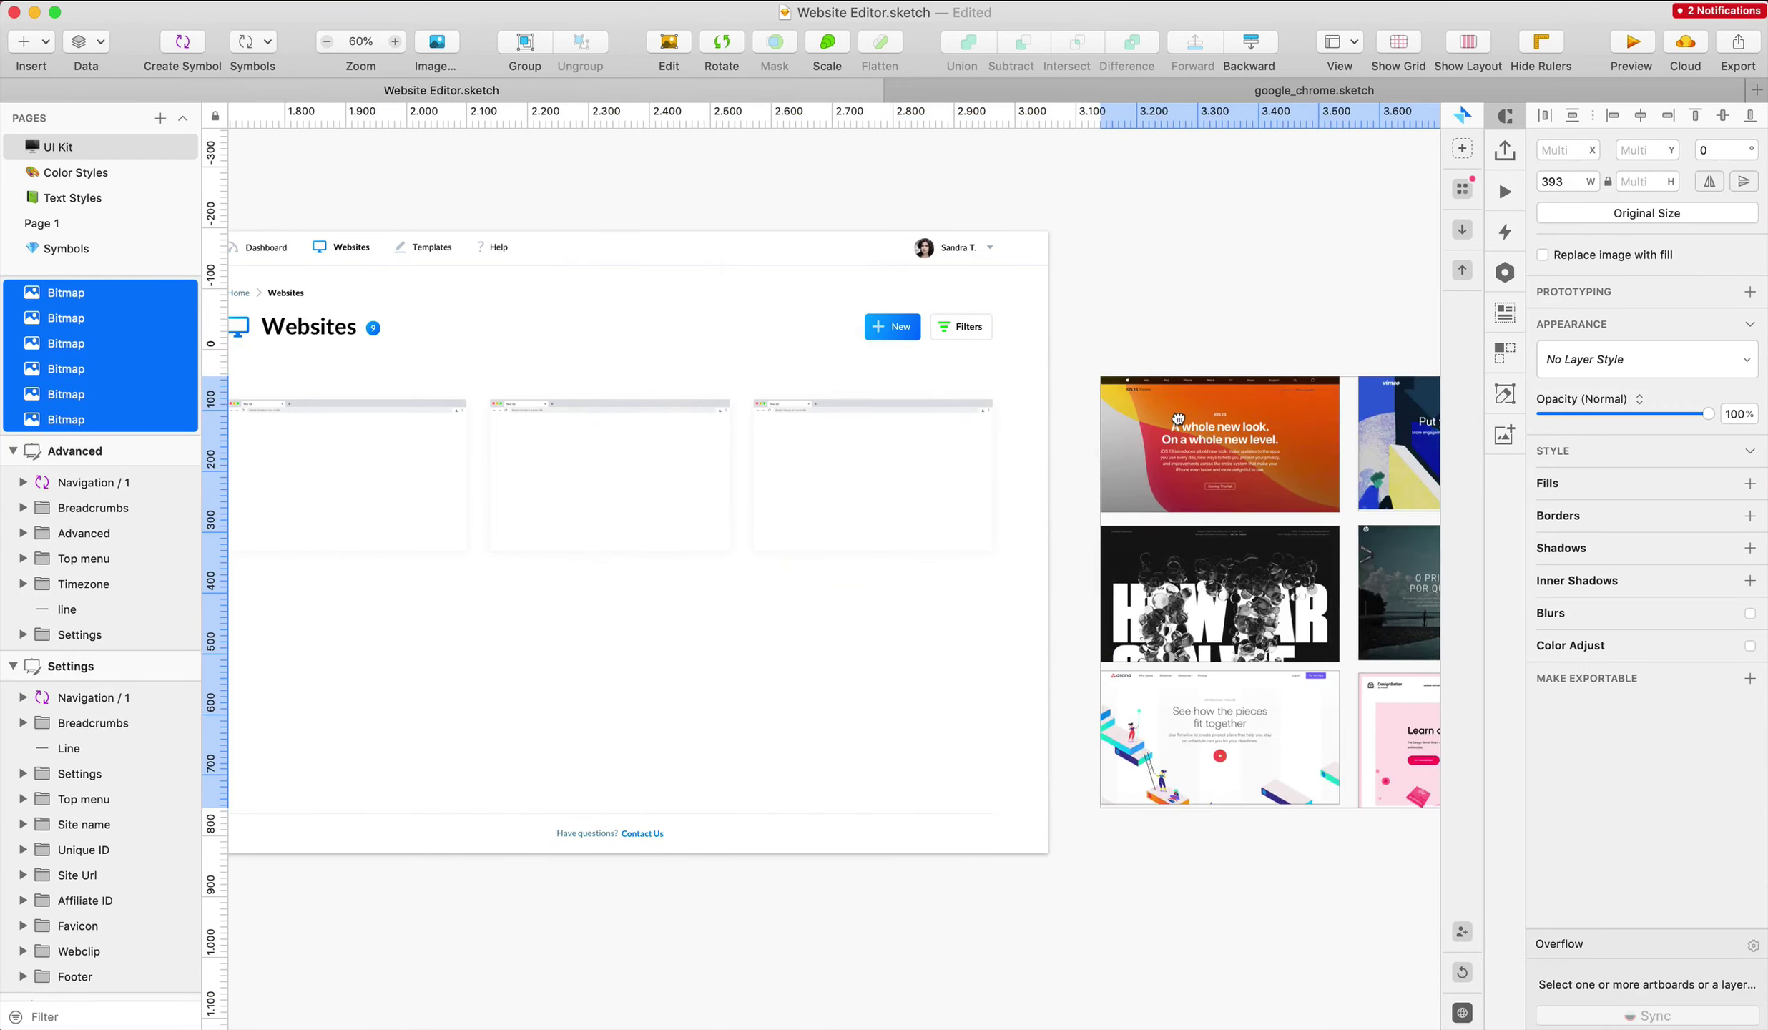
scroll(331, 353, "left", 6)
scroll(323, 360, "left", 10)
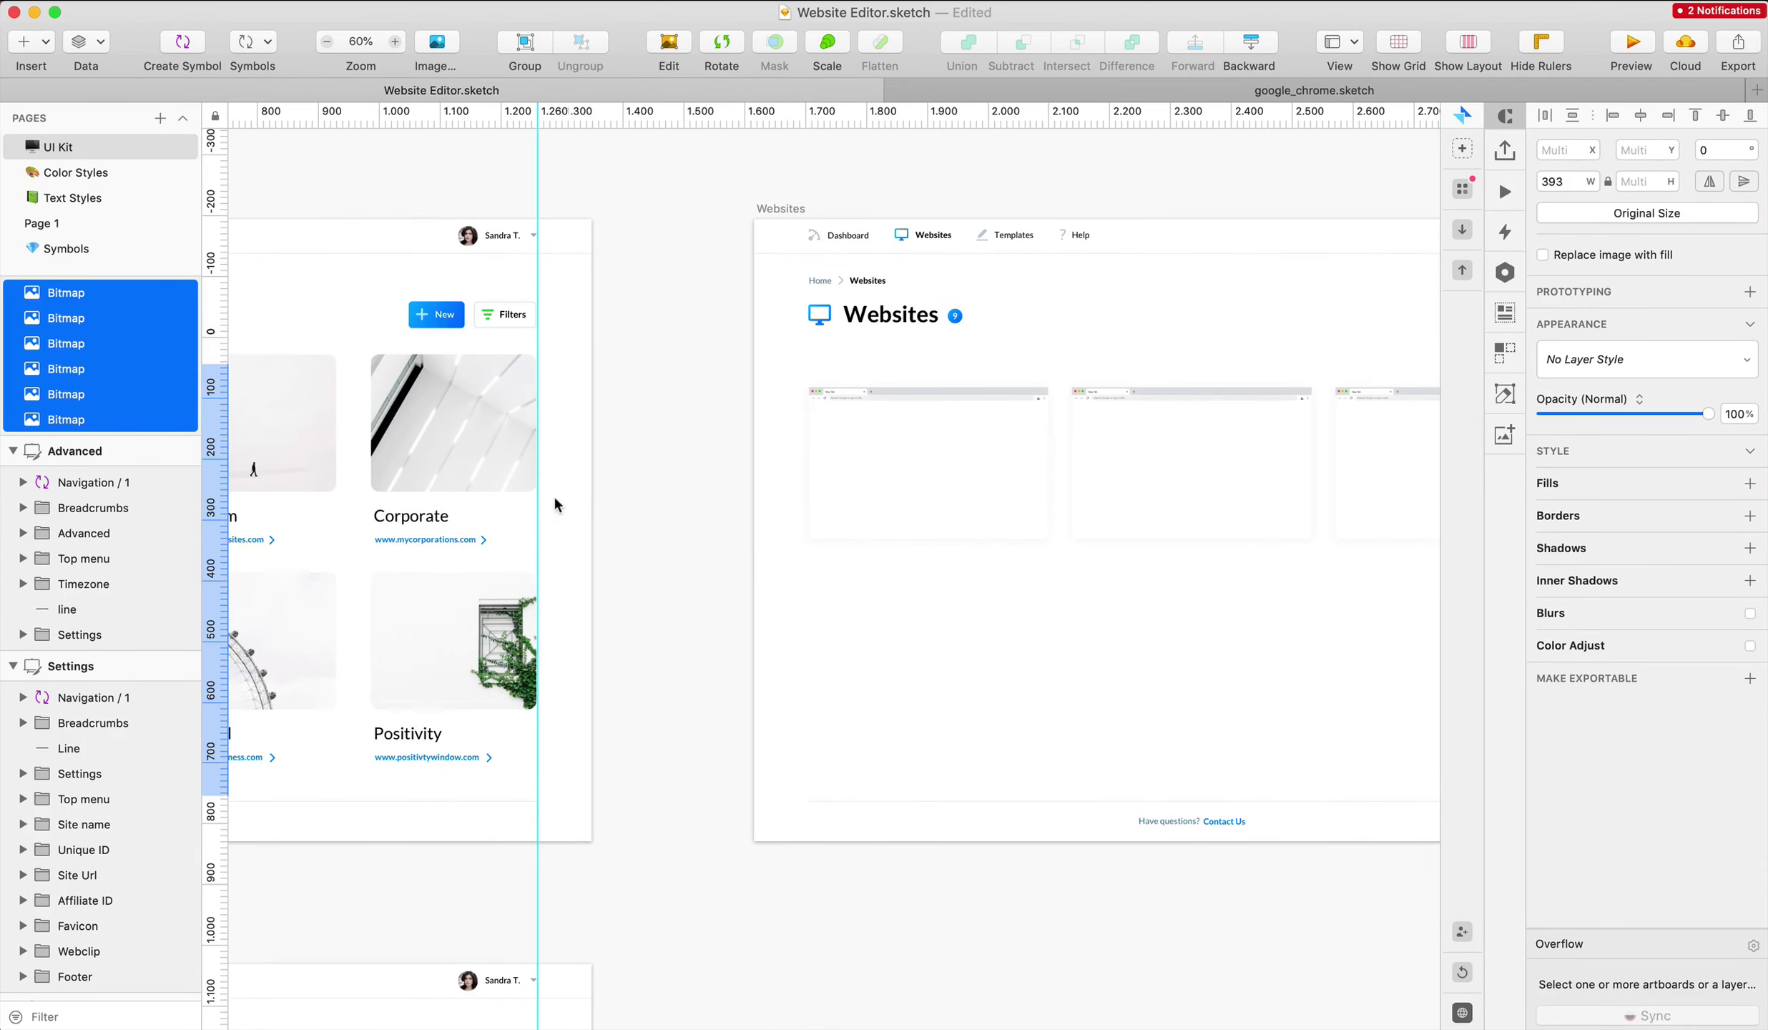
left_click_drag(374, 555, 373, 555)
key("super+c")
scroll(994, 497, "right", 5)
left_click(710, 466)
key("super+v")
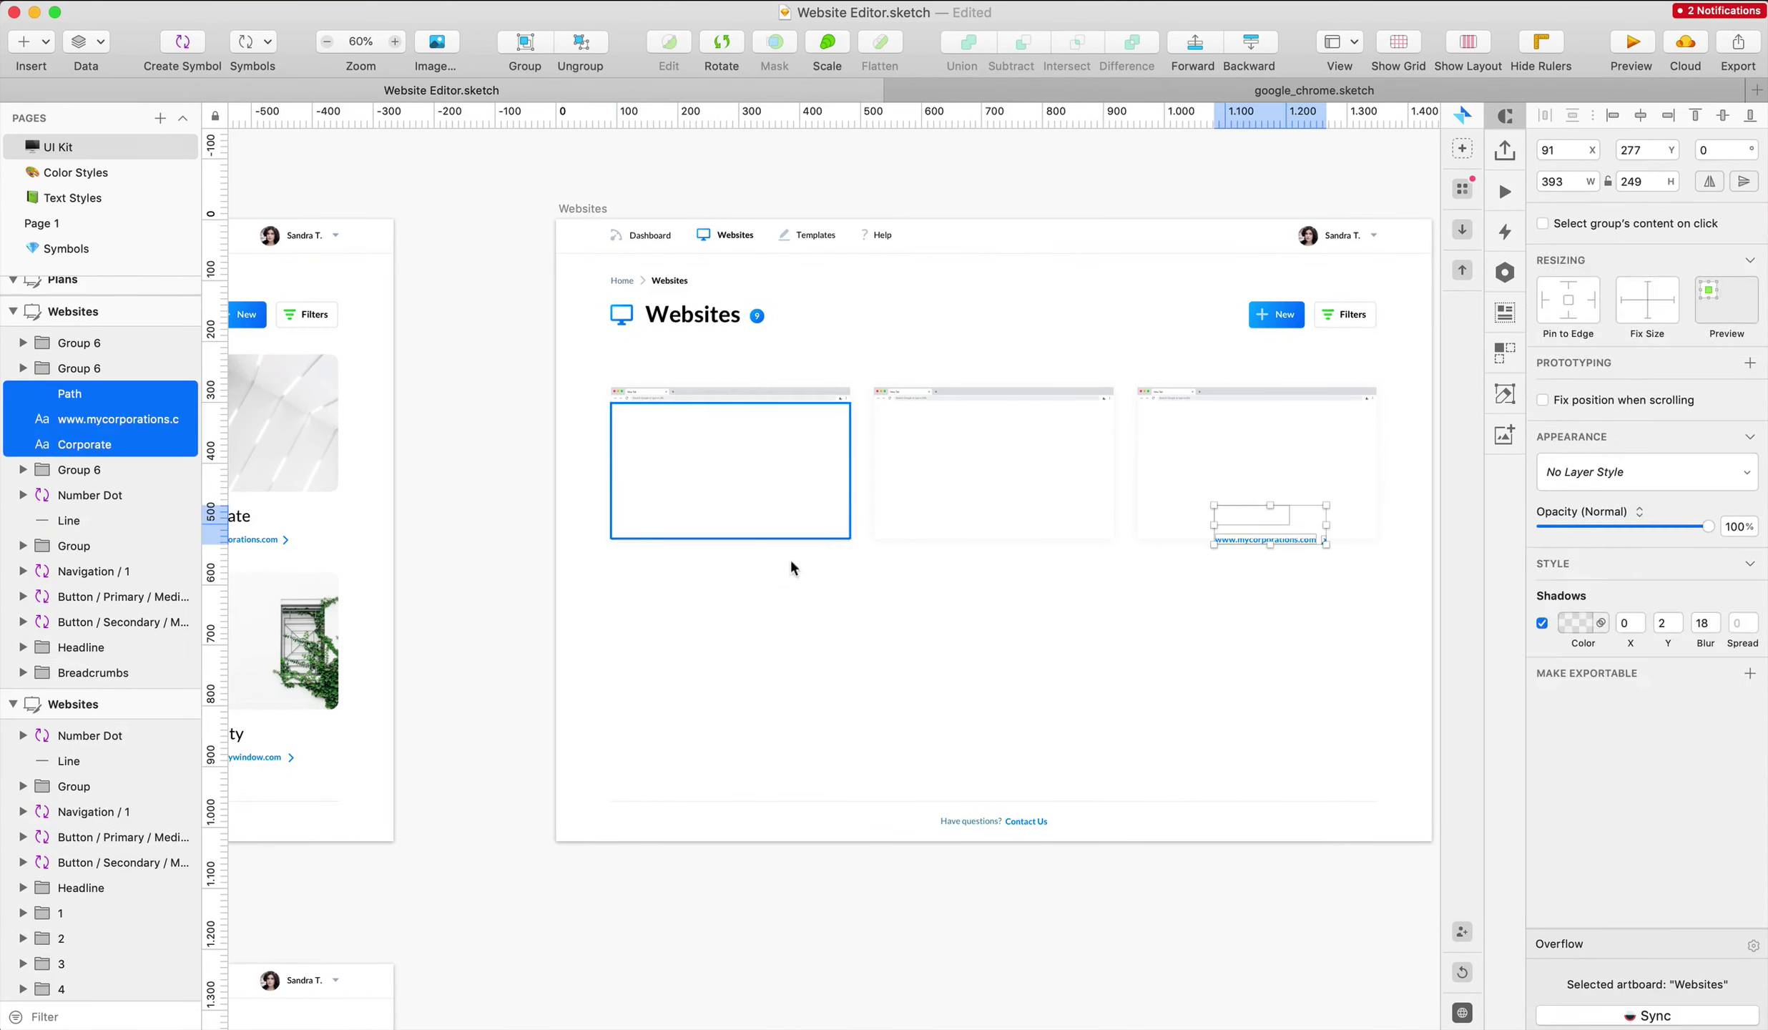
Position the pasted Corporate title and link just below the first browser mockup, flush with its left edge
left_click(1240, 514)
left_click_drag(1240, 513, 945, 586)
key("super+z")
left_click_drag(1354, 600, 1194, 495)
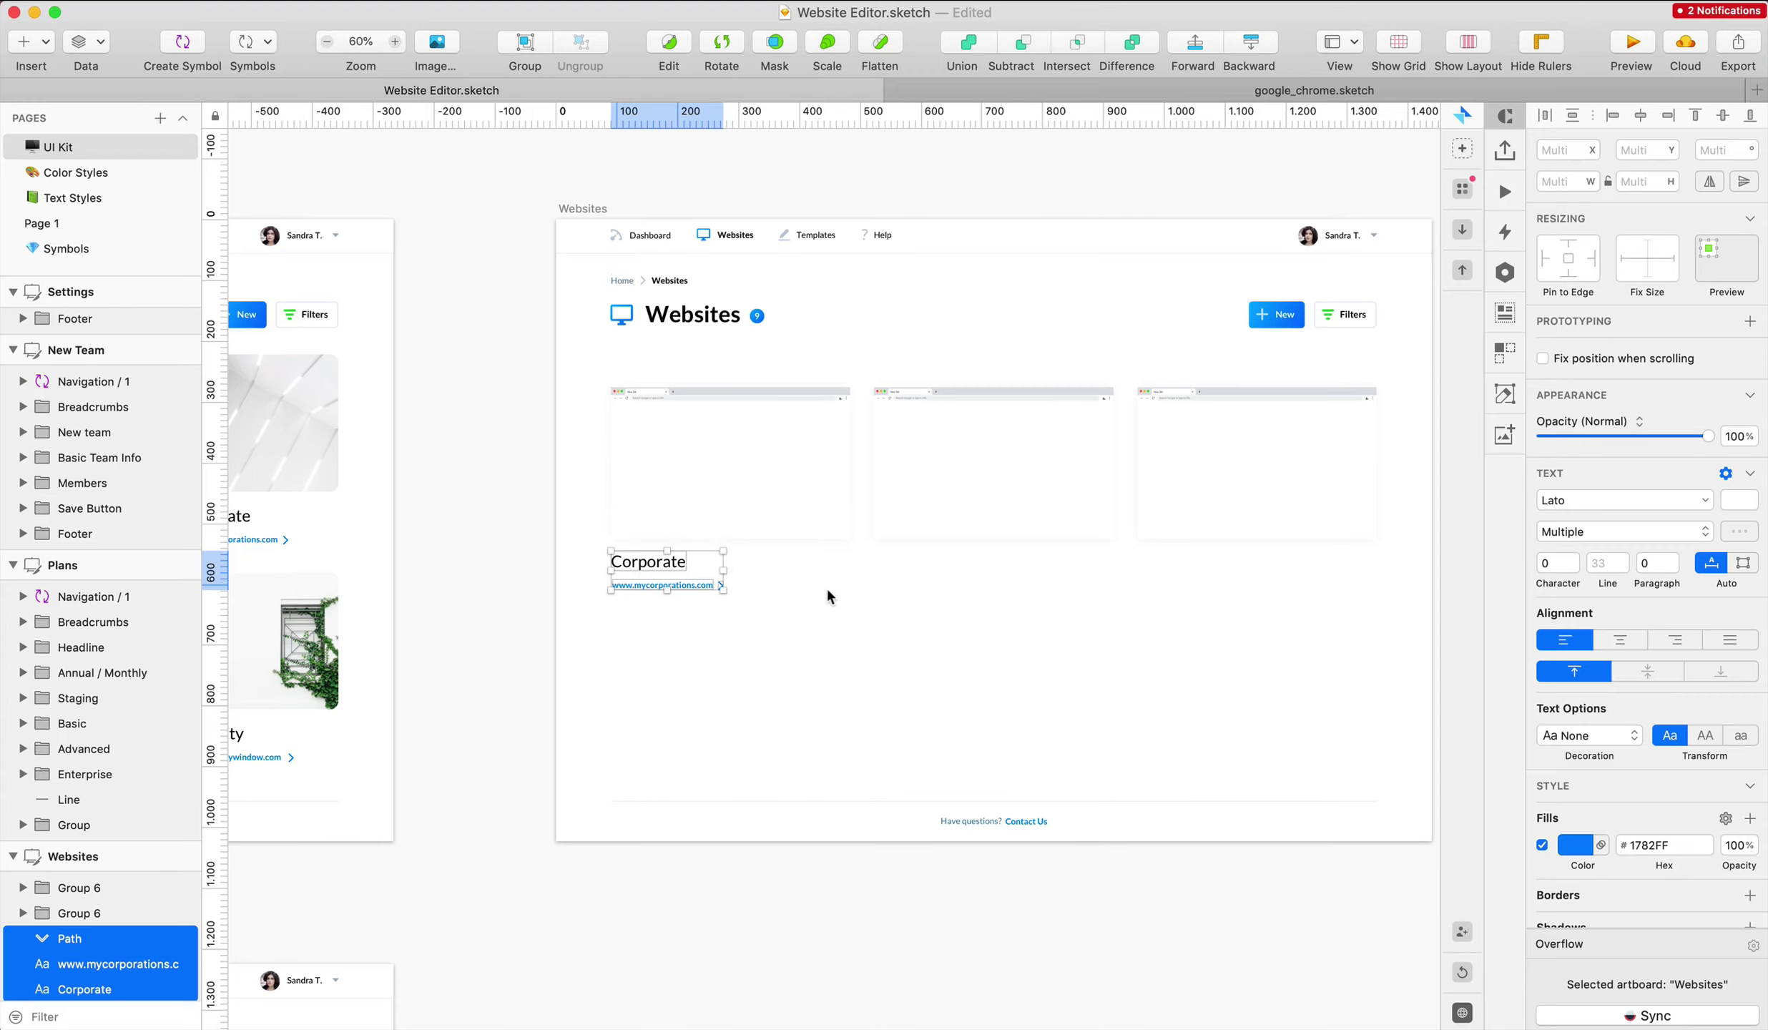
key("Down")
key("Down")
key("Down")
key("Down")
left_click(789, 586)
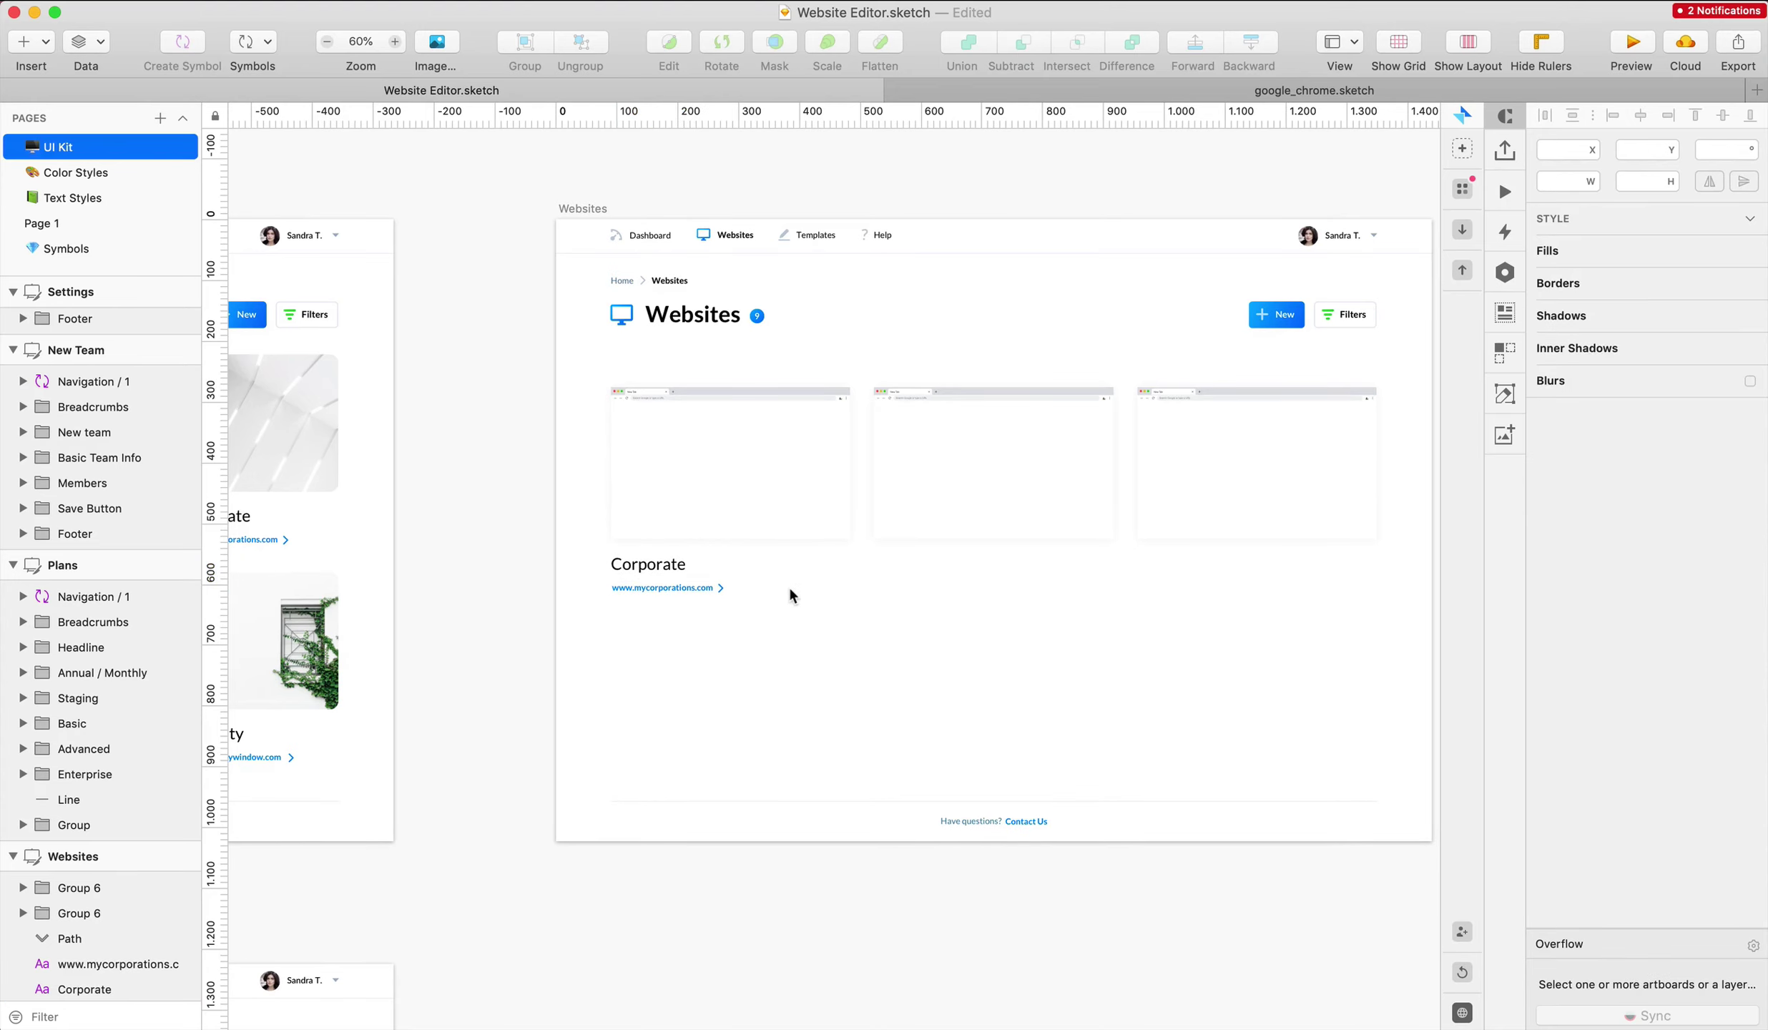
scroll(788, 586, "up", 3)
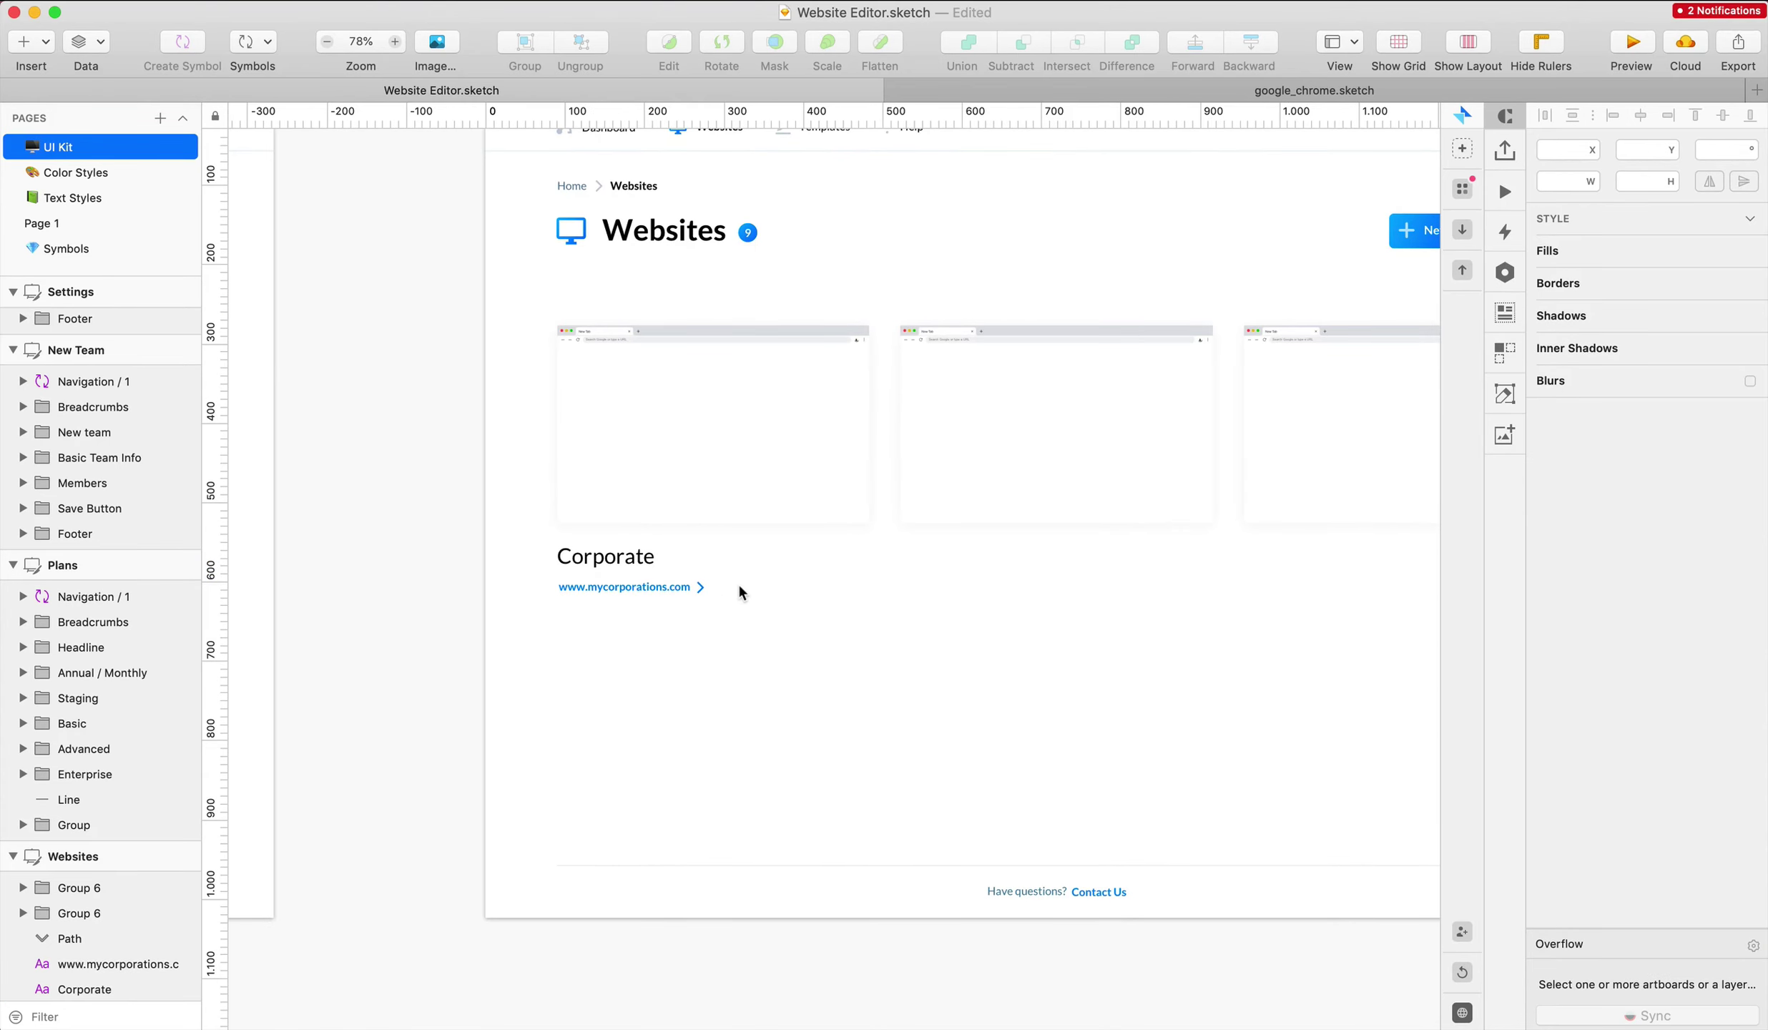
key("super+Tab")
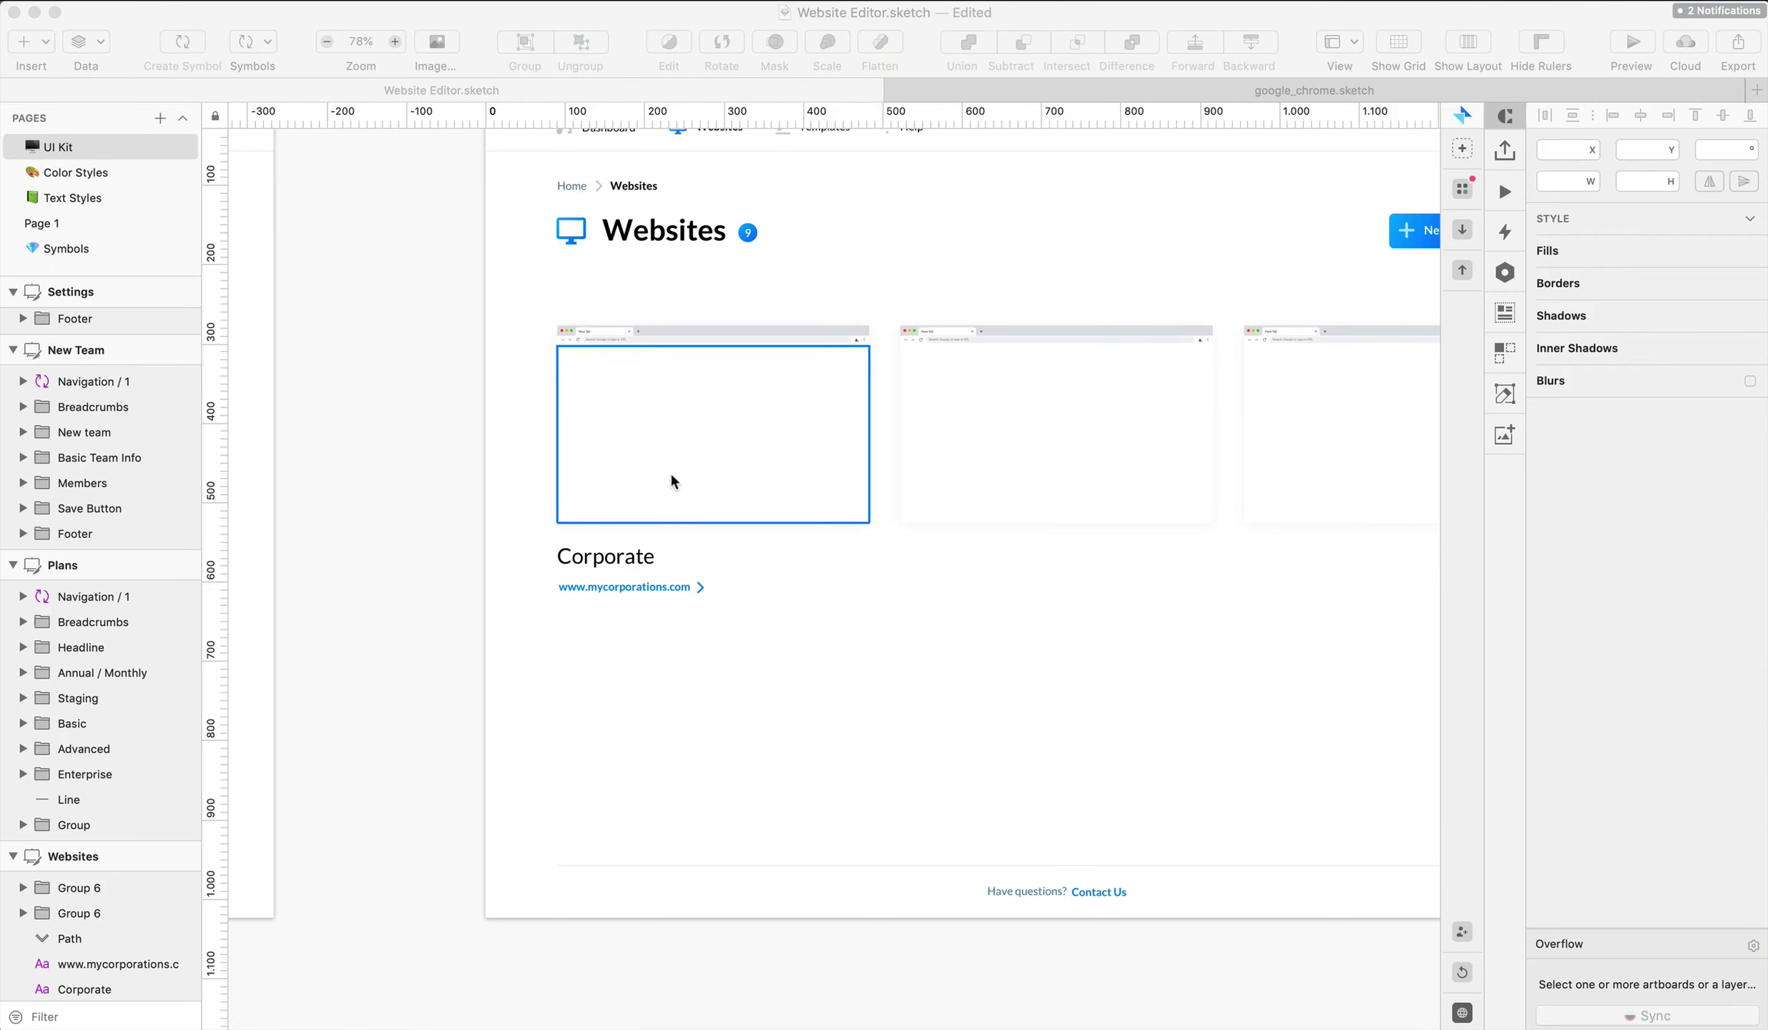
scroll(532, 541, "right", 3)
scroll(498, 539, "down", 1)
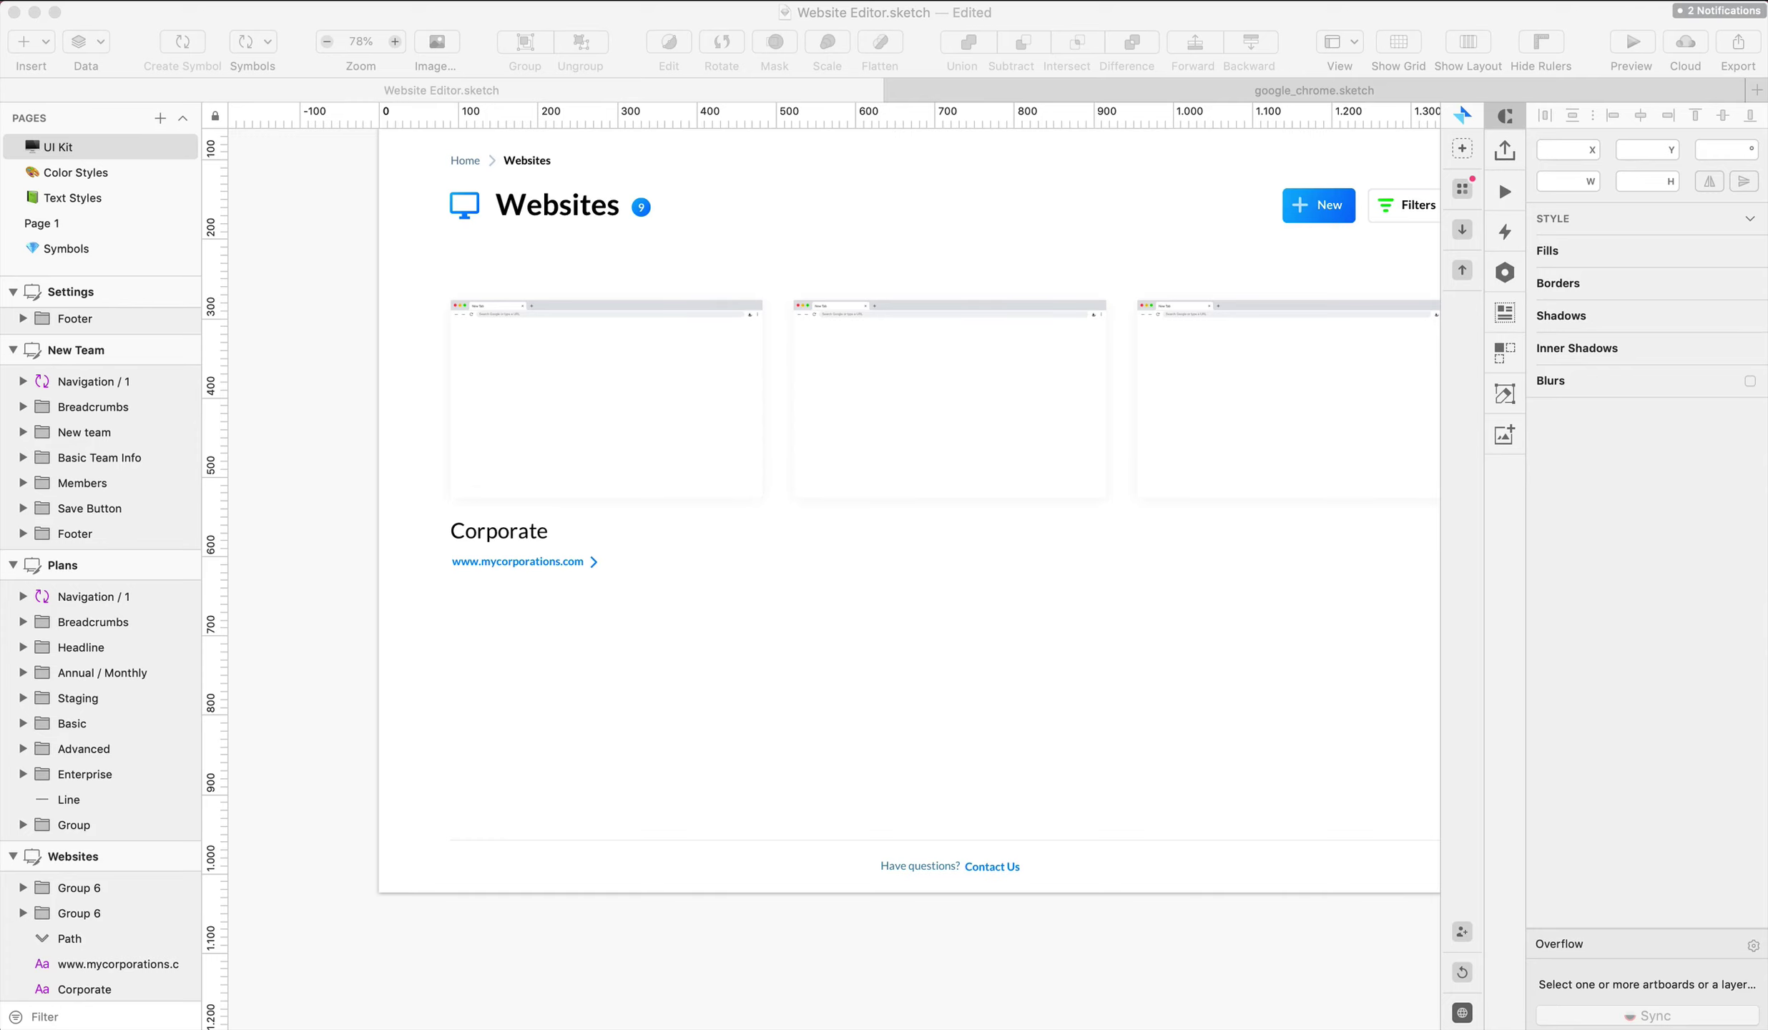
left_click(1191, 706)
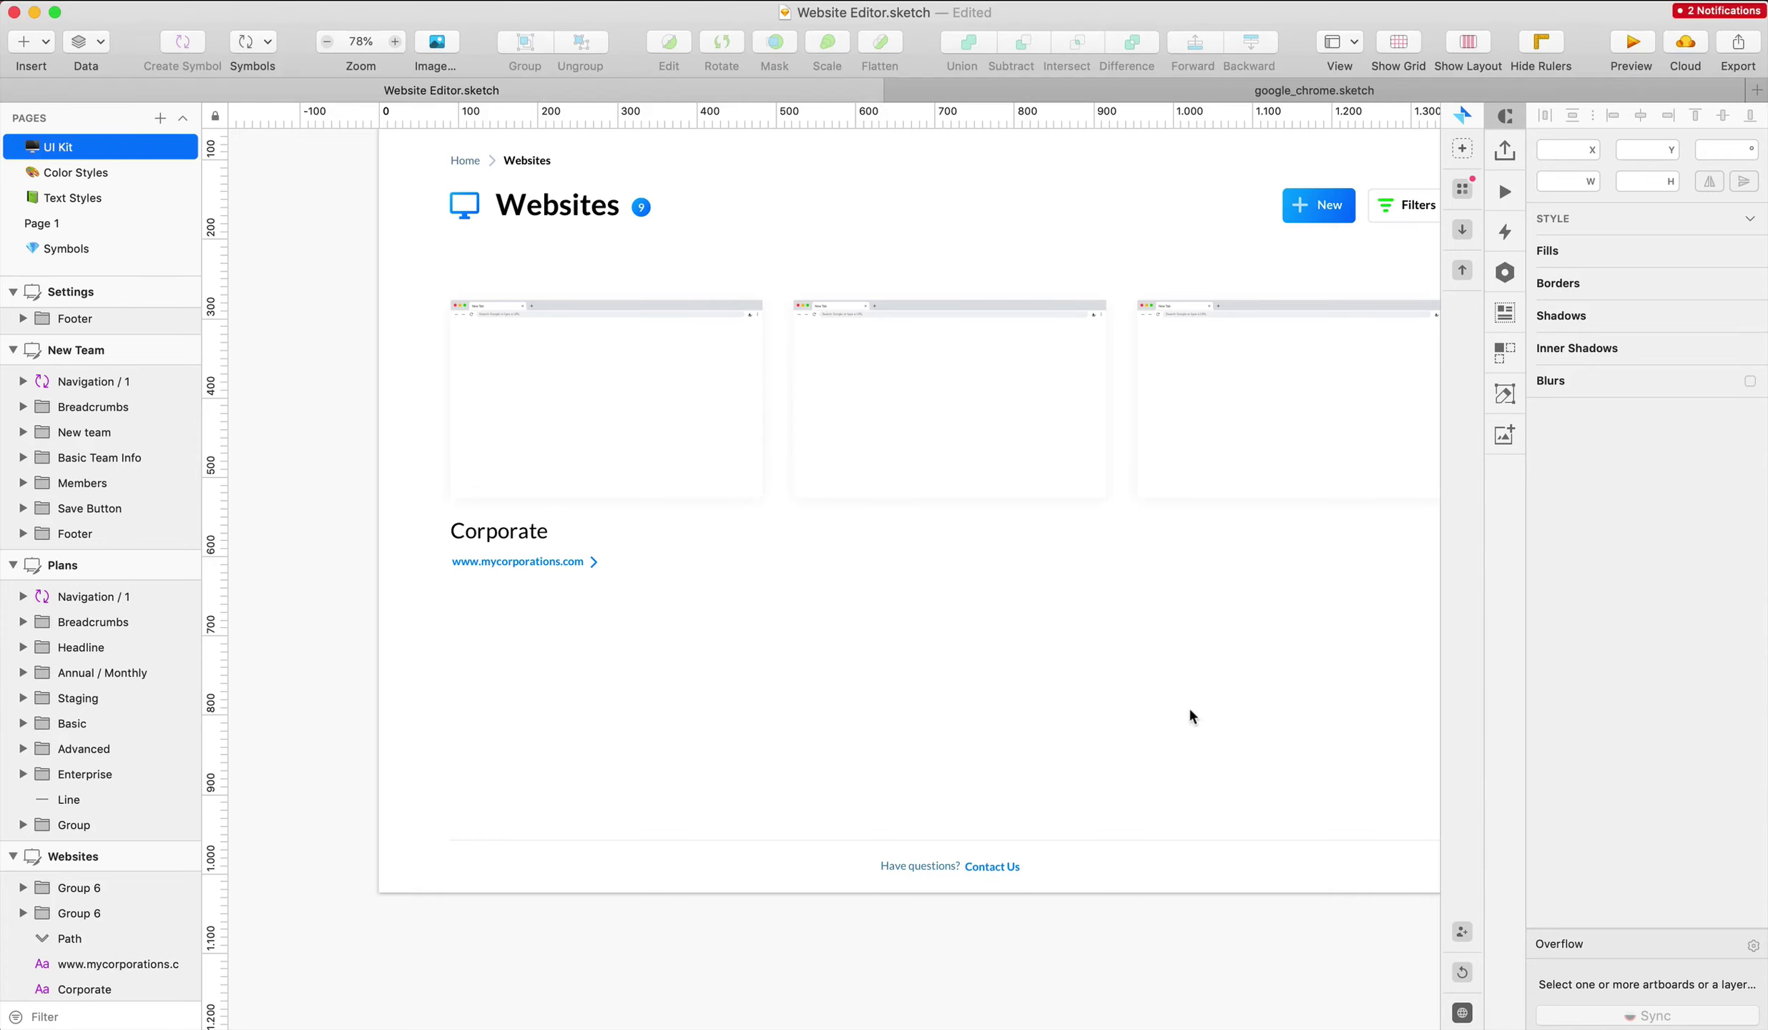
Move the Corporate title and its link out of the Websites artboard to the empty canvas just below it
scroll(894, 615, "up", 2)
left_click(506, 568)
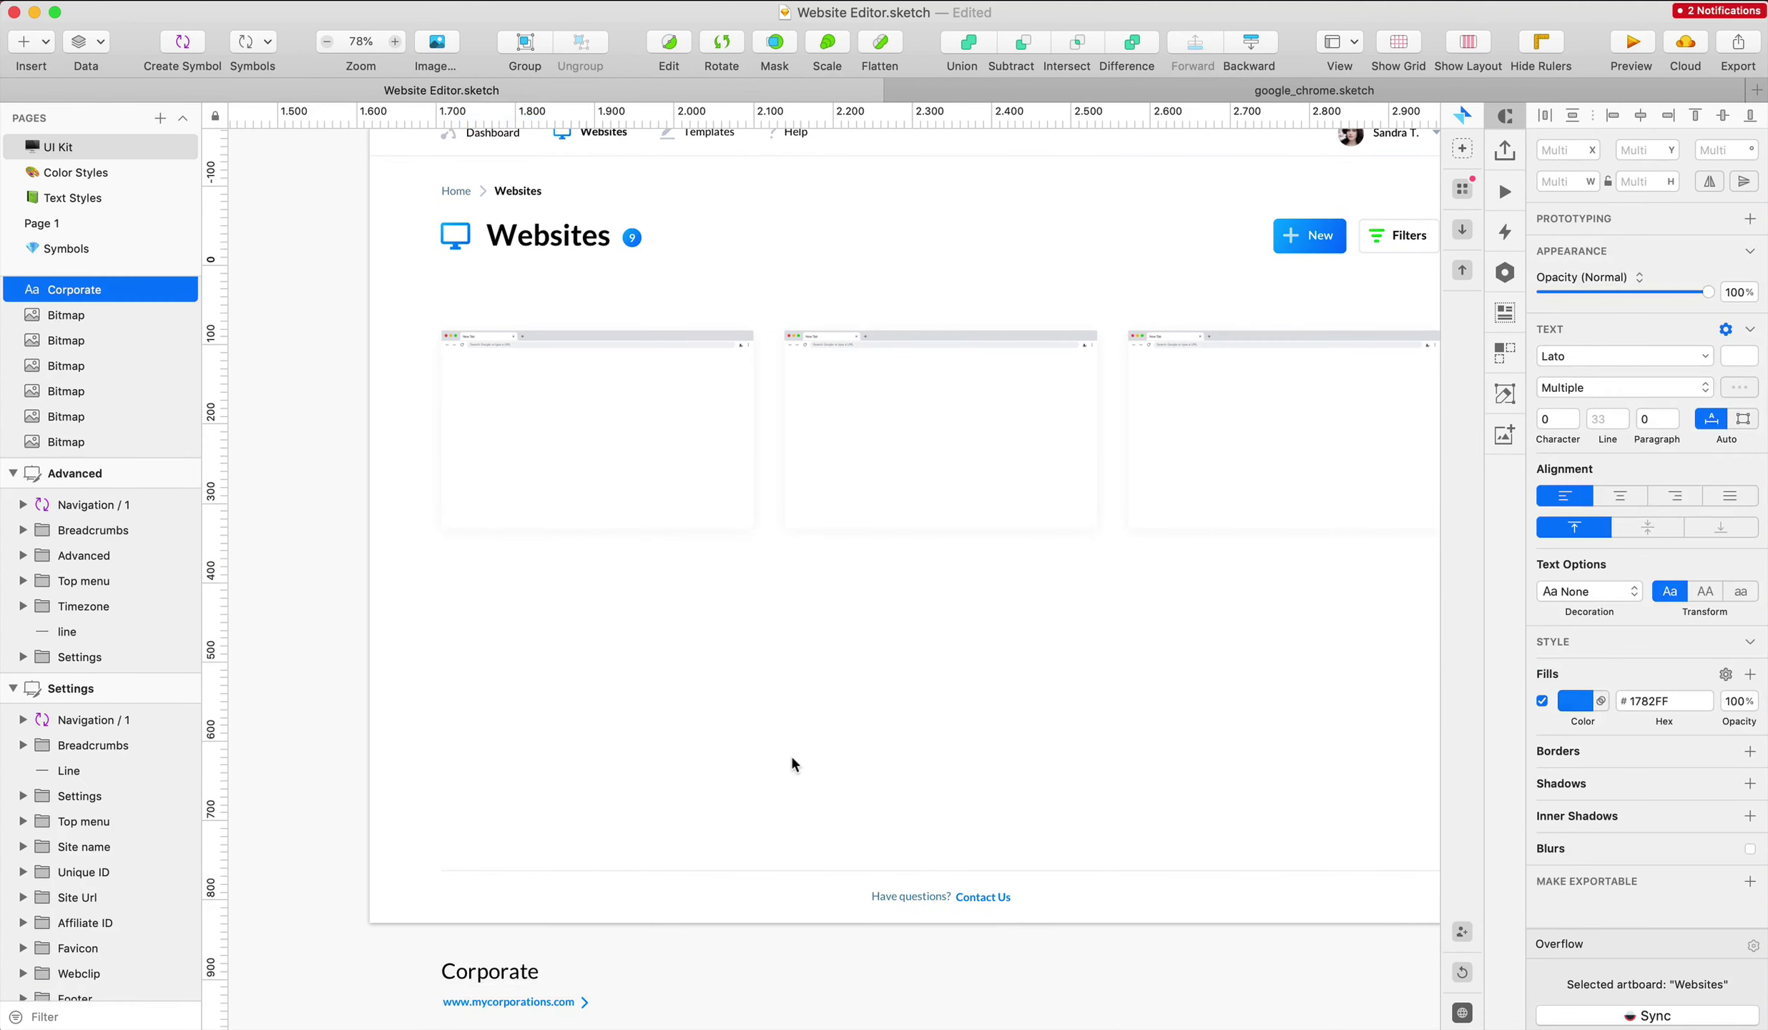
Duplicate the row of three browser mockups directly below the originals to form a second row
scroll(791, 753, "right", 3)
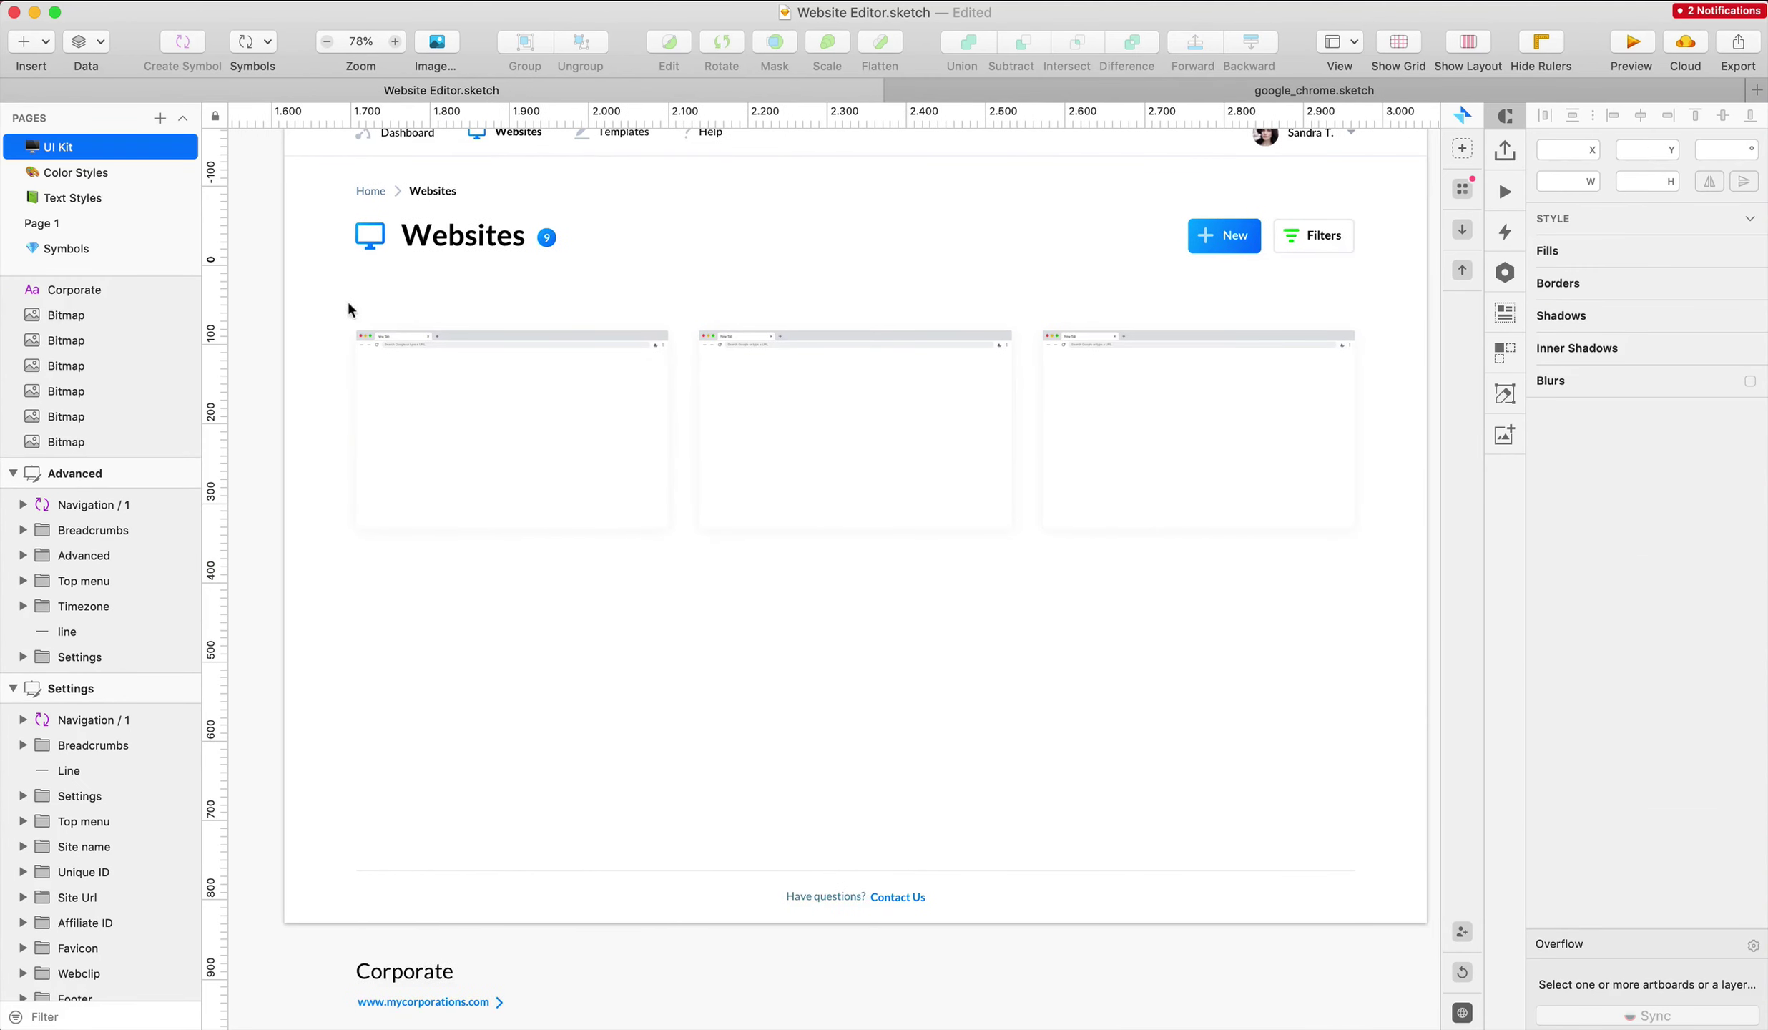
left_click_drag(351, 304, 1176, 705)
left_click(1199, 837)
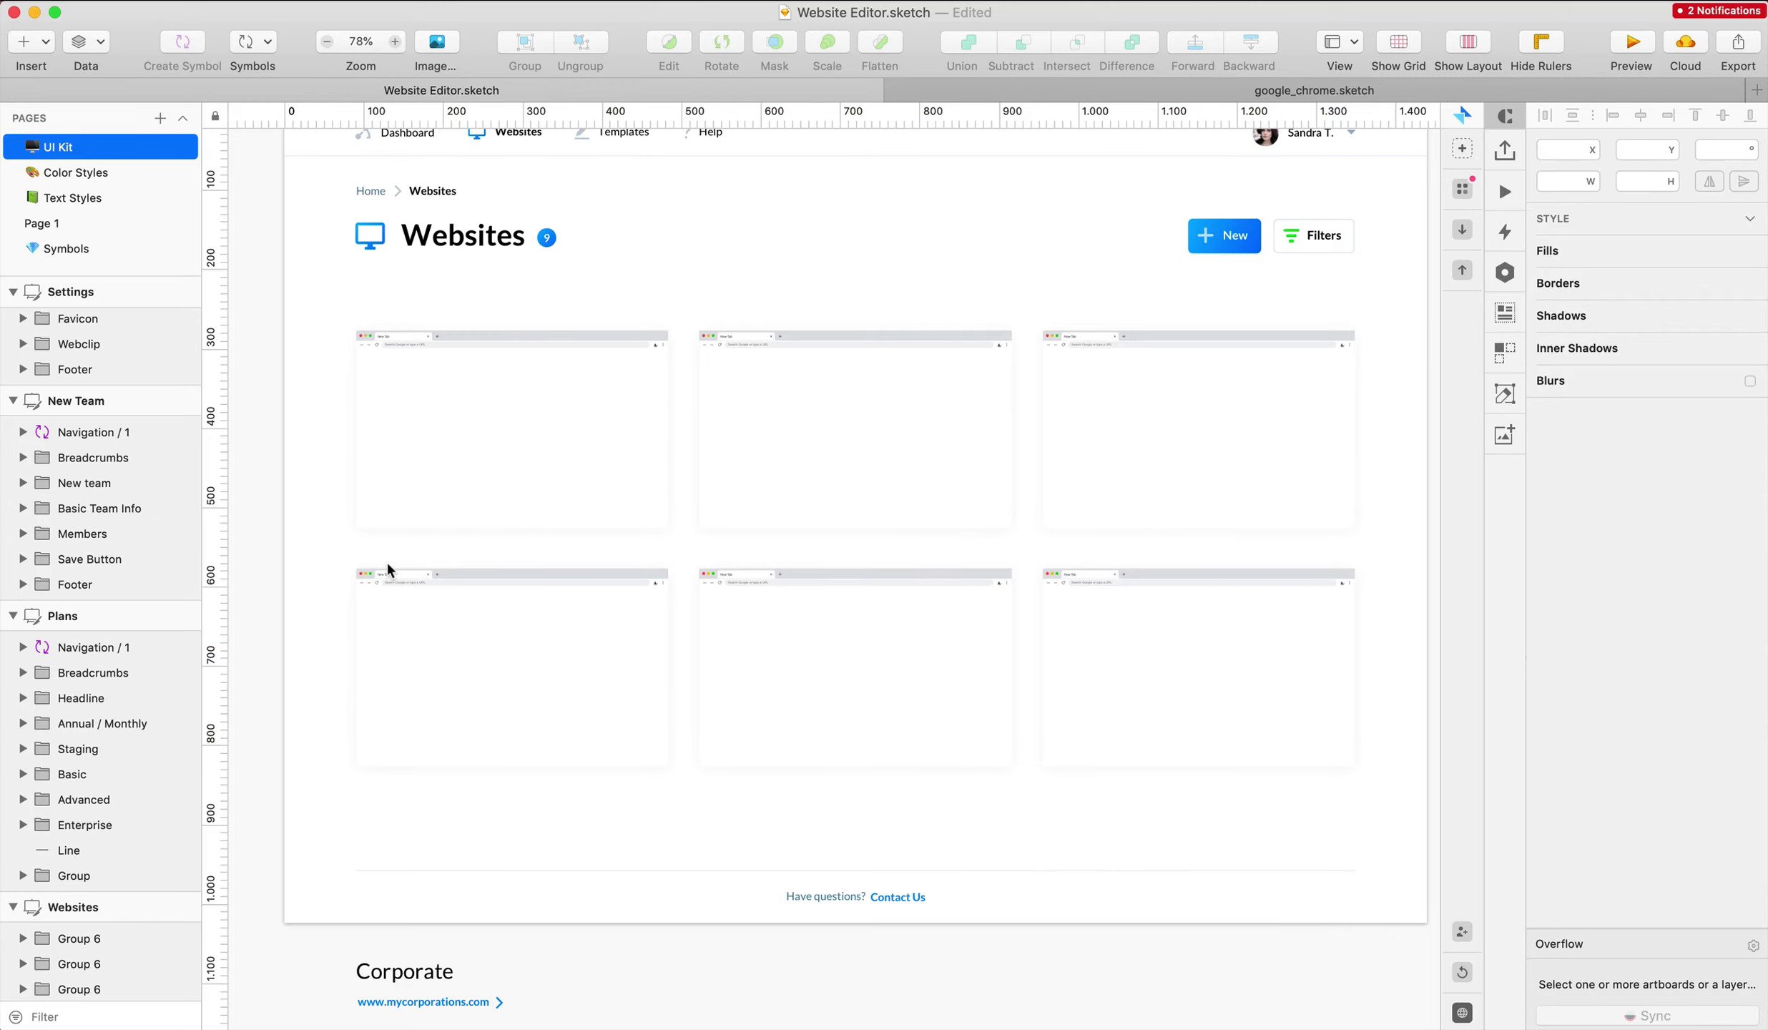
Examine the two-row grid of browser mockups with the interface hidden, and restore the interface
scroll(811, 552, "up", 2)
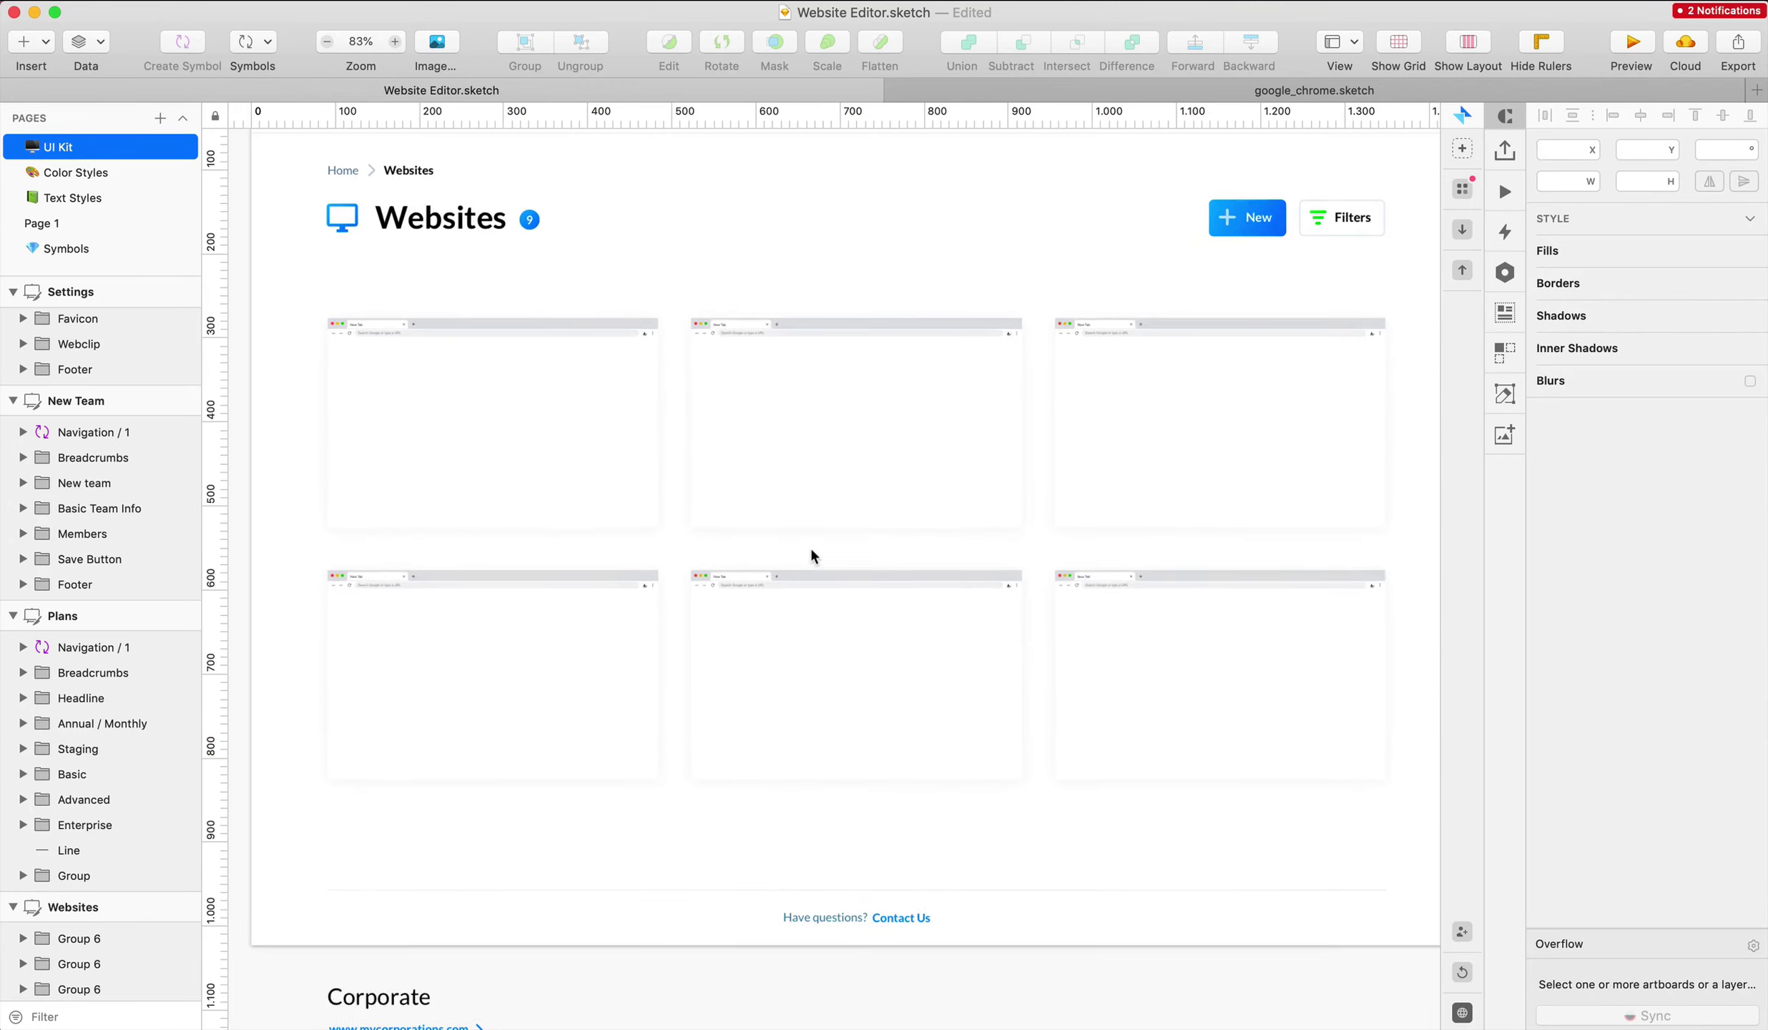
key("super+period")
scroll(810, 546, "up", 4)
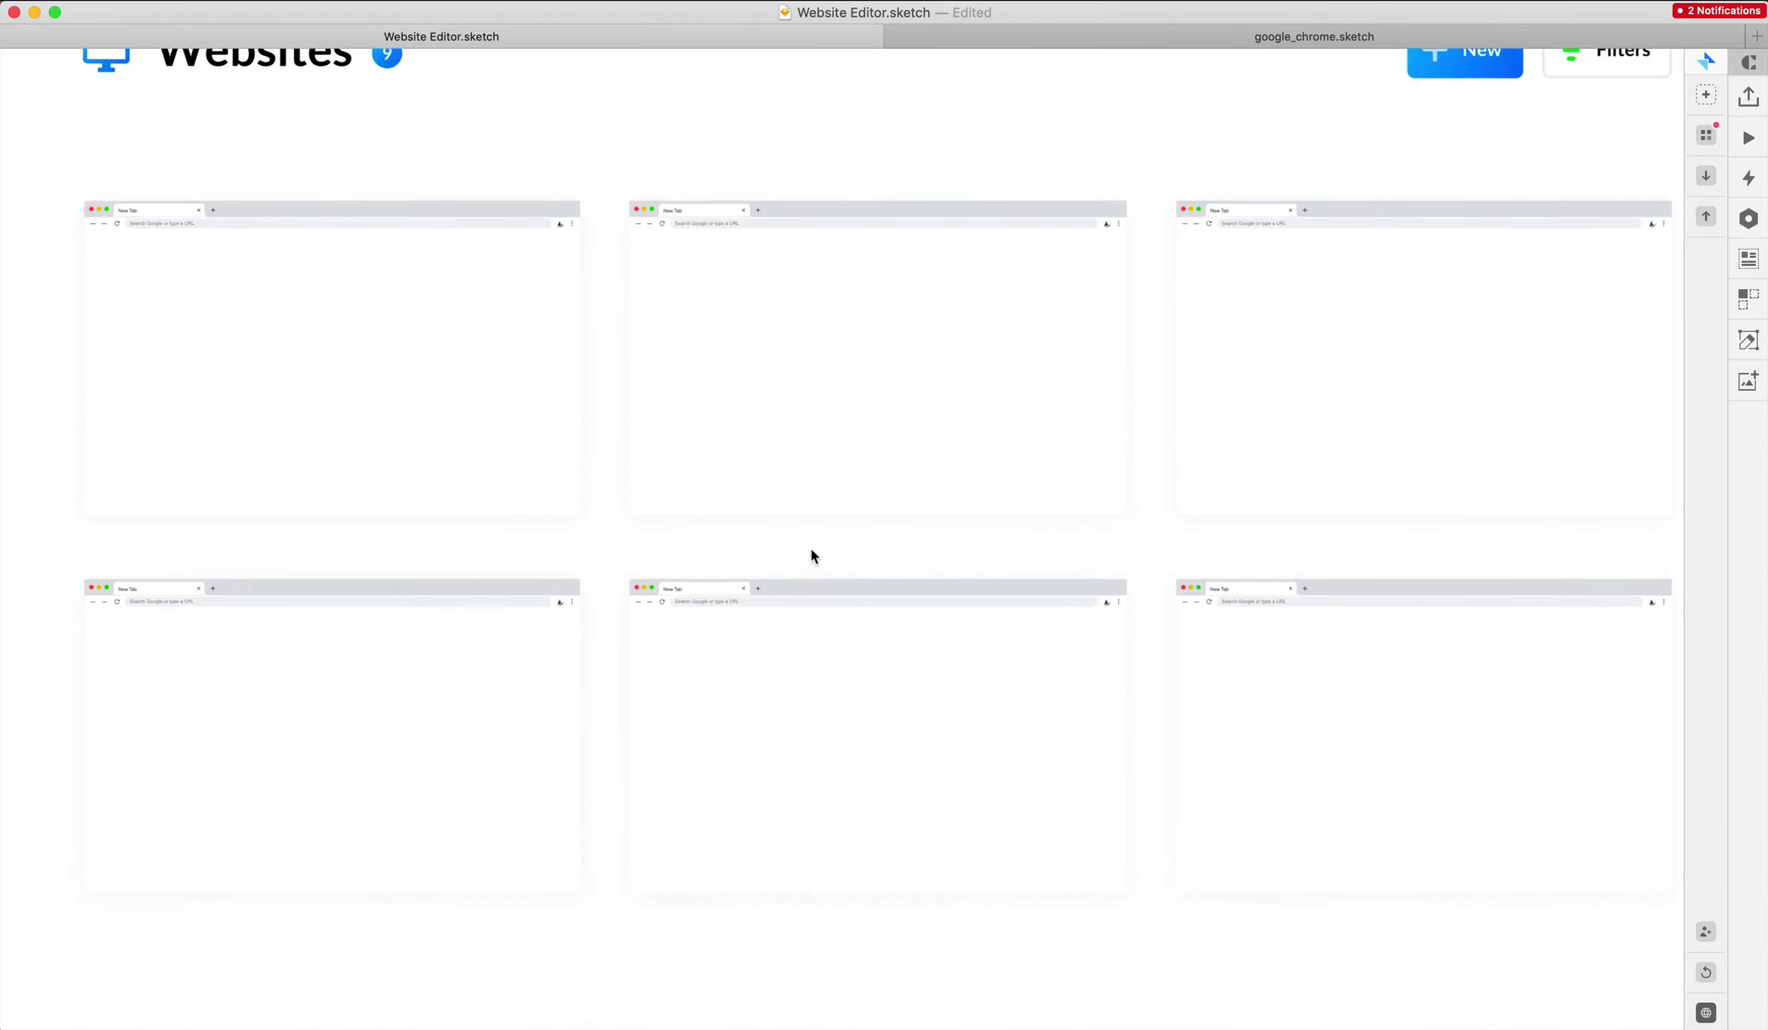
scroll(809, 546, "down", 5)
key("super+period")
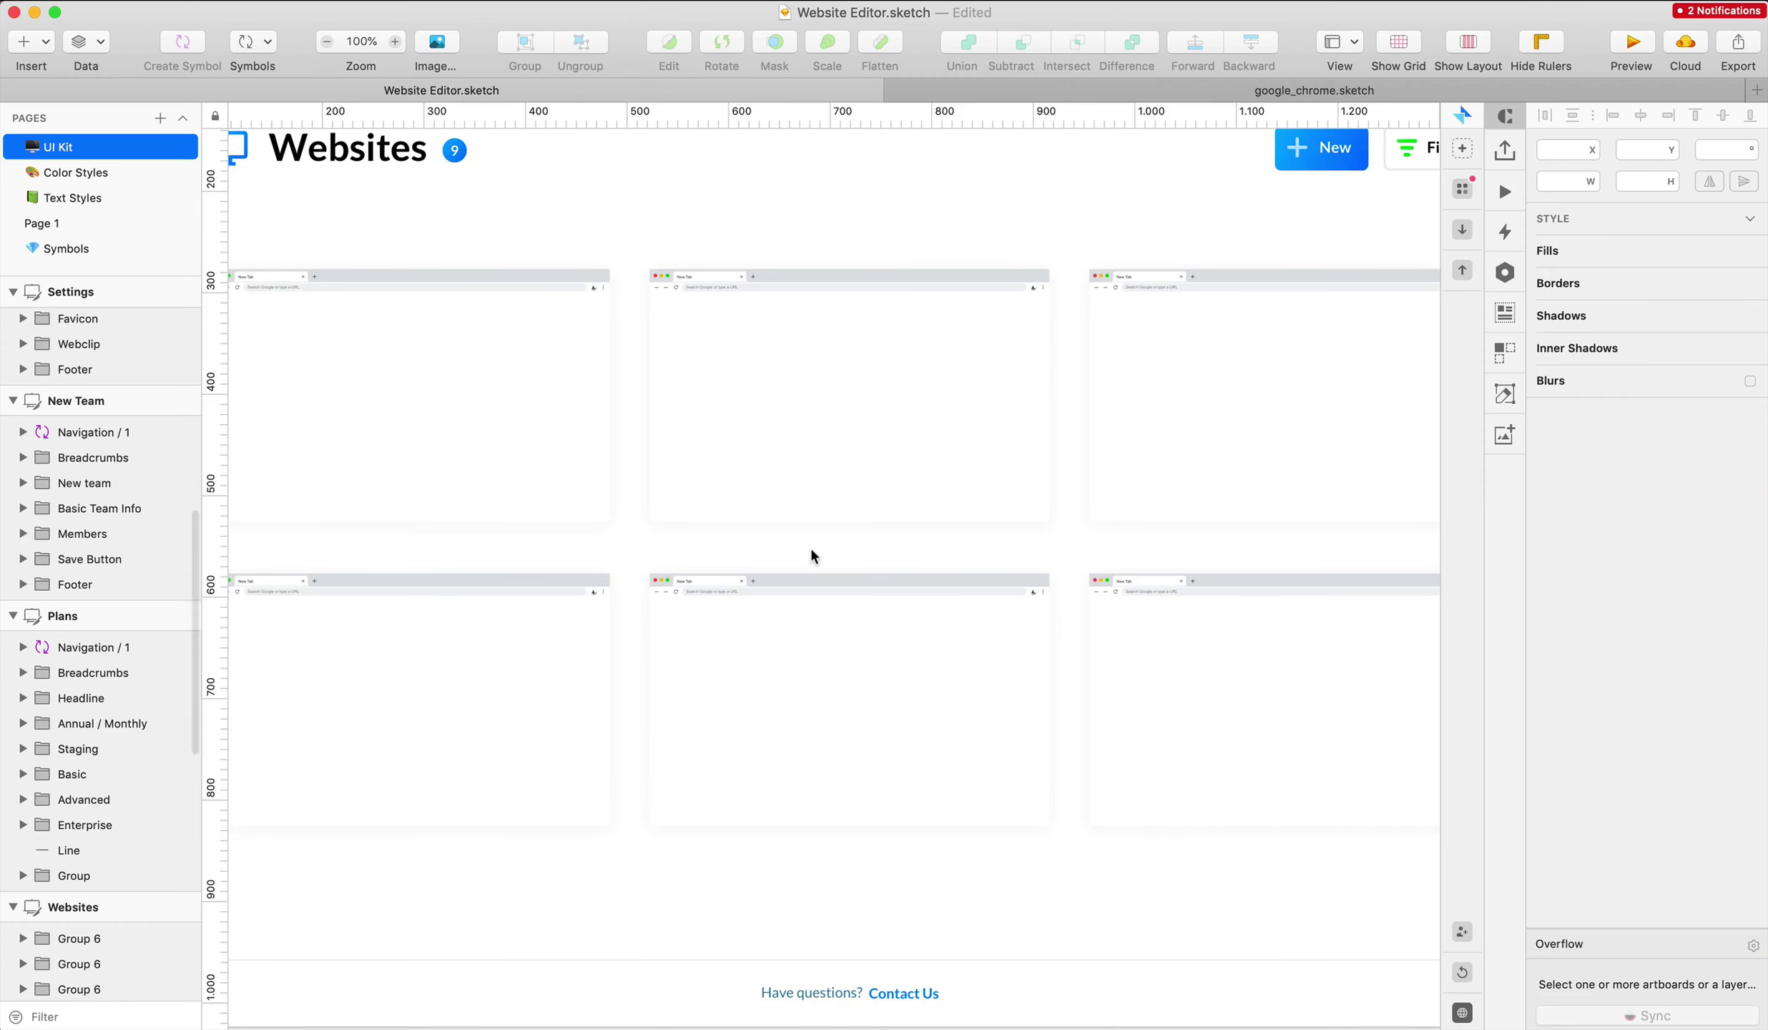
scroll(914, 786, "right", 2)
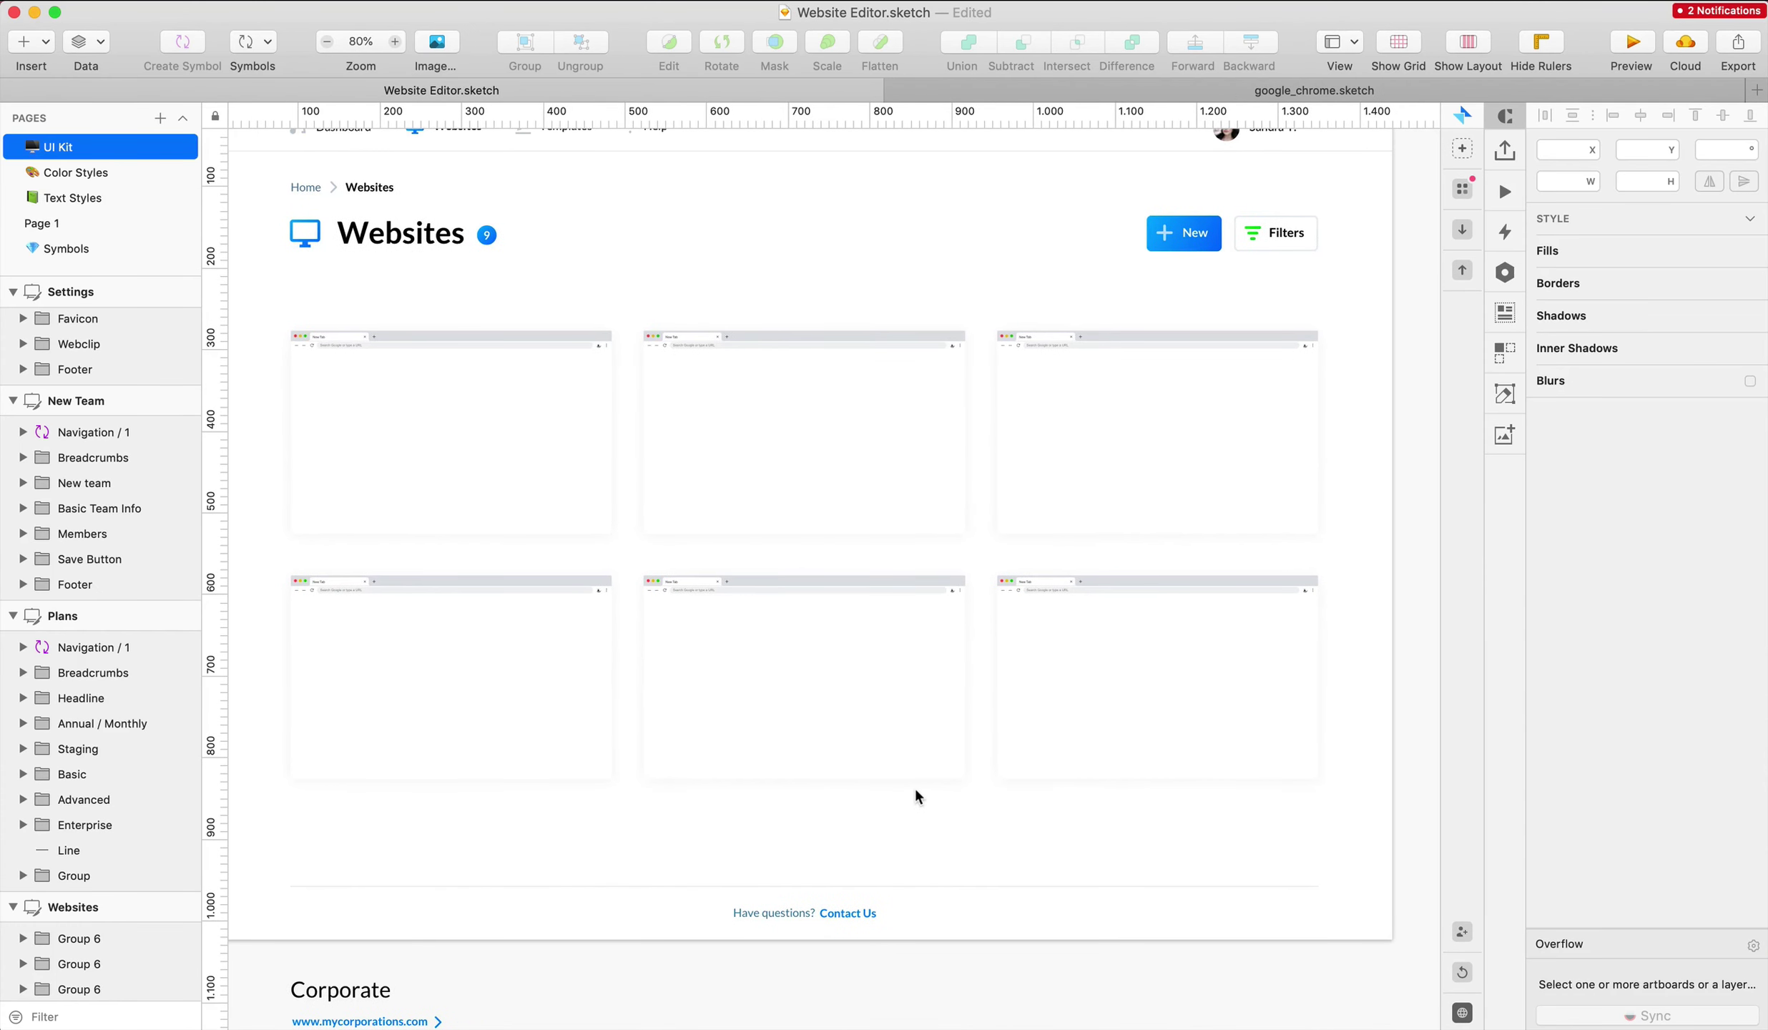
Copy the iOS 13 screenshot beside the artboard and place it in the first browser mockup, directly below its address bar
scroll(914, 786, "right", 10)
left_click(1100, 368)
scroll(883, 368, "left", 12)
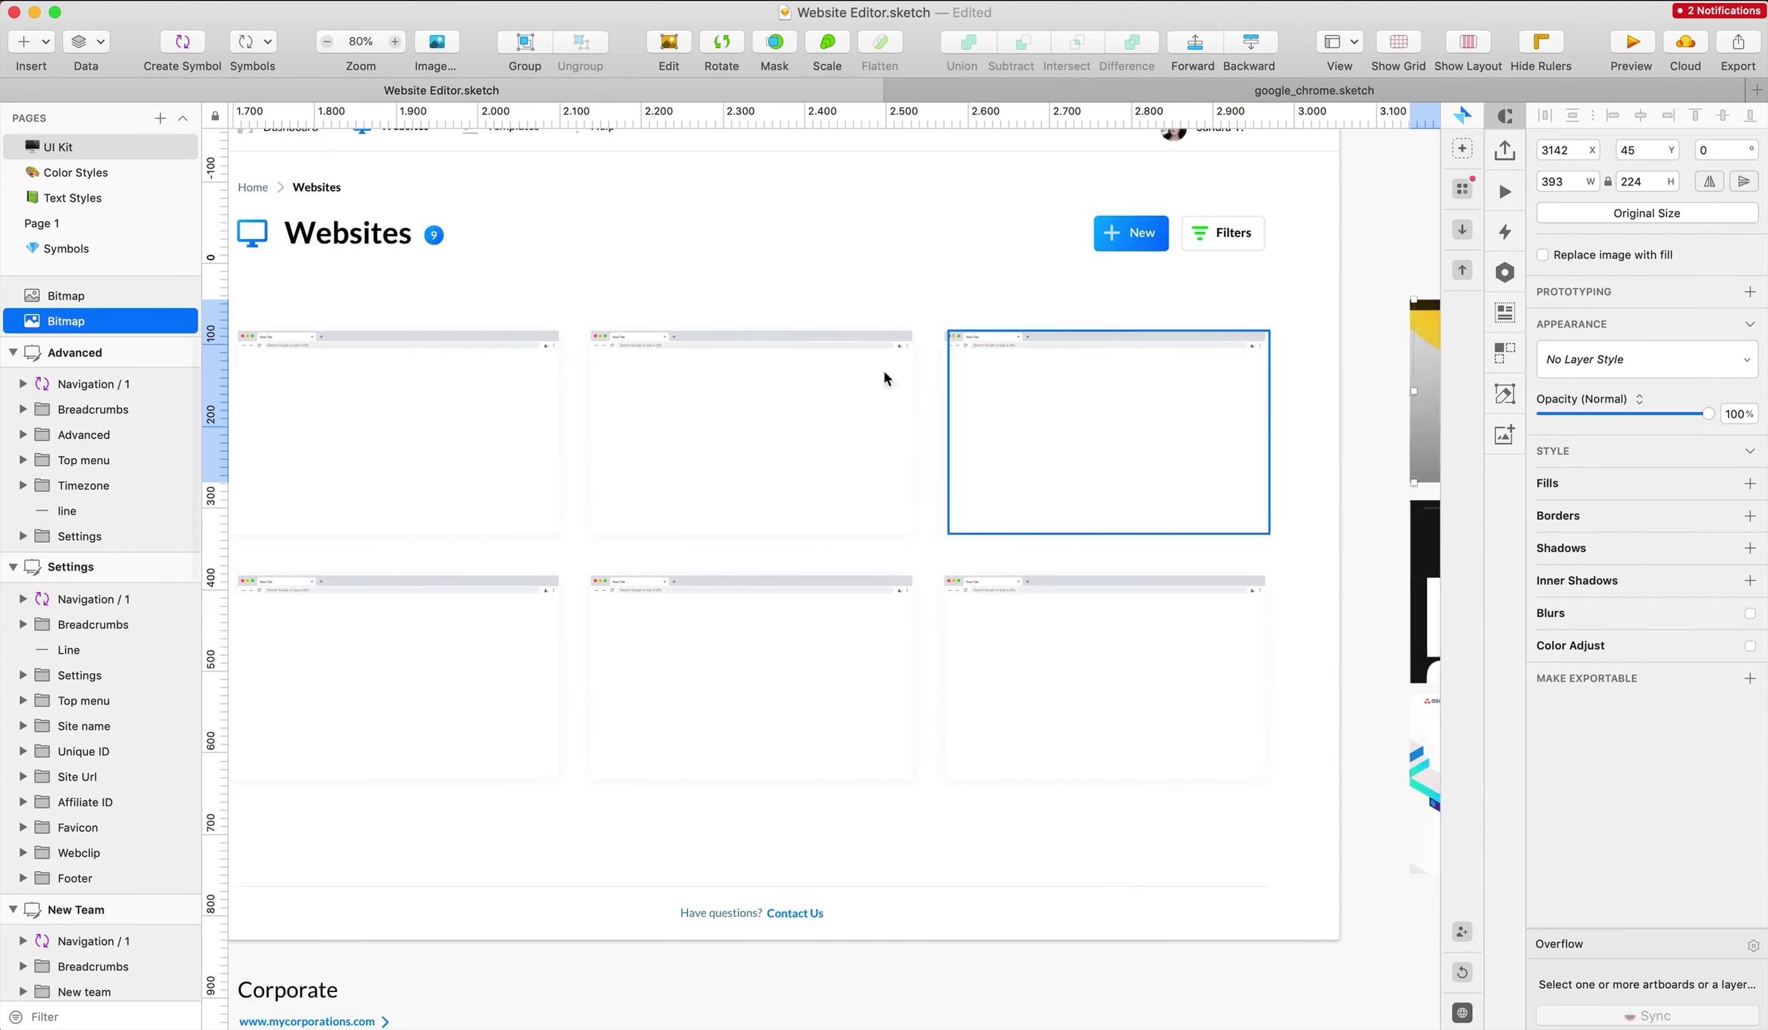
scroll(504, 367, "up", 5)
left_click(552, 393, "super")
key("super+v")
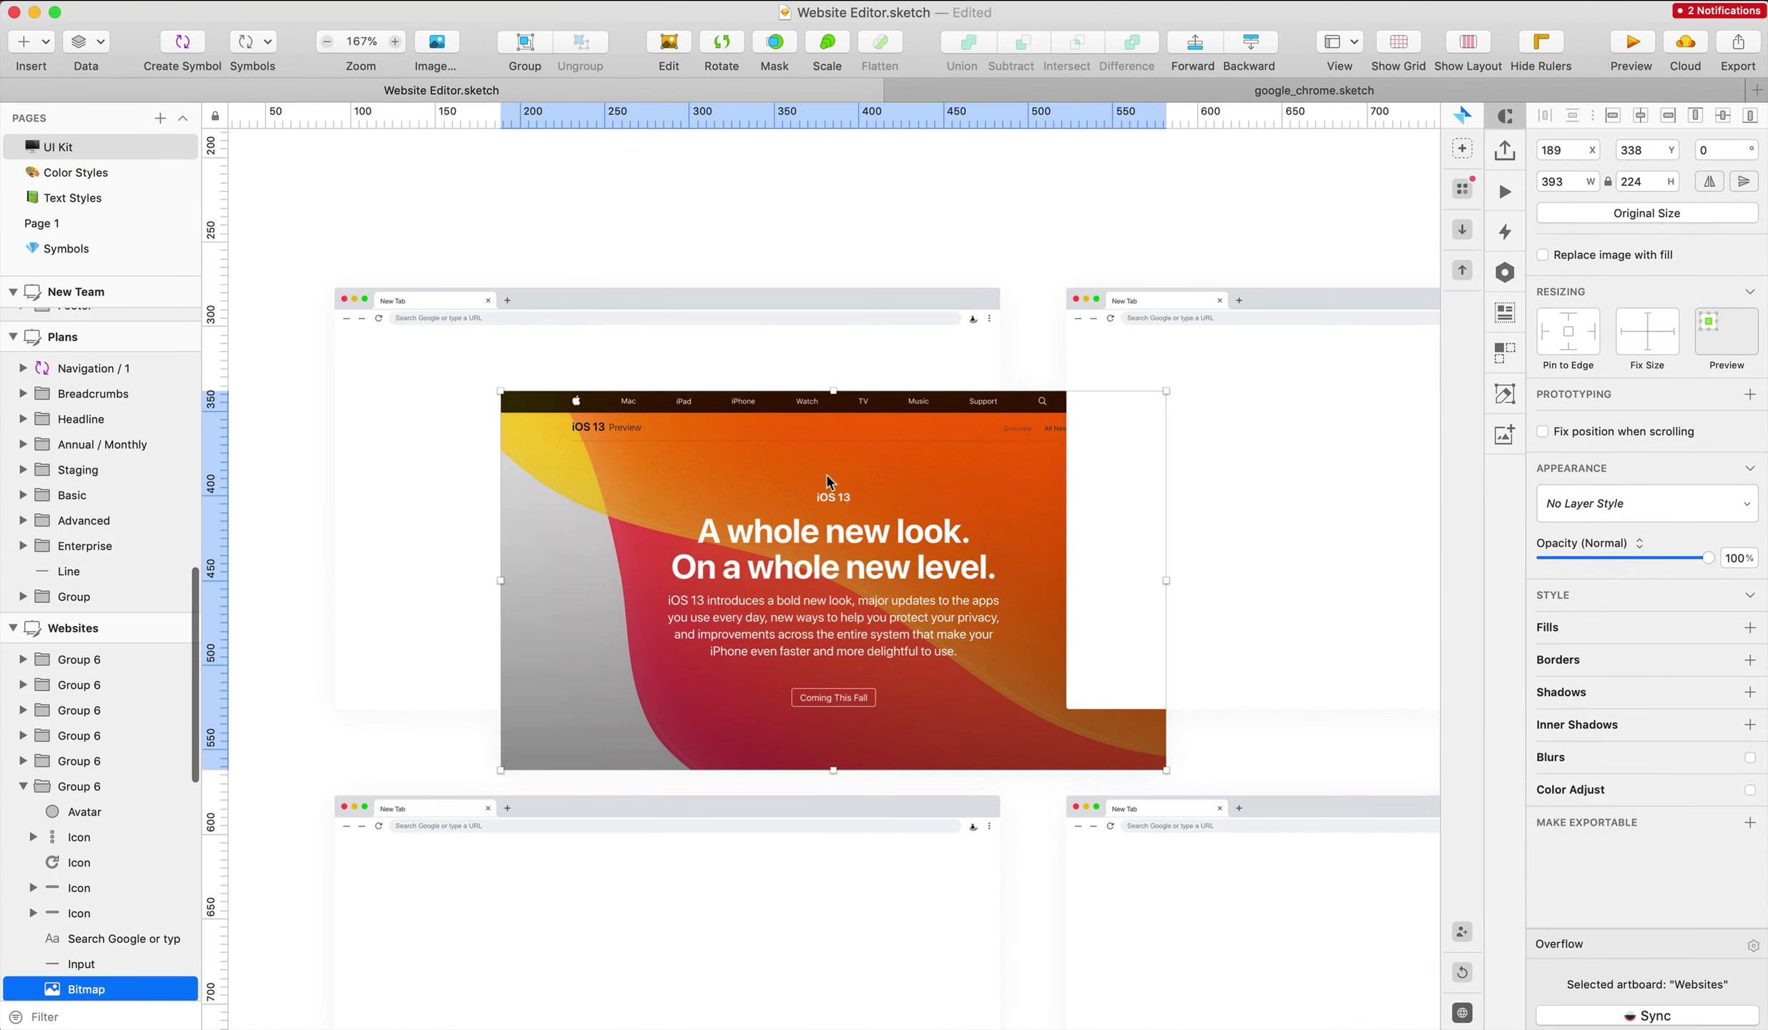
left_click_drag(846, 499, 682, 445)
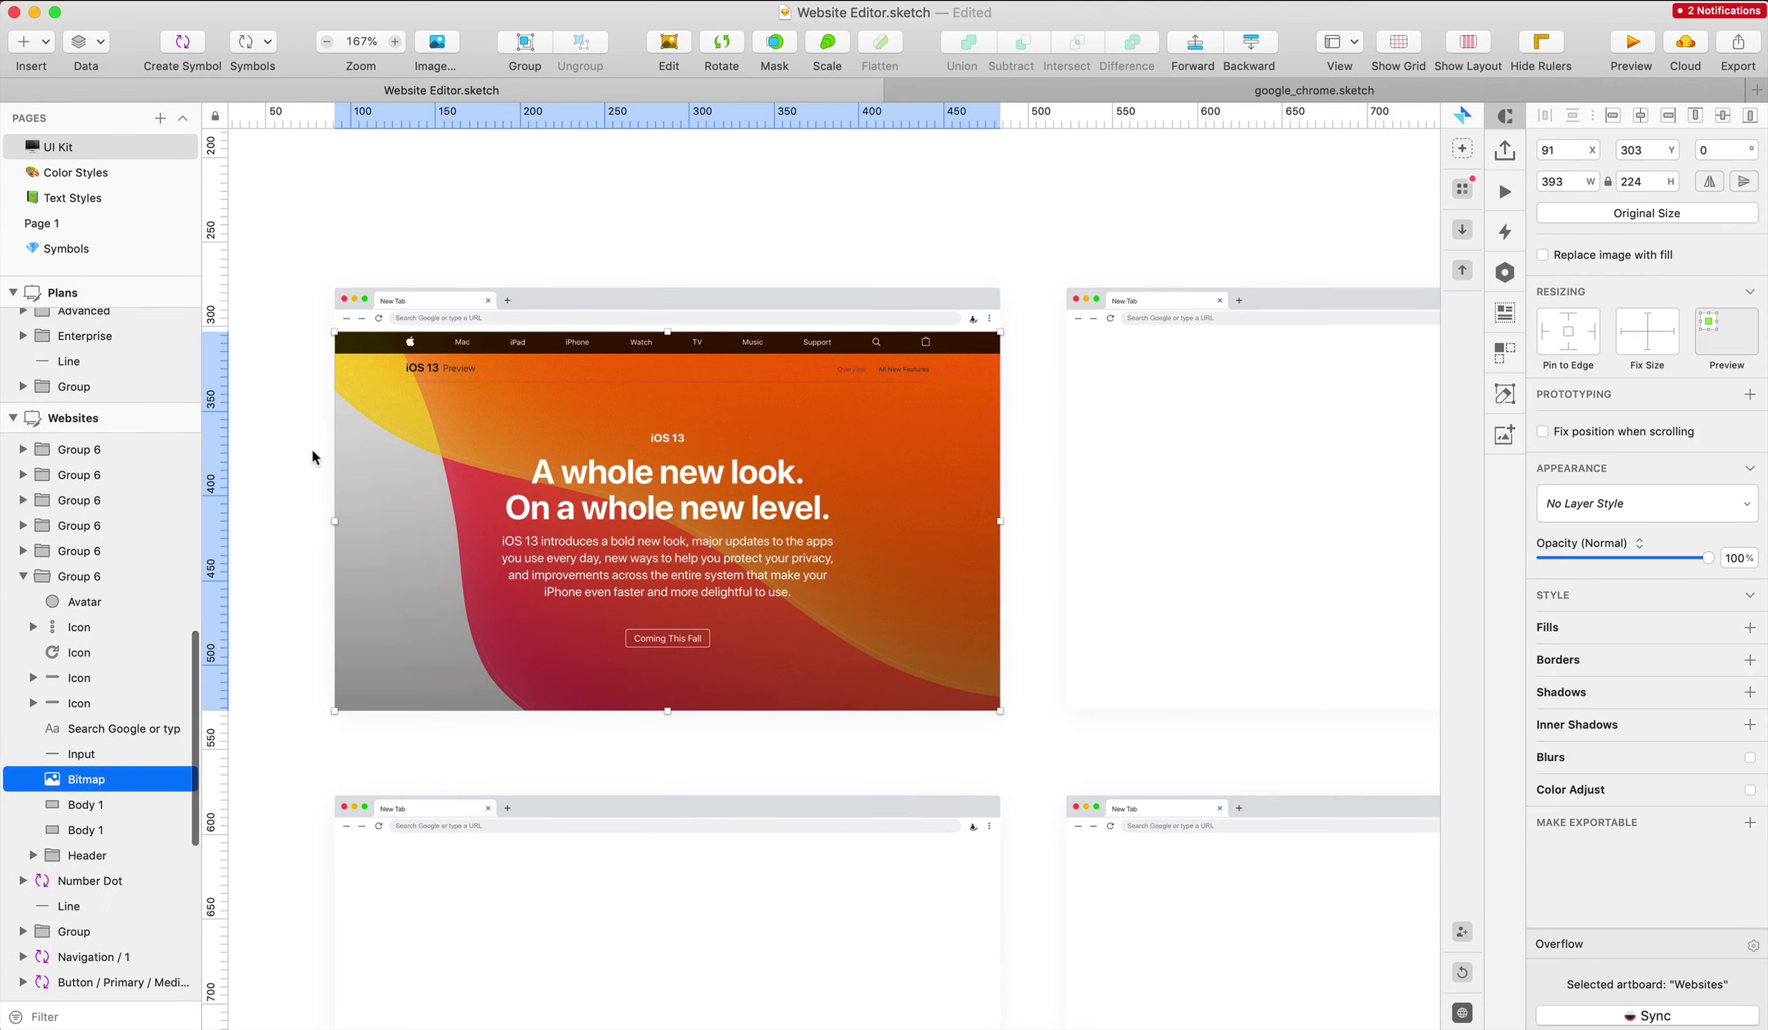
Mask the iOS 13 screenshot with the first mockup's white body shape
left_click_drag(311, 448, 461, 521)
left_click(778, 47)
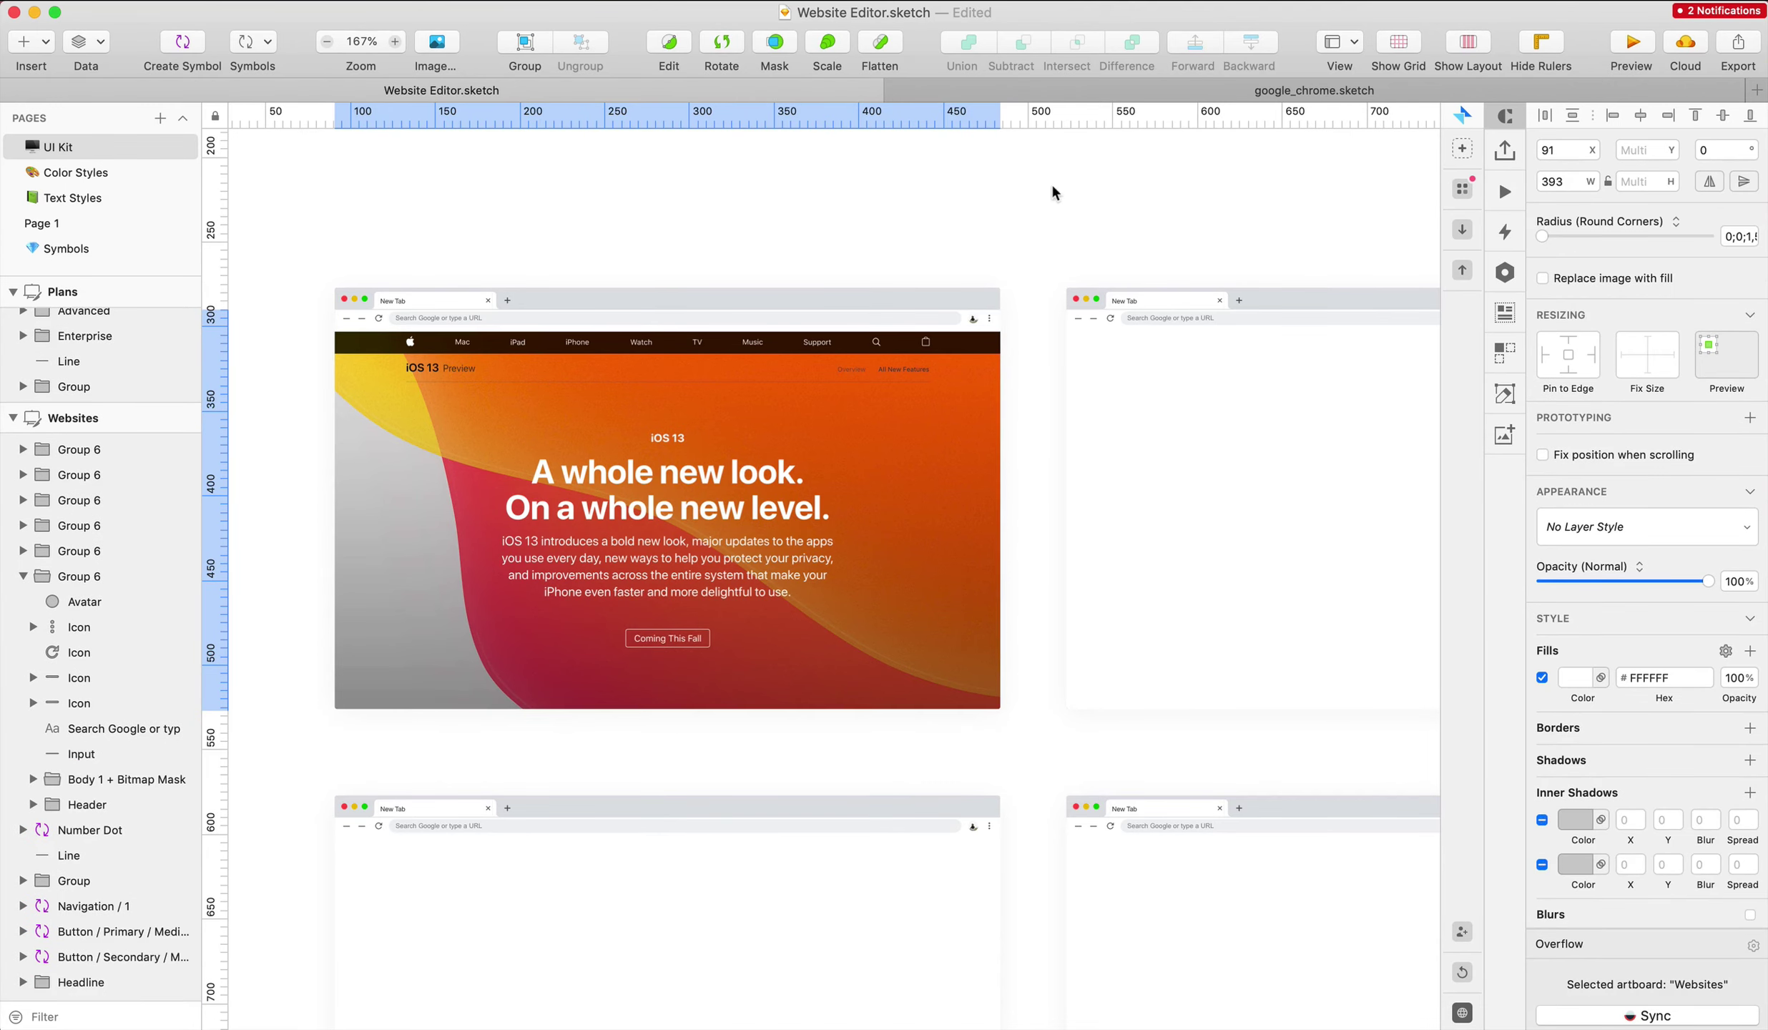
left_click(1051, 182)
Move the masked iOS 13 screenshot up to Y 301 and add a horizontal guide at 302 below the address bars
scroll(999, 458, "down", 1)
scroll(529, 365, "up", 5)
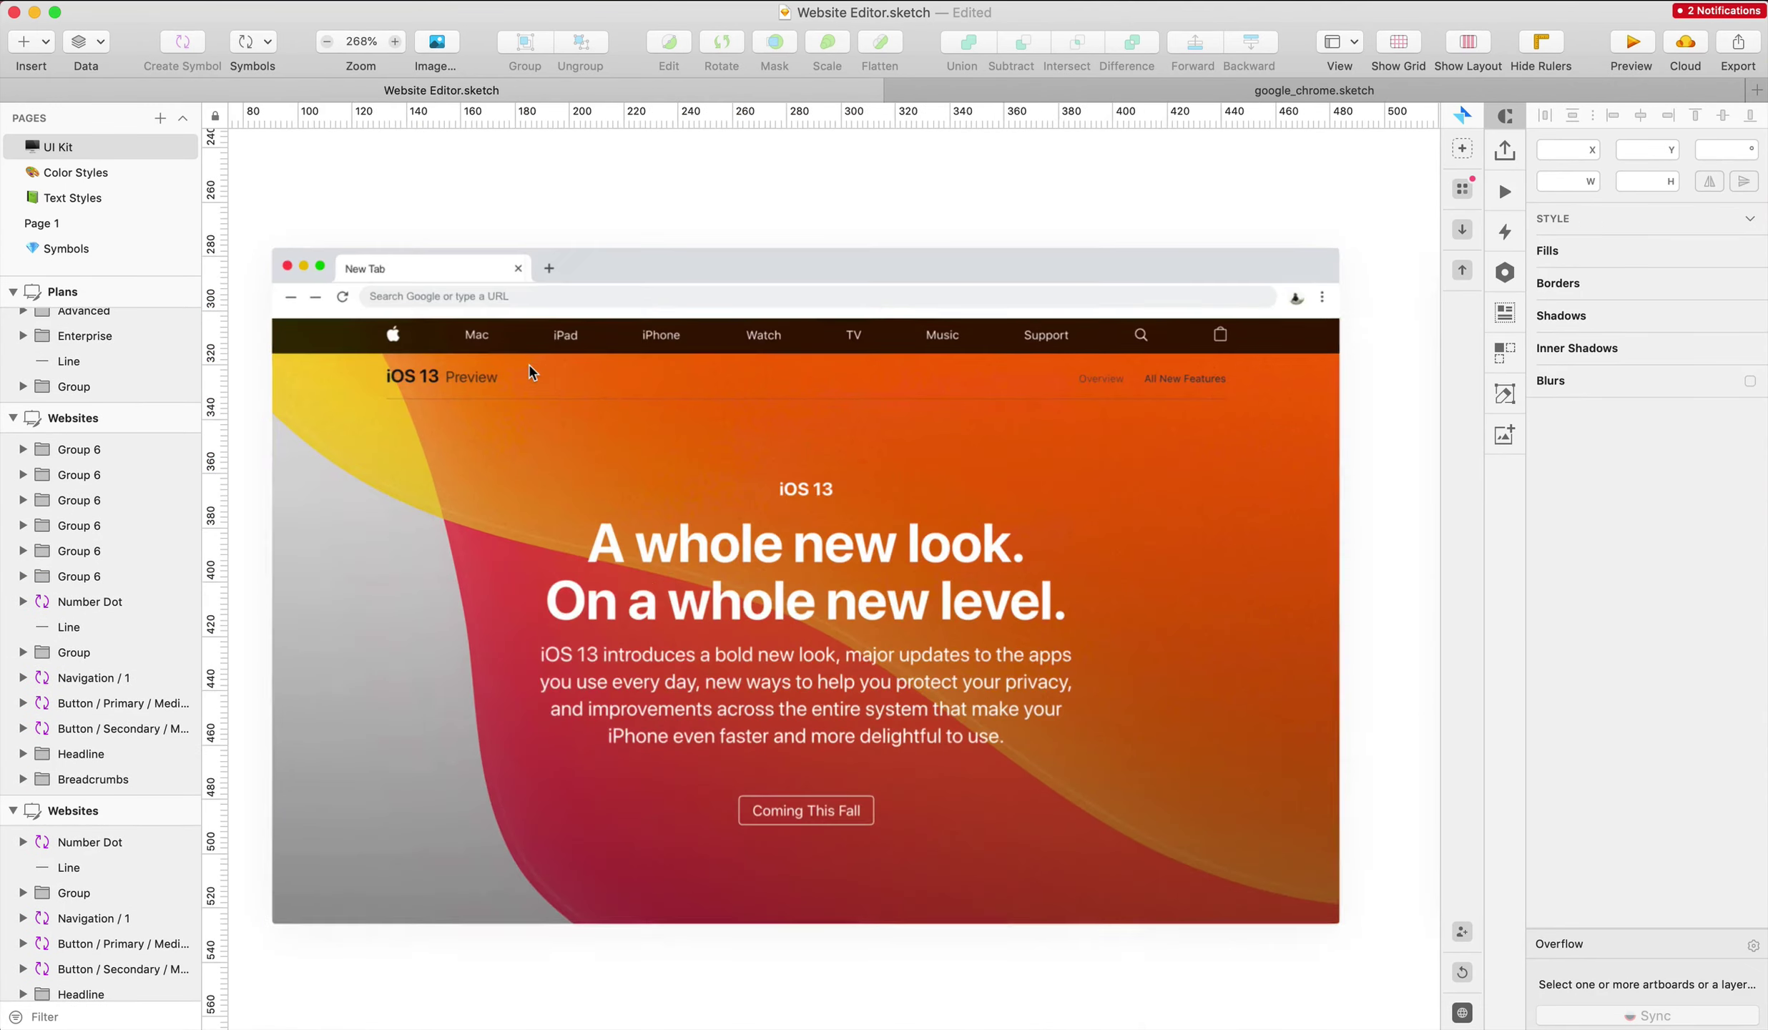
left_click(725, 418, "super")
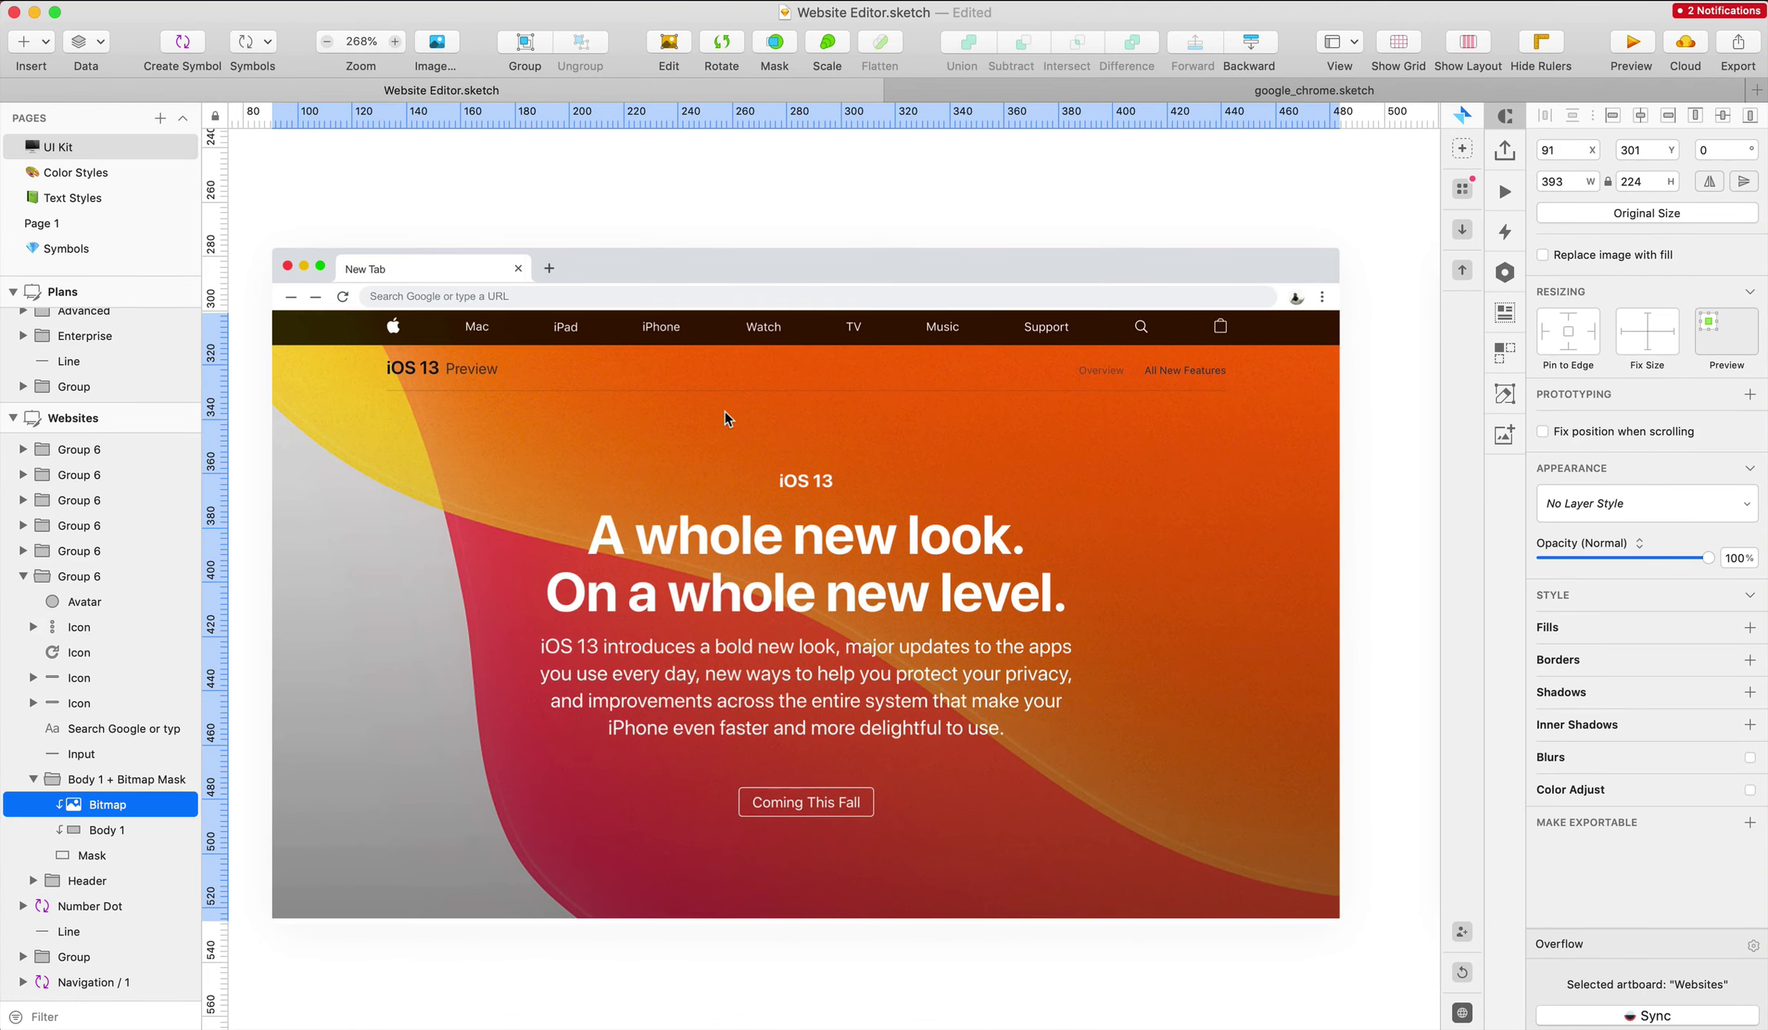
scroll(724, 418, "down", 5)
left_click(1125, 228)
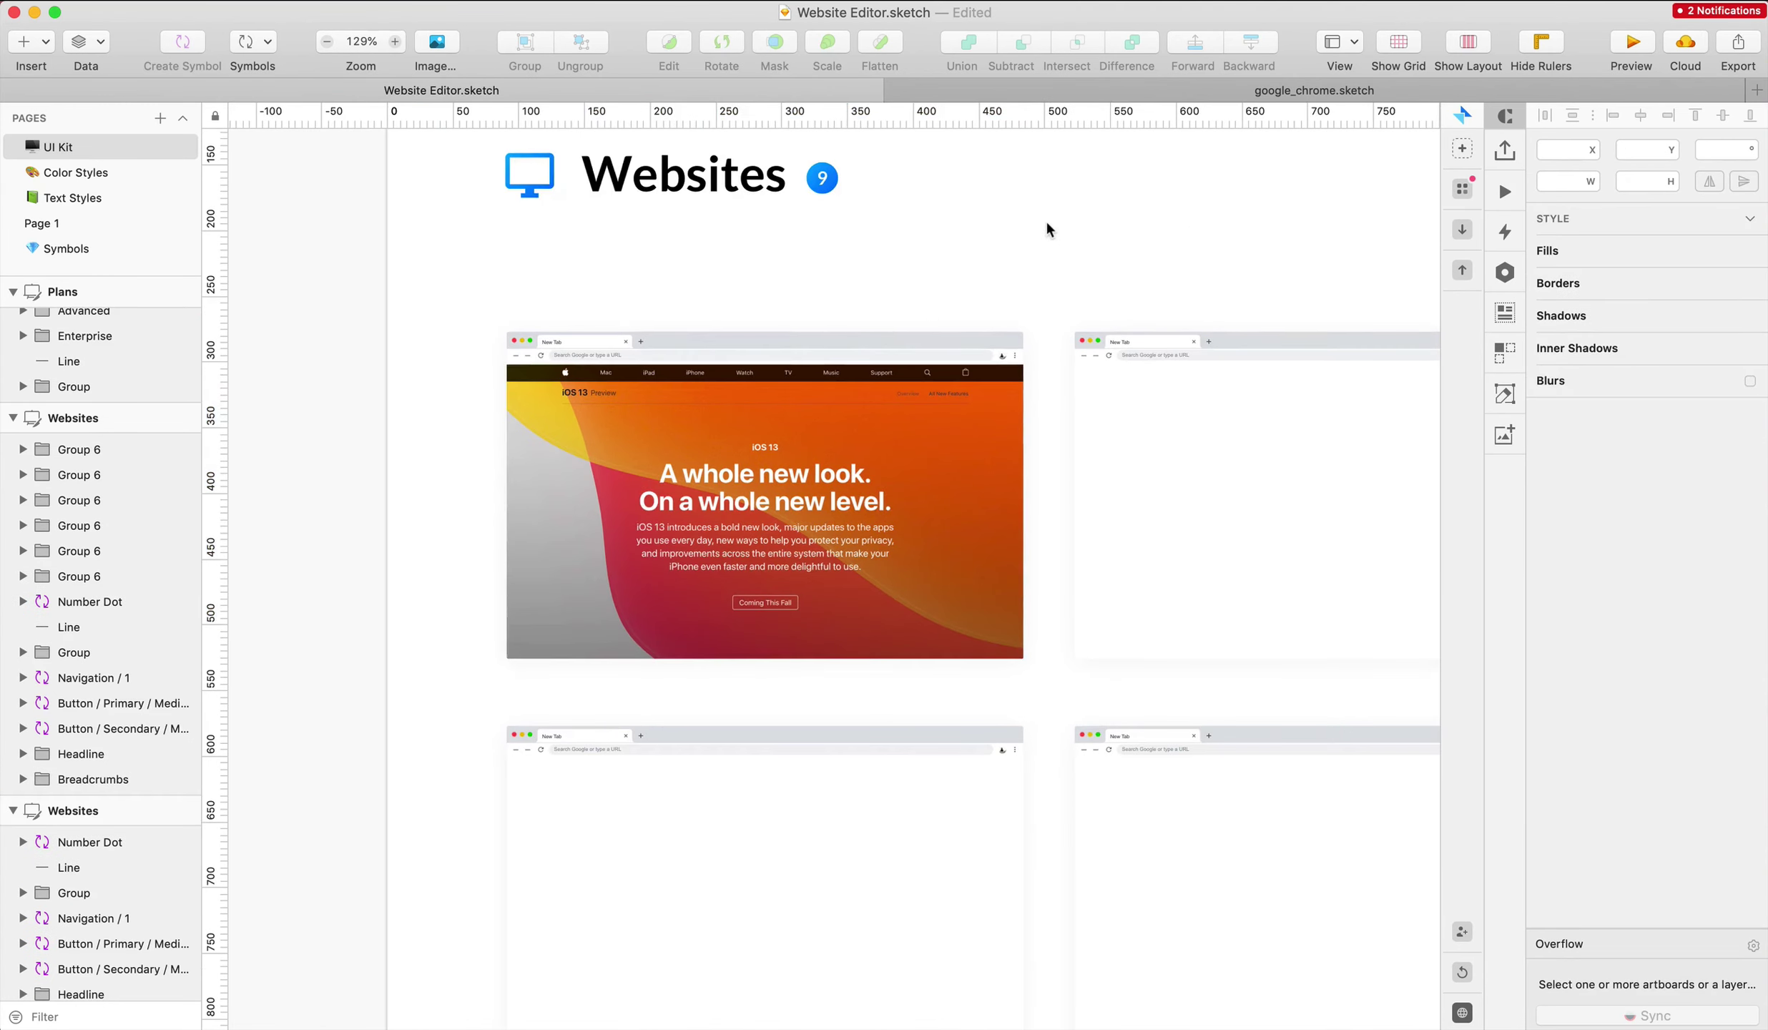
scroll(1046, 220, "up", 7)
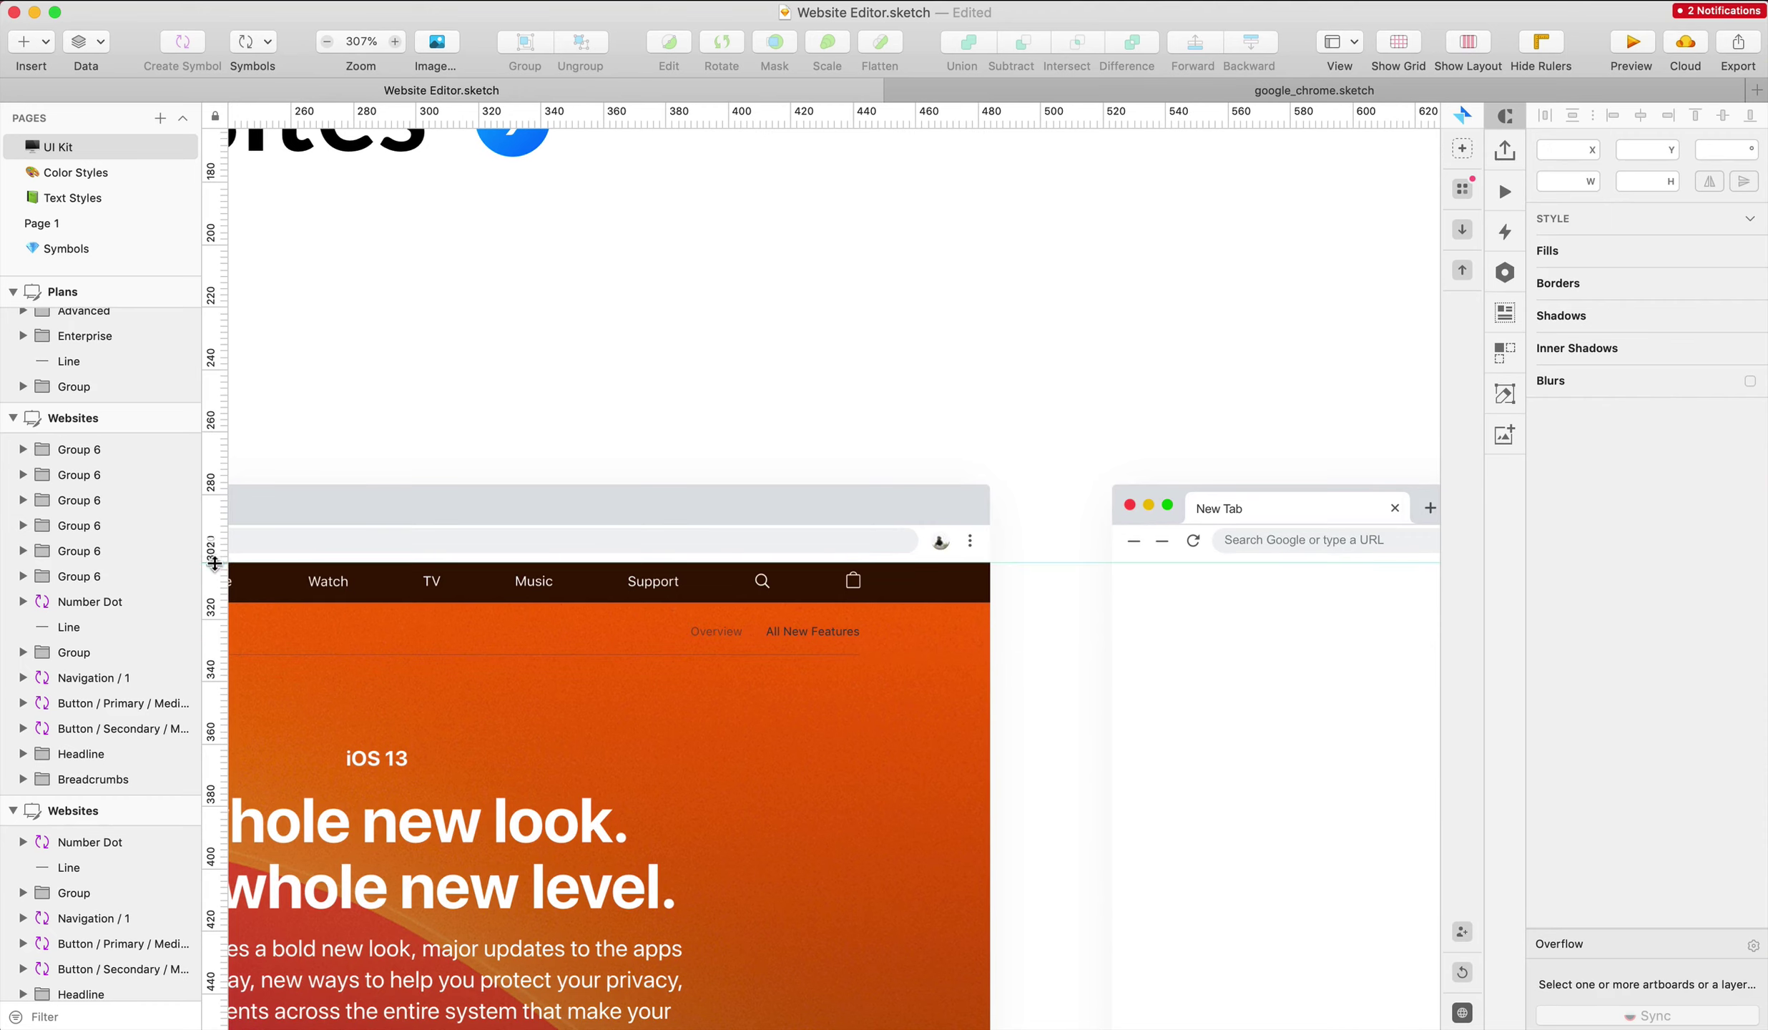
scroll(691, 399, "down", 8)
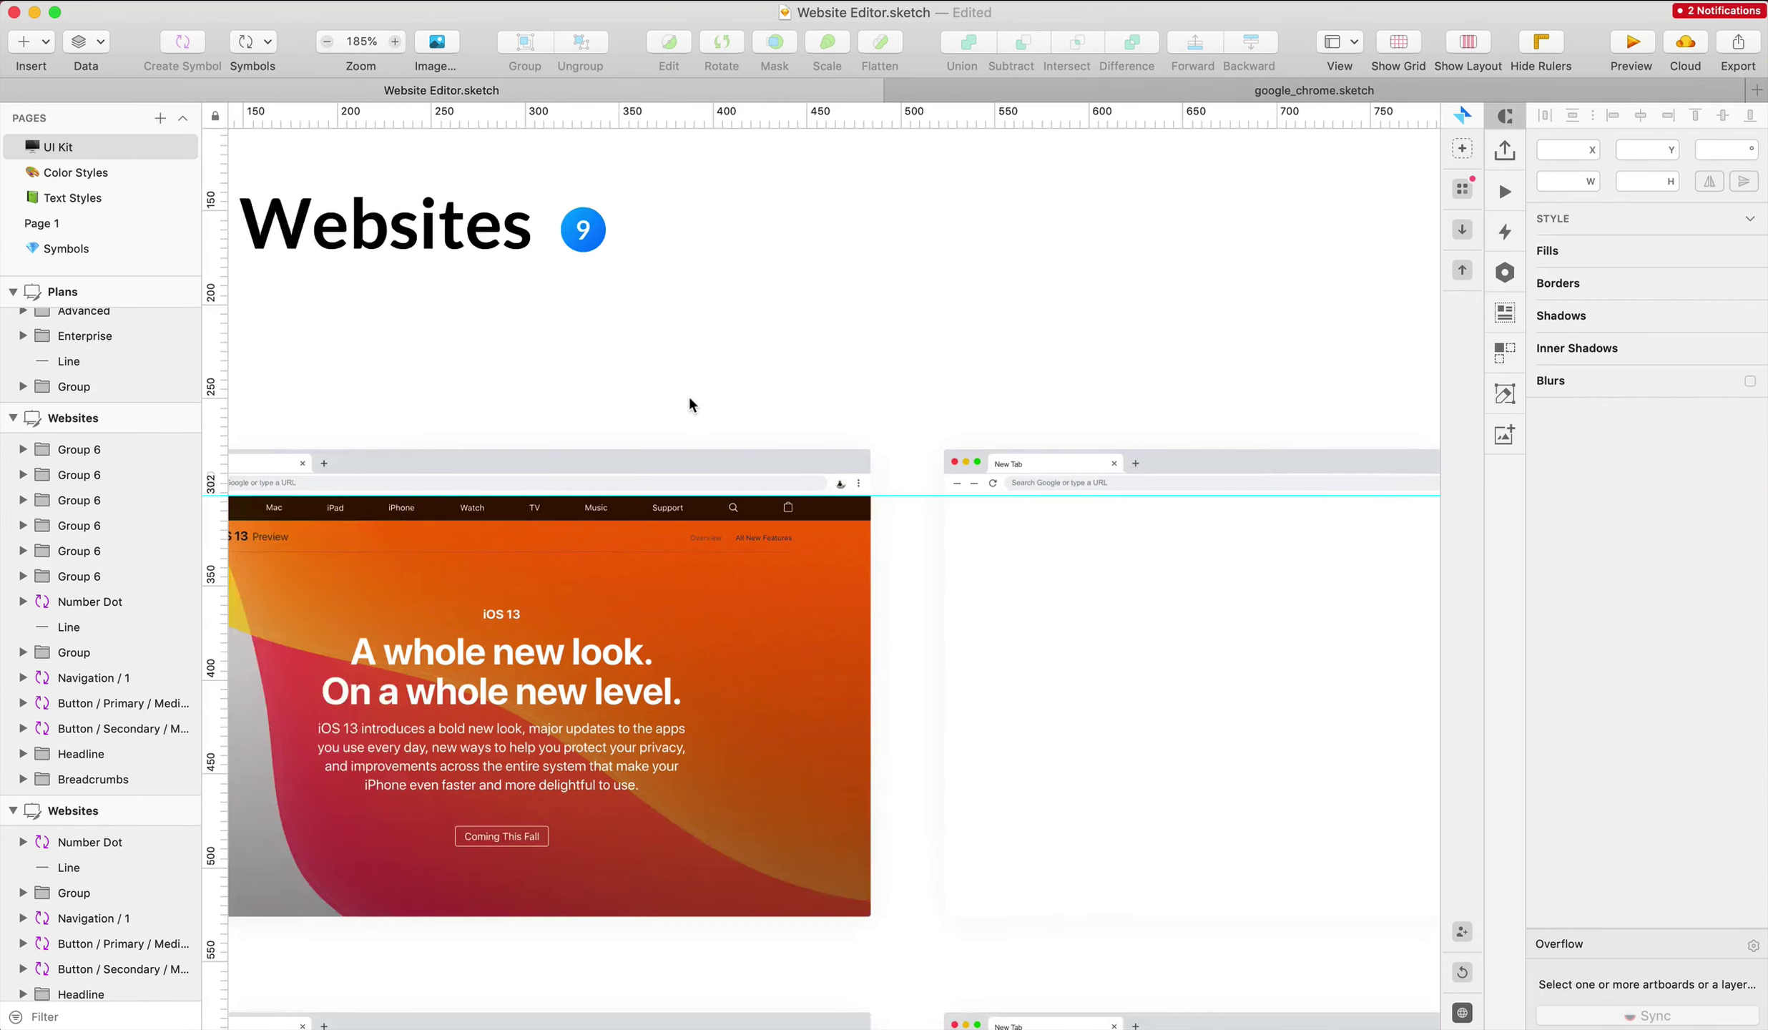
Delete the original iOS 13 screenshot from the canvas beside the artboard
scroll(743, 387, "right", 5)
scroll(989, 428, "up", 4)
scroll(988, 422, "right", 1)
left_click(988, 422)
key("Delete")
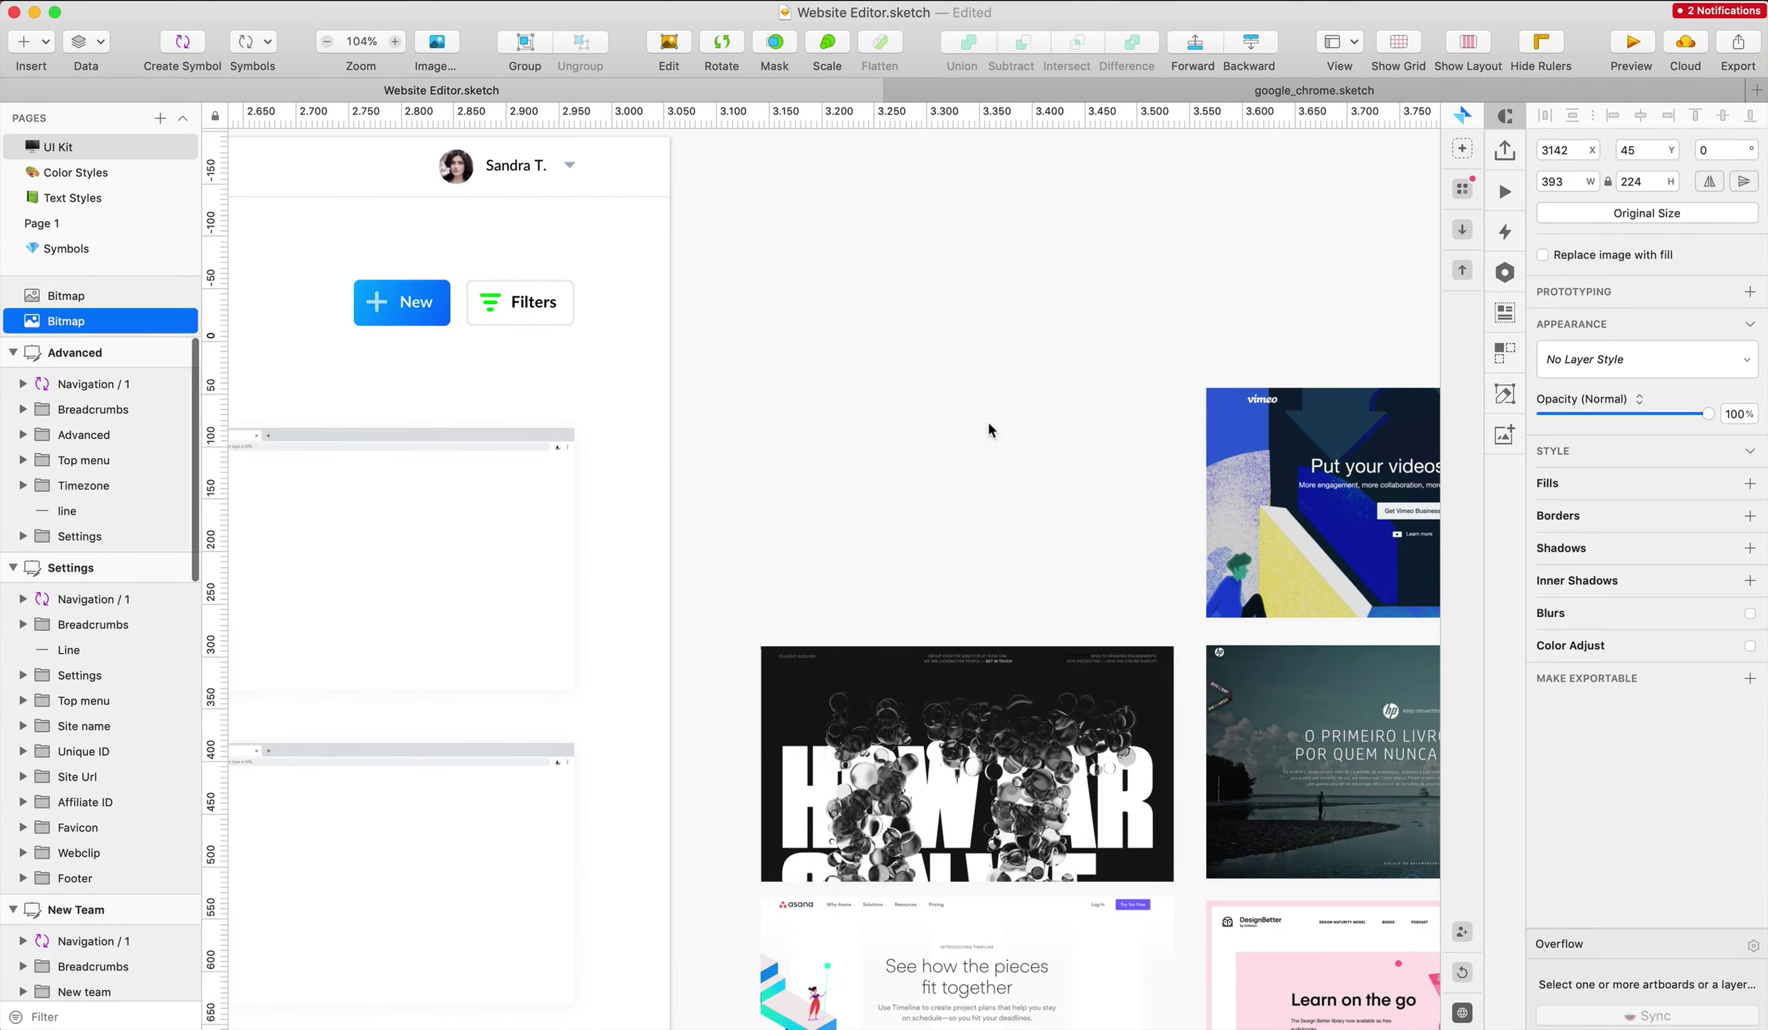
Copy the Asana screenshot and place it in the second browser mockup at X 523, Y 302, aligned to the guide
left_click(983, 744)
scroll(980, 822, "down", 2)
left_click(974, 937)
scroll(697, 408, "left", 10)
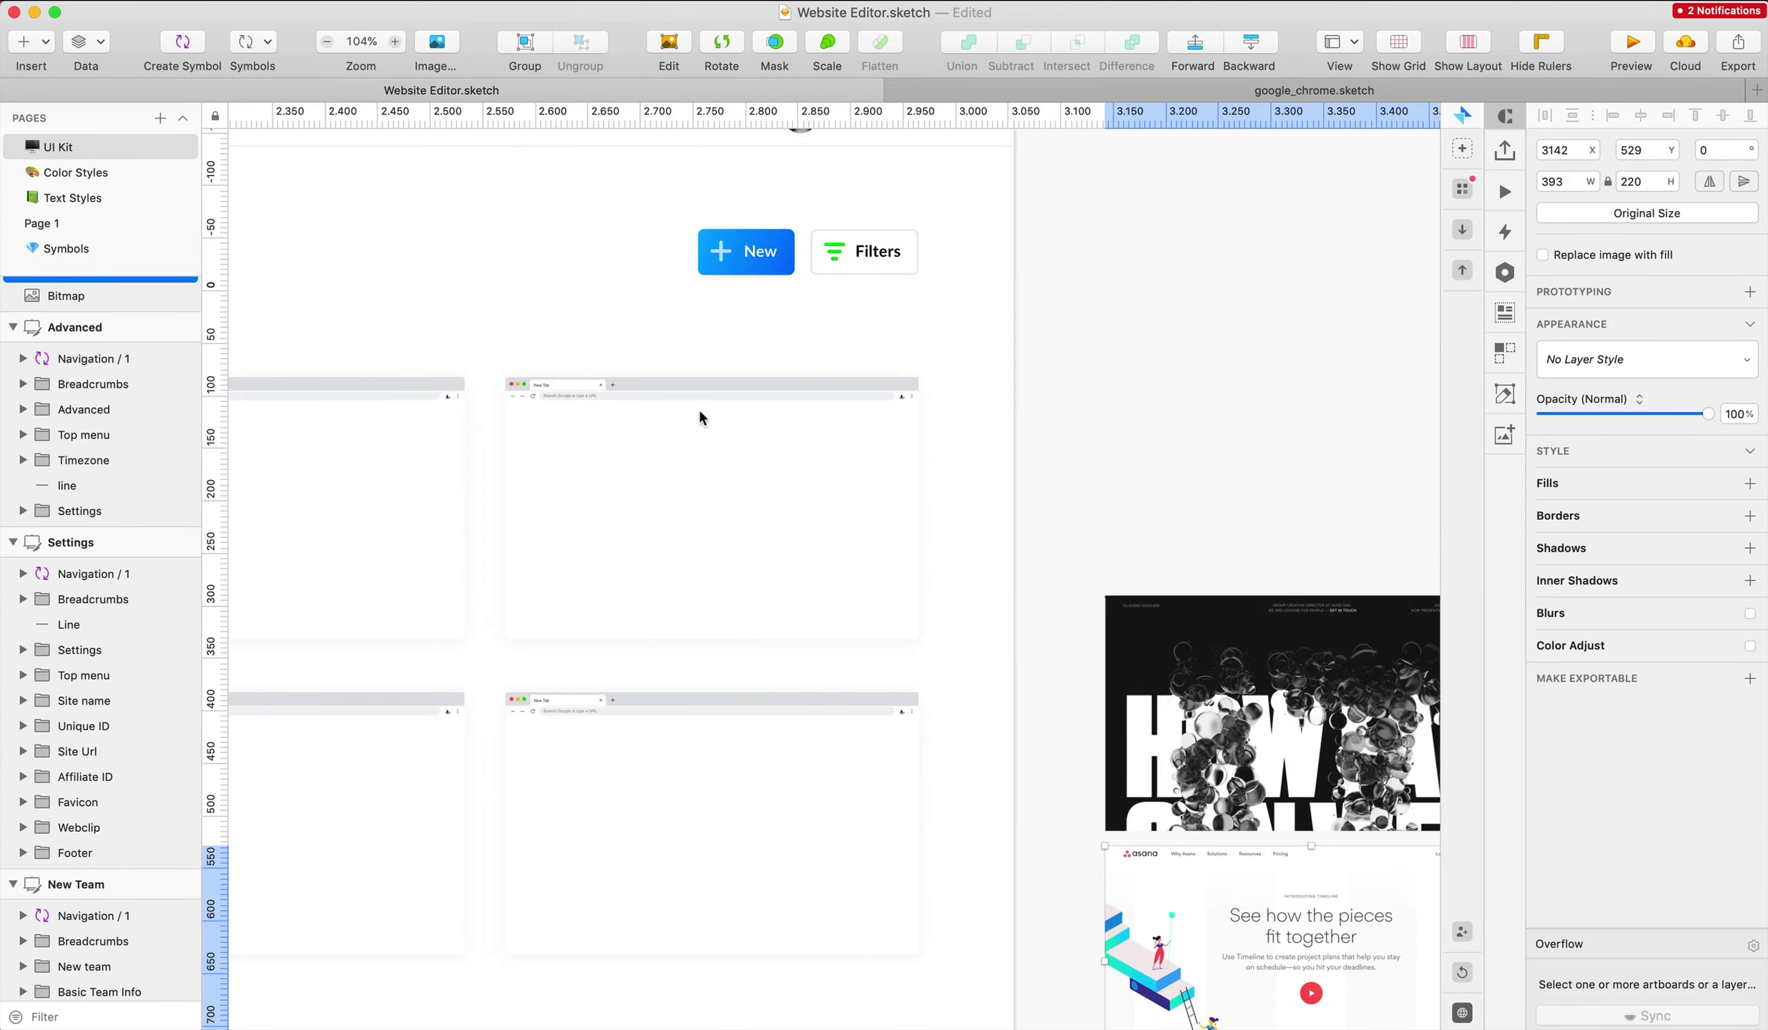
scroll(506, 385, "up", 4)
left_click(580, 532)
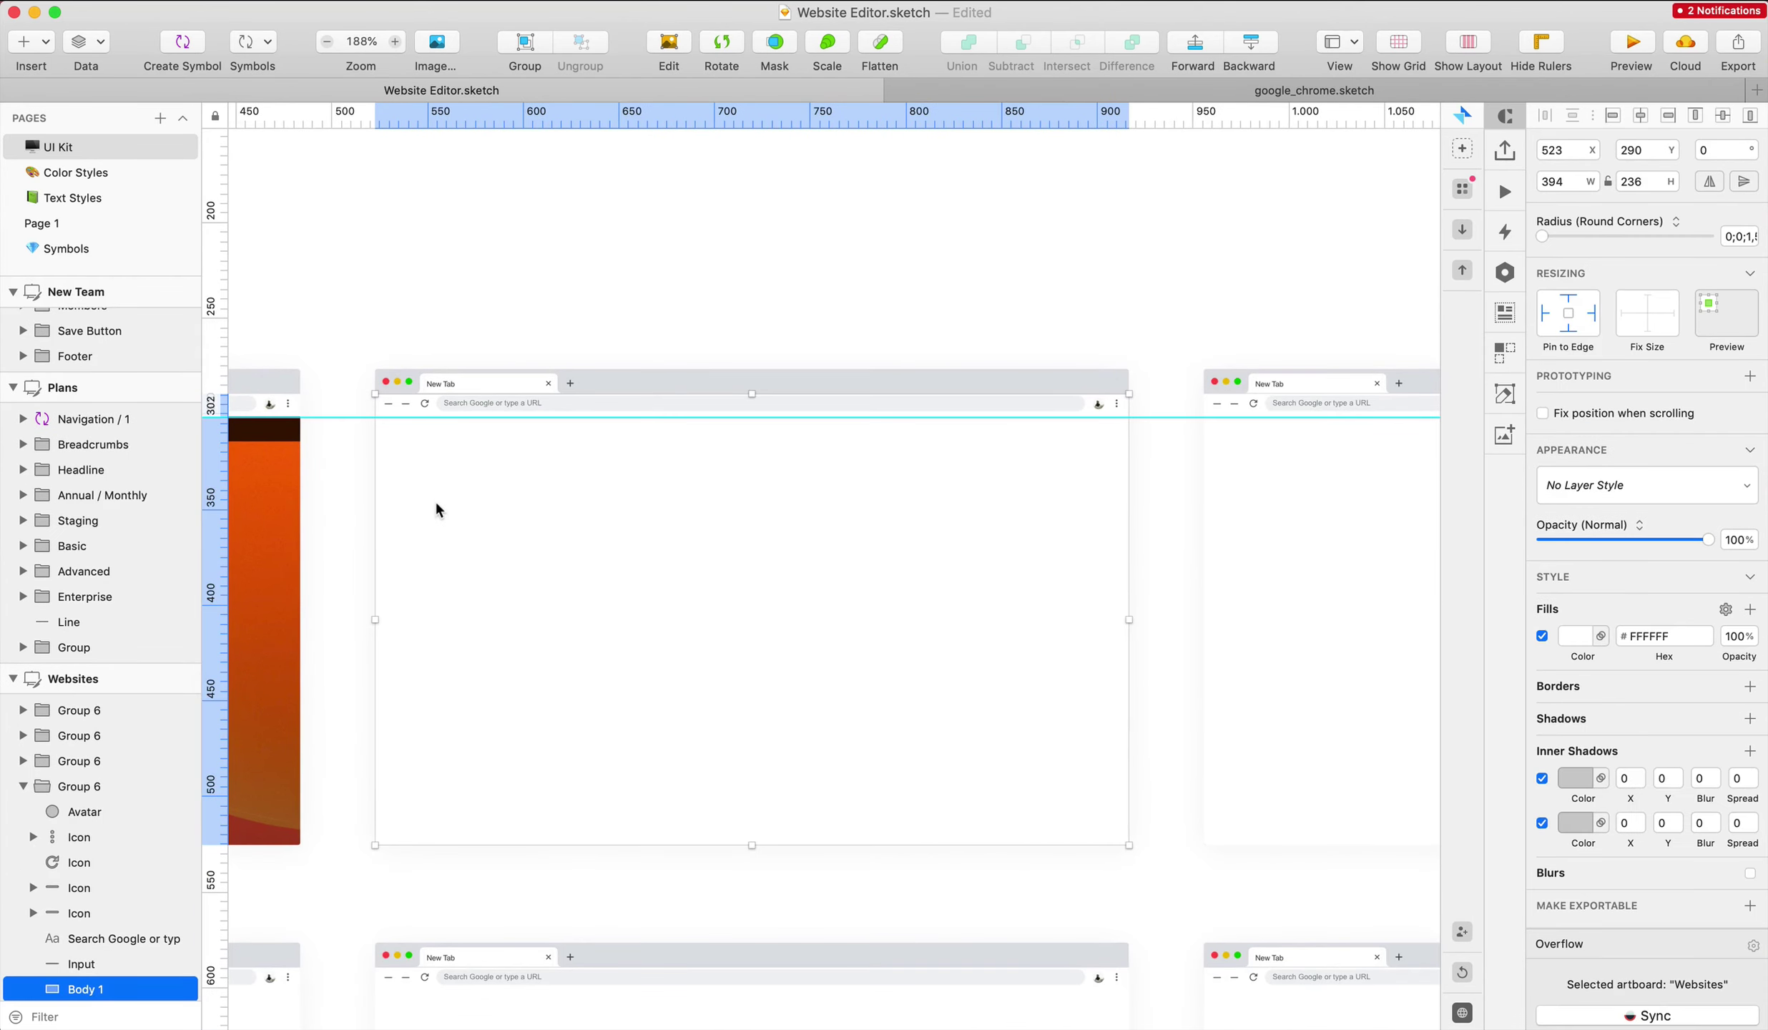
key("super+v")
left_click_drag(724, 478, 646, 522)
Mask the Asana screenshot with the second mockup's white body shape
scroll(1164, 760, "up", 5)
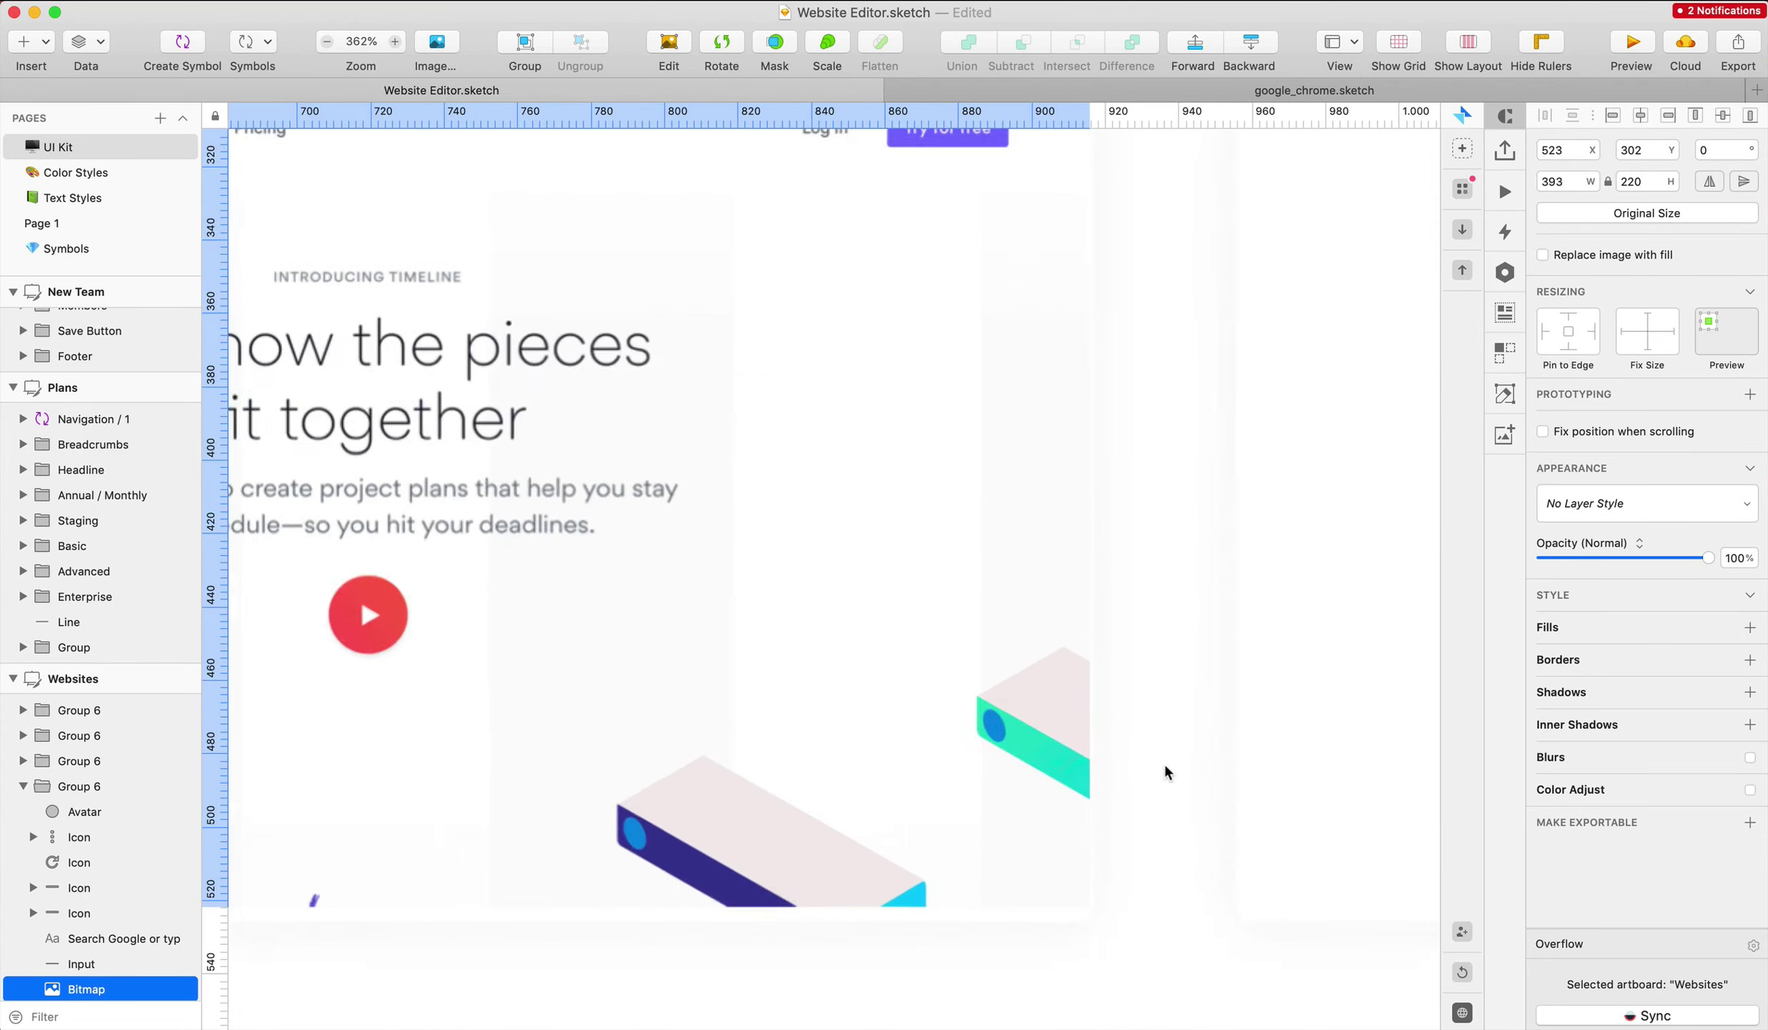
mouse_move(1092, 905)
left_mouse_down()
mouse_move(1168, 950)
mouse_move(1090, 908)
left_mouse_up()
left_click_drag(1142, 702, 1027, 737)
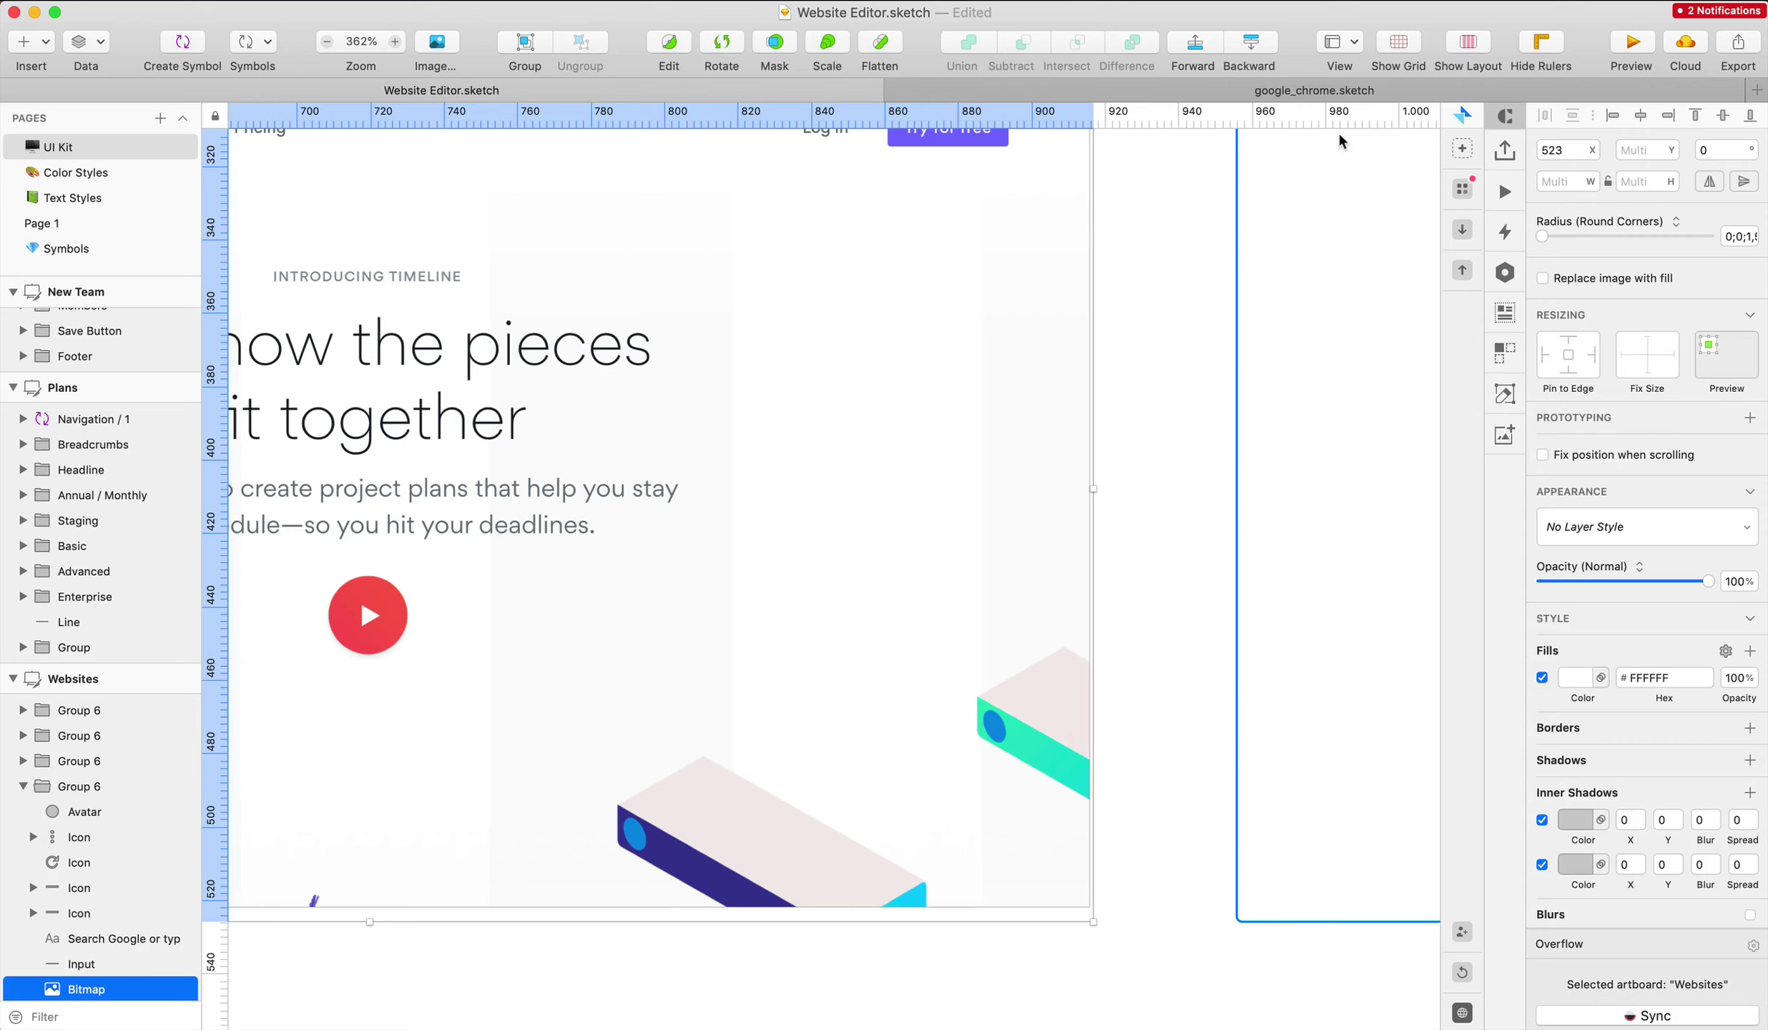
left_click(776, 46)
left_click(1219, 805)
Enlarge the masked Asana screenshot to 400 × 224 so it fills the mockup body, and nudge it slightly left
left_click(1077, 899, "super")
left_click_drag(1086, 914, 1112, 930)
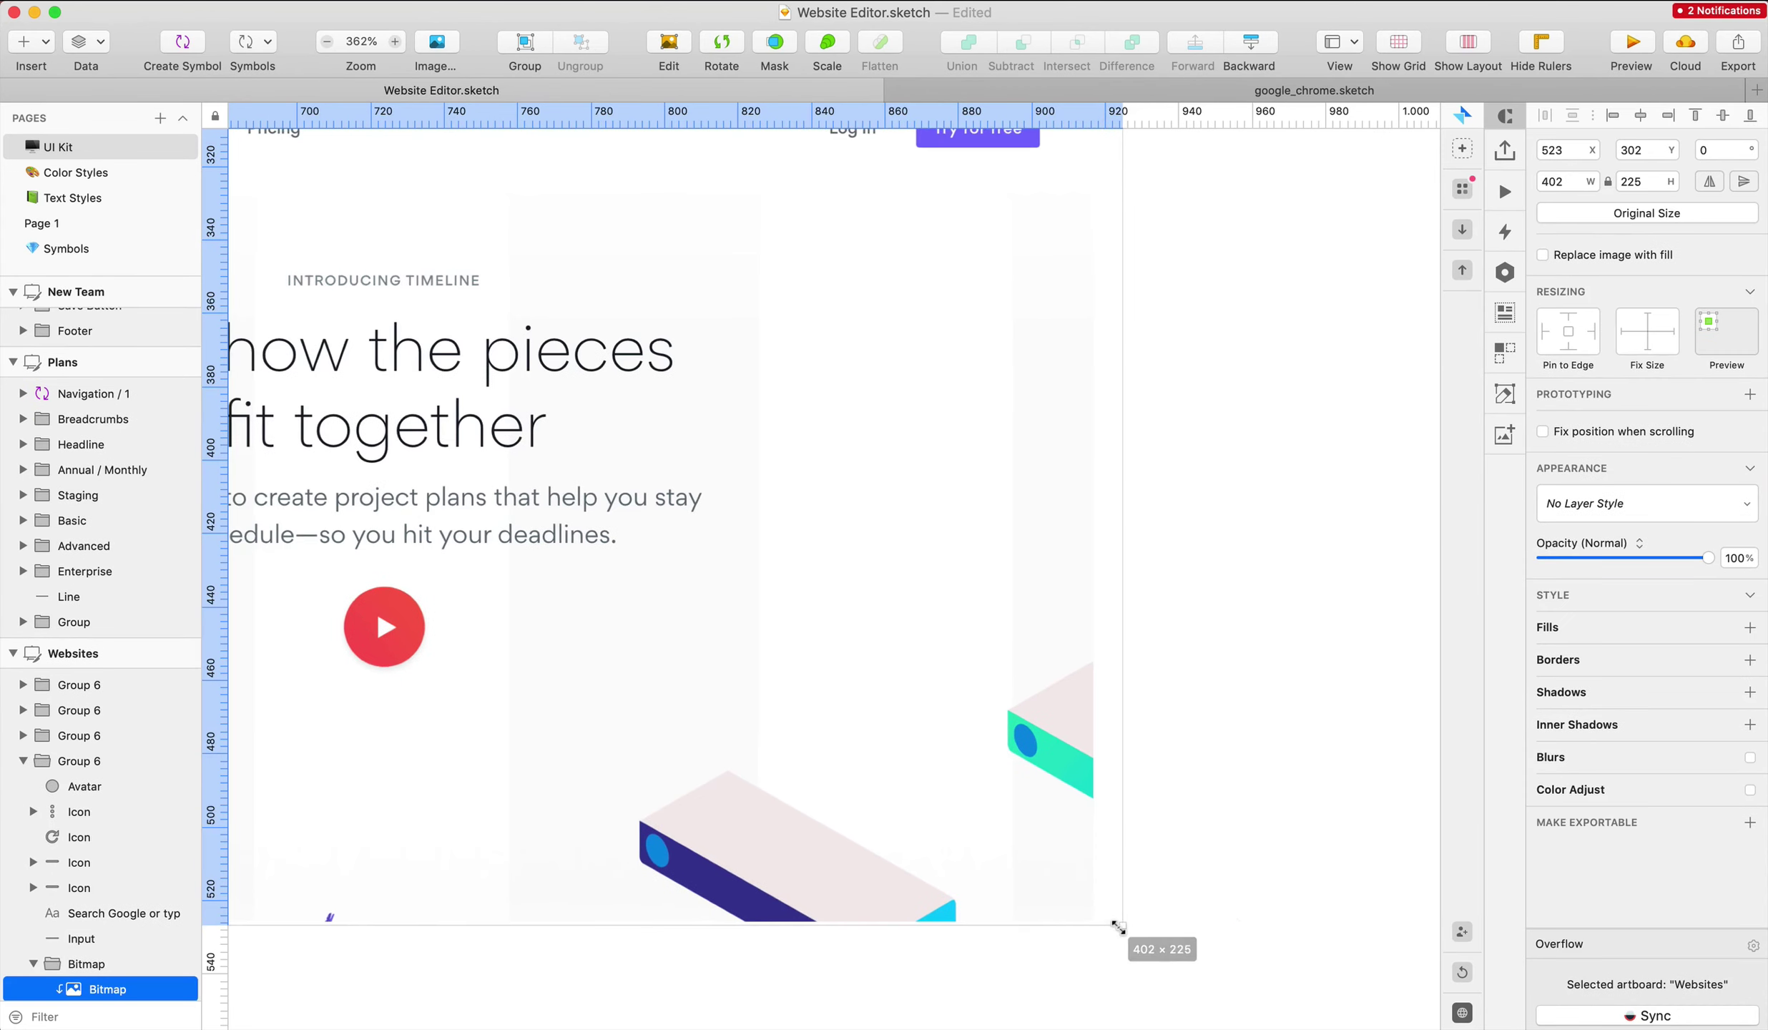
scroll(941, 659, "down", 5)
scroll(943, 664, "left", 4)
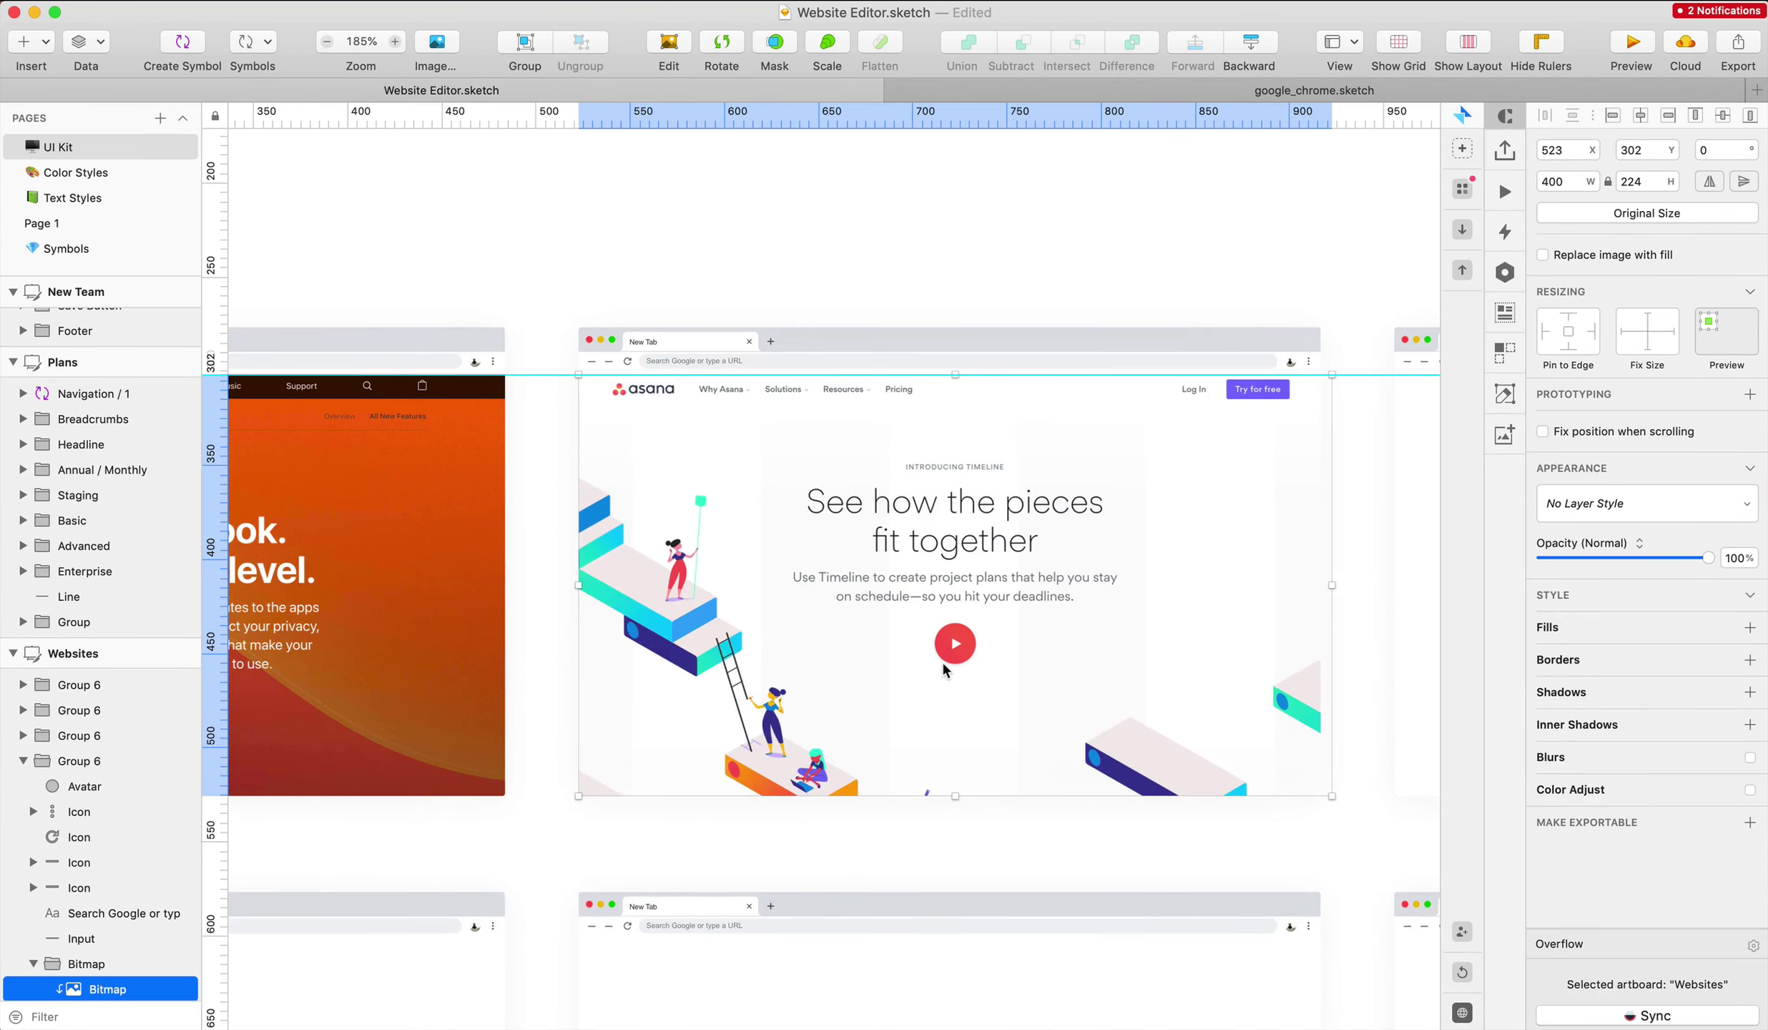
key("Left")
key("Left")
left_click(1149, 191)
Delete the original Asana screenshot from the canvas beside the artboard
scroll(1151, 192, "down", 2)
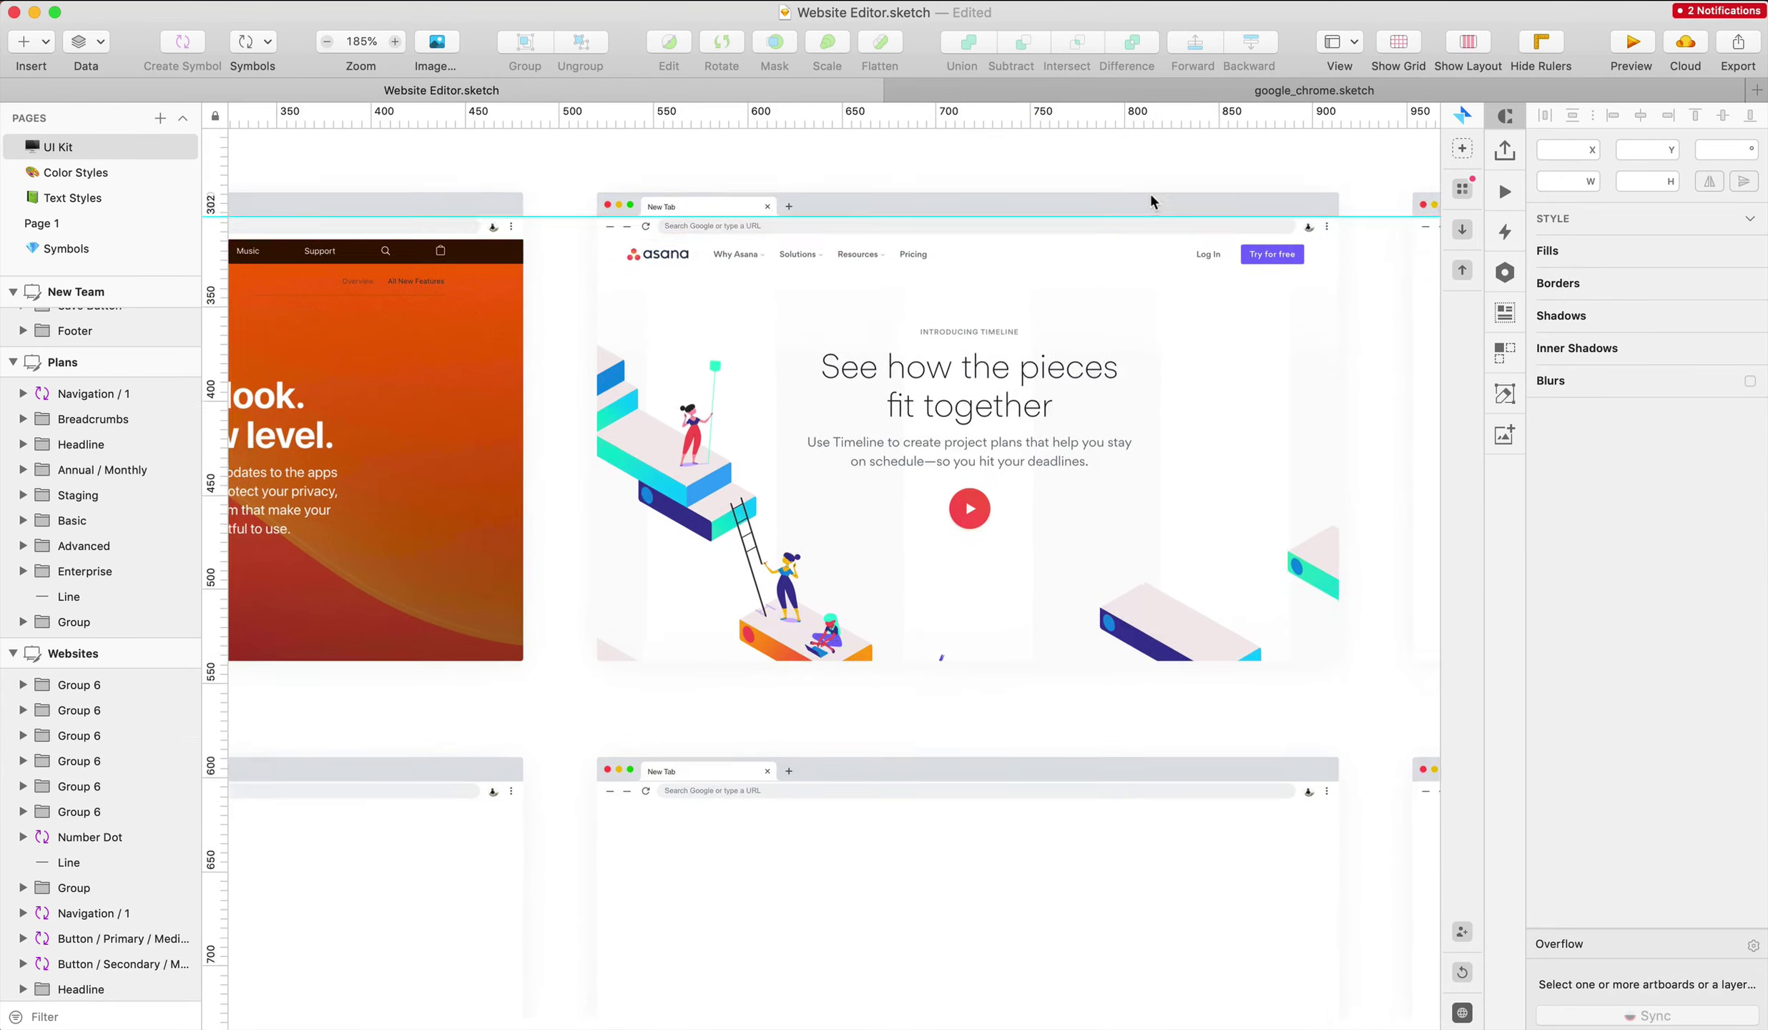
scroll(1151, 191, "right", 5)
scroll(1153, 194, "right", 3)
scroll(1153, 195, "down", 5)
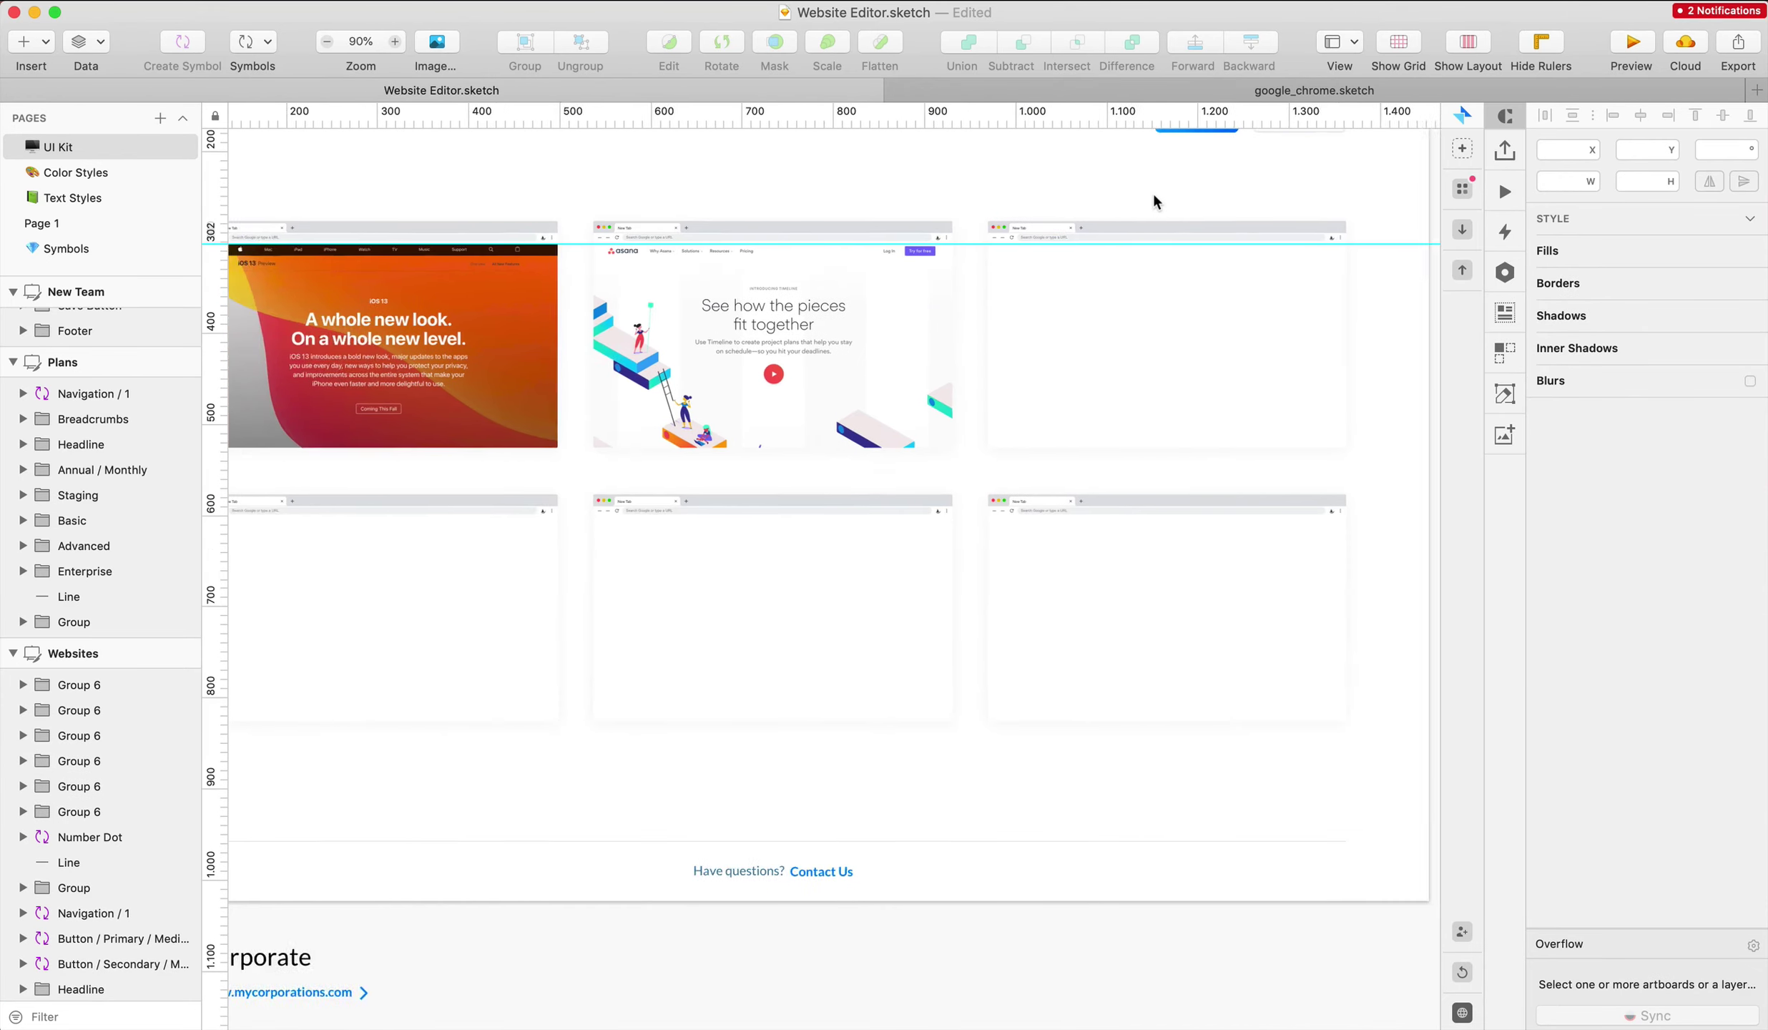
scroll(1153, 195, "right", 5)
left_click(1316, 729)
key("BackSpace")
Copy the DesignBetter screenshot and place it in the third top-row browser mockup at X 956, Y 302
scroll(1315, 729, "right", 9)
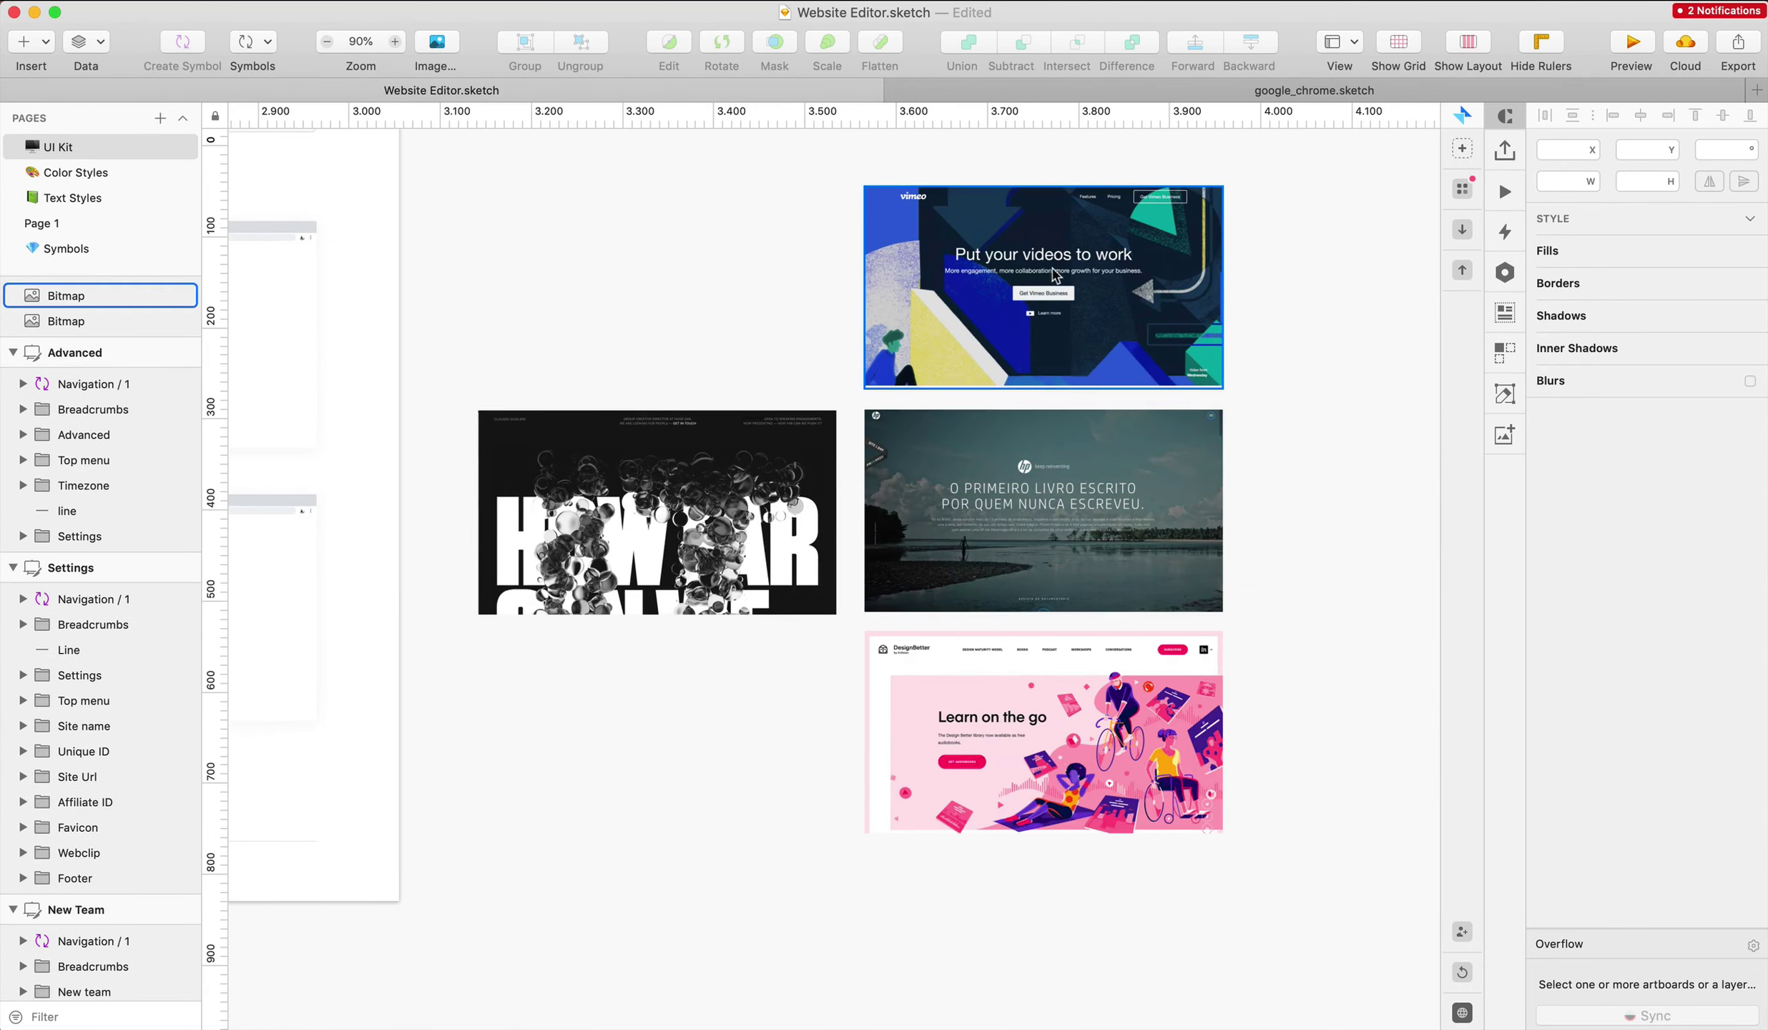
left_click(979, 669)
scroll(756, 444, "left", 4)
scroll(756, 444, "left", 5)
scroll(573, 269, "up", 6)
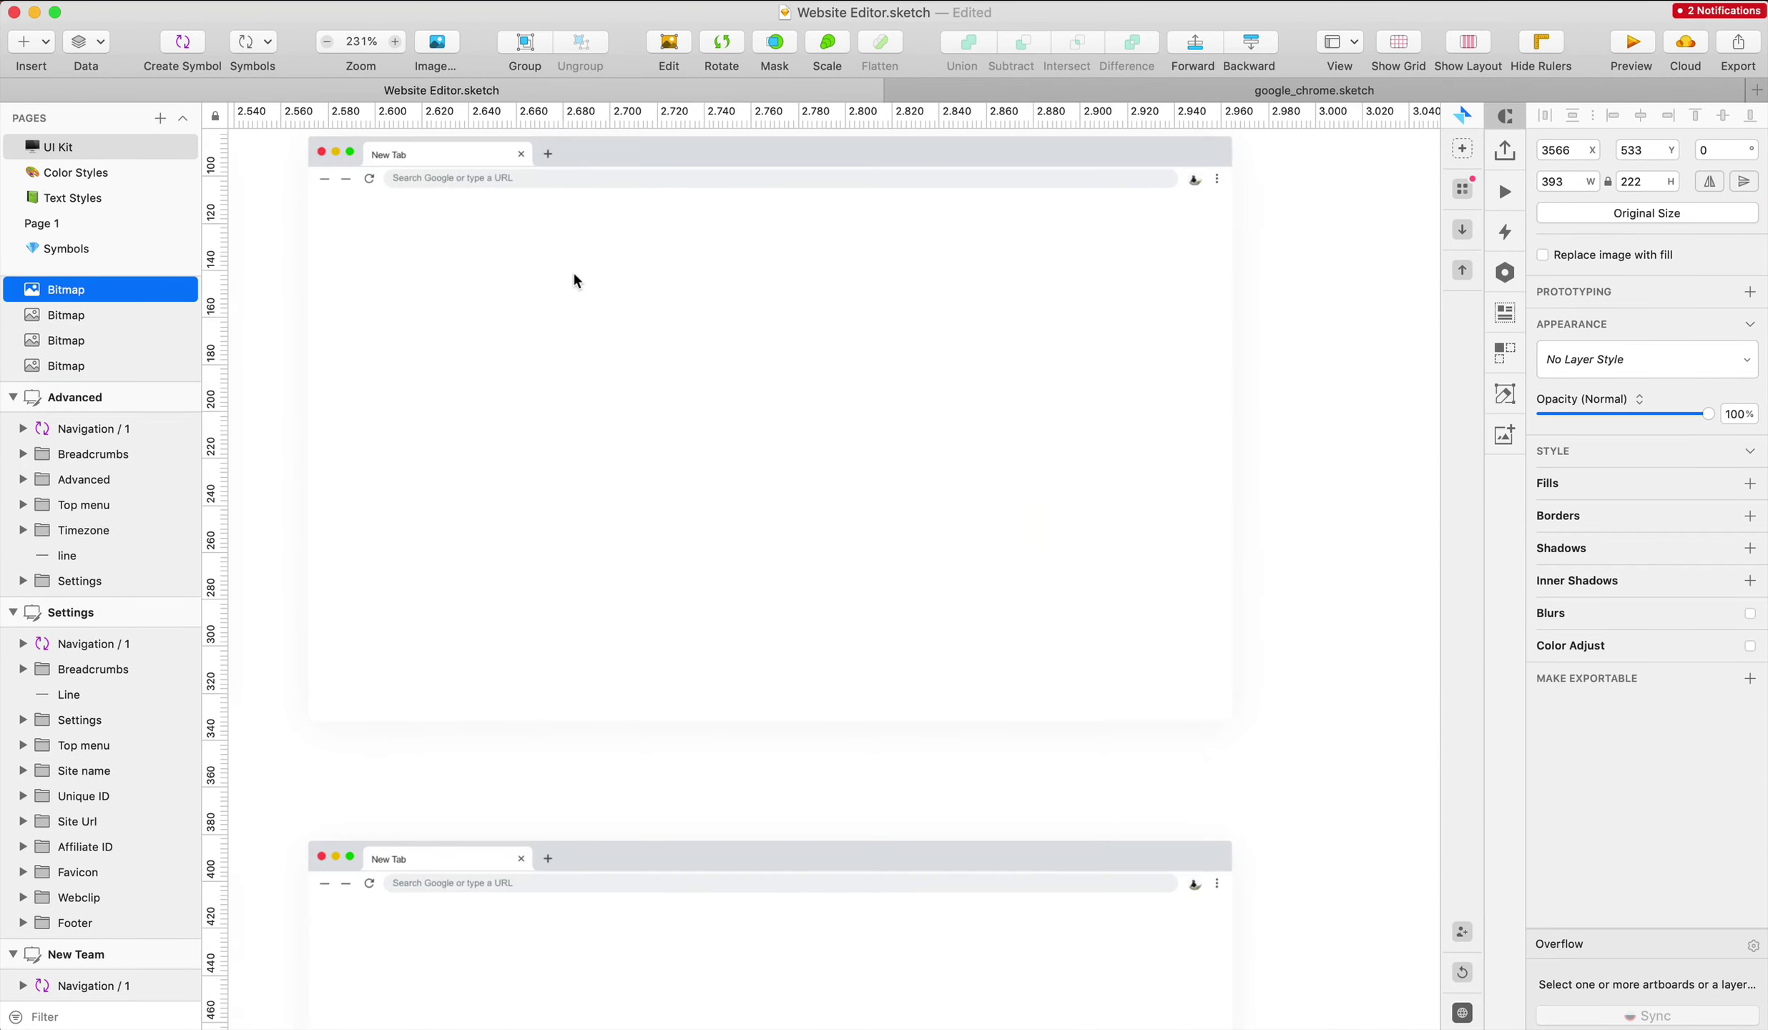
left_click(577, 349, "super")
key("super+v")
scroll(610, 352, "left", 2)
scroll(610, 358, "left", 2)
left_click_drag(1032, 537, 971, 408)
scroll(970, 411, "right", 2)
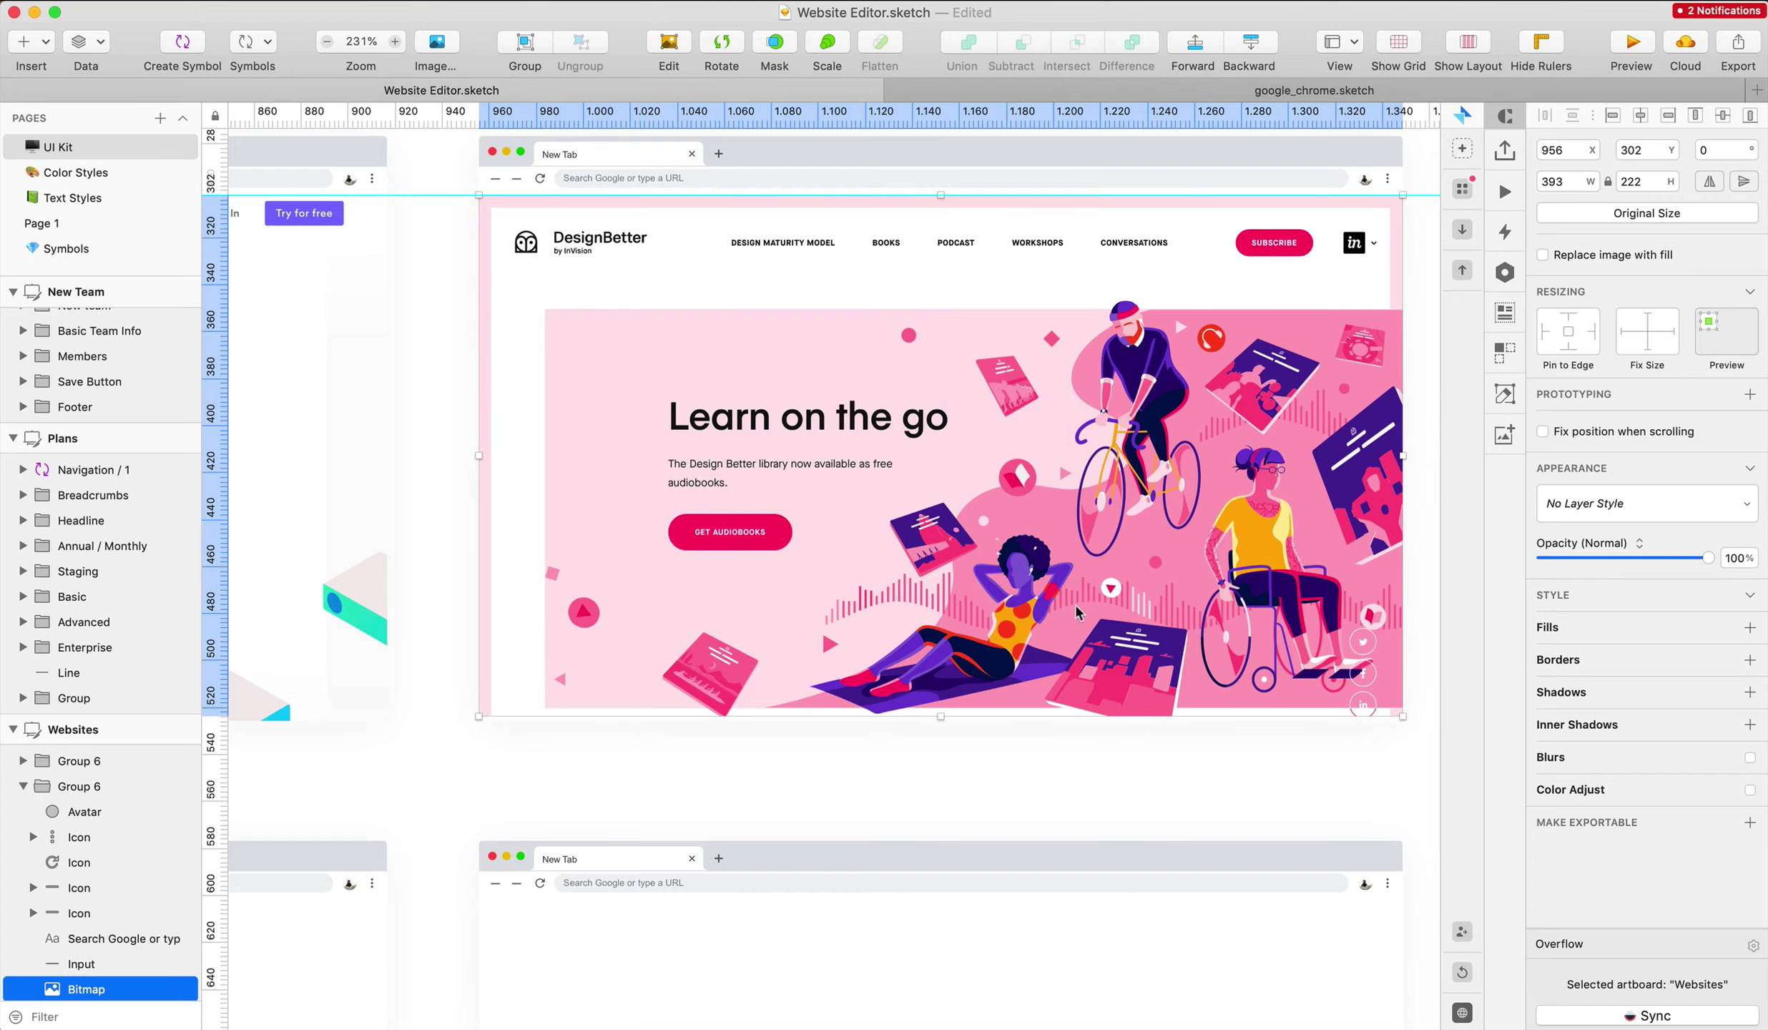
Enlarge the DesignBetter screenshot slightly to fill the third mockup and mask it with the white body shape
scroll(674, 683, "up", 3)
left_click_drag(1000, 723, 1007, 731)
left_click_drag(1036, 808, 1138, 709)
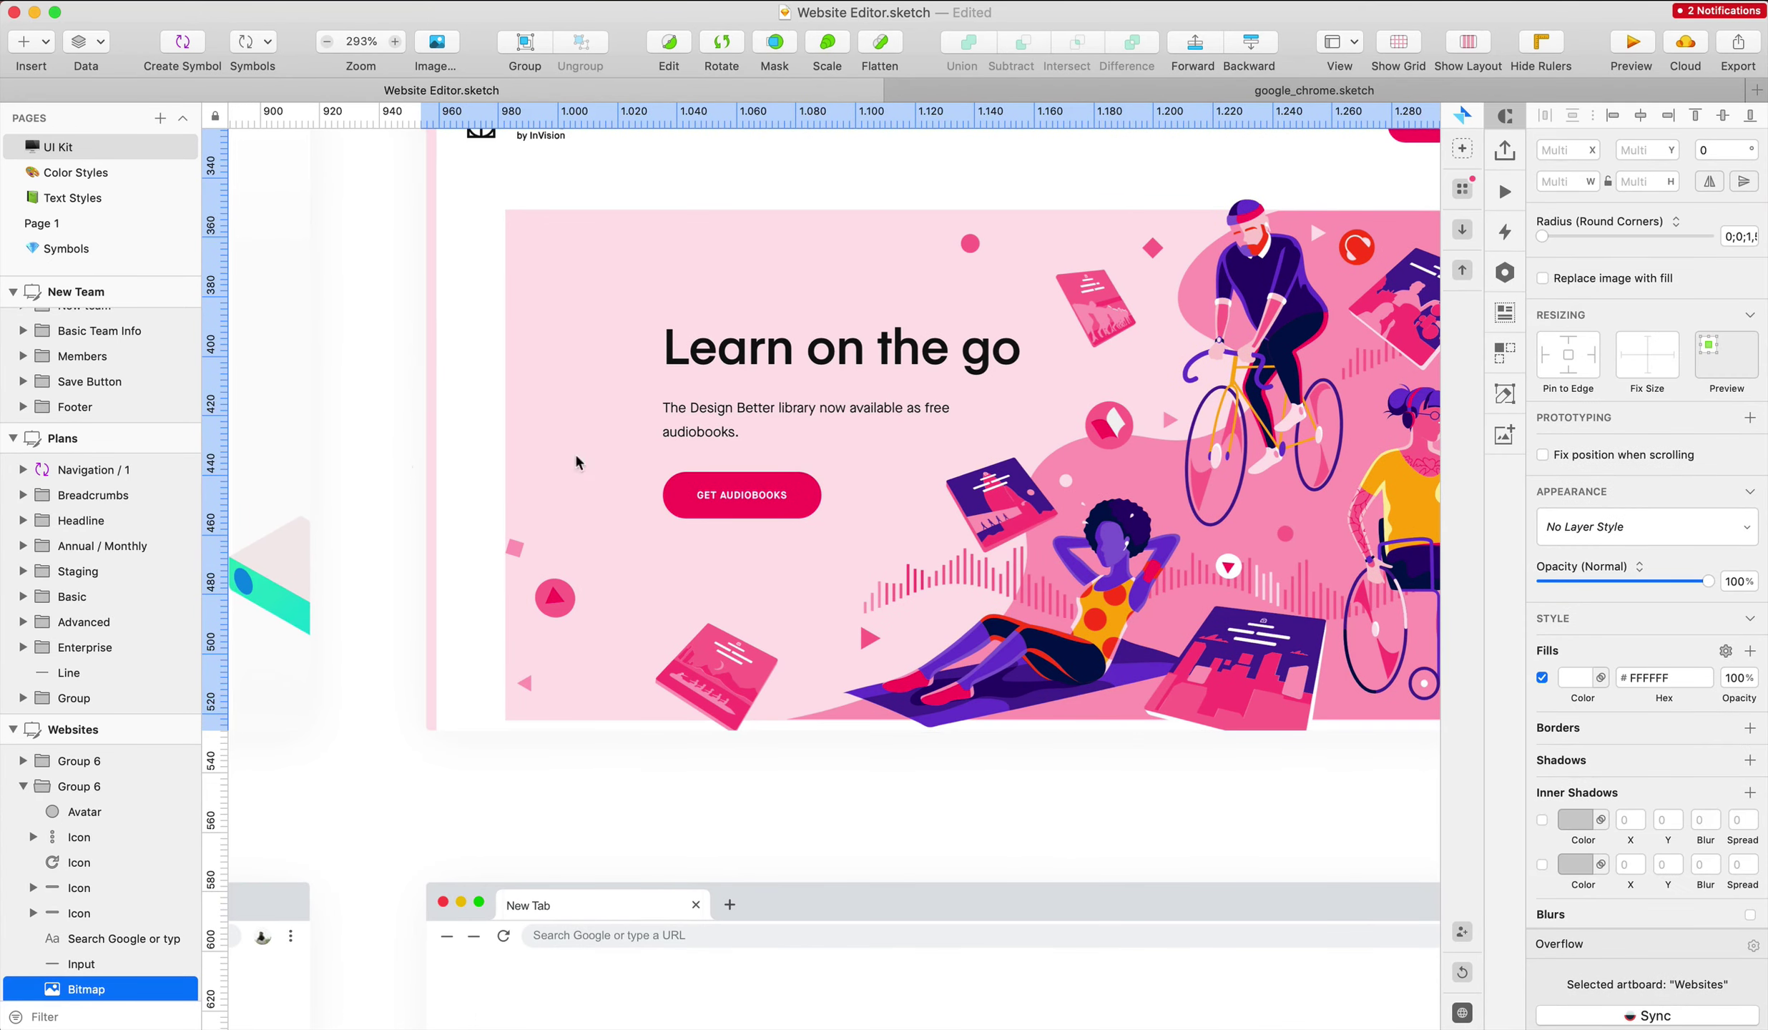
left_click(396, 433)
Switch to the Chrome window that holds the landing-page sites
scroll(396, 434, "down", 10)
scroll(396, 433, "left", 10)
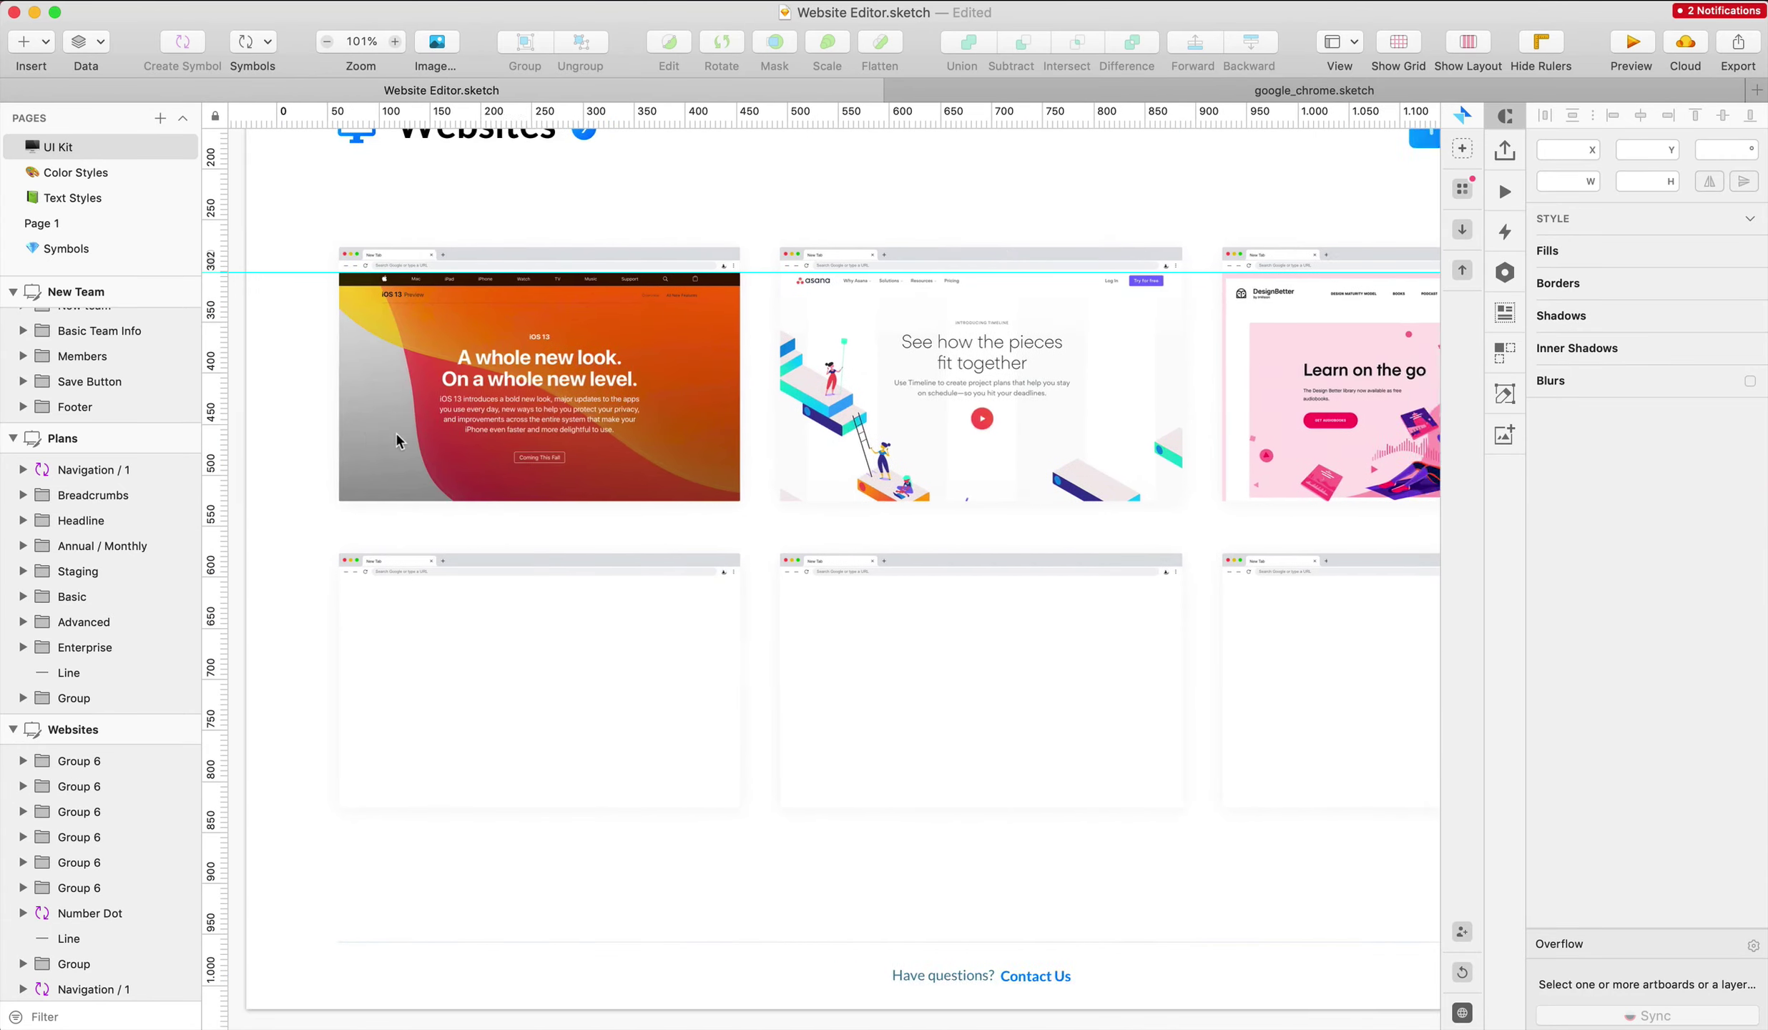
scroll(401, 436, "right", 2)
key("ctrl+Up")
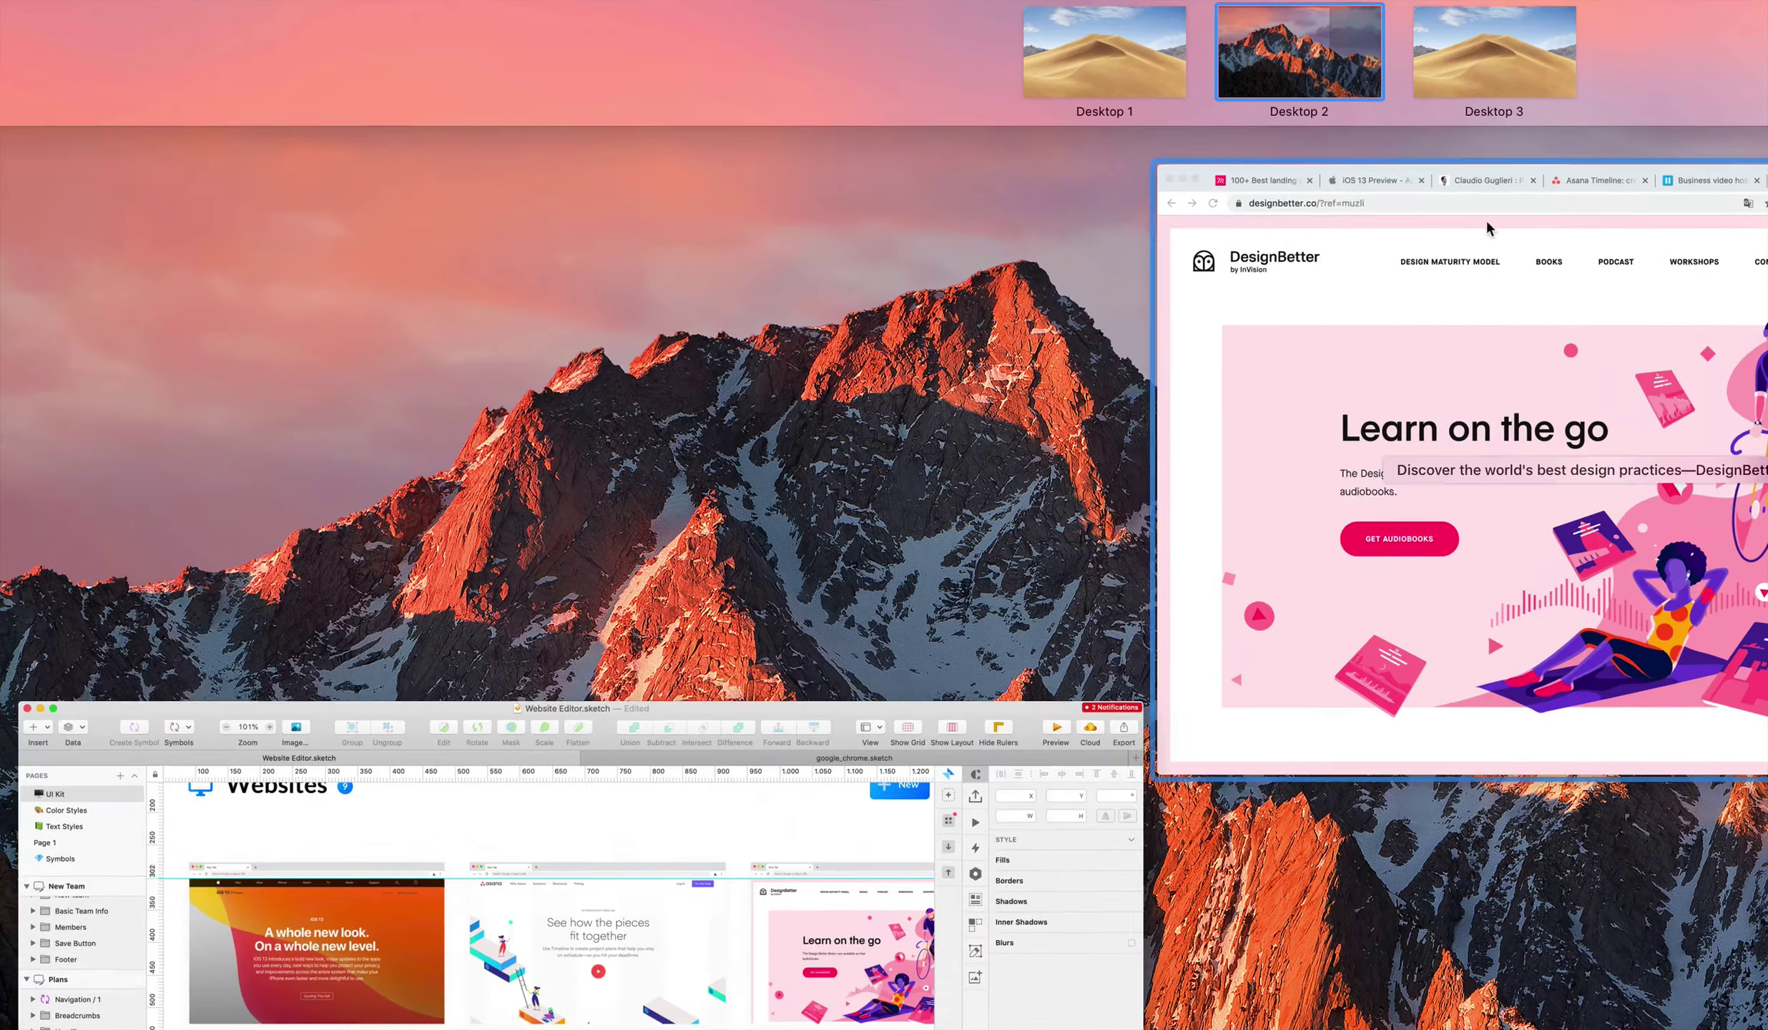
left_click(1484, 225)
Close all the individual website tabs, keeping only the Muzli landing-page gallery open
left_click(1260, 54)
left_click(1405, 51)
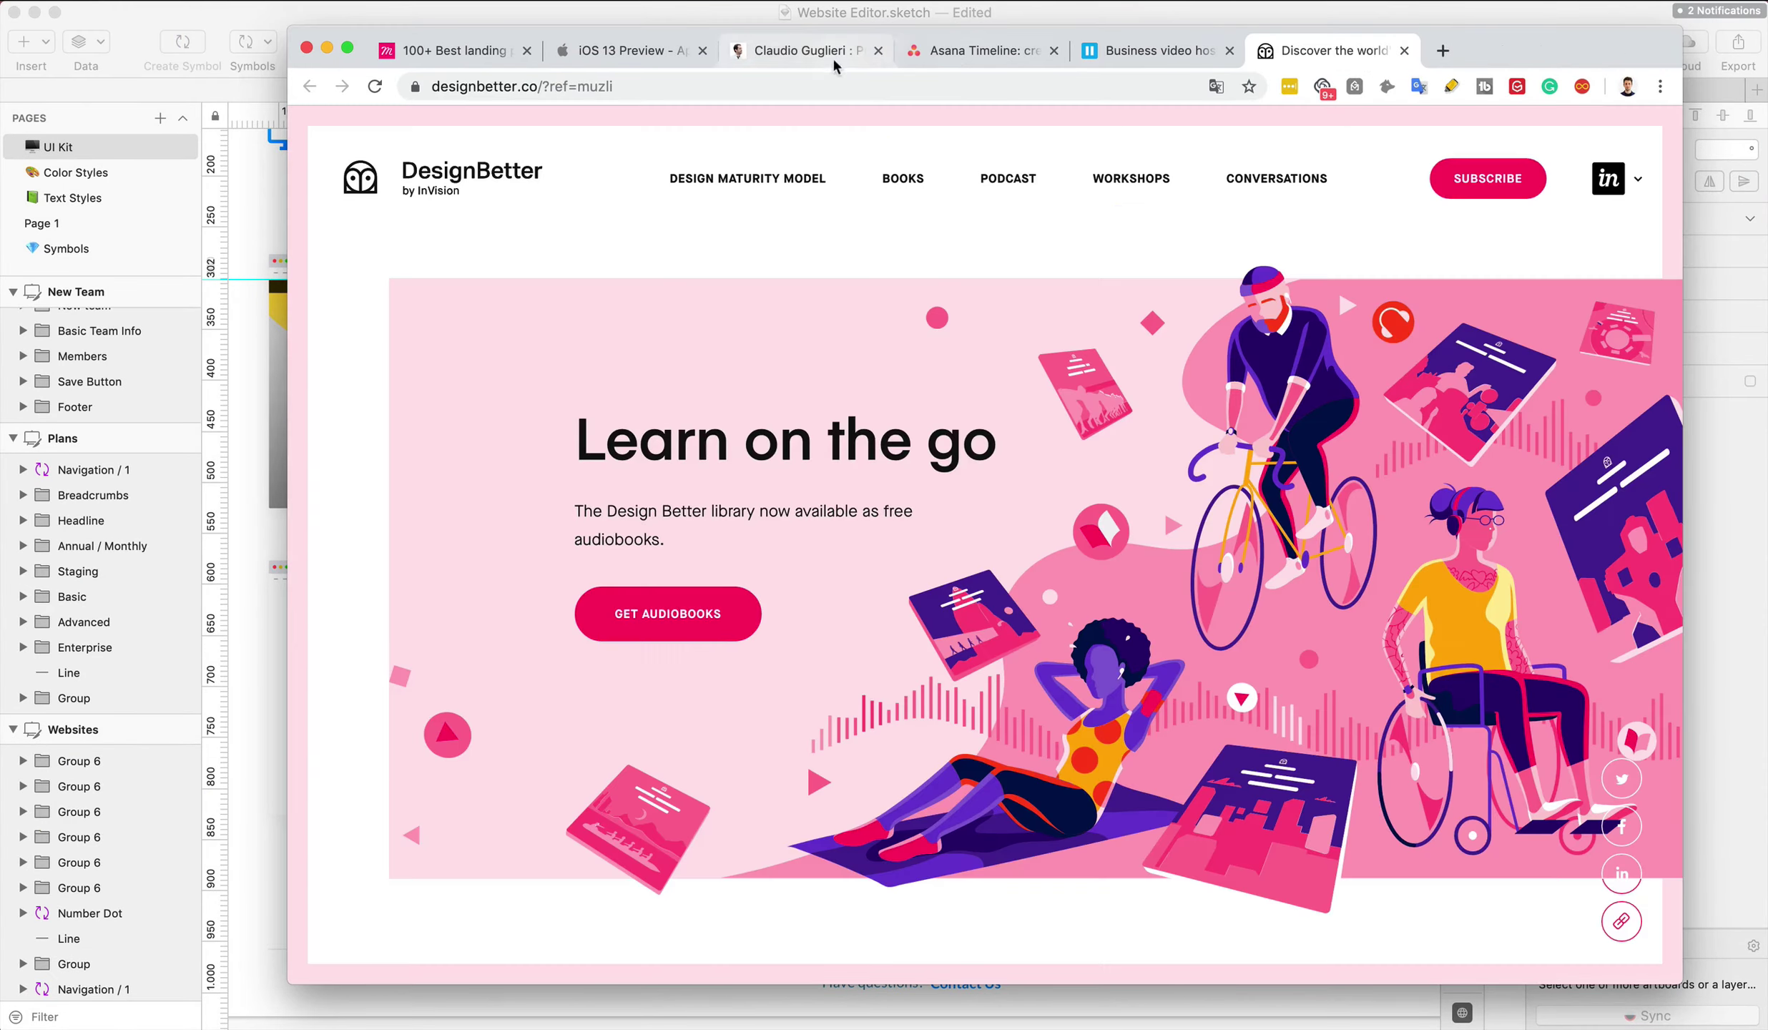
left_click(1099, 50)
left_click(994, 50)
left_click(787, 53)
left_click(634, 53)
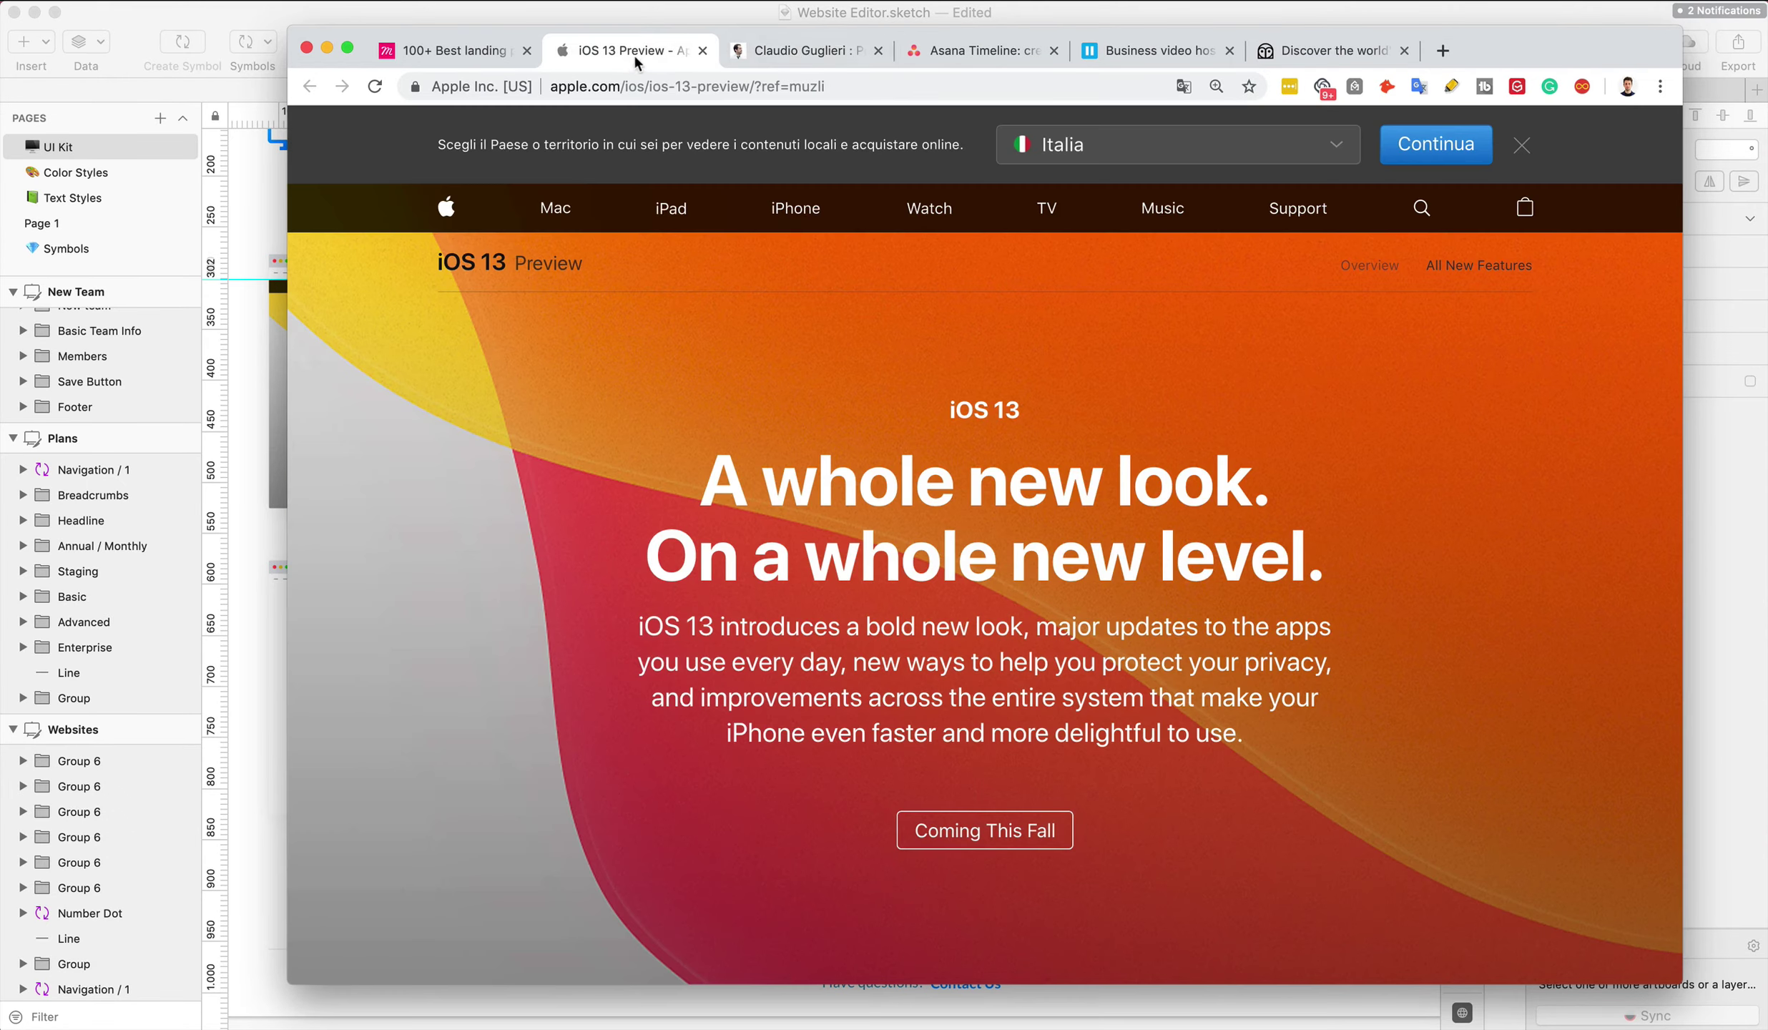
left_click(702, 50)
left_click(702, 51)
left_click(703, 50)
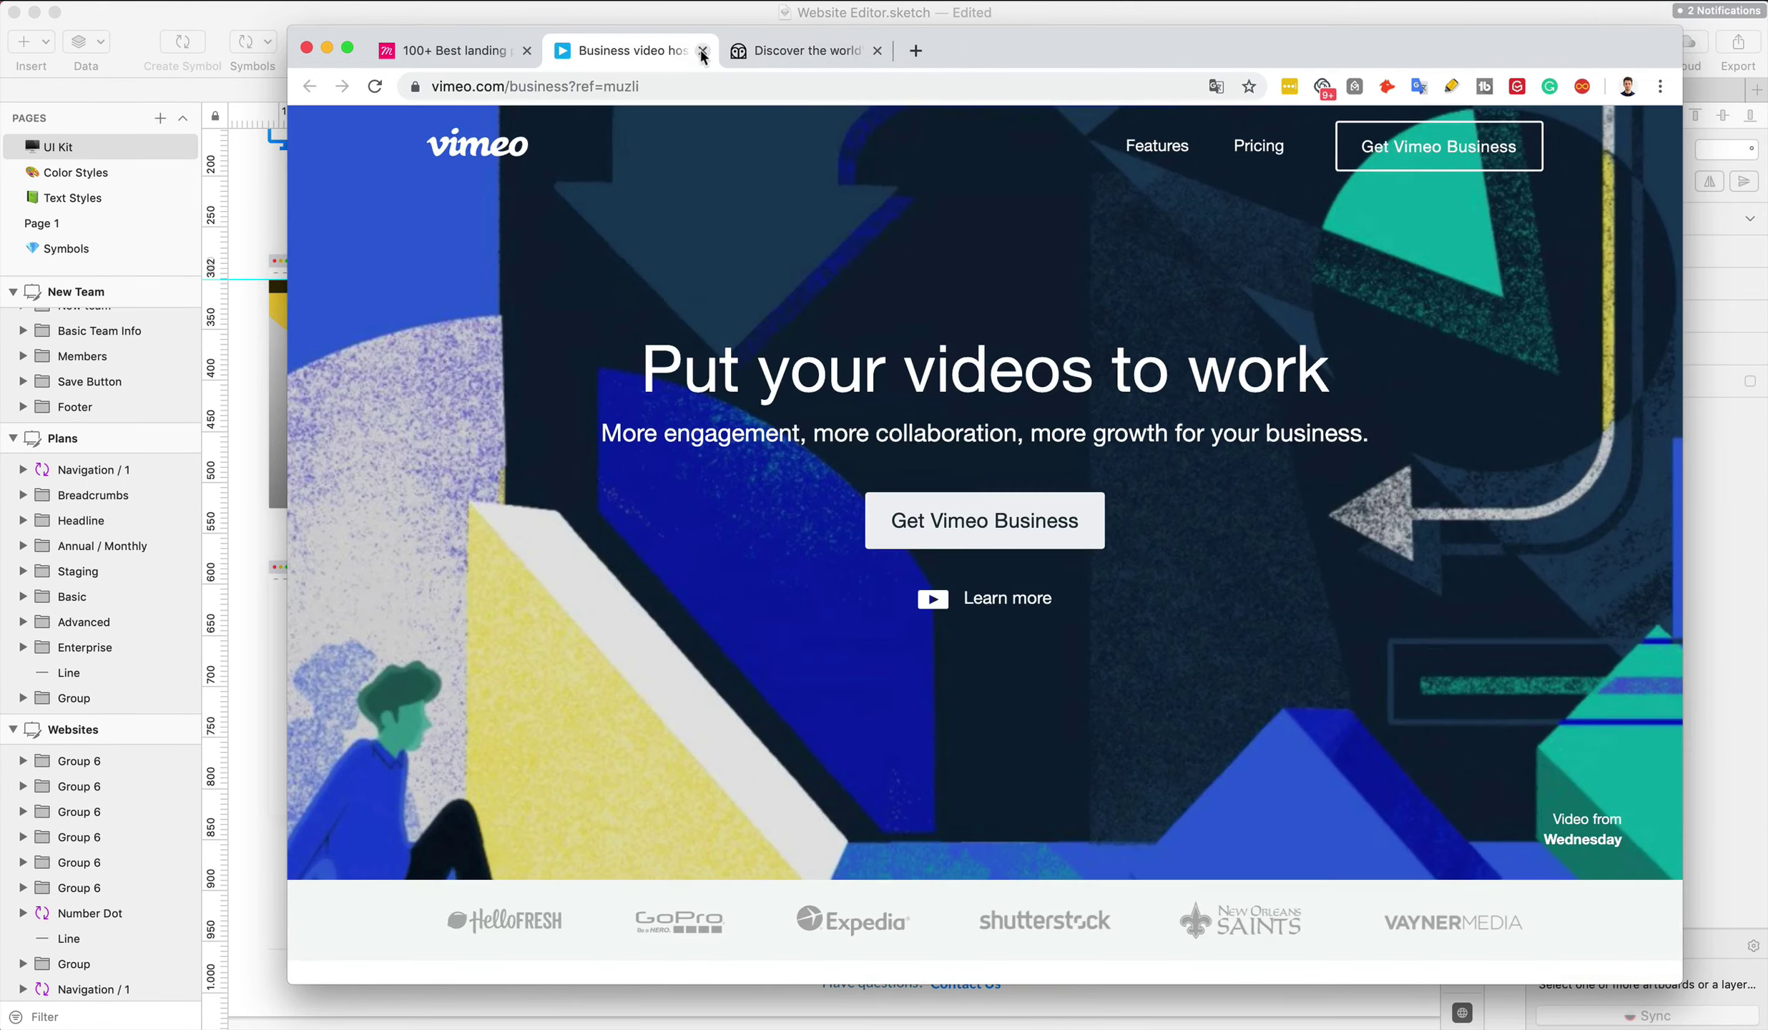
left_click(702, 50)
left_click(702, 51)
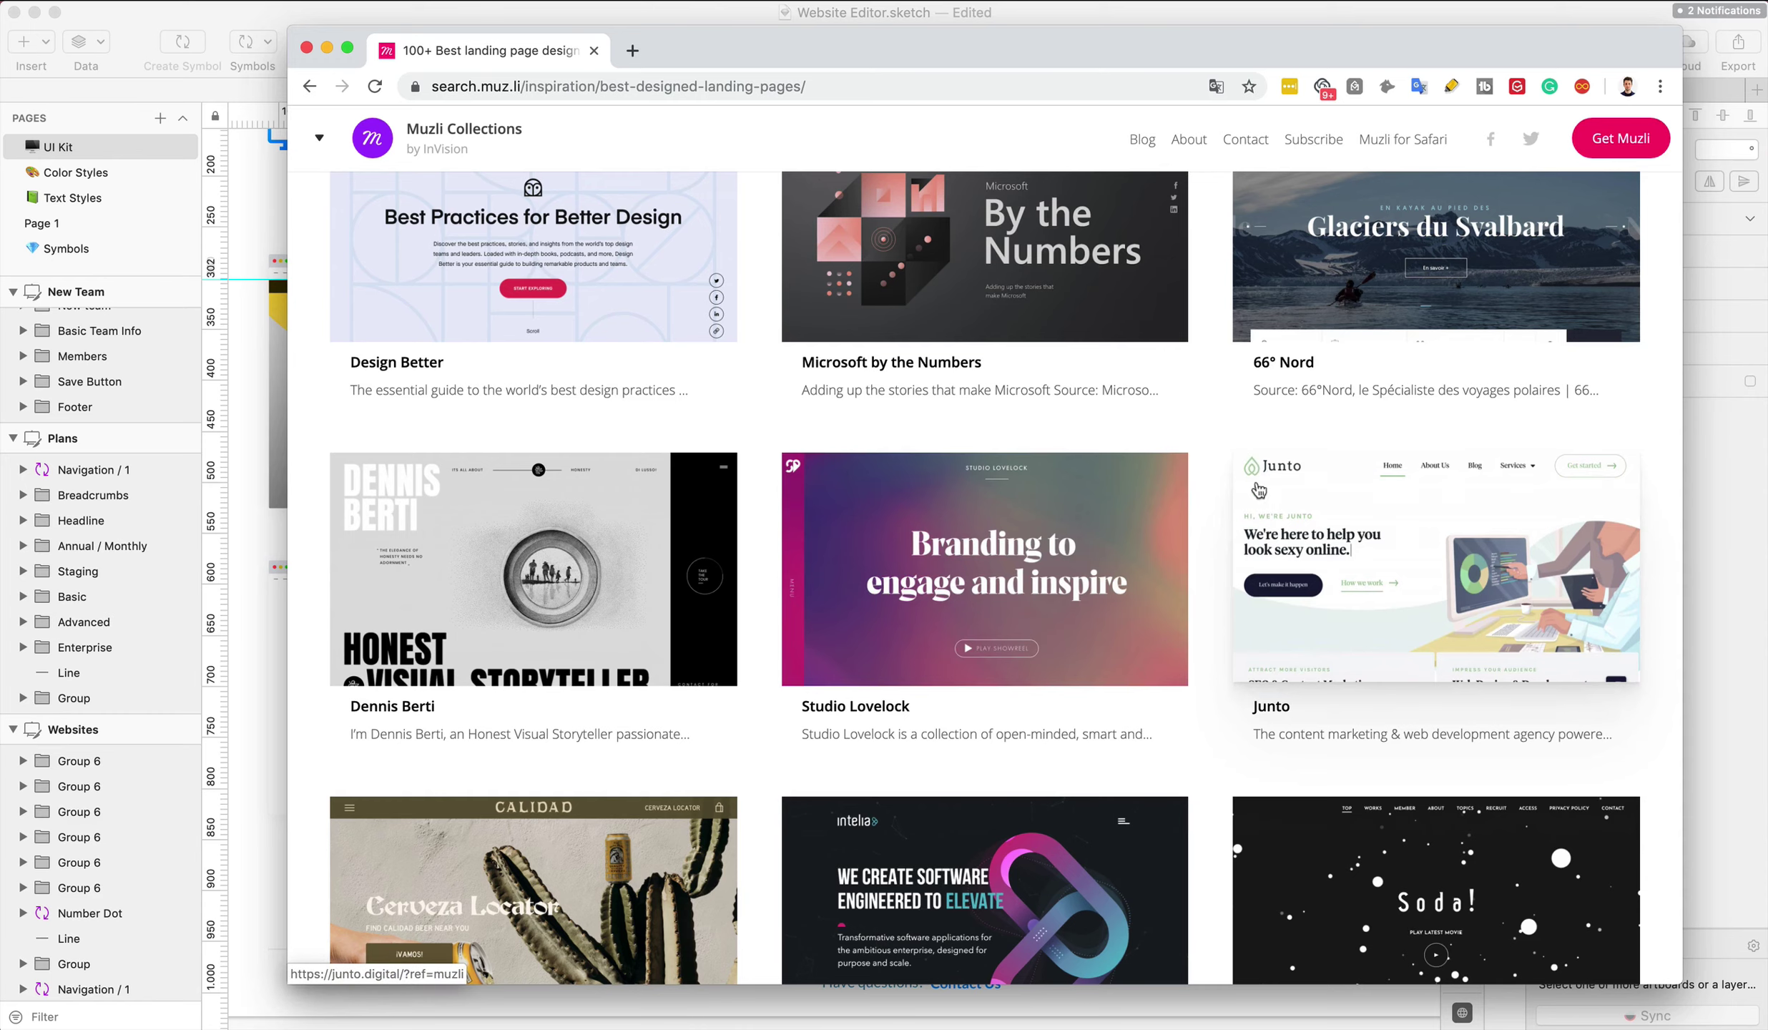
Browse further down the Muzli gallery for more landing-page designs
scroll(1214, 470, "down", 5)
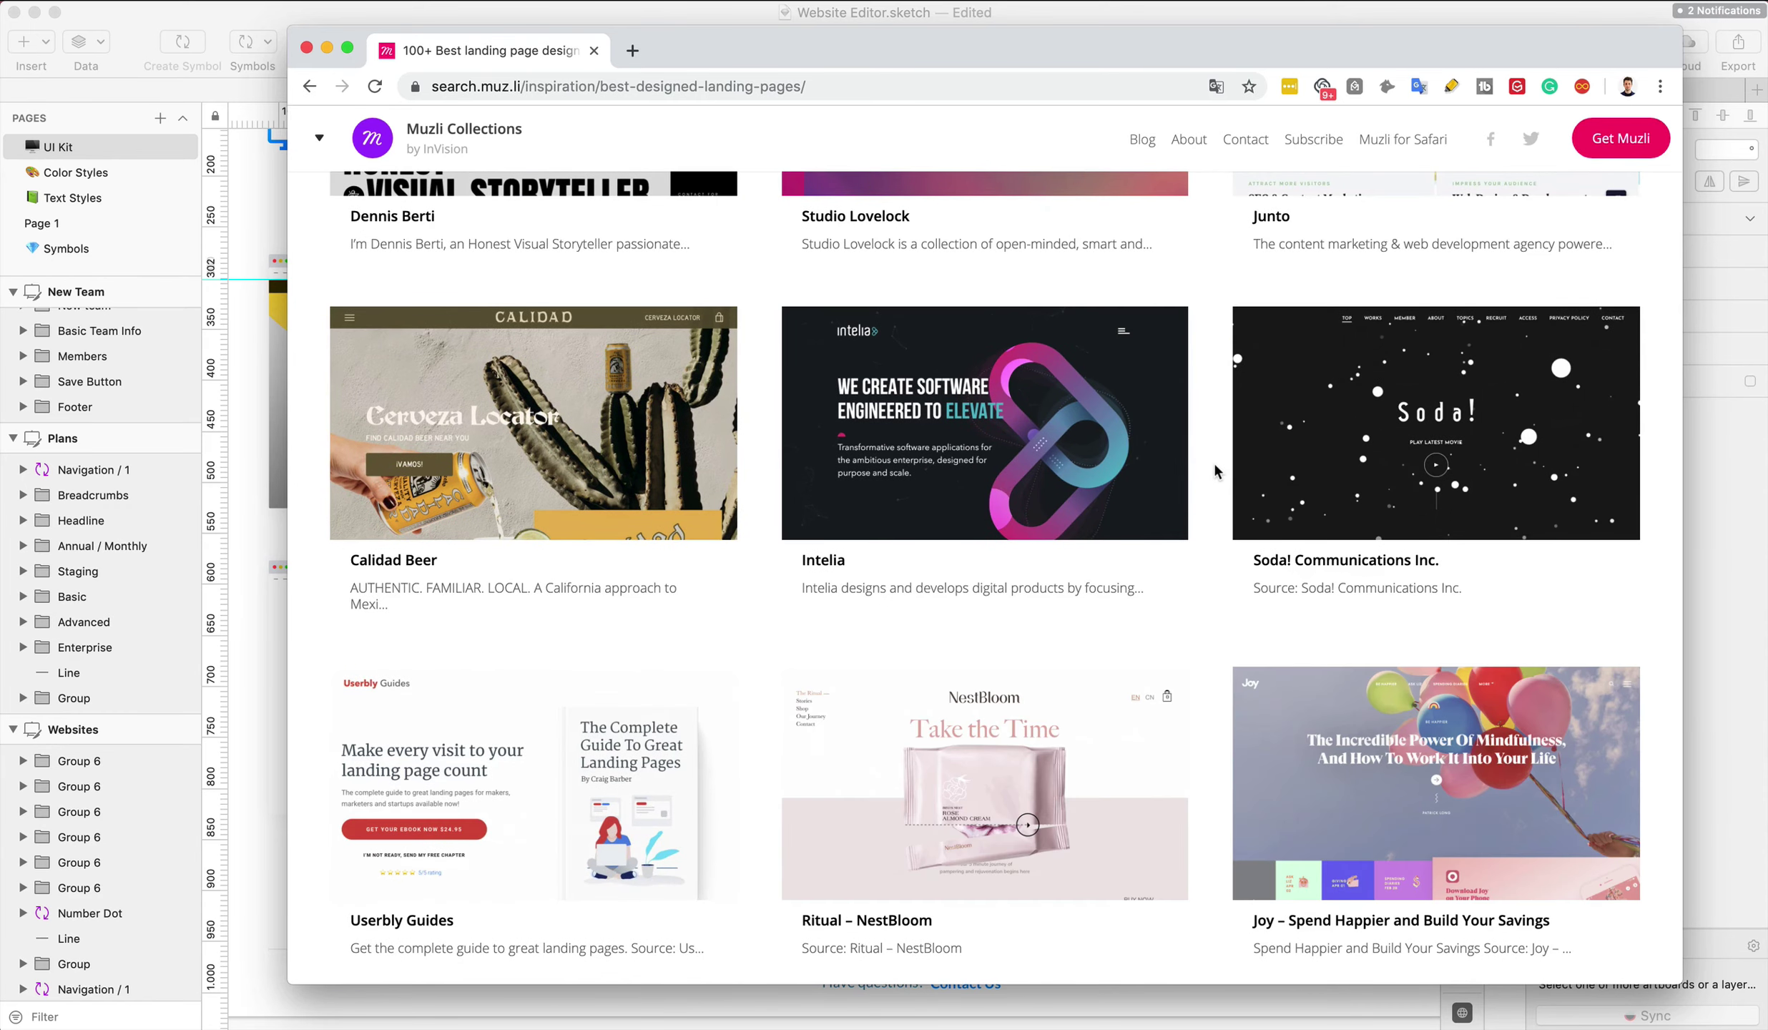
scroll(1214, 472, "down", 5)
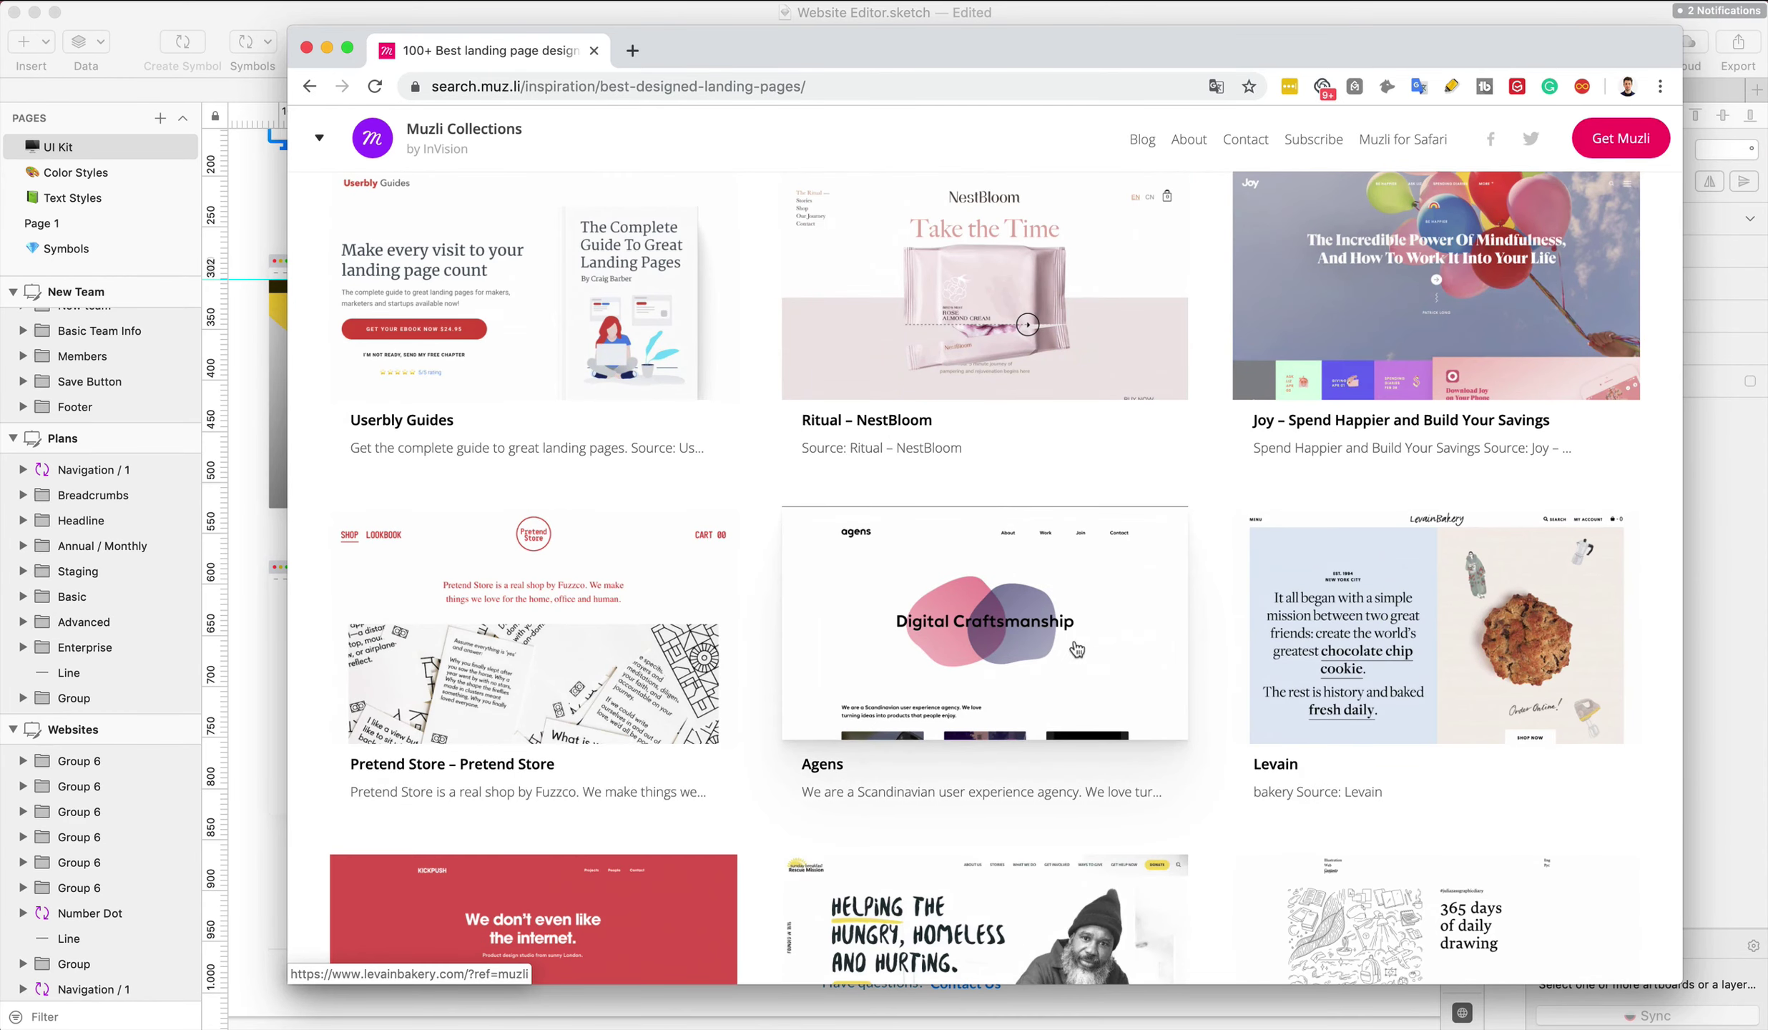
scroll(1201, 568, "down", 5)
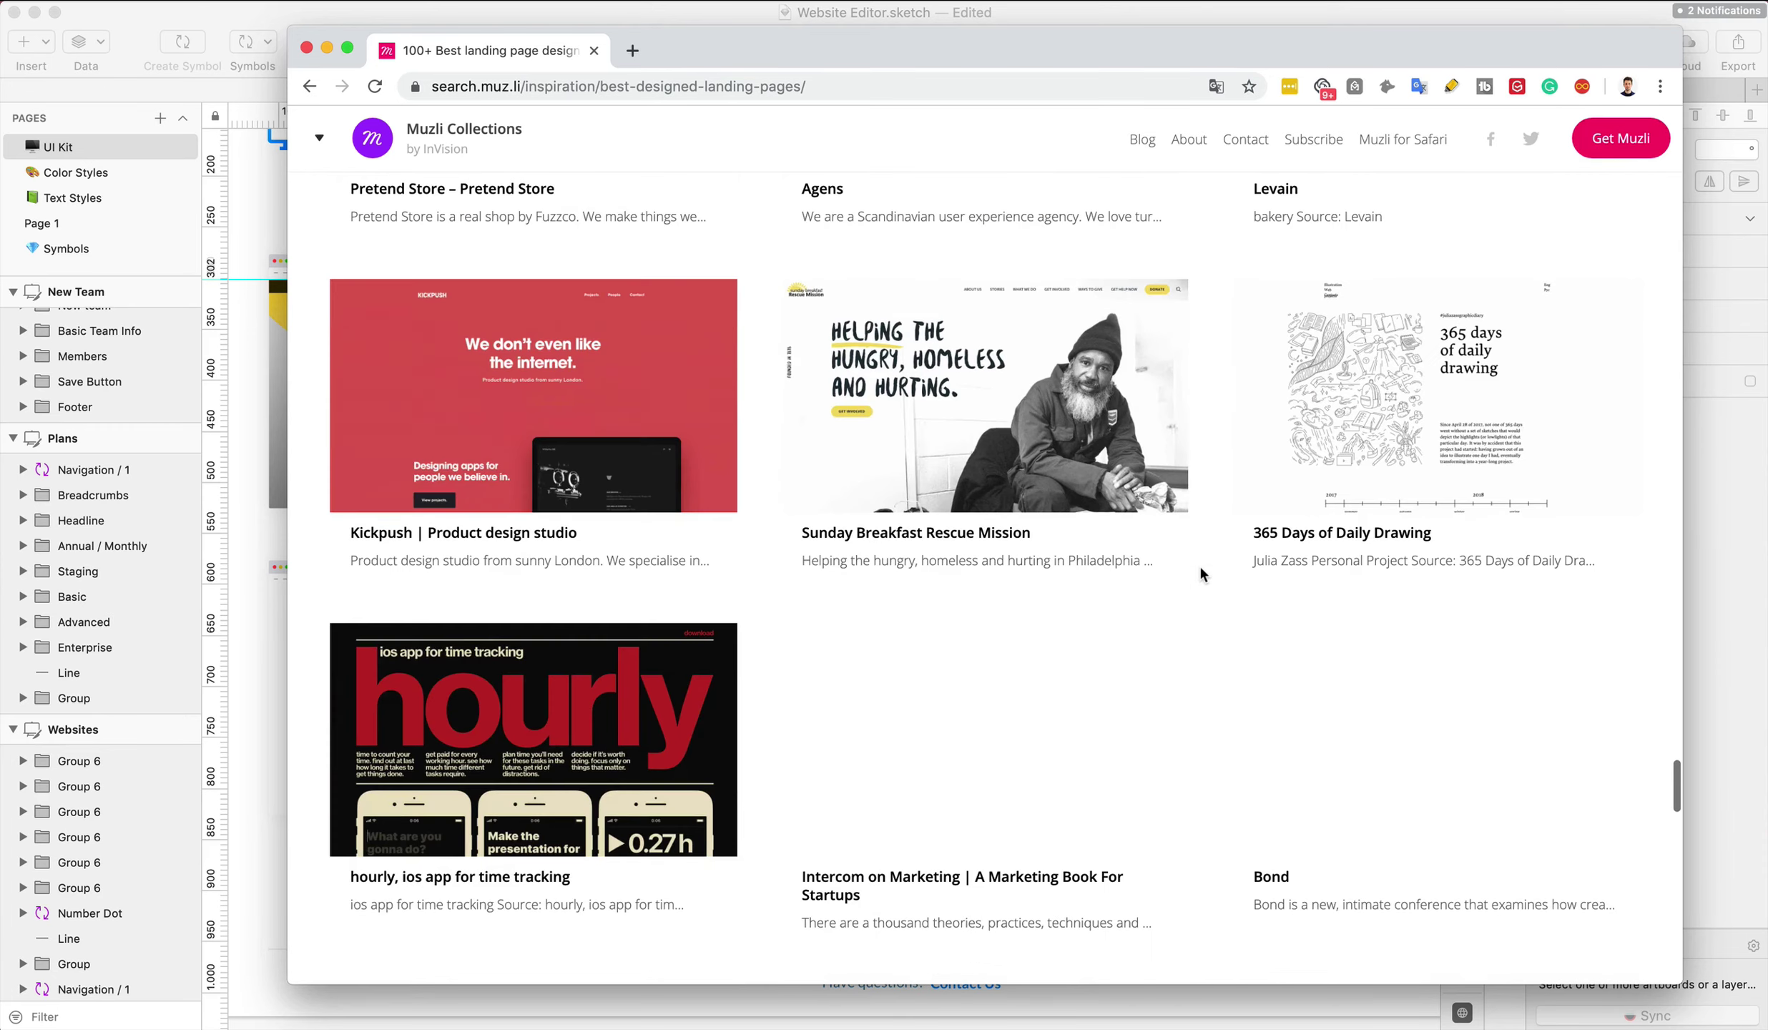
scroll(1200, 574, "down", 5)
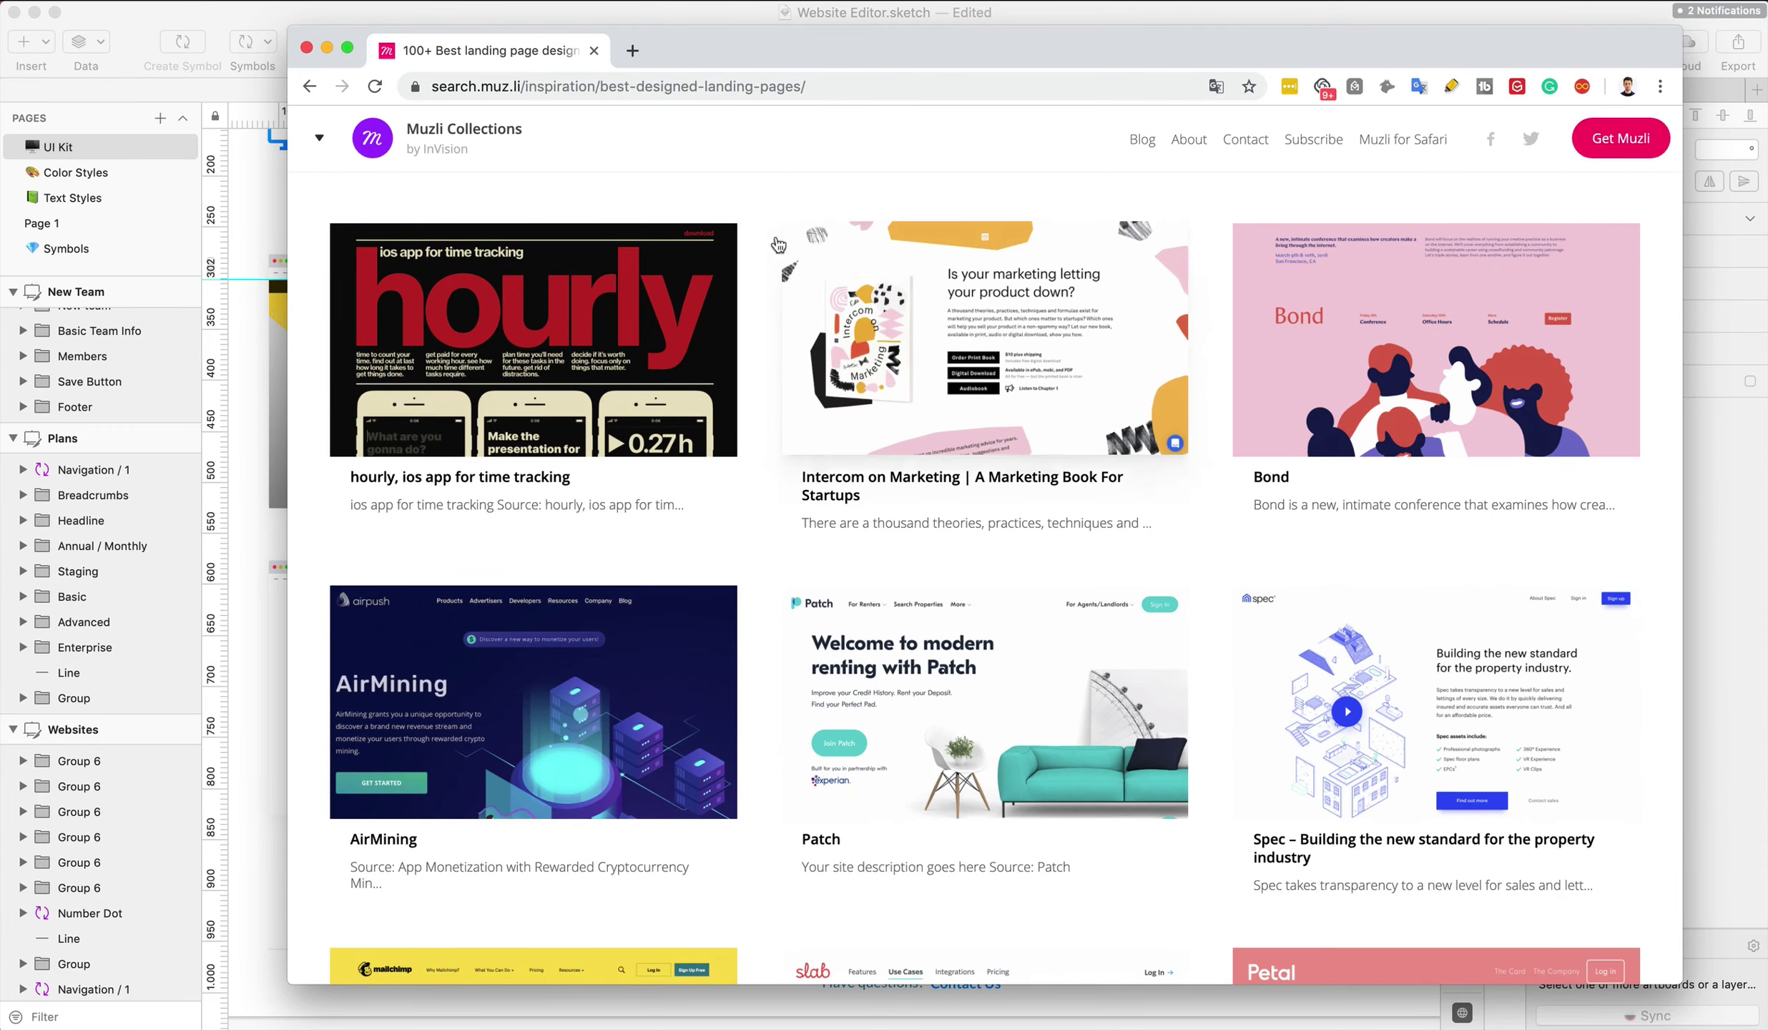
Search Google for "stripe", close the spare blank tab and open the Stripe website in a separate tab
left_click(632, 50)
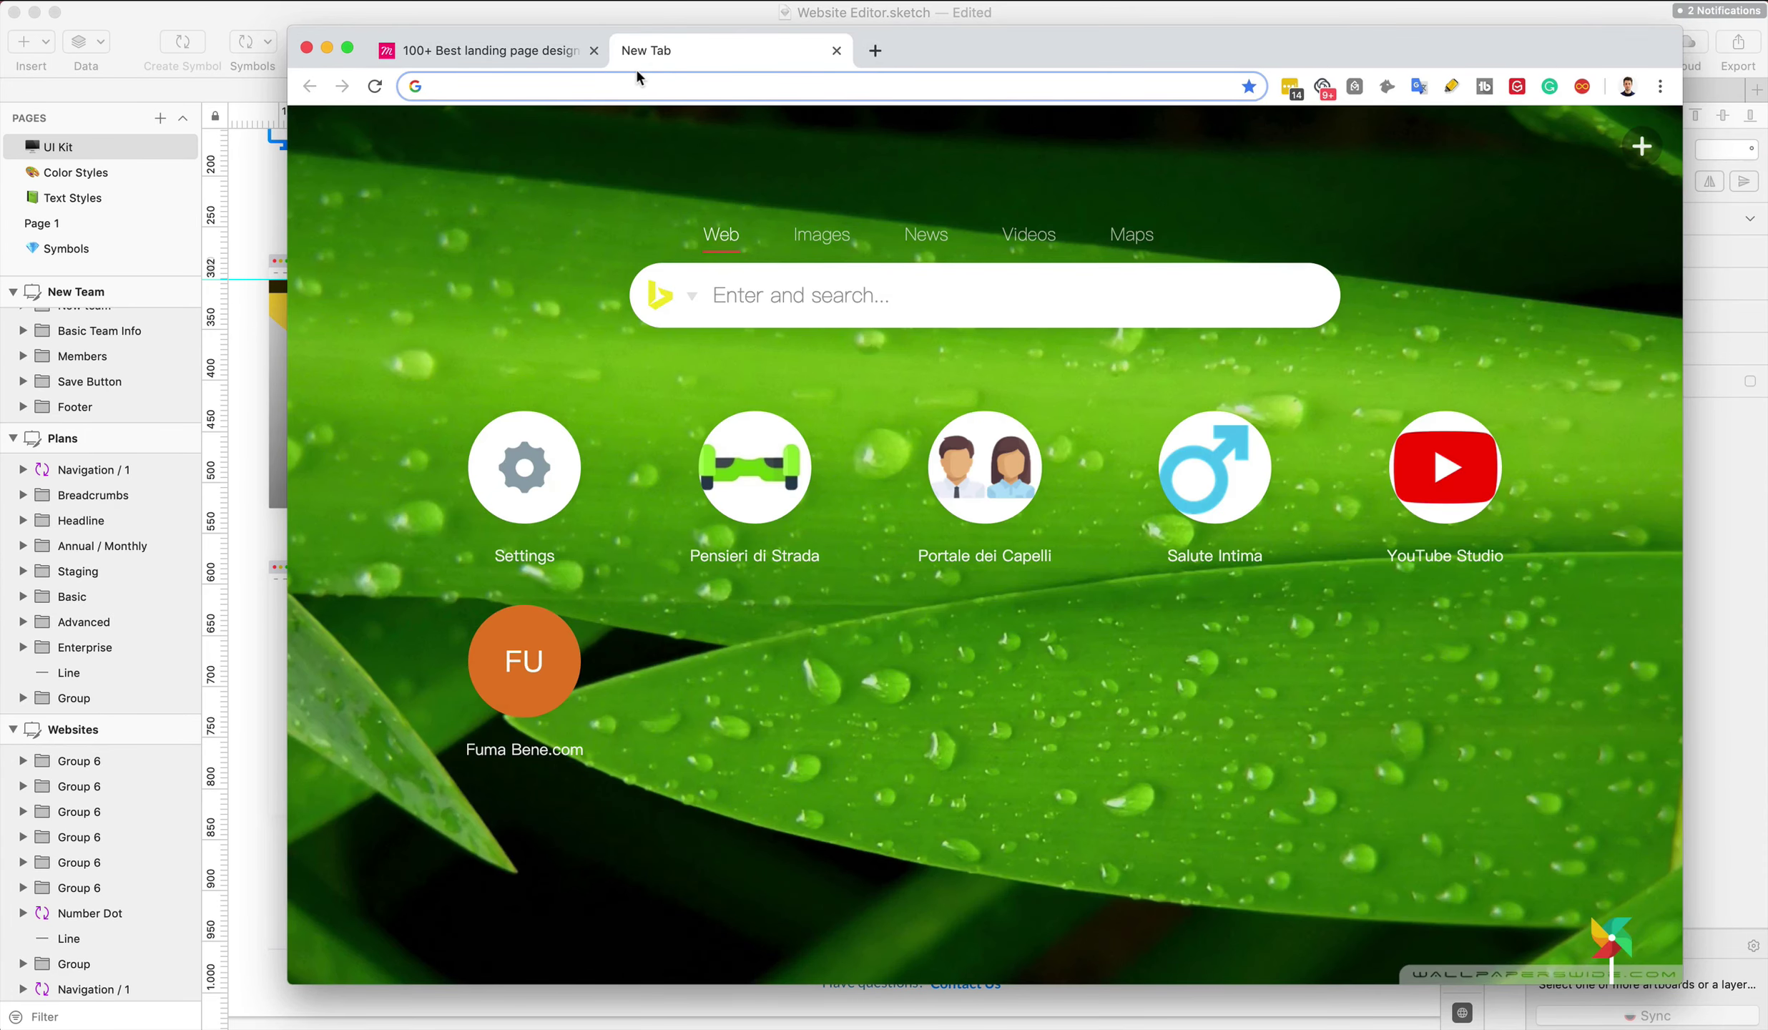
type("s")
key("ctrl+Tab")
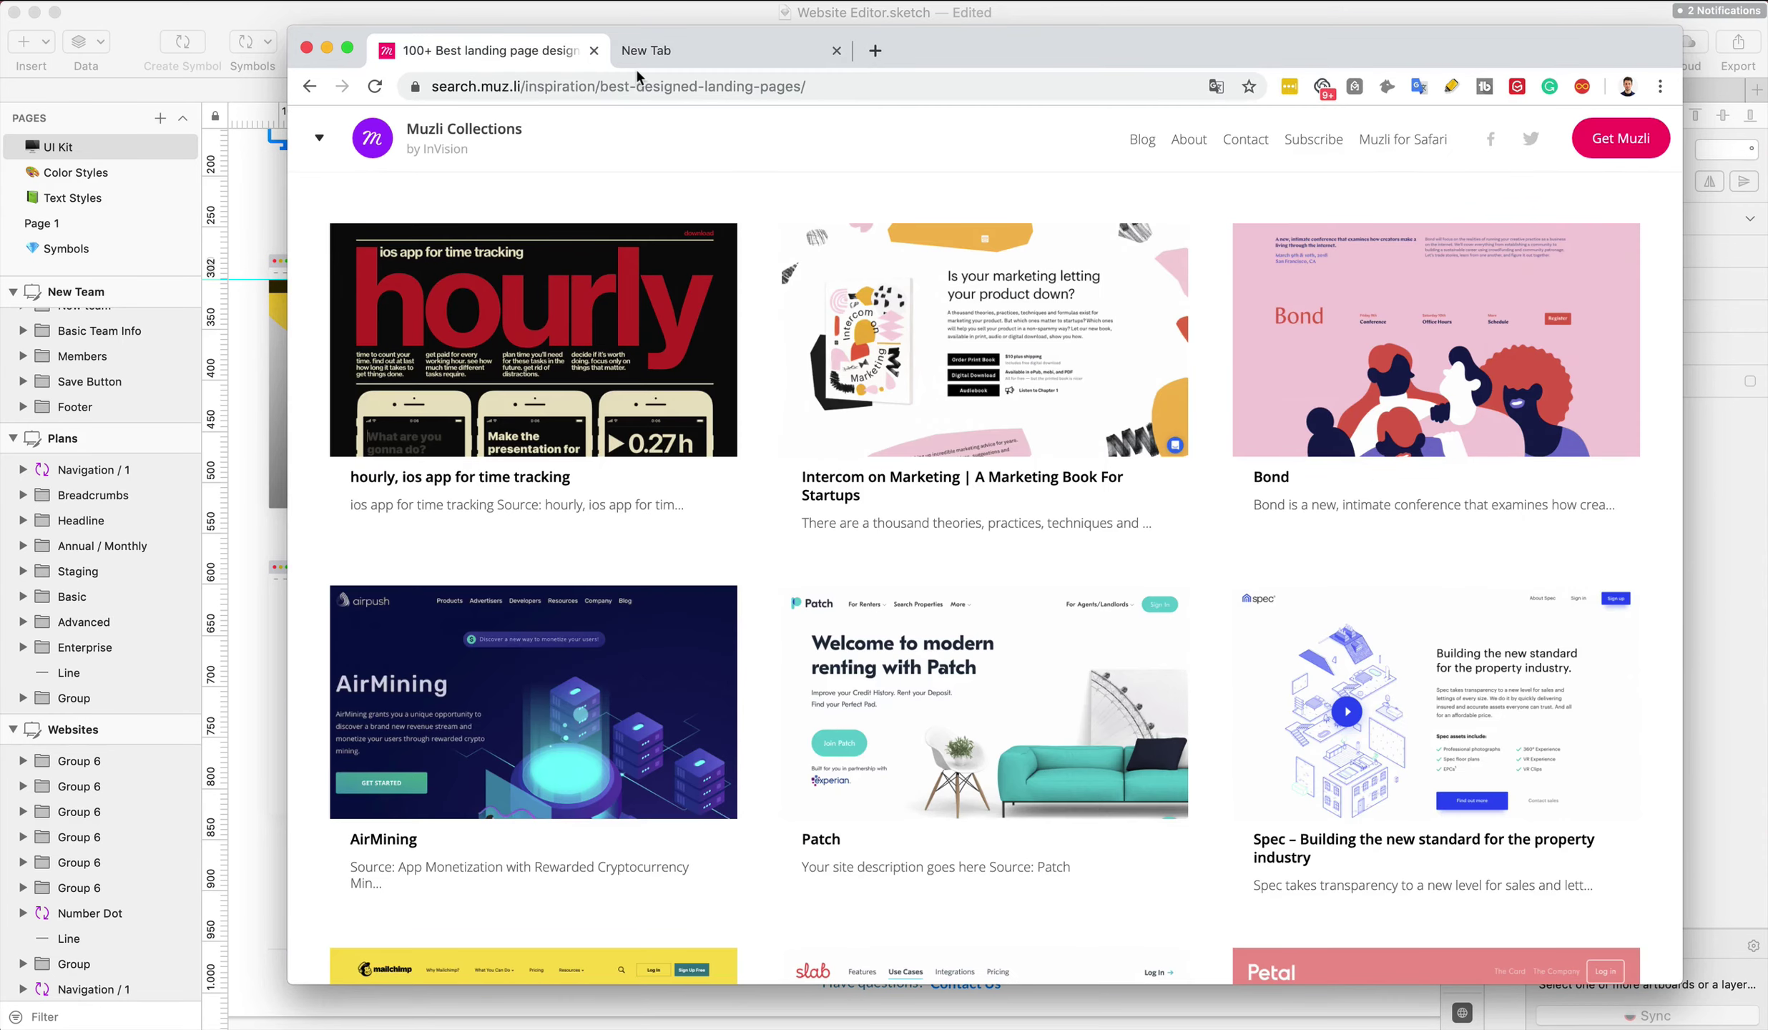
left_click(640, 86)
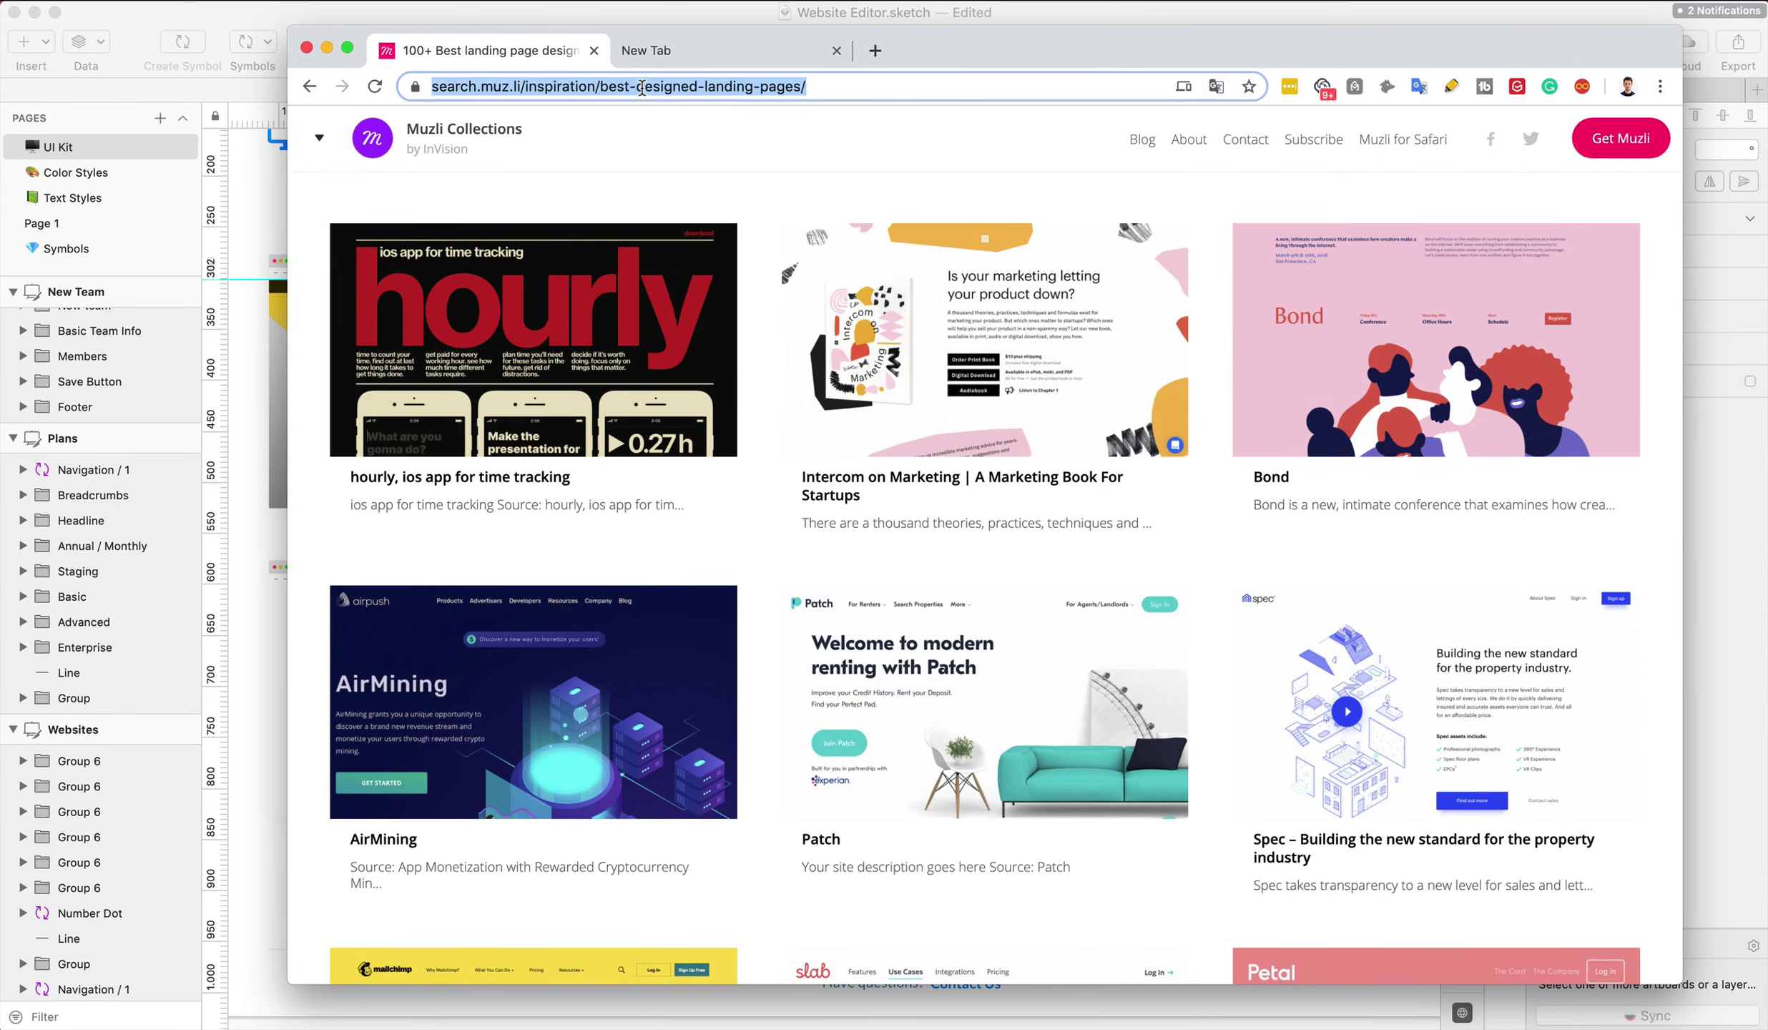
type("stripe")
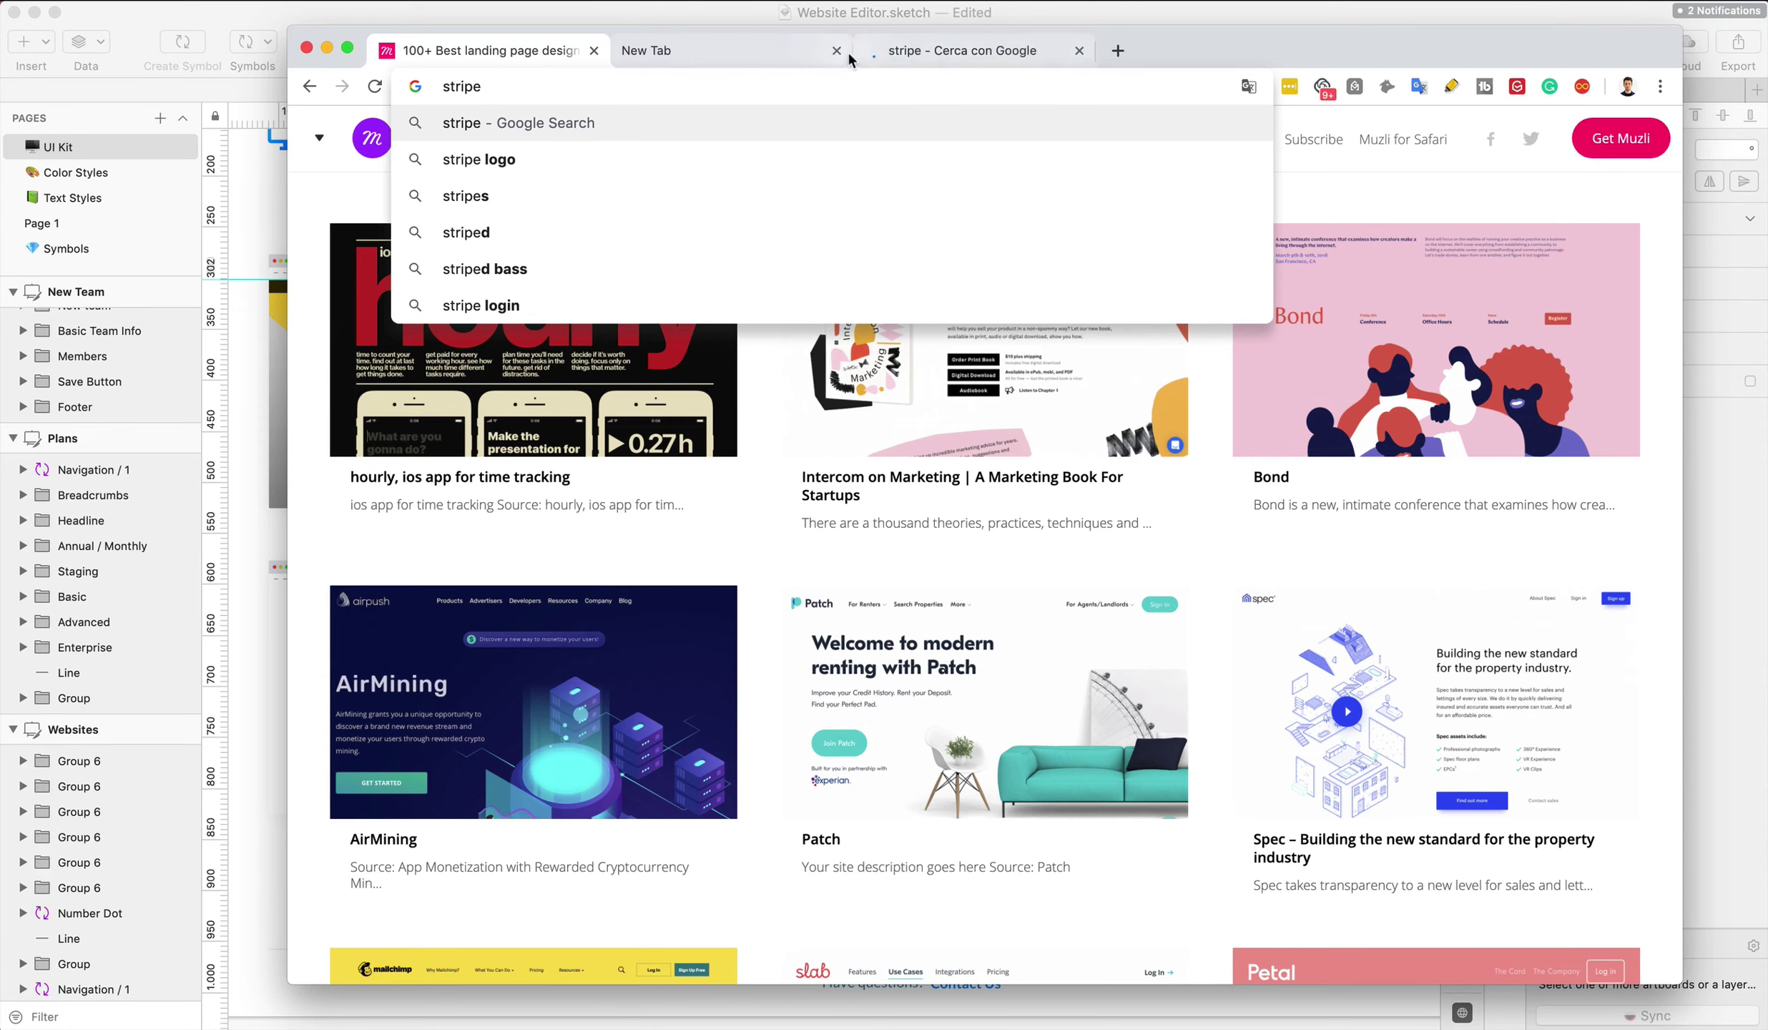
left_click(838, 50)
left_click(718, 65)
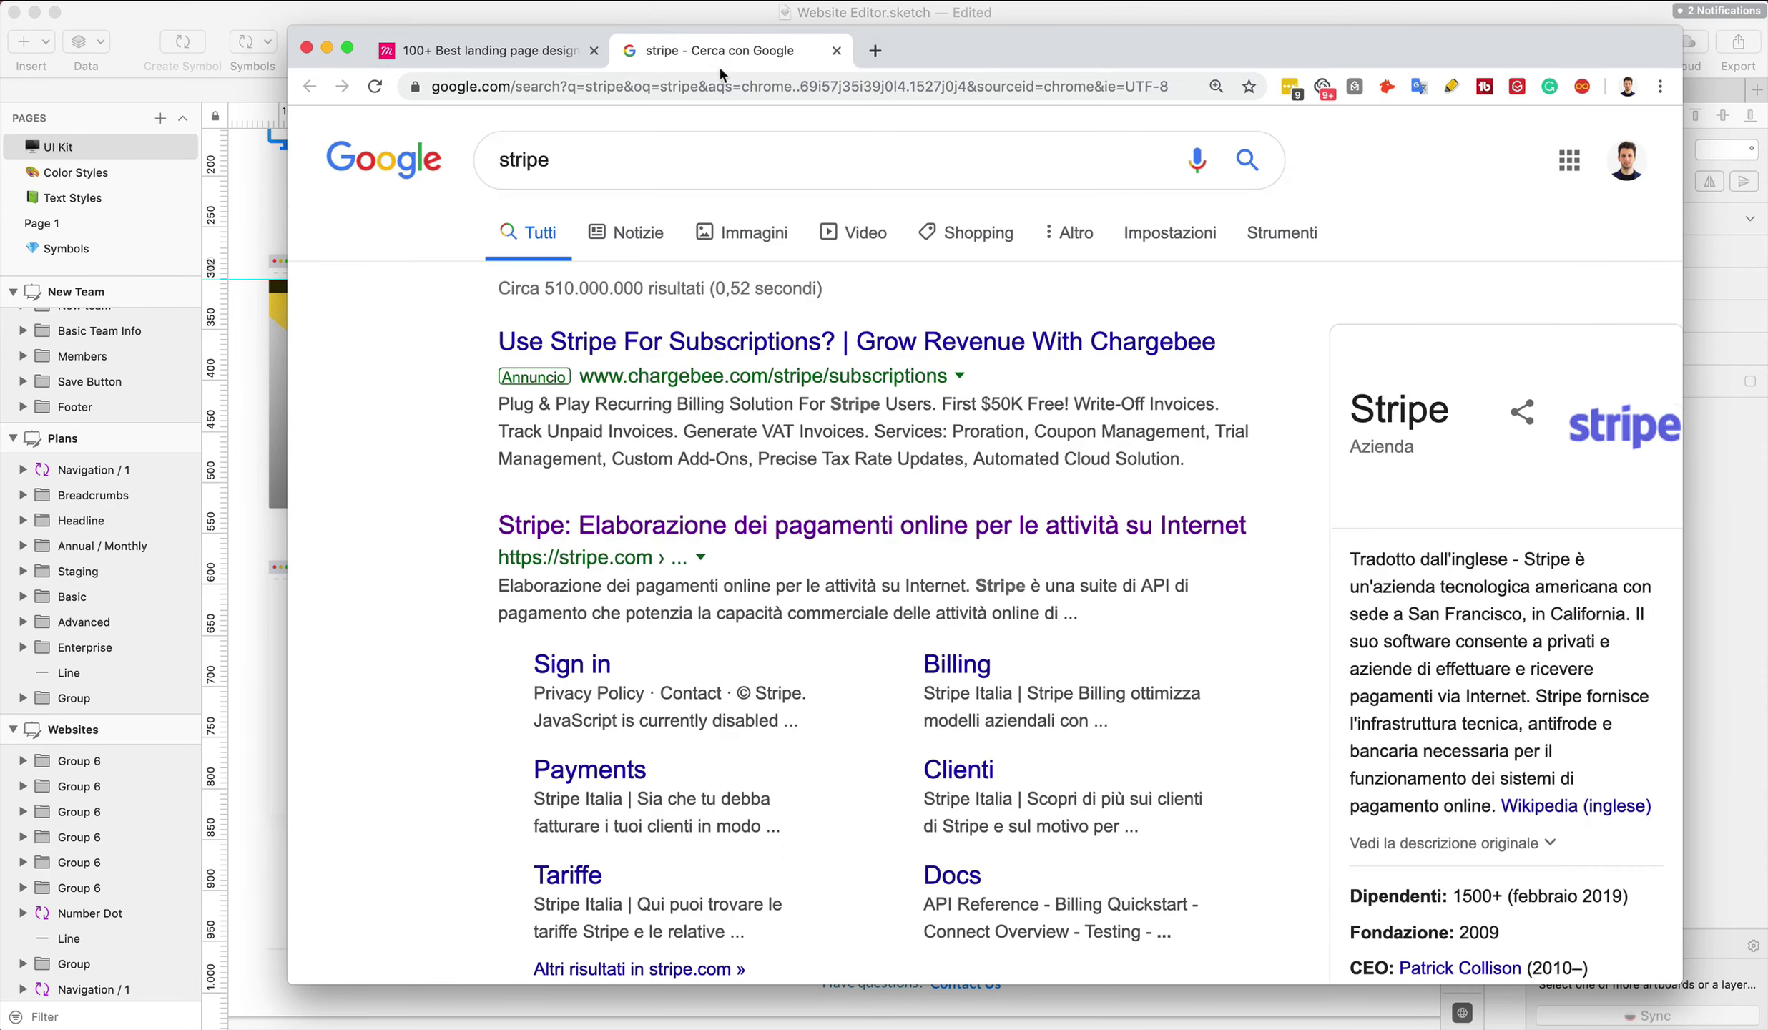
left_click(627, 533, "super")
Search Google for "slack" and open the Slack website in a separate tab
triple_click(558, 183)
type("slack")
key("Return")
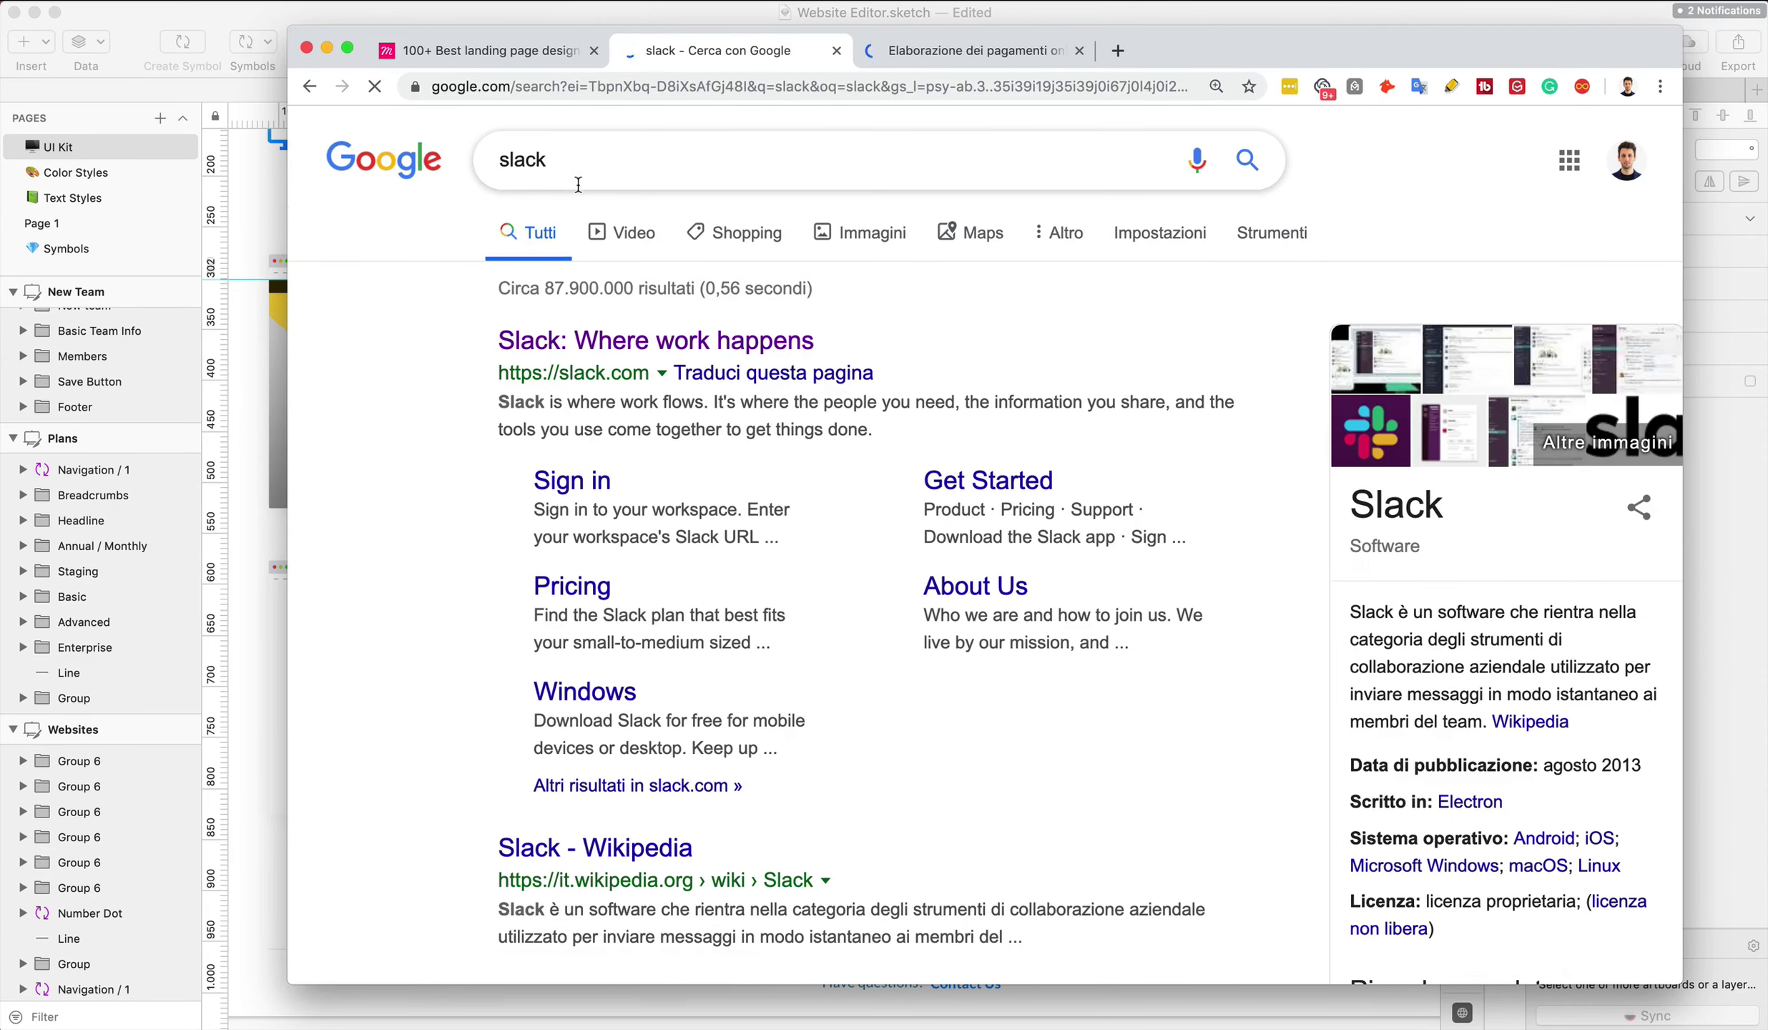
left_click(656, 343, "super")
Show the Stripe homepage and capture it with the Screenshot app
key("ctrl+Tab")
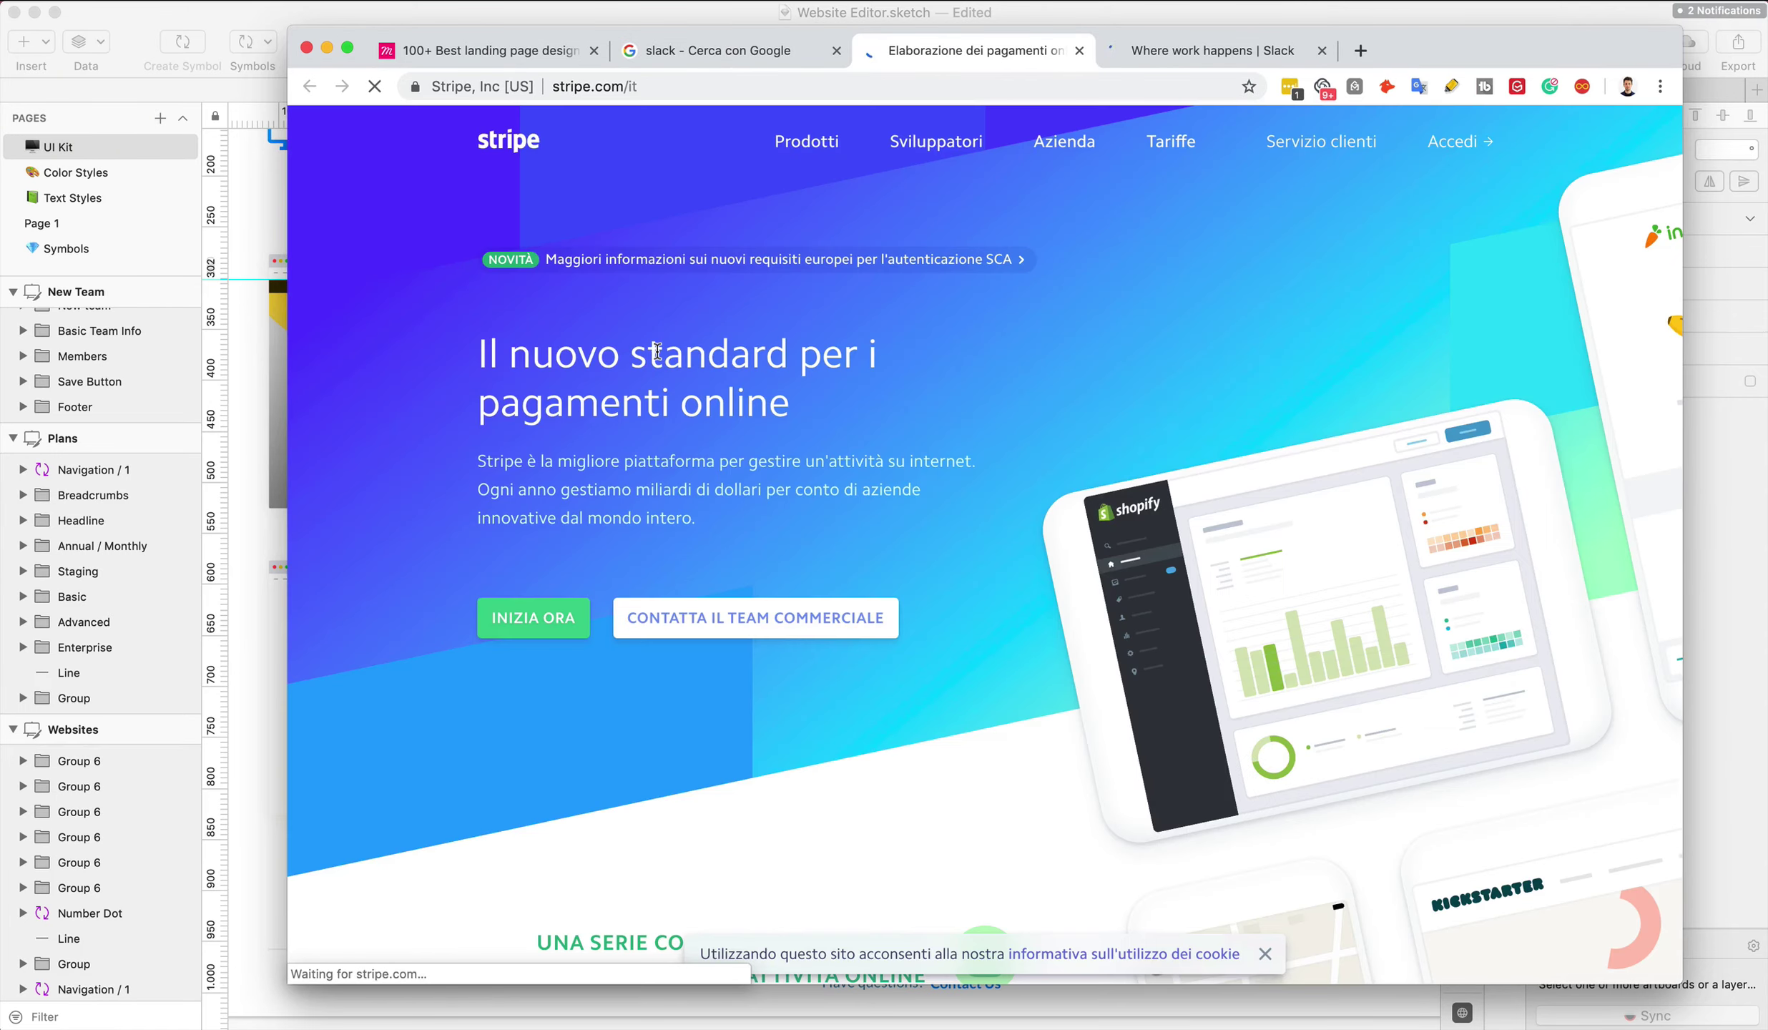
key("F4")
key("F4")
key("F4")
left_click(1010, 194)
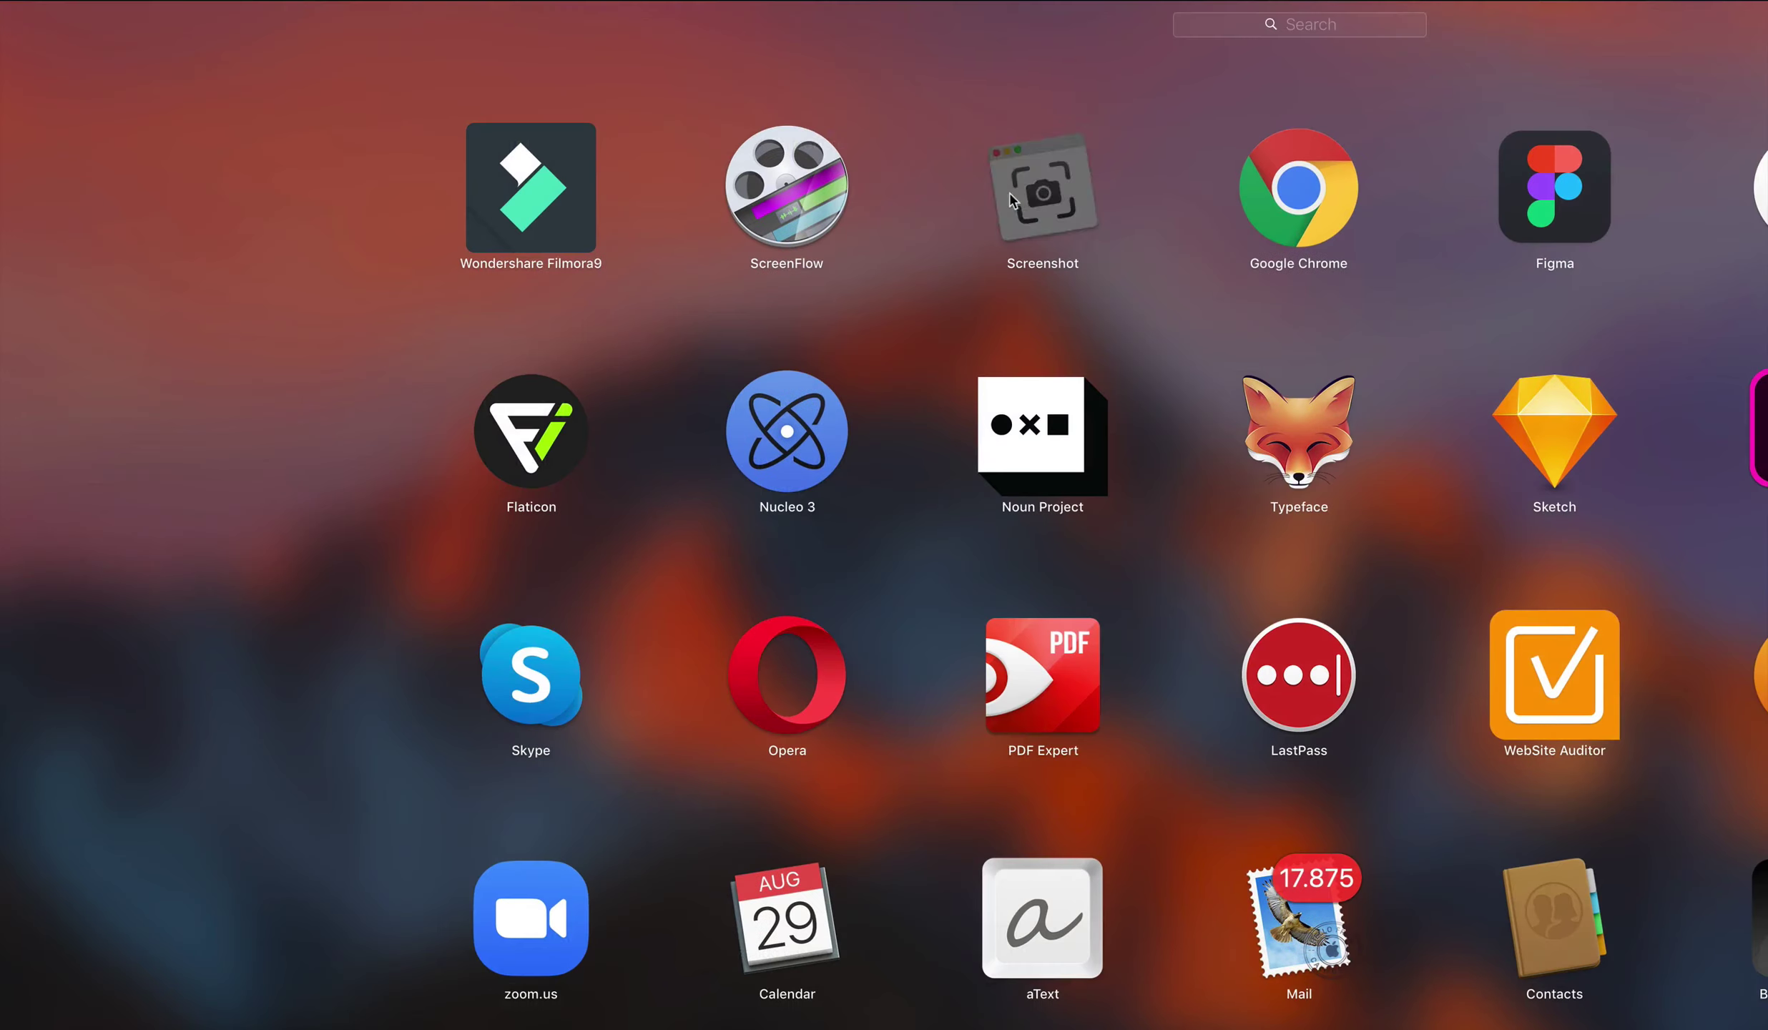
left_click(1012, 200)
key("Return")
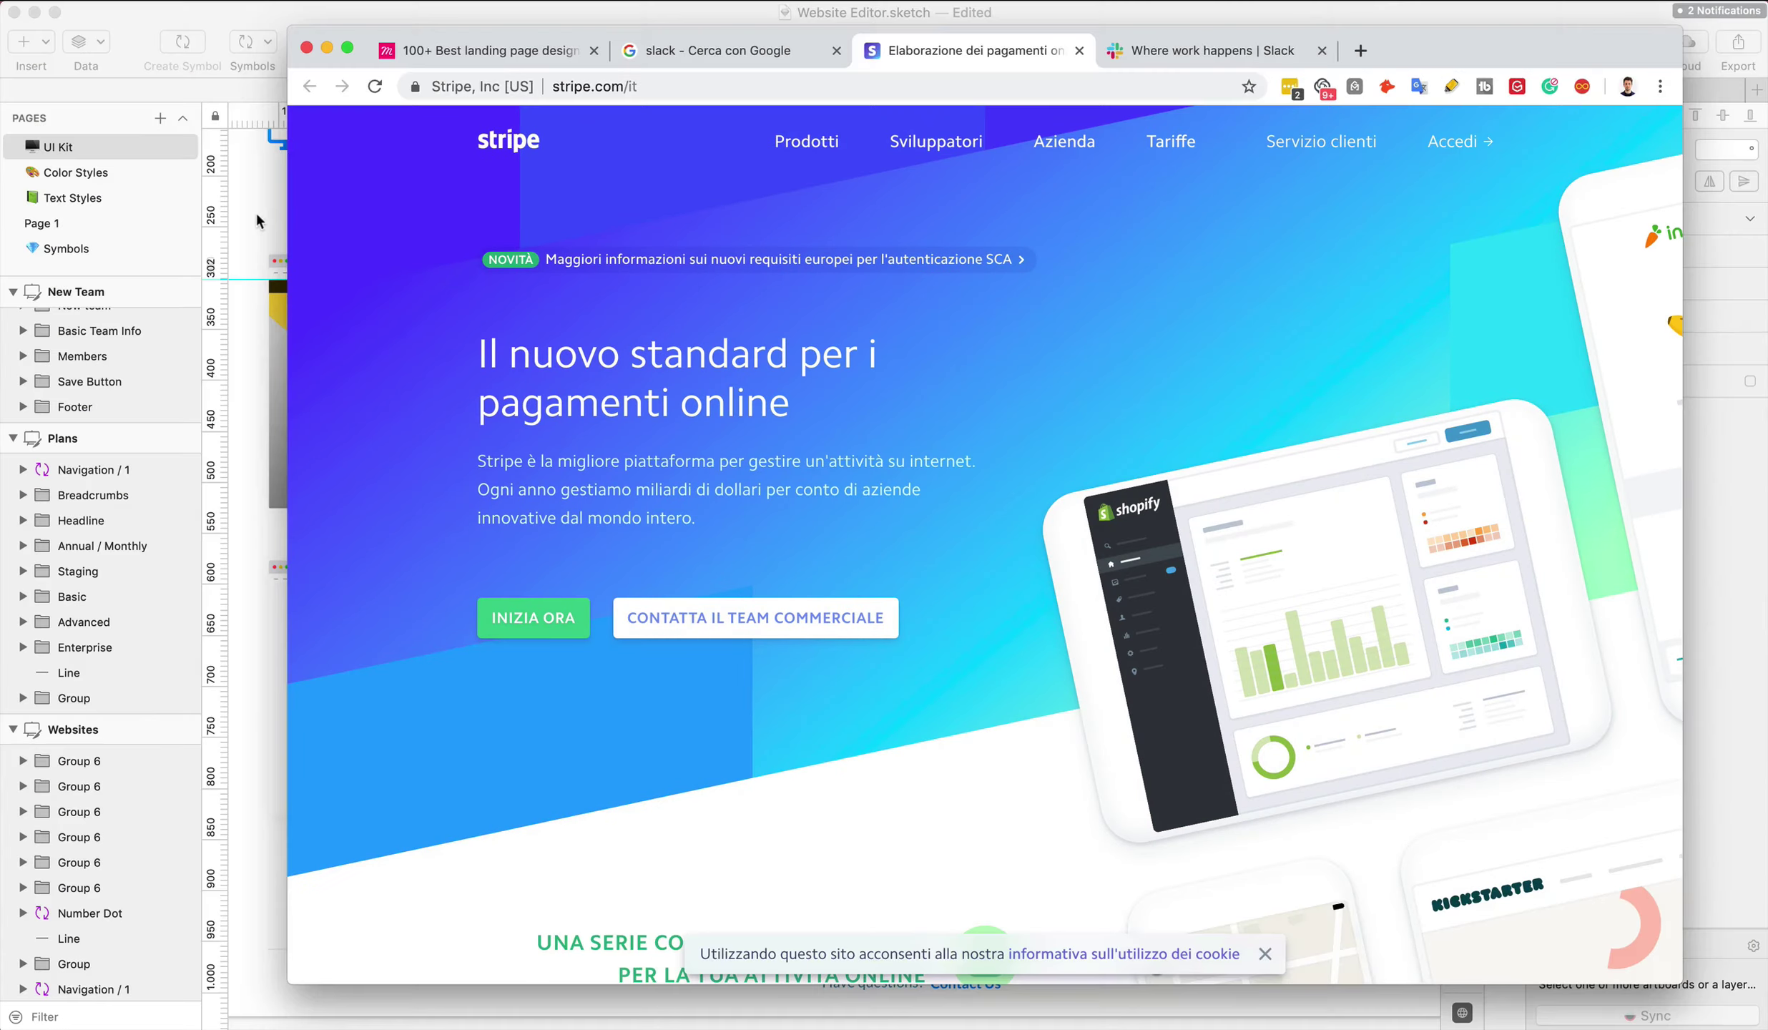
Switch to Sketch and paste the Stripe capture into the first browser mockup of the lower row
left_click(257, 216)
scroll(549, 264, "left", 2)
double_click(557, 631)
key("super+v")
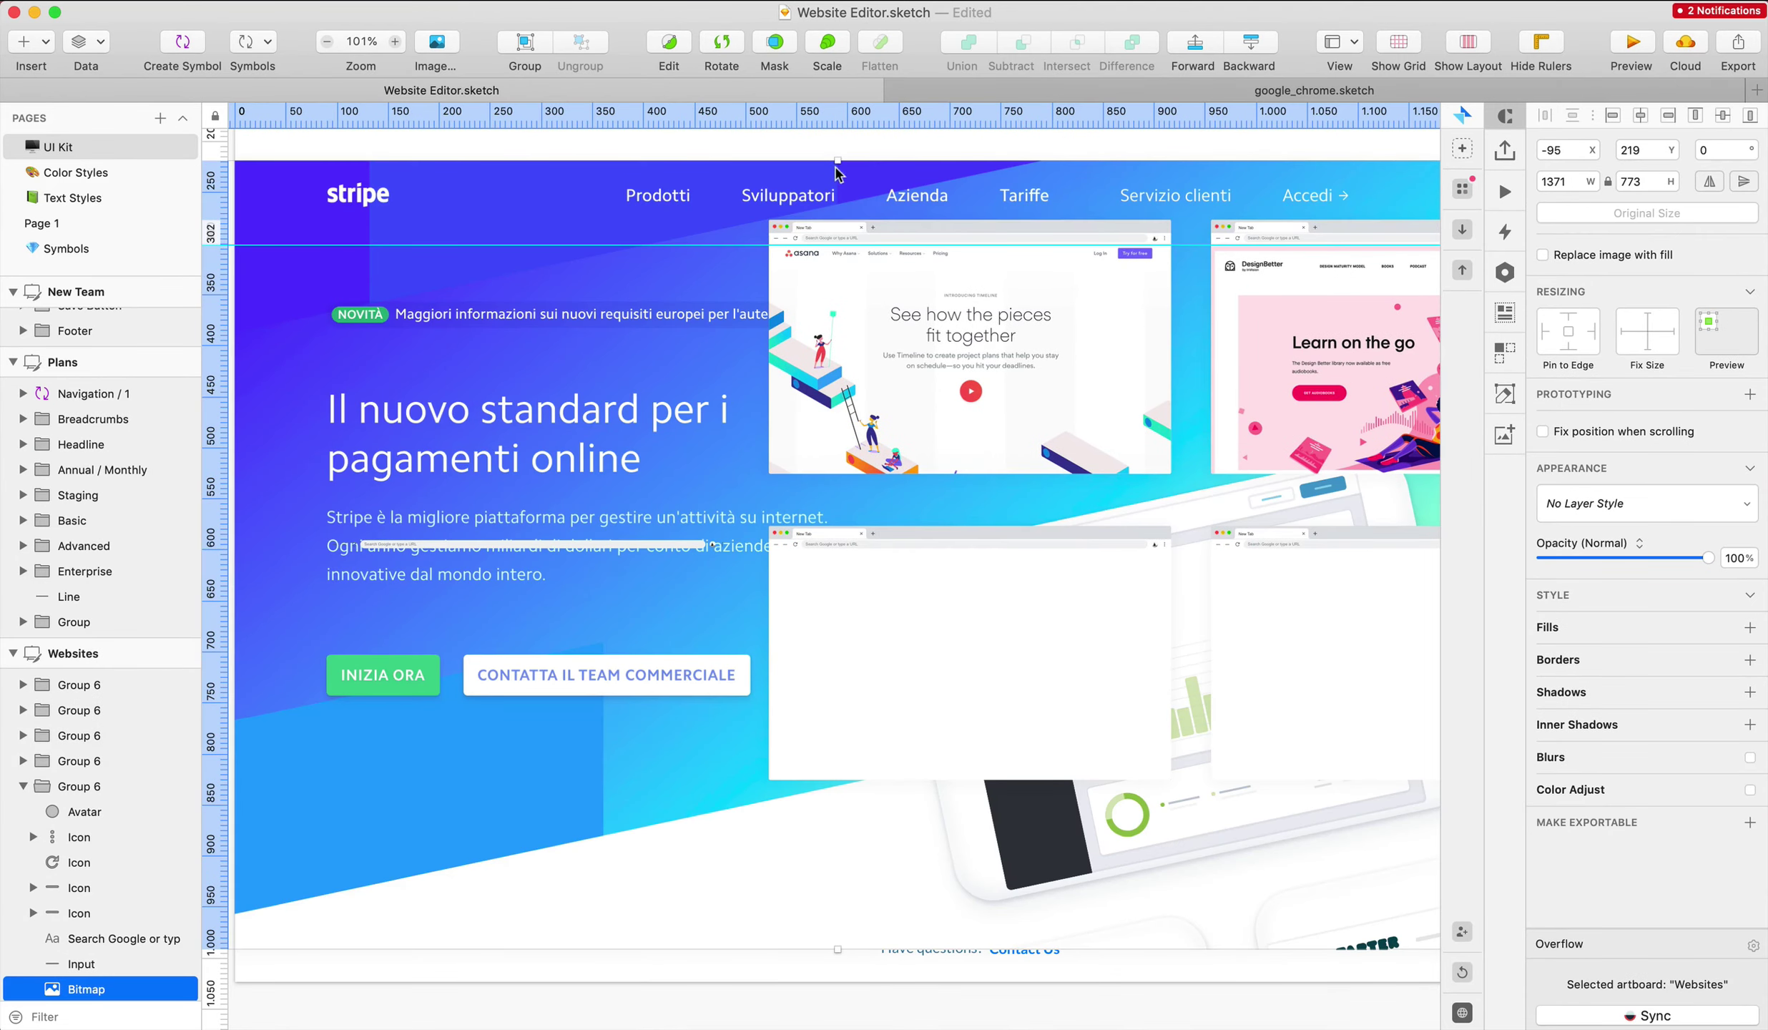
Scale the Stripe screenshot down to about 396 × 224 and place it below the browser bar at X 90, Y 602
left_click_drag(836, 161, 838, 442)
left_click_drag(731, 514, 414, 623)
scroll(414, 621, "down", 2)
scroll(409, 555, "up", 8)
left_click_drag(1149, 728, 1157, 740)
scroll(1157, 741, "left", 3)
left_click_drag(988, 736, 994, 727)
scroll(994, 727, "up", 1)
scroll(994, 727, "up", 5)
scroll(994, 727, "down", 3)
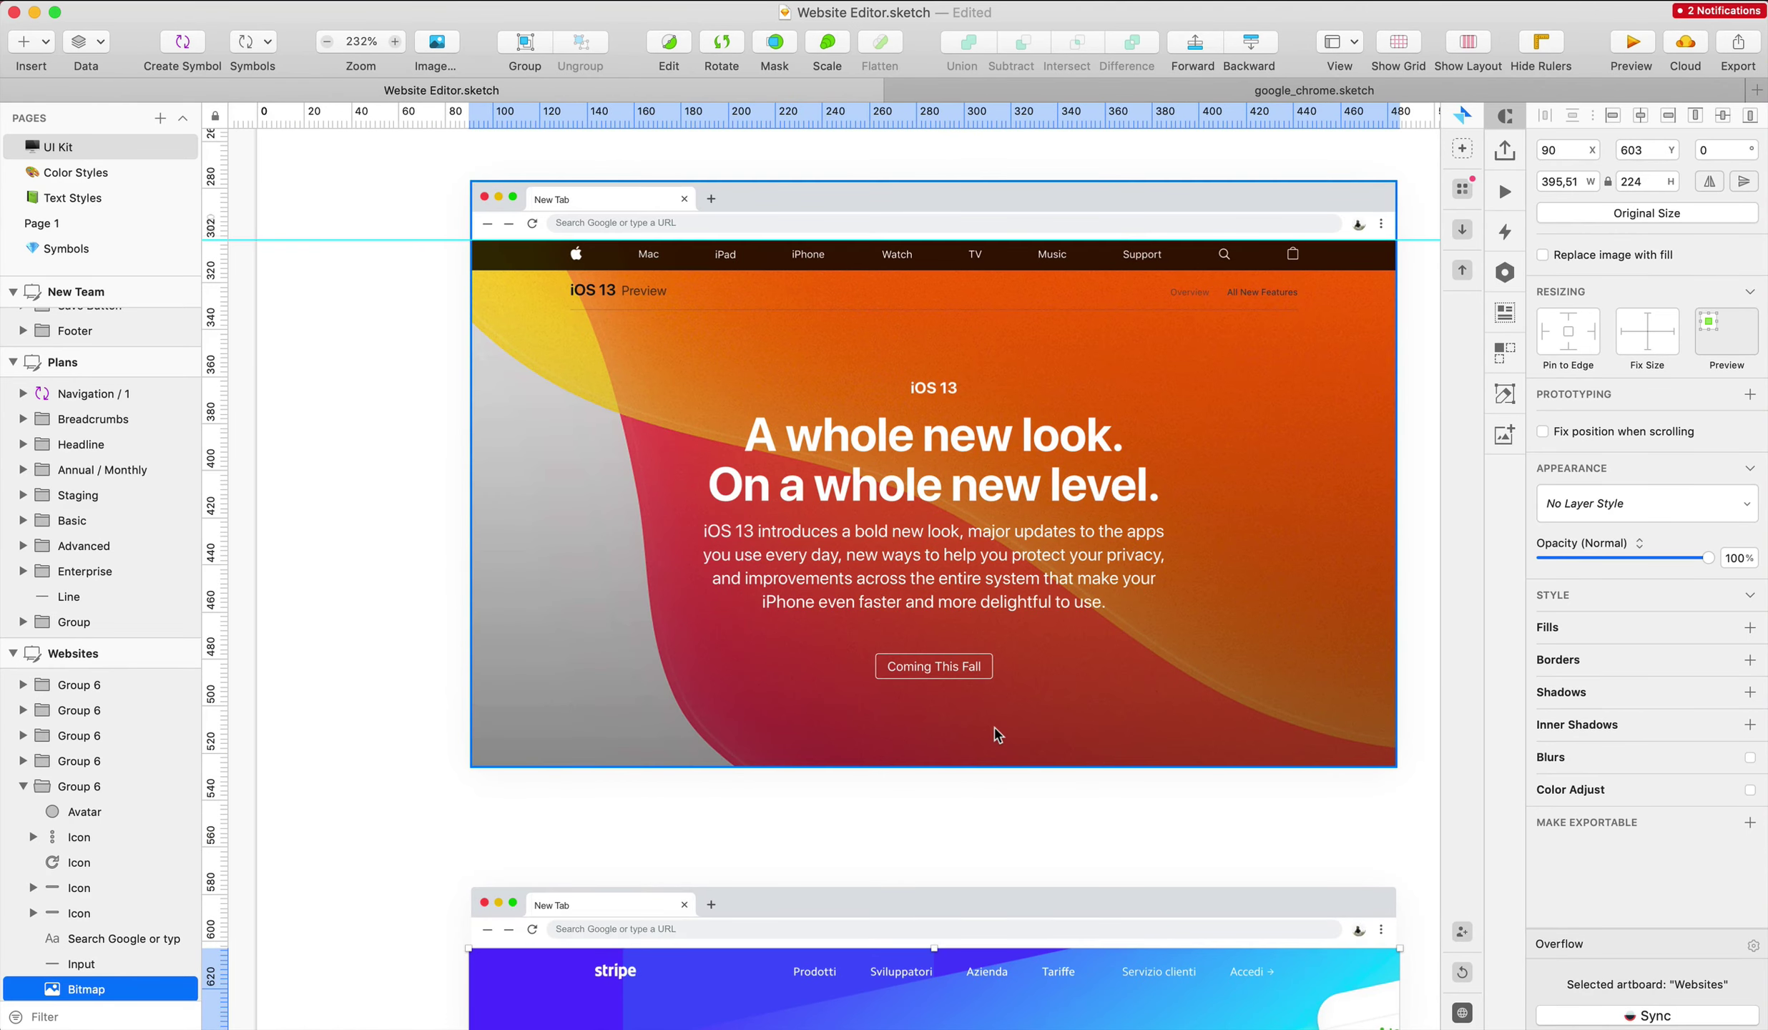
scroll(995, 731, "up", 3)
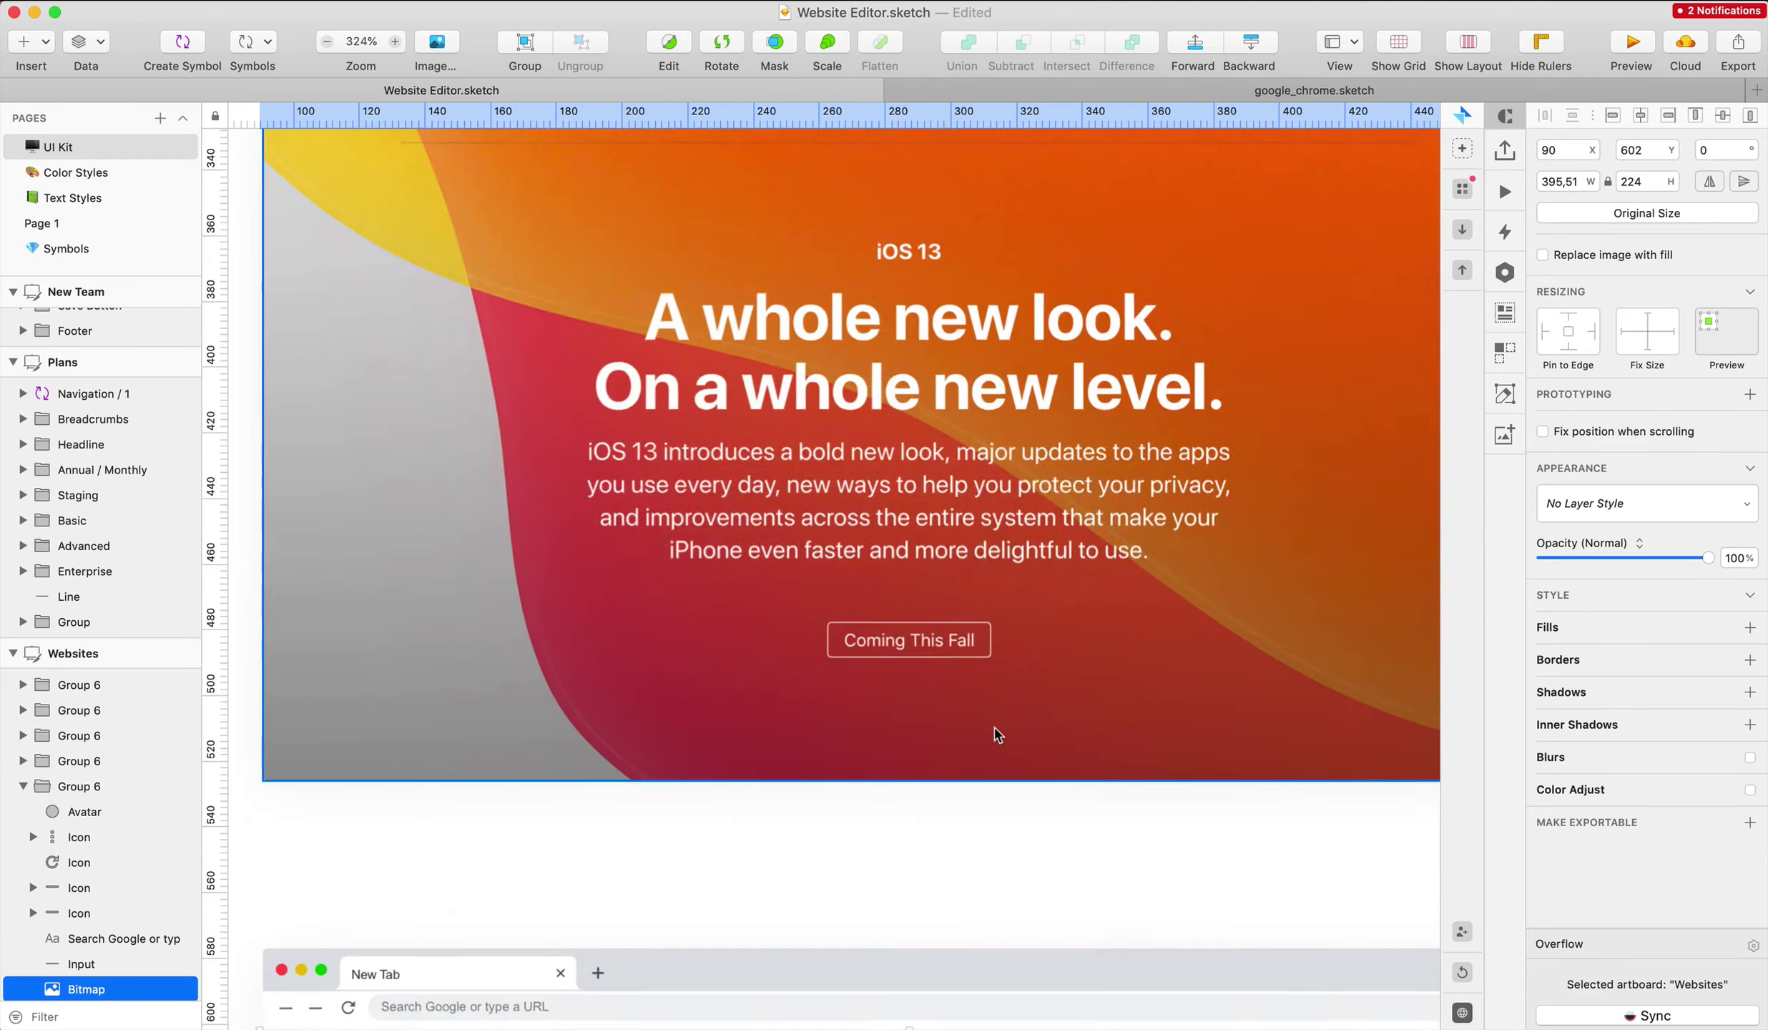
Enlarge the Stripe screenshot to about 403 × 227 and mask it with the mockup's white body shape
scroll(995, 731, "down", 10)
mouse_move(908, 477)
left_mouse_down()
mouse_move(912, 450)
mouse_move(910, 485)
left_mouse_up()
scroll(910, 486, "up", 3)
scroll(910, 486, "down", 5)
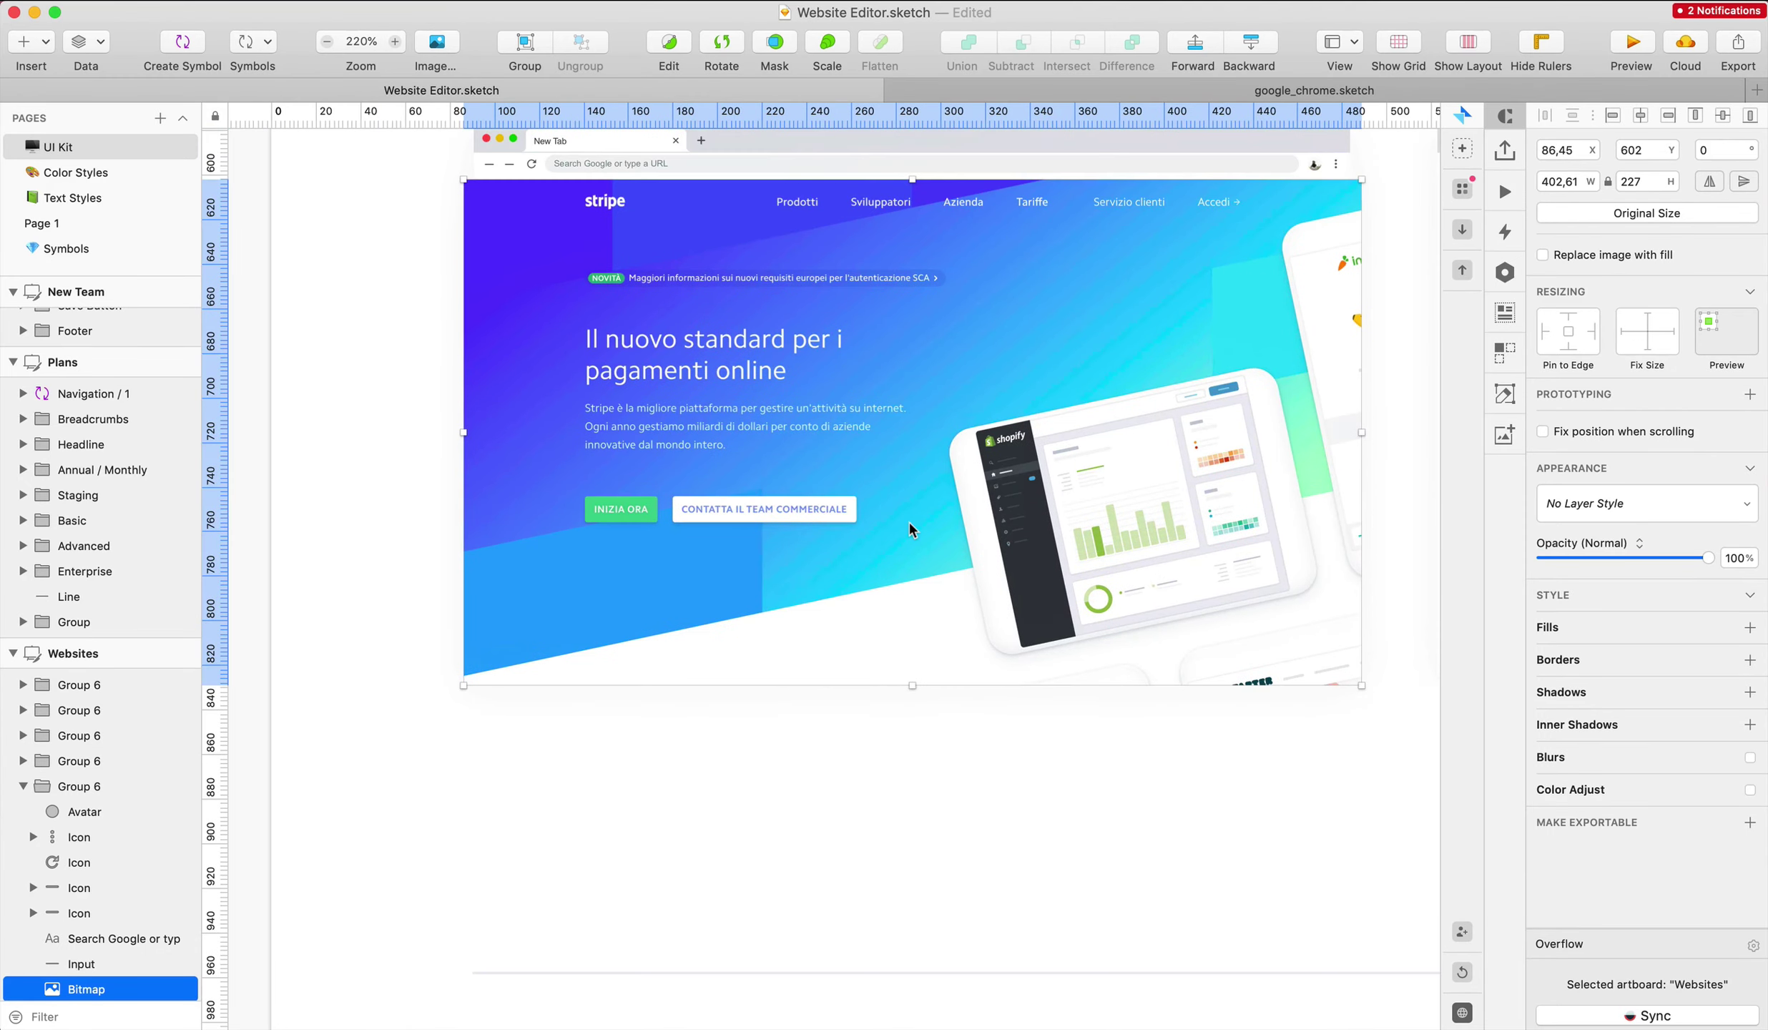
left_click_drag(906, 745, 980, 591)
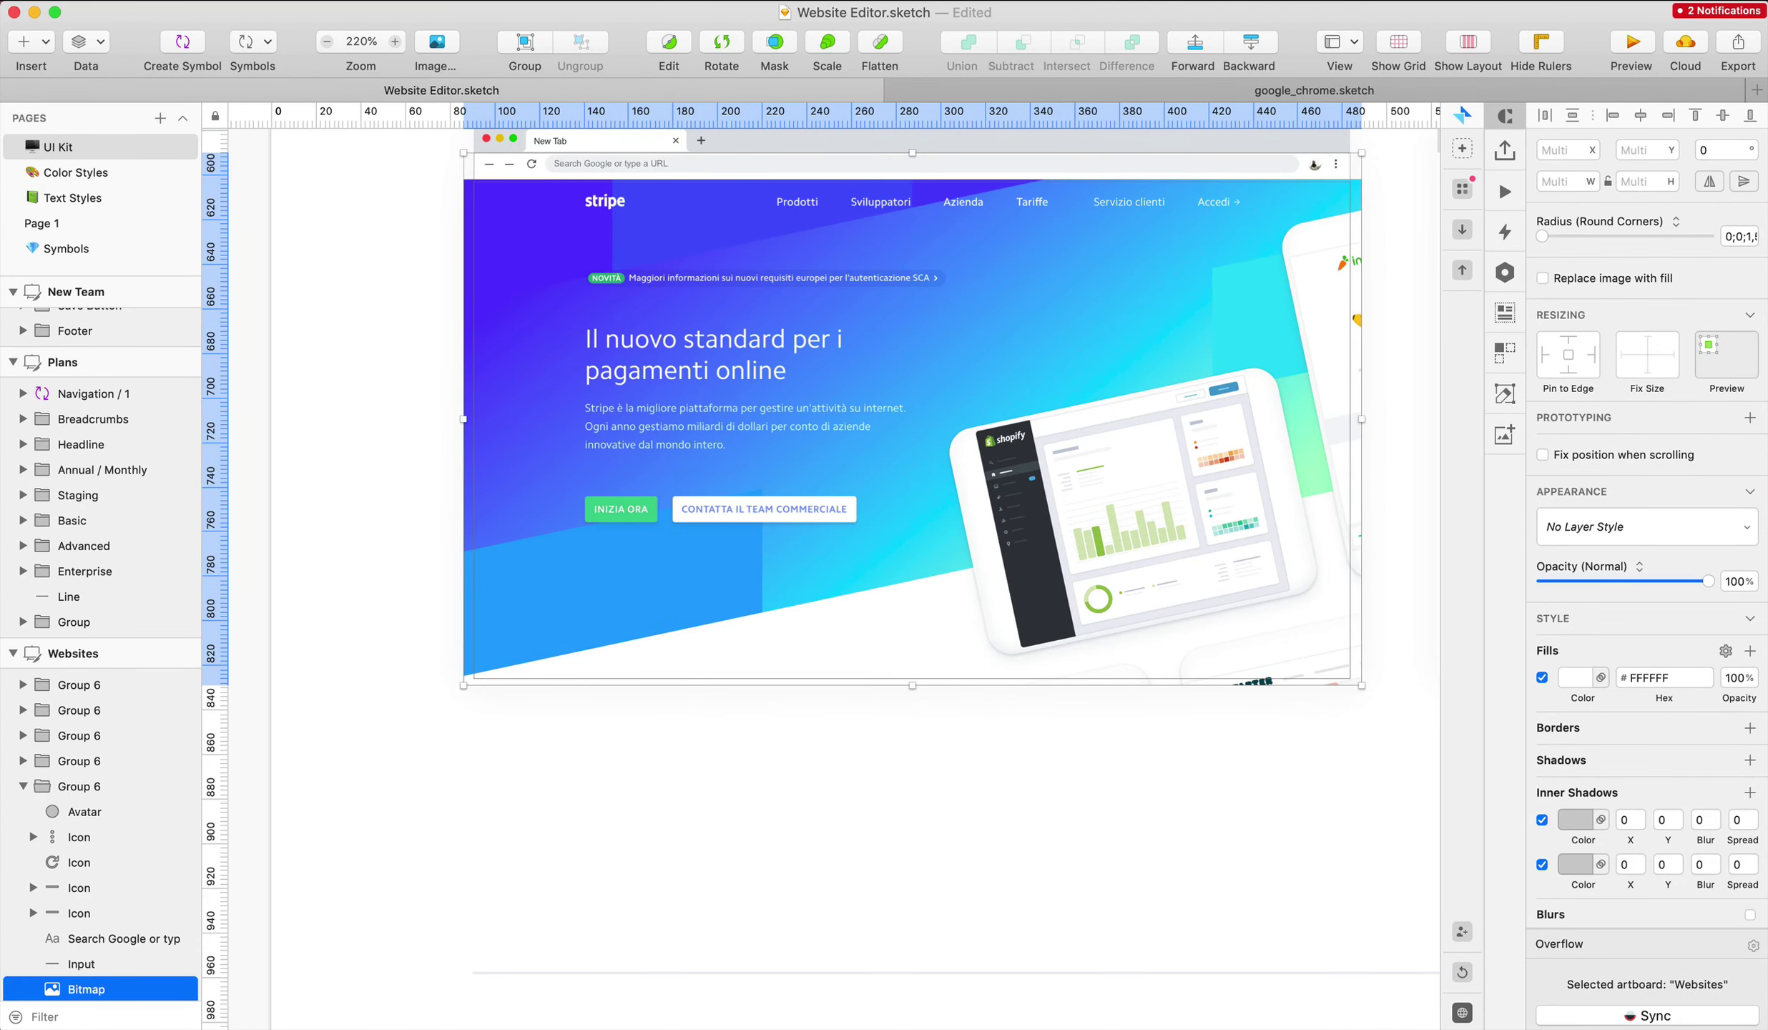
left_click(772, 44)
scroll(929, 372, "down", 3)
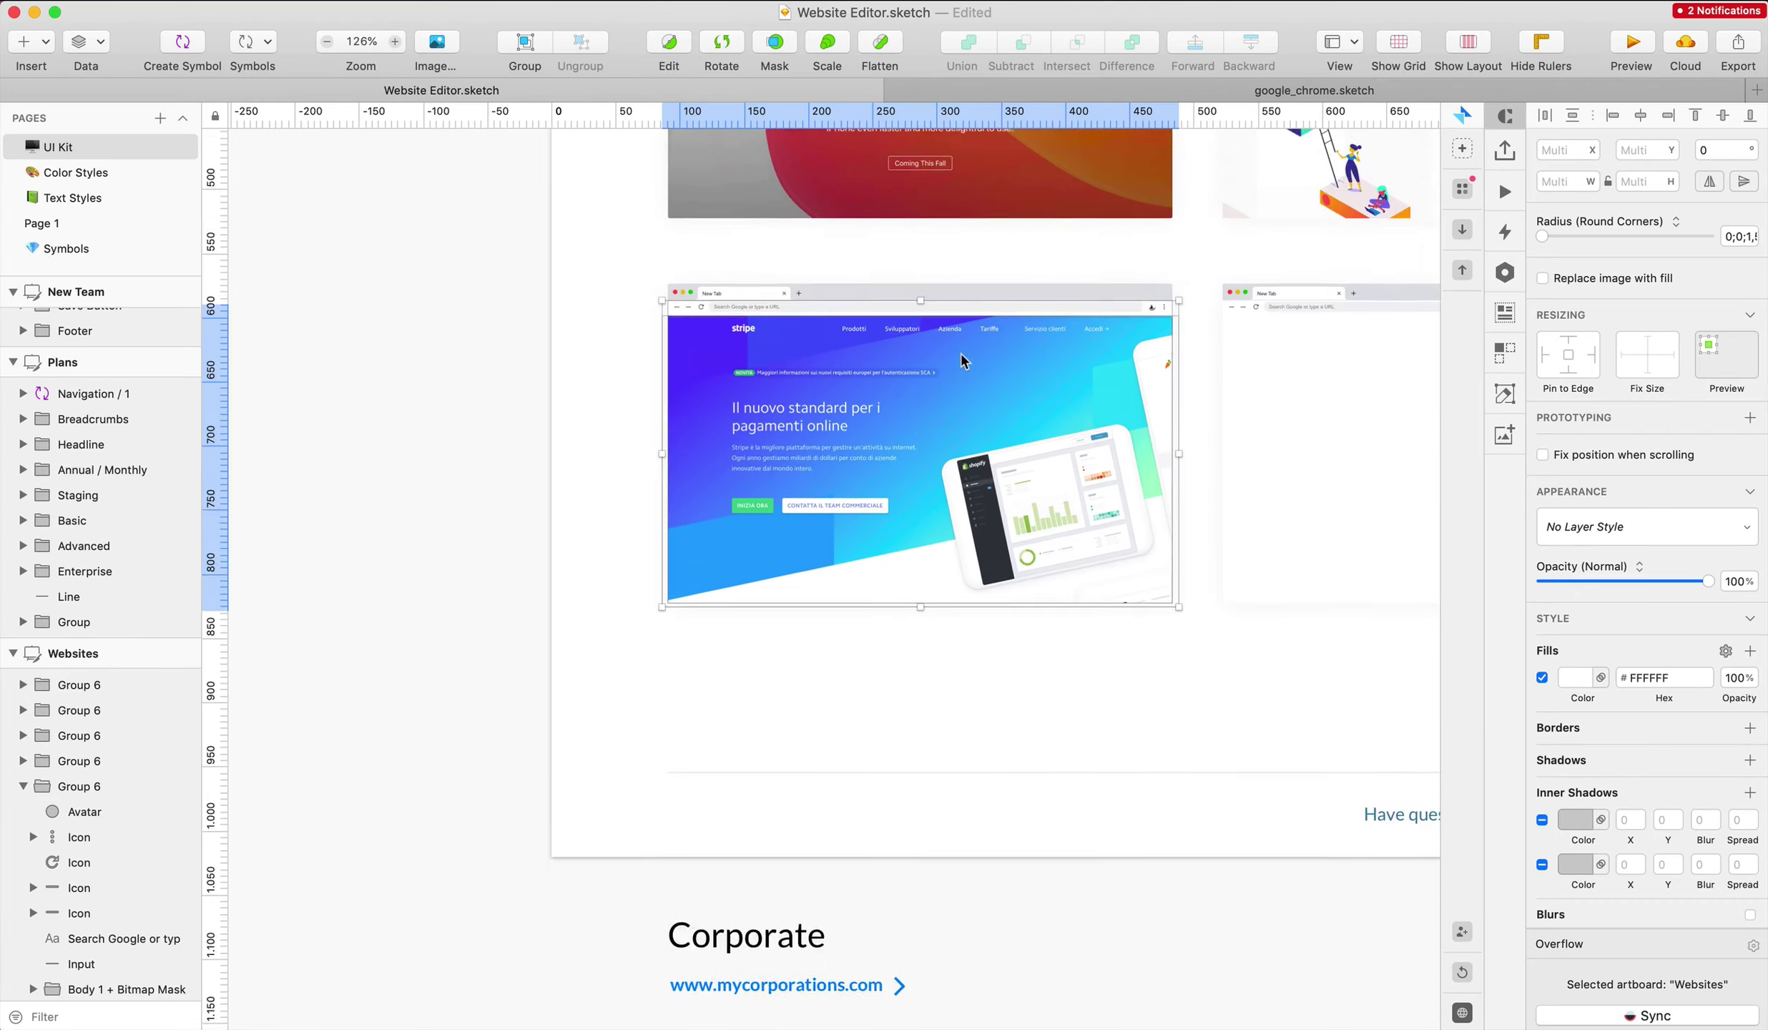
Switch to Chrome, show the Slack homepage and capture it with the Screenshot app
scroll(959, 352, "up", 5)
scroll(960, 352, "right", 4)
left_click(851, 154)
key("ctrl+Up")
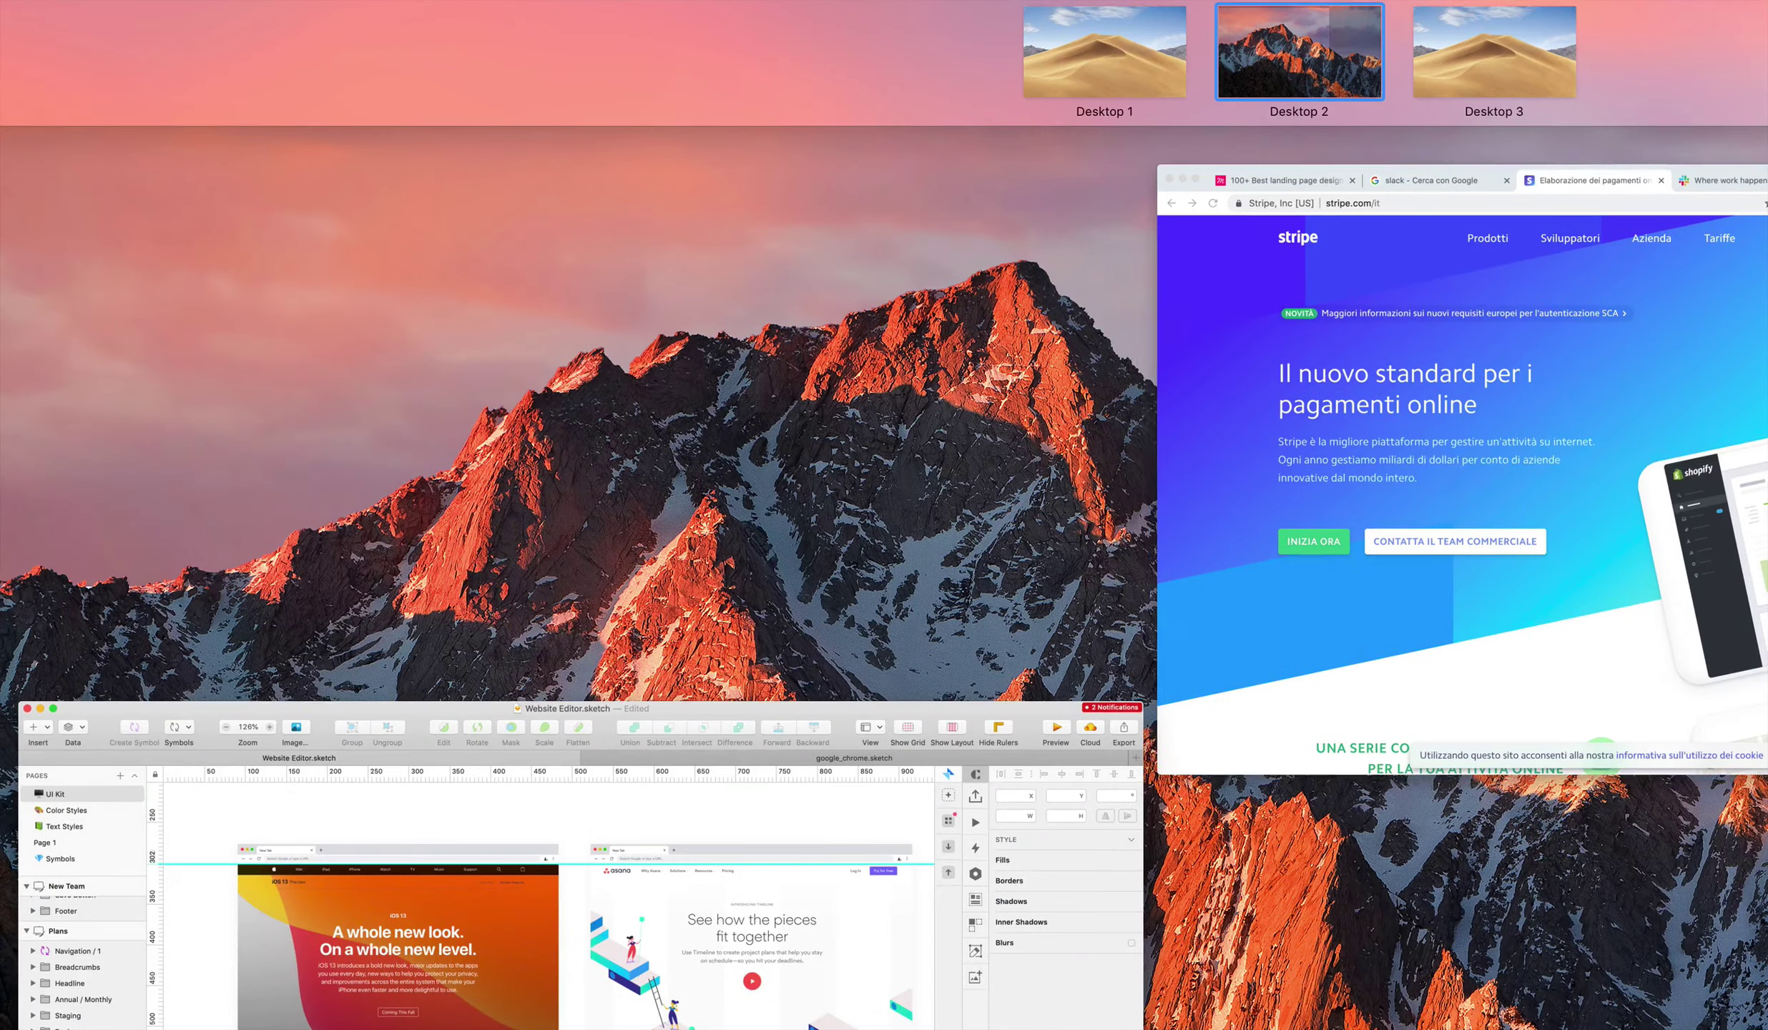
left_click(1463, 469)
left_click(1173, 54)
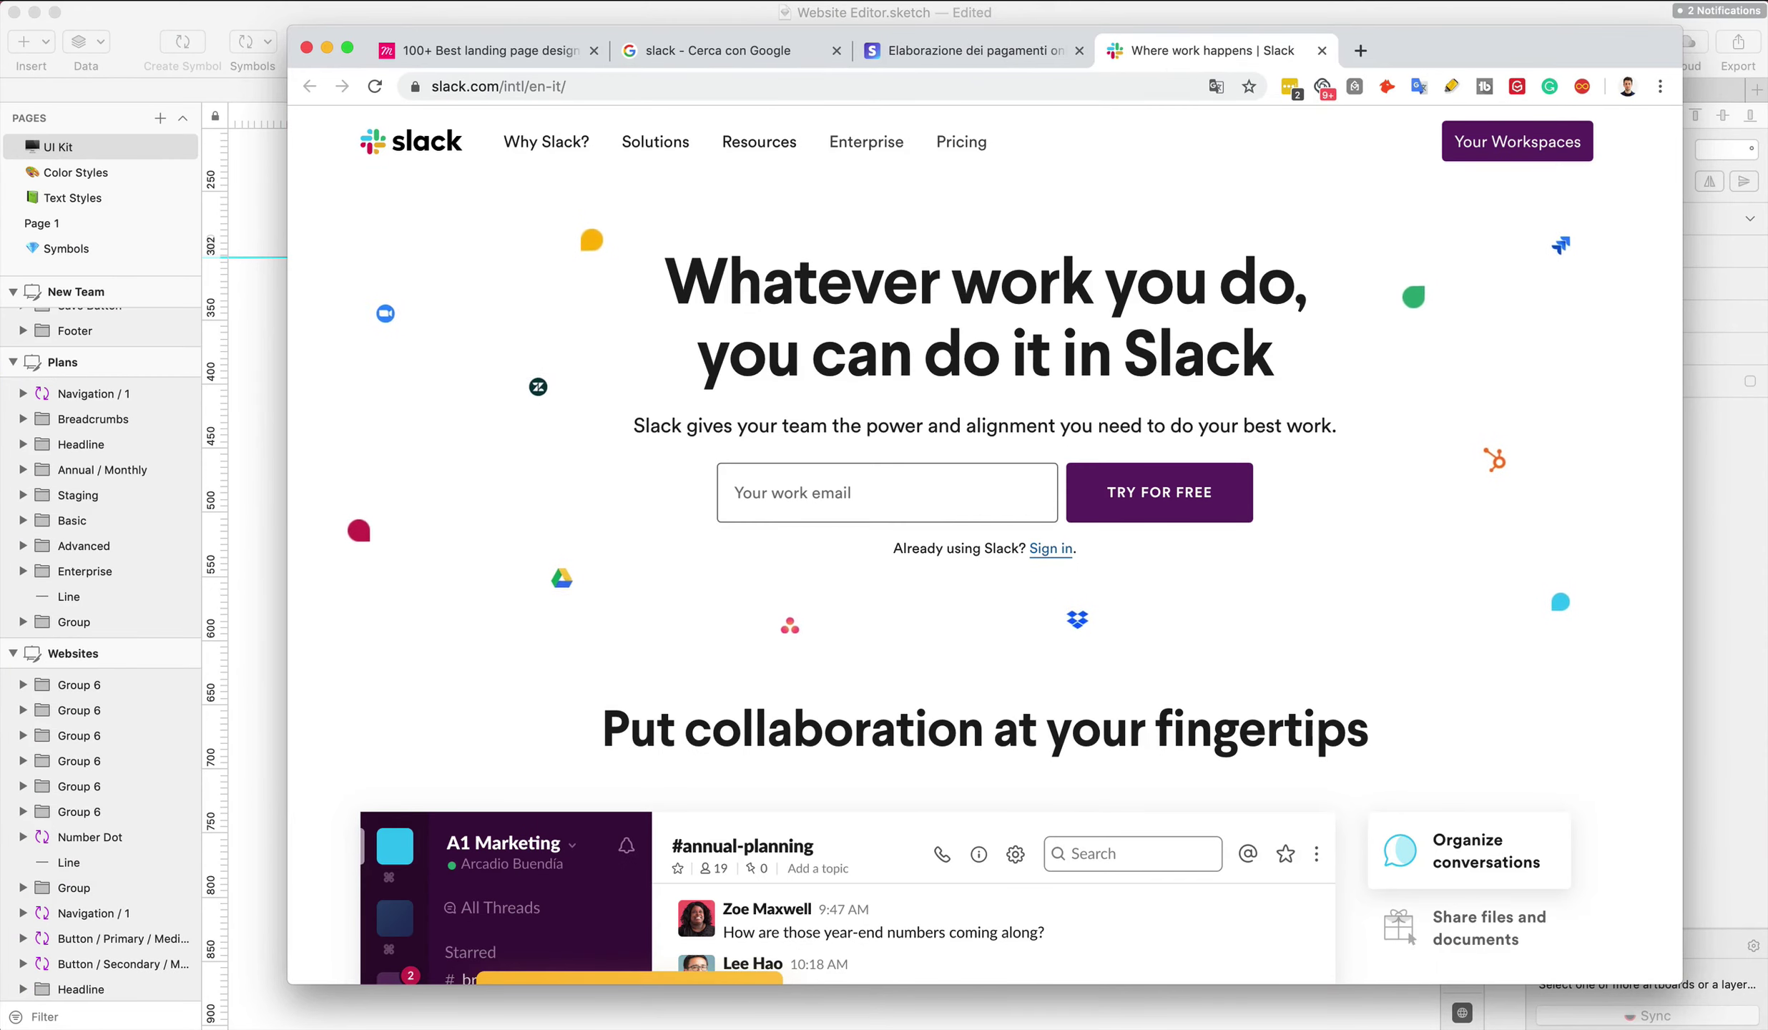
key("F4")
left_click(1014, 145)
key("Escape")
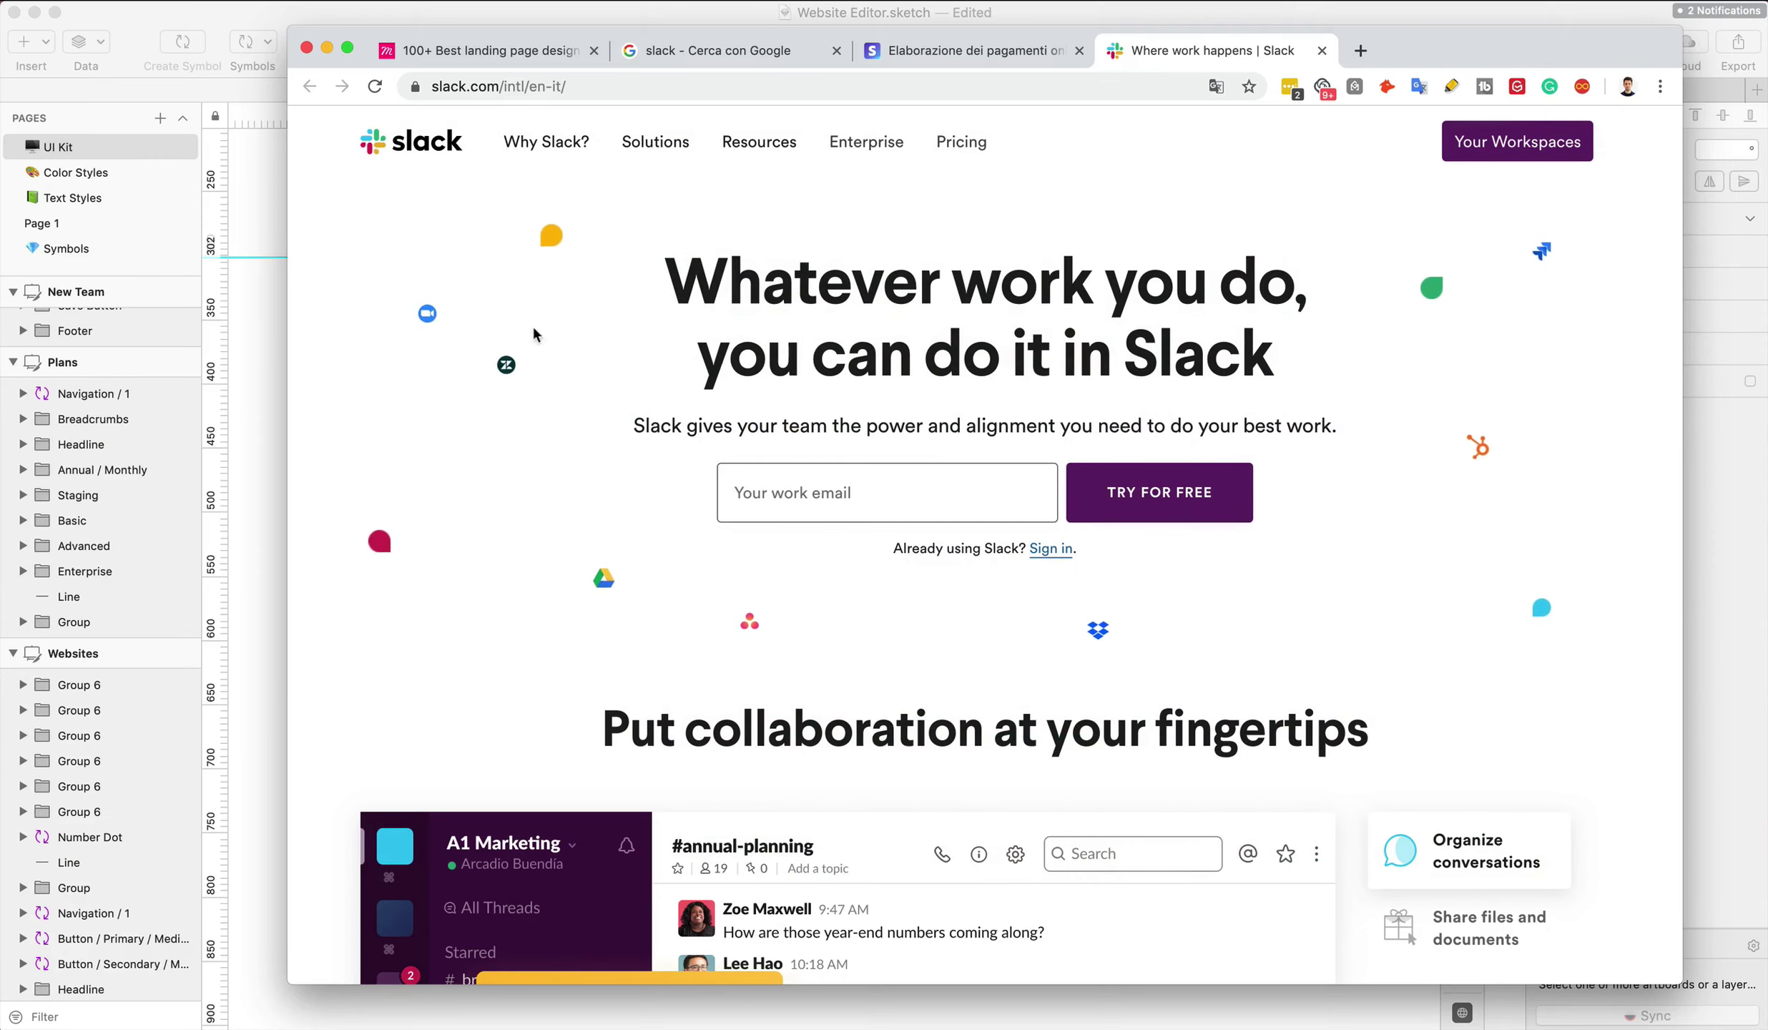
Switch to Sketch and paste the Slack capture into the middle browser mockup of the lower row
left_click(266, 206)
scroll(967, 328, "down", 2)
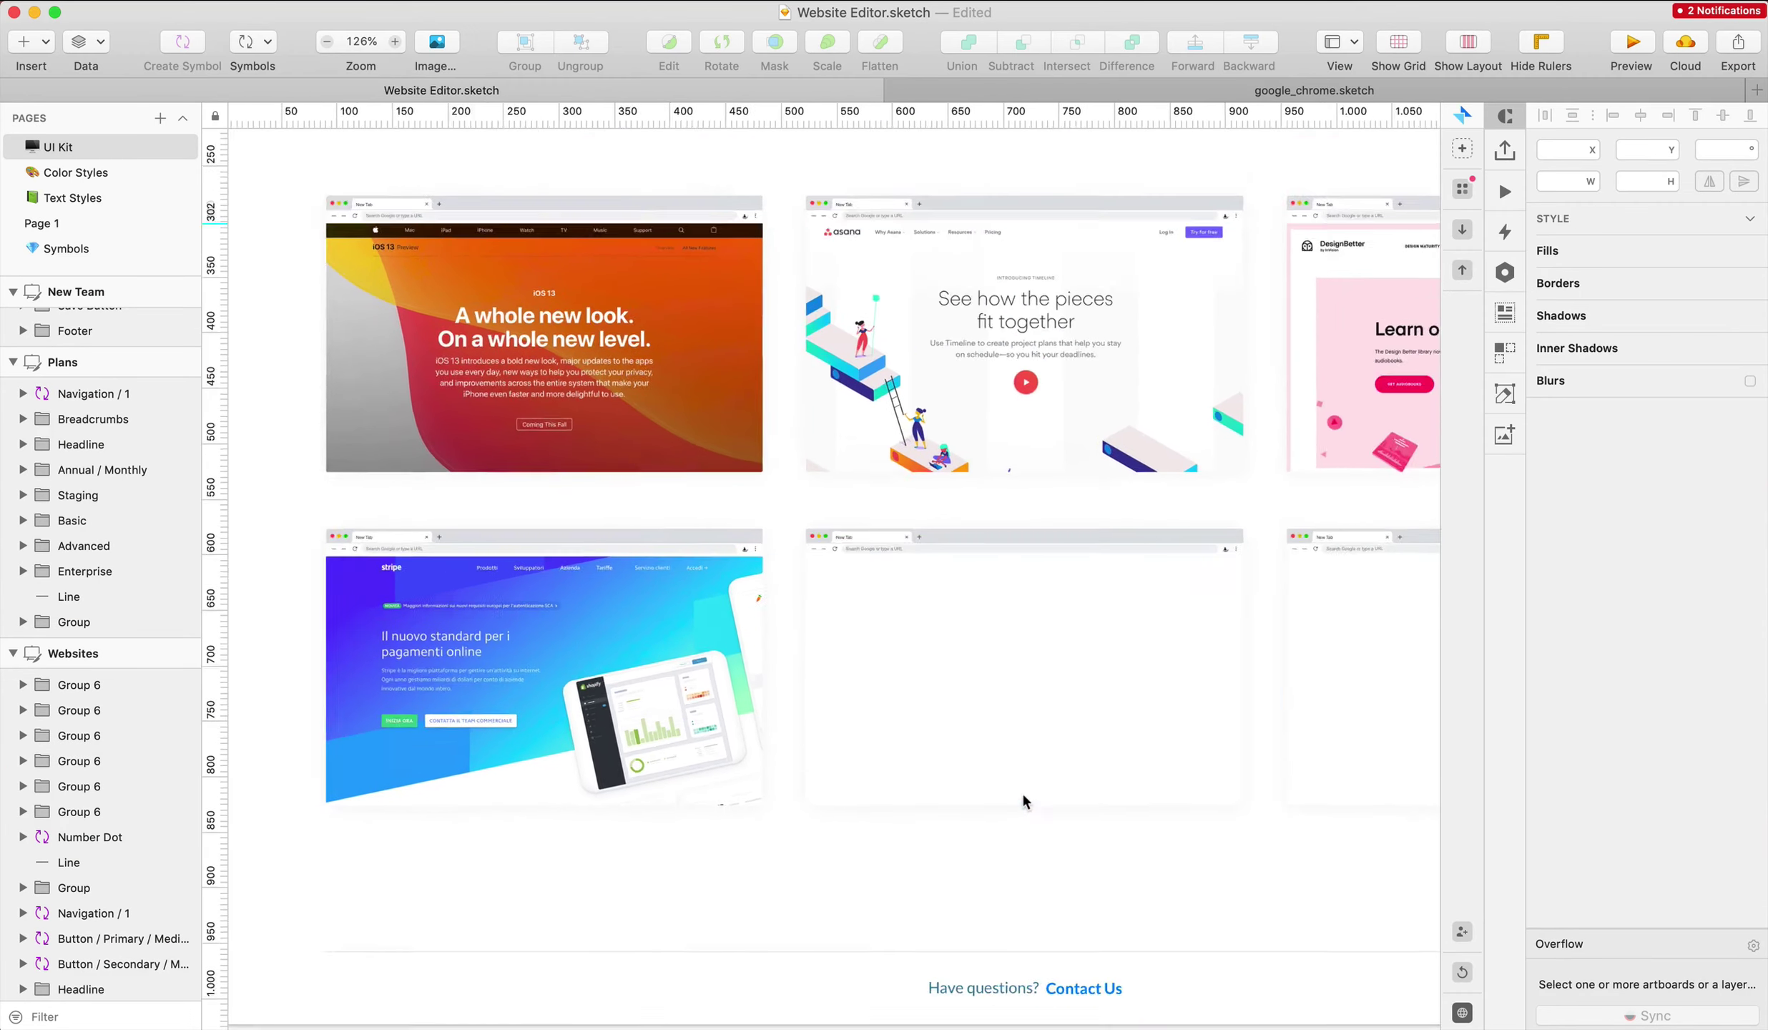
scroll(1022, 792, "up", 5)
scroll(1008, 768, "down", 5)
left_click(829, 558)
key("super+v")
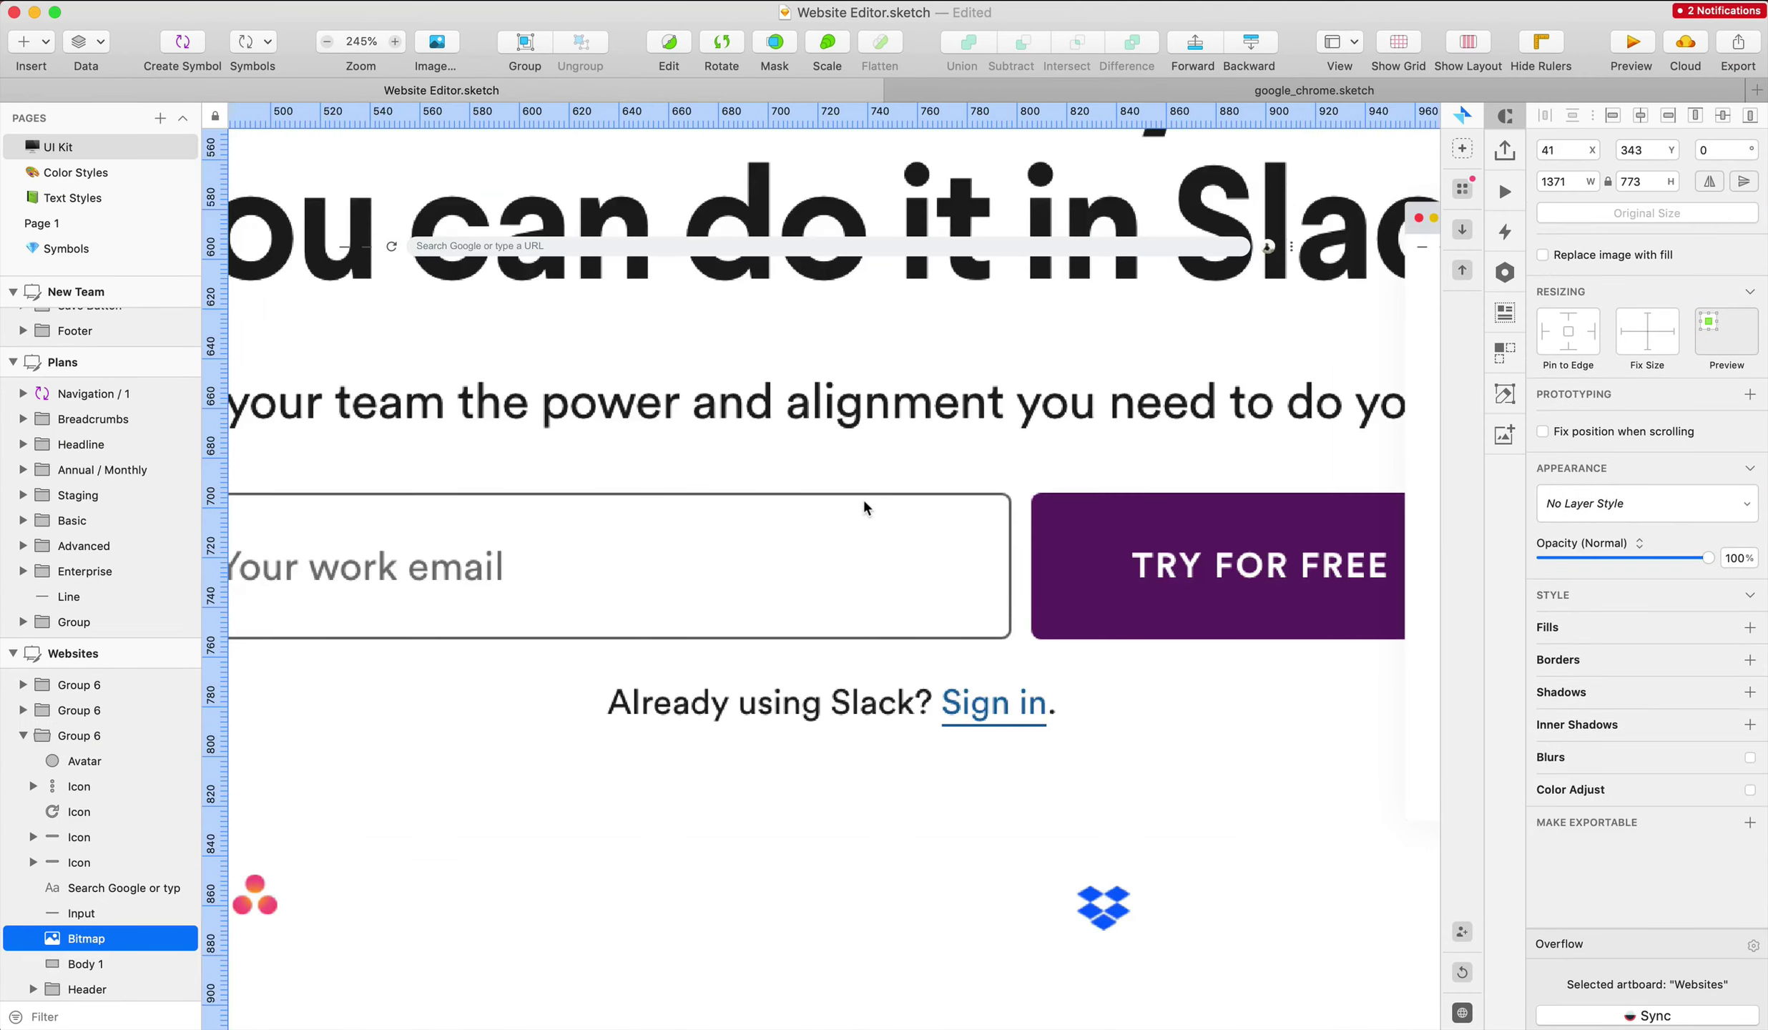
Scale the Slack screenshot down to about 419 × 237 and place it below the browser bar at about X 517, Y 602
left_click_drag(850, 1005, 850, 683)
scroll(723, 373, "up", 5)
left_click_drag(828, 551, 827, 531)
scroll(829, 864, "down", 4)
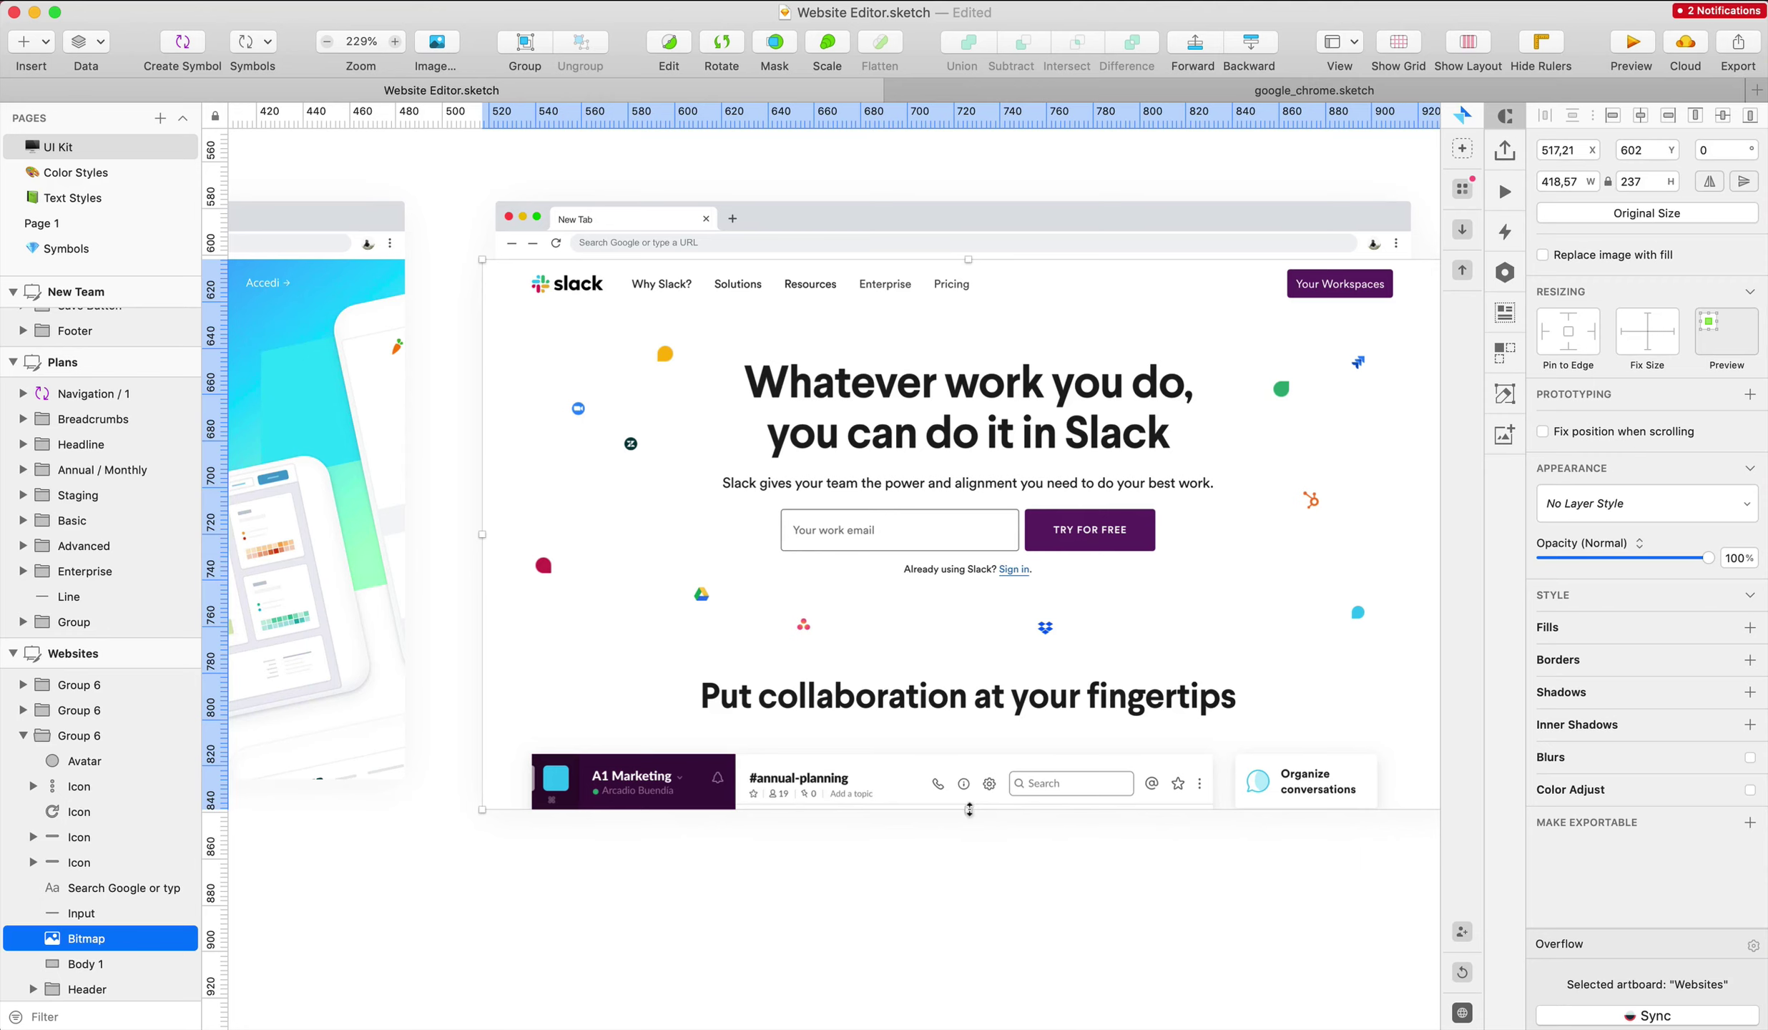
Reduce the Slack screenshot to about 411 × 232 and nudge it horizontally to centre it over the mockup
mouse_move(969, 809)
left_mouse_down()
mouse_move(974, 757)
mouse_move(970, 795)
left_mouse_up()
scroll(972, 801, "right", 2)
key("Left")
key("Left")
key("Left")
key("Left")
key("Left")
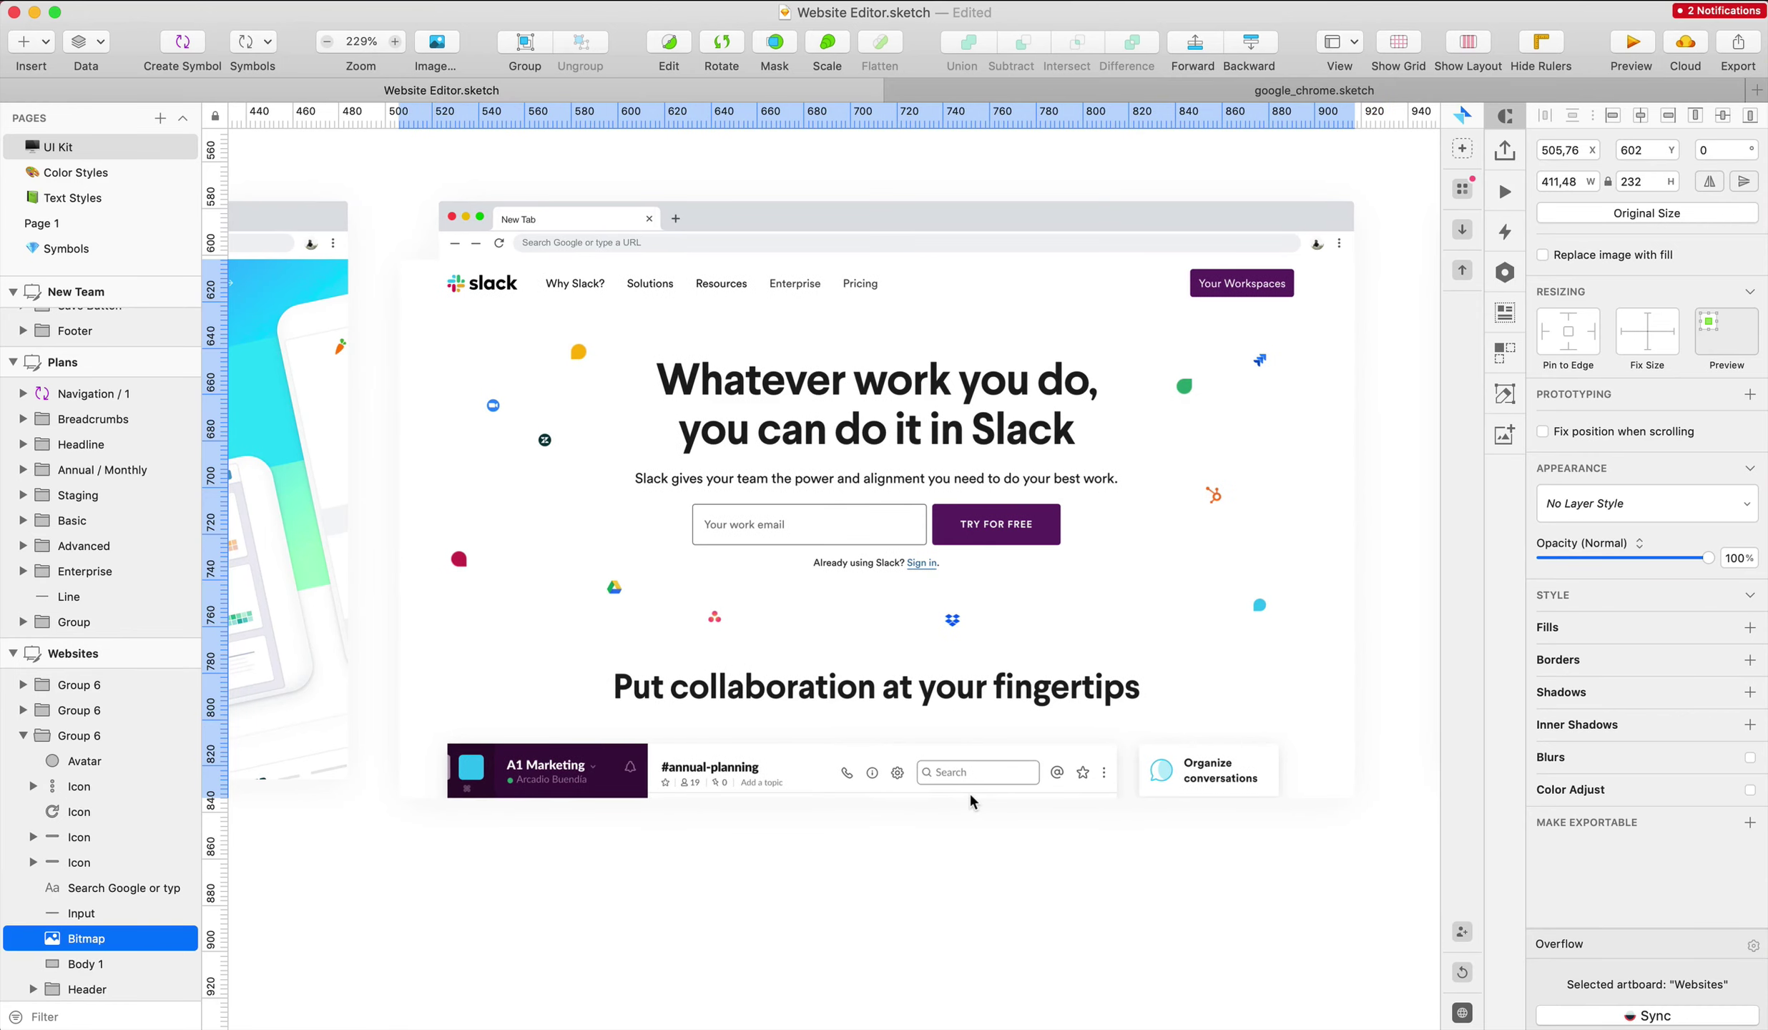
key("Left")
Mask the Slack screenshot with the white body shape of the middle lower mockup and clear the selection
left_click_drag(912, 838, 1035, 676)
left_click(777, 45)
scroll(960, 243, "down", 4)
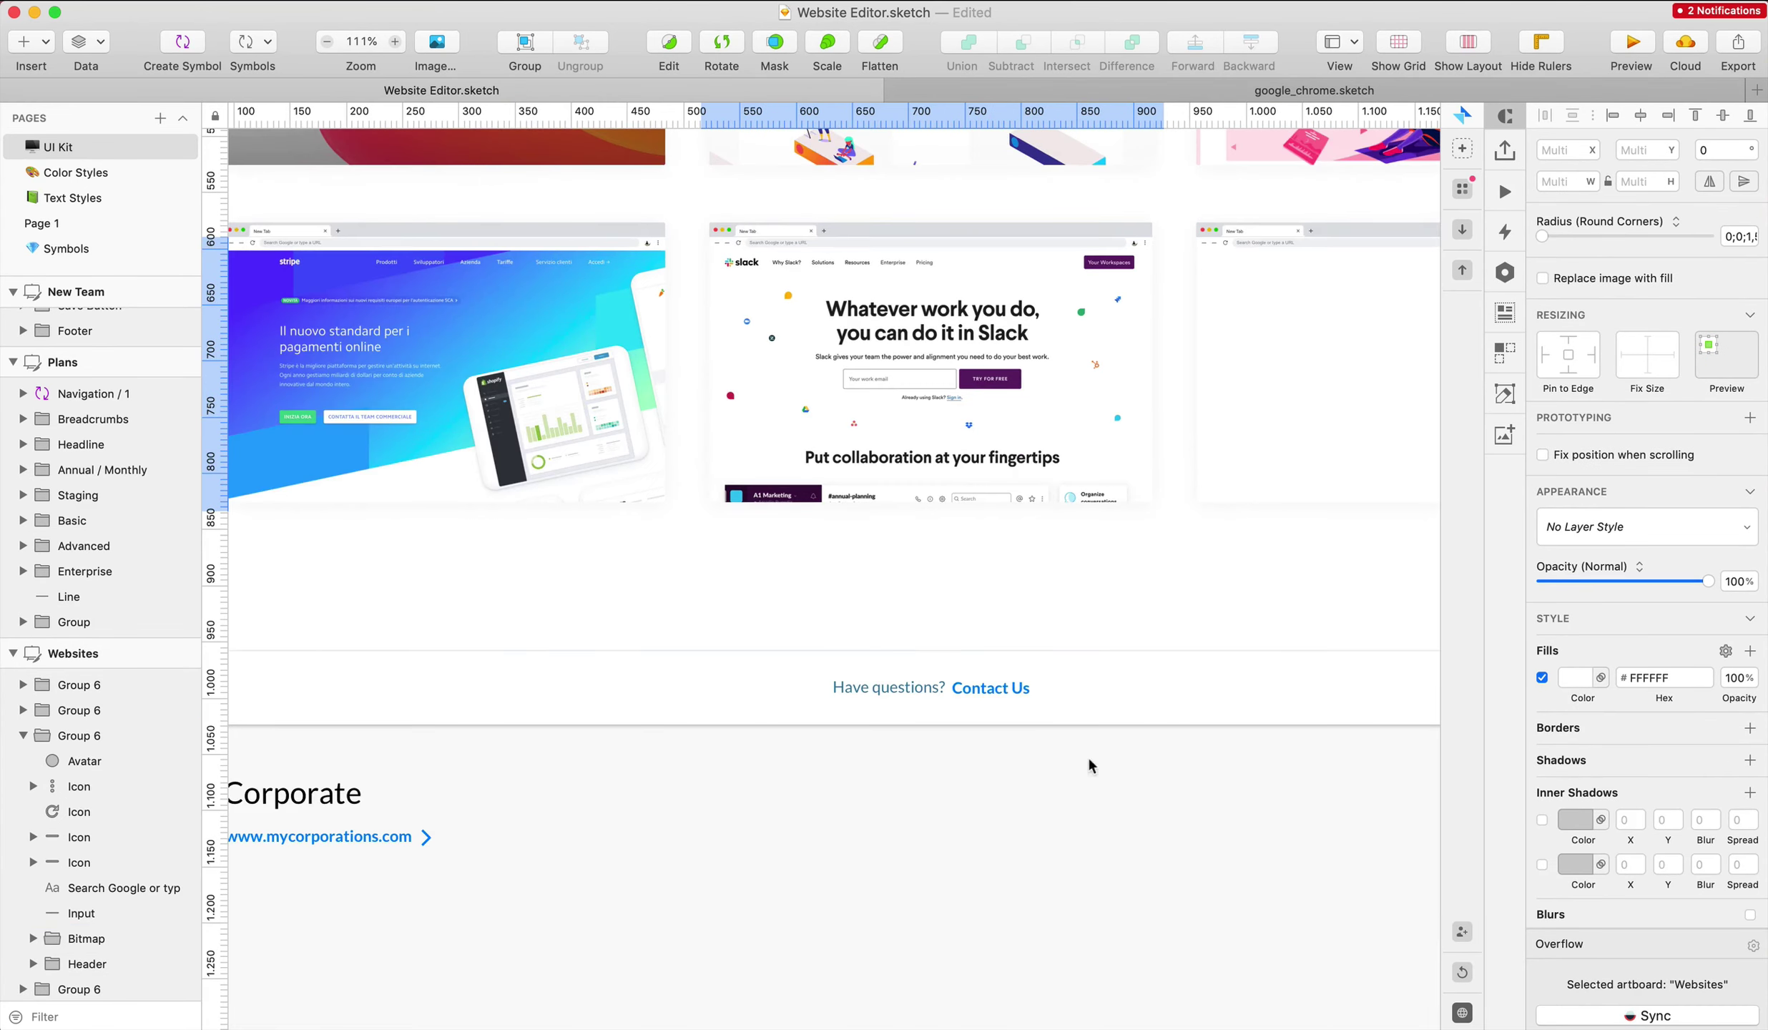
left_click(1005, 597)
scroll(1005, 597, "up", 5)
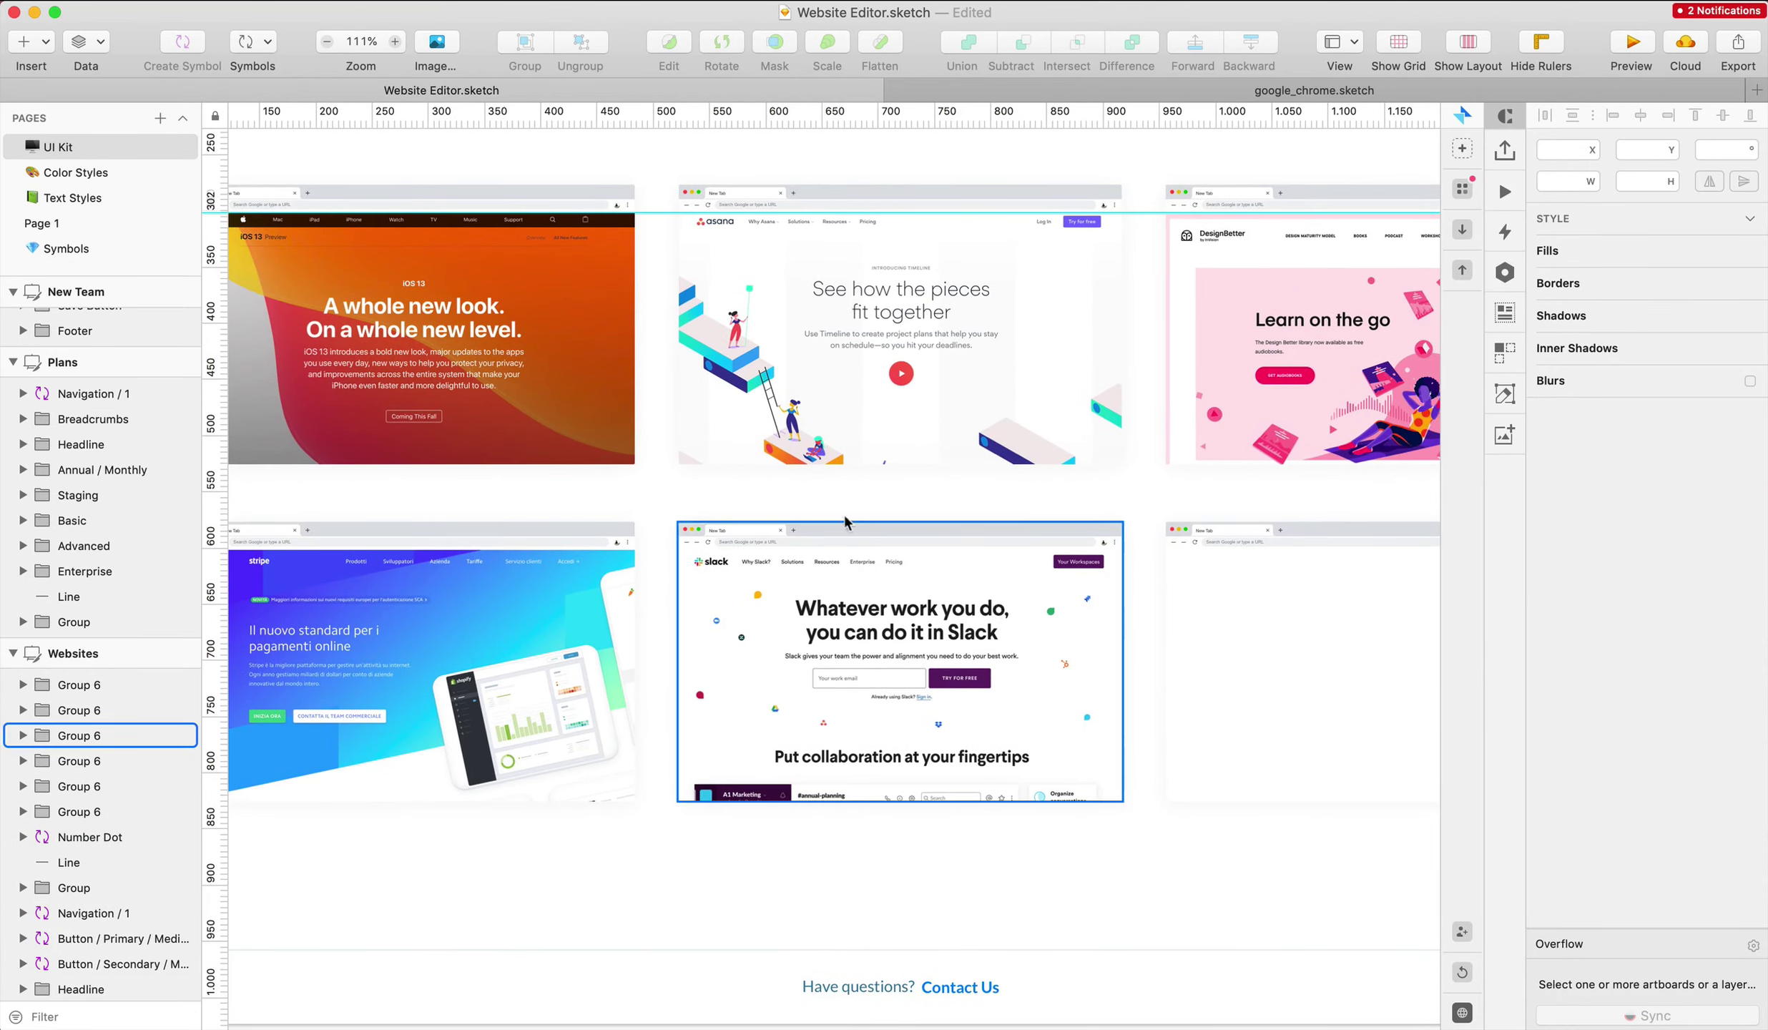
Switch to Chrome and search Google for "dropbox" in a new tab
key("ctrl+Up")
left_click(1539, 300)
scroll(1308, 292, "down", 8)
scroll(1307, 289, "up", 8)
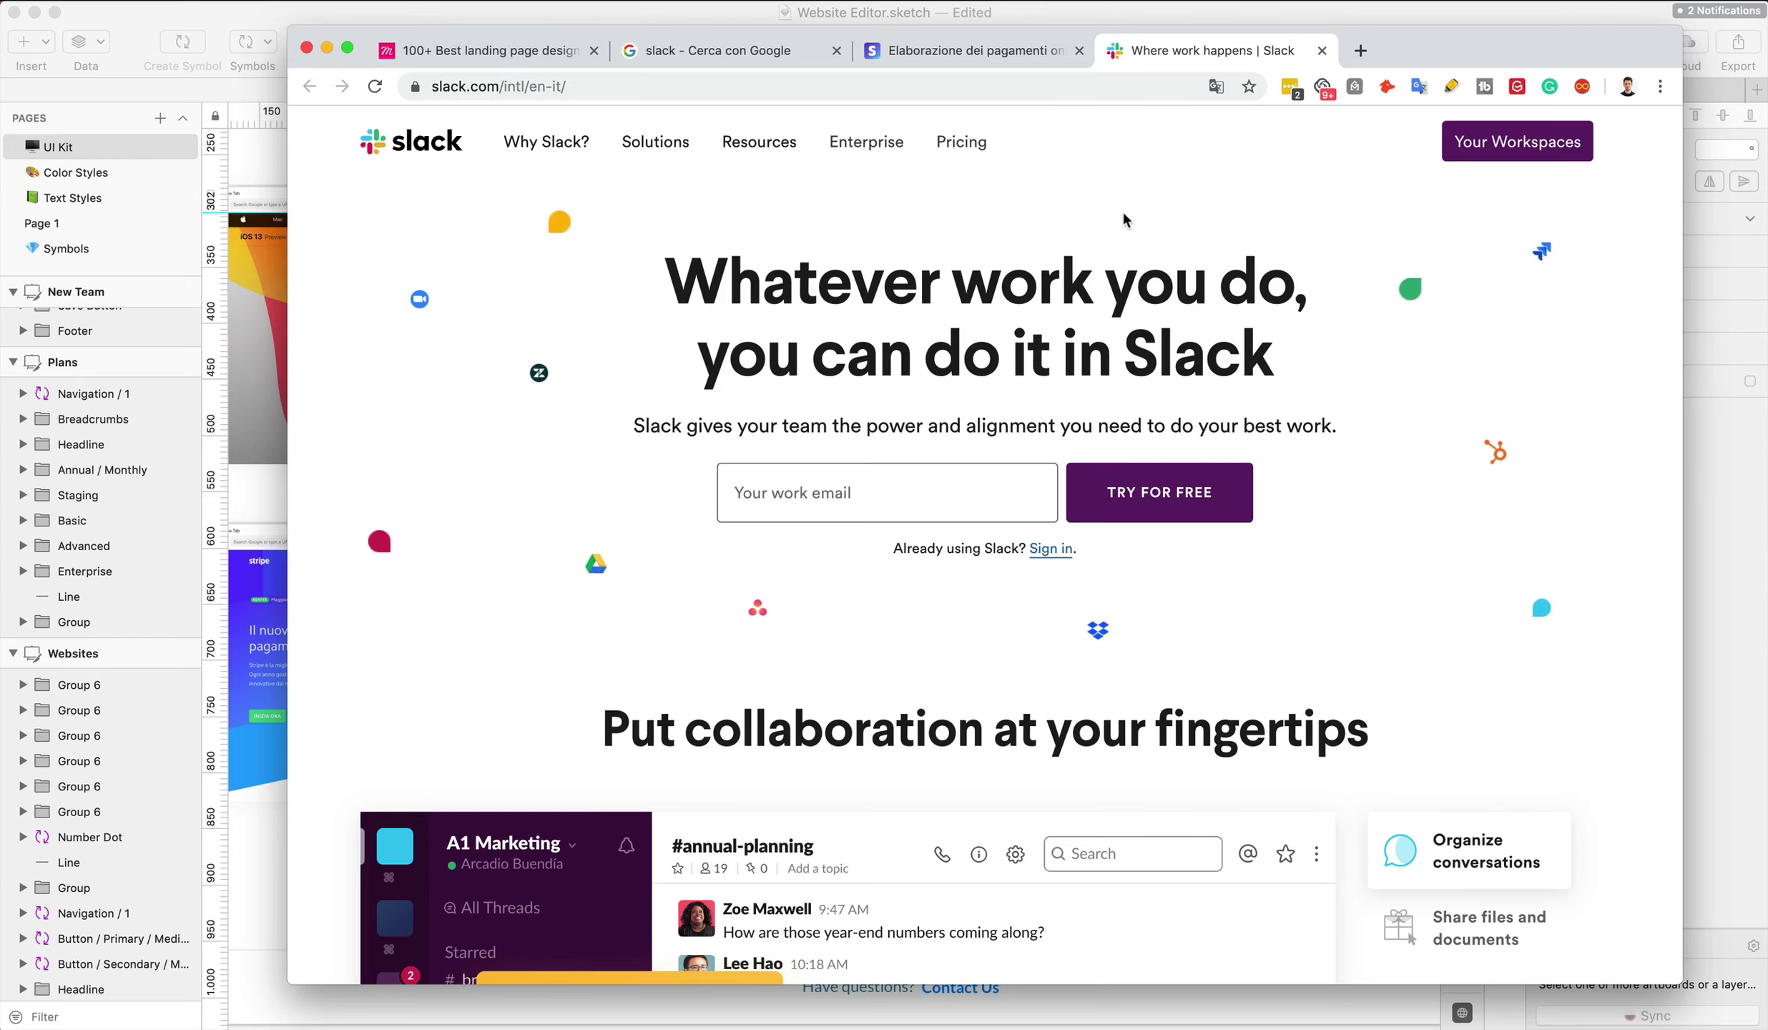
key("ctrl+t")
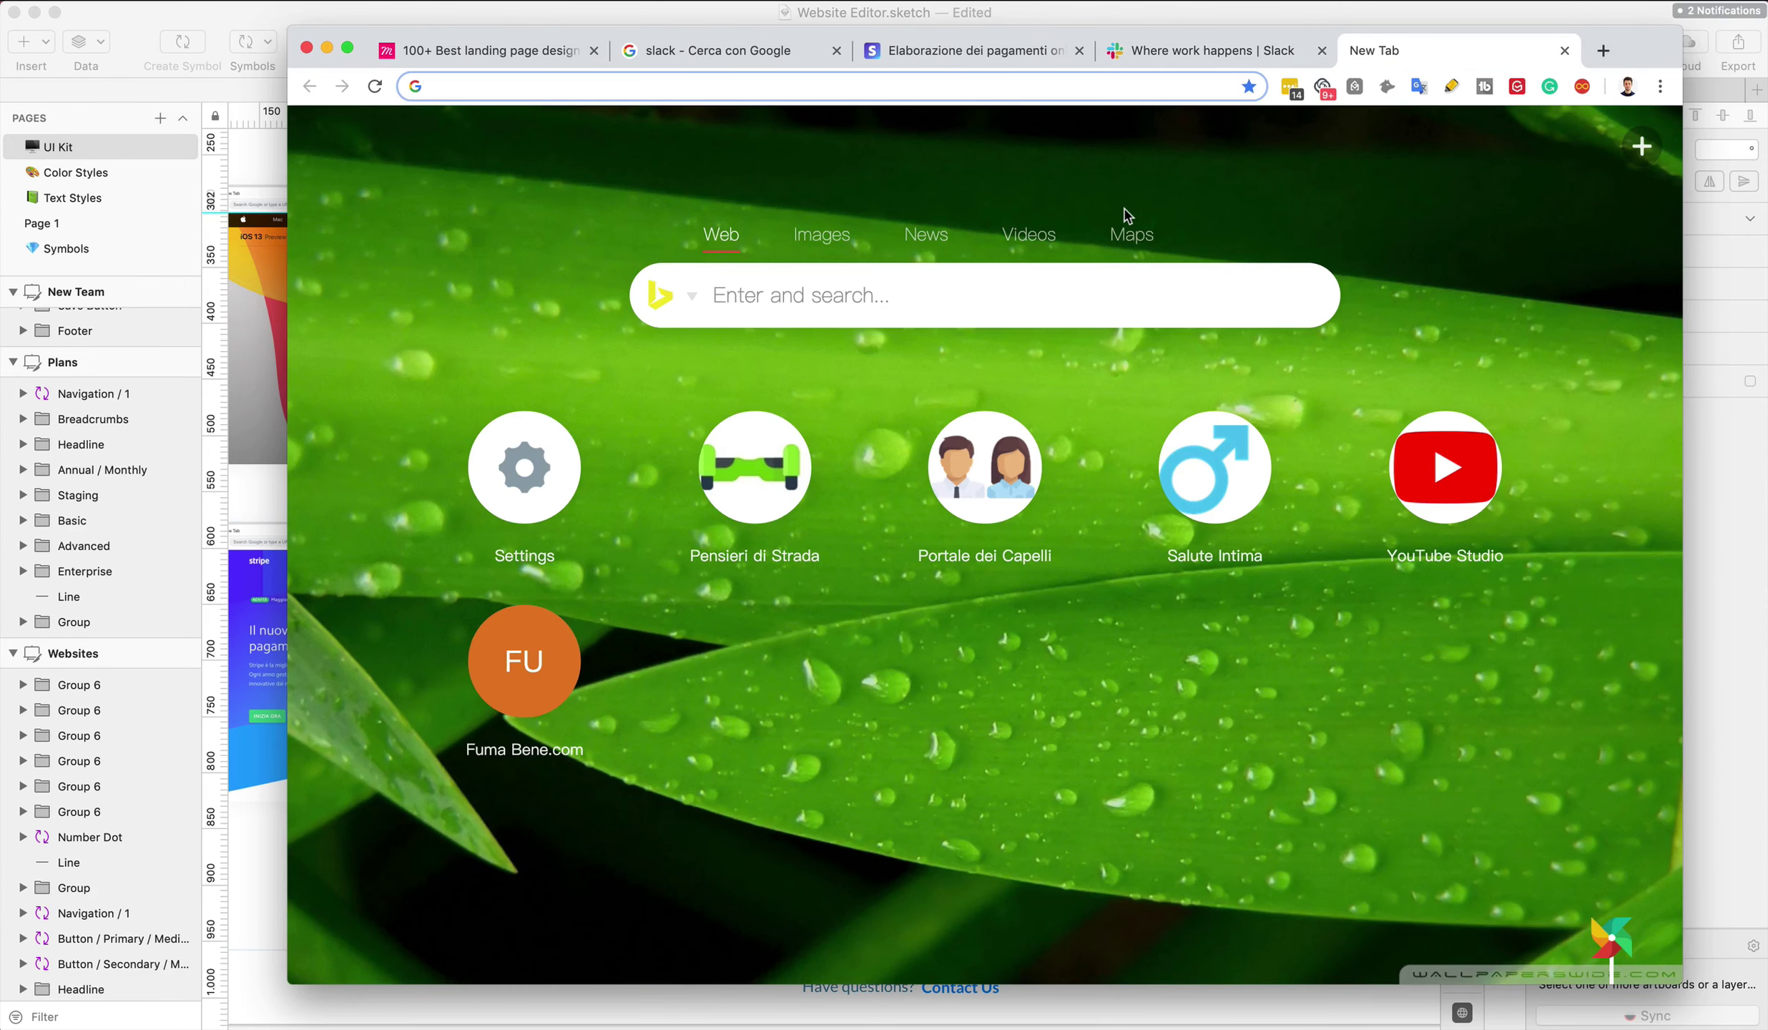
type("dropbox")
key("Return")
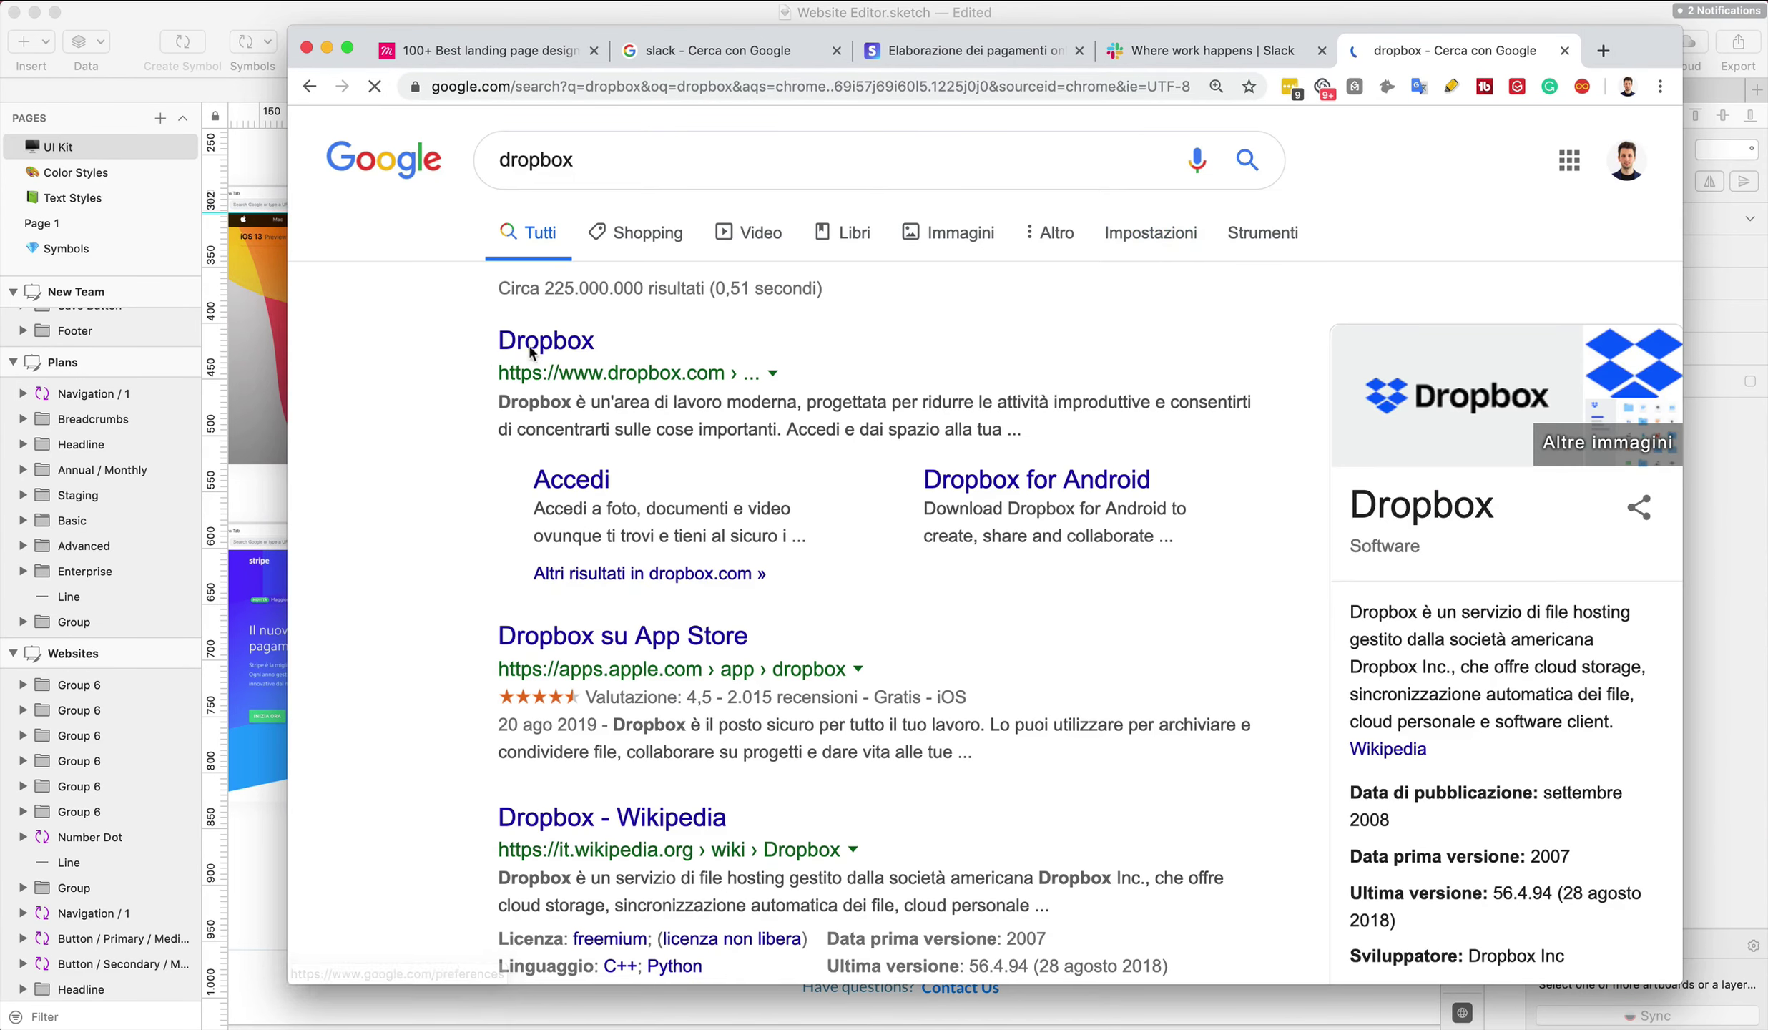
Open the Dropbox for Android page from the search results and capture it with the Screenshot app
left_click(528, 347)
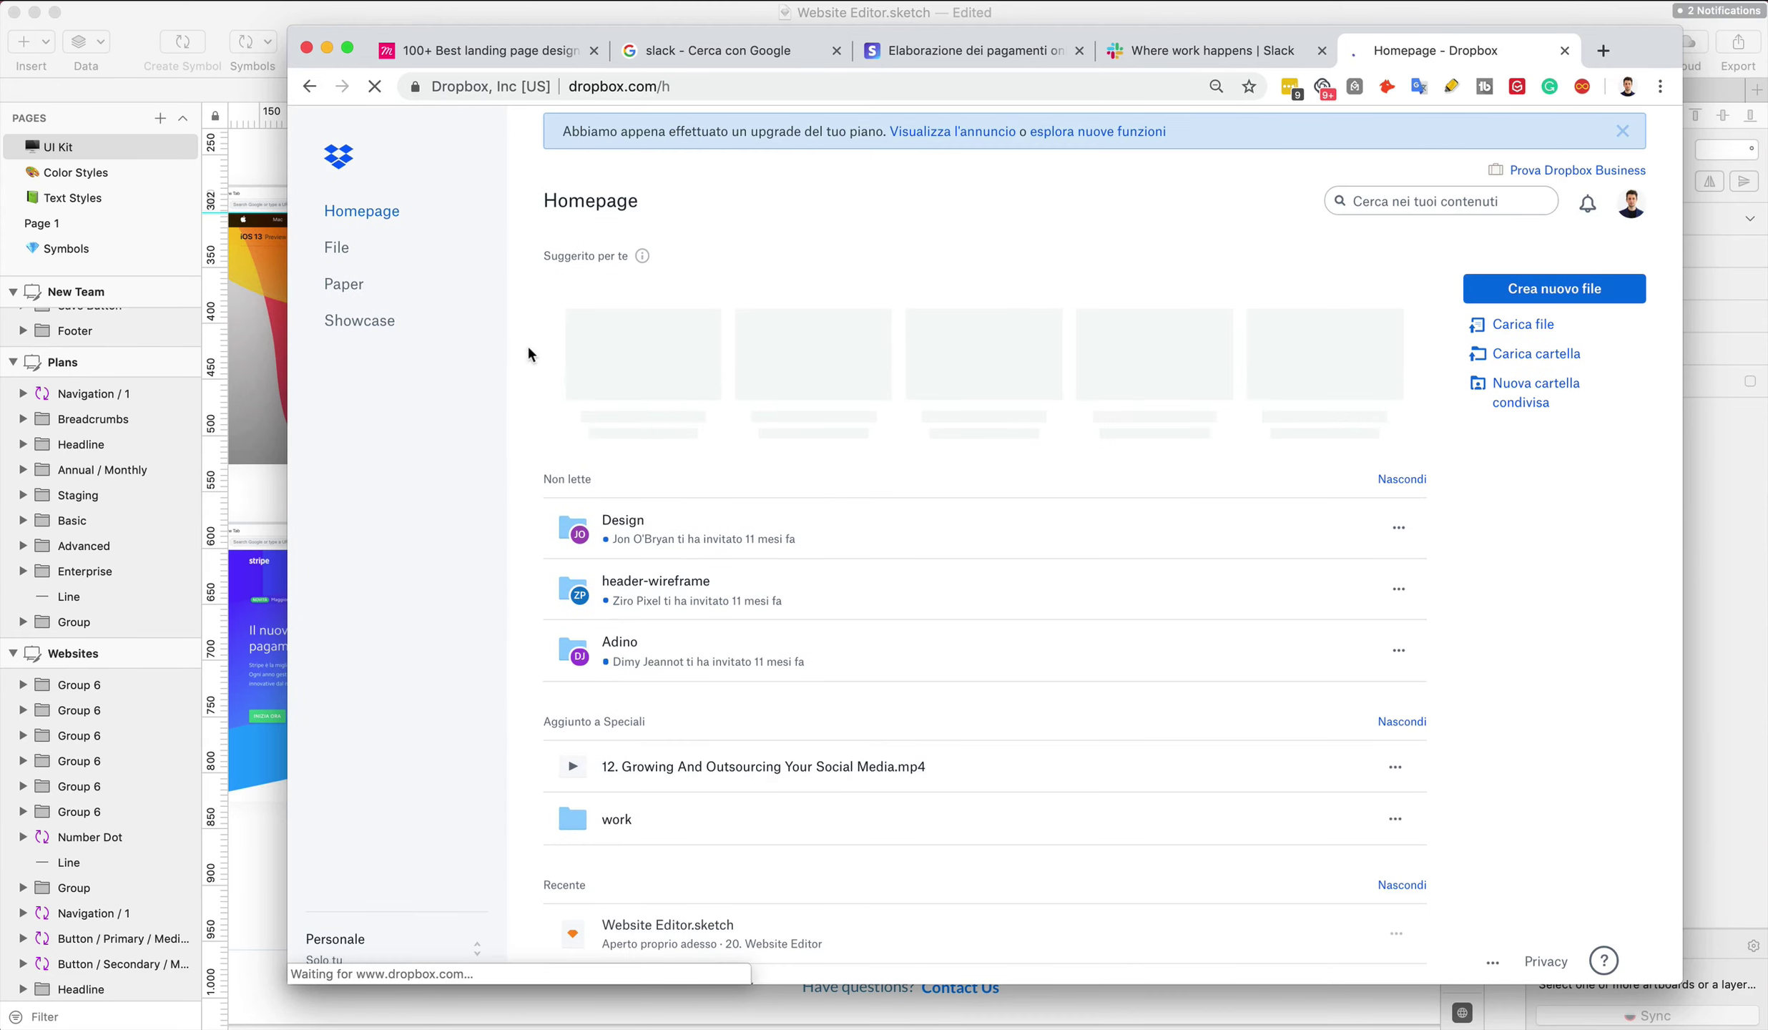
left_click(308, 87)
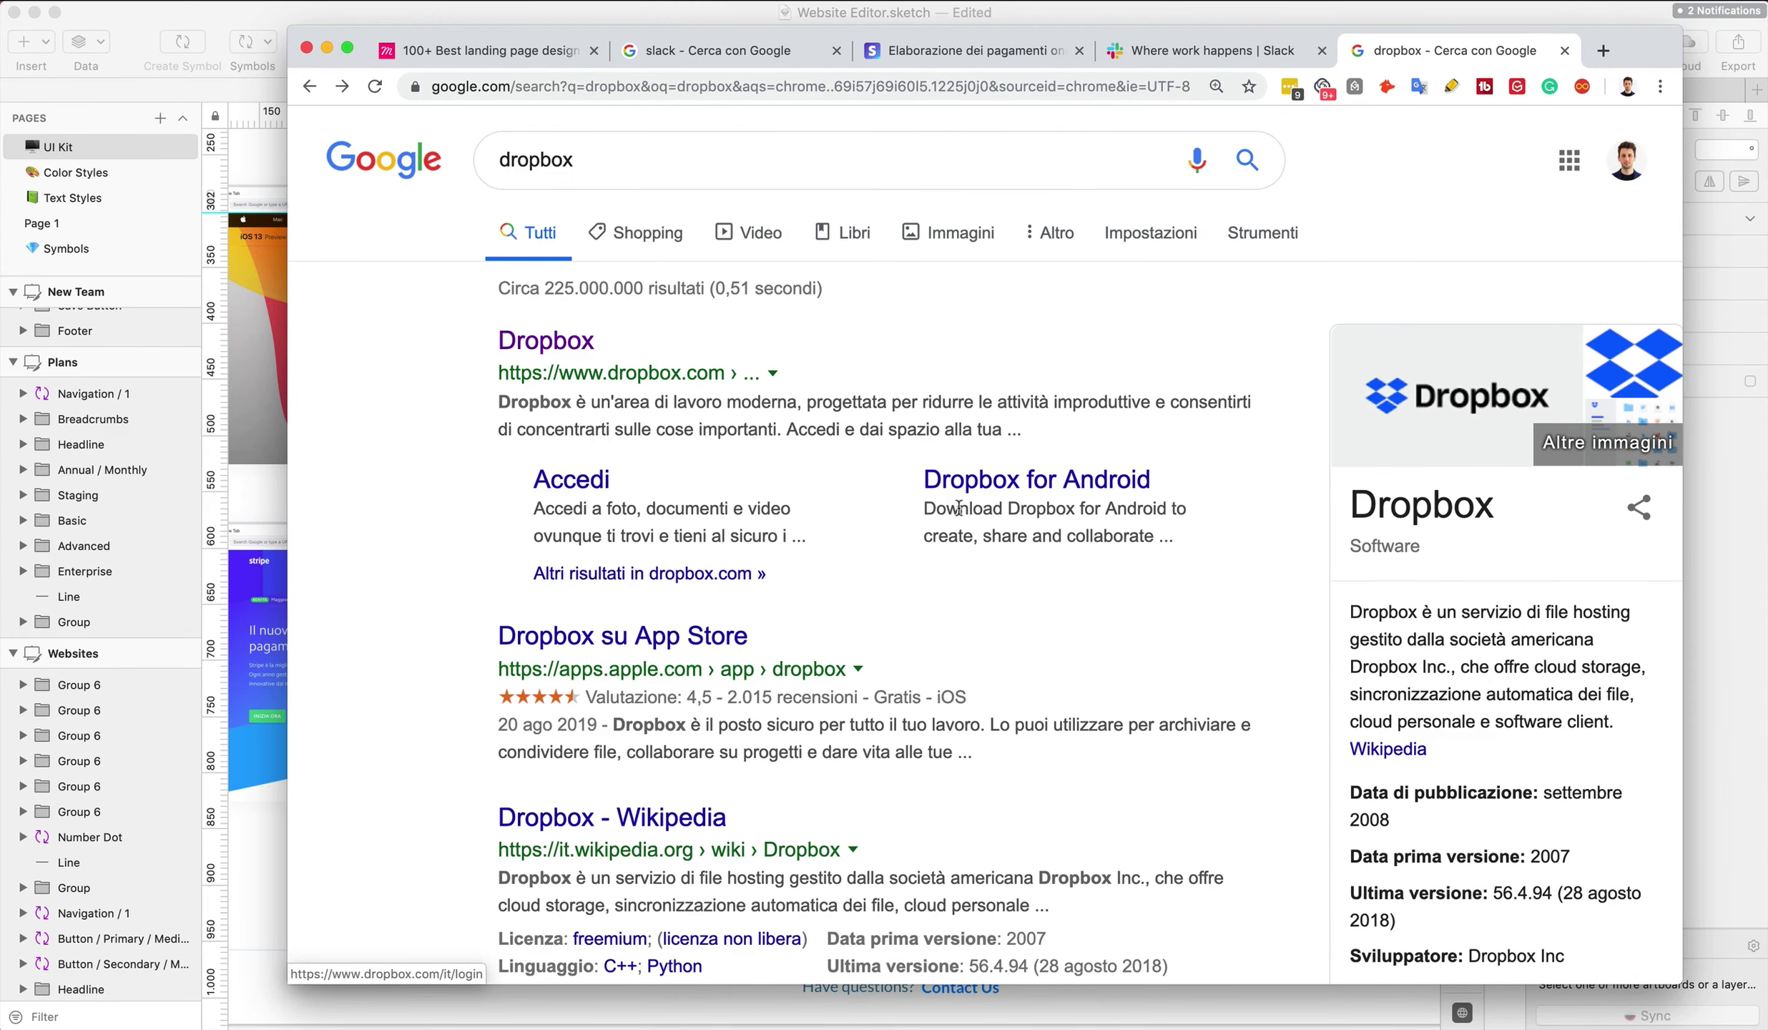
left_click(995, 480)
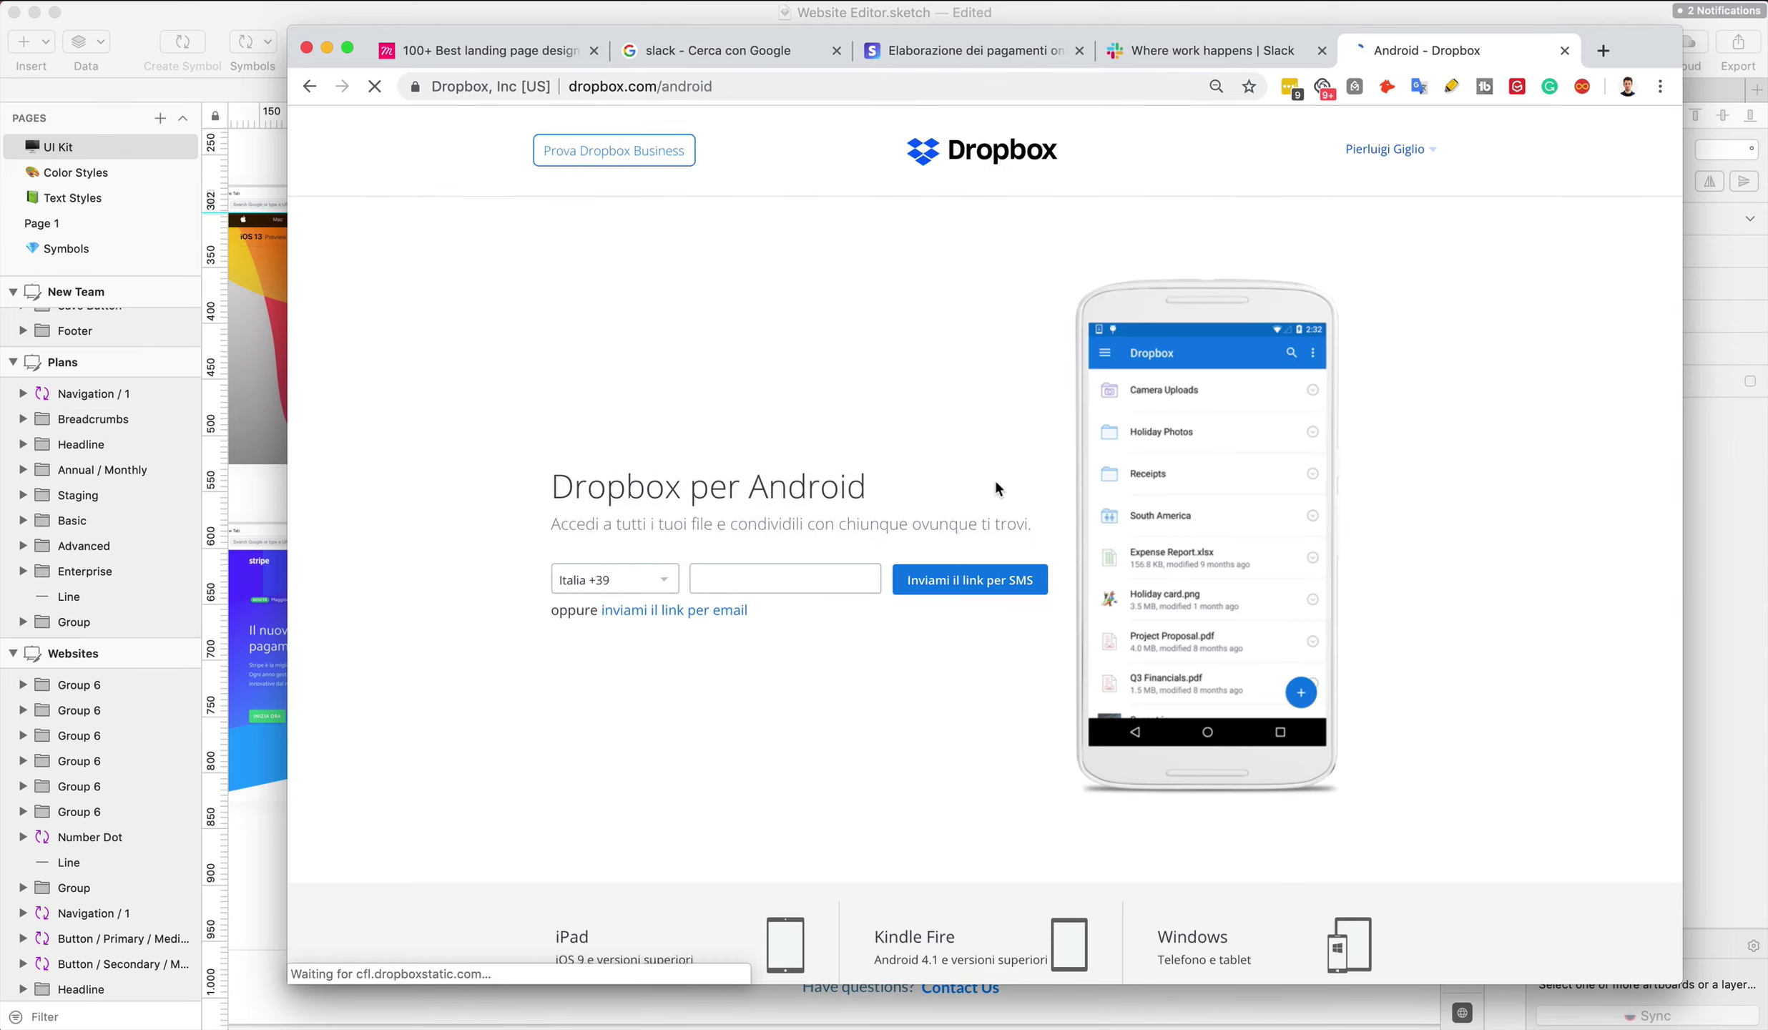
key("F4")
left_click(1060, 153)
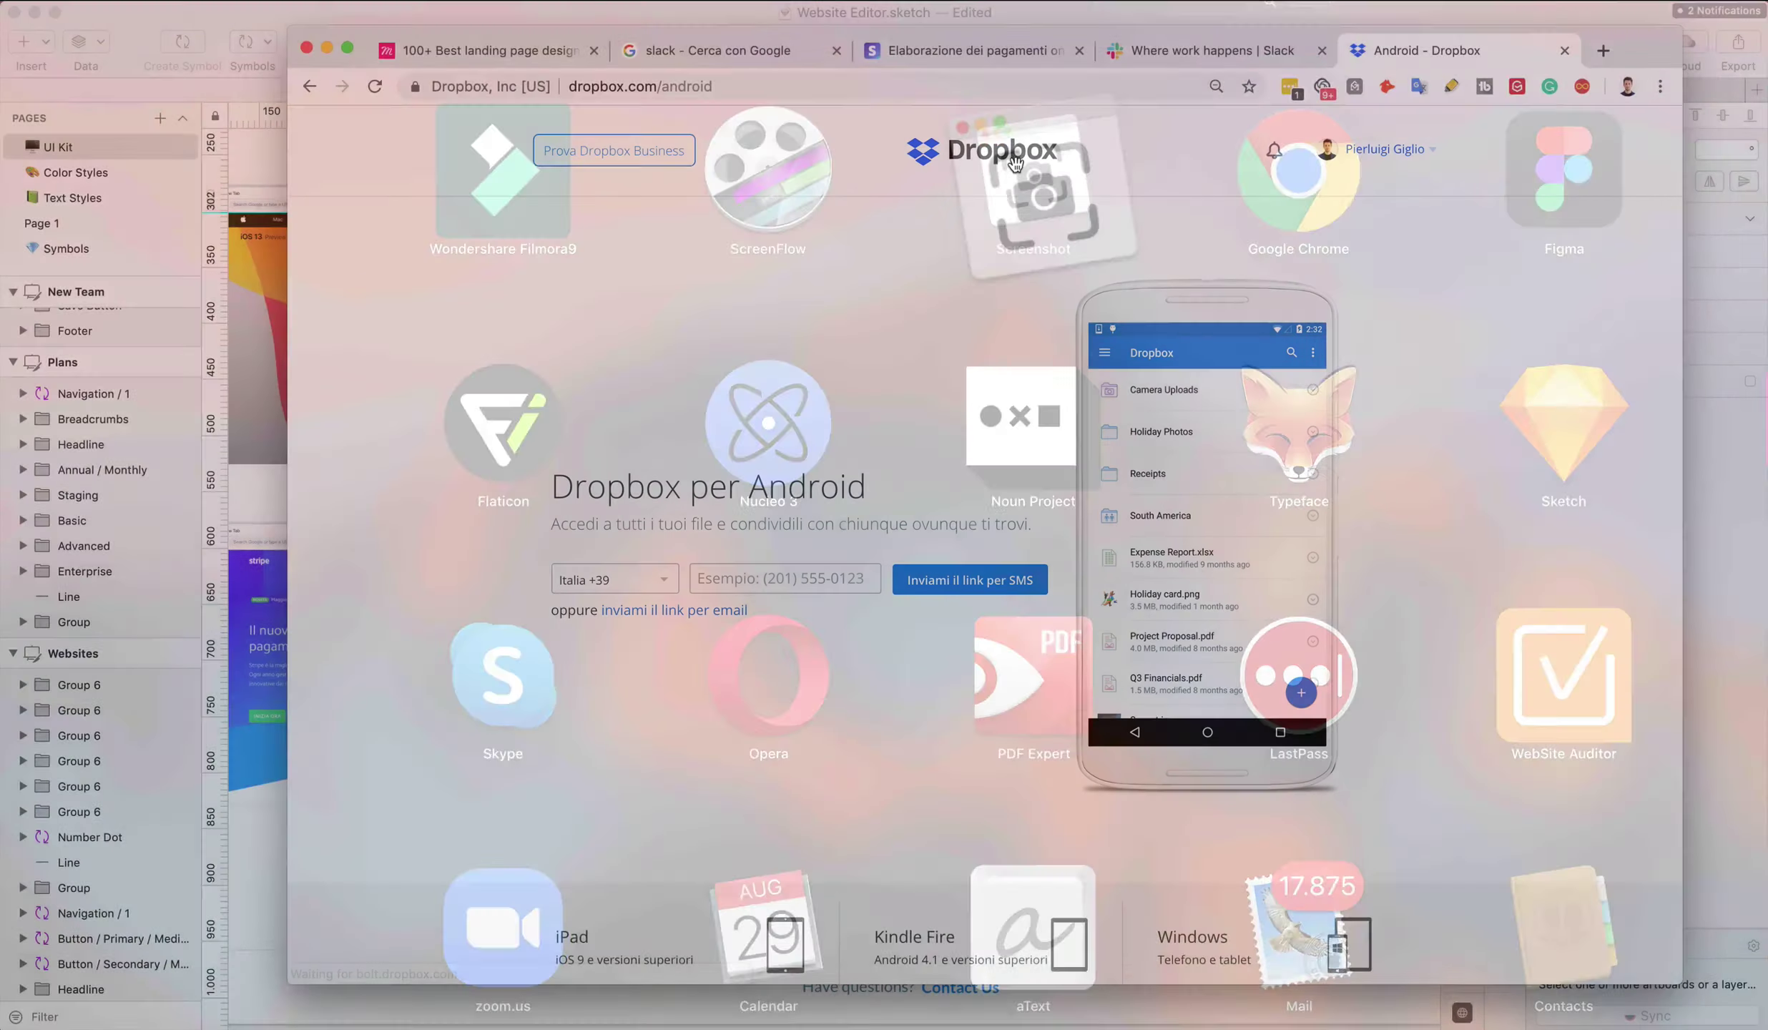
key("Return")
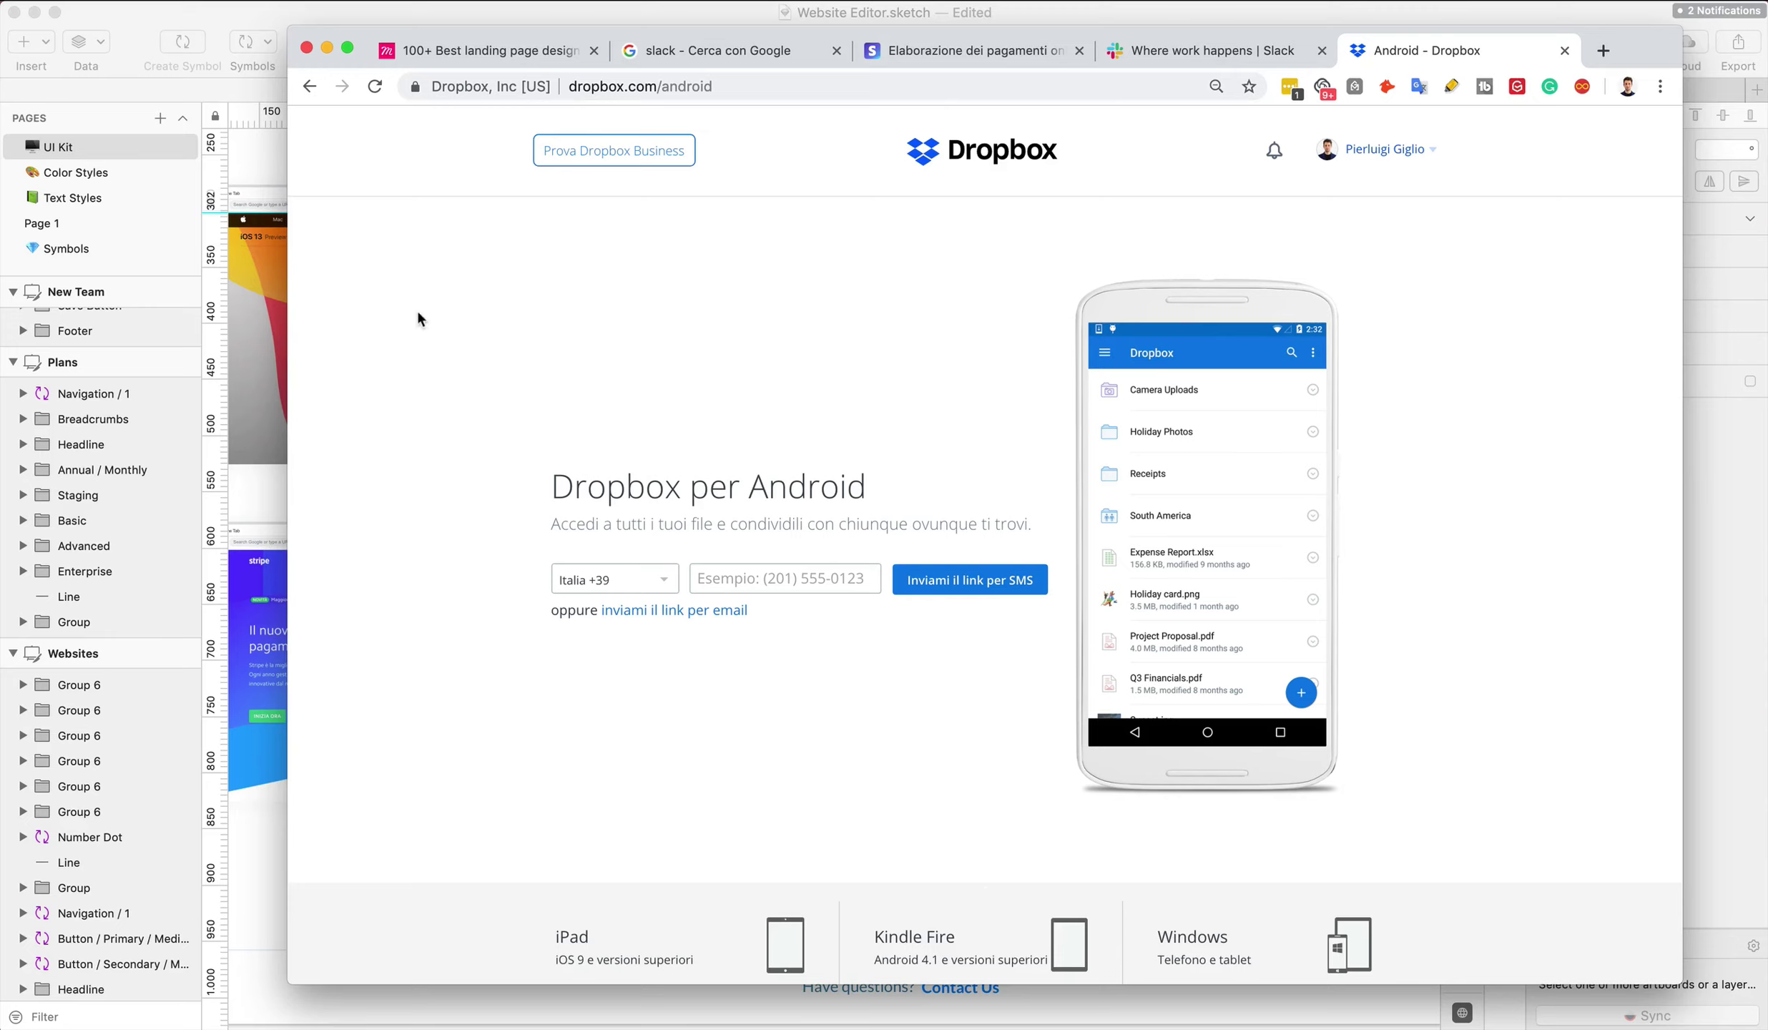
Switch to Sketch and replace the iOS 13 bitmap in the first upper mockup with the pasted Dropbox capture
left_click(254, 161)
scroll(1061, 481, "left", 3)
left_click(625, 318, "super")
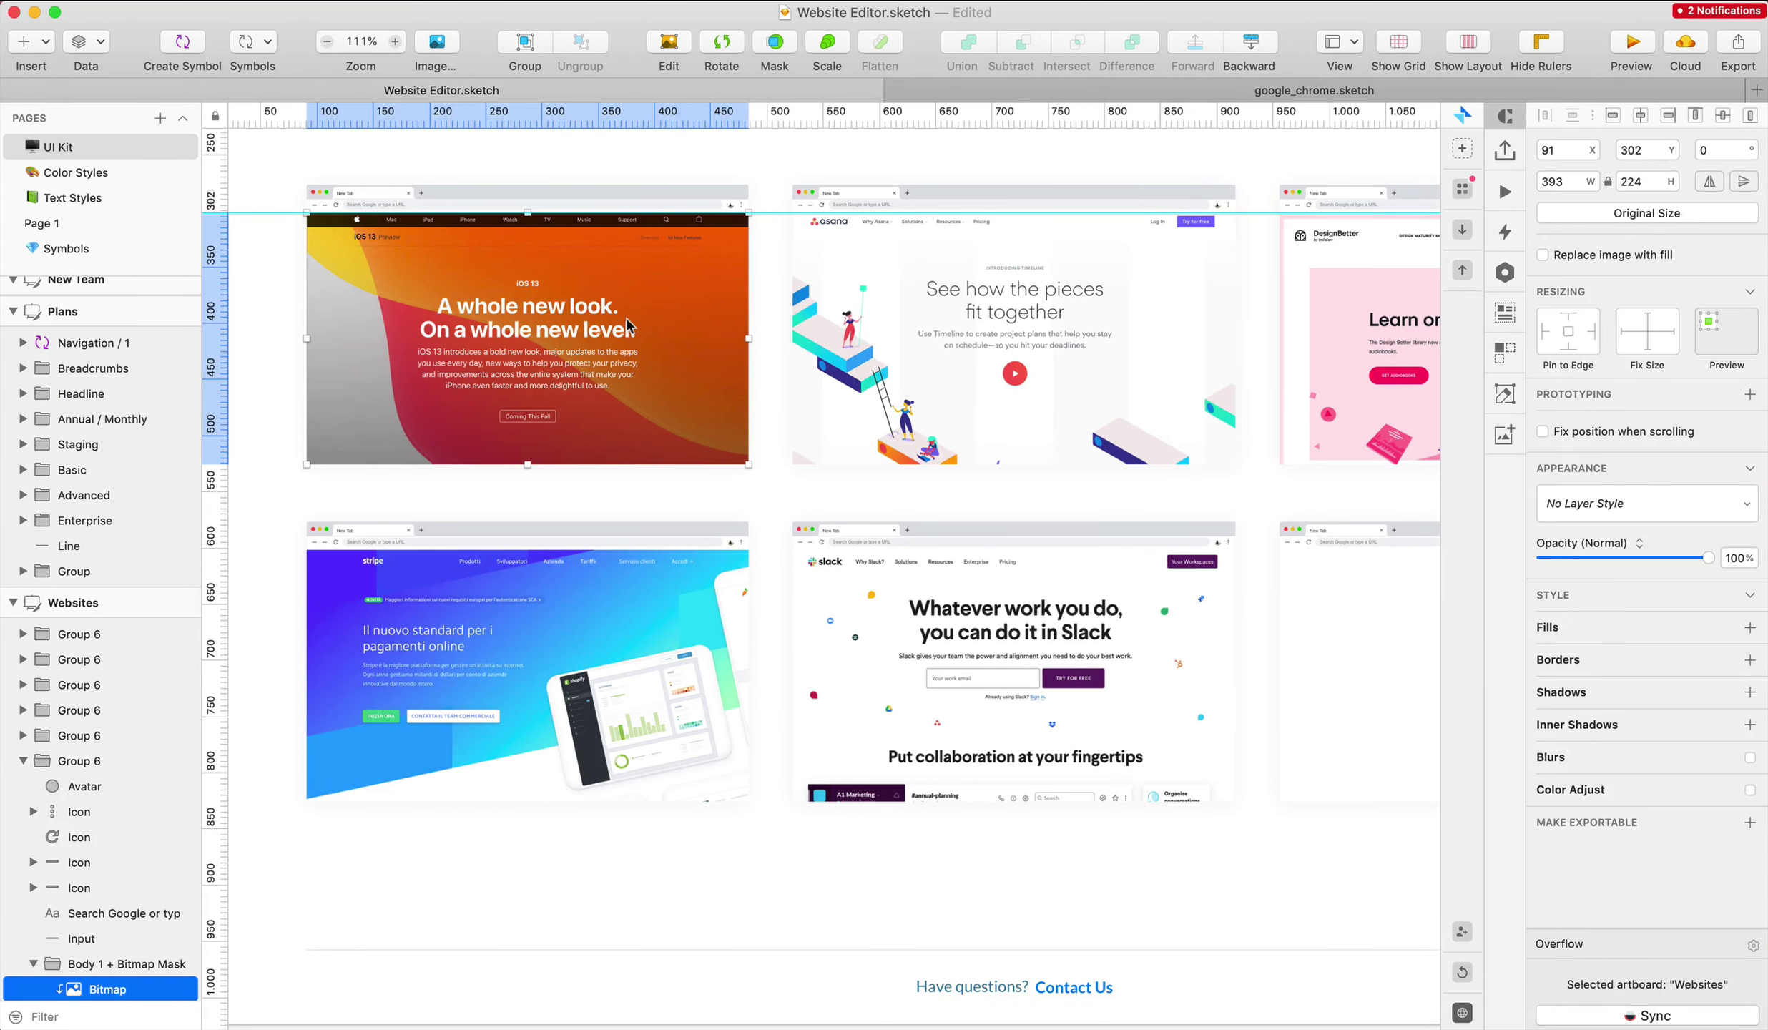
key("BackSpace")
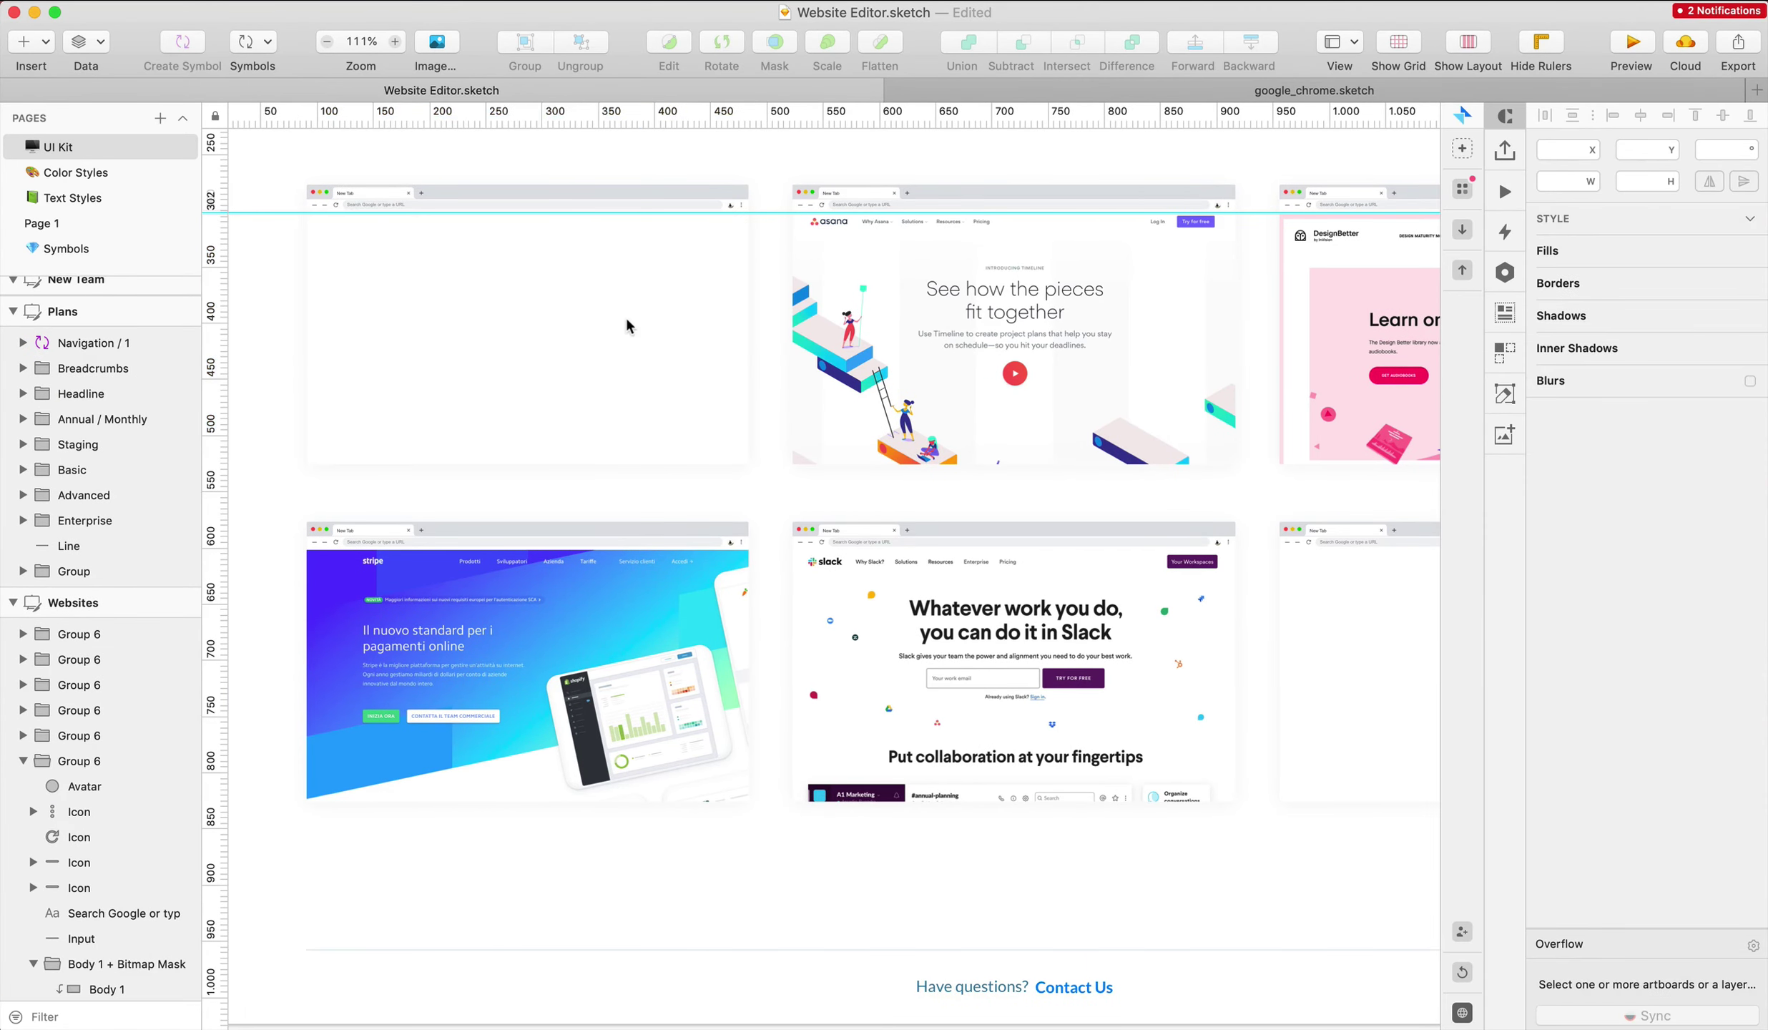
scroll(529, 272, "left", 3)
scroll(431, 232, "up", 5)
key("super+v")
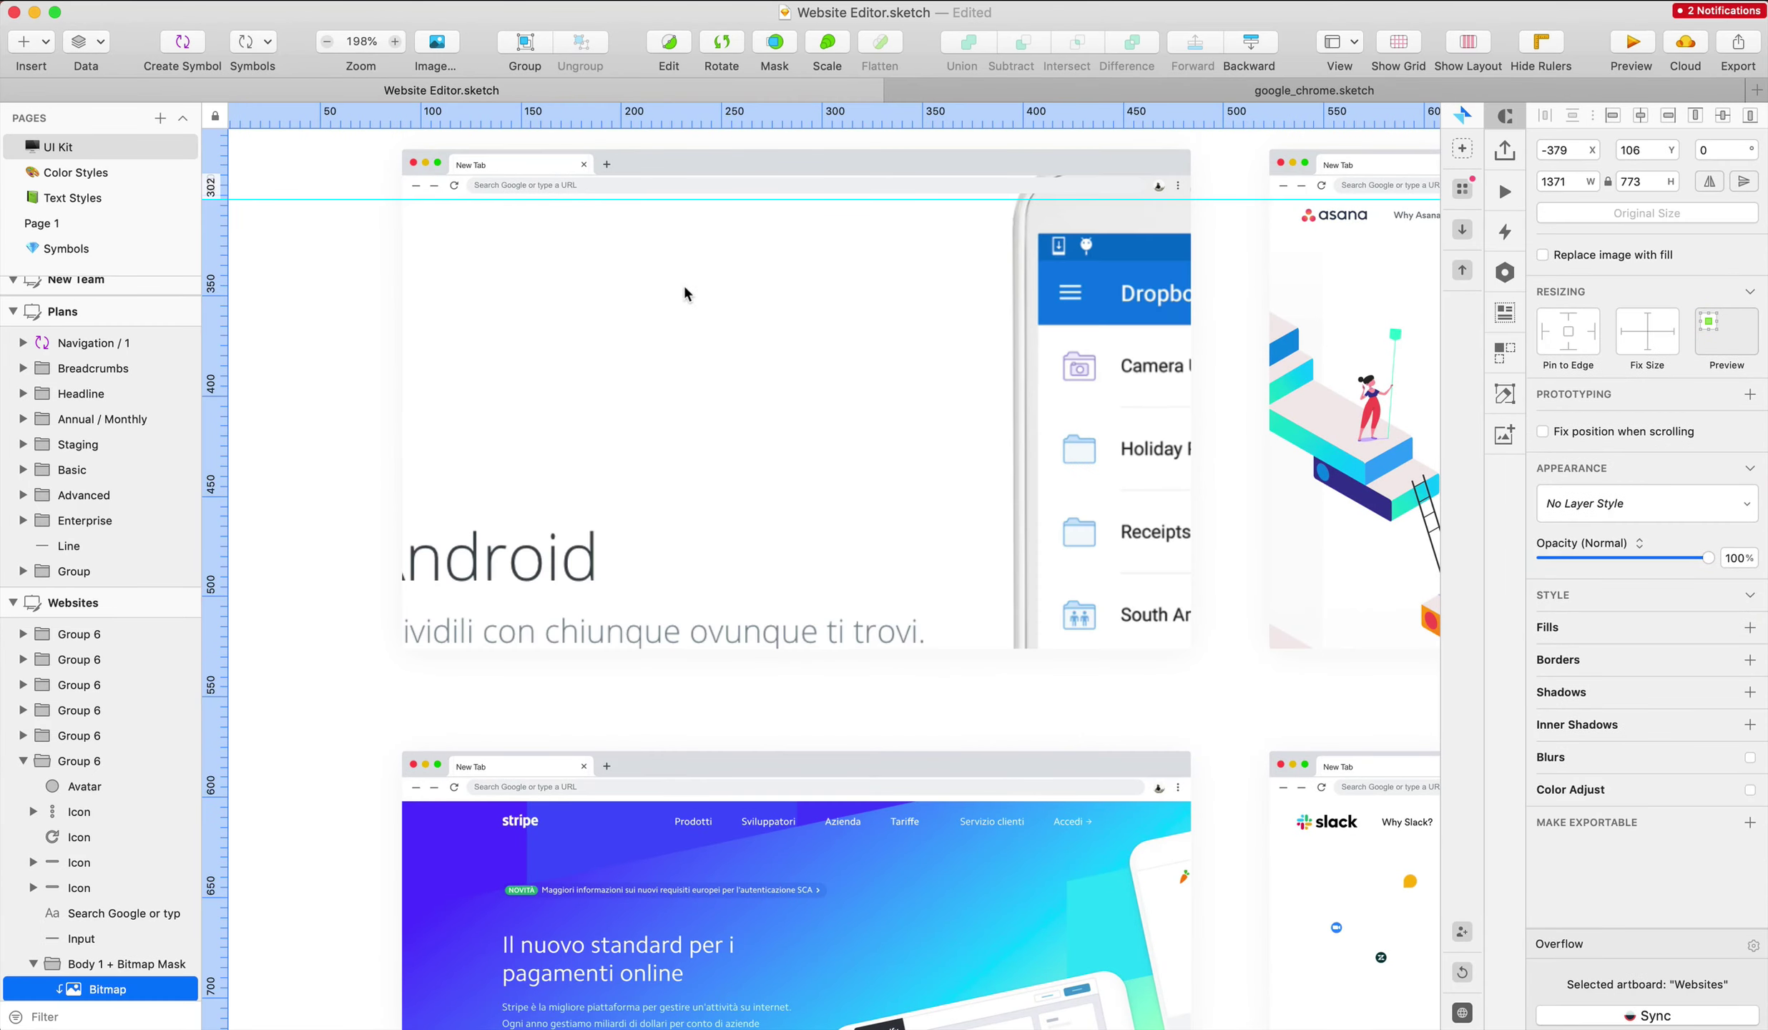
Scale the Dropbox bitmap to 395.51 × 224 and place it at X 90, Y 302, below the first upper mockup's toolbar
scroll(722, 297, "down", 5)
left_click_drag(800, 889, 802, 578)
left_click_drag(864, 418, 845, 367)
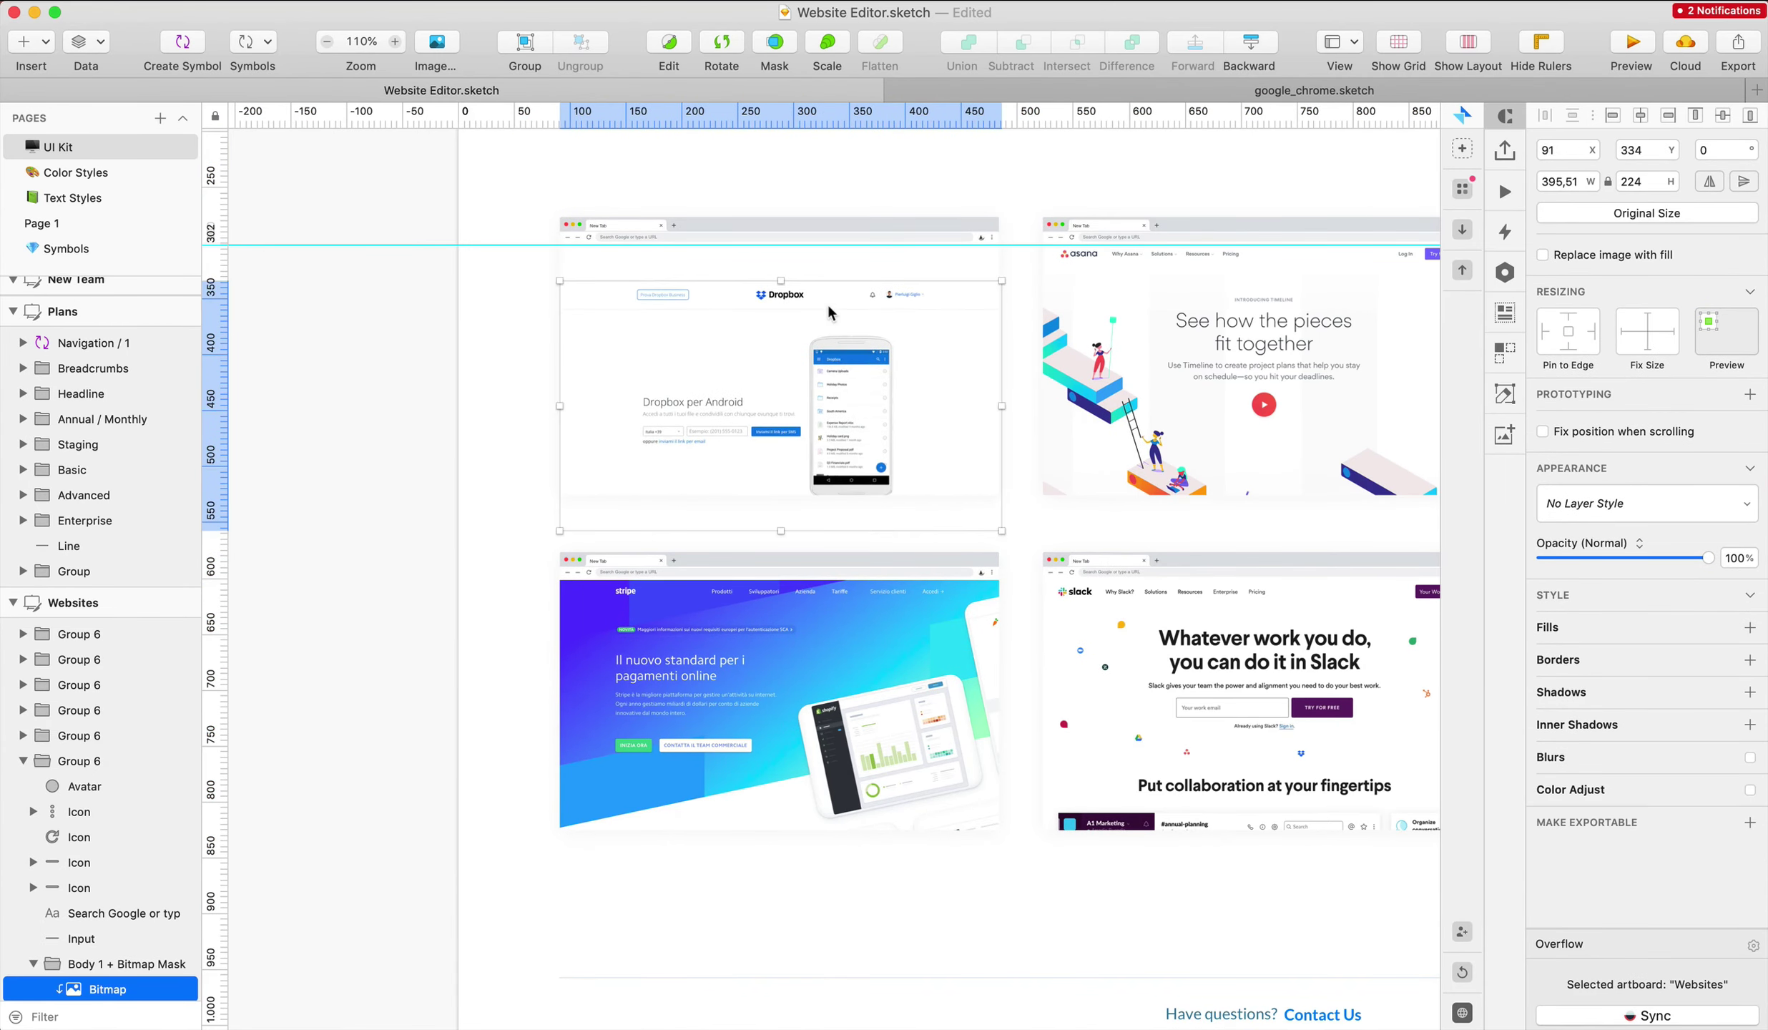
scroll(828, 302, "up", 5)
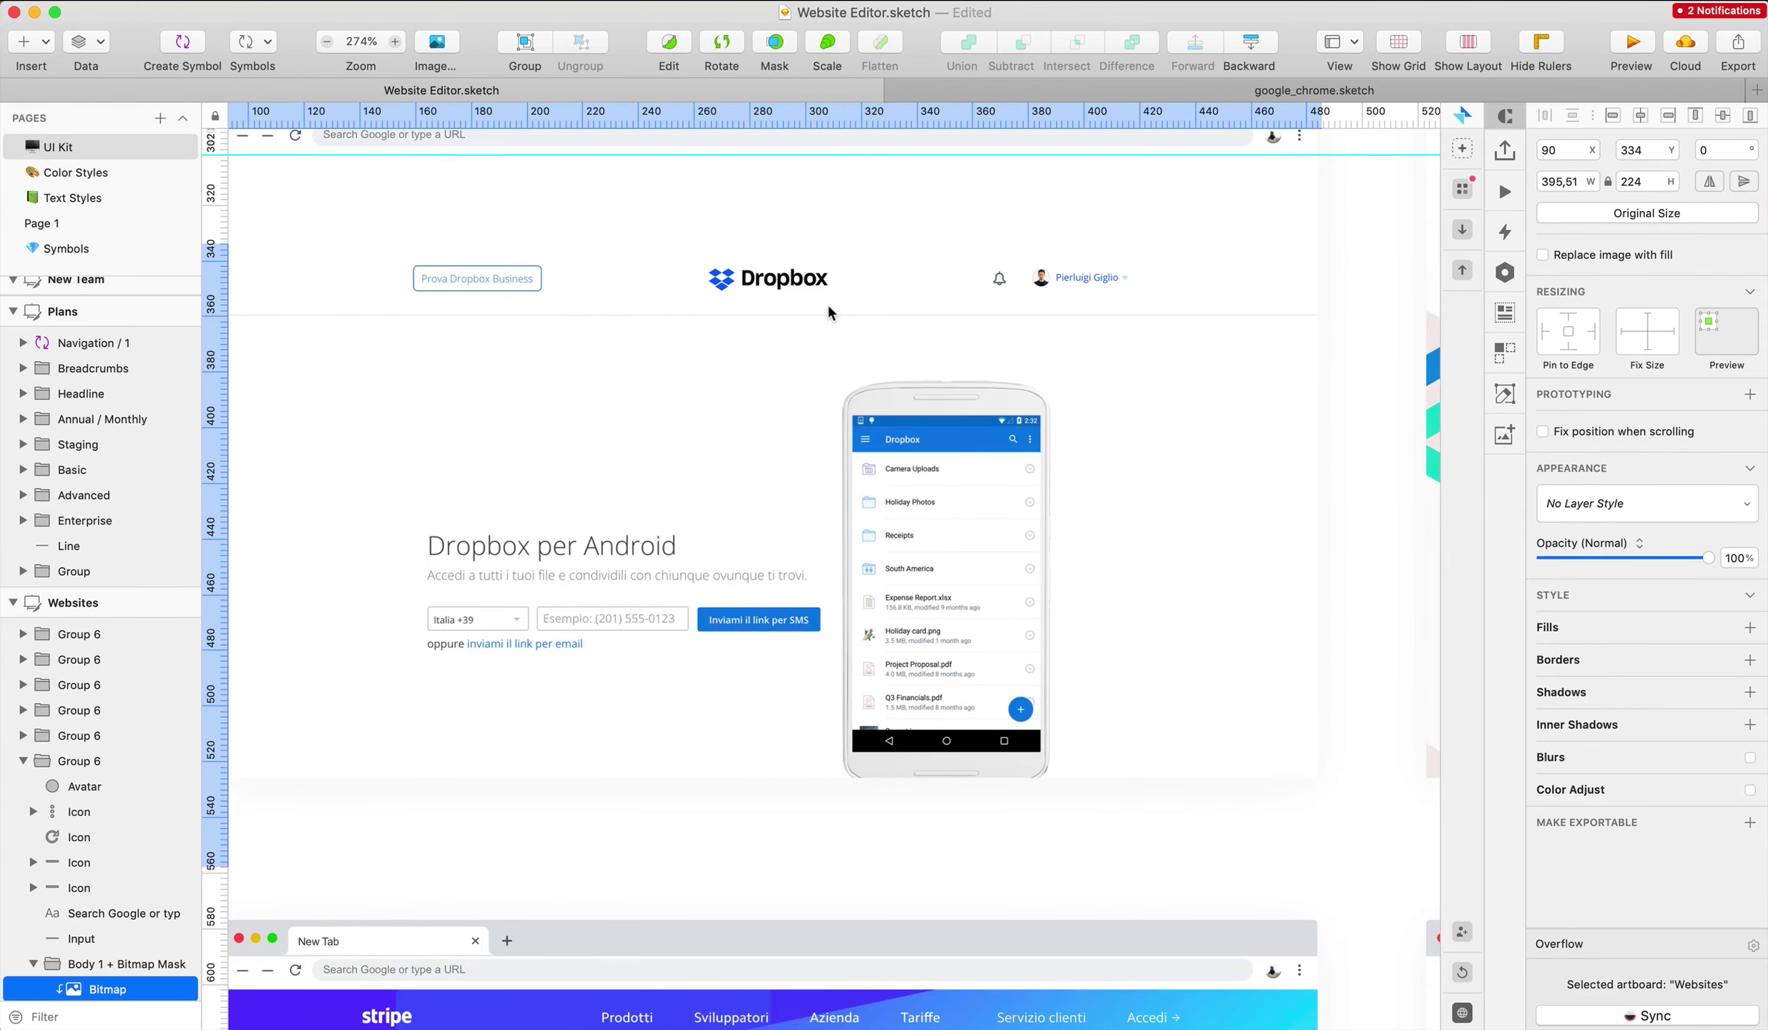
scroll(829, 305, "left", 2)
left_click_drag(950, 467, 950, 378)
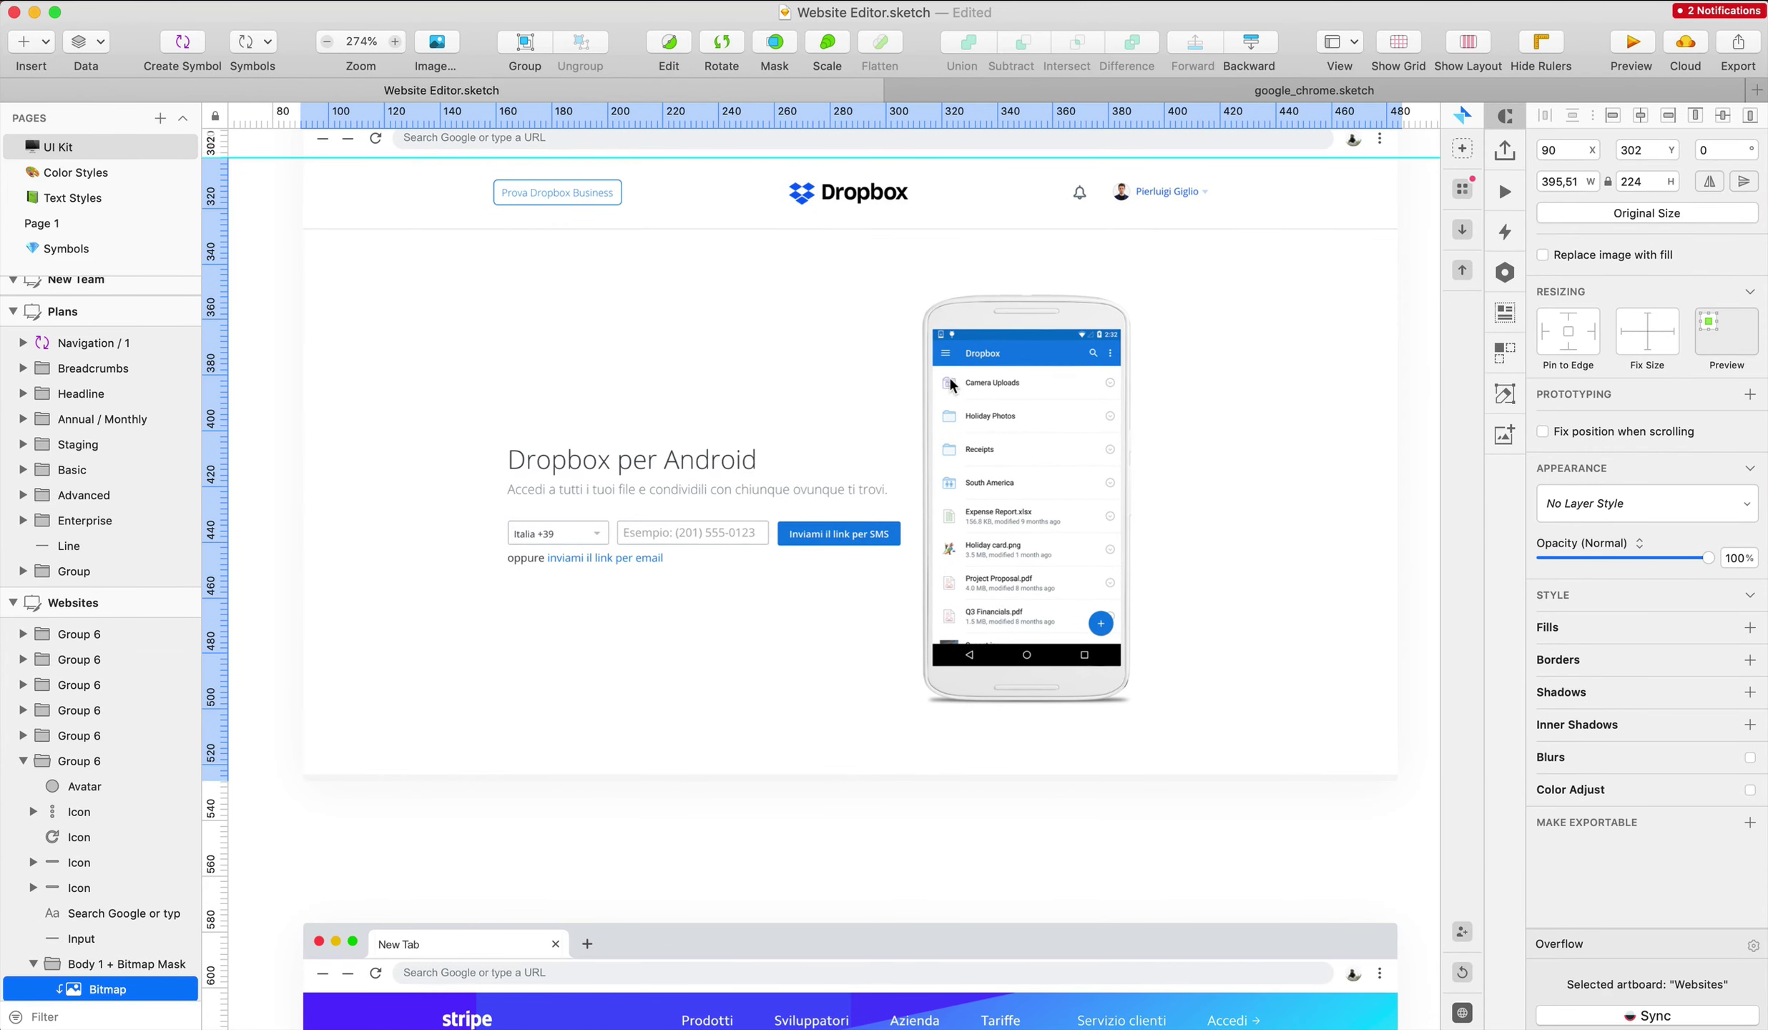
Mask the Dropbox bitmap with the white body shape of the first upper mockup and clear the selection
scroll(836, 763, "down", 3)
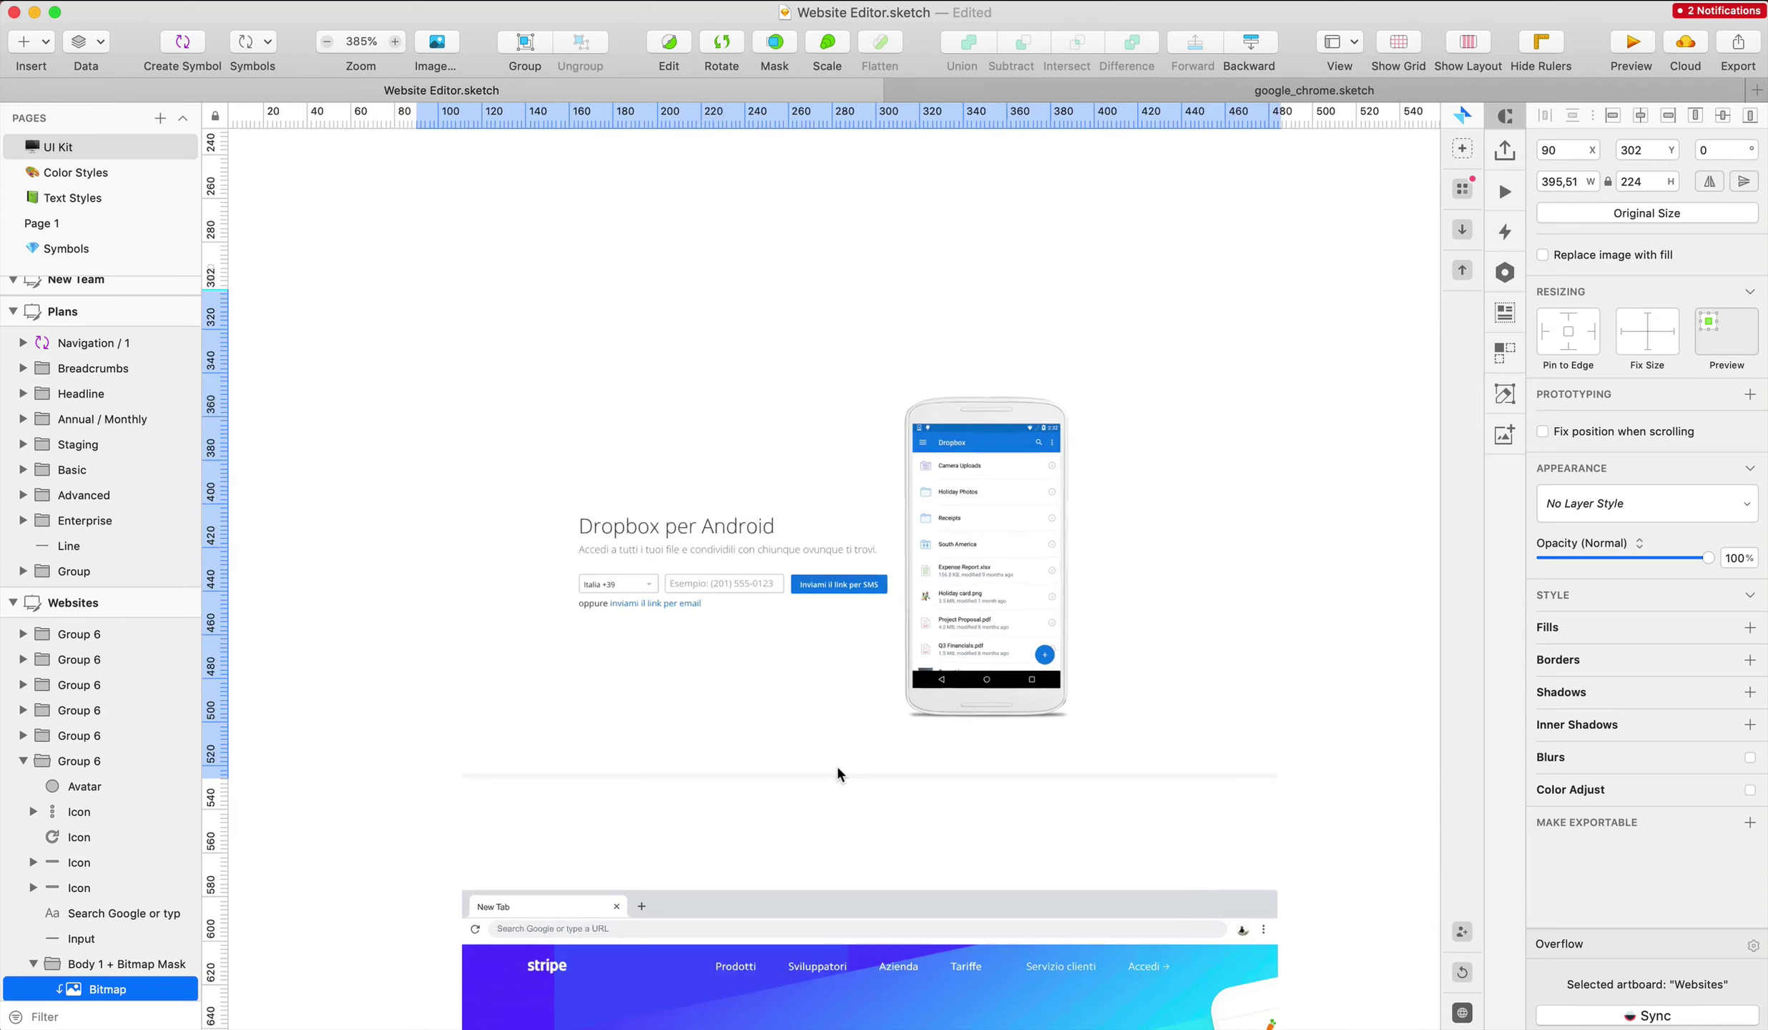
left_click(365, 703)
scroll(365, 704, "up", 1)
left_click_drag(370, 700, 596, 752)
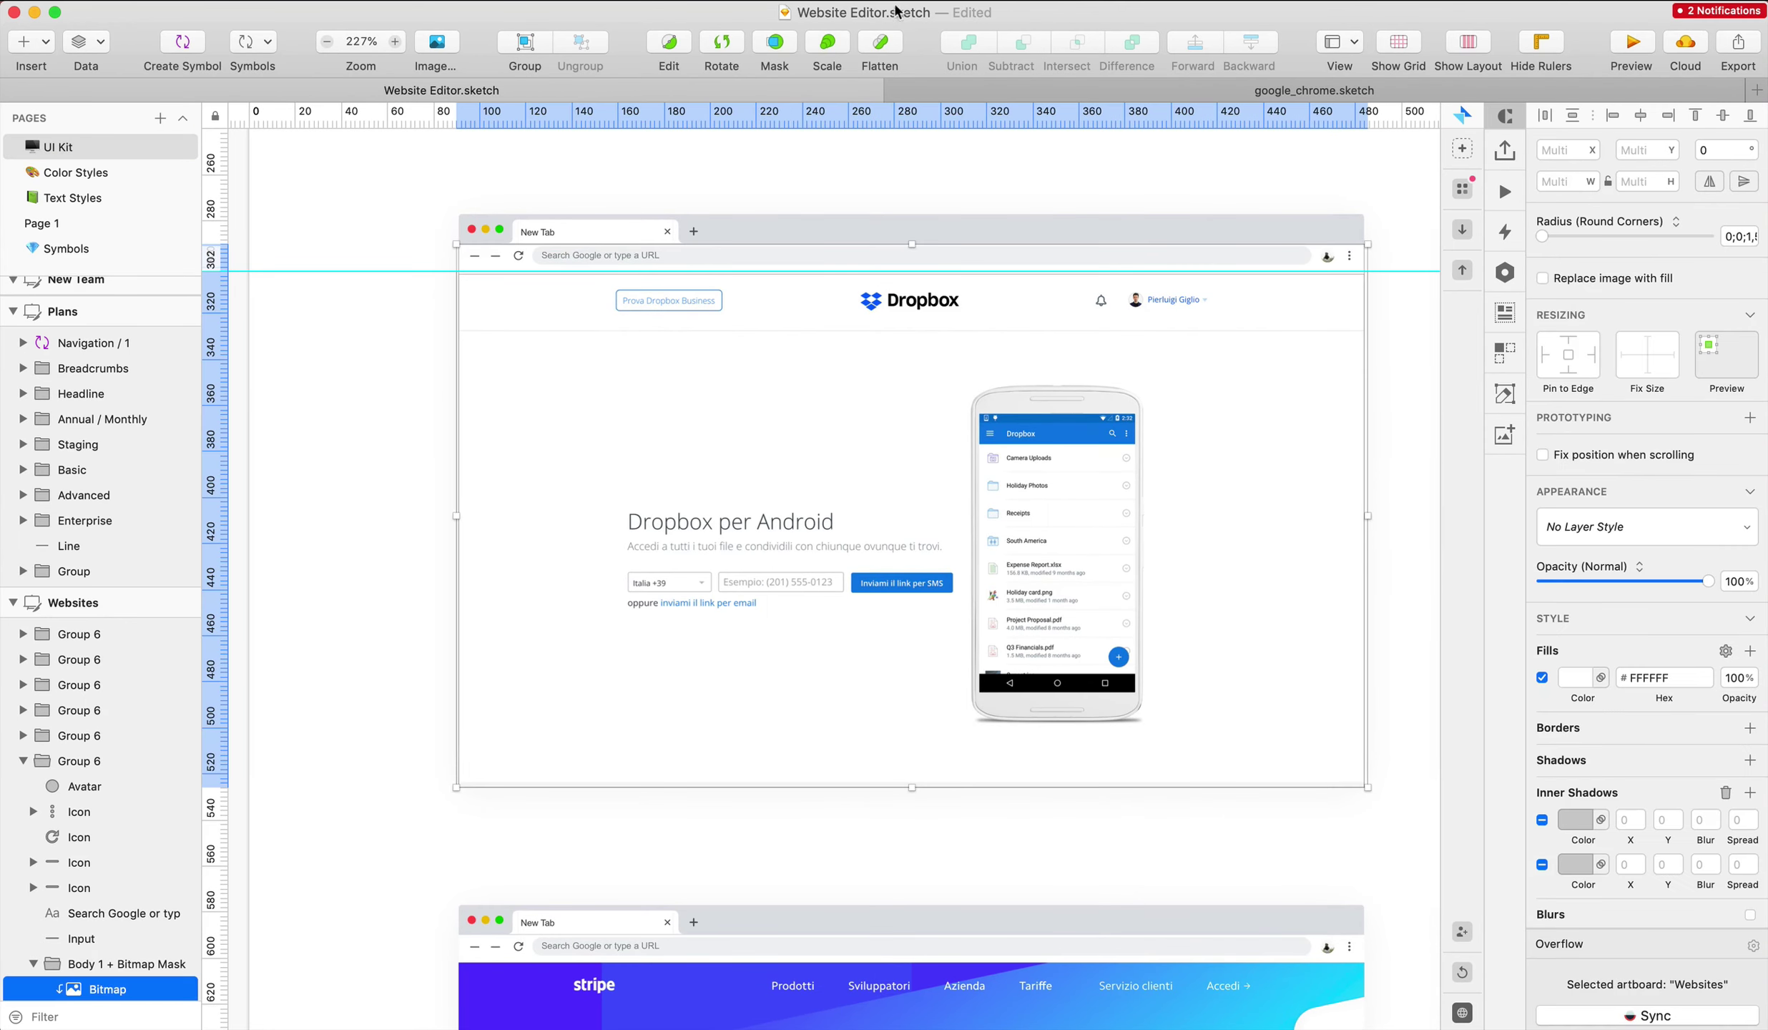
left_click(777, 47)
left_click(359, 548)
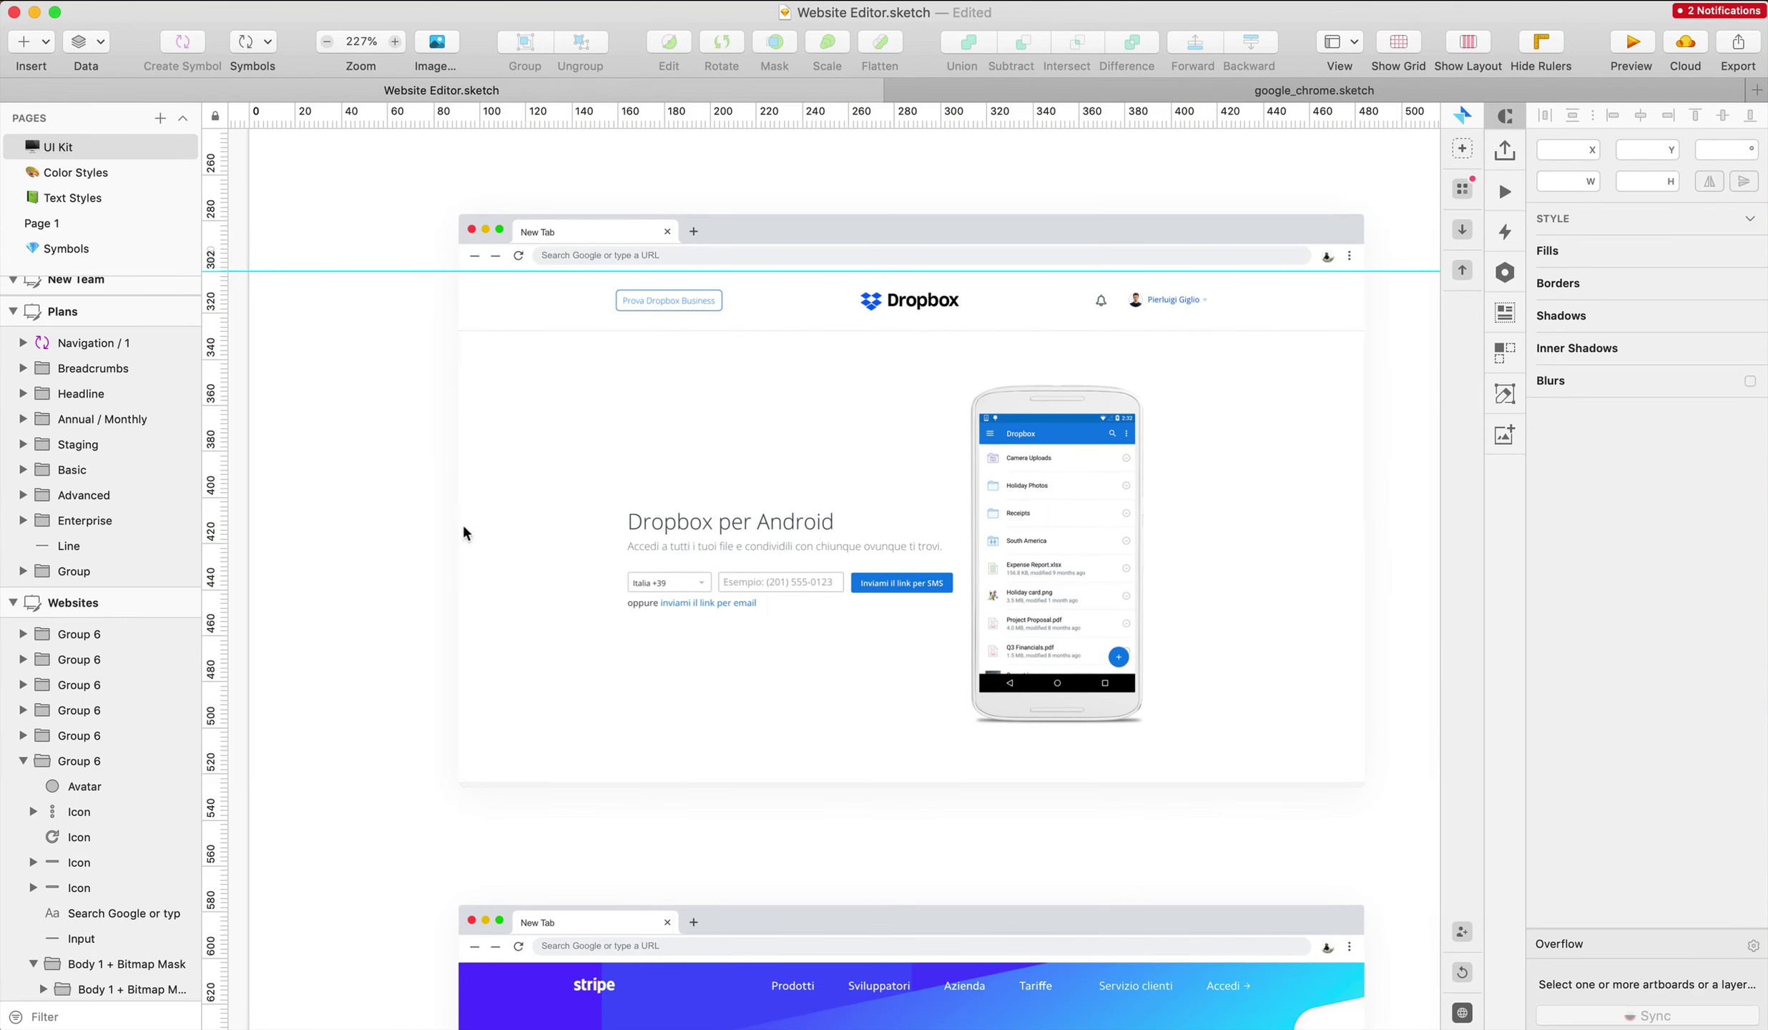
Enlarge the masked Dropbox bitmap to 404.38 × 228 so it overlaps the mockup's side and lower edges, and deselect it
left_click(847, 780)
left_click_drag(911, 788, 907, 795)
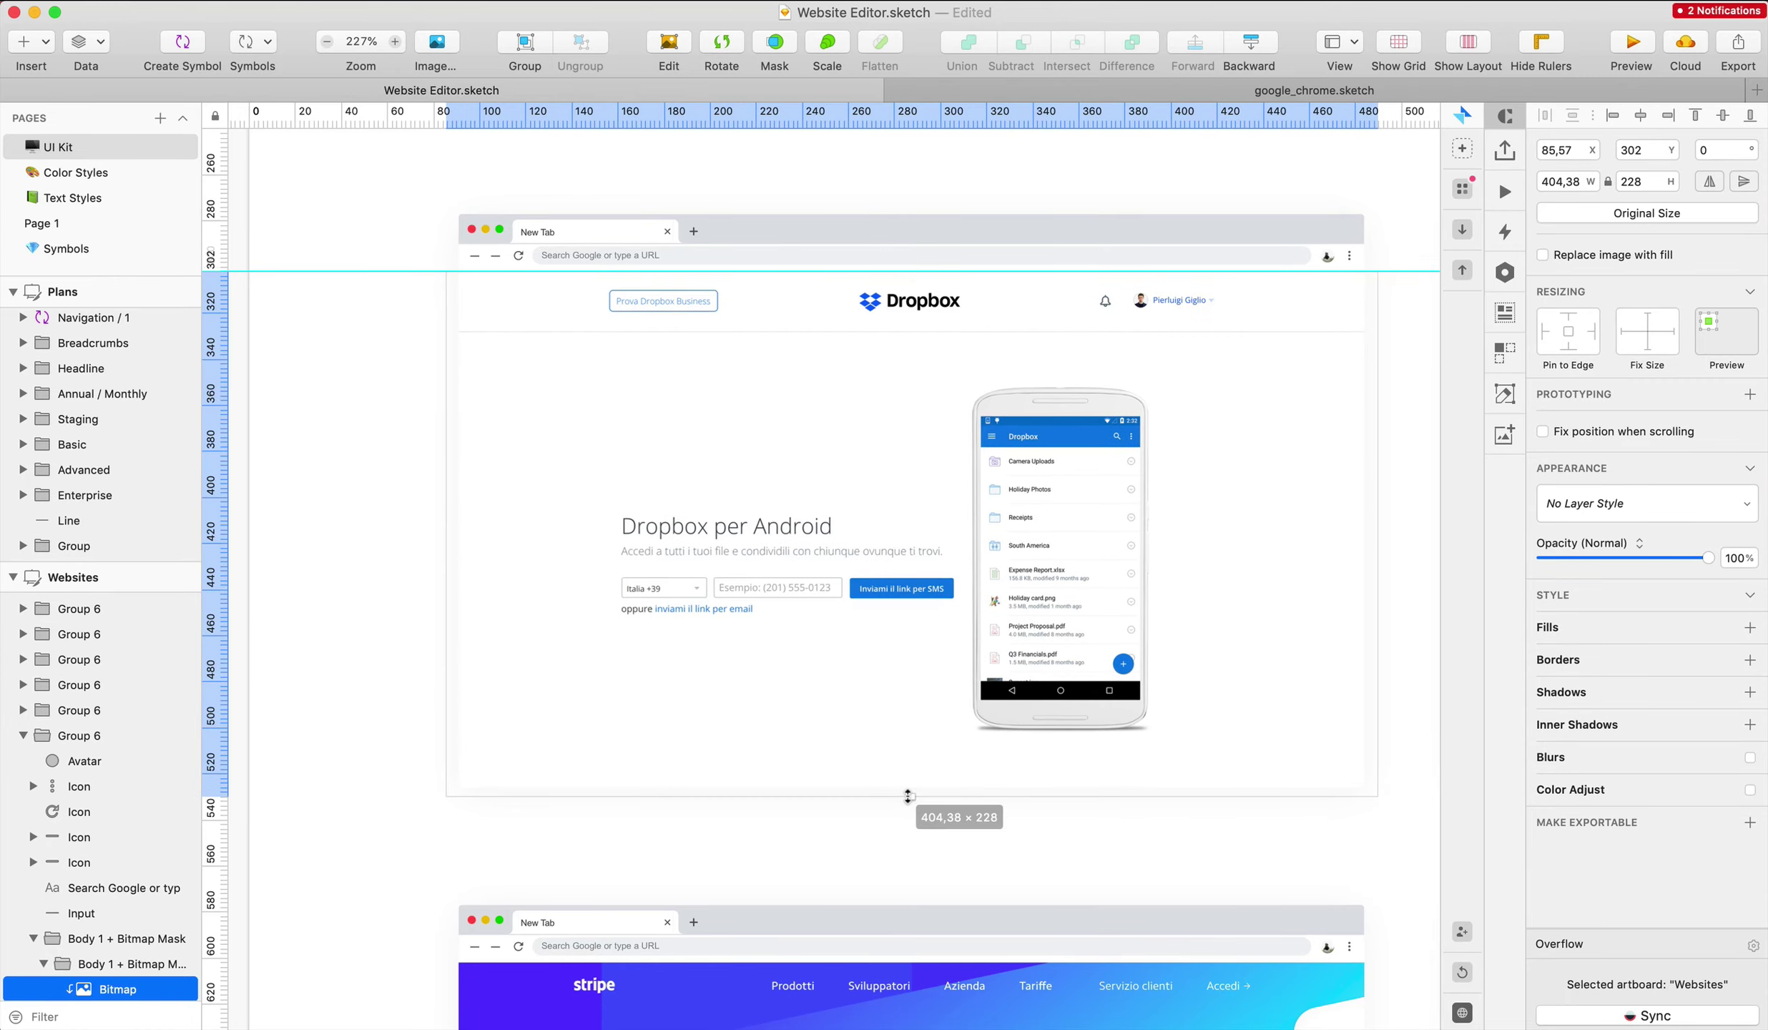
left_click(385, 698)
scroll(384, 697, "down", 5)
scroll(442, 678, "down", 3)
scroll(443, 678, "right", 2)
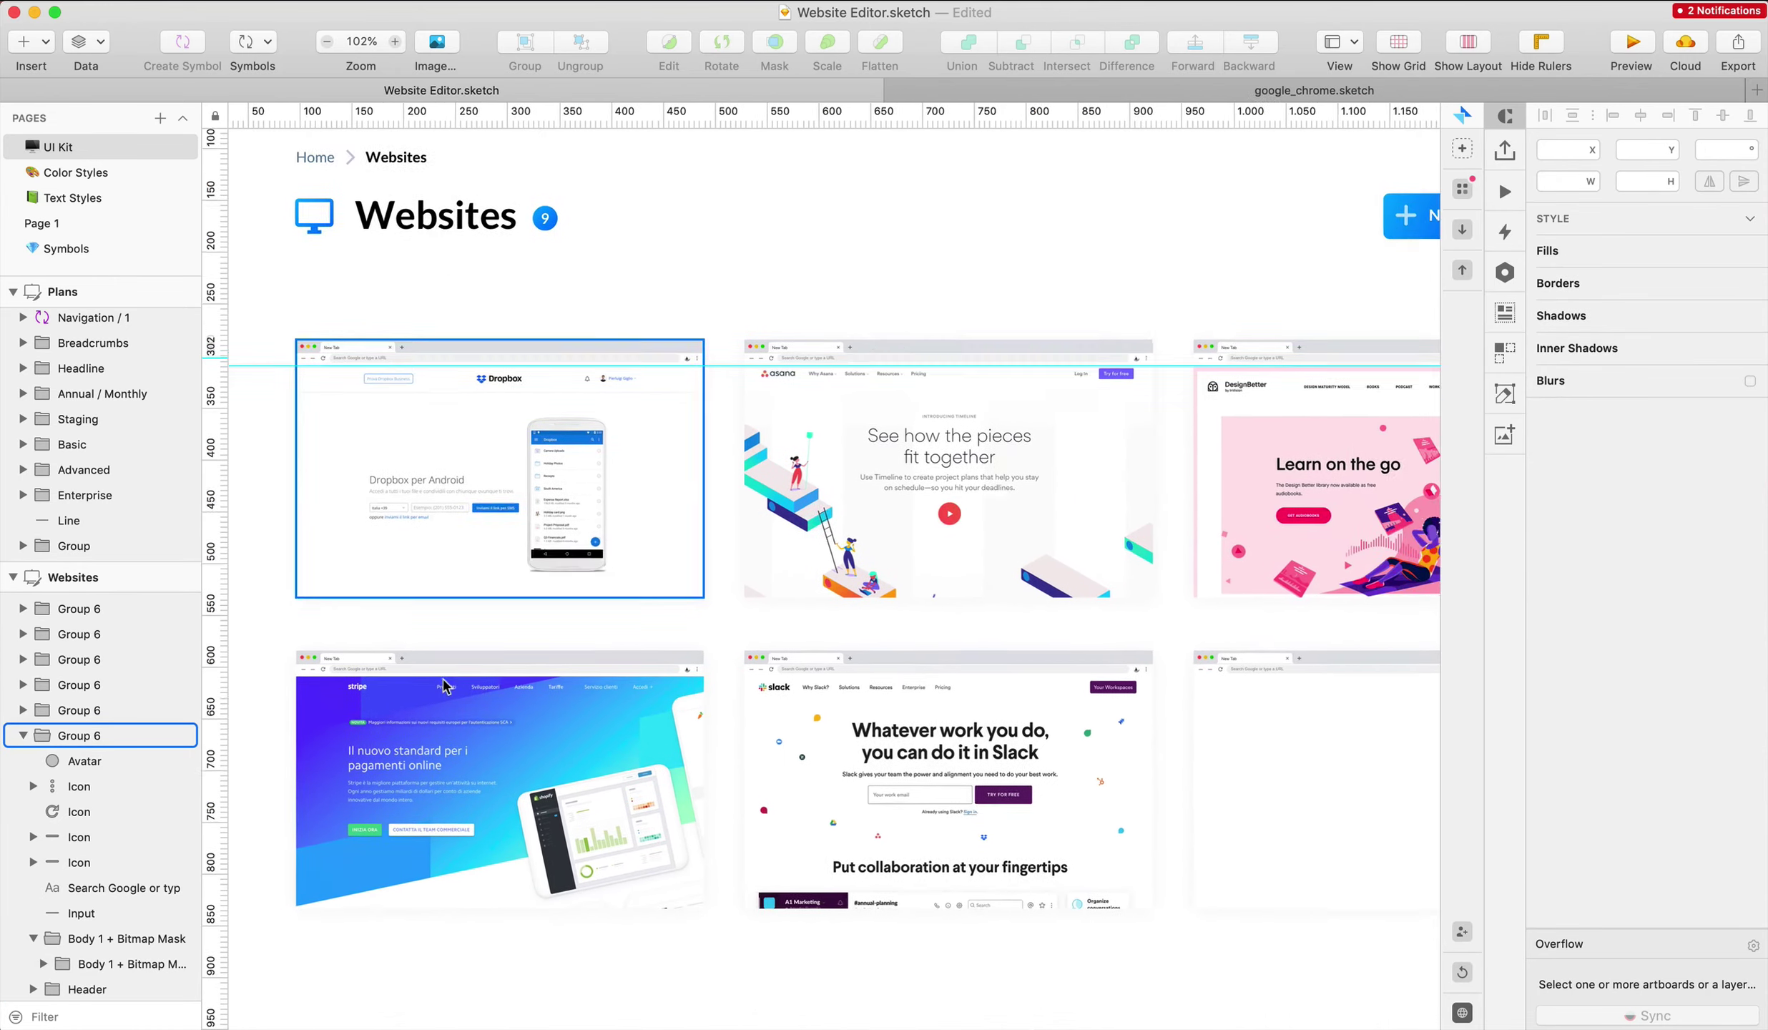
key("ctrl+Up")
key("ctrl+Up")
scroll(1017, 565, "right", 10)
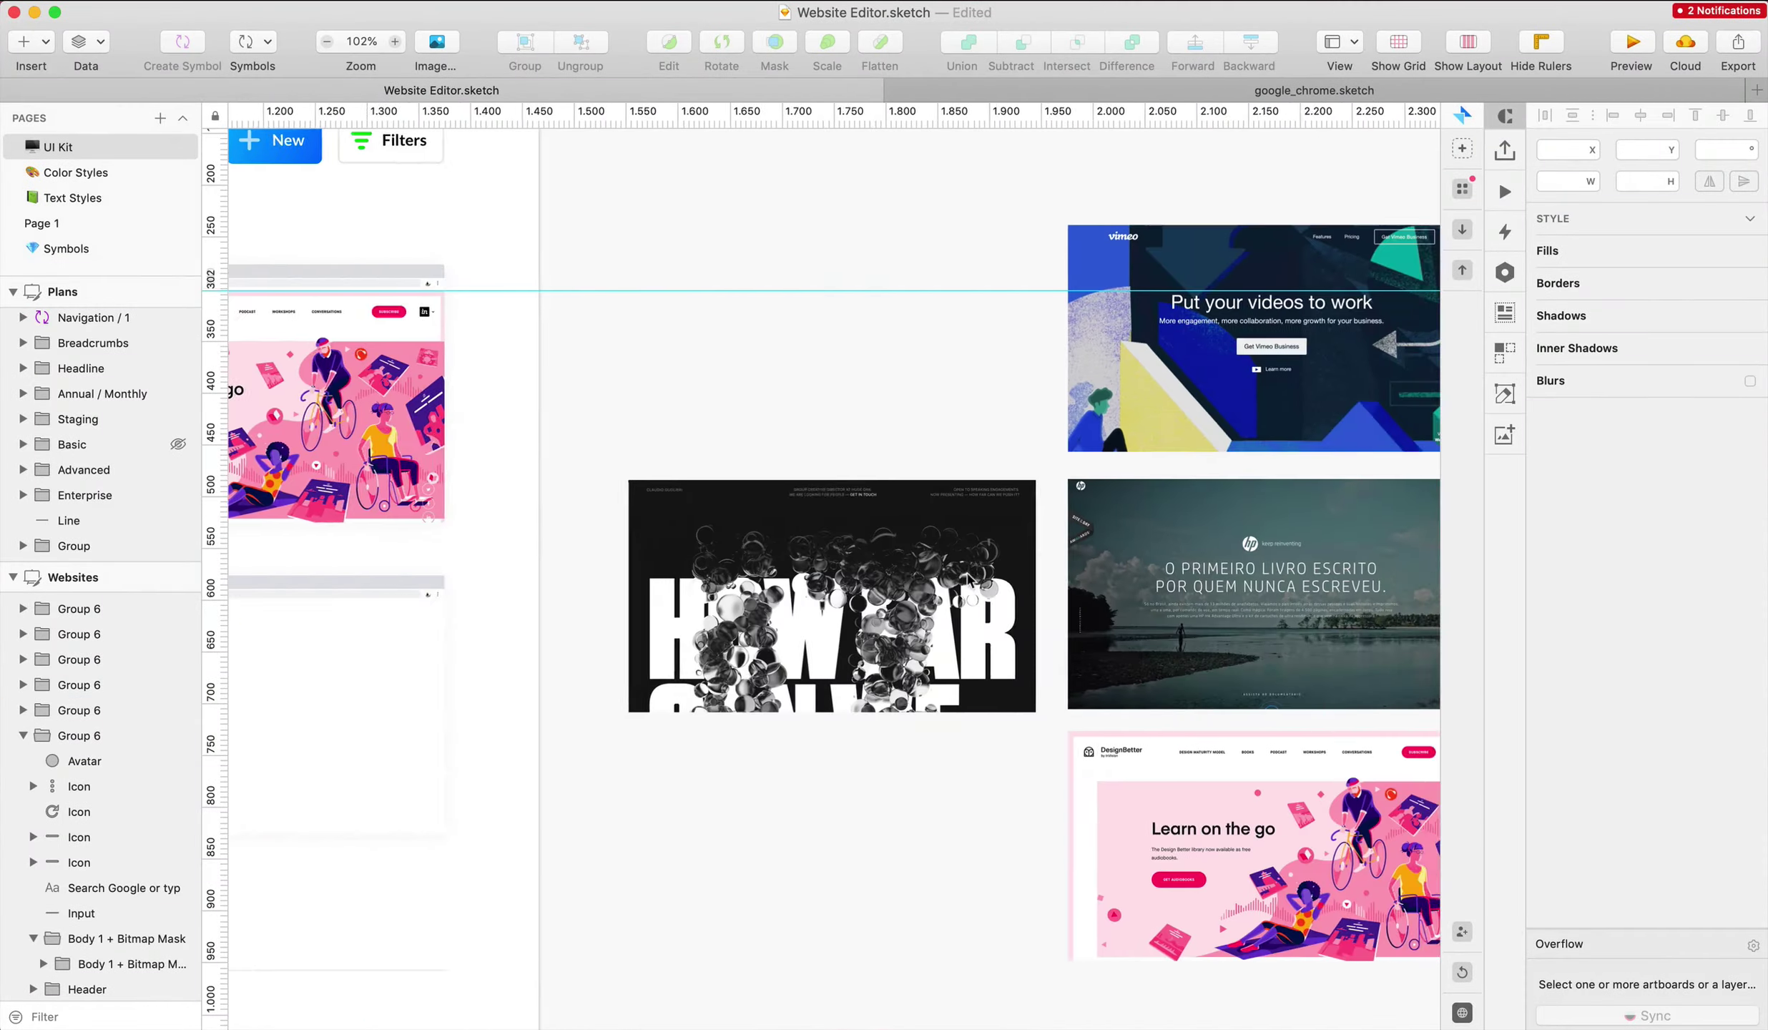
left_click(1094, 331)
scroll(1093, 330, "left", 12)
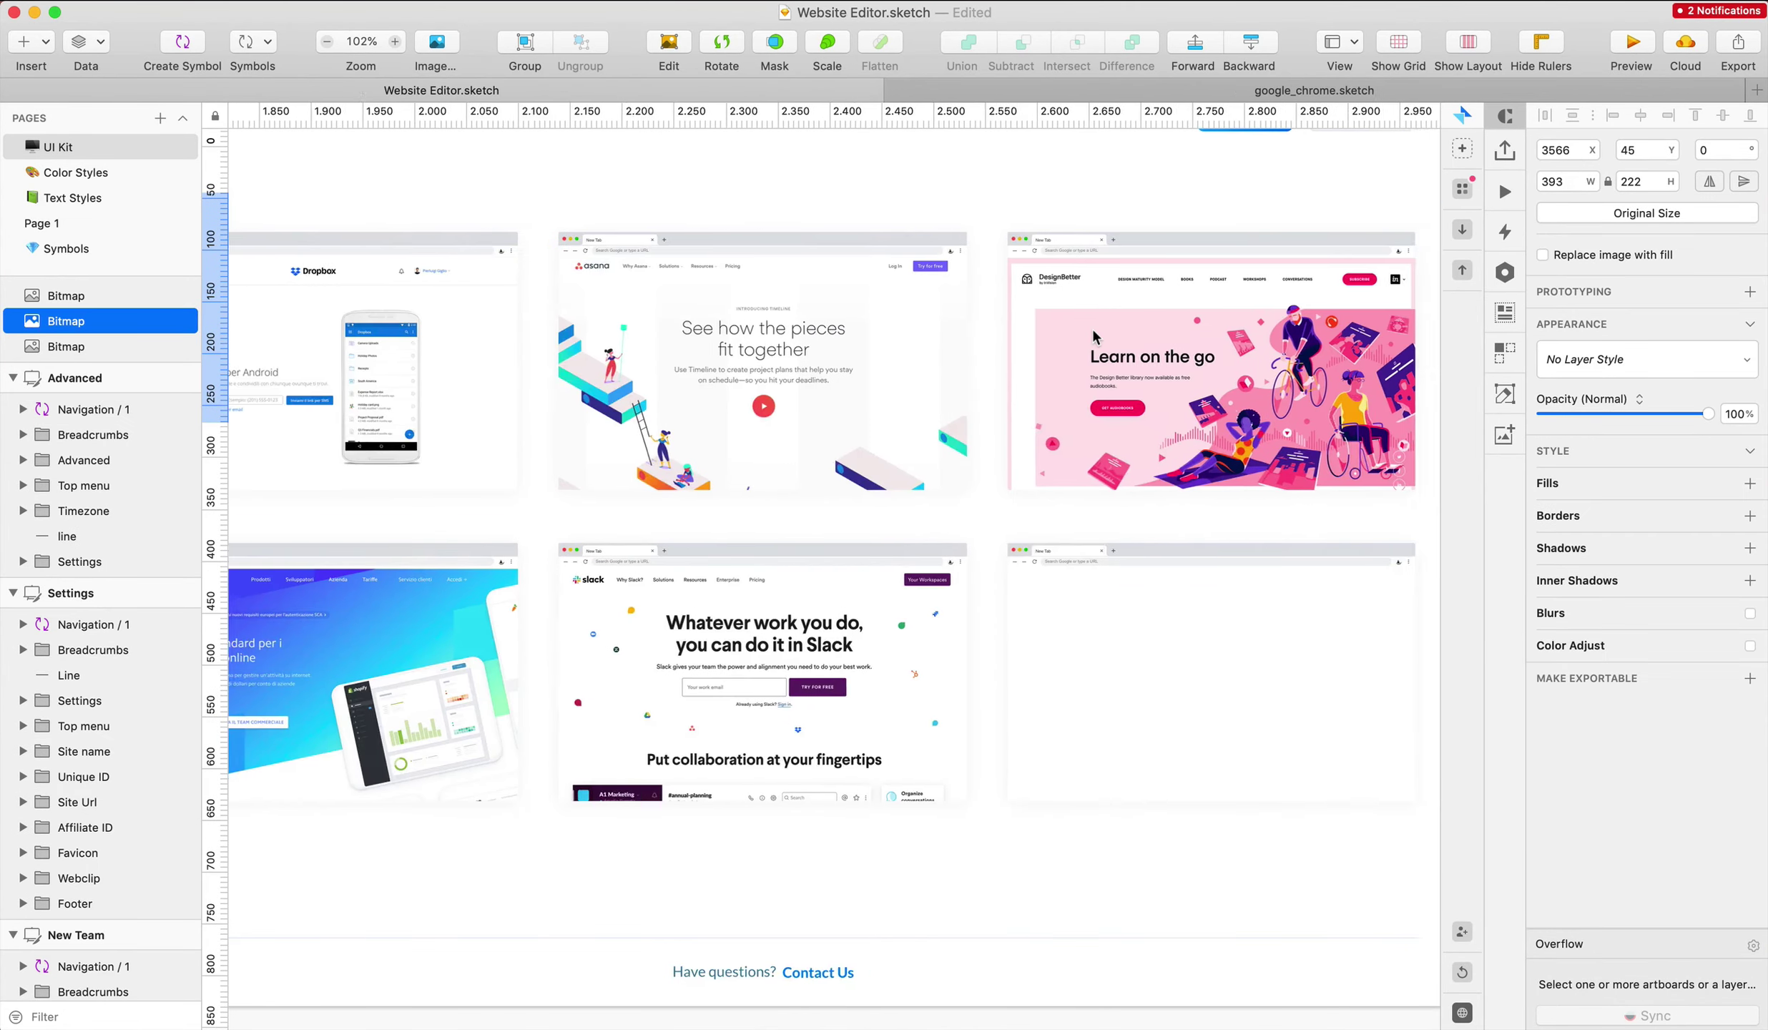
scroll(1092, 326, "up", 5)
Switch to Chrome and open apple.it in the Dropbox tab
key("ctrl+Up")
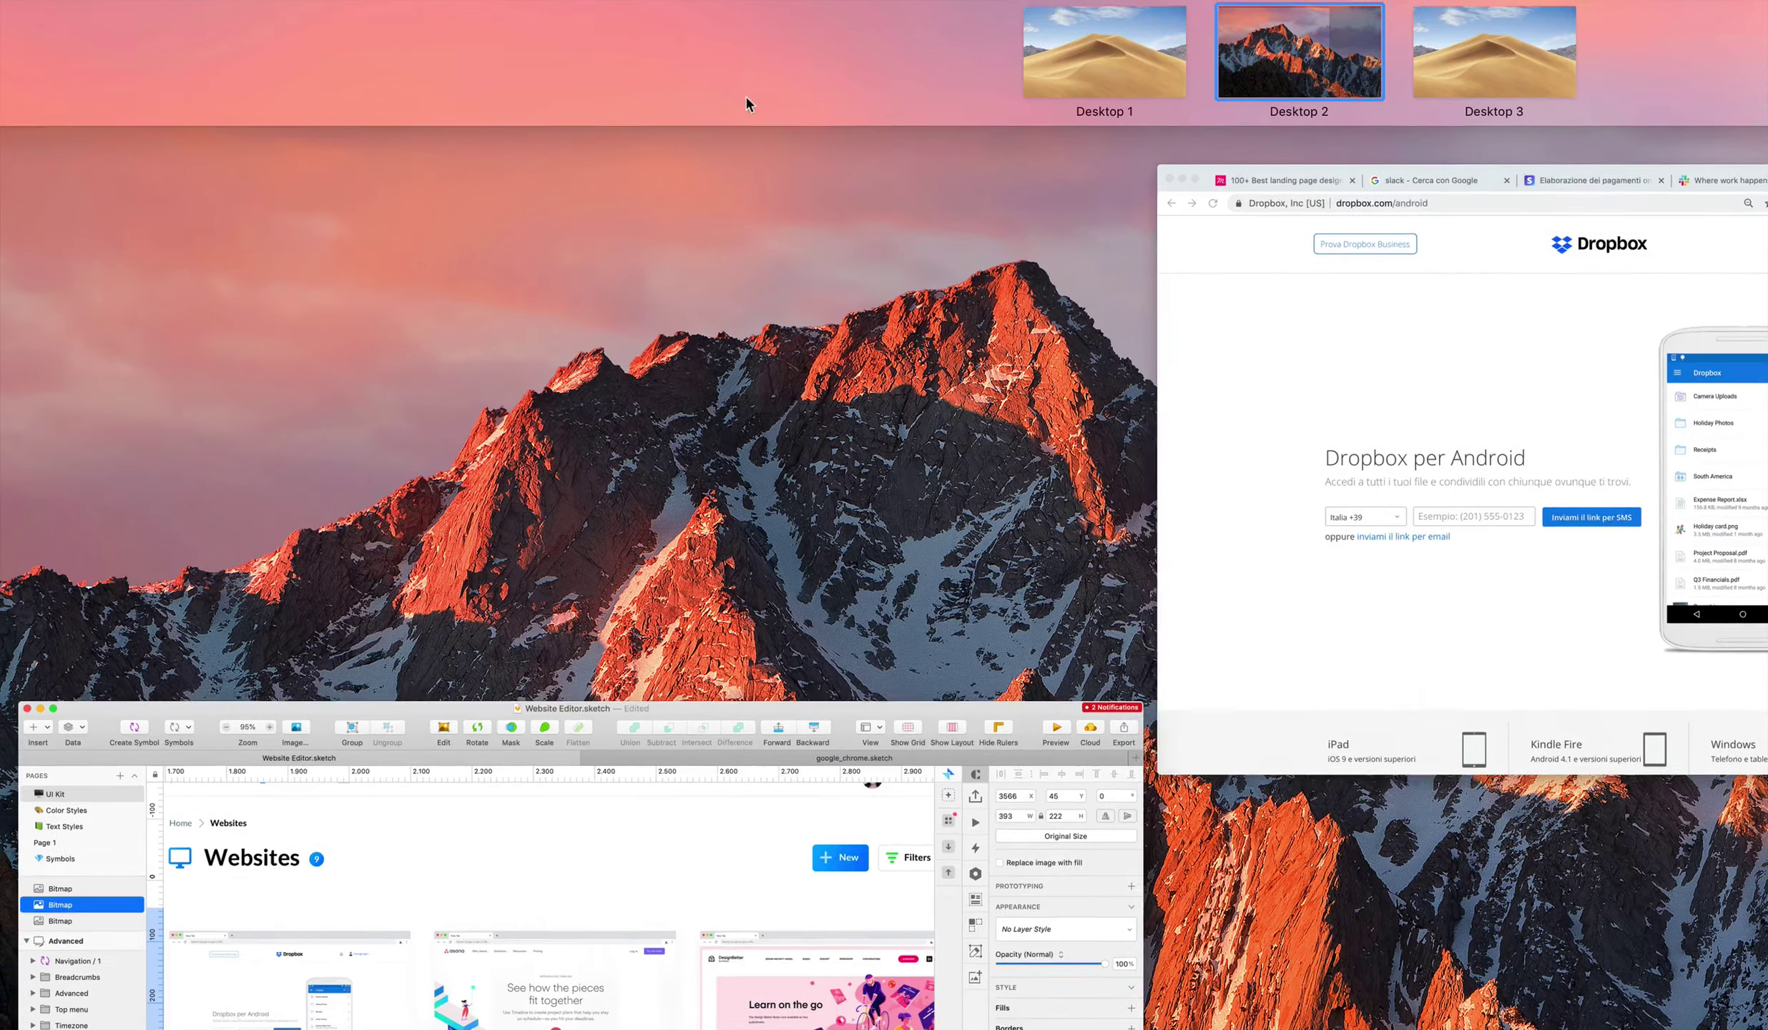
left_click(1449, 364)
left_click(599, 86)
type("apple.it")
key("Return")
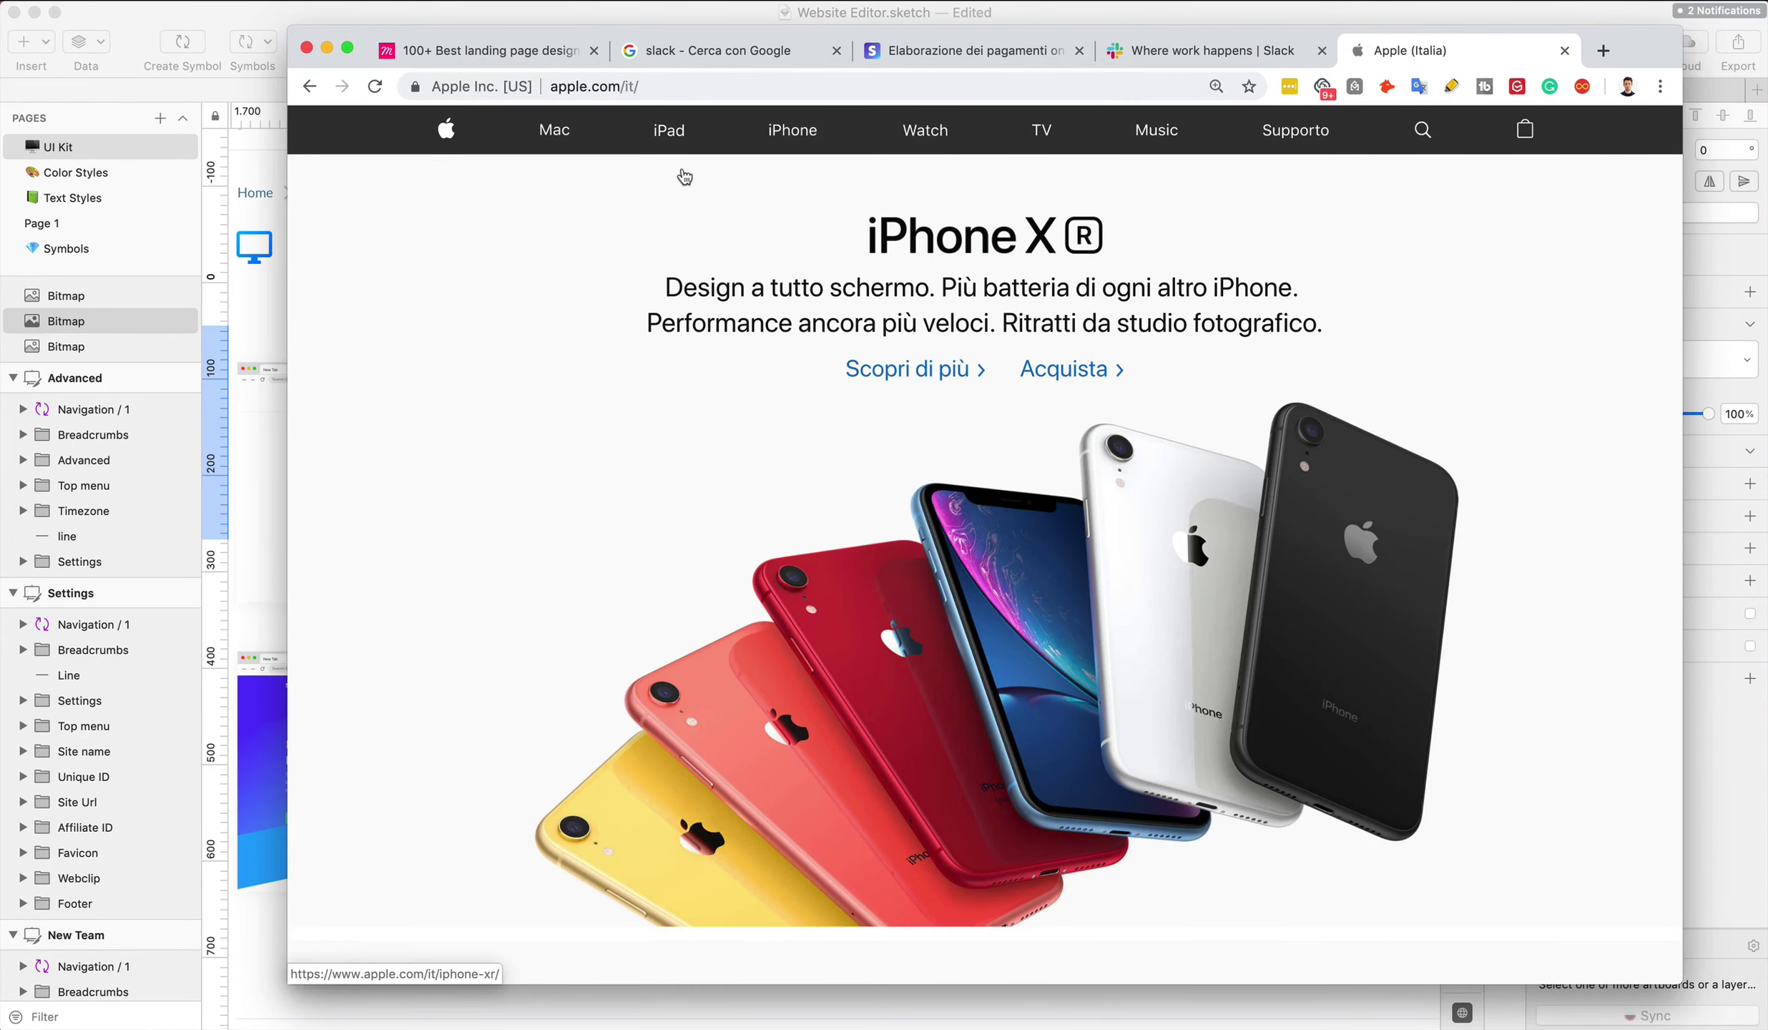
Browse the Apple site's Music and Watch sections and open the watchOS page
scroll(684, 175, "down", 10)
scroll(684, 175, "up", 10)
left_click(1167, 132)
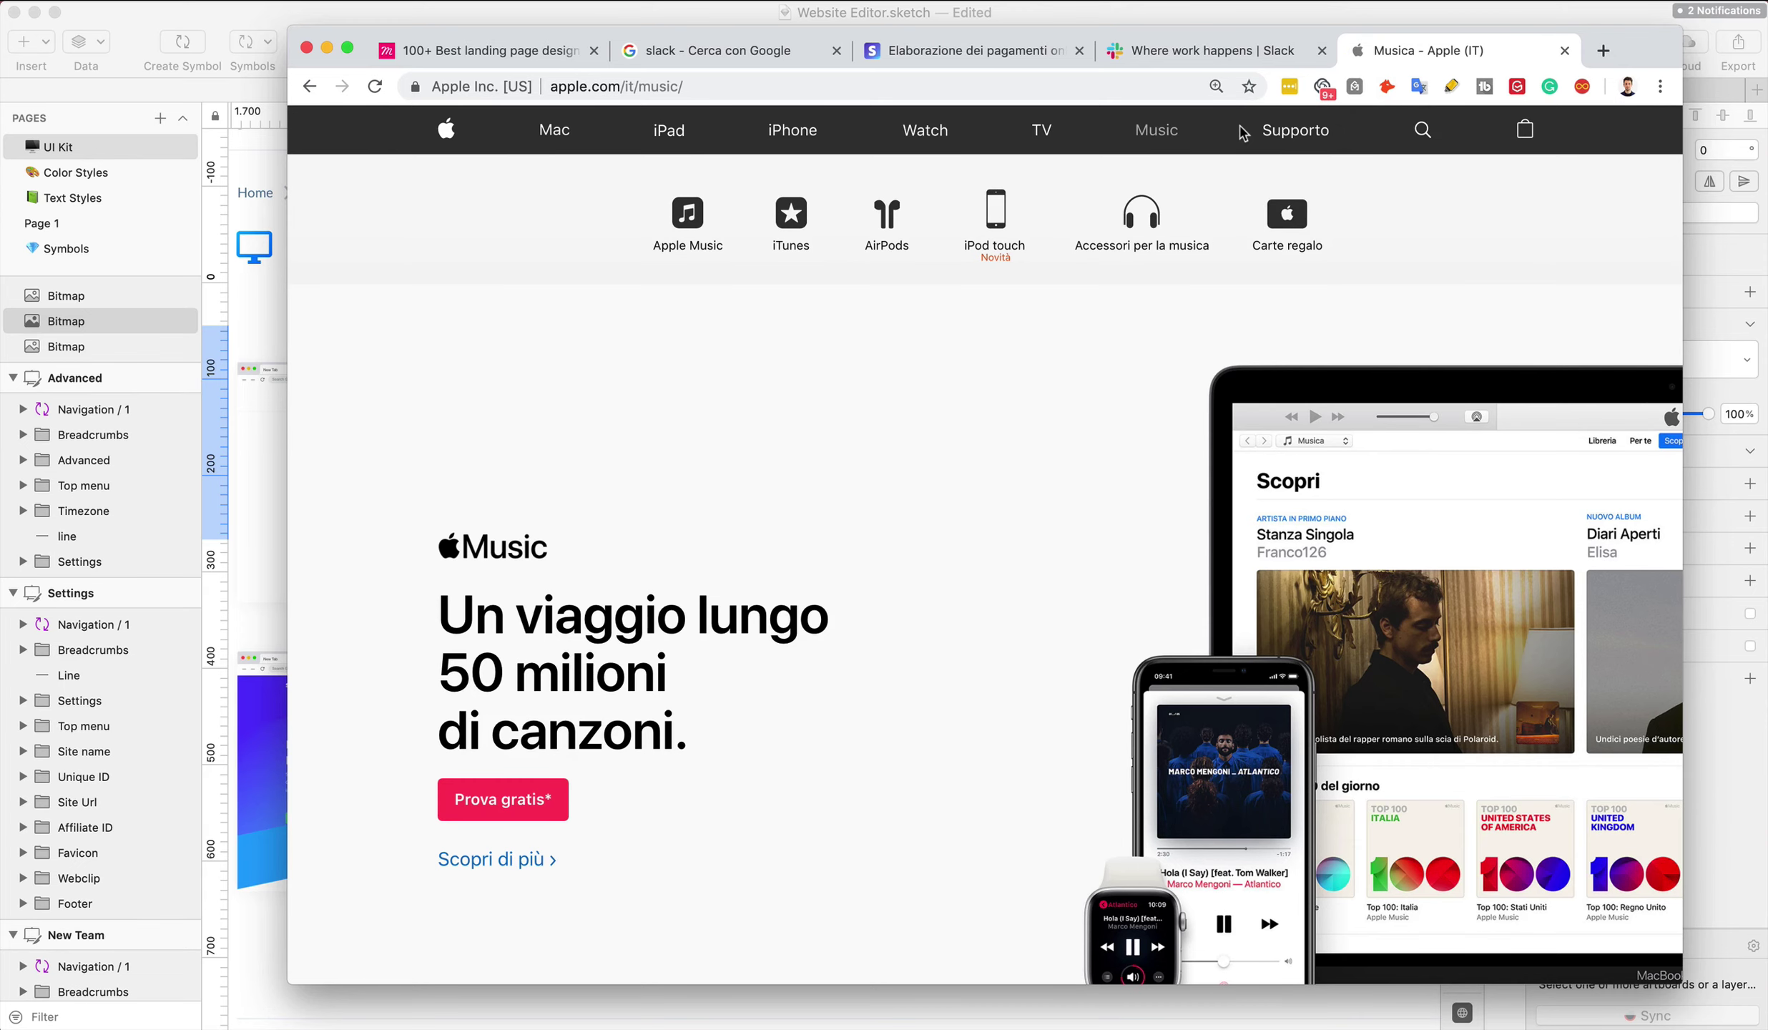
left_click(924, 145)
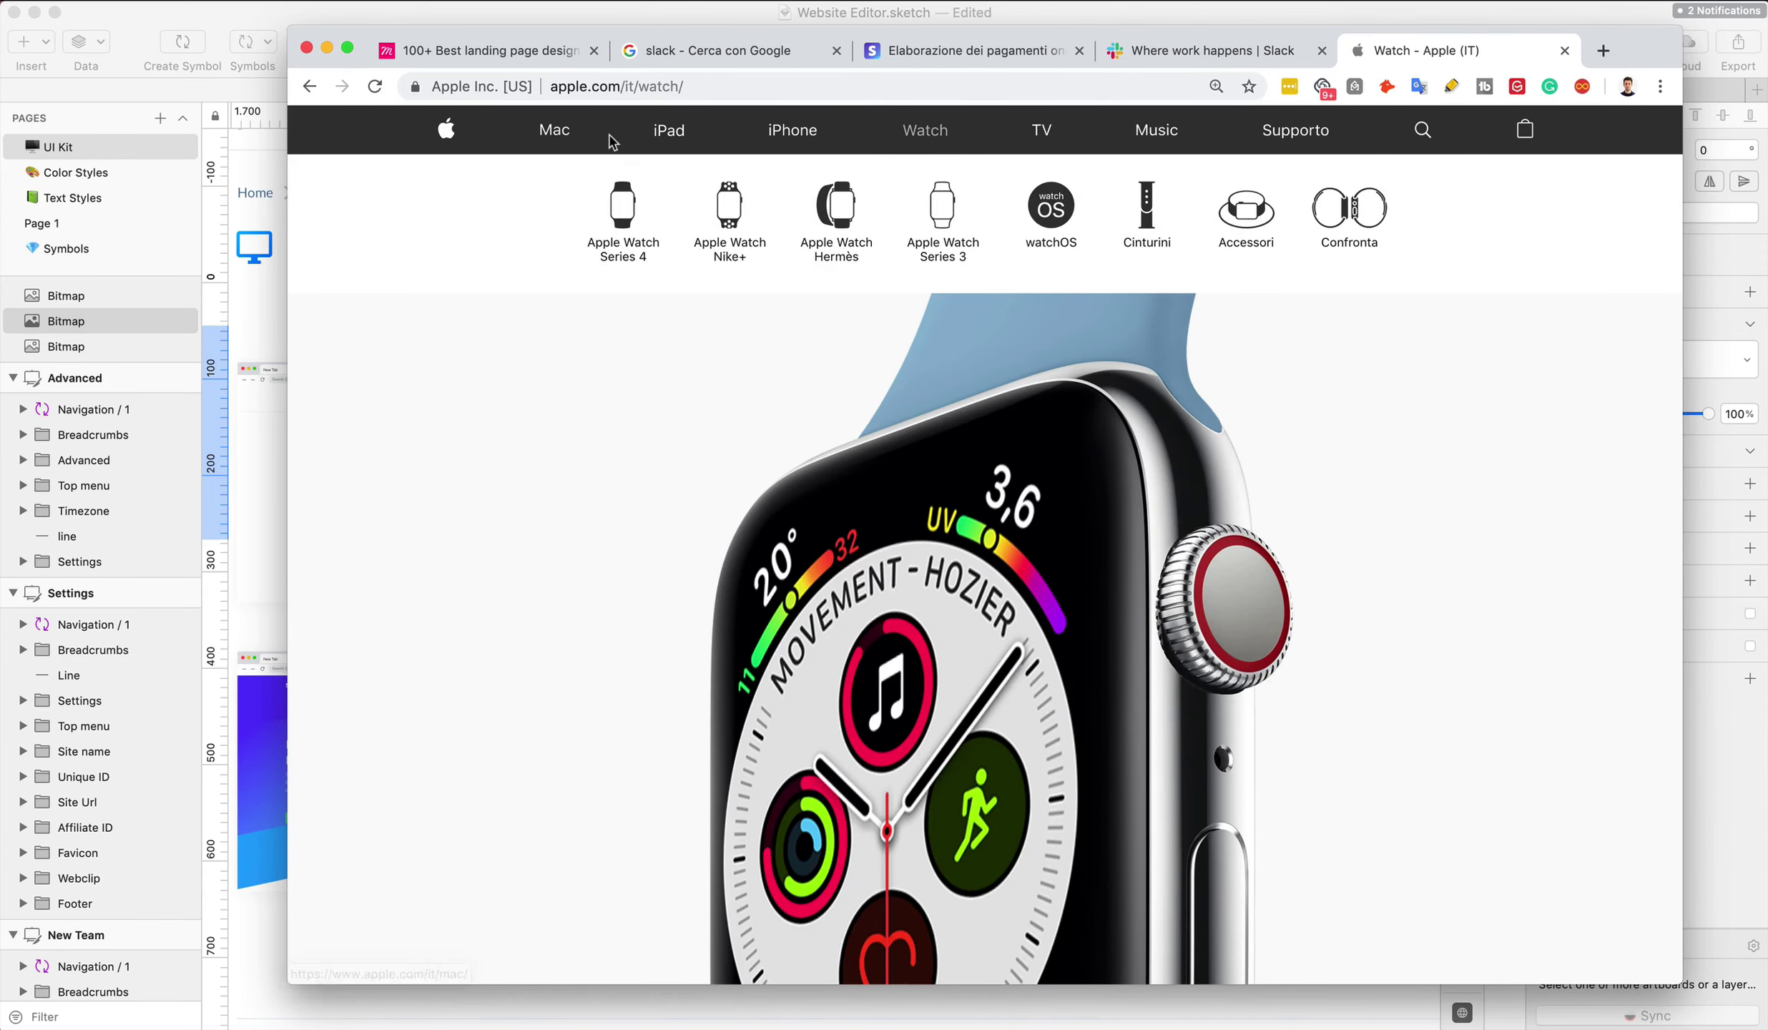
left_click(1070, 222)
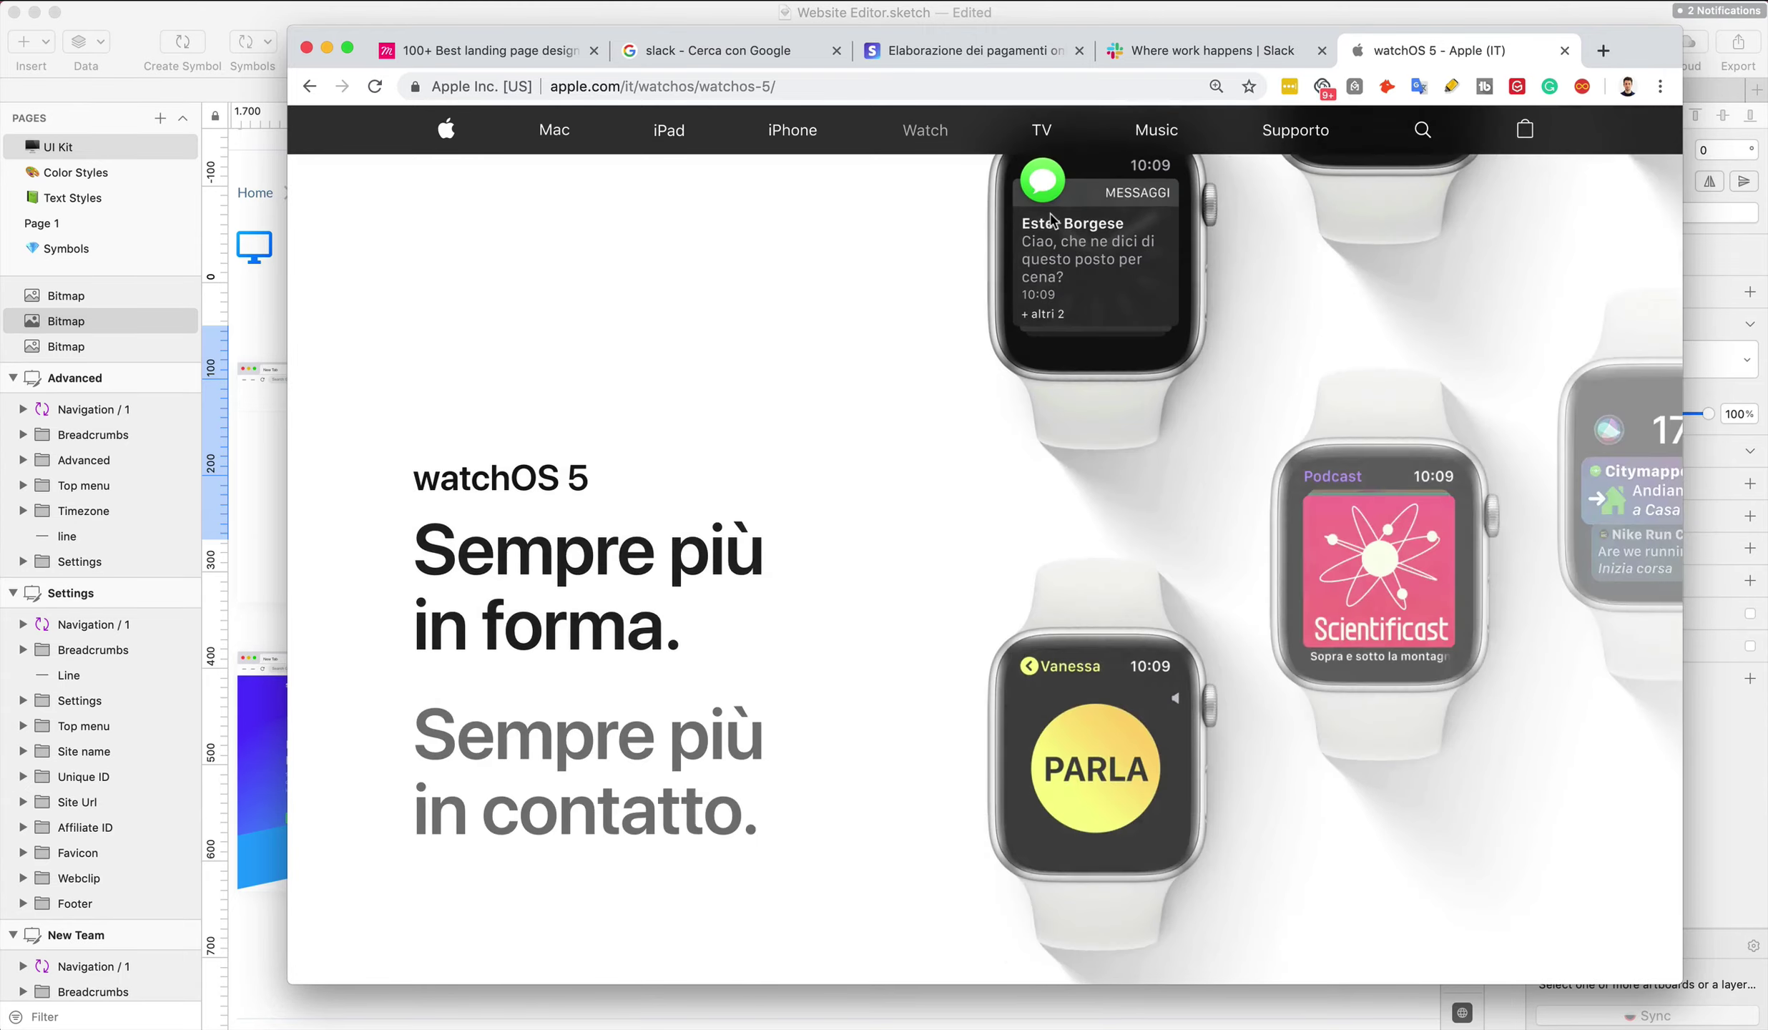
Capture the watchOS 5 page with the Screenshot app
mouse_move(1767, 1028)
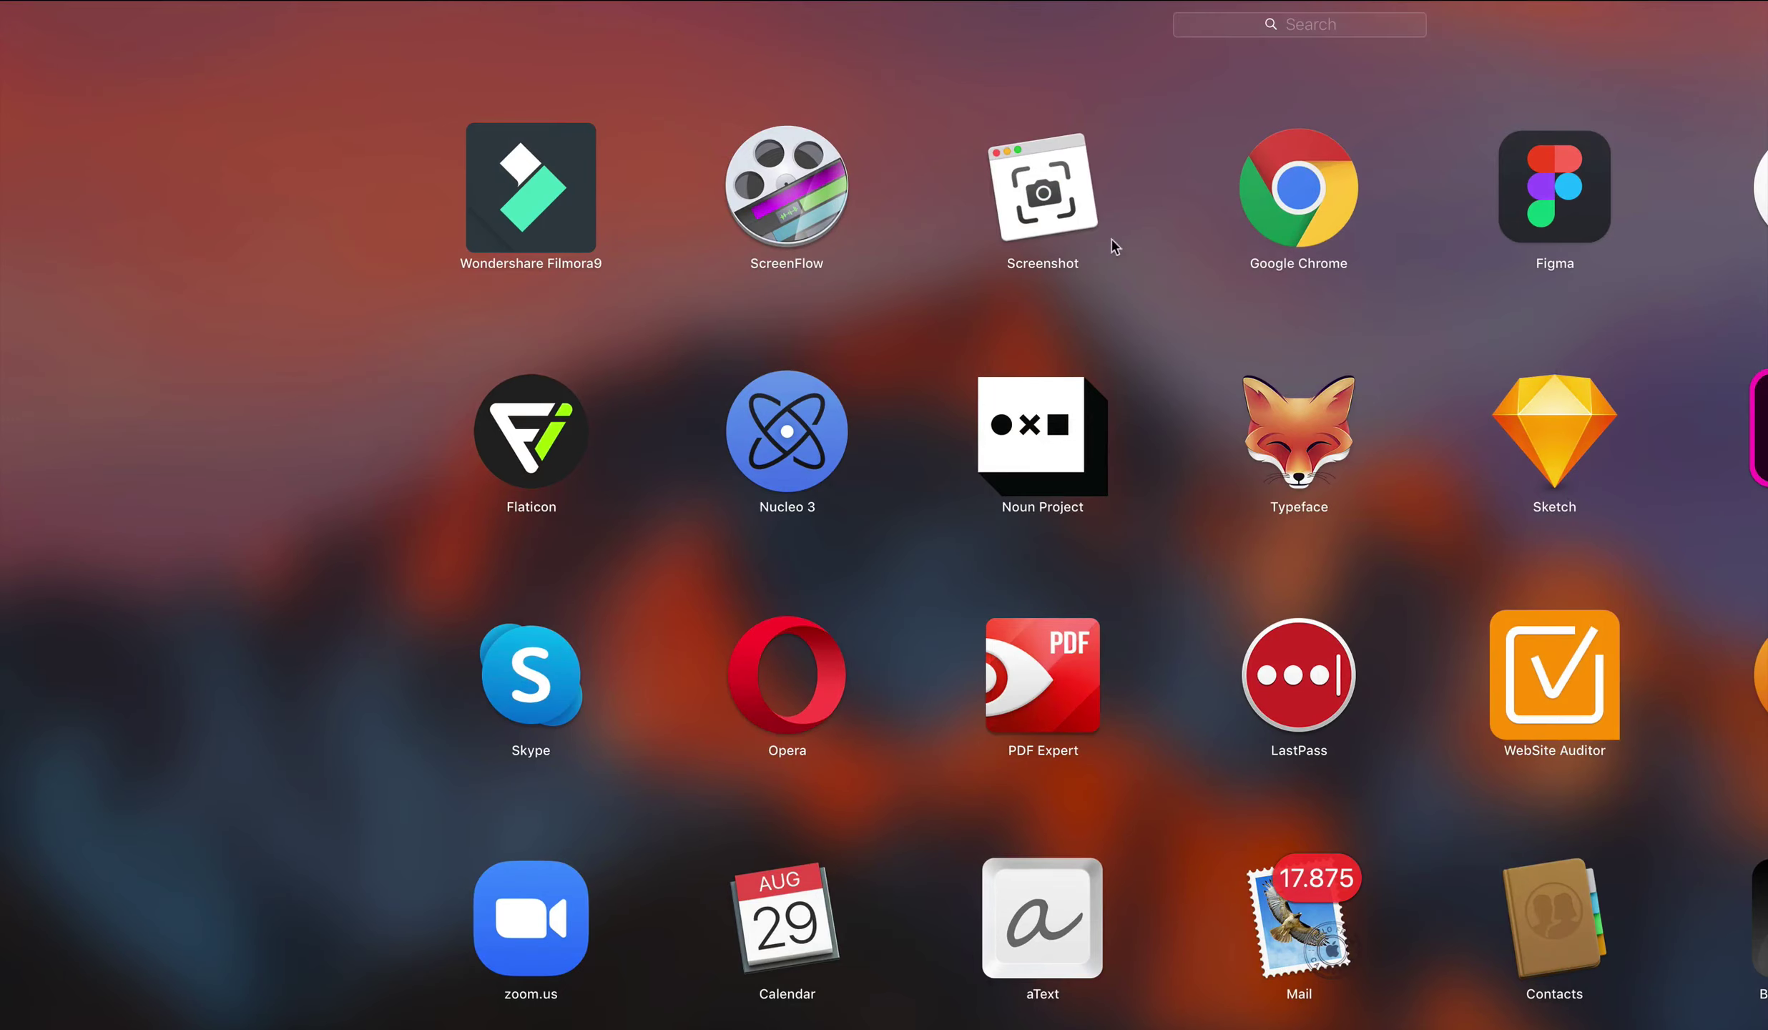
left_click(1062, 214)
key("Return")
Switch to Sketch, paste the watchOS capture above the empty third lower mockup's body shape, and scale it to 391.97 × 221
left_click(249, 315)
scroll(1123, 685, "down", 3)
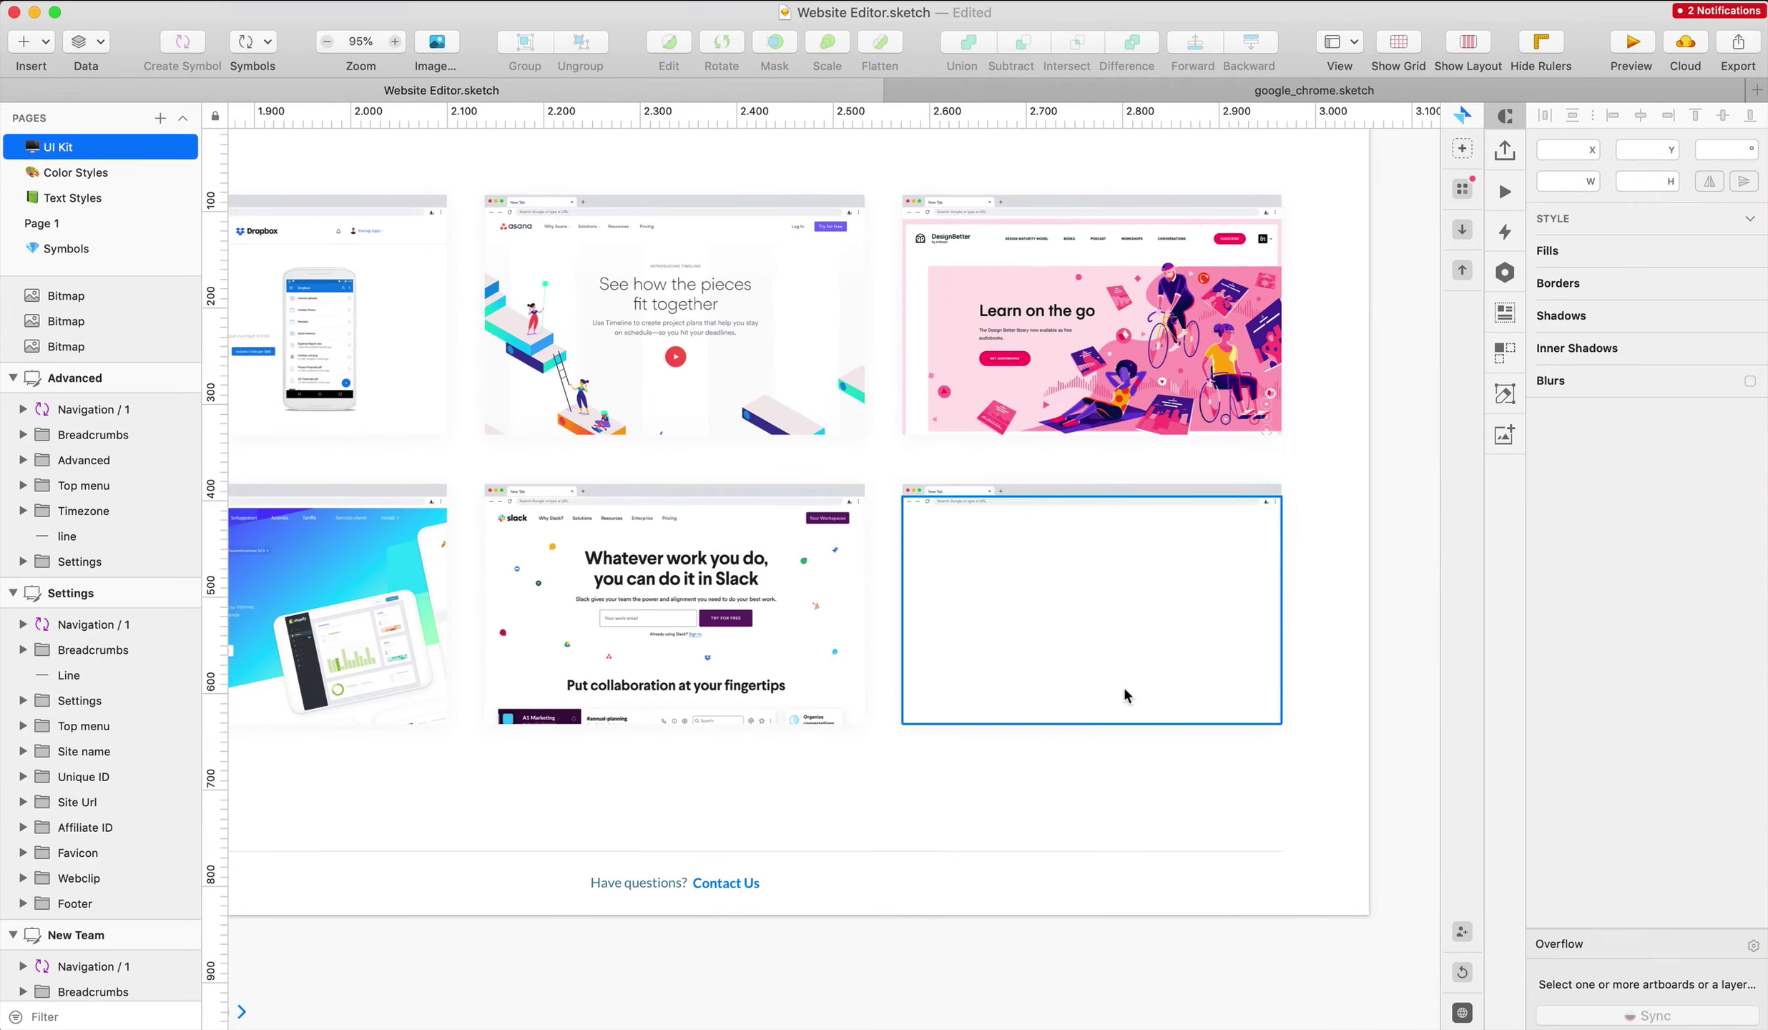
left_click(1123, 685, "super")
scroll(1123, 685, "up", 4)
key("super+v")
scroll(1047, 483, "down", 4)
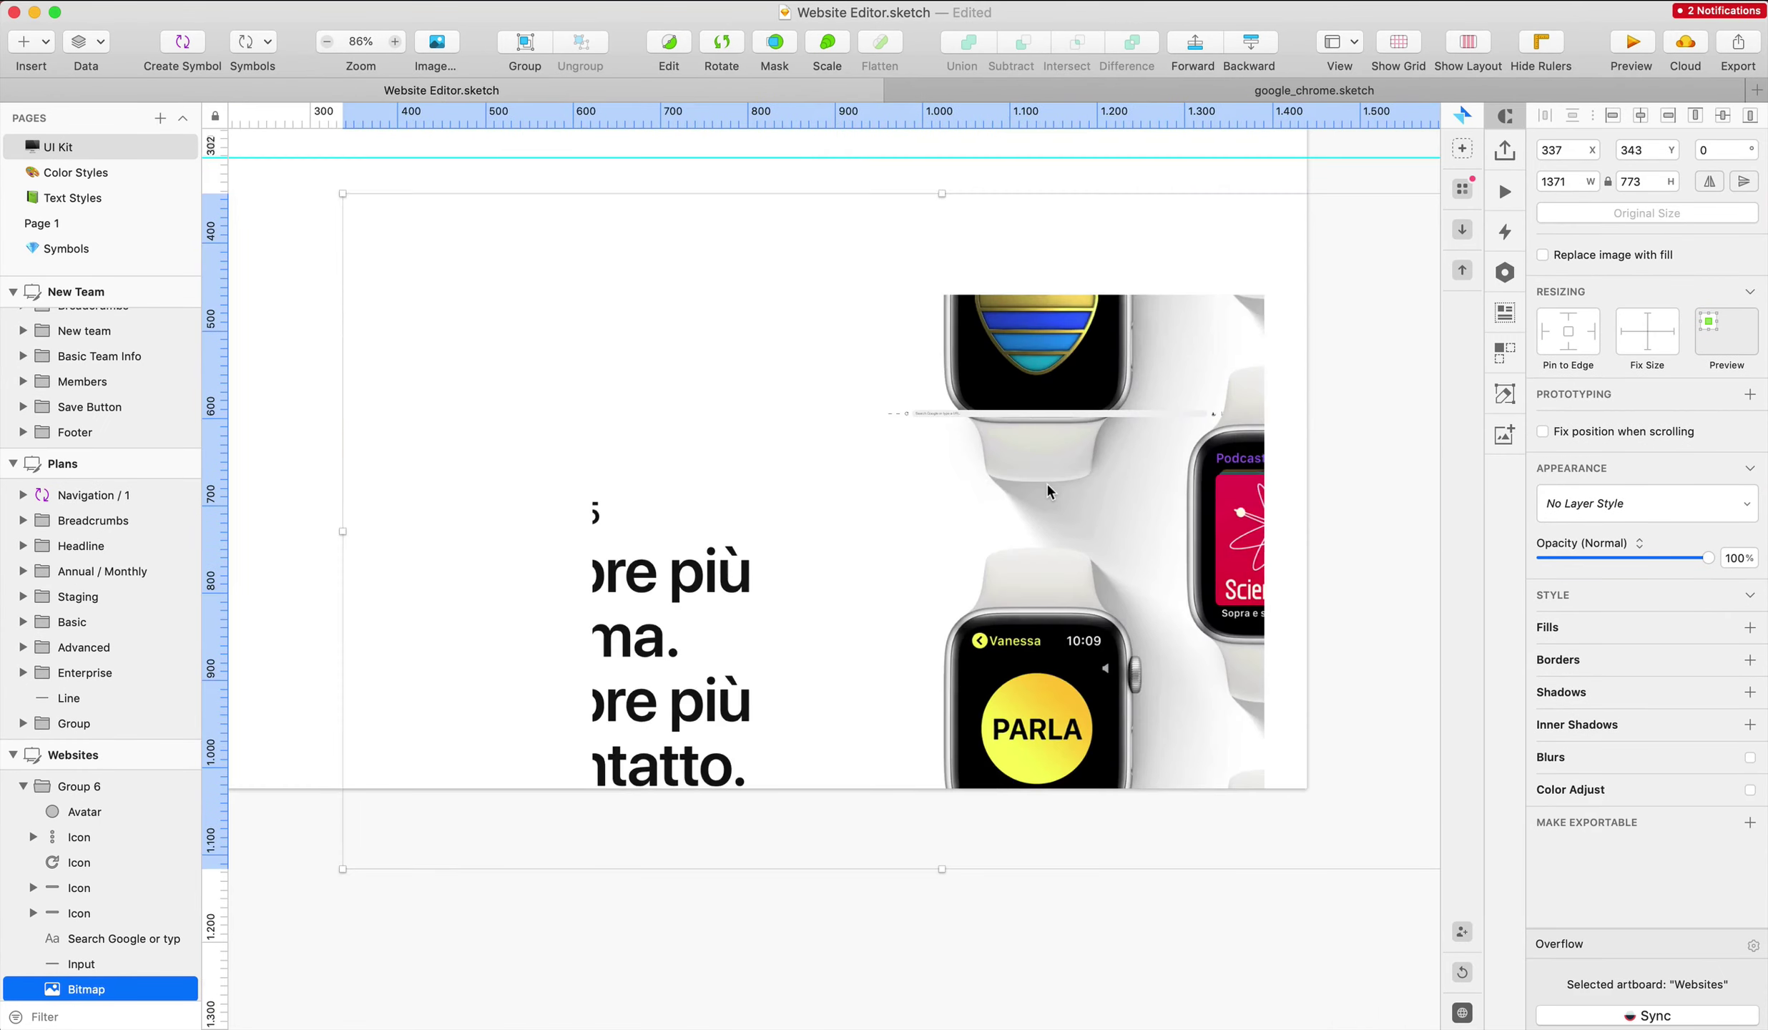
left_click_drag(941, 193, 985, 434)
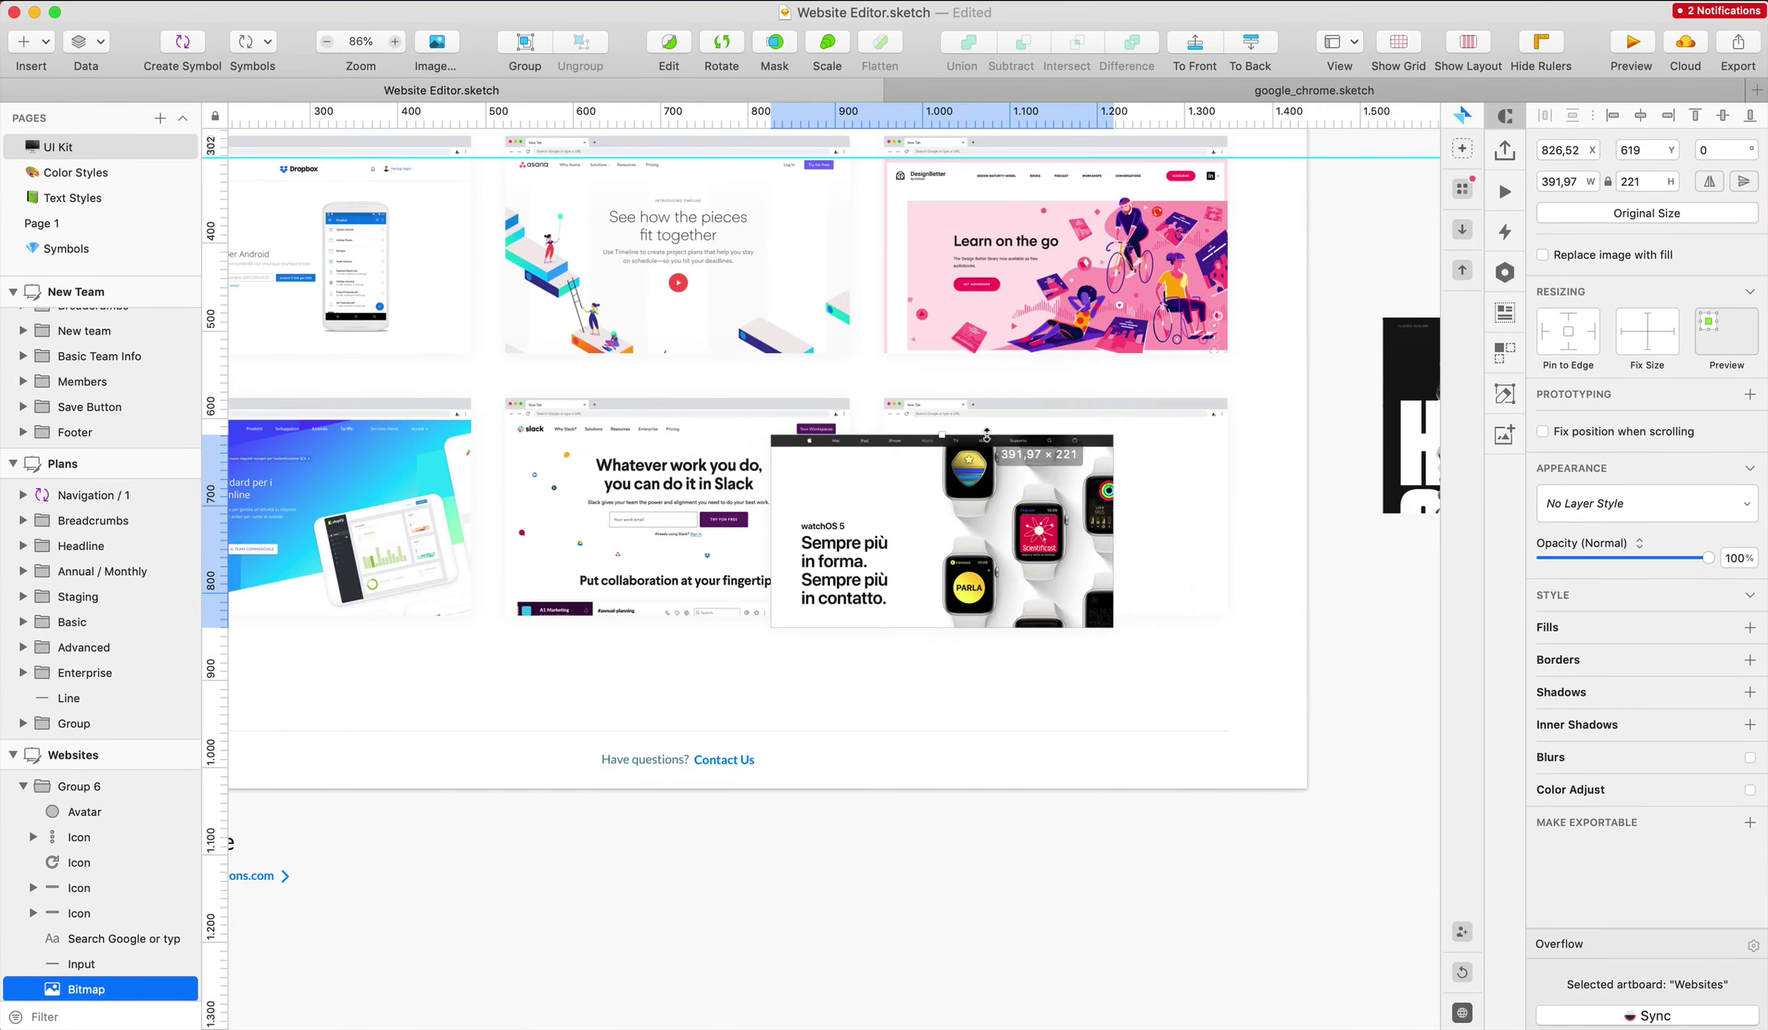
Move the watchOS bitmap to X 957, Y 602 below the mockup's toolbar and enlarge it slightly past the body's edges
scroll(987, 433, "down", 4)
scroll(987, 433, "up", 6)
scroll(987, 442, "up", 3)
left_click_drag(484, 546, 799, 505)
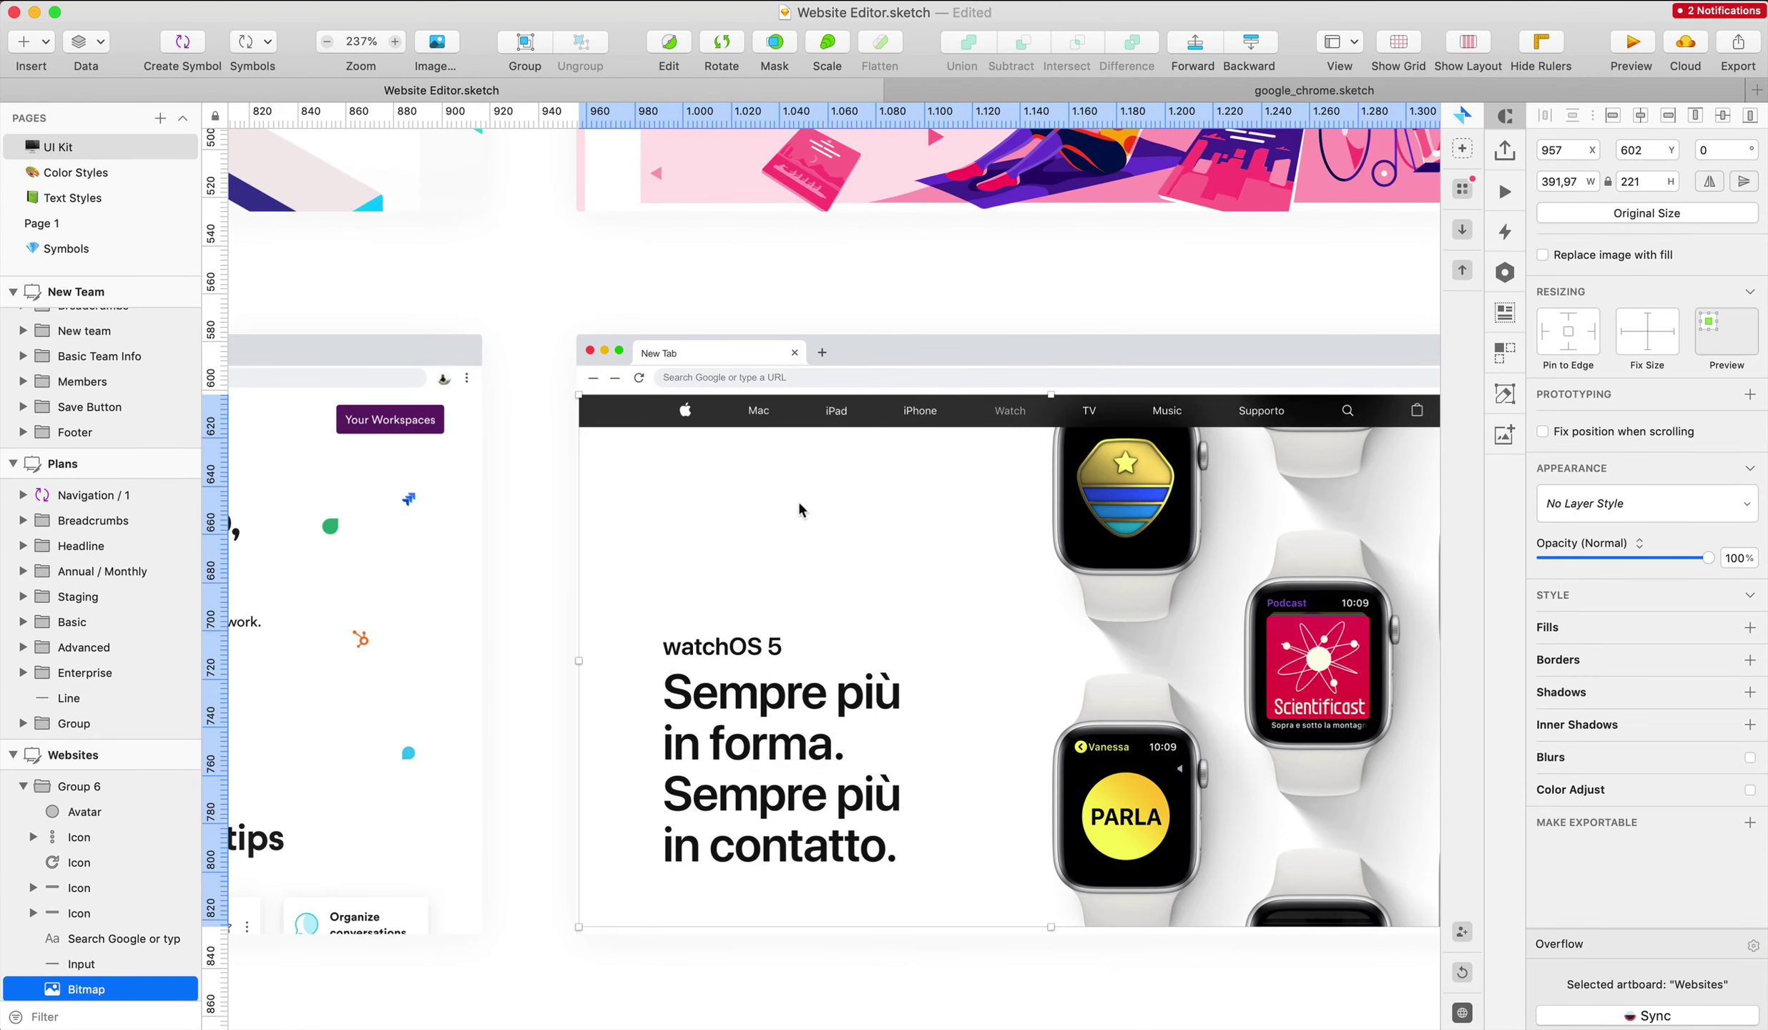
scroll(799, 509, "right", 5)
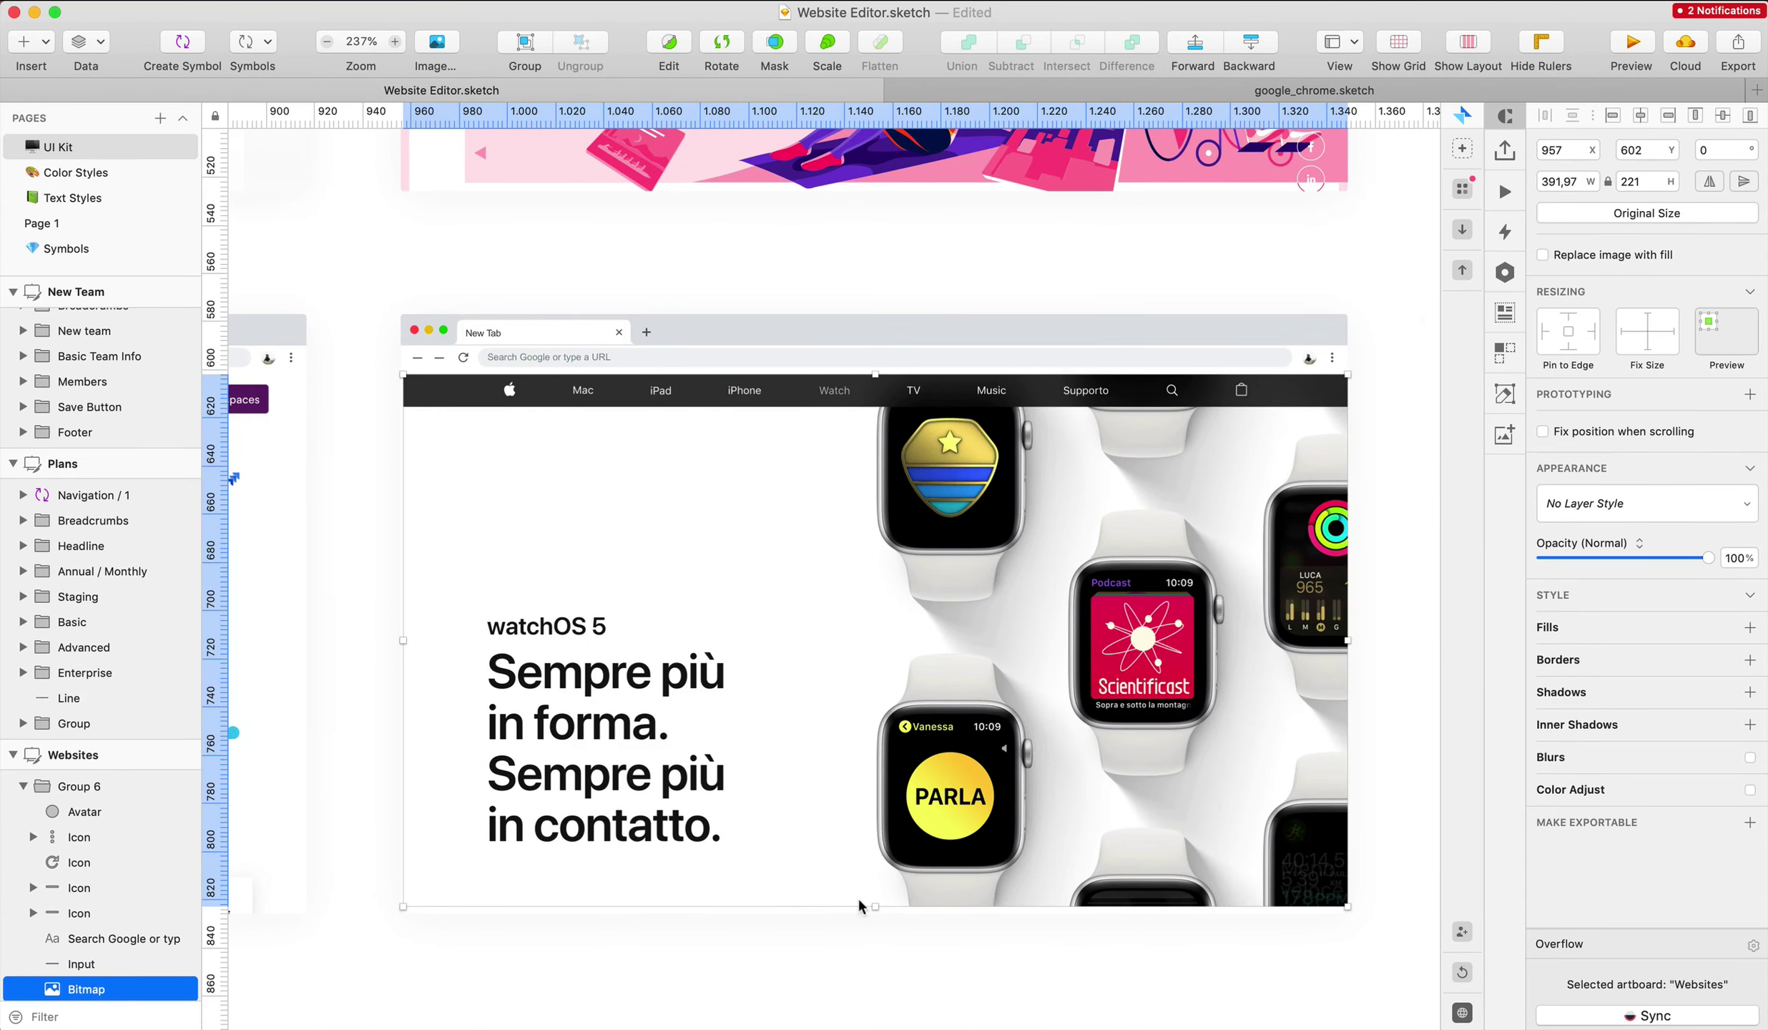
left_click_drag(876, 906, 873, 917)
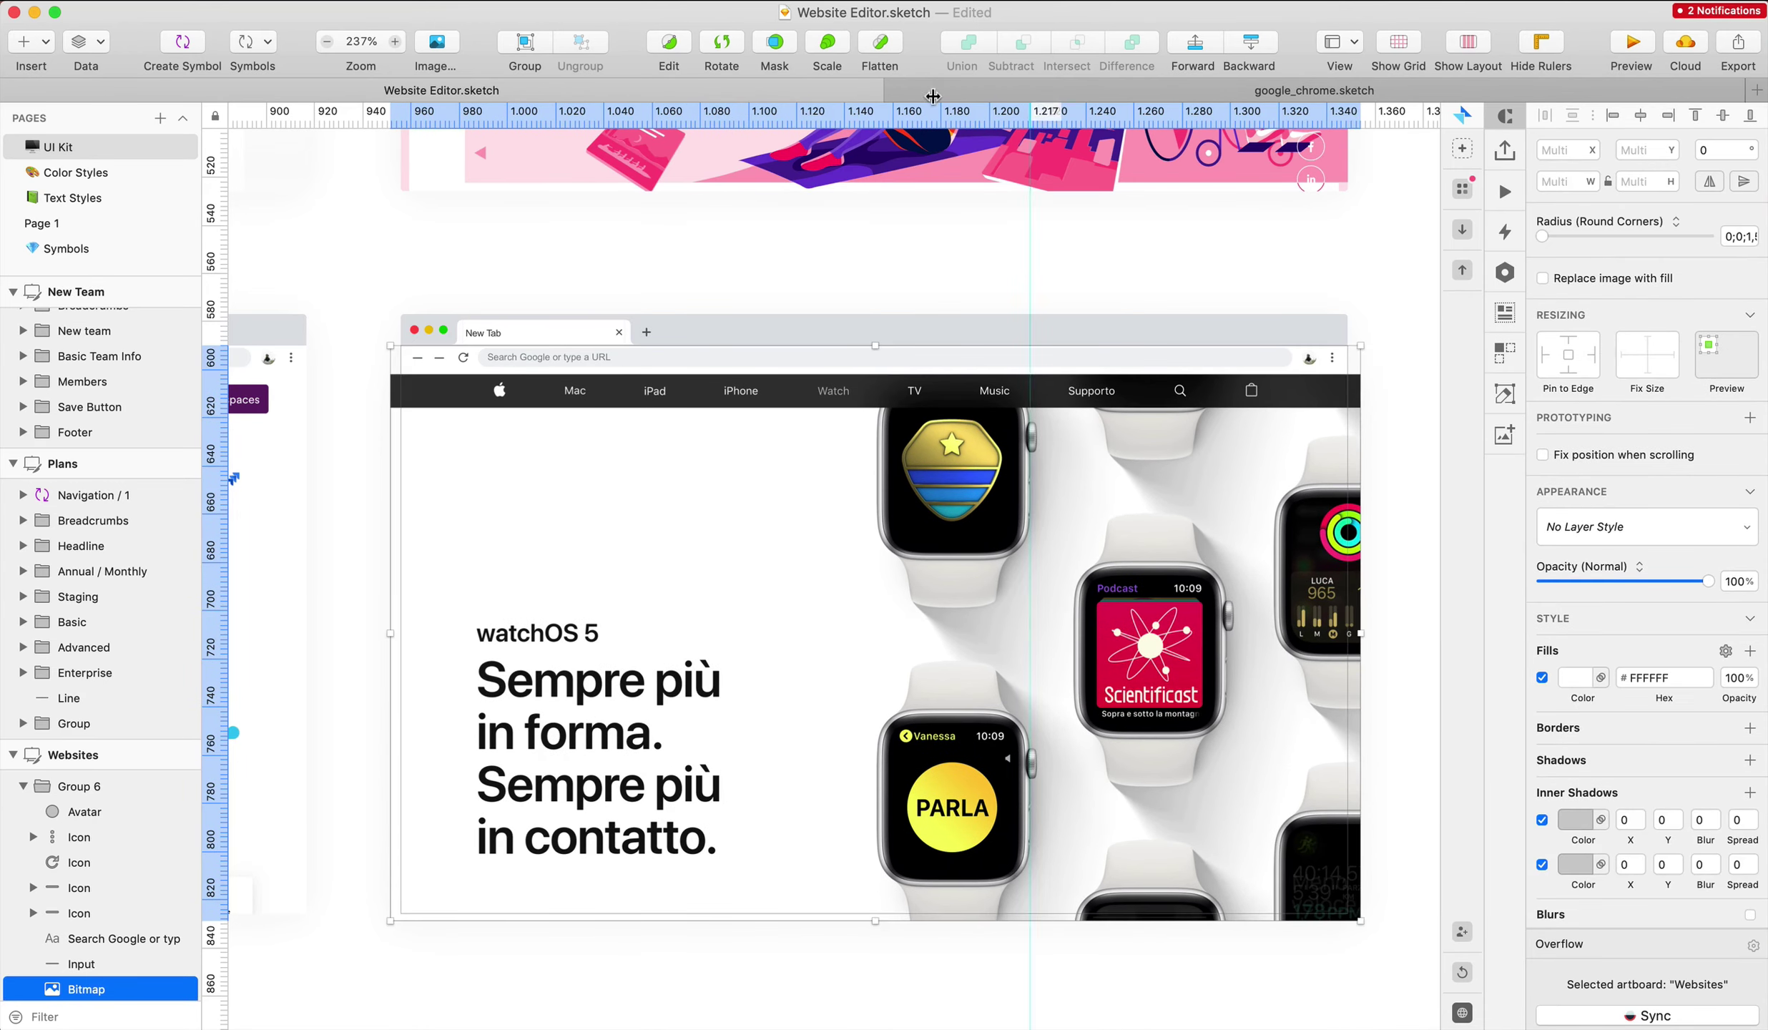
Mask the watchOS bitmap with the white body shape of the third lower mockup and clear the selection
left_click(785, 49)
left_click(1361, 300)
scroll(1360, 301, "down", 5)
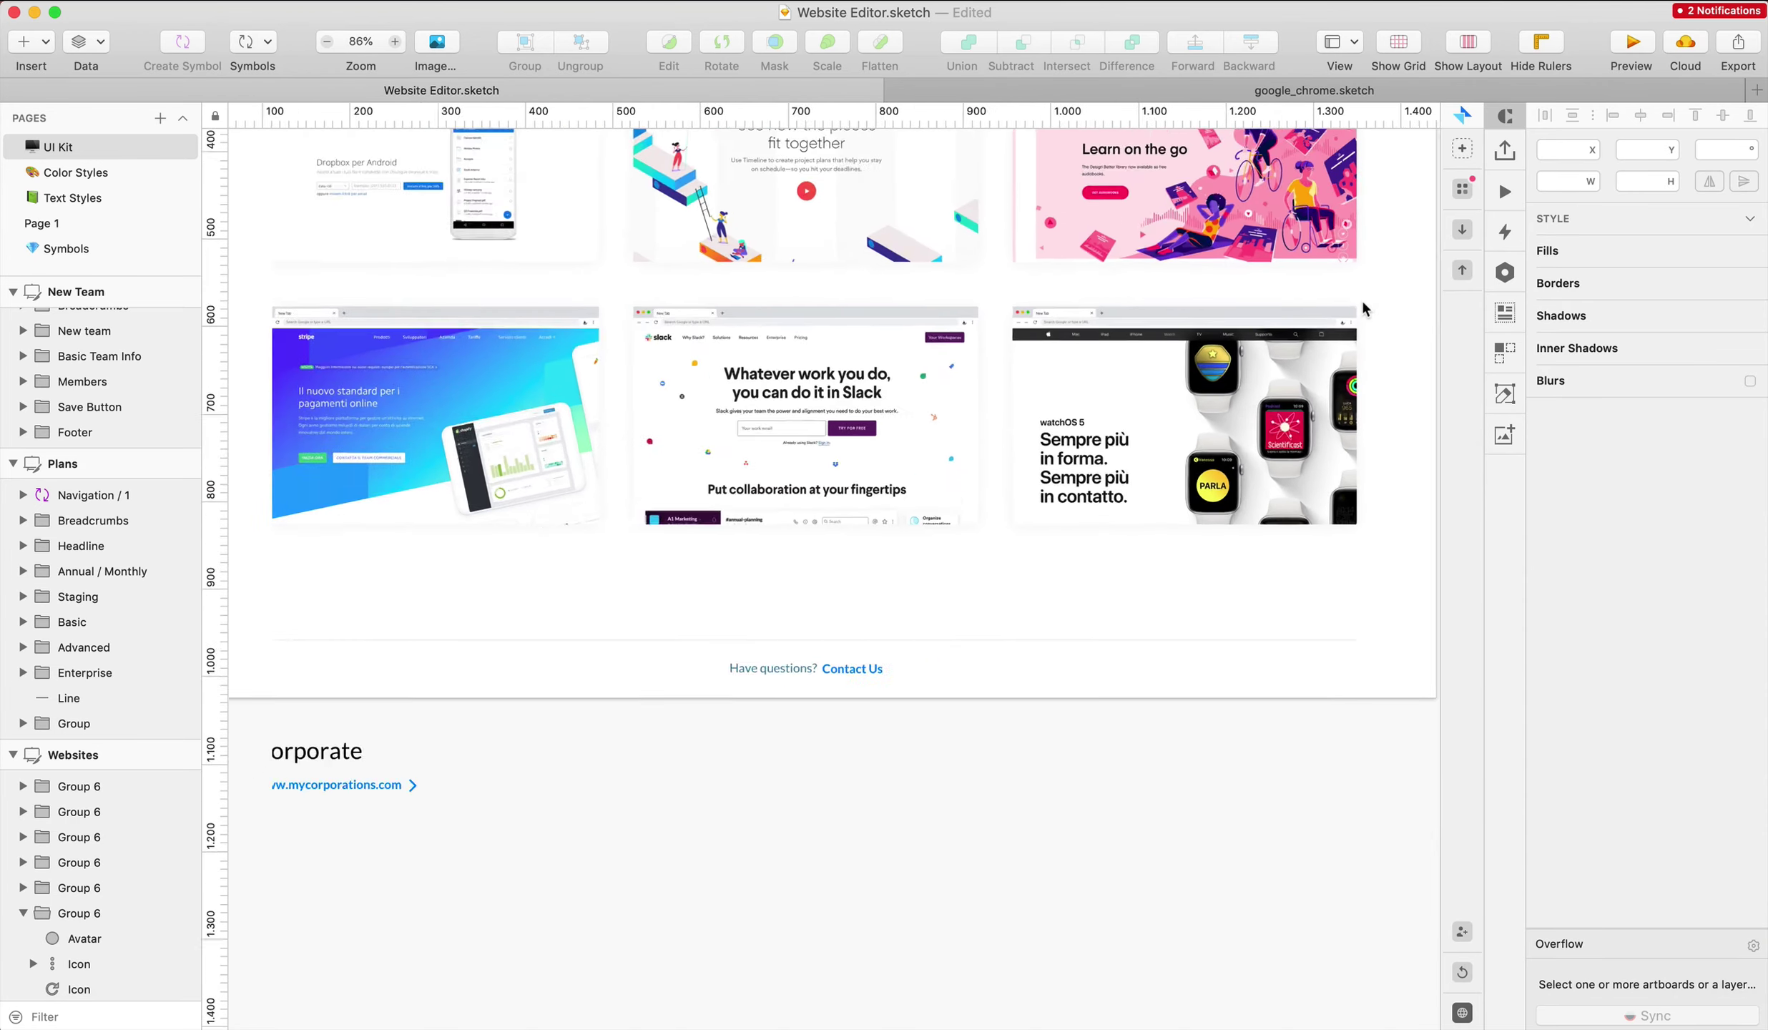
scroll(1361, 301, "up", 3)
scroll(1044, 185, "up", 5)
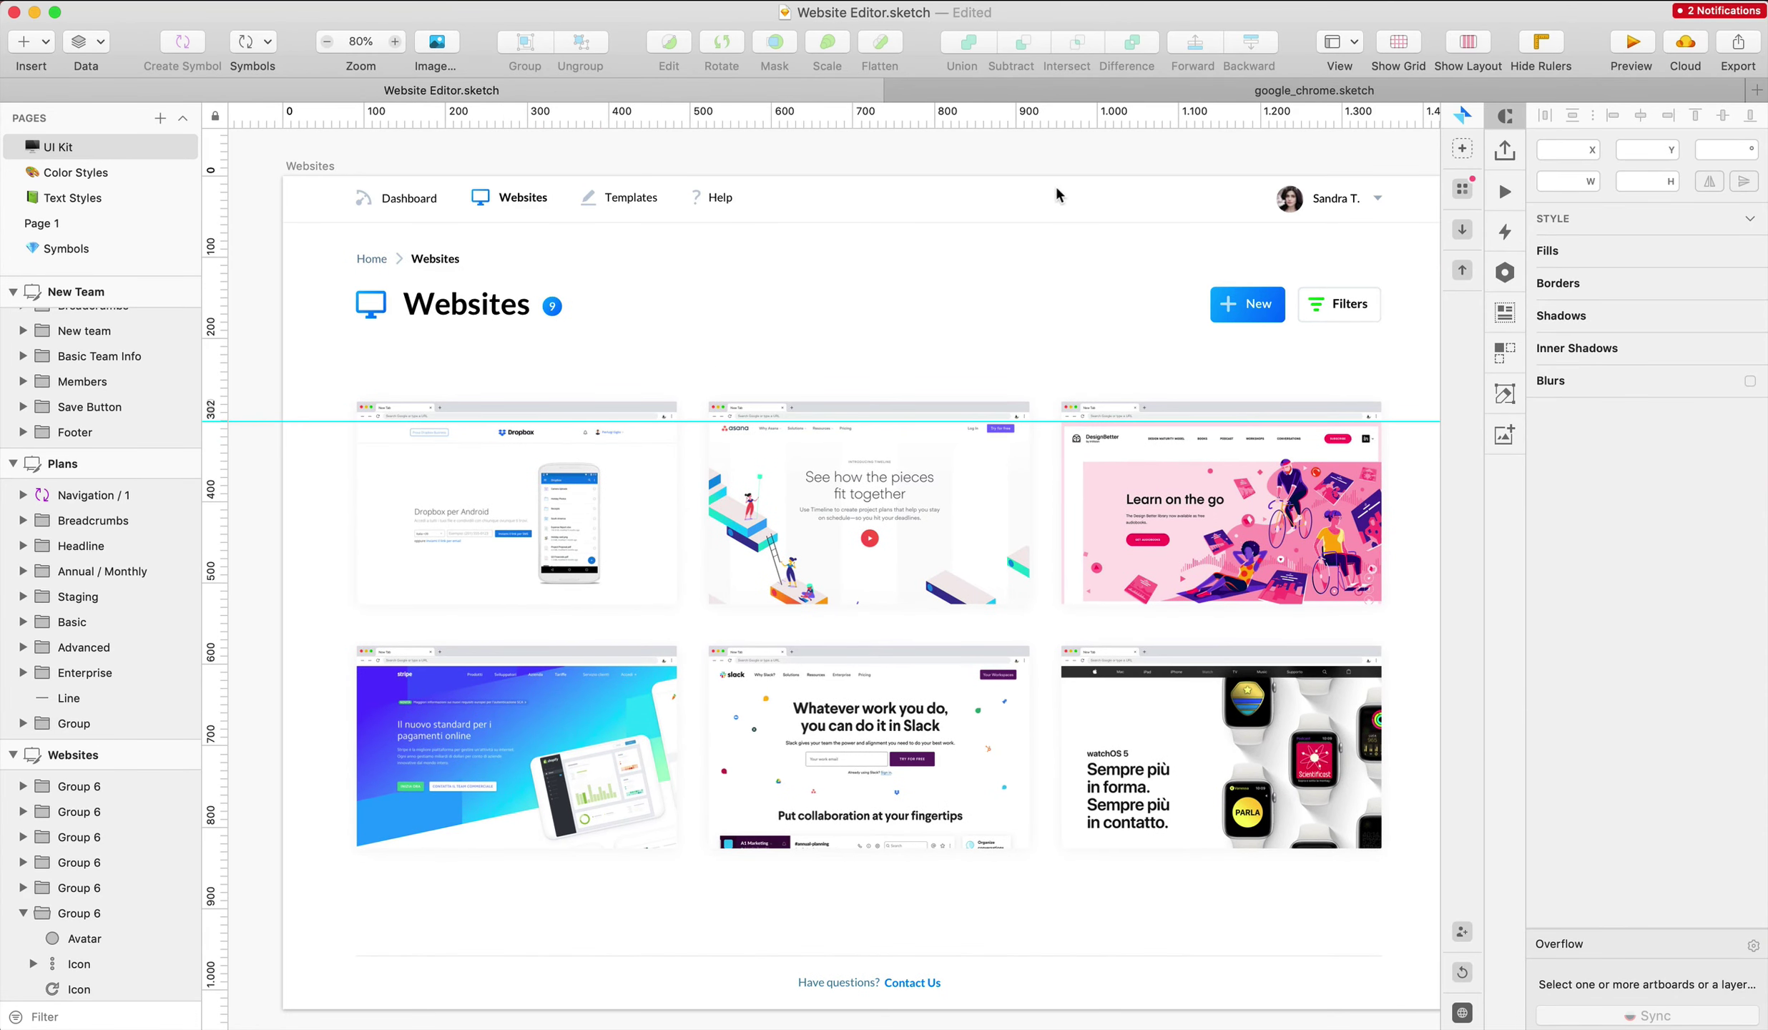
scroll(1024, 628, "down", 2)
scroll(1025, 628, "right", 2)
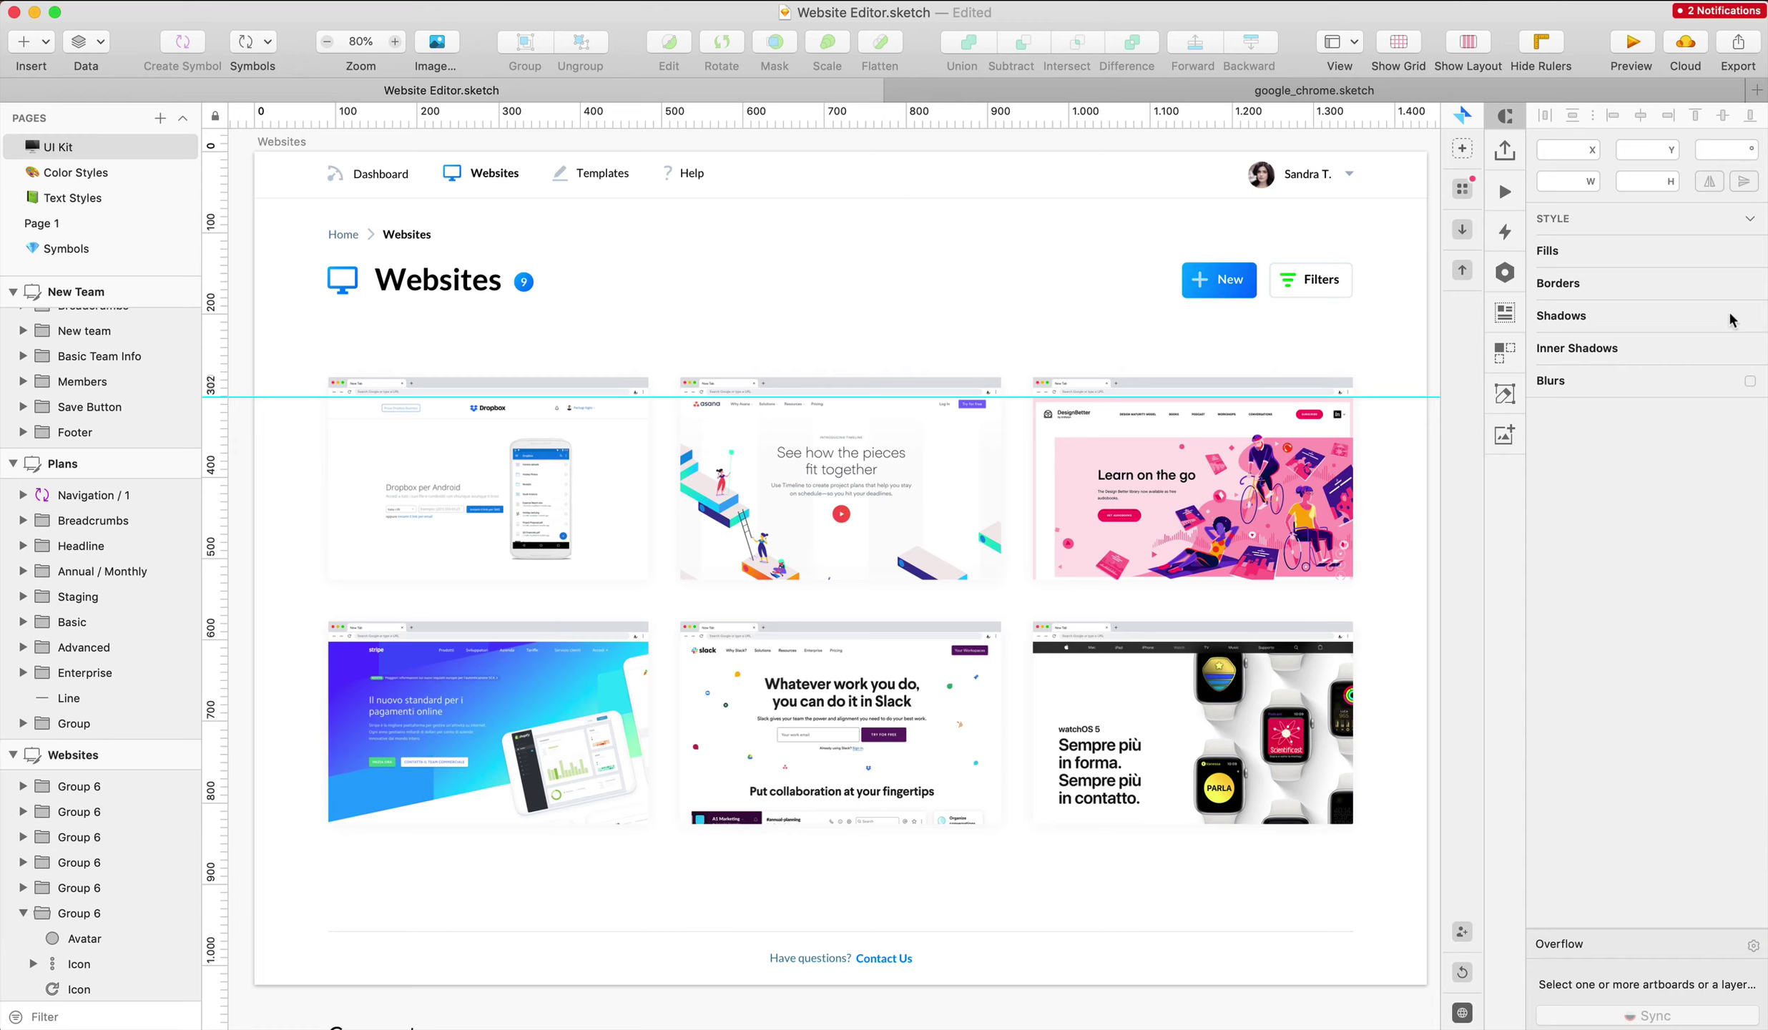
Set the shadow of all six mockups to blur 28 with black at 6% alpha, and deselect them
left_click_drag(323, 345, 1214, 777)
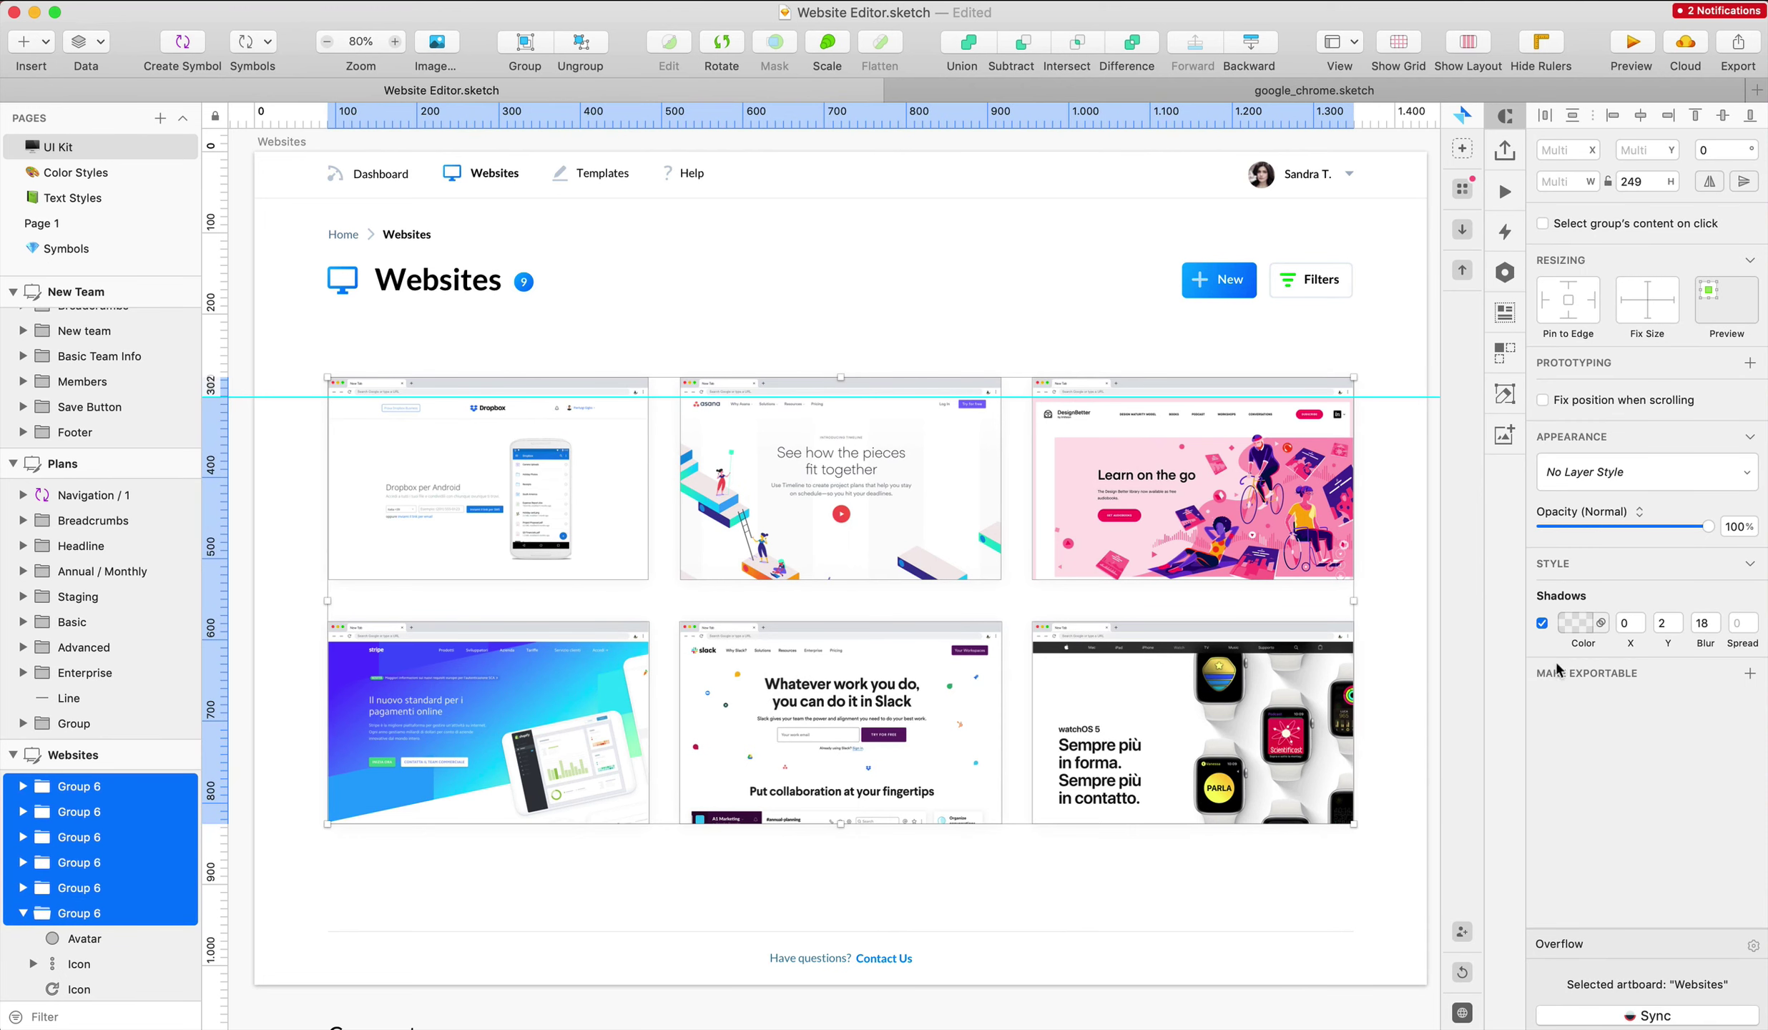
key("shift+Up")
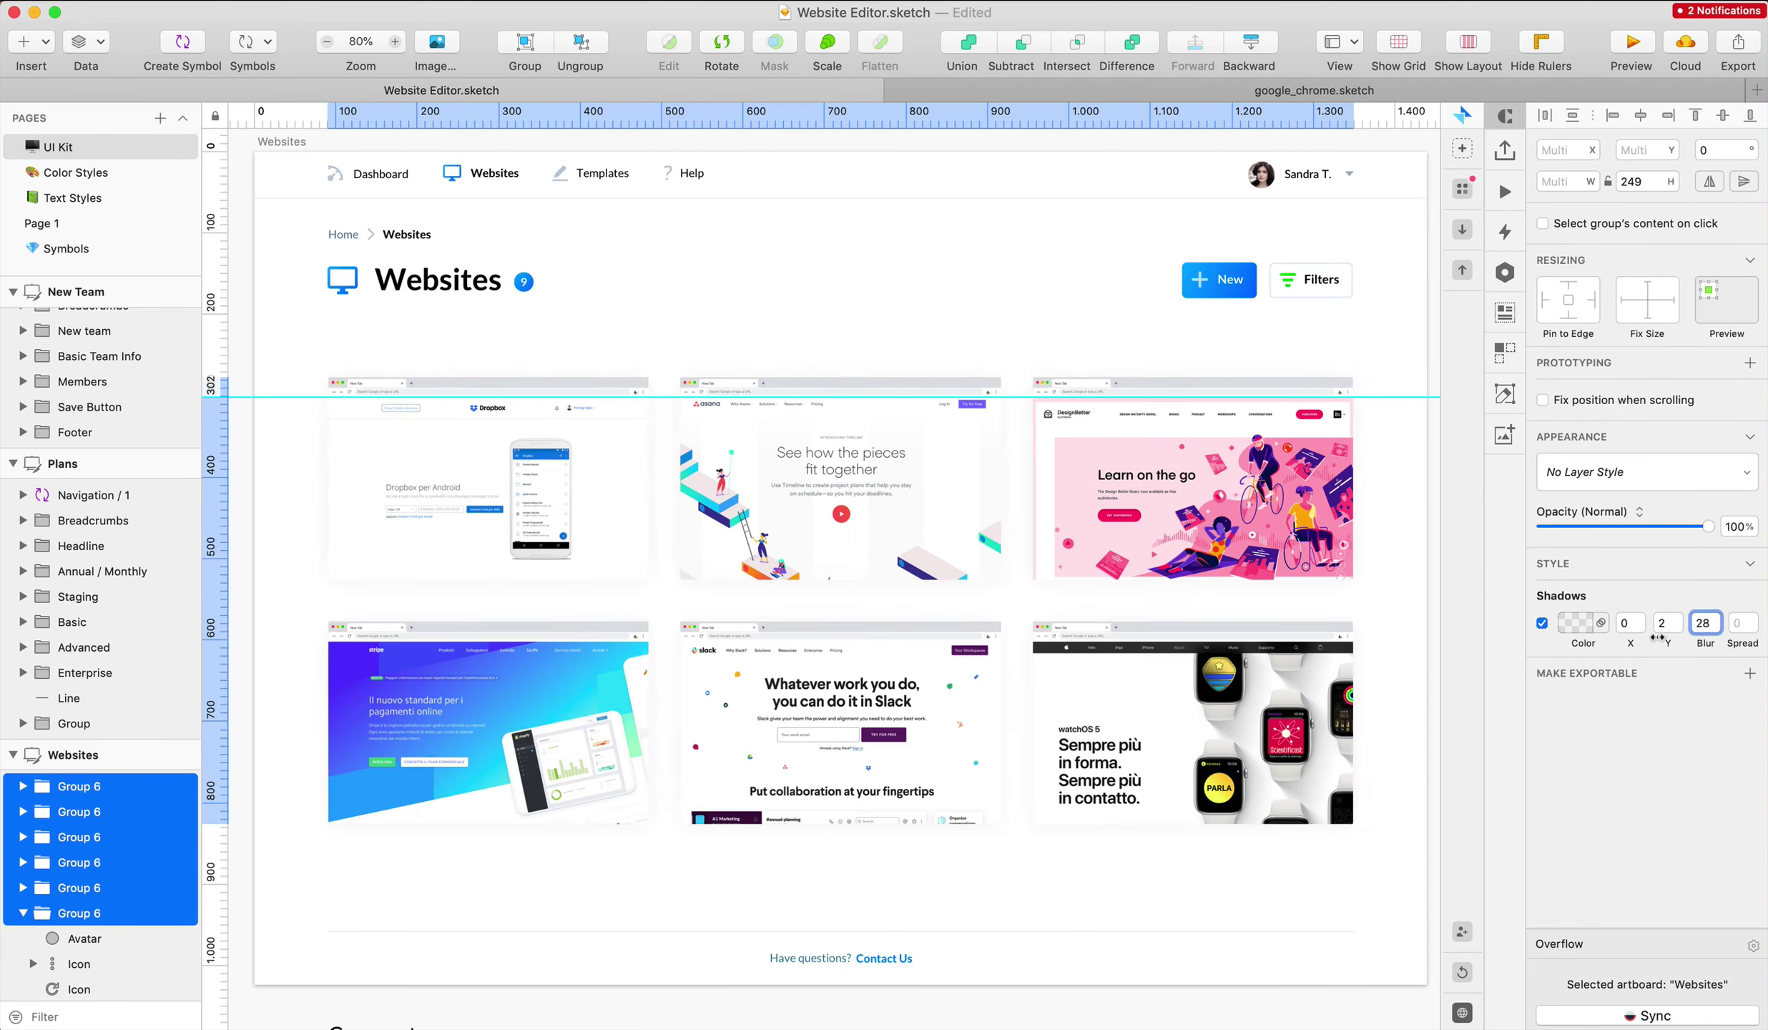
left_click(1575, 622)
type("6")
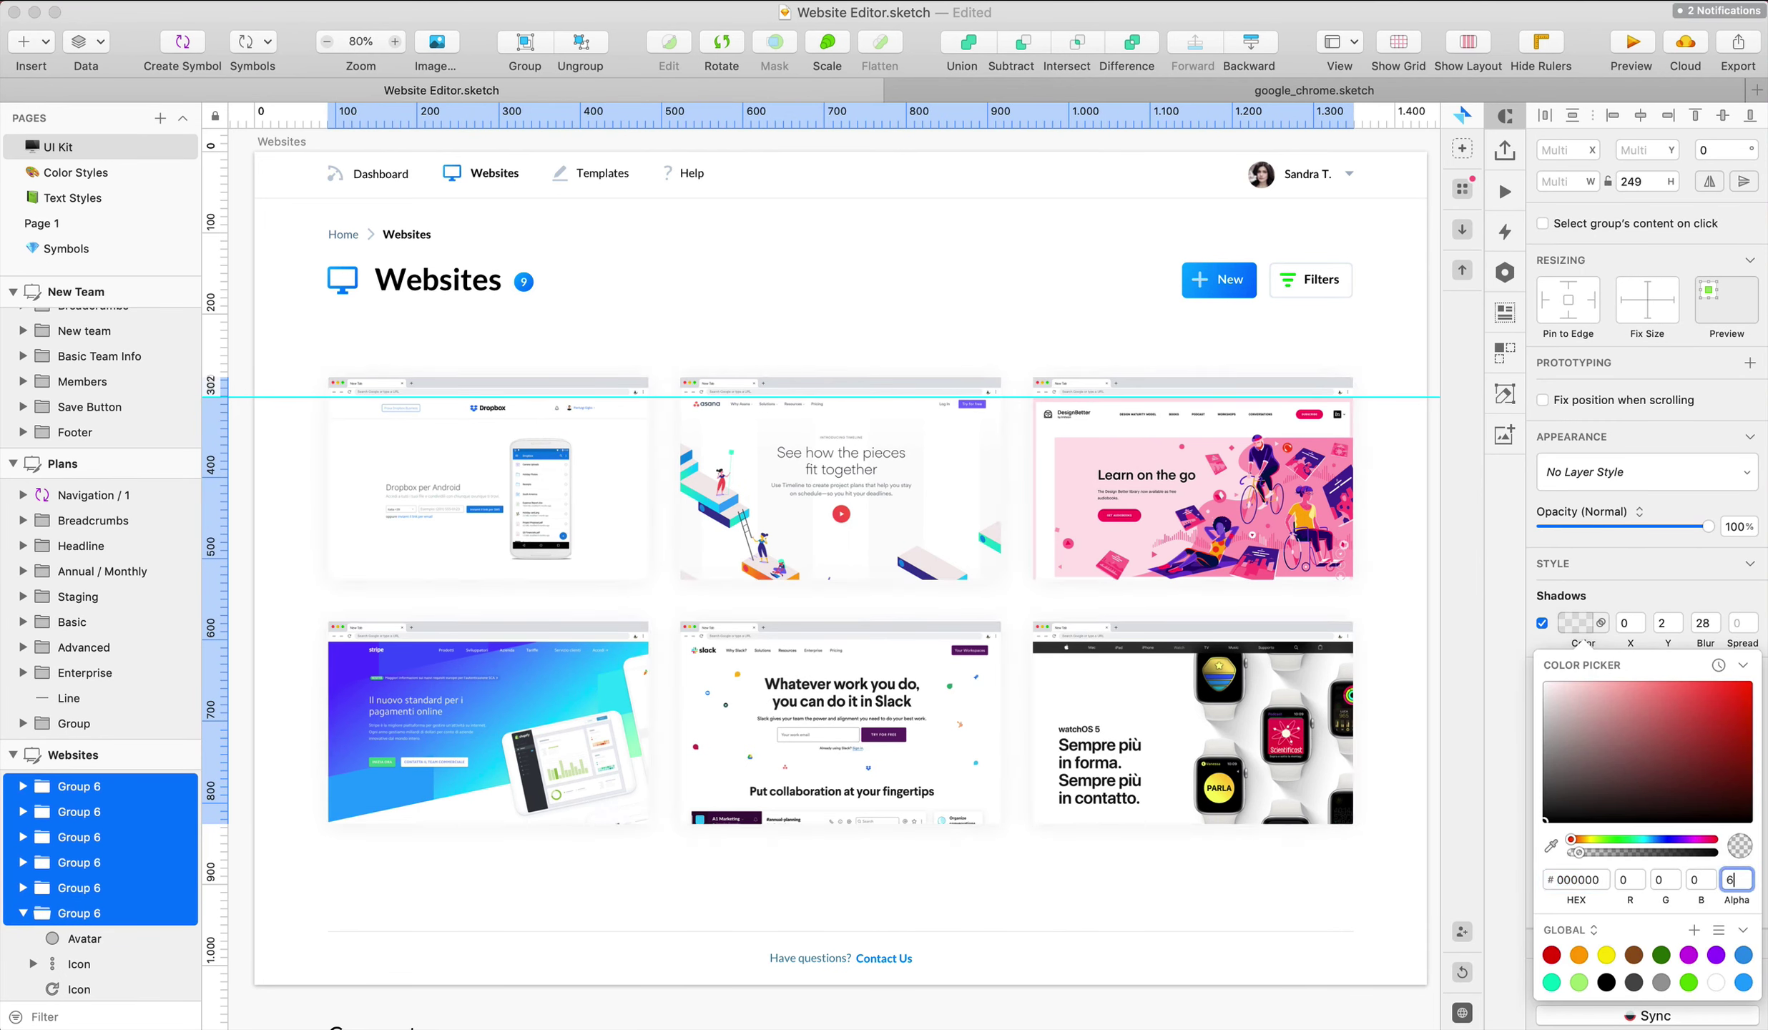
left_click(275, 409)
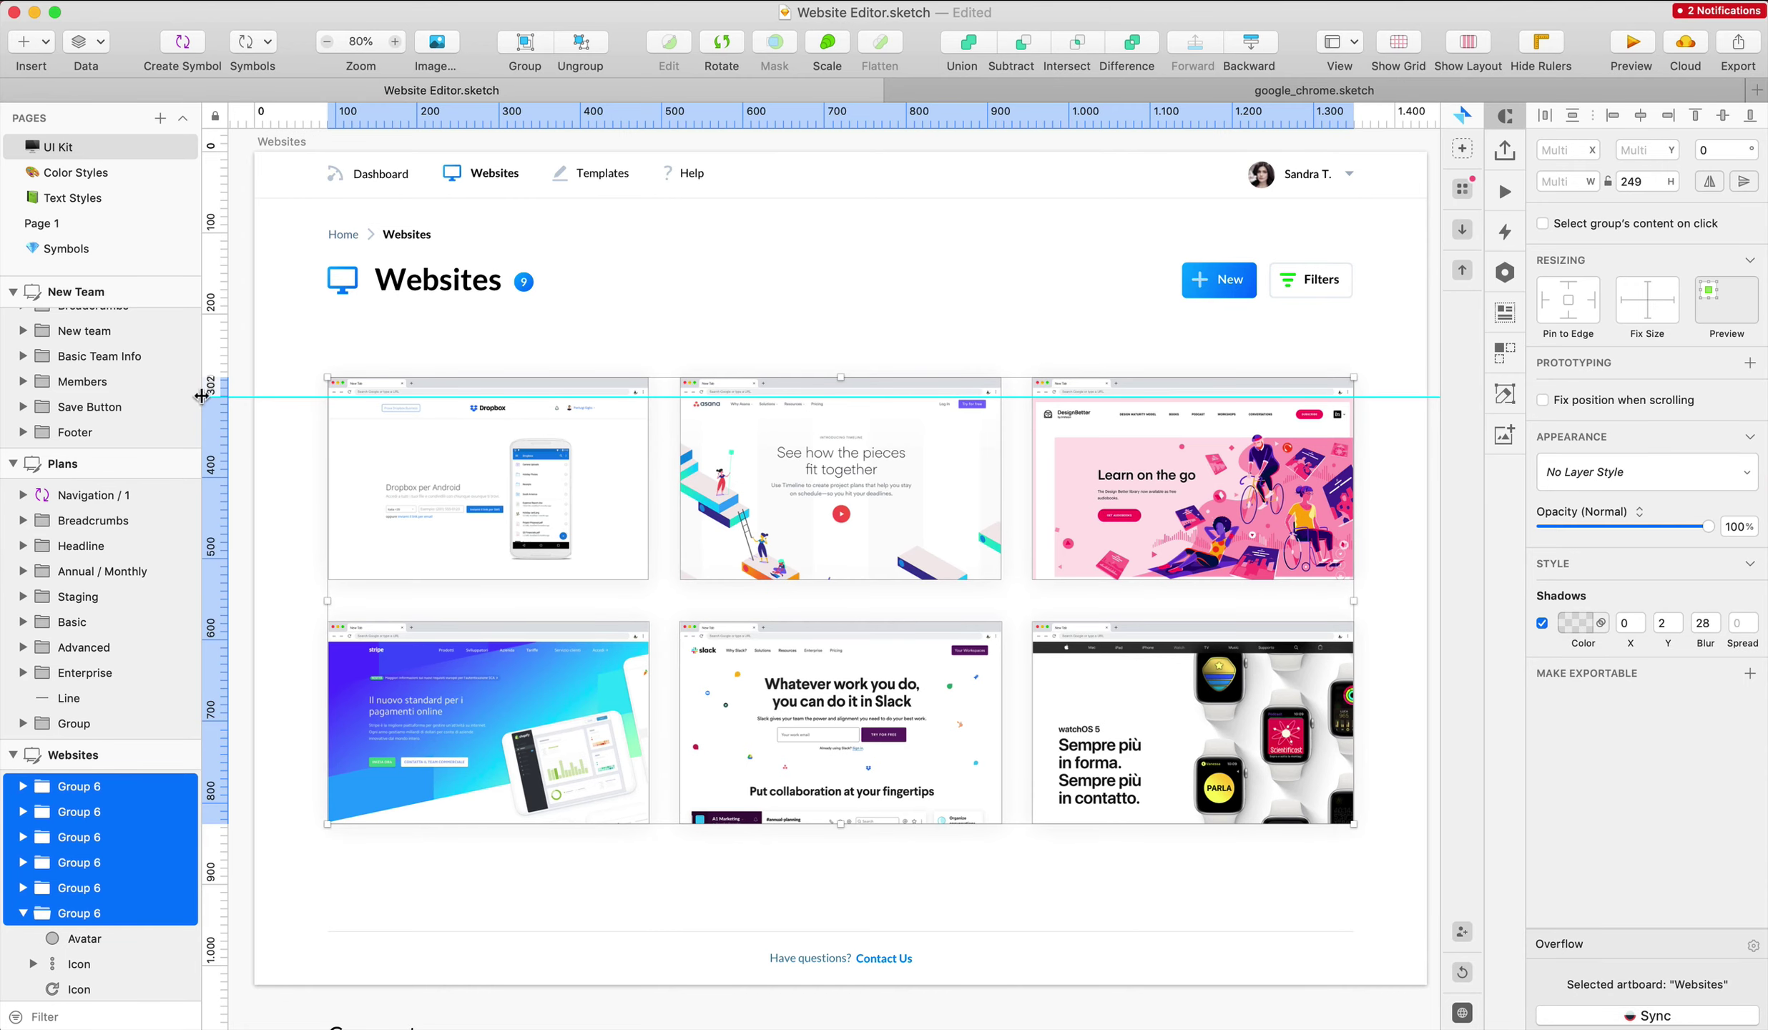
left_click(725, 296)
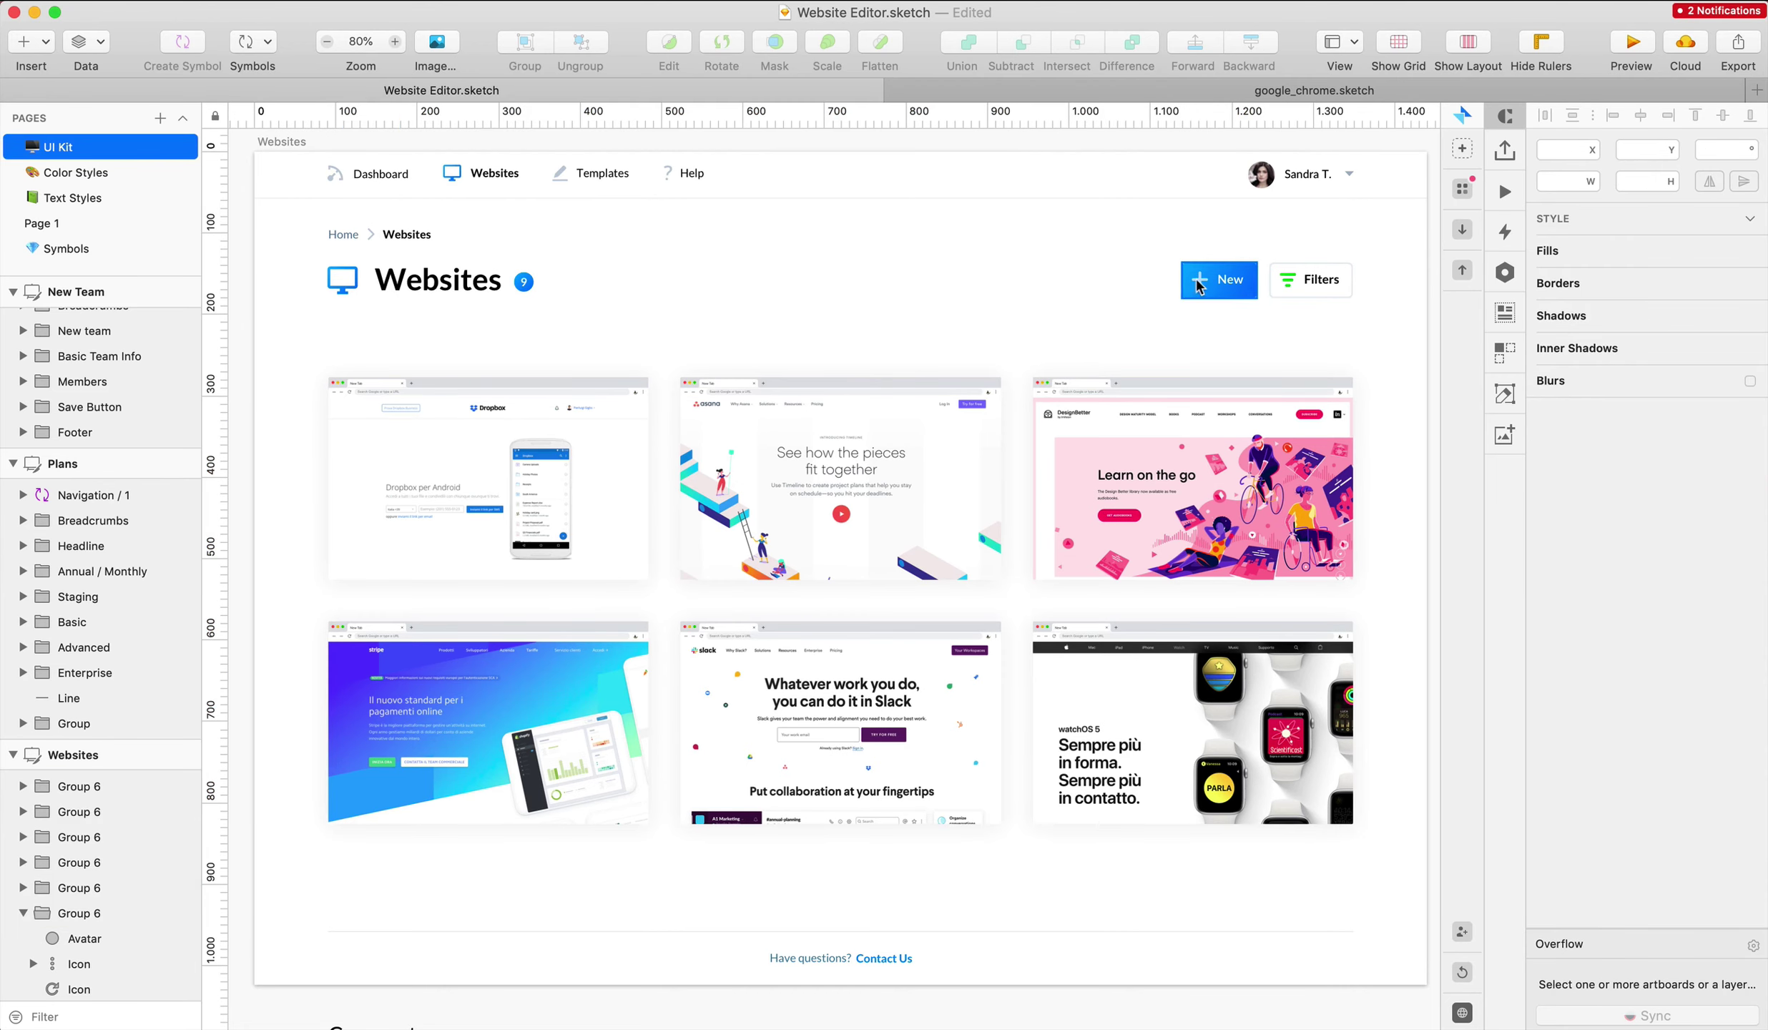
Move all six mockups up beneath the Websites heading, level with the image cards of the neighbouring artboard
scroll(493, 348, "left", 10)
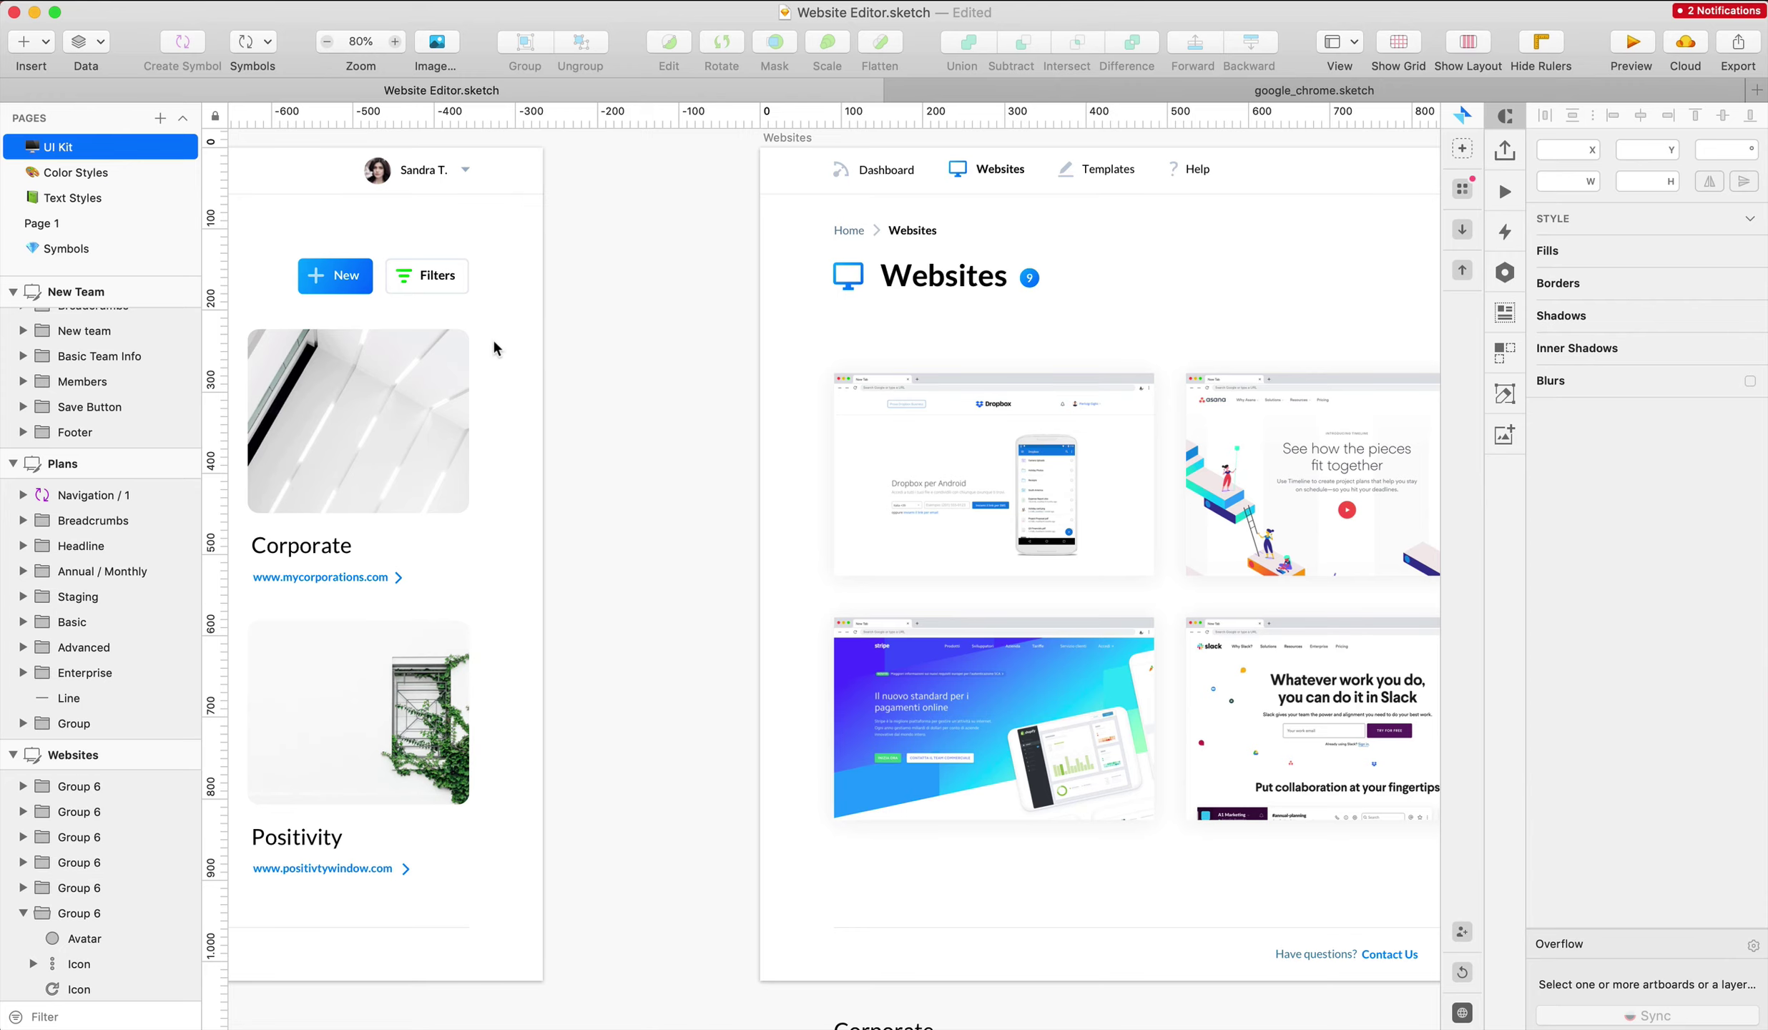
scroll(493, 343, "right", 5)
left_click_drag(580, 326, 1466, 787)
scroll(875, 466, "left", 4)
left_click_drag(875, 466, 878, 417)
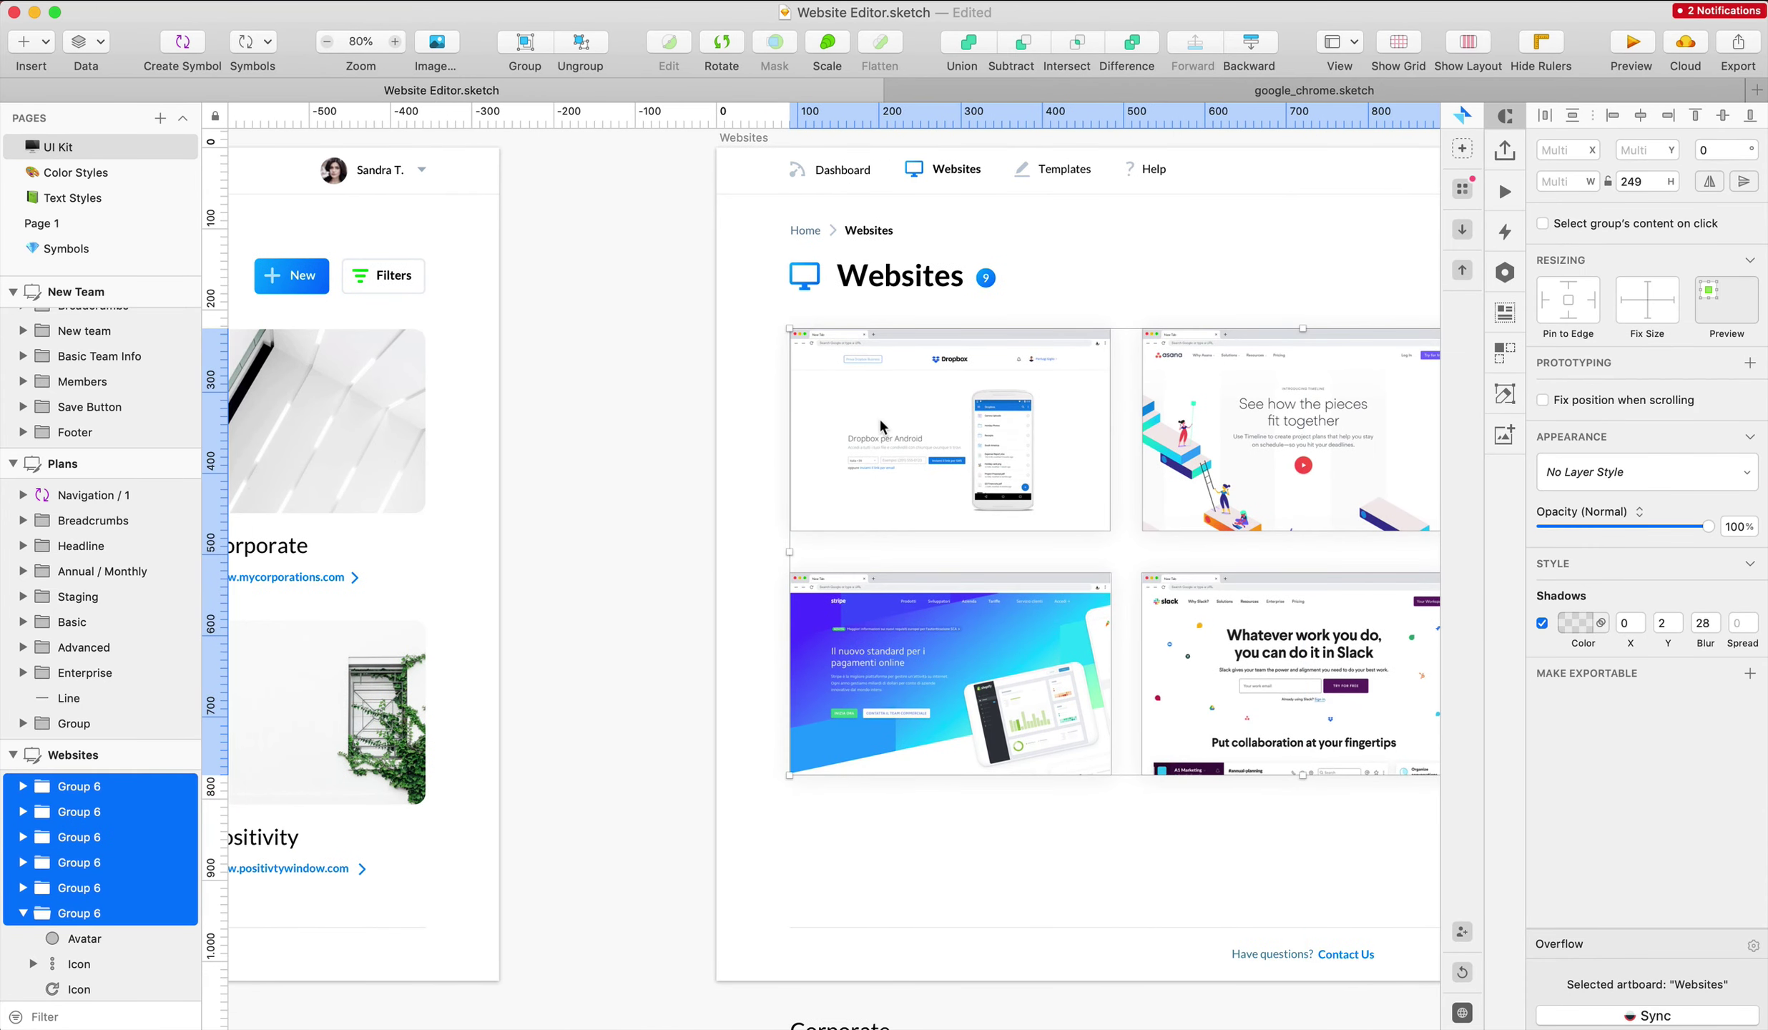
key("Down")
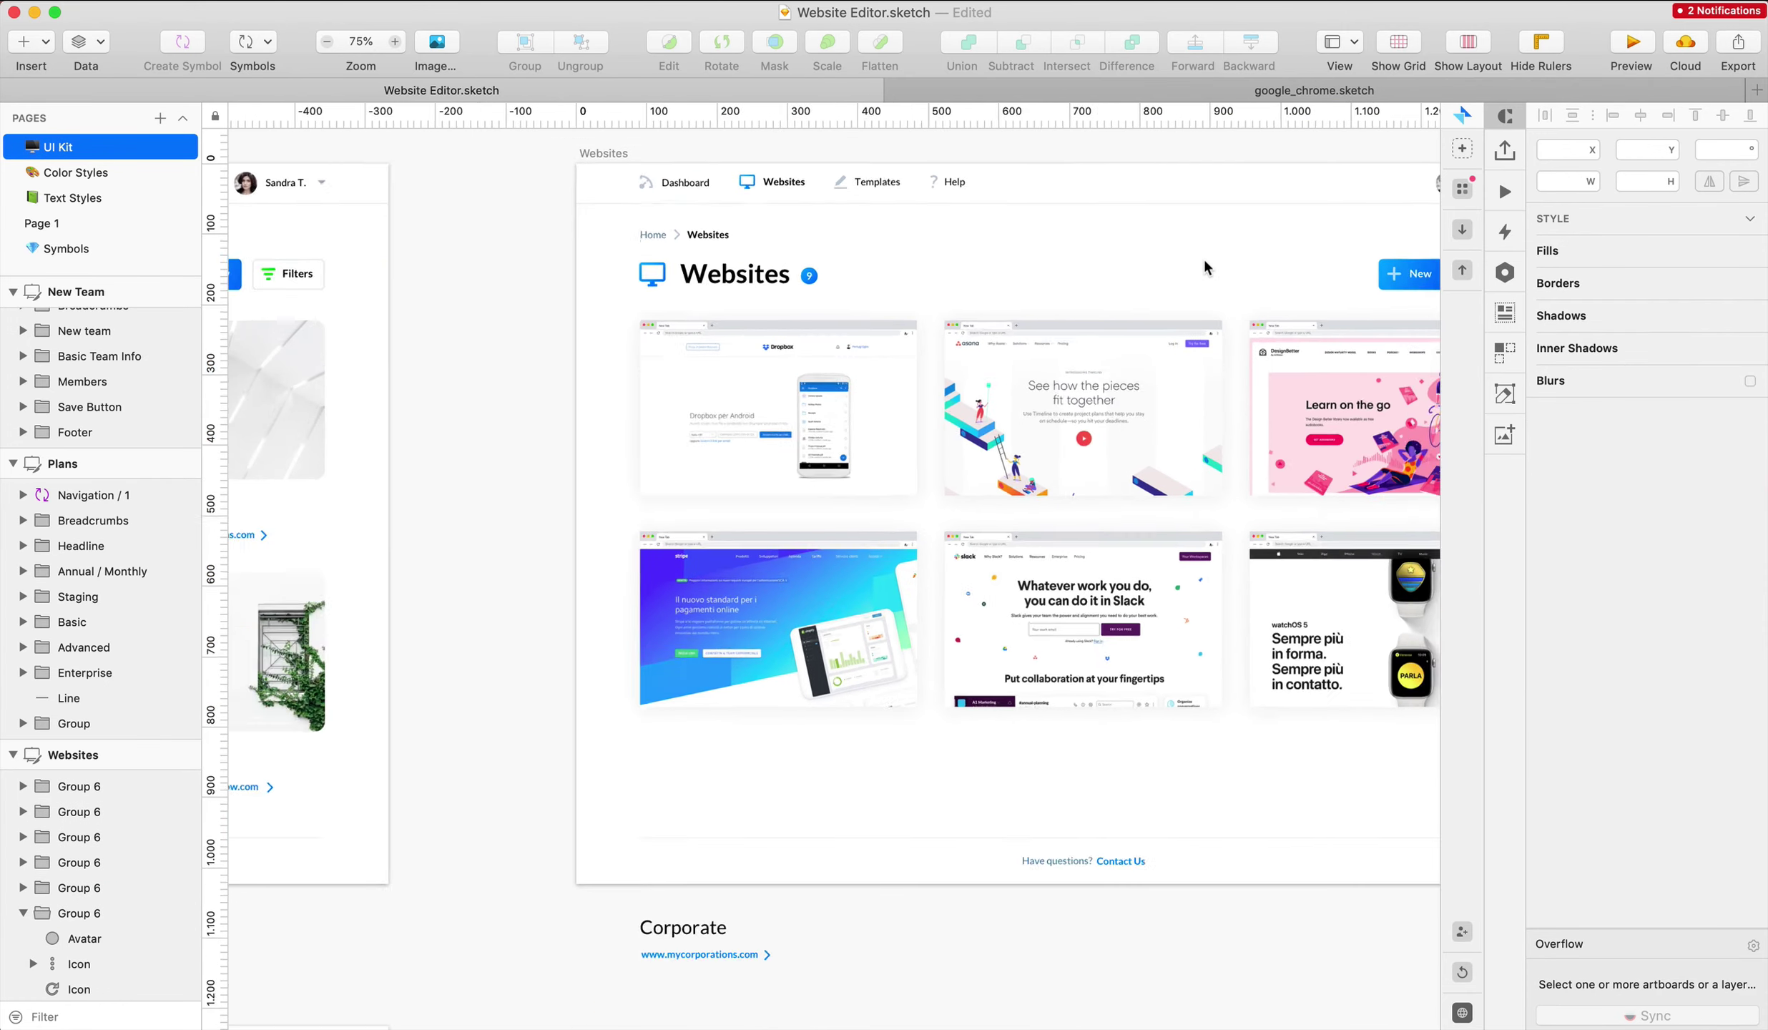
Try to duplicate the lower row of mockups further down the artboard
scroll(1205, 261, "down", 3)
scroll(1205, 261, "right", 2)
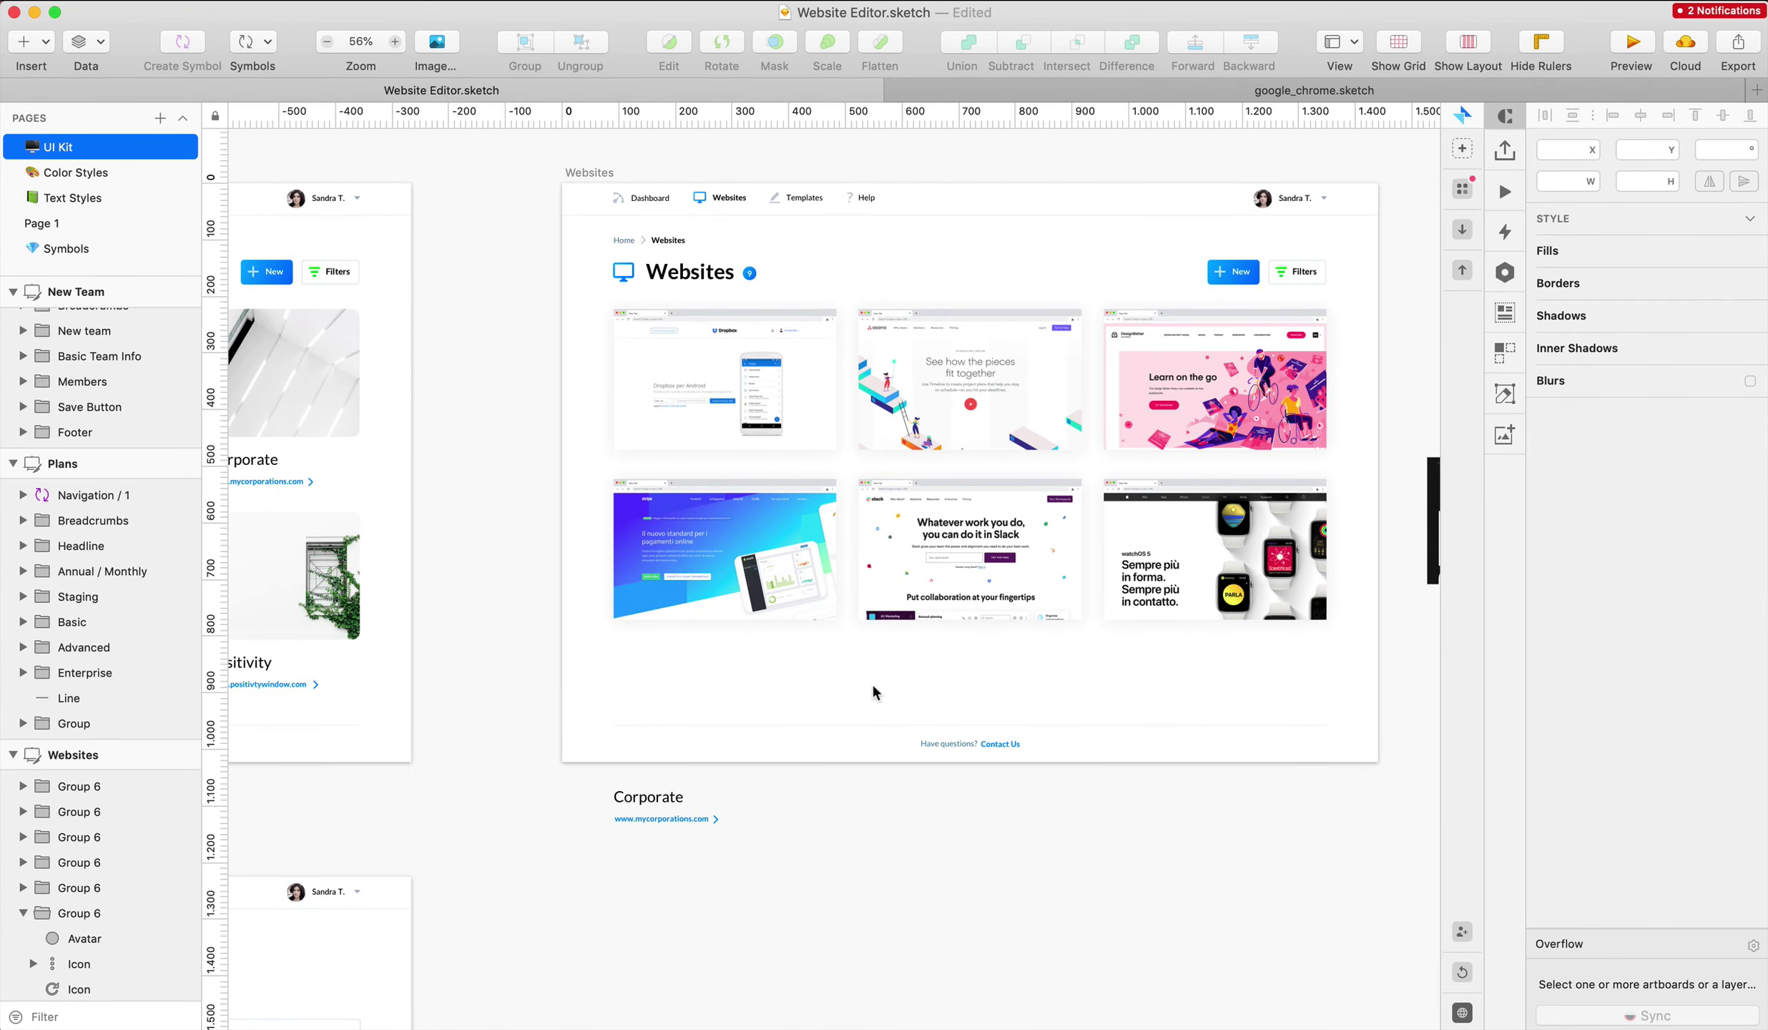
scroll(872, 682, "up", 3)
left_click_drag(410, 434, 1516, 712)
left_click_drag(890, 515, 875, 687, "alt")
key("super+z")
scroll(875, 686, "right", 1)
left_click_drag(691, 742, 1045, 849)
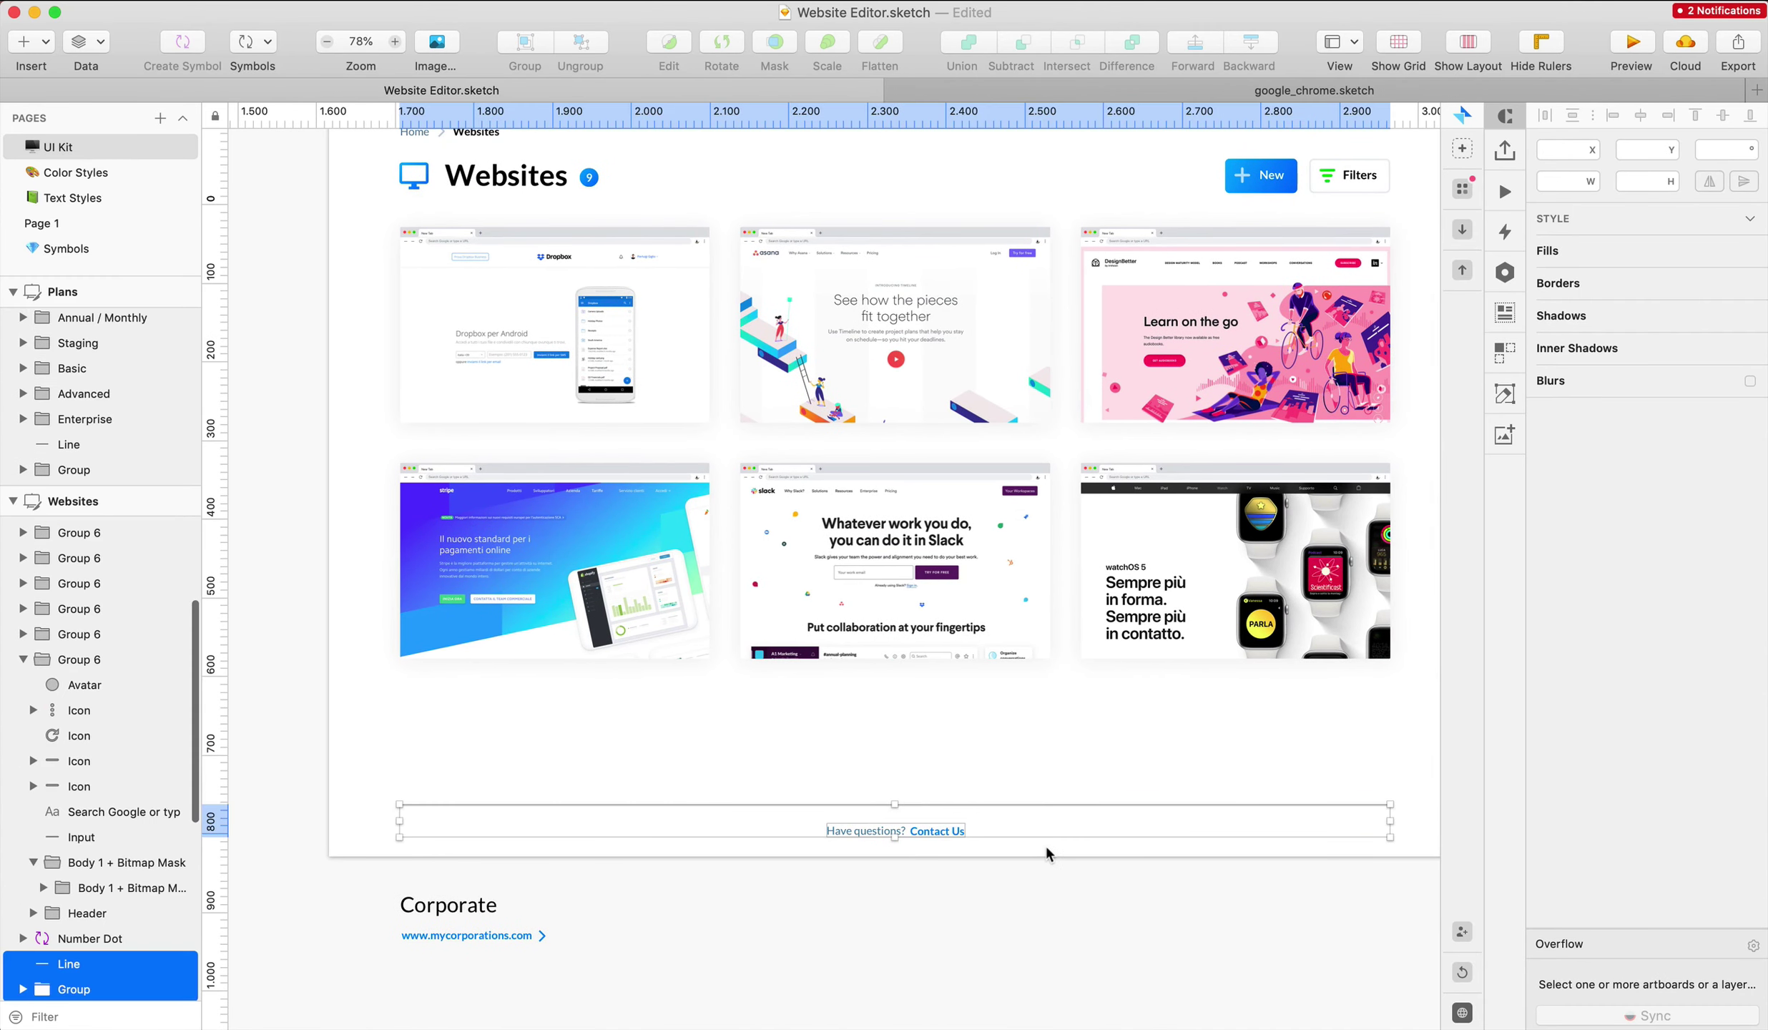
left_click(1010, 753)
scroll(1010, 753, "right", 3)
scroll(1009, 752, "up", 2)
Copy the background rectangle from the Filters button's symbol and paste it onto the Websites artboard
left_click(1220, 259)
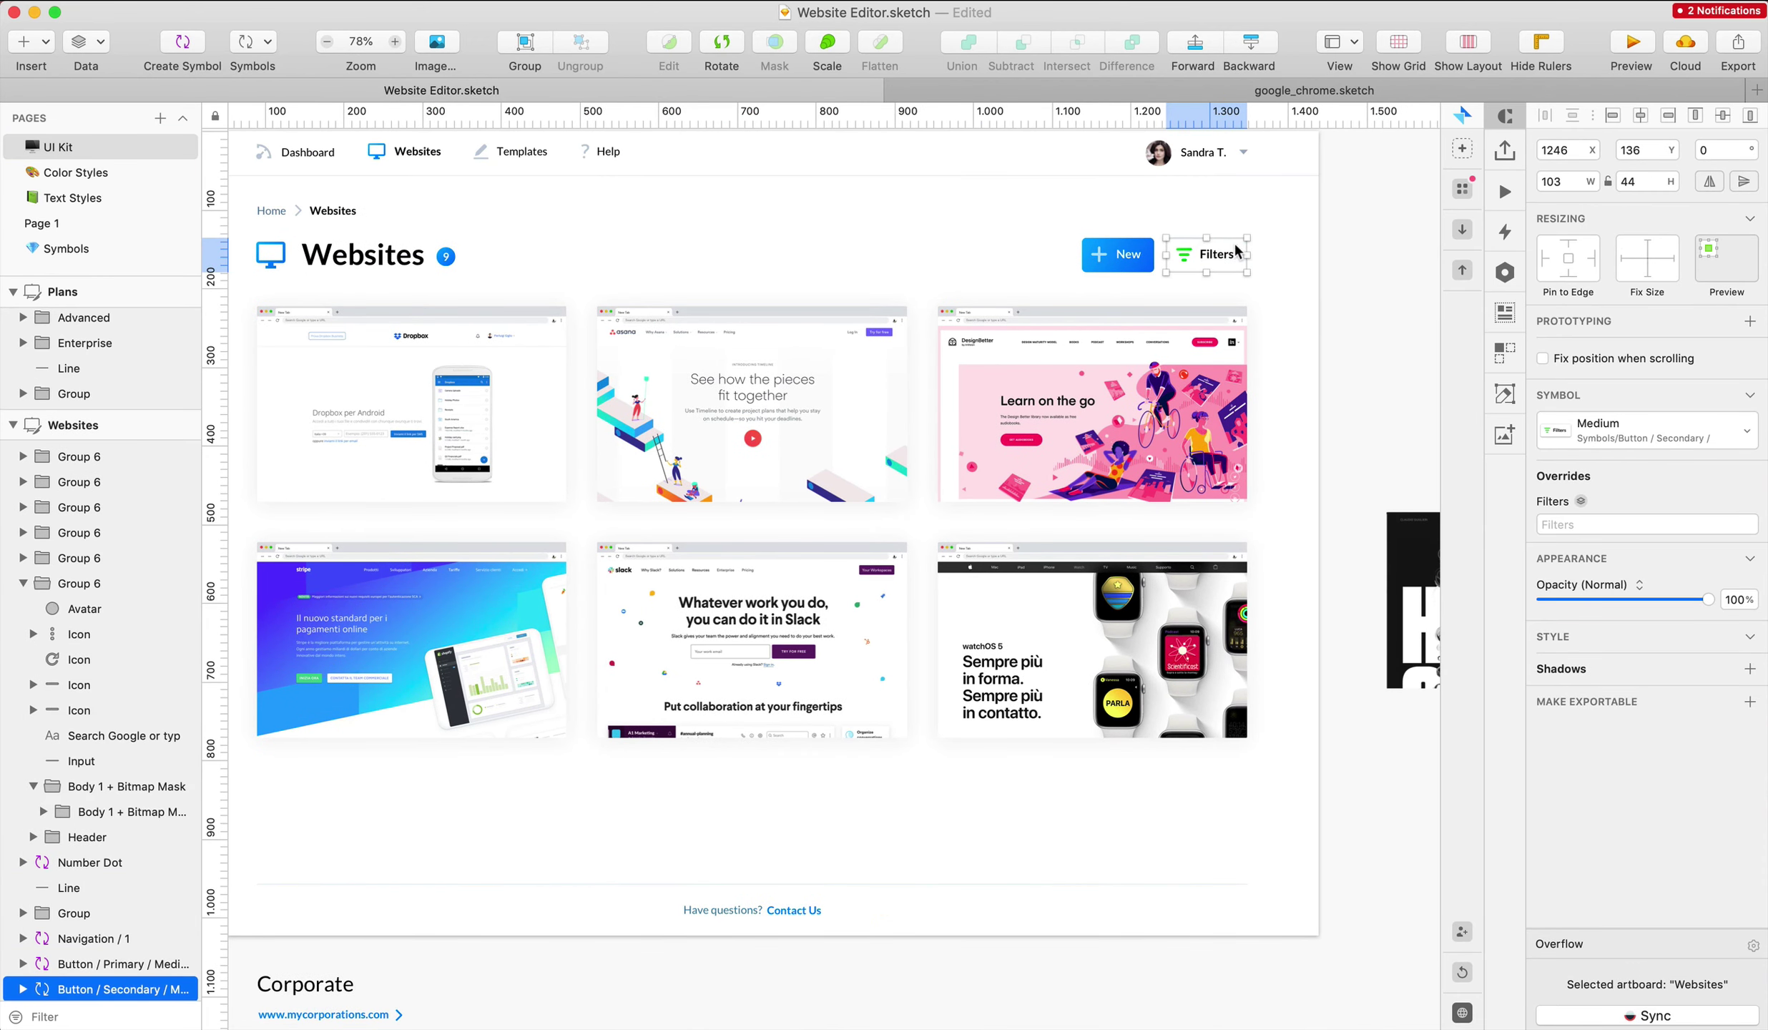
double_click(1234, 245)
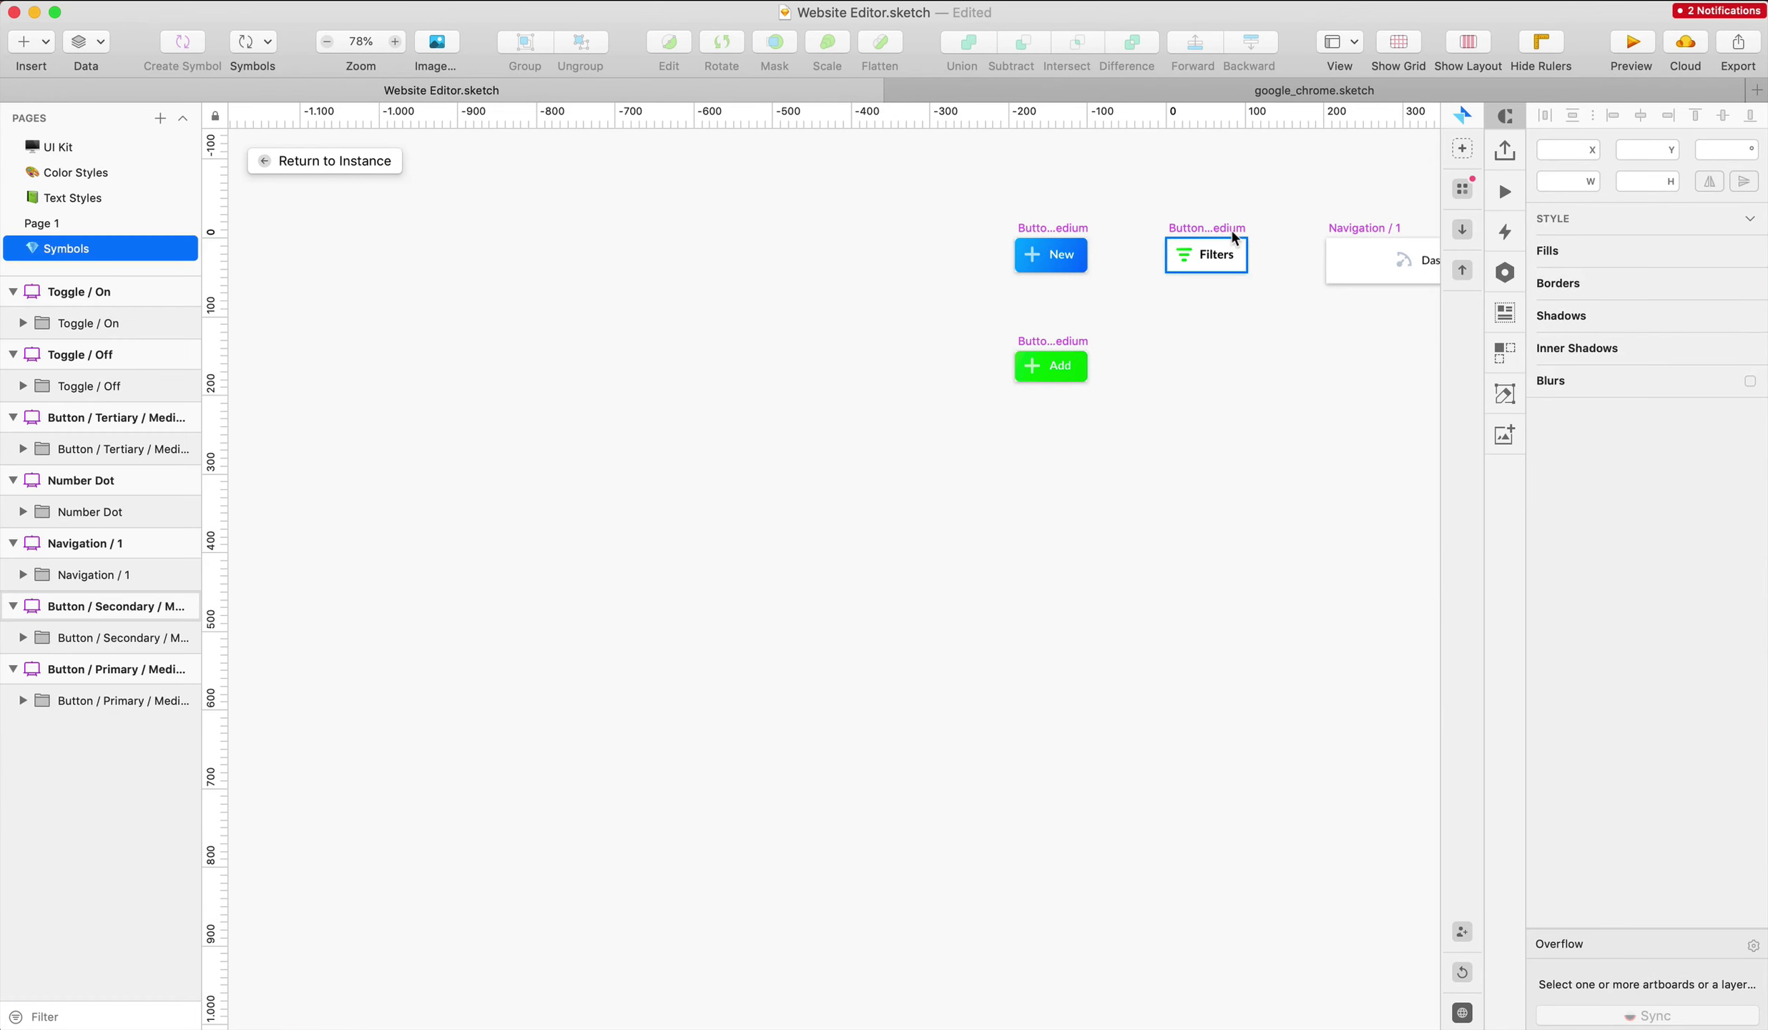
key("Escape")
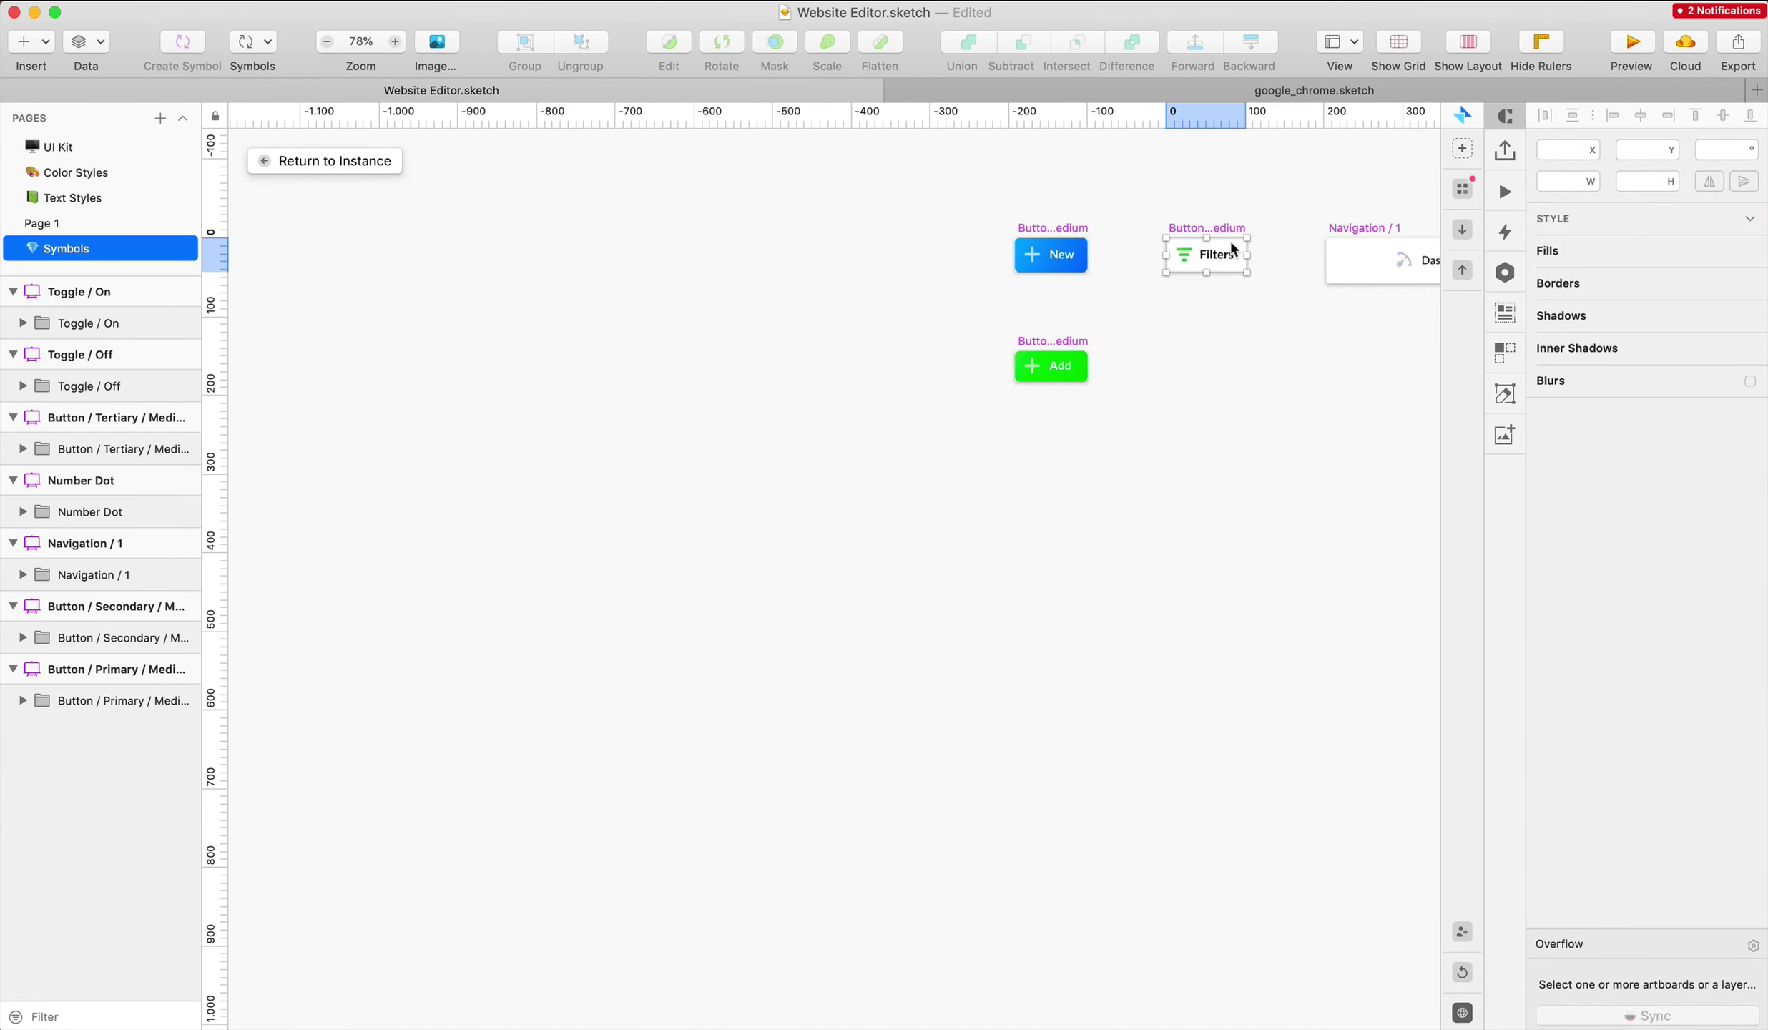
double_click(1230, 242)
key("Page_Up")
key("Page_Up")
key("Page_Up")
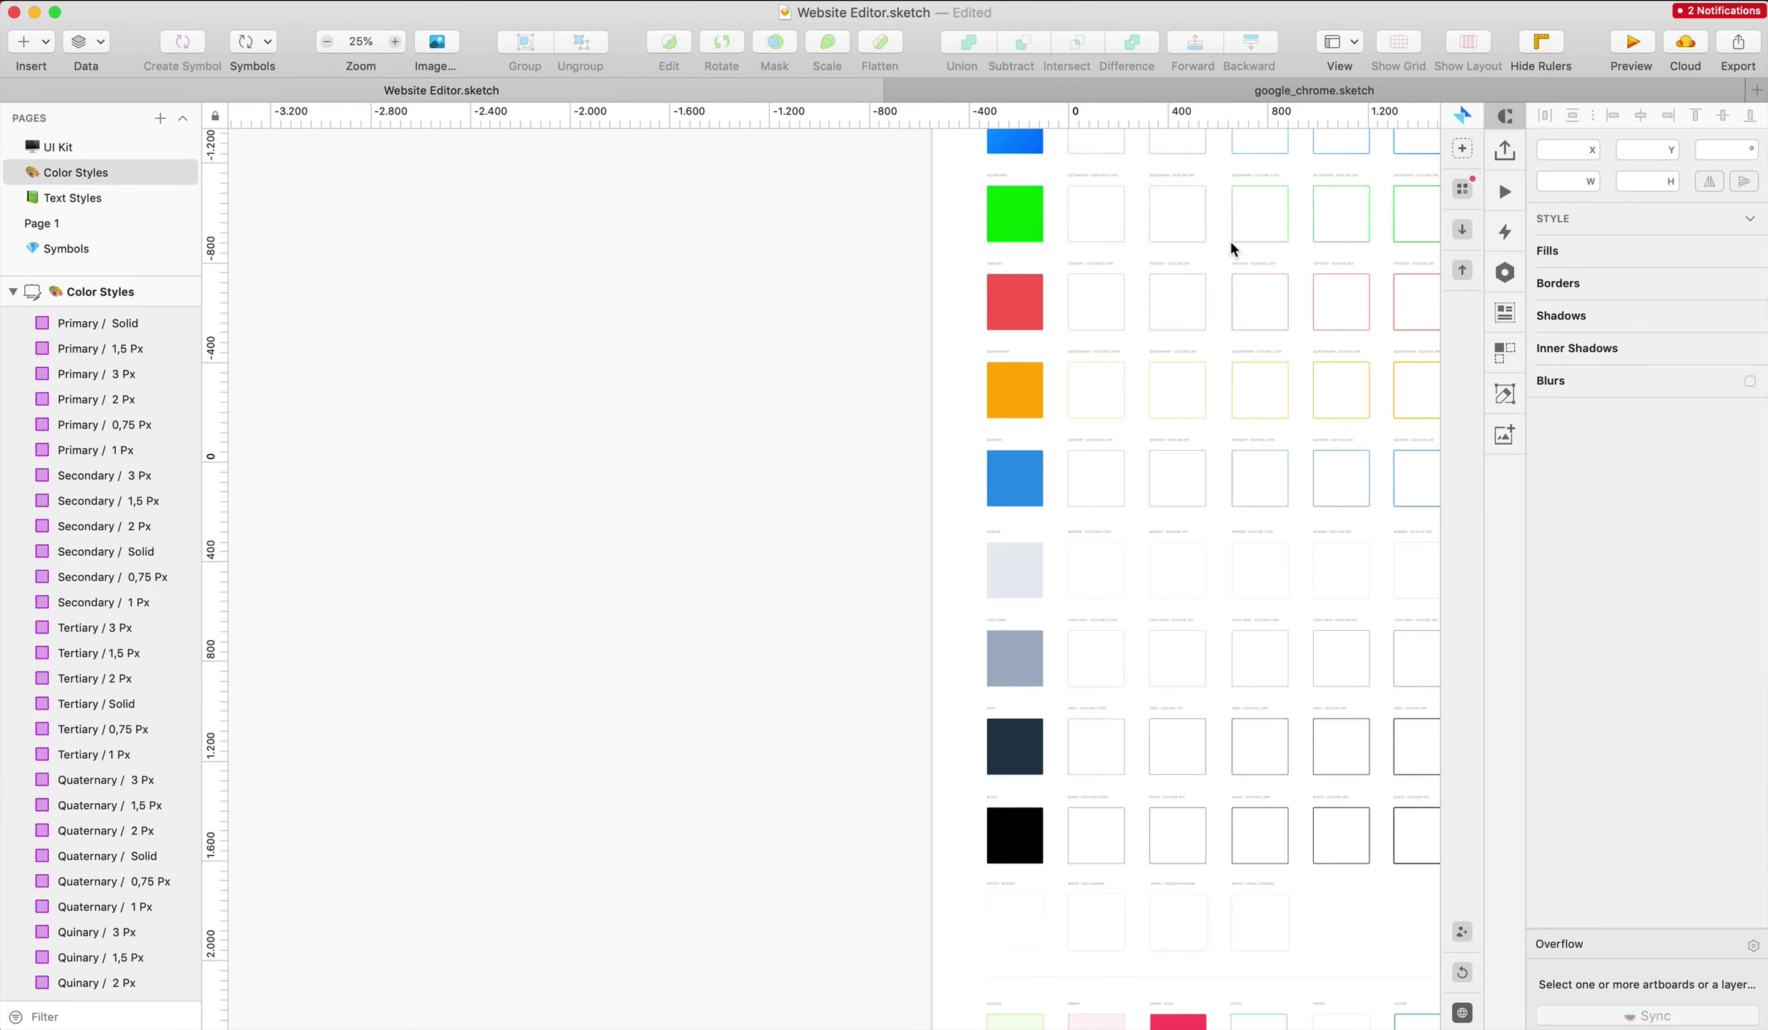
key("Page_Up")
left_click(1299, 251)
key("super+v")
Turn the pasted rectangle into a narrow vertical scrollbar of 5 × 138 beside the third upper mockup at X 1369, Y 223
left_click_drag(780, 527, 1066, 479)
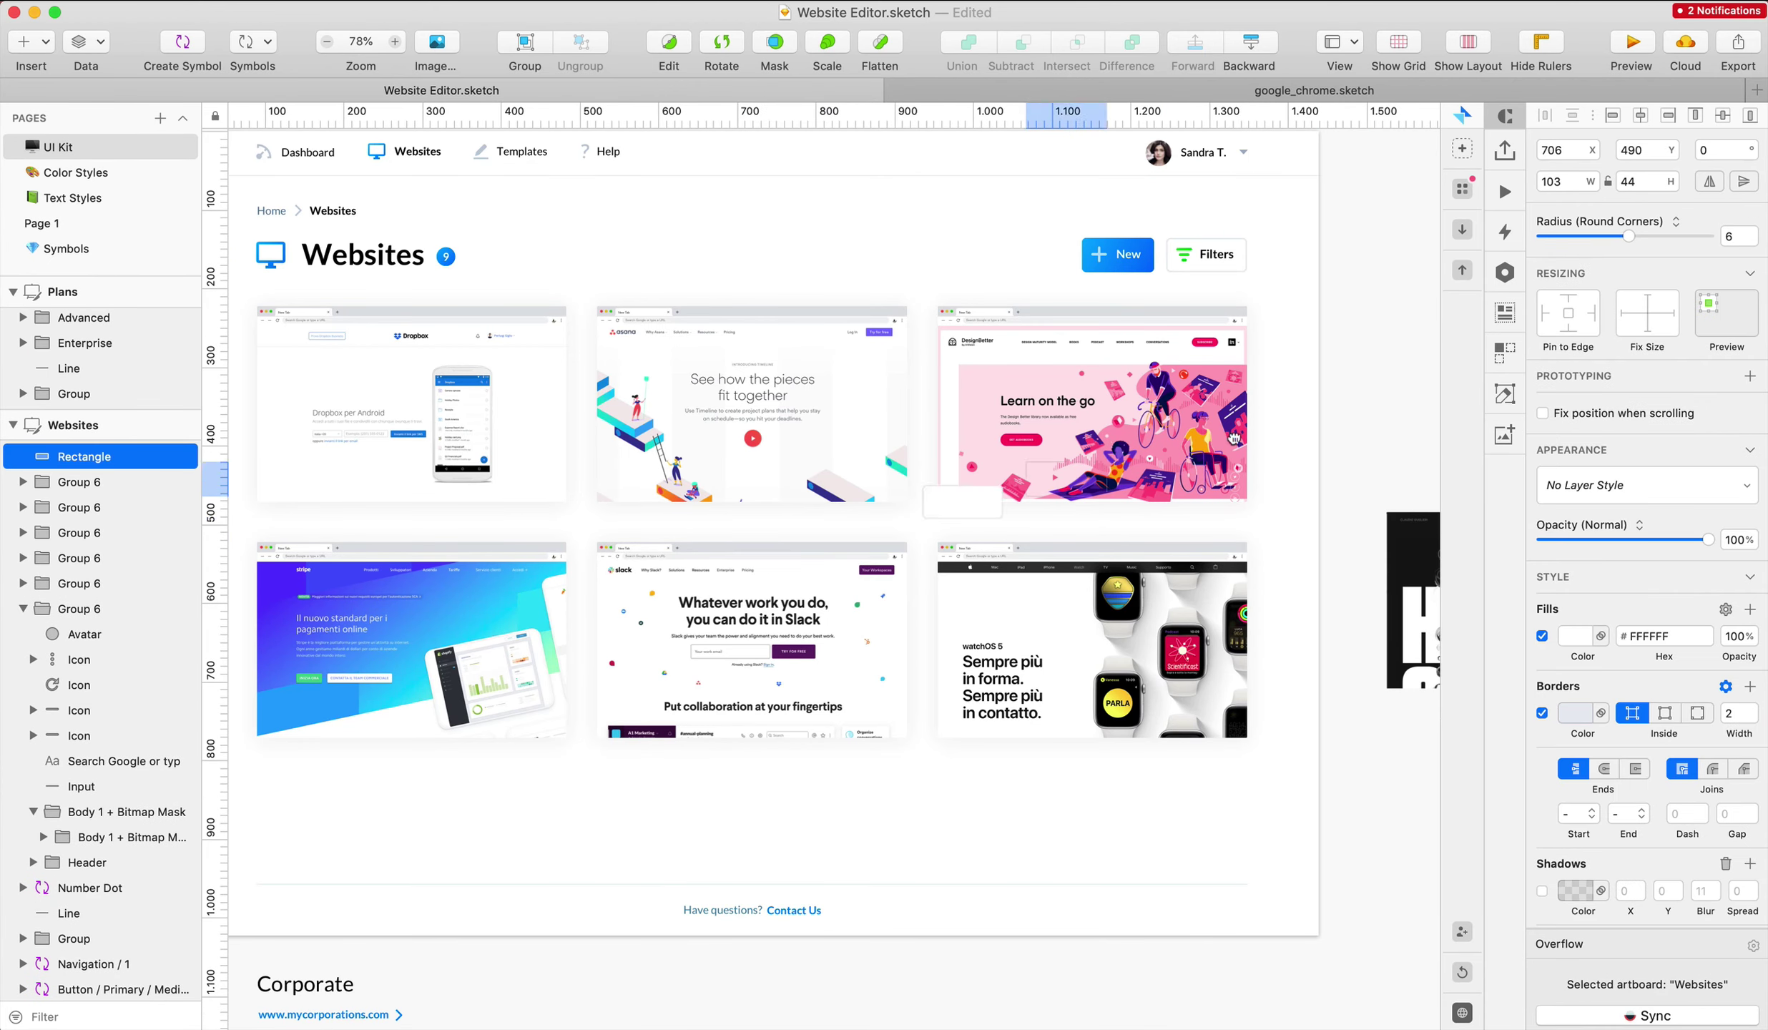
left_click_drag(1234, 438, 1264, 412)
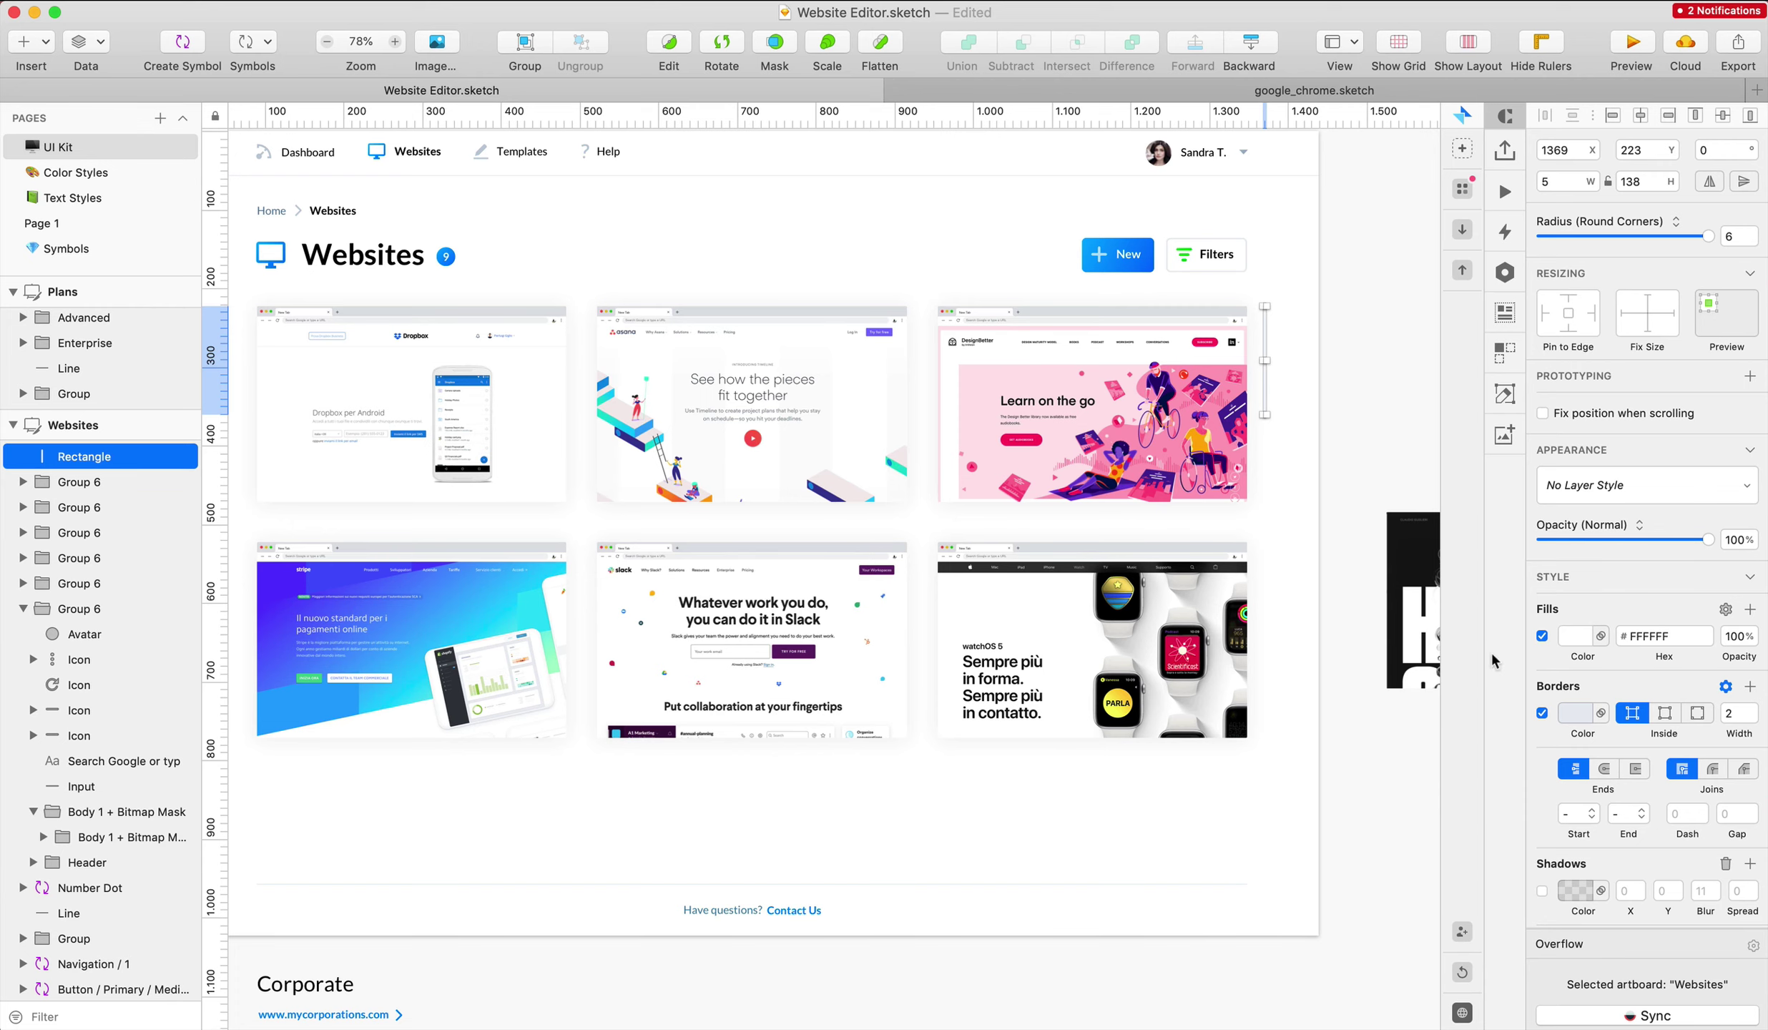
Fill the scrollbar with the grey-blue #A6B2C4 sampled from the profile dropdown arrow, disable its border, and deselect it
scroll(1406, 613, "up", 2)
left_click(1576, 635)
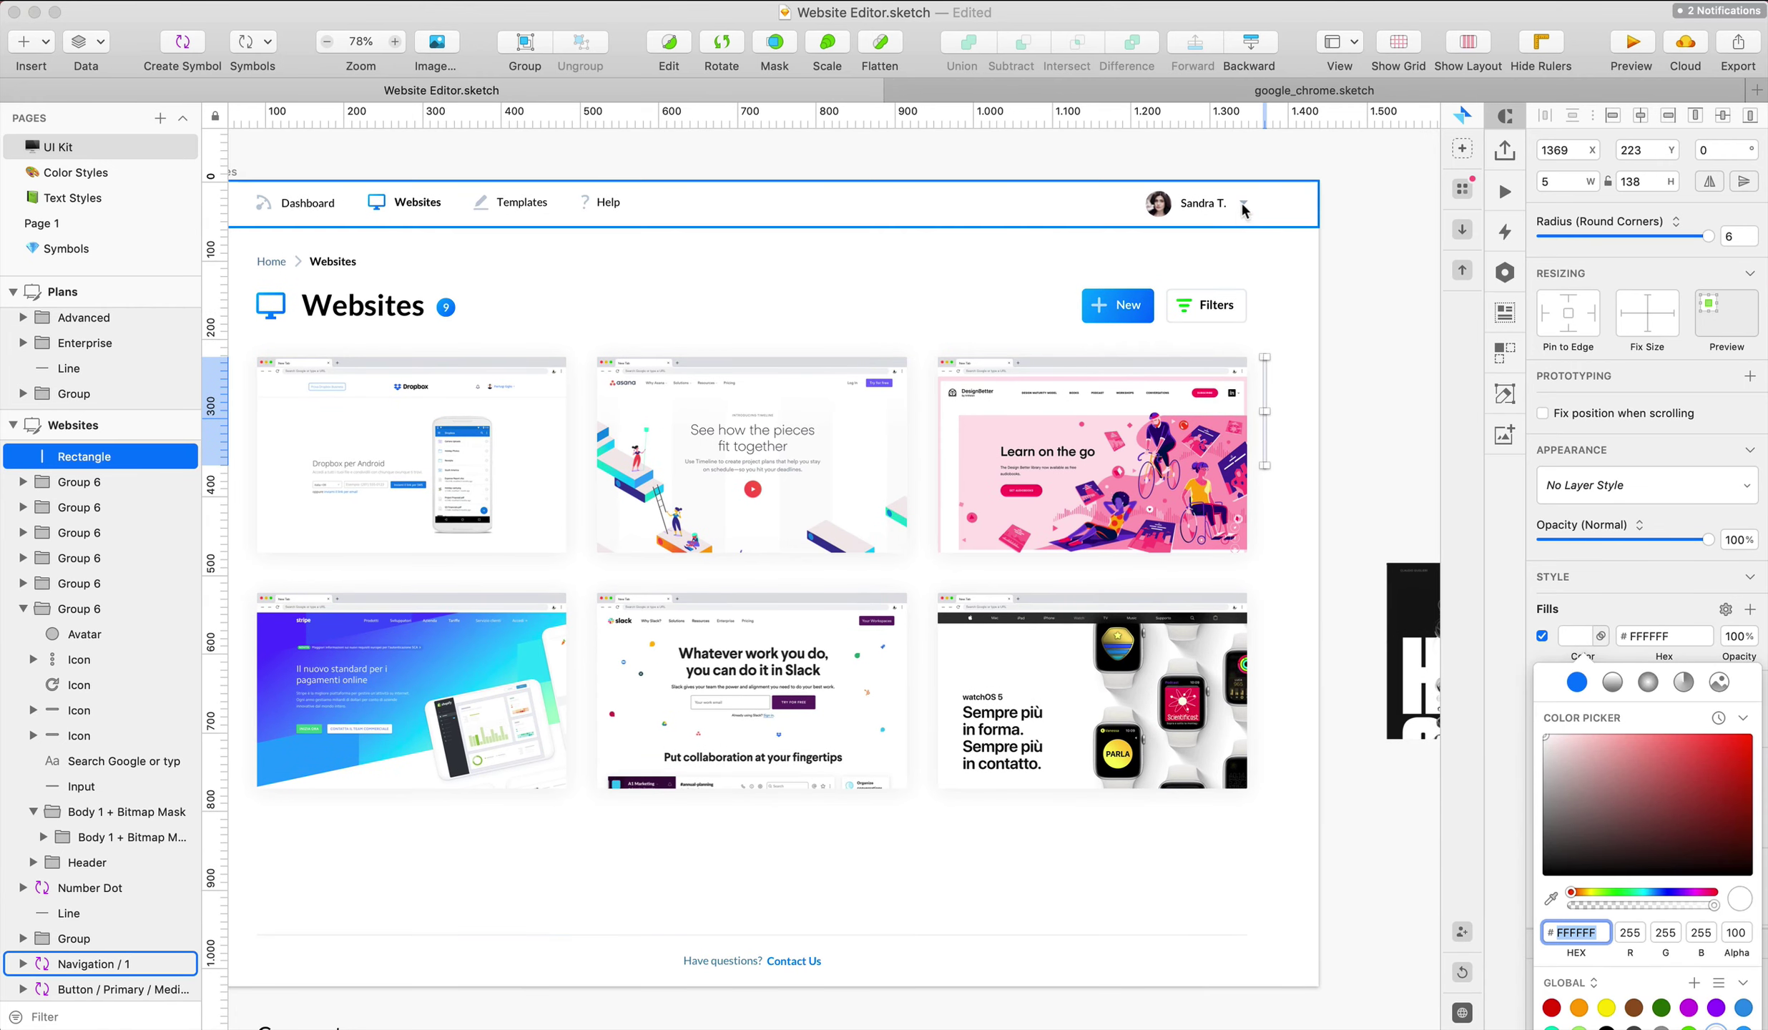
left_click(1551, 898)
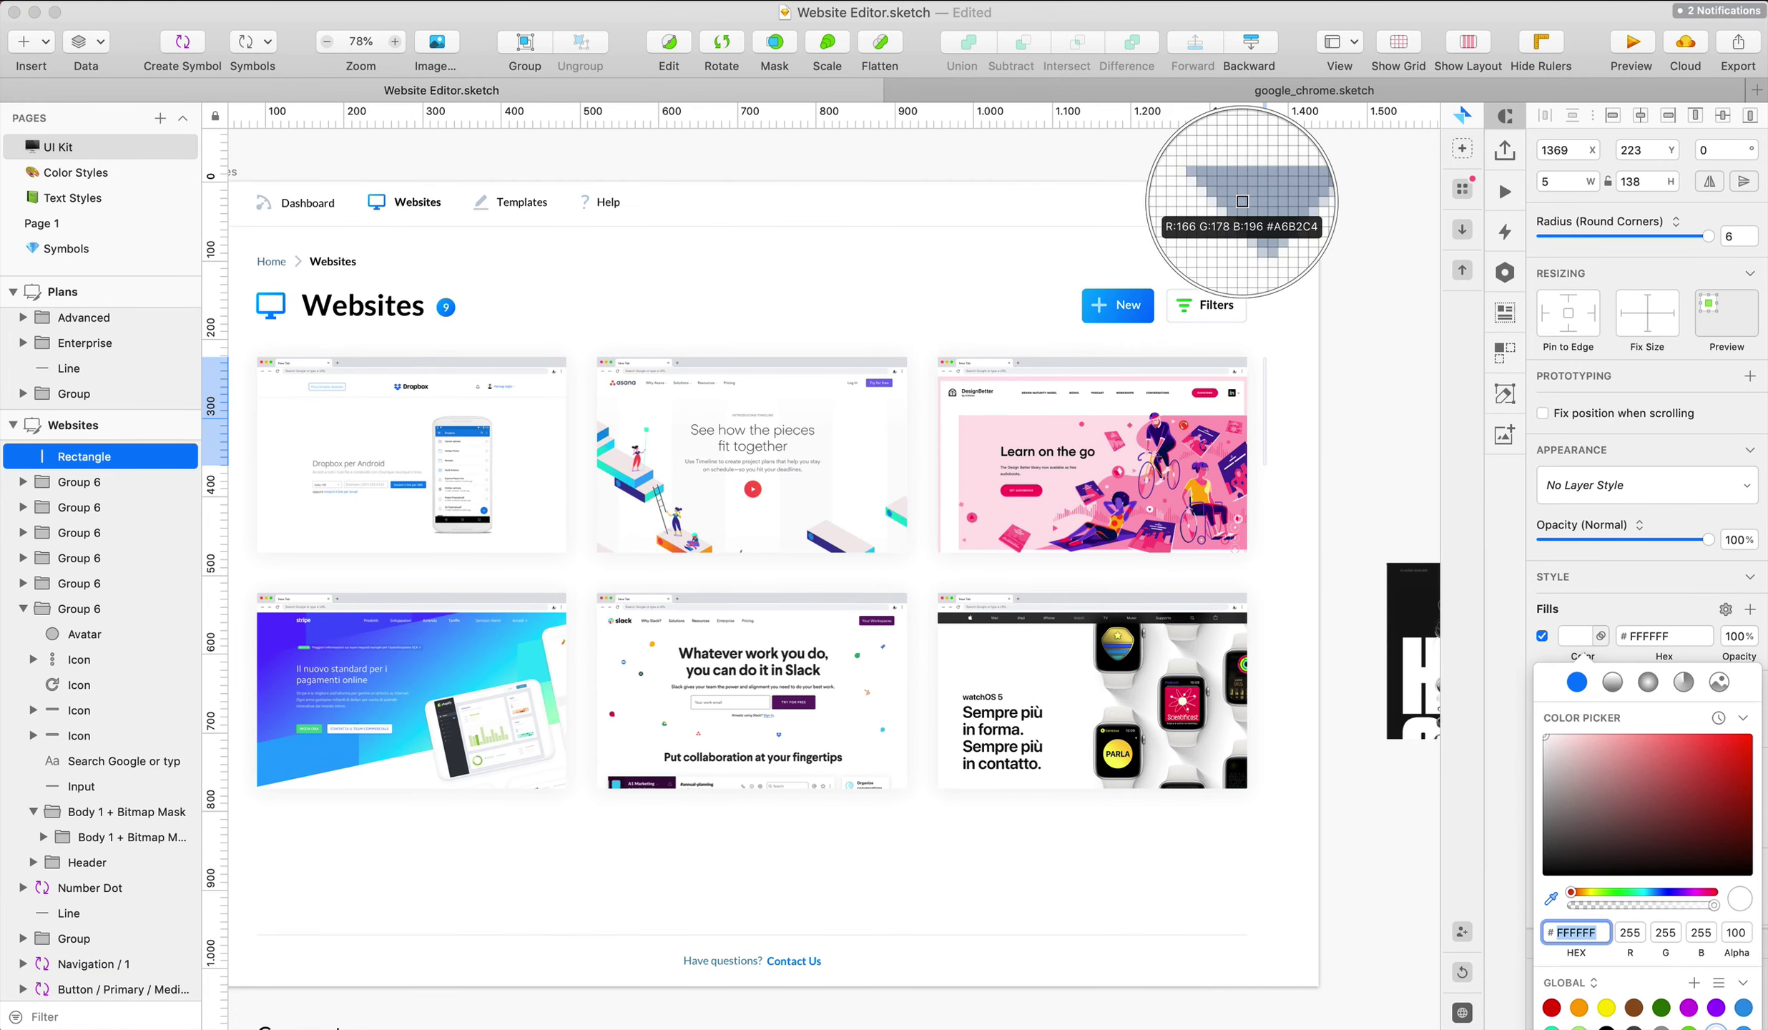
left_click(1243, 202)
left_click(1542, 658)
left_click(1291, 410)
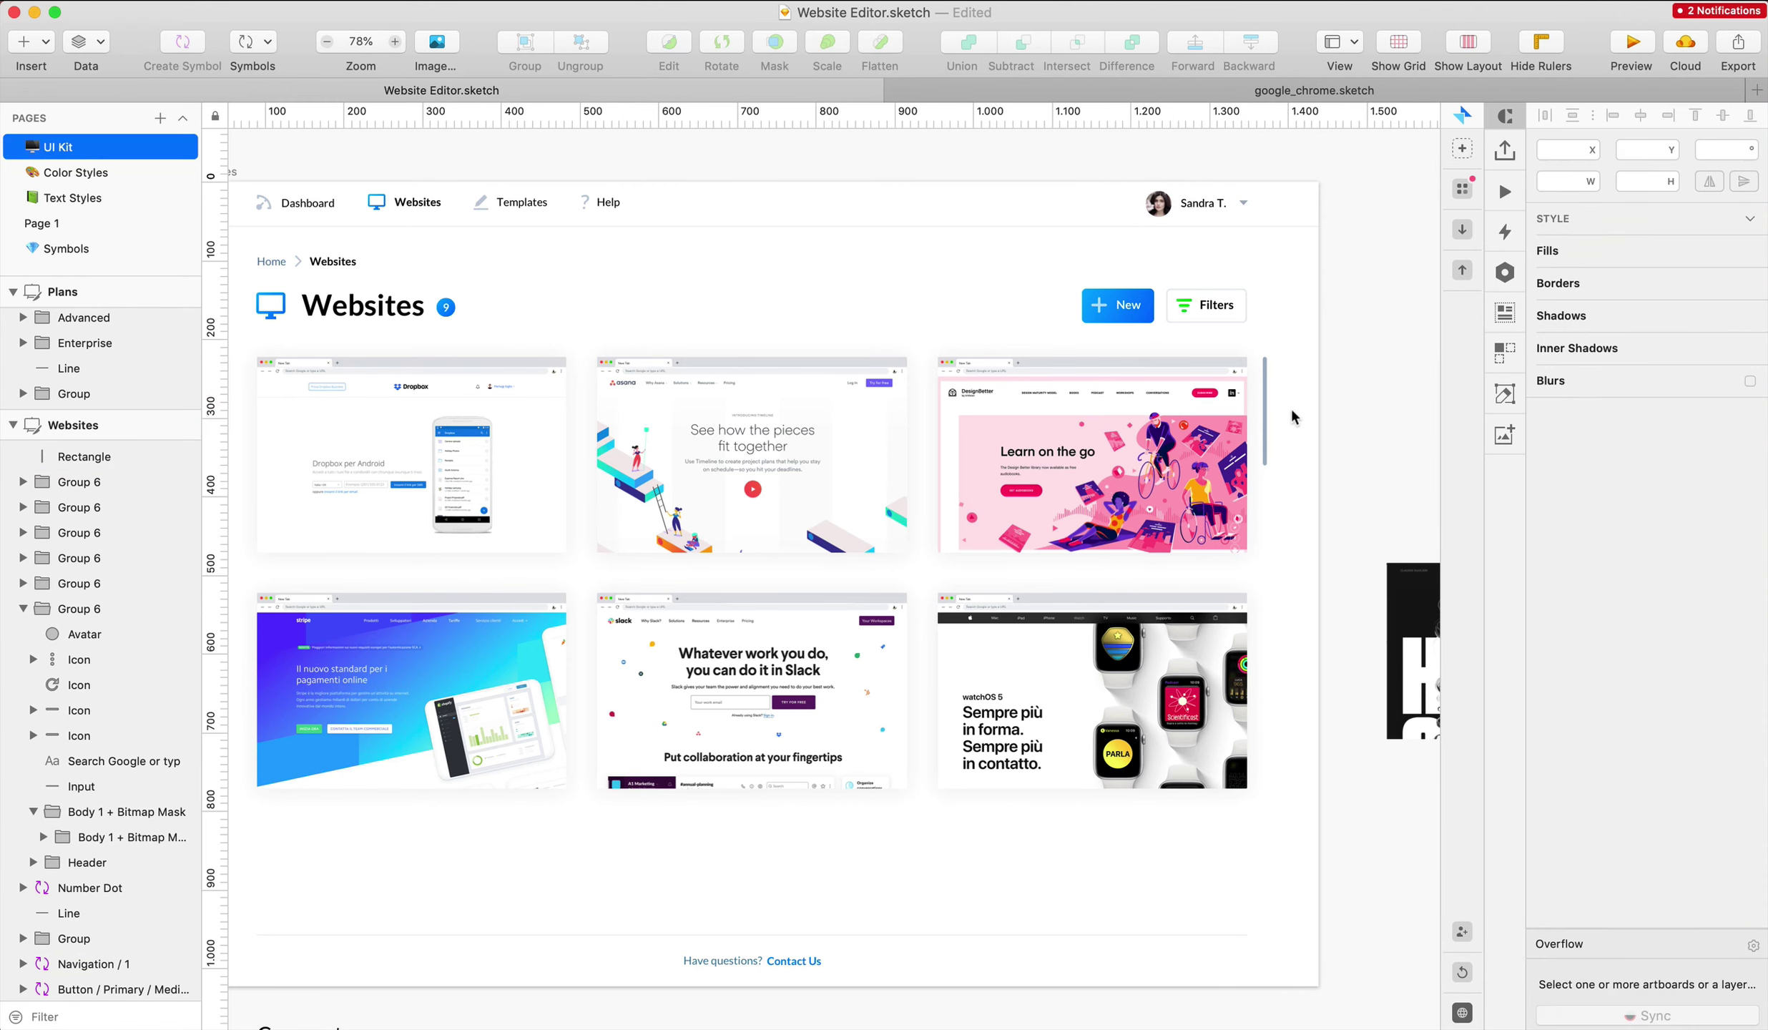
Move the scrollbar to X 1392, Y 221, set its height to 108, and deselect it
left_click(1263, 413)
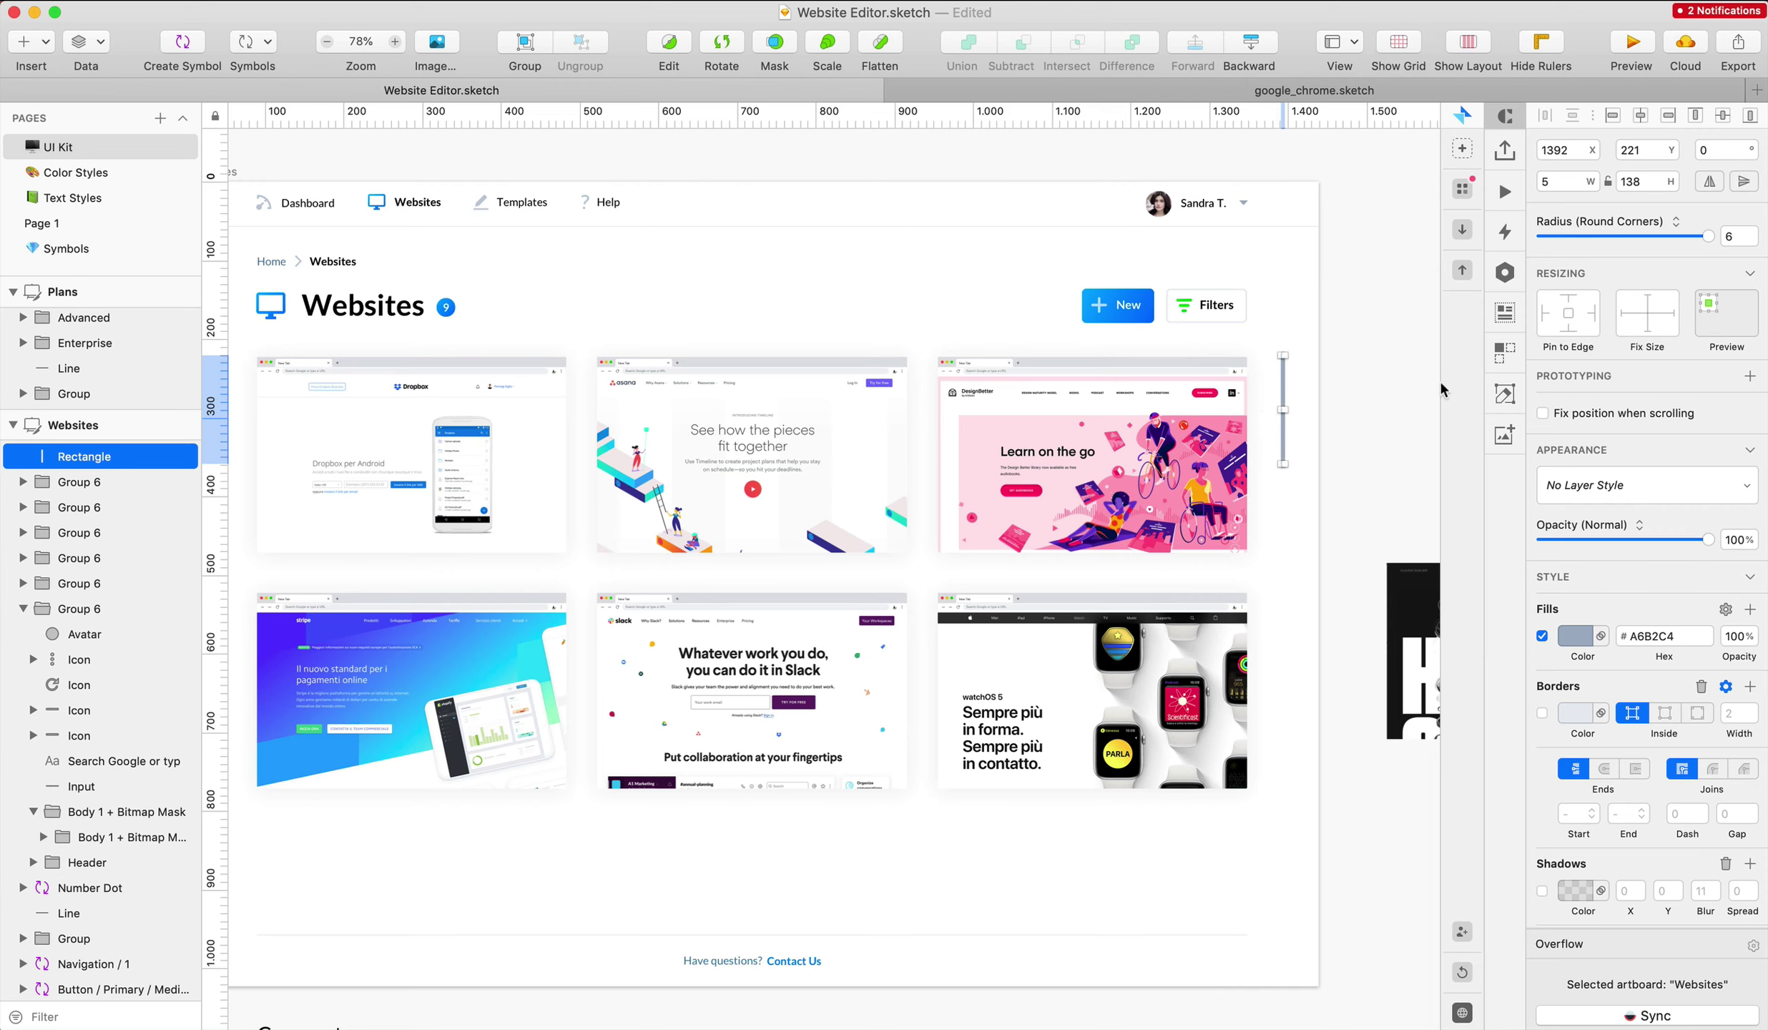
left_click(1341, 412)
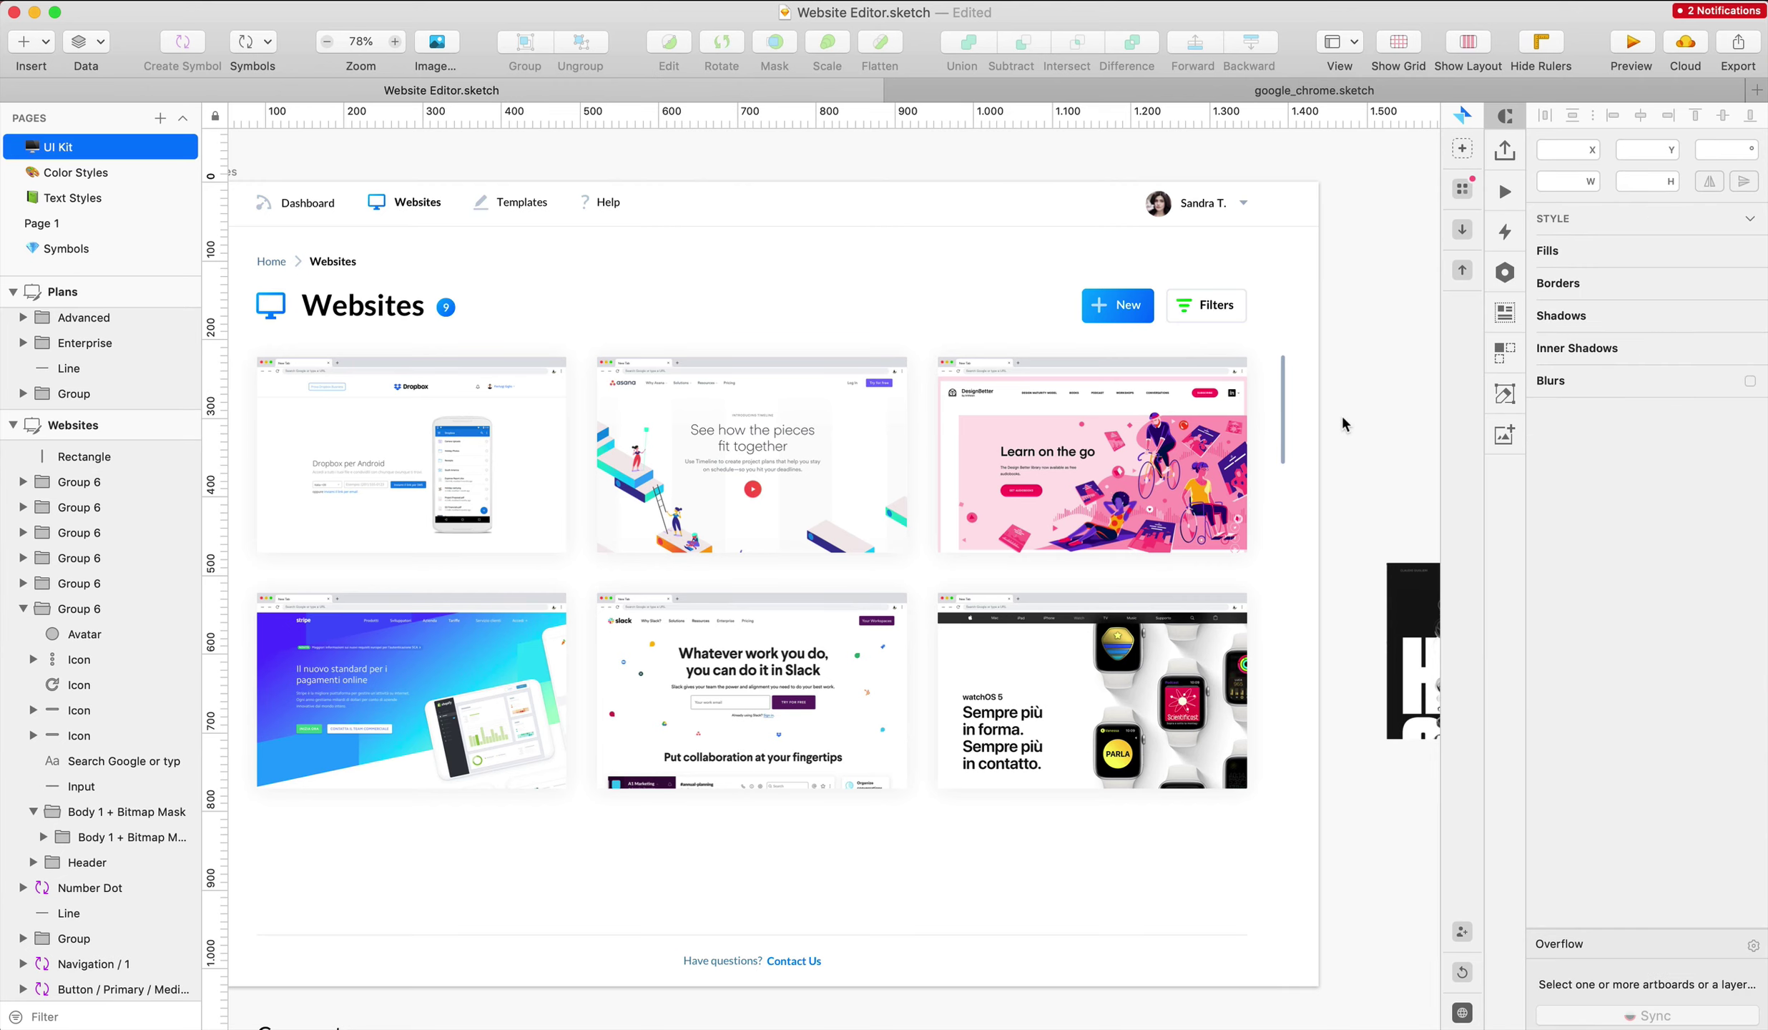
left_click(1282, 410)
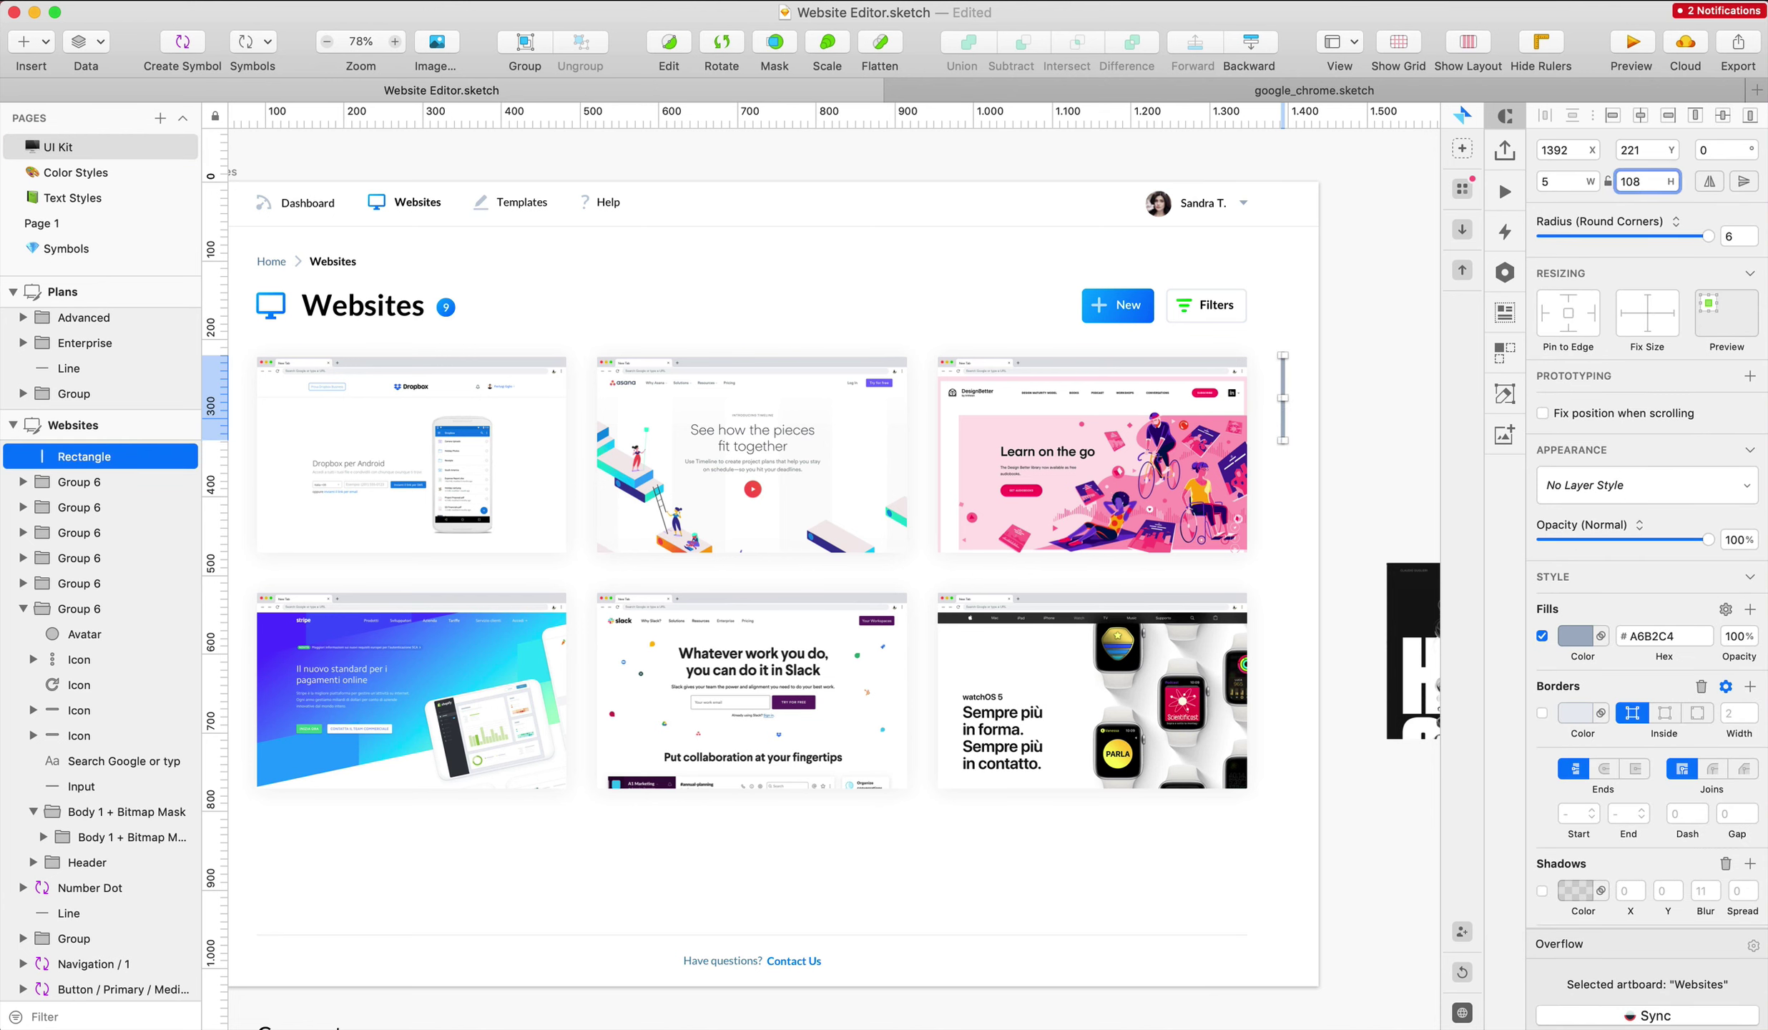
left_click(1373, 403)
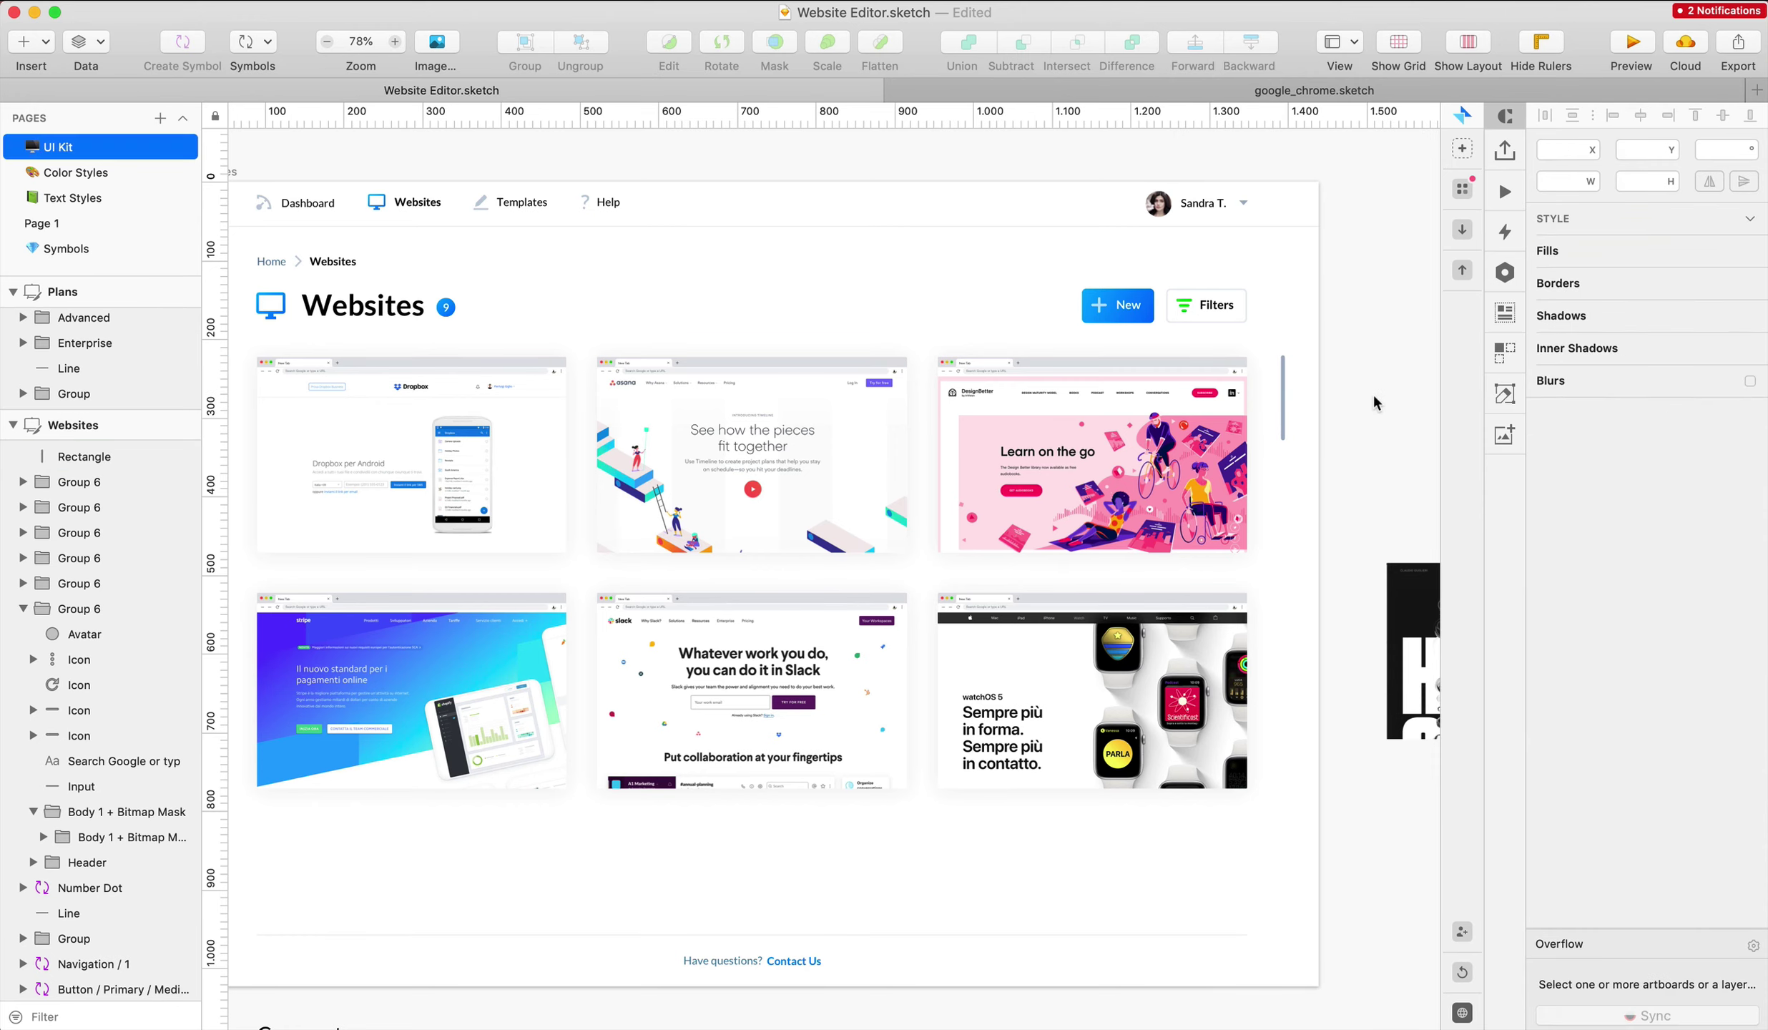
Examine the Websites artboard's mockup grid, scrollbar and footer for overall balance
scroll(1375, 402, "down", 2)
scroll(1373, 403, "up", 3)
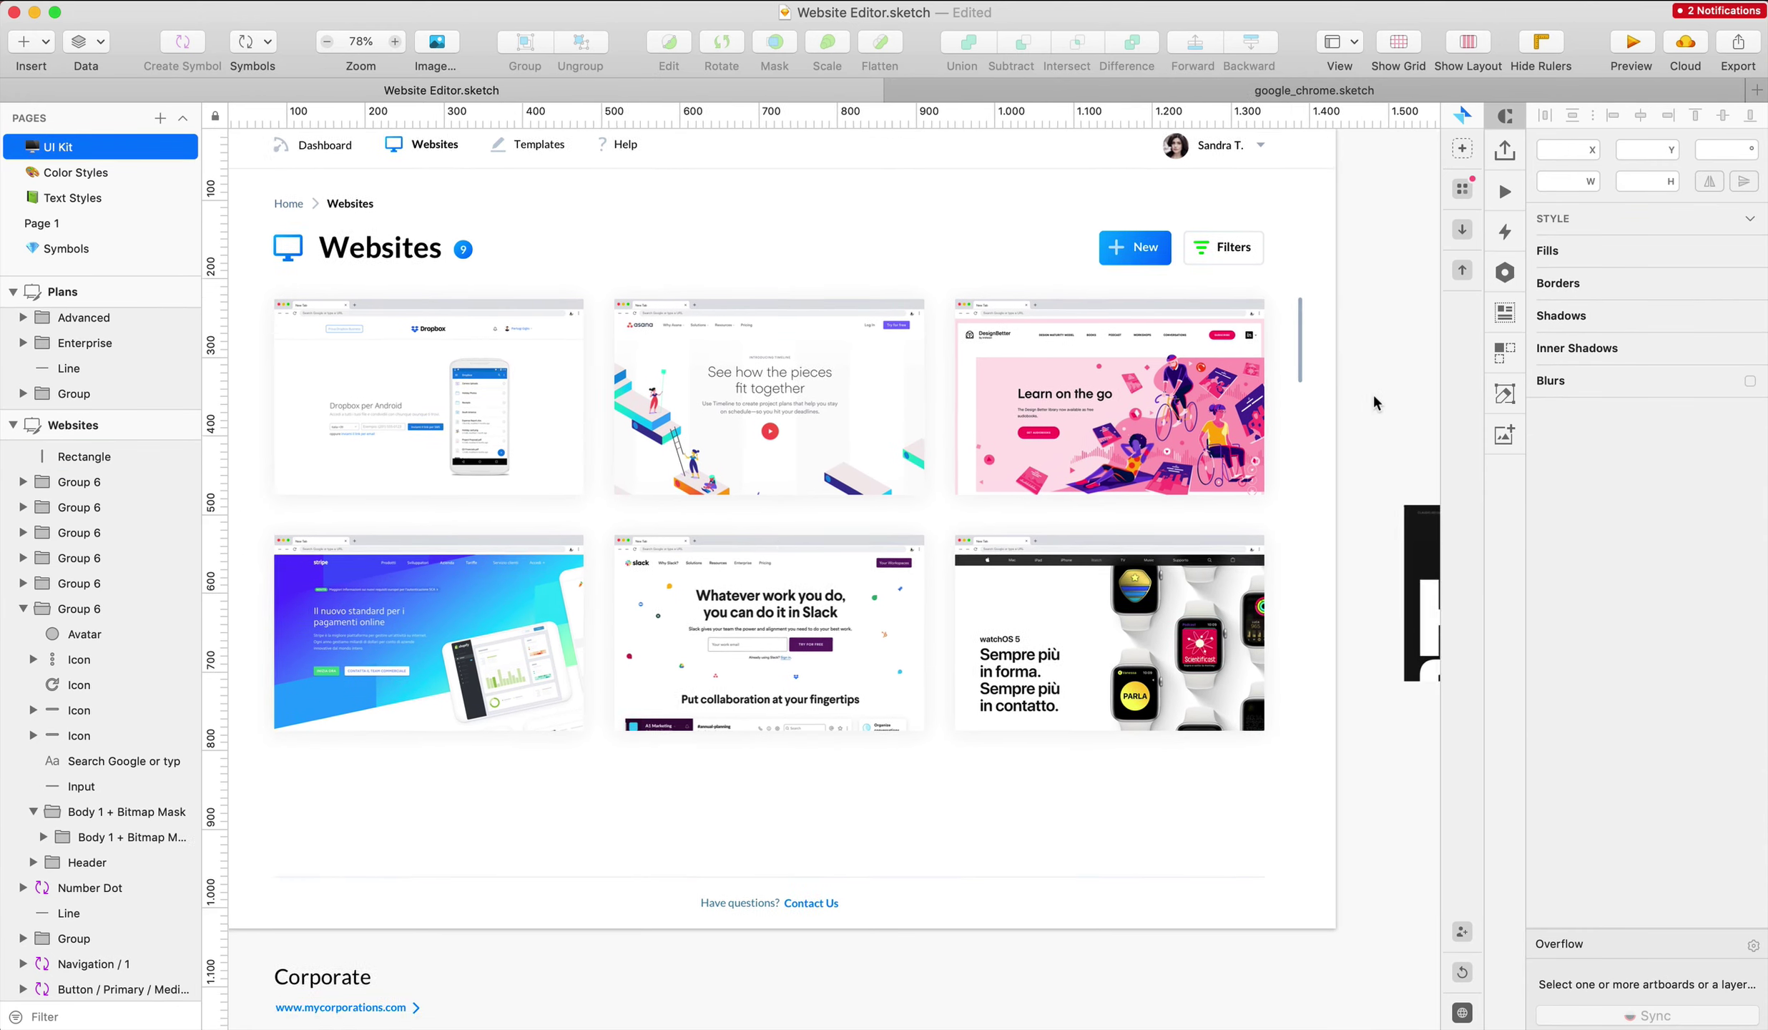
scroll(1373, 402, "right", 3)
scroll(1374, 396, "down", 2)
scroll(1373, 396, "right", 2)
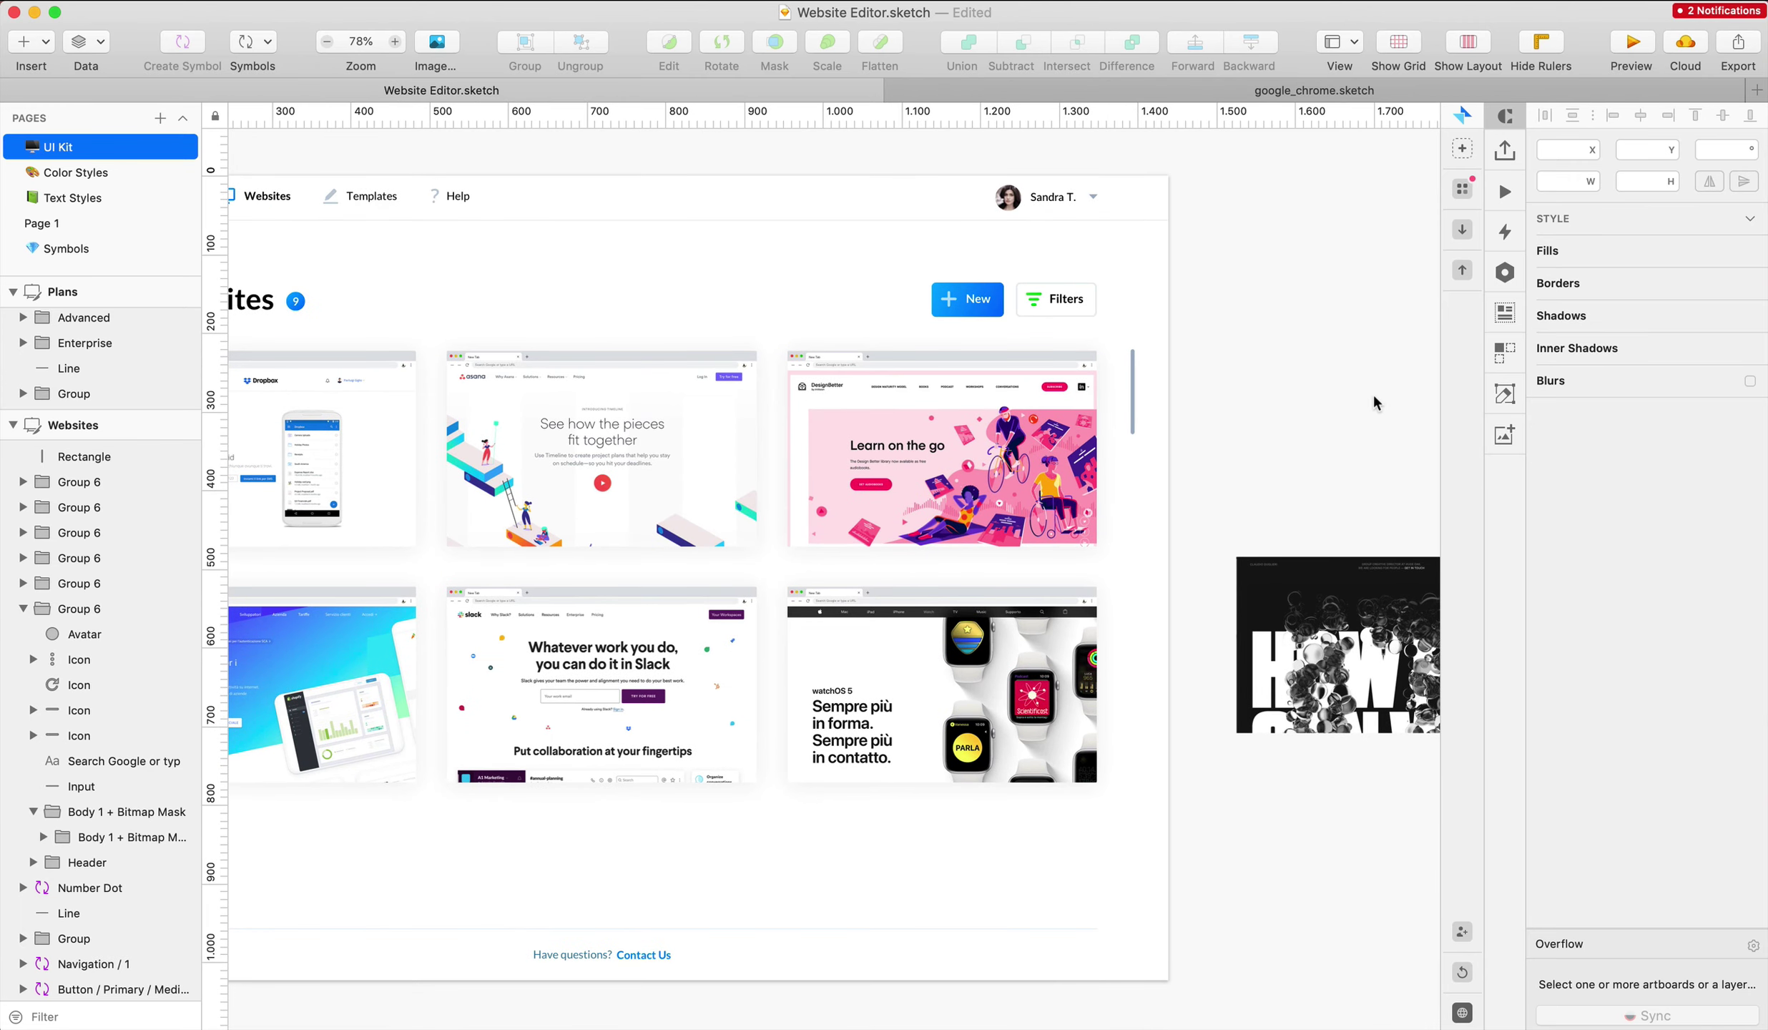
scroll(1374, 402, "left", 5)
scroll(1374, 402, "up", 1)
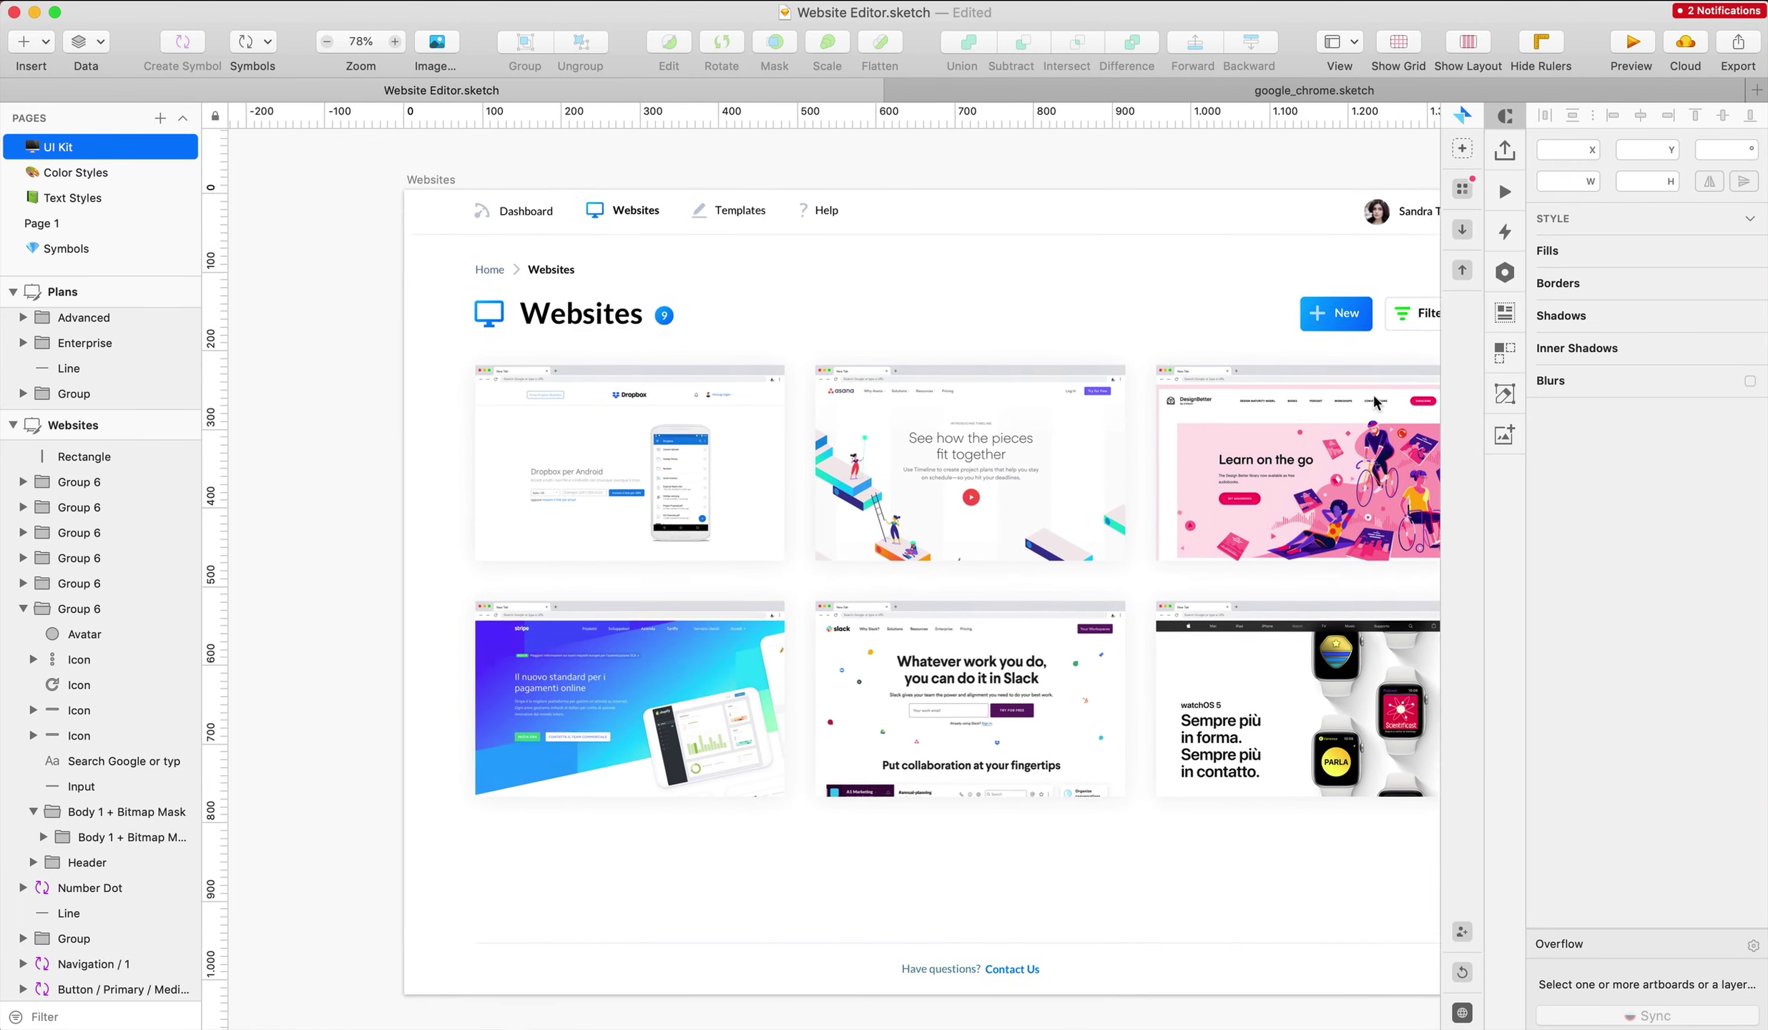
scroll(1373, 403, "right", 5)
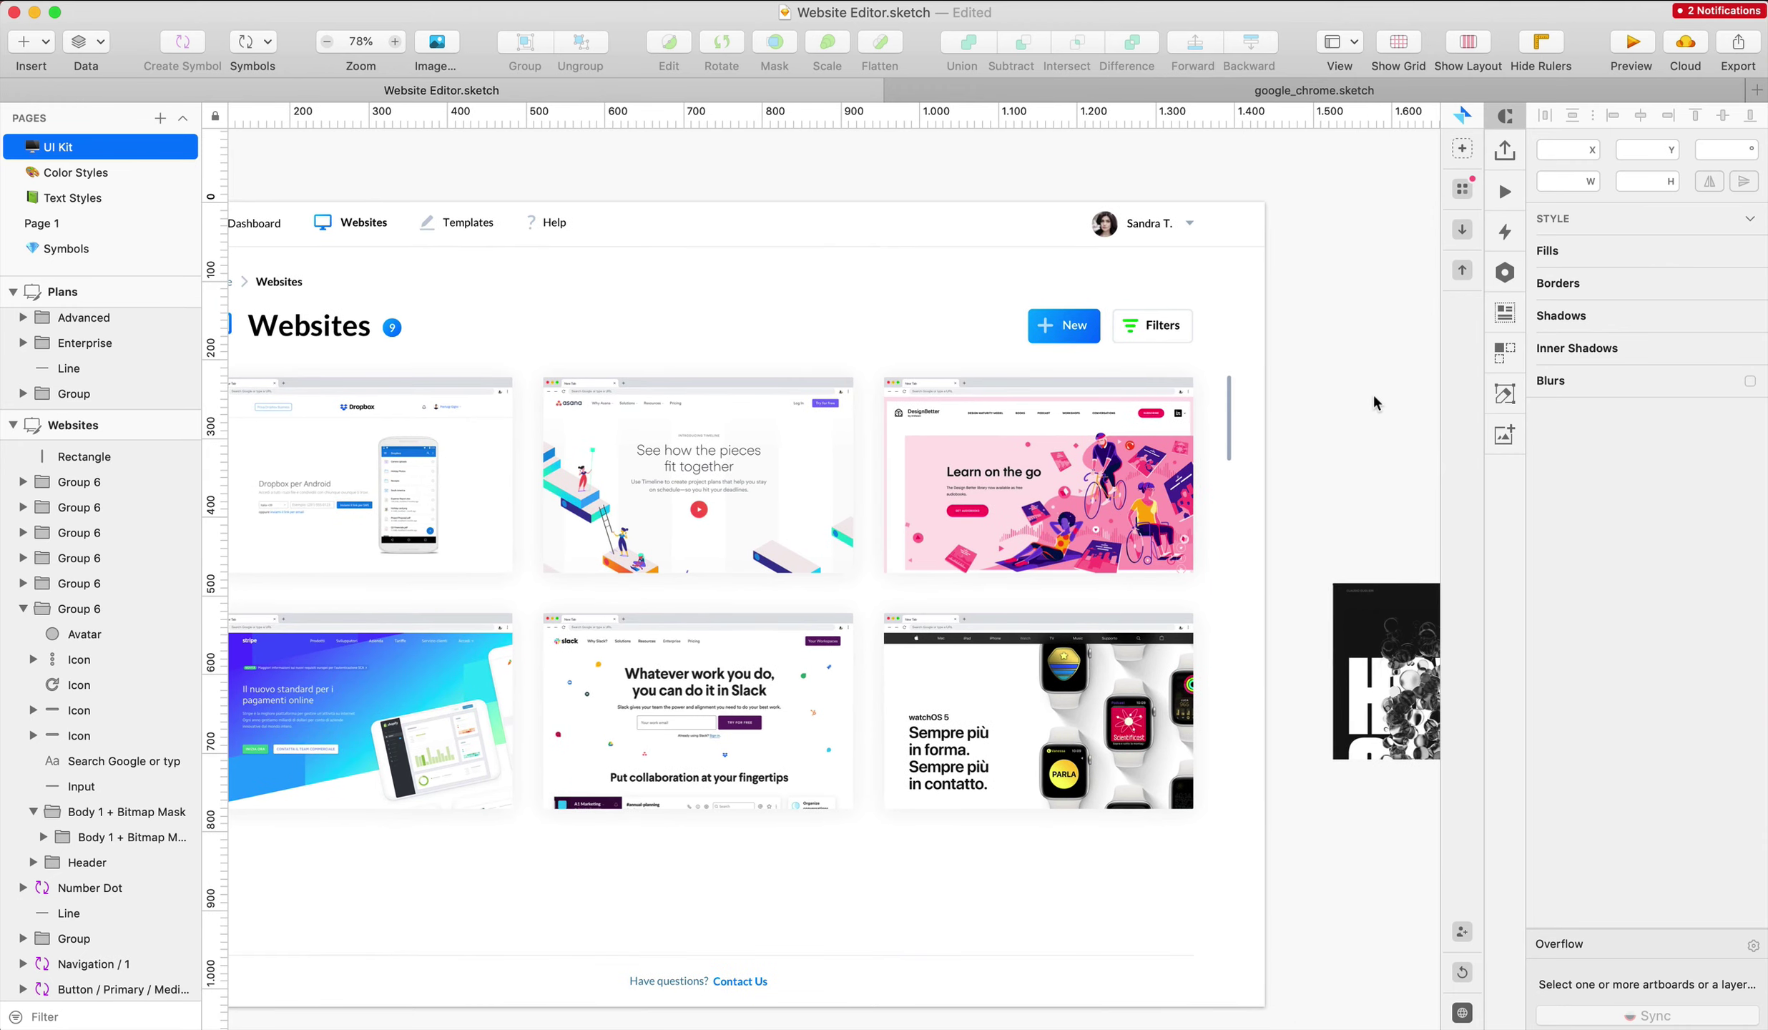
Try to place a copy of the three lower mockups beneath the Websites artboard
scroll(1374, 396, "left", 2)
left_click(434, 651)
left_click(779, 691, "shift")
left_click(1145, 719, "shift")
scroll(1145, 719, "down", 1)
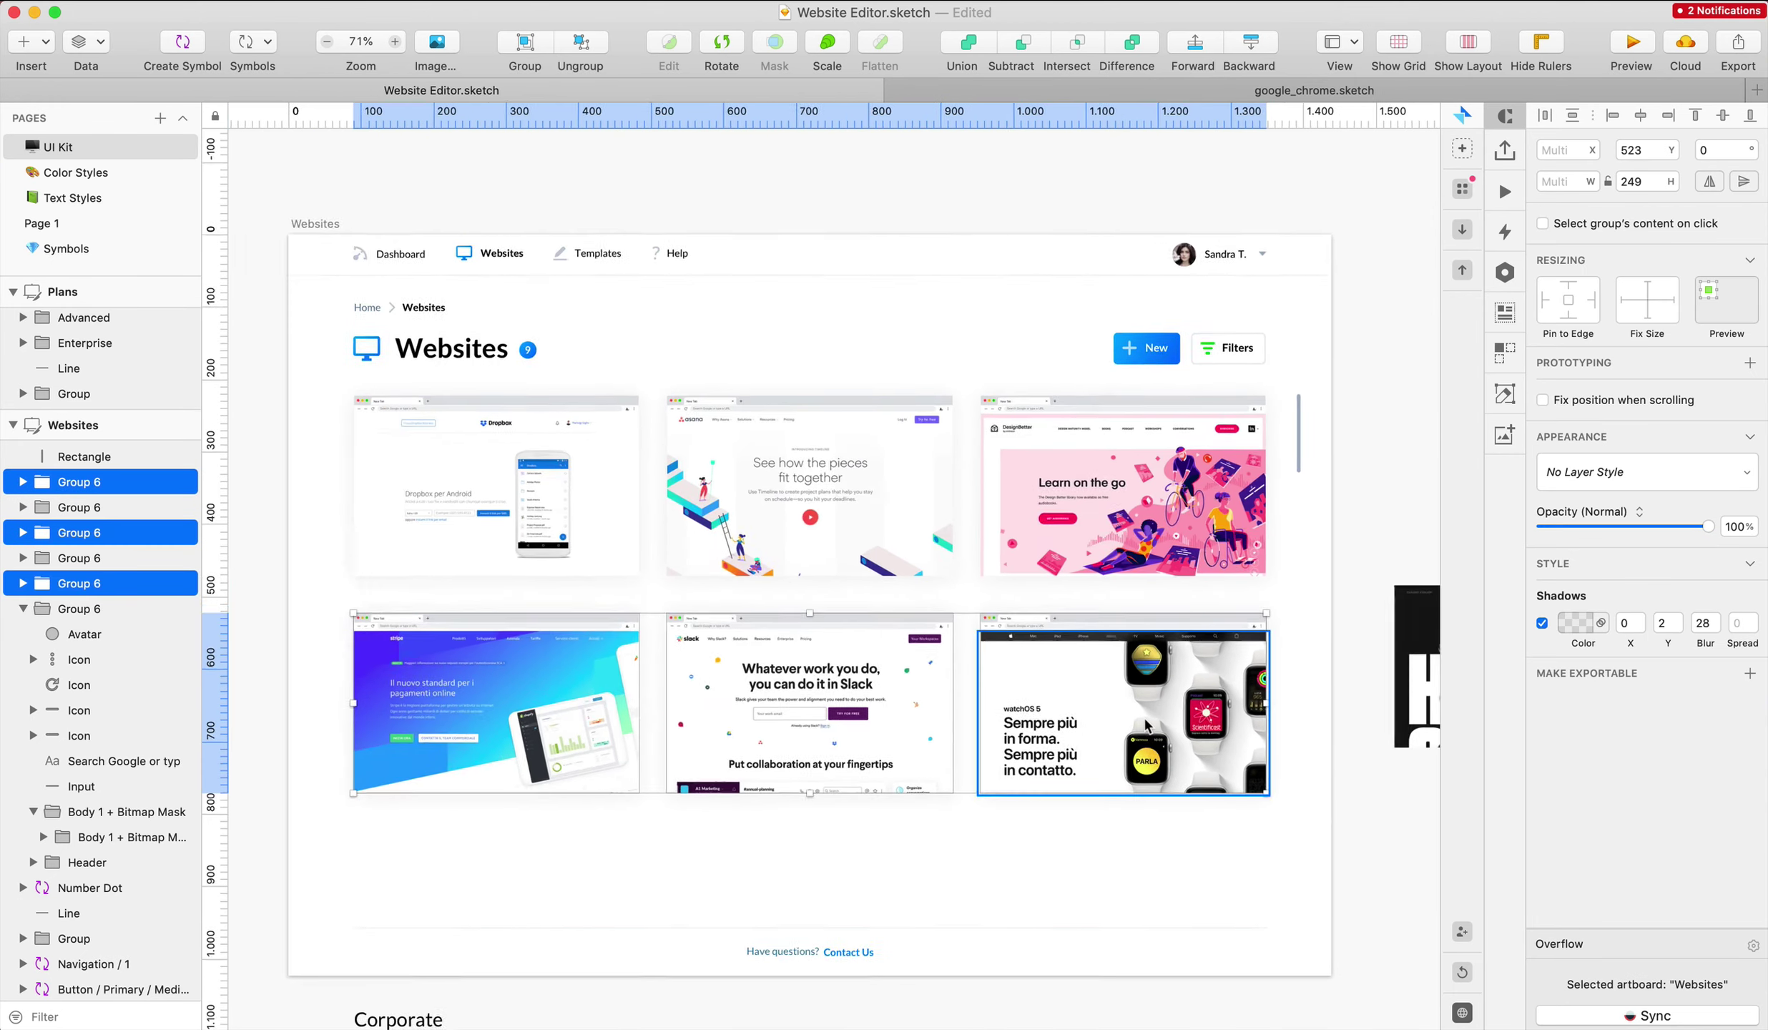
scroll(1144, 718, "down", 4)
scroll(1144, 719, "left", 2)
left_click_drag(919, 426, 864, 900)
key("BackSpace")
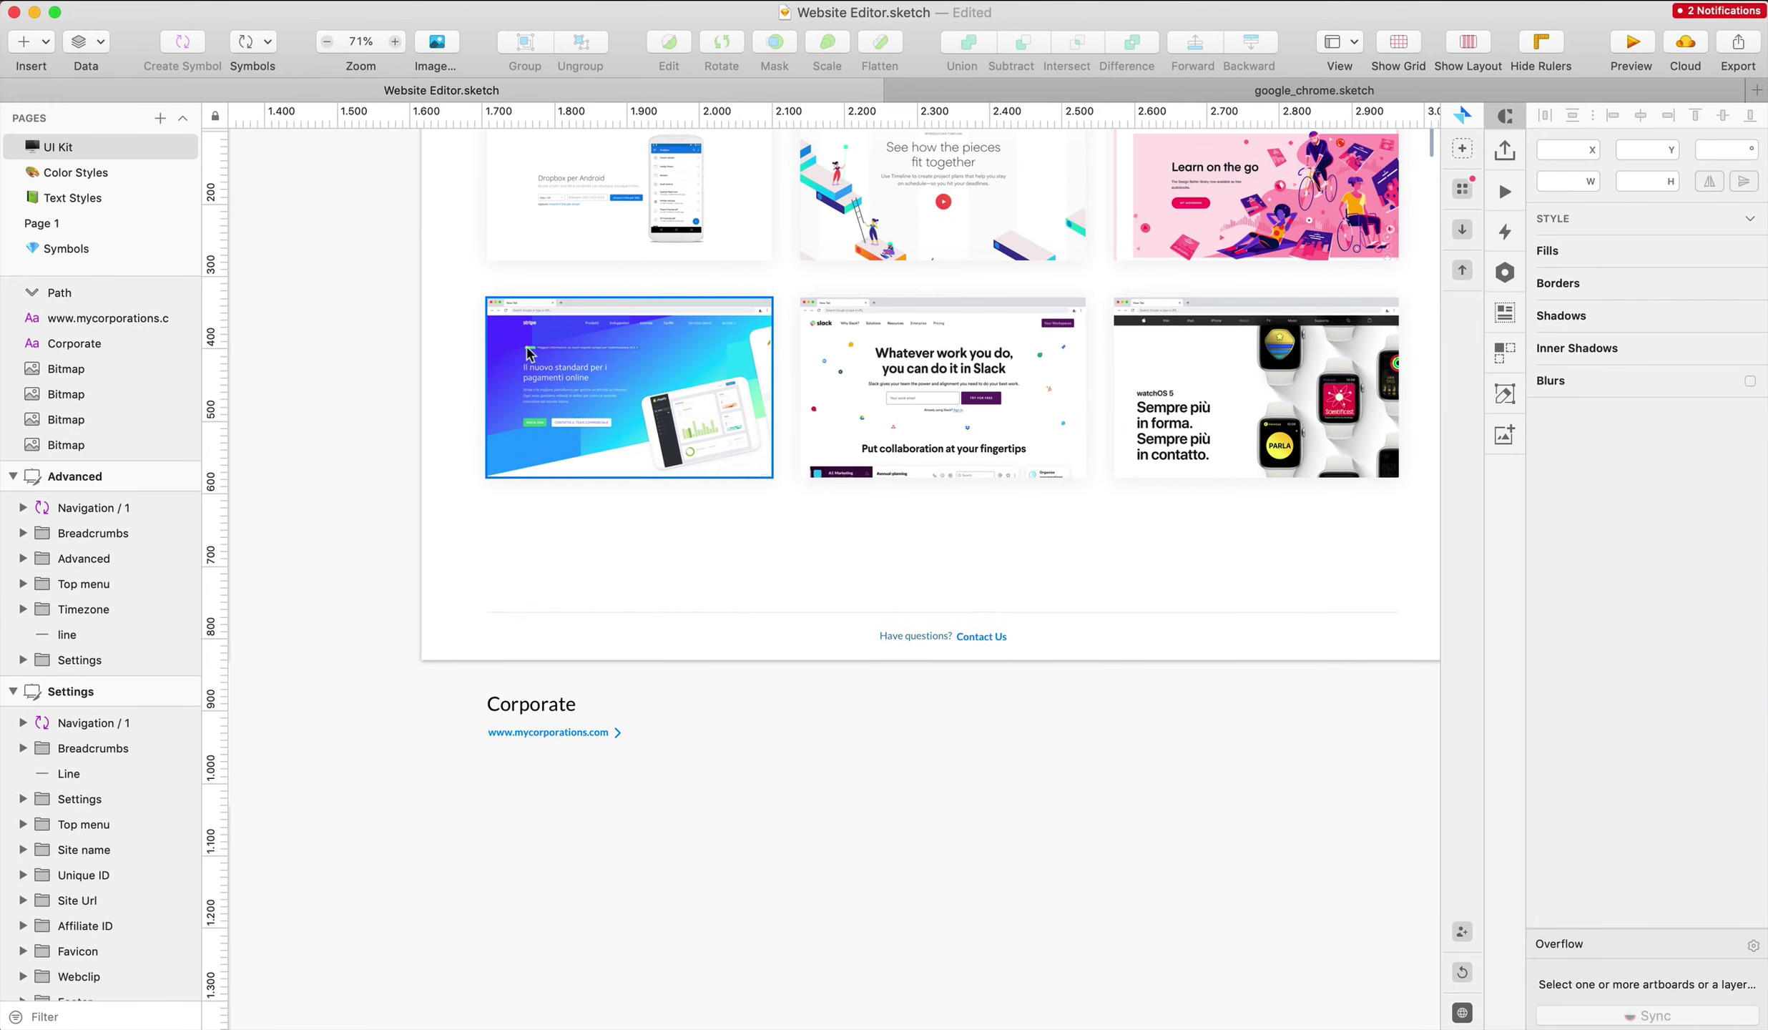
Duplicate the lower row of mockups below the Websites artboard and delete the stray Corporate title and link there
left_click_drag(410, 447, 1288, 315)
left_click_drag(897, 324, 893, 860)
left_click_drag(462, 701, 817, 789)
key("Delete")
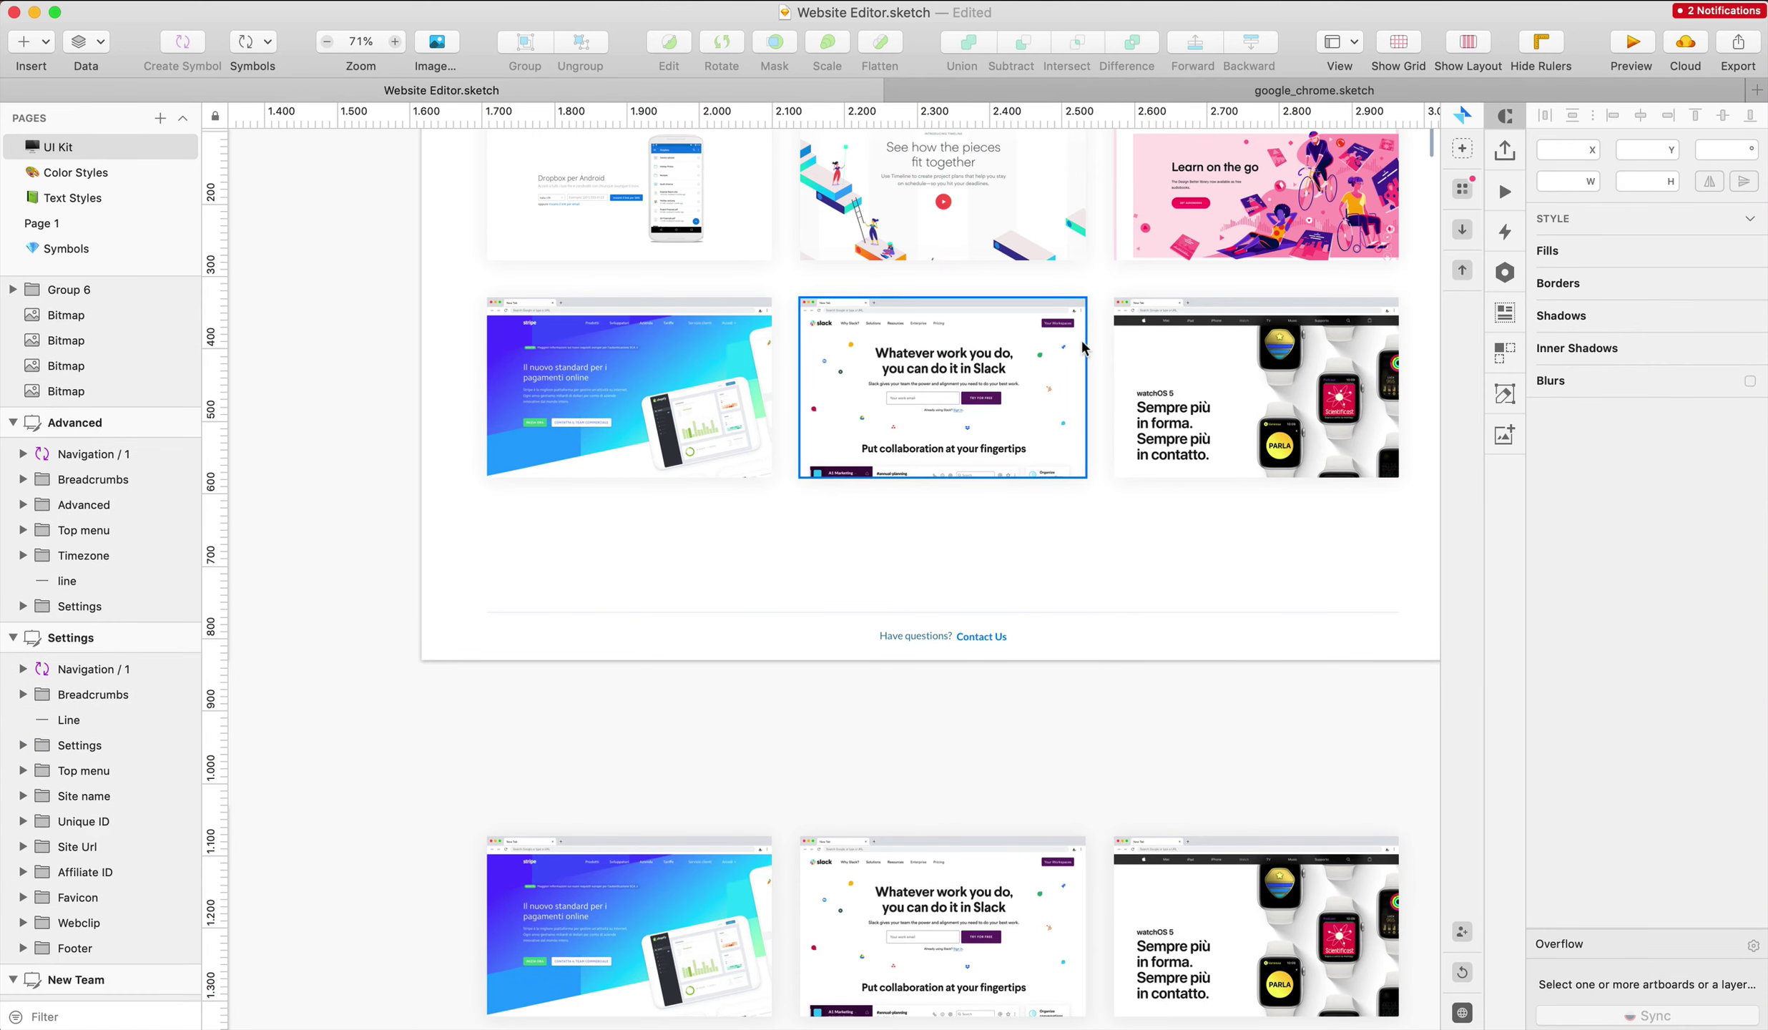
Replace the watchOS bitmap inside the duplicated third mockup with a copy of the Vimeo screenshot
scroll(1001, 429, "up", 3)
scroll(1002, 429, "right", 15)
left_click(934, 350)
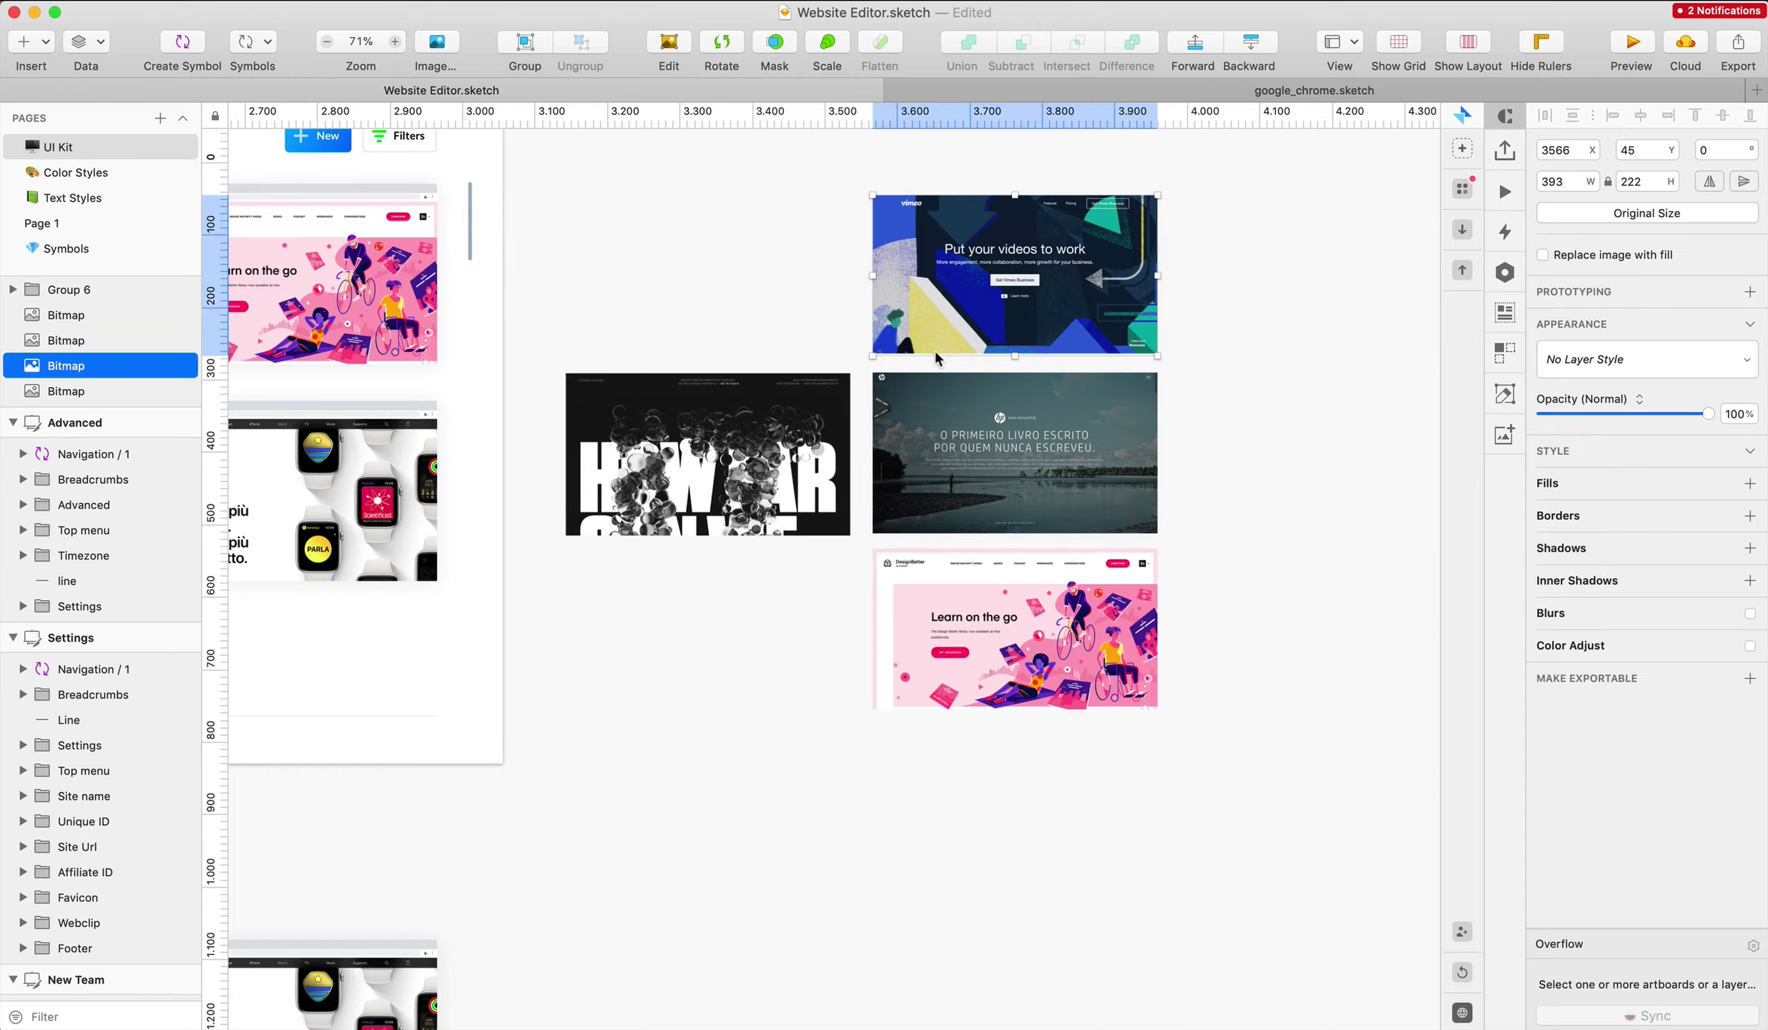
scroll(934, 356, "down", 6)
scroll(934, 355, "left", 7)
scroll(600, 607, "down", 3)
scroll(591, 600, "up", 8)
left_click(1116, 582, "super")
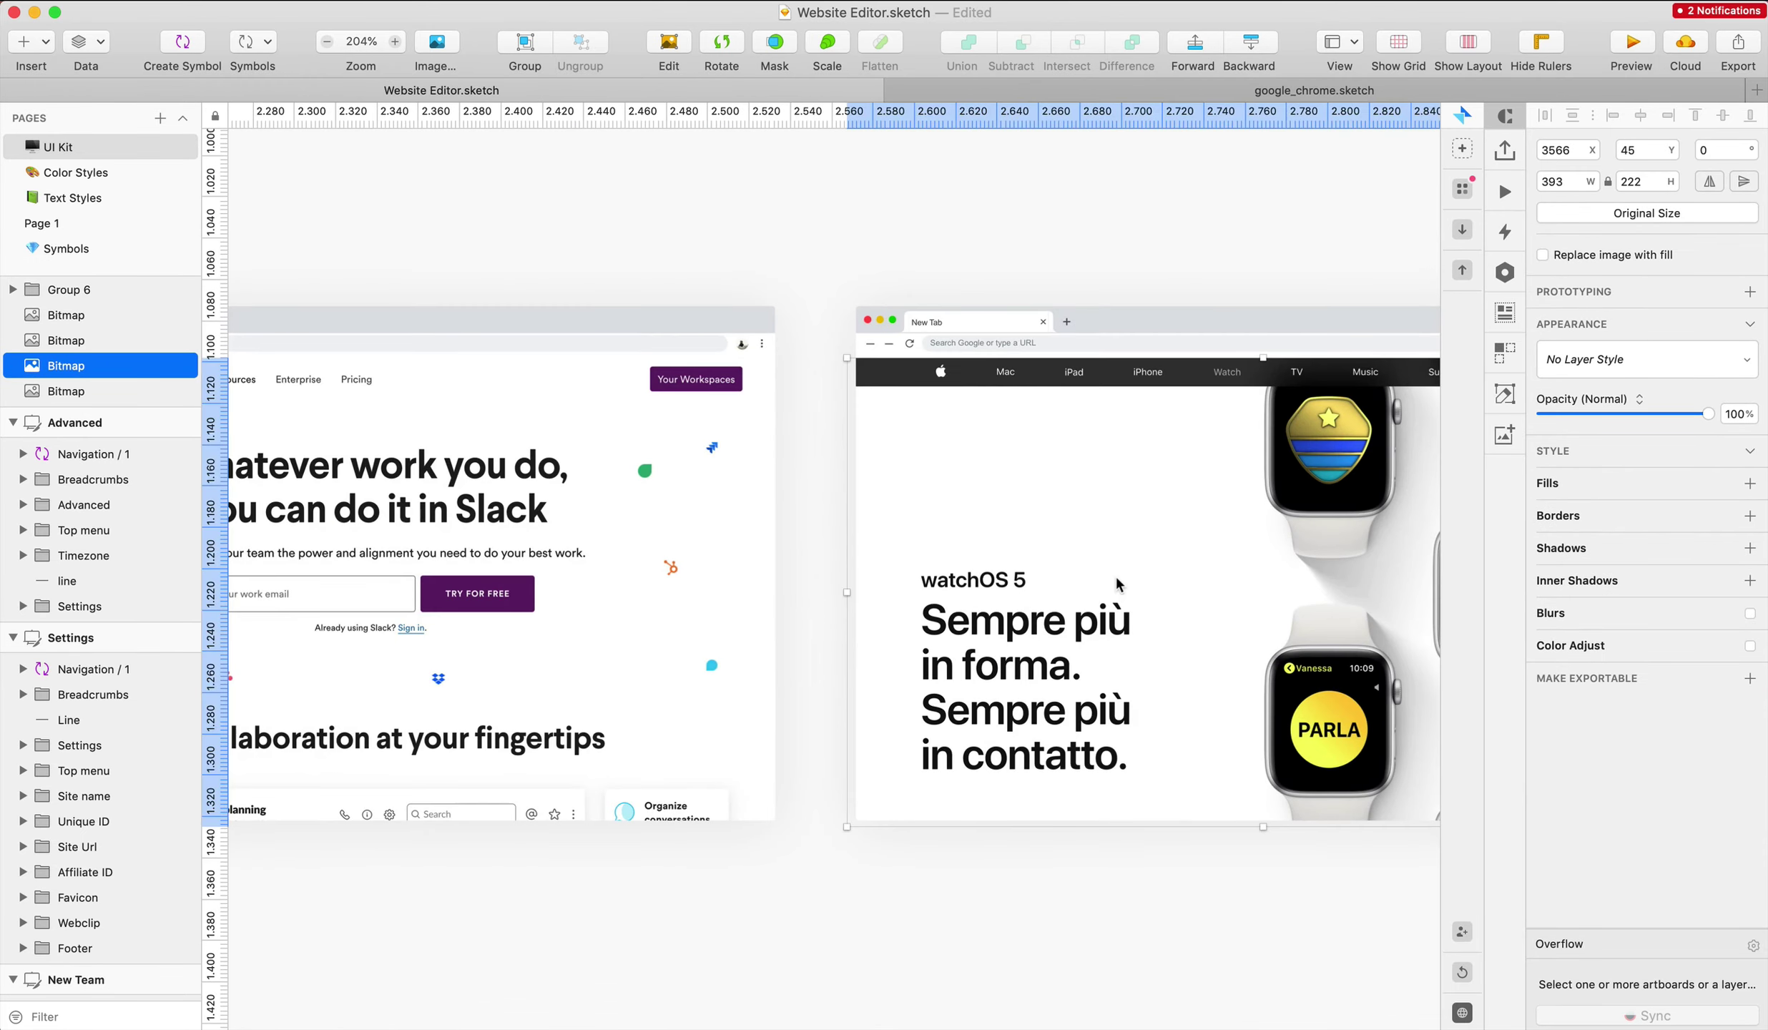
scroll(1117, 578, "right", 4)
key("Delete")
key("super+v")
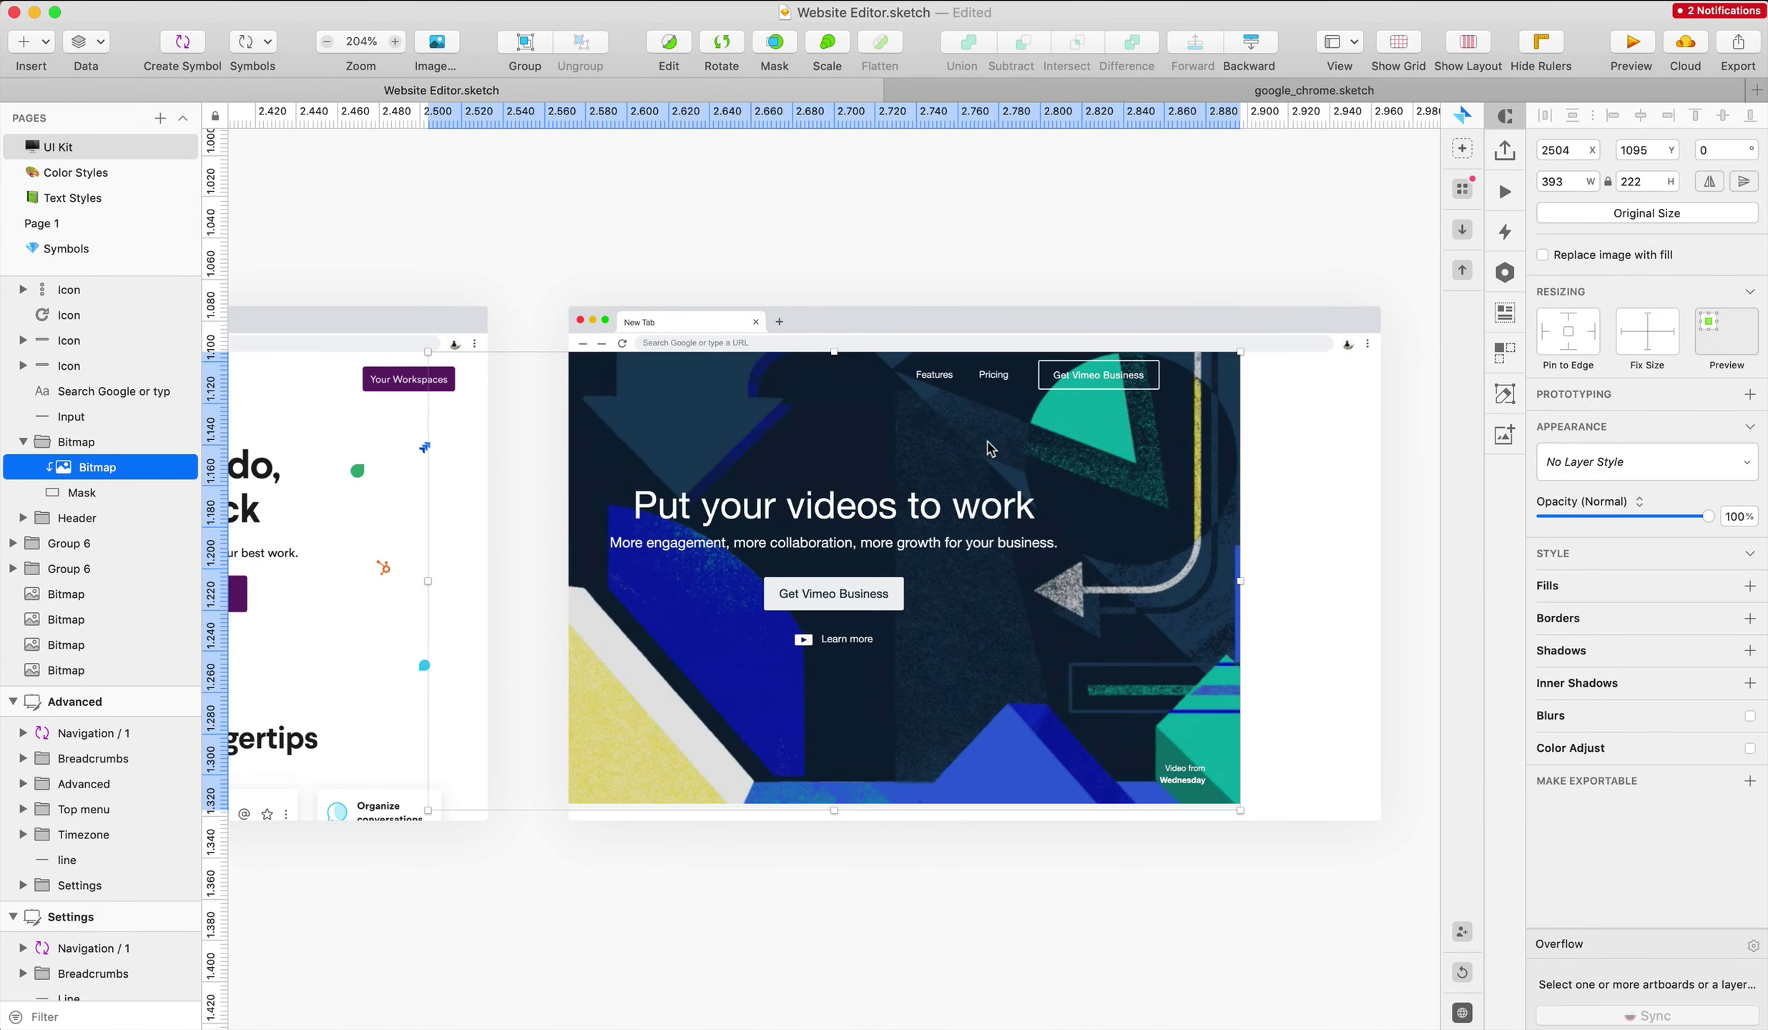
Align the Vimeo screenshot under the browser header at Y 1098, scale it proportionally to 403.62 × 228, and deselect it
left_click_drag(990, 448, 1137, 481)
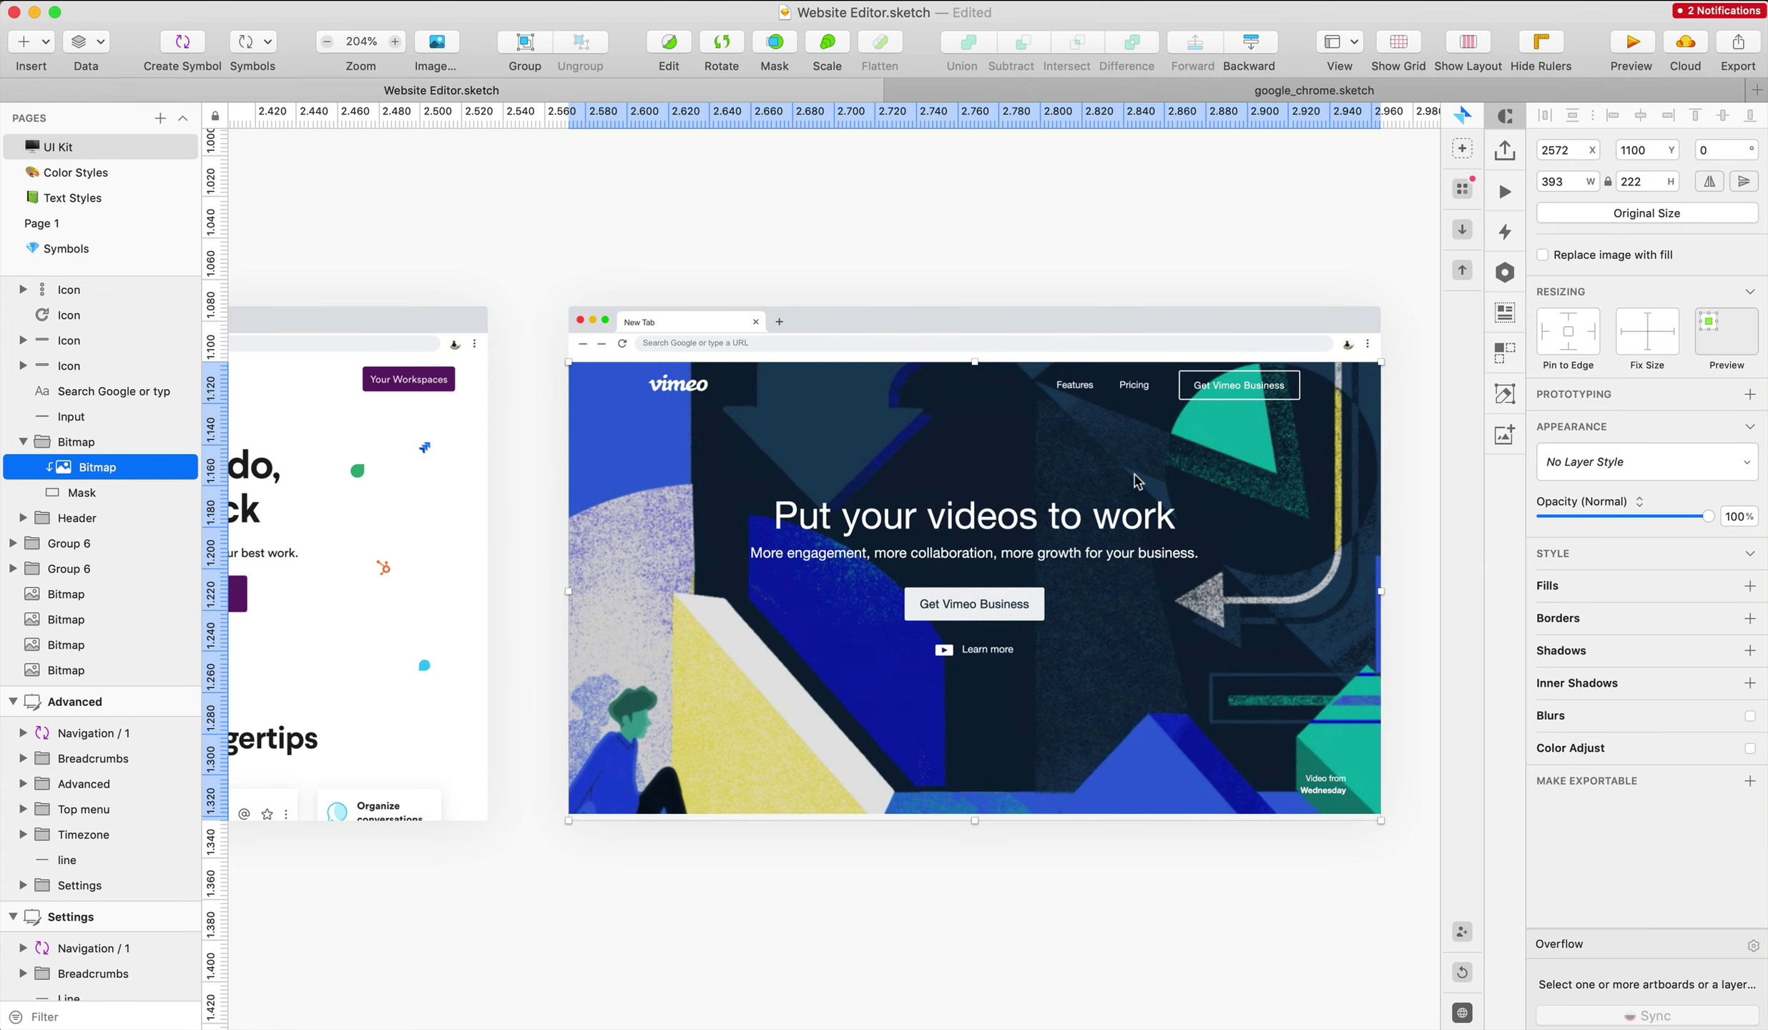
key("Up")
key("Down")
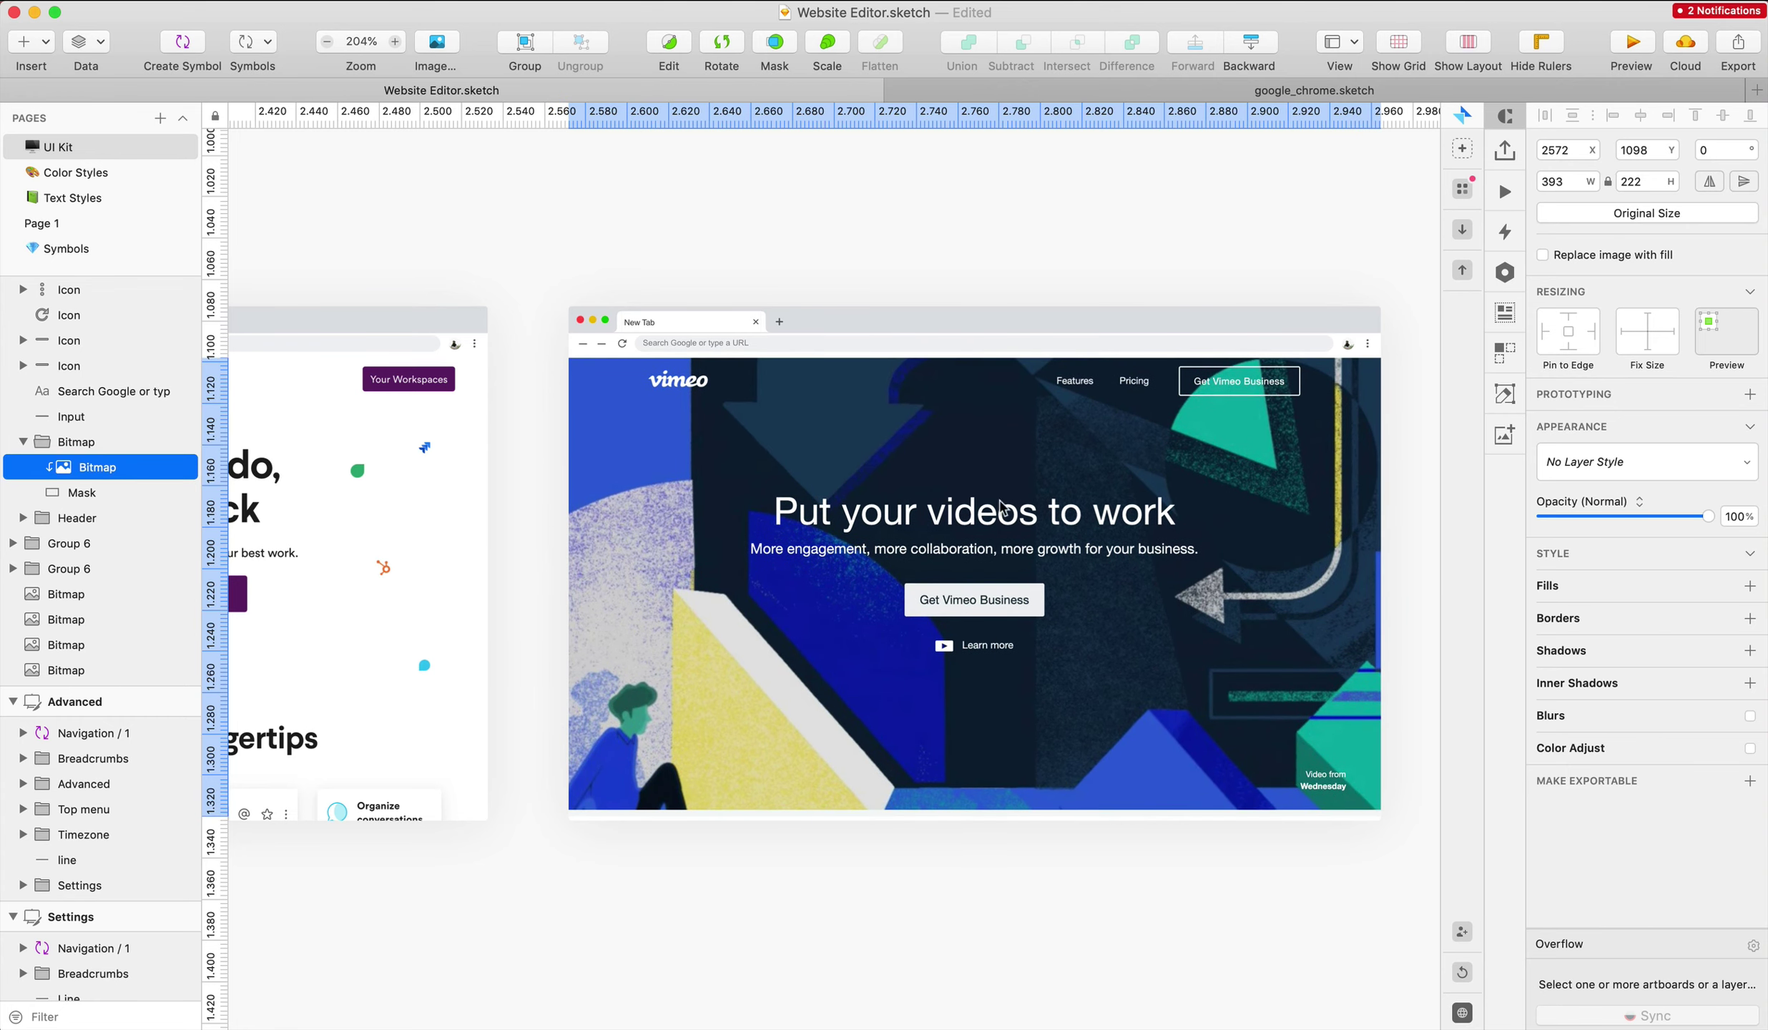
left_click_drag(979, 817, 984, 827)
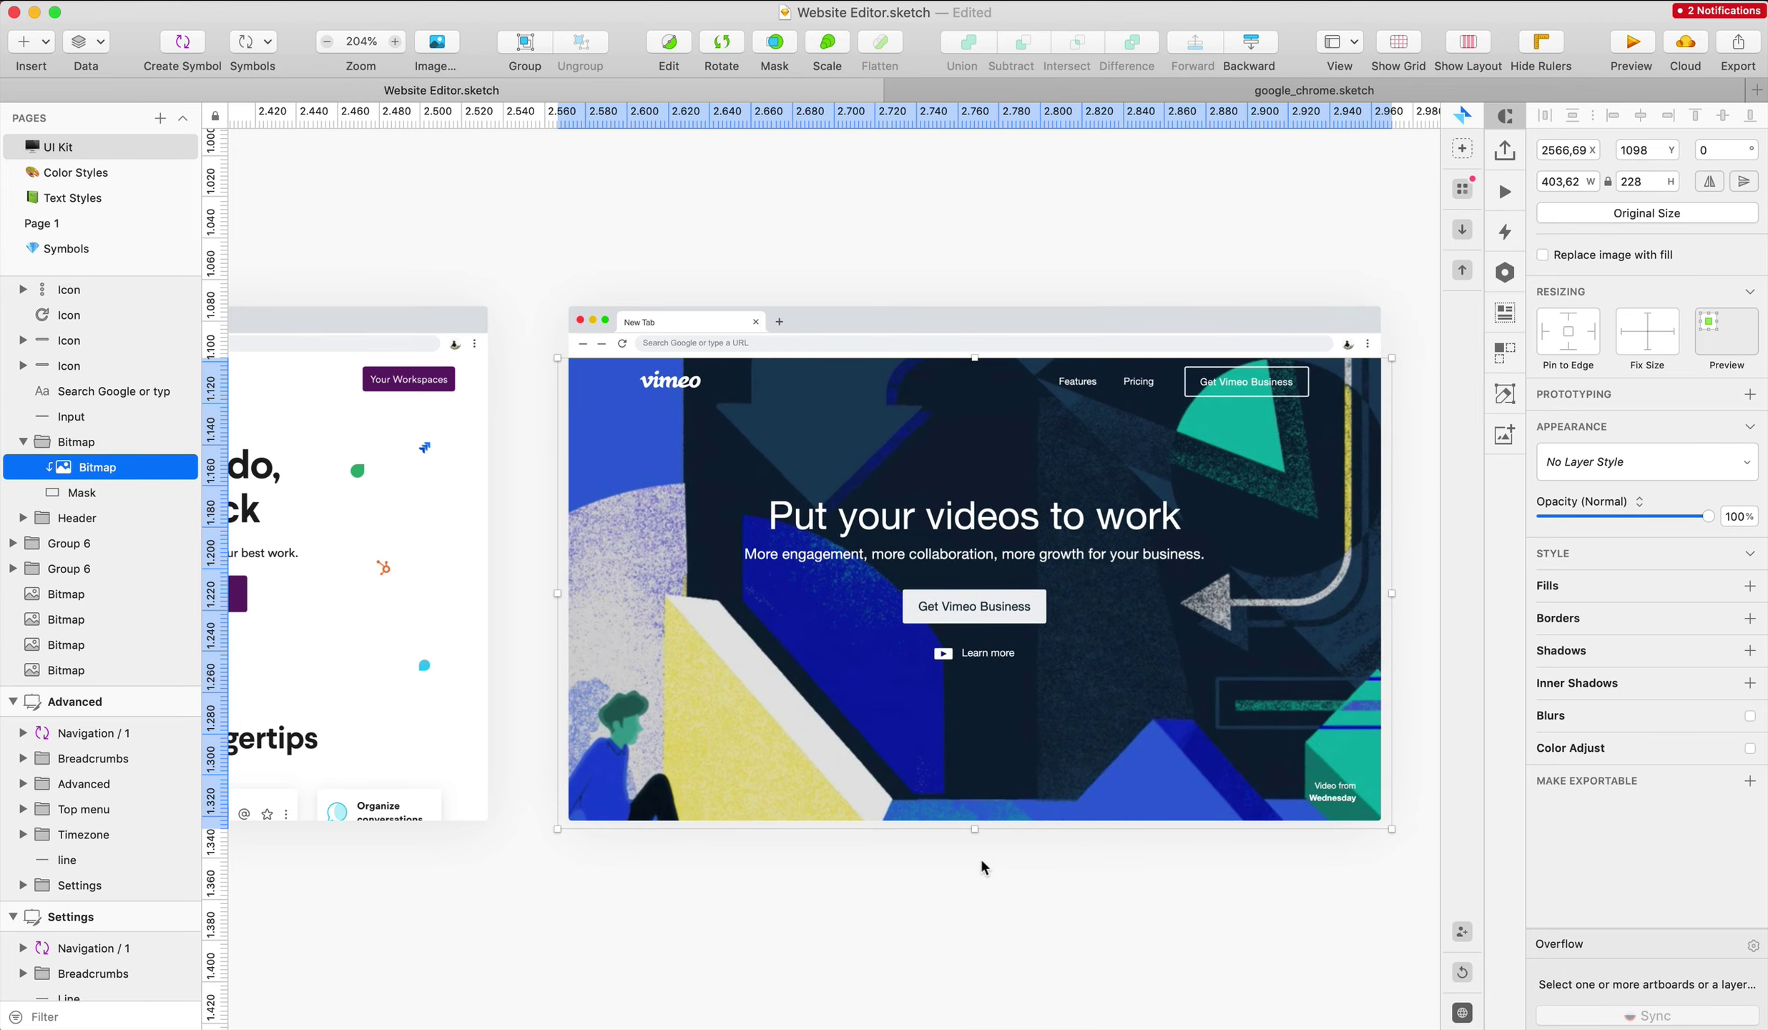
left_click(982, 863)
Switch to Chrome and look through the Slack landing page for another well-known website to capture
scroll(879, 429, "down", 3)
key("ctrl+Up")
left_click(1454, 229)
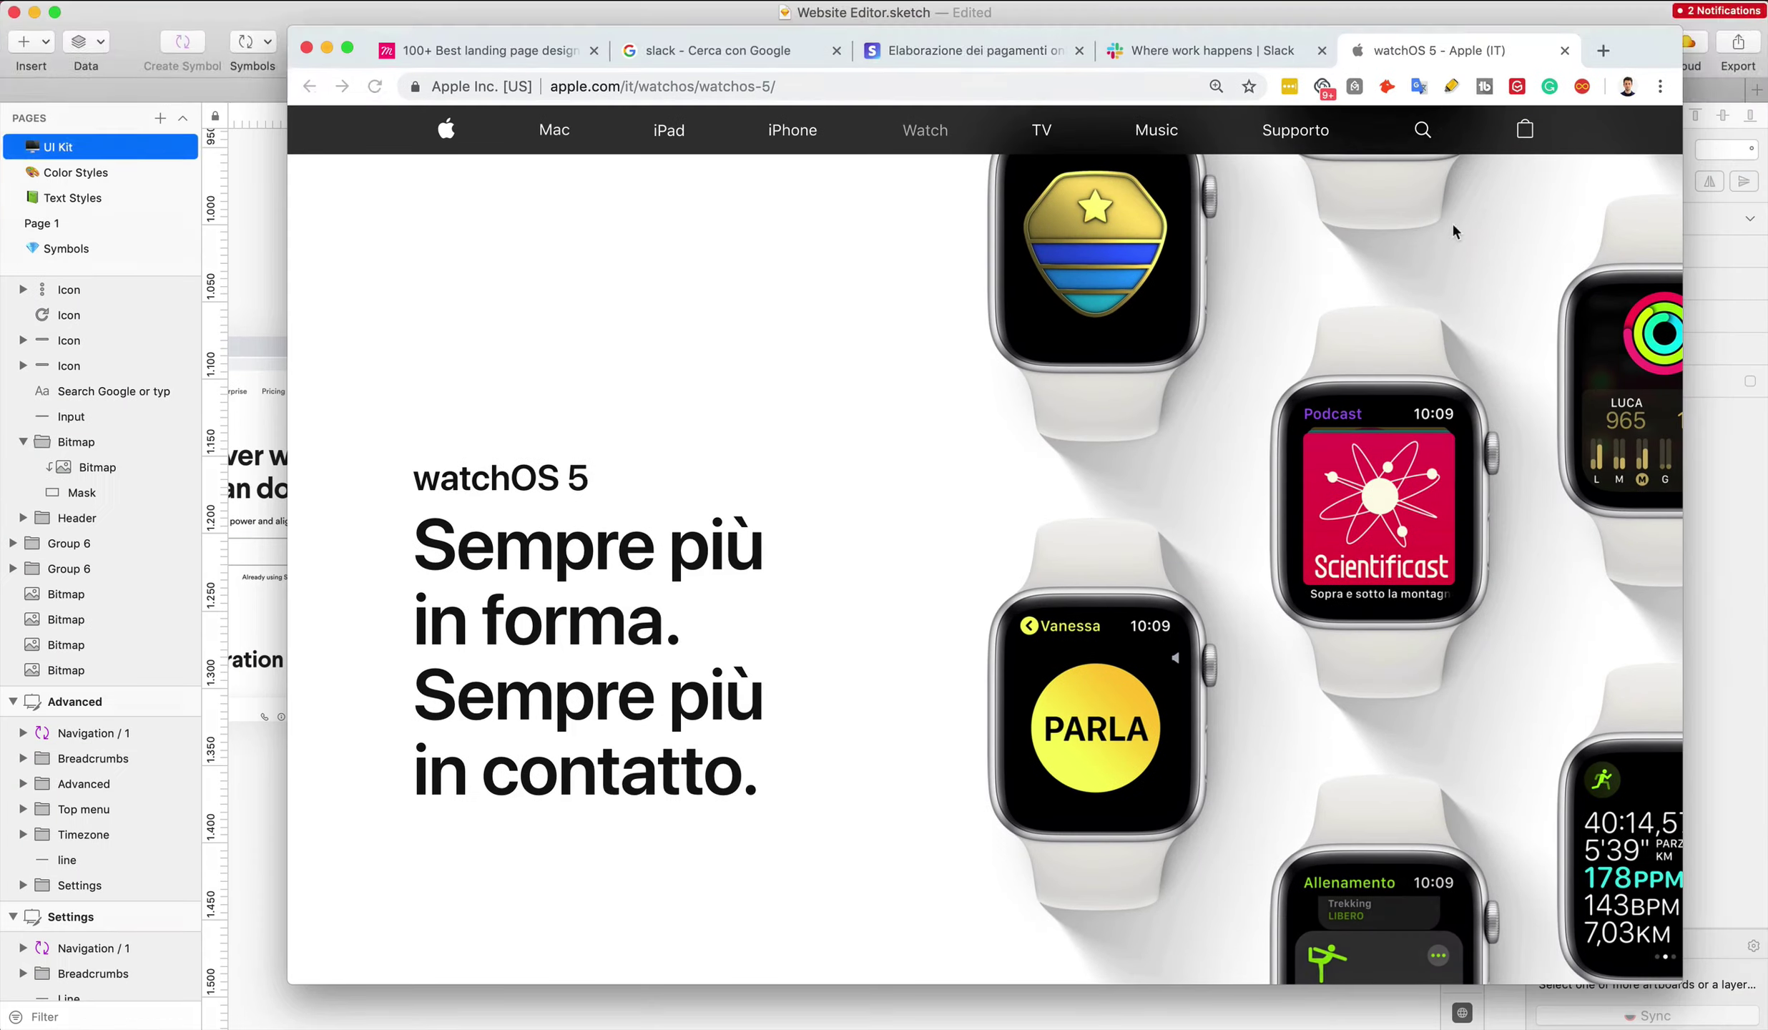
left_click(1127, 50)
scroll(1259, 220, "down", 15)
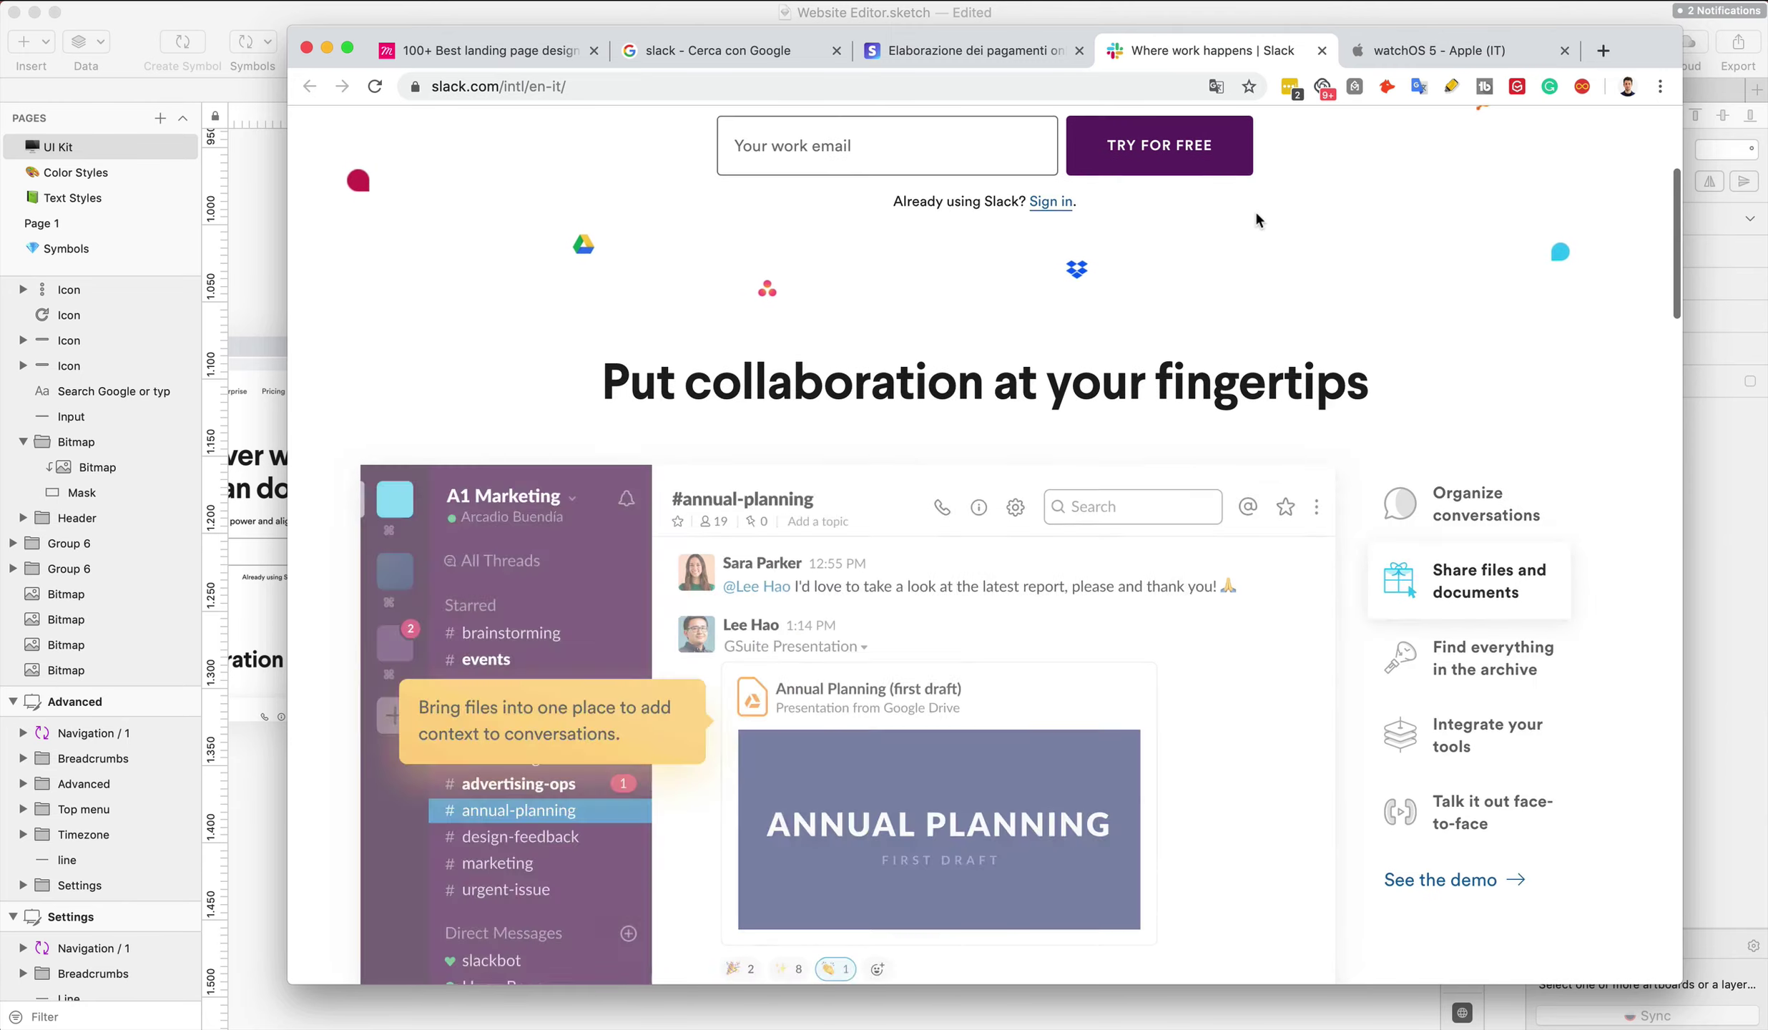
scroll(1258, 219, "down", 10)
scroll(1255, 209, "up", 1)
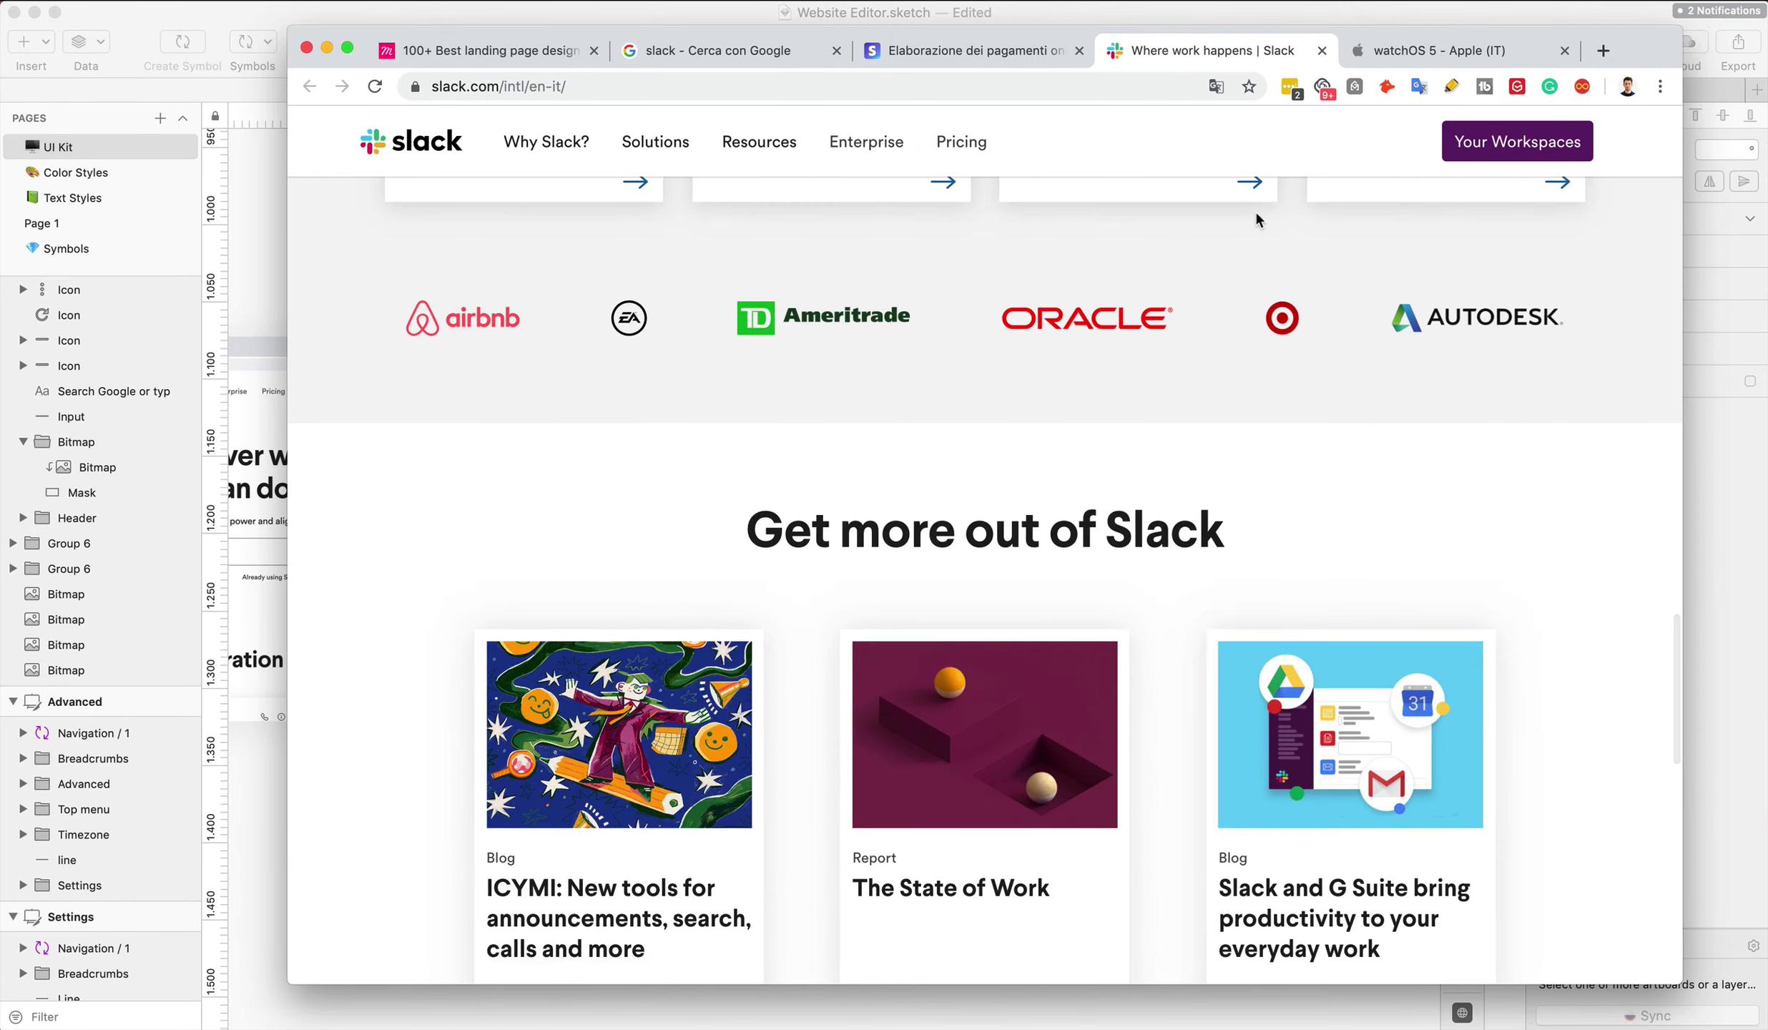
Search the web for airbnb in place of the watchOS page and open Airbnb's sponsored host page
key("ctrl+Tab")
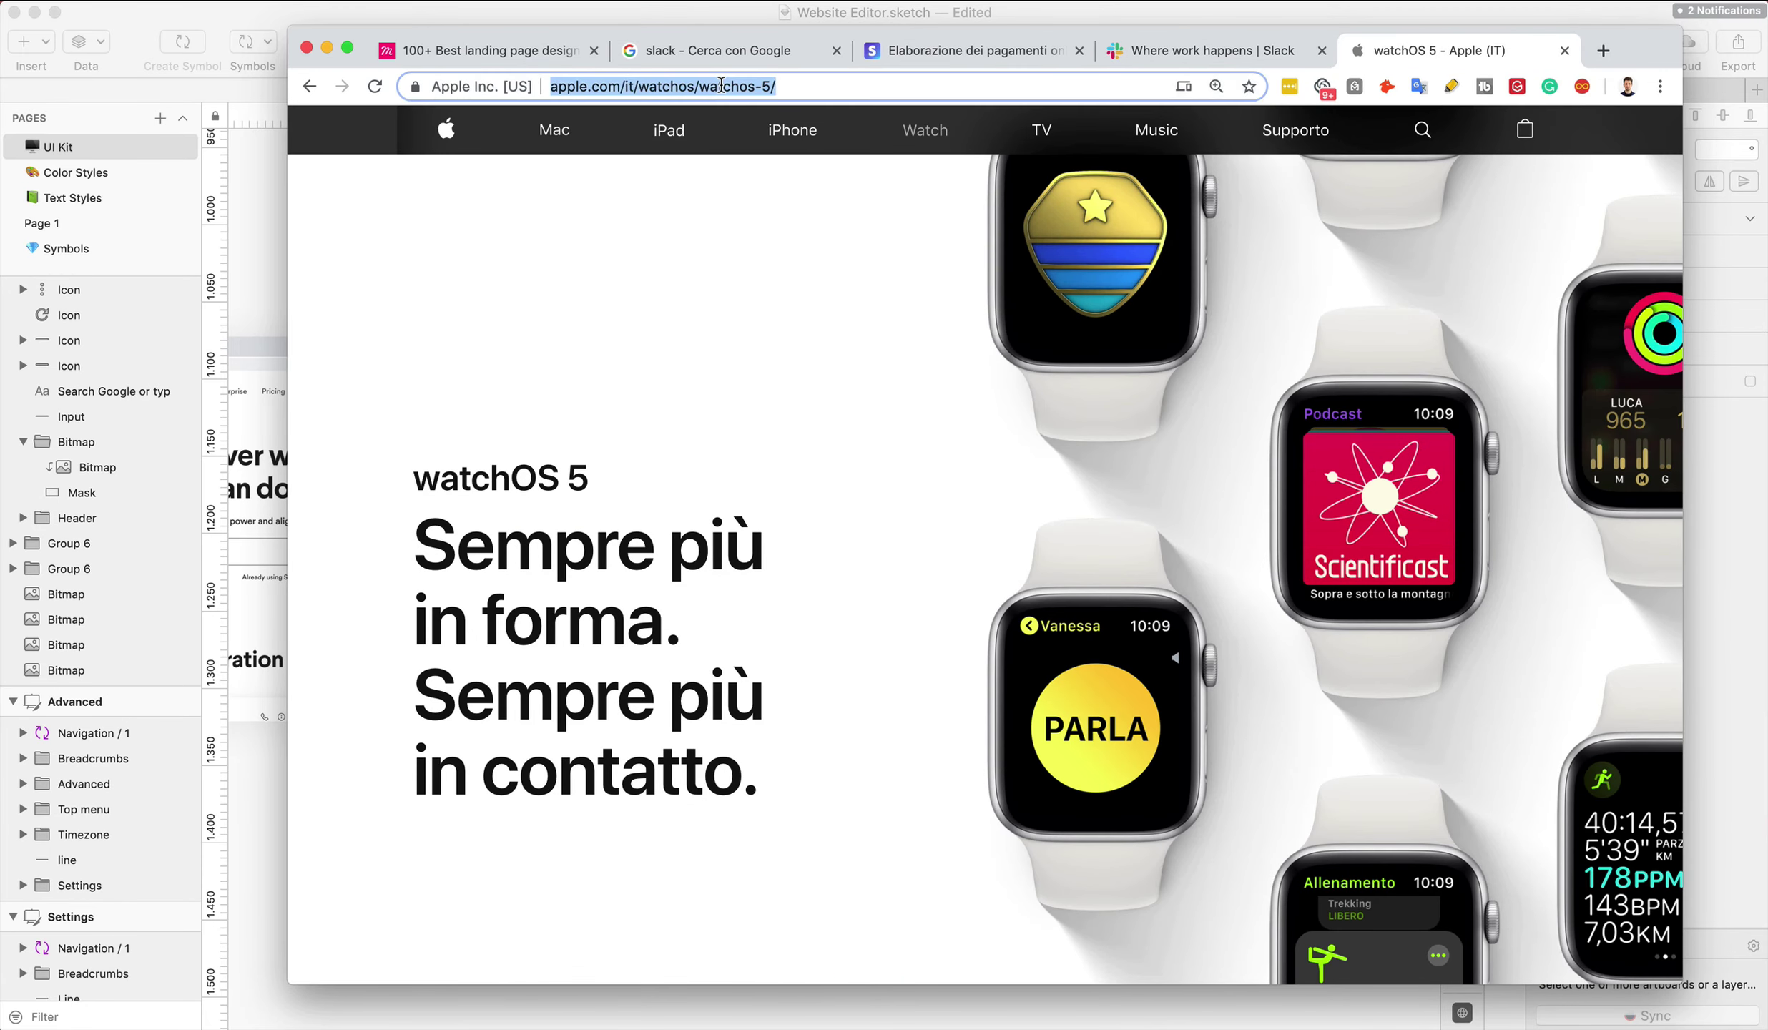
left_click(721, 84)
type("airbnb")
key("Return")
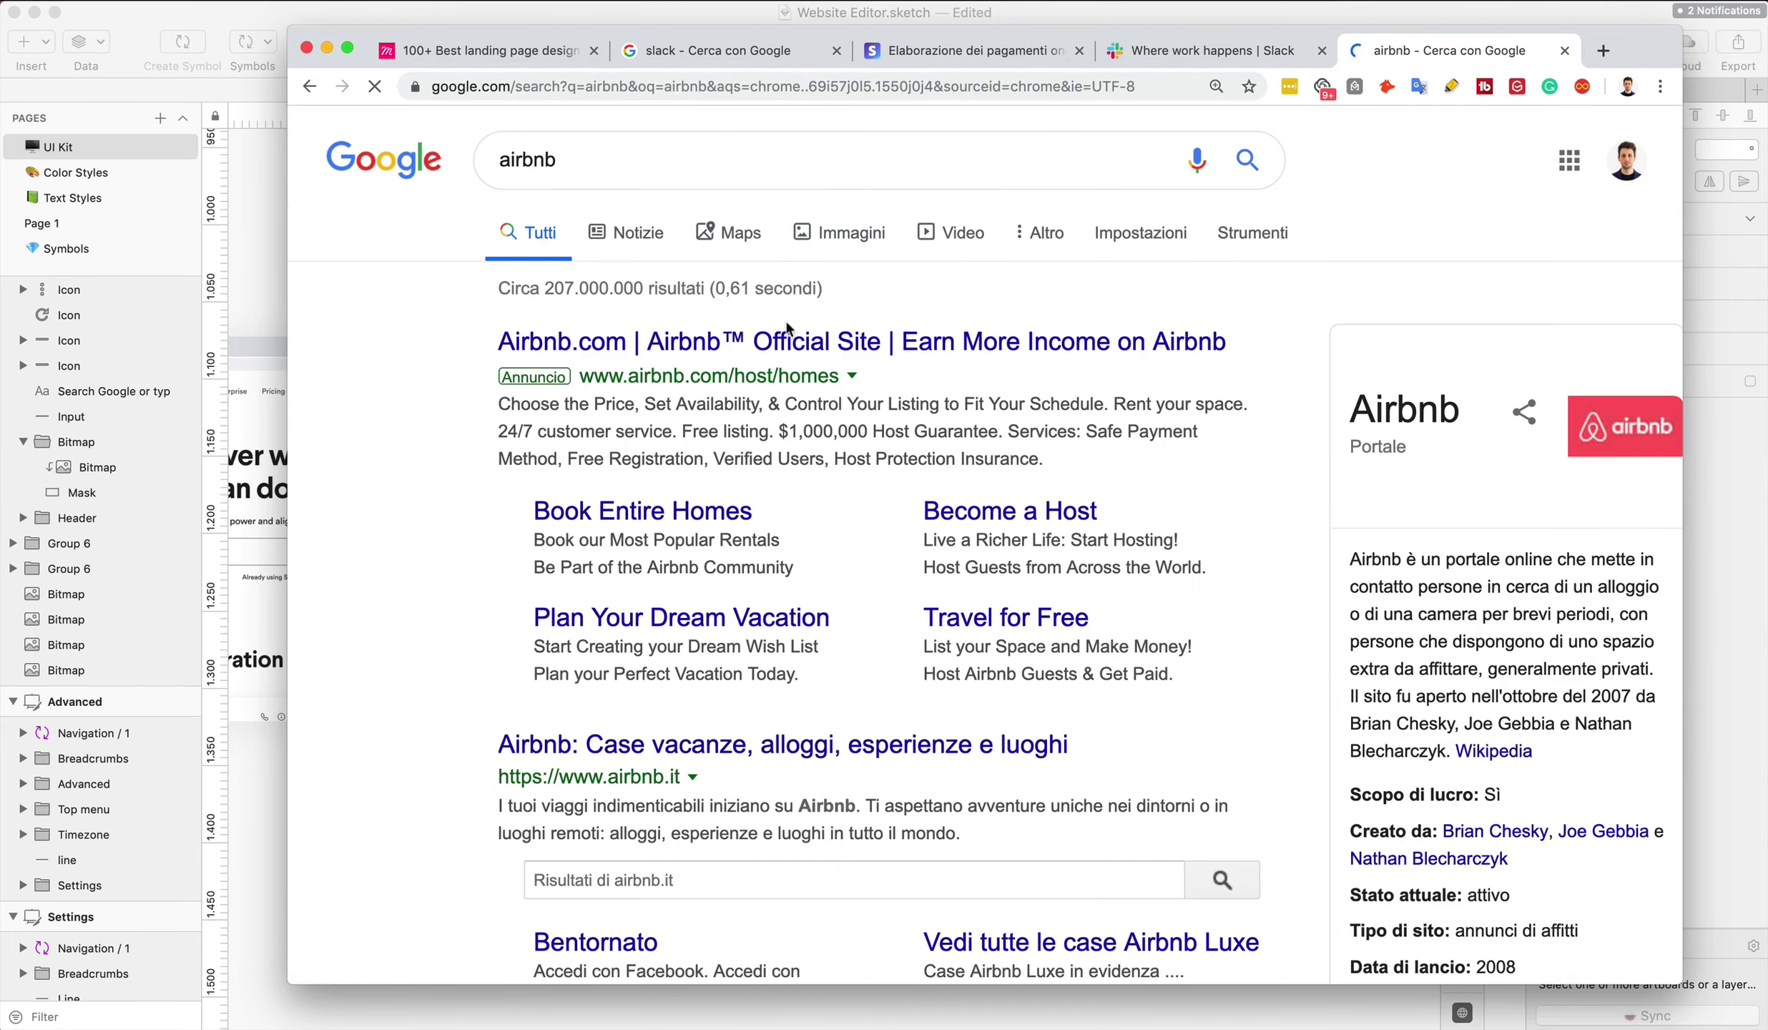
left_click(788, 346)
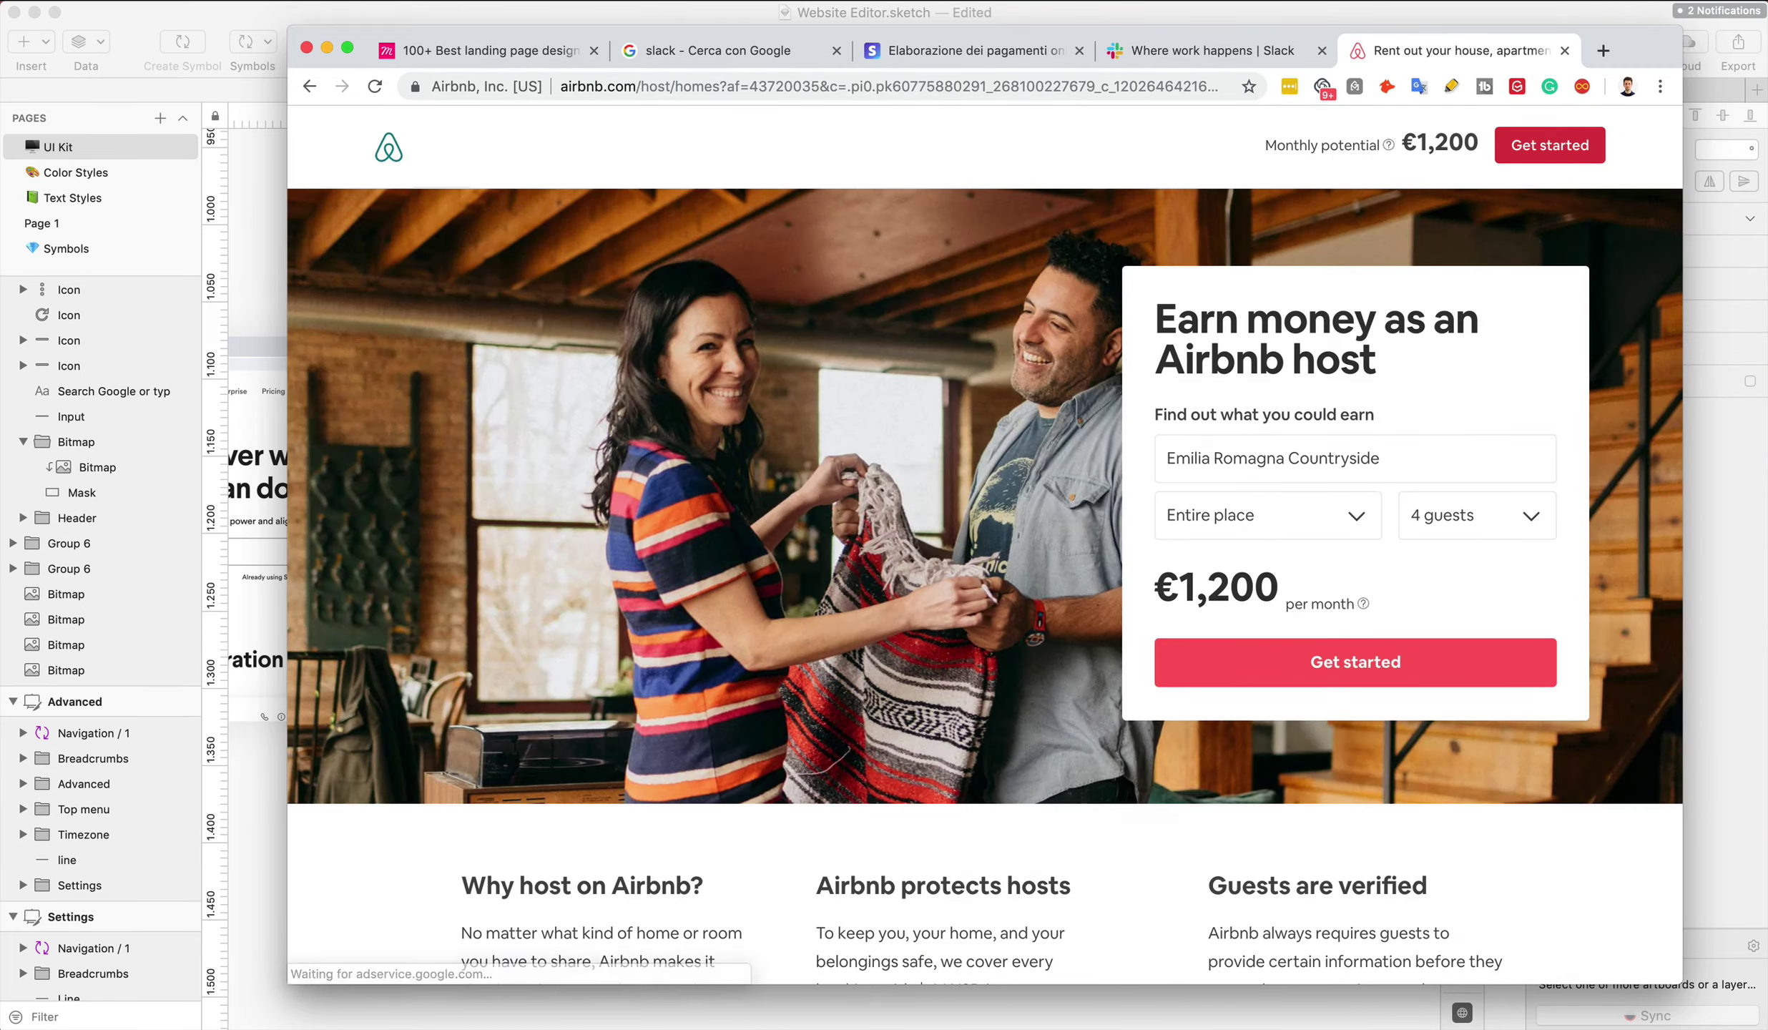
Capture the upper part of the Airbnb host page as a screenshot and return to the Sketch document
key("F4")
left_click(1049, 239)
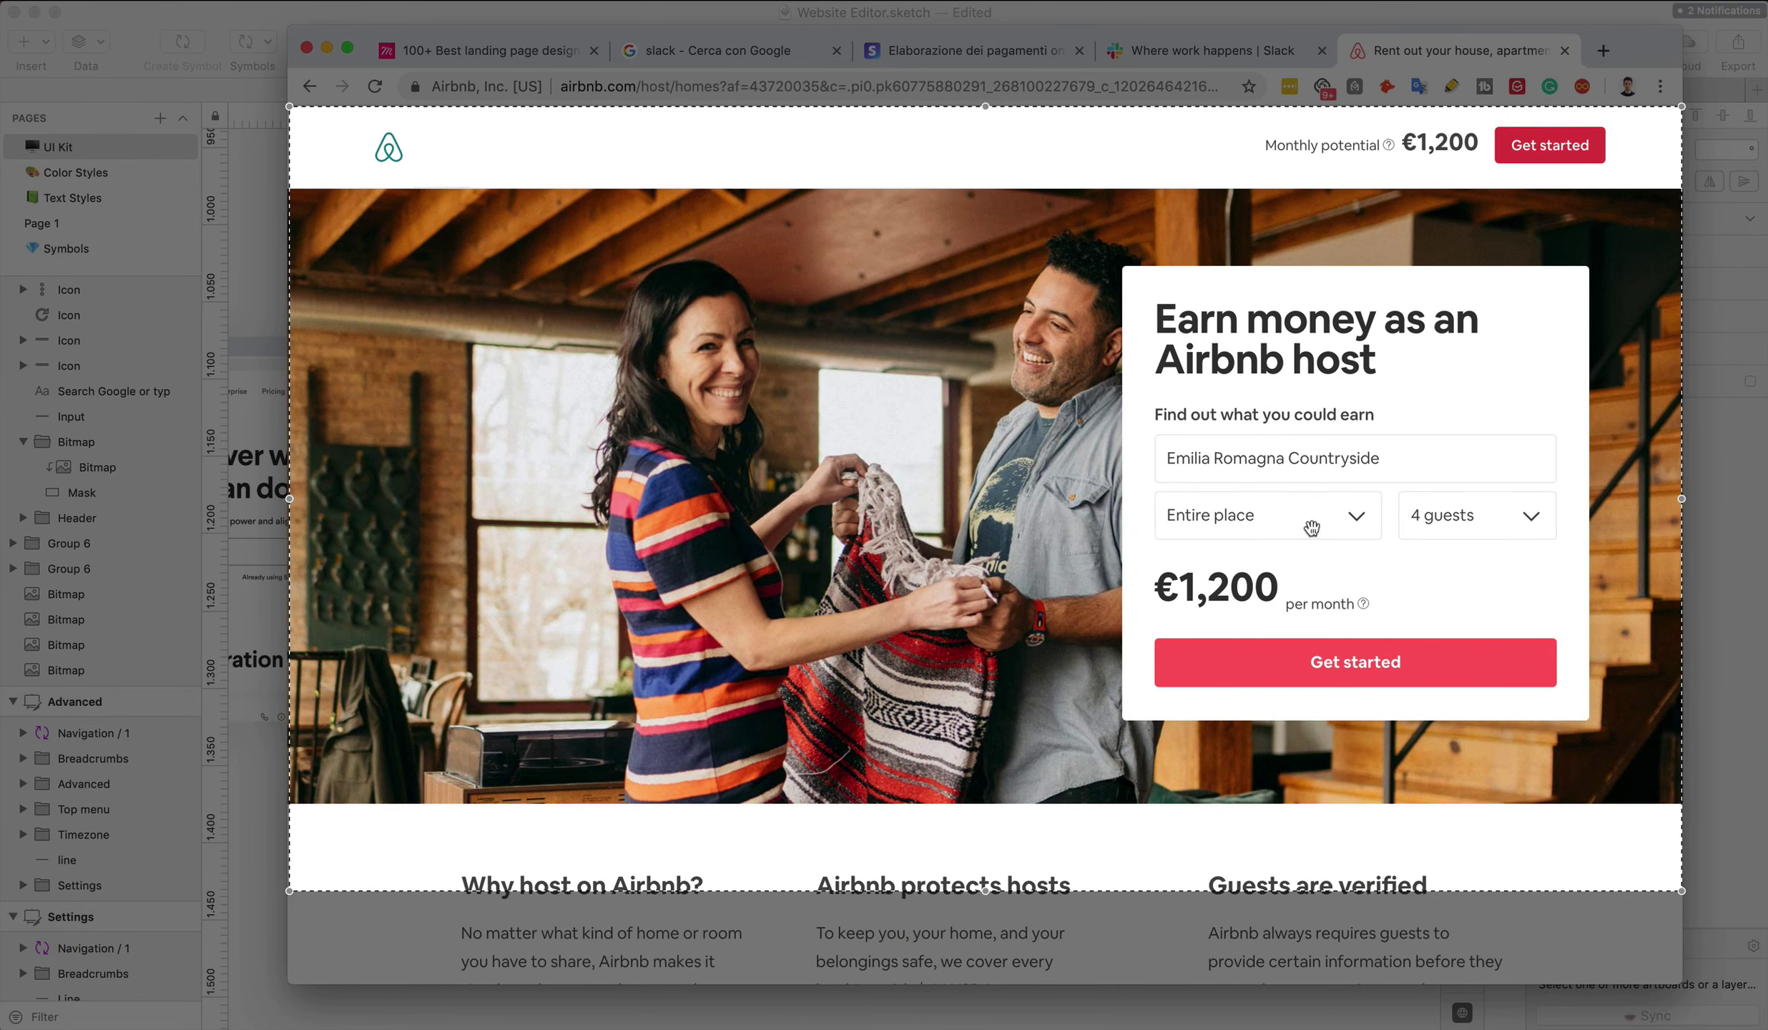
key("Return")
left_click(266, 326)
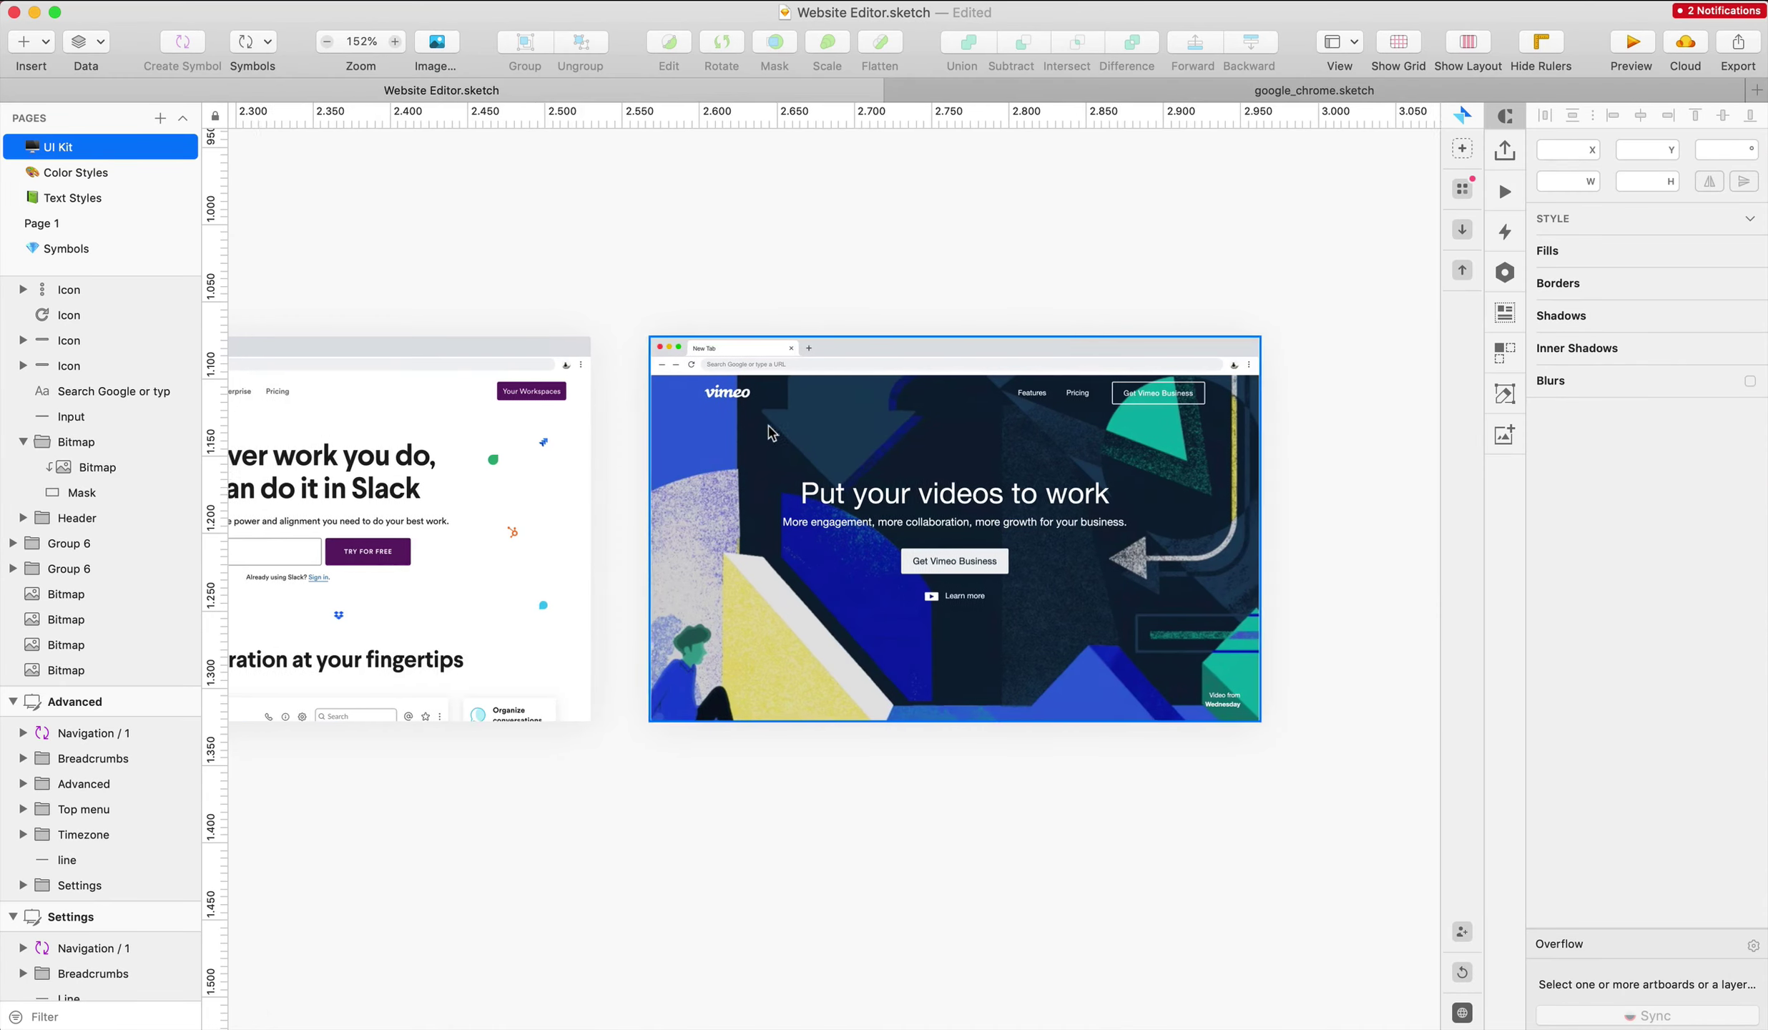
Replace the Slack screenshot in the middle third-row browser mockup with the captured Airbnb screenshot
scroll(769, 435, "left", 10)
left_click(1241, 458, "super")
scroll(1241, 457, "right", 1)
key("BackSpace")
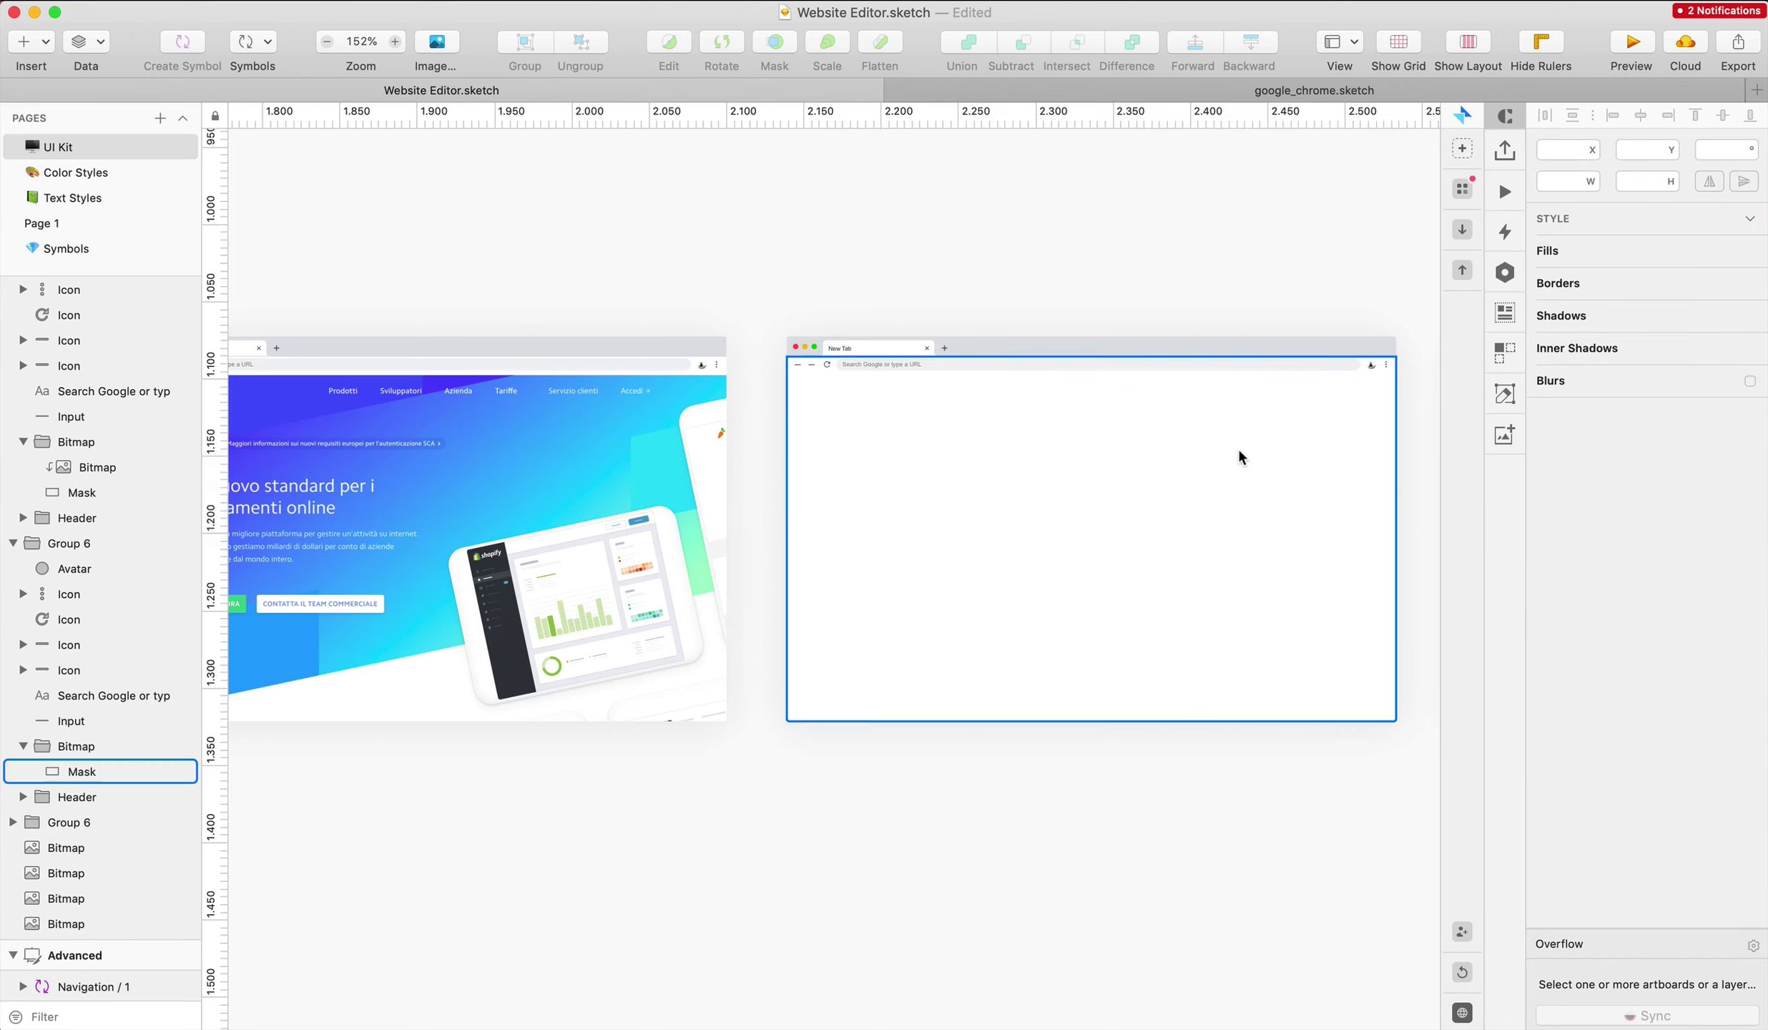
left_click(1239, 451)
key("super+v")
Scale the Airbnb screenshot proportionally to 484.2 × 273 and align its upper edge under the browser header at Y 1098
scroll(1239, 455, "down", 8)
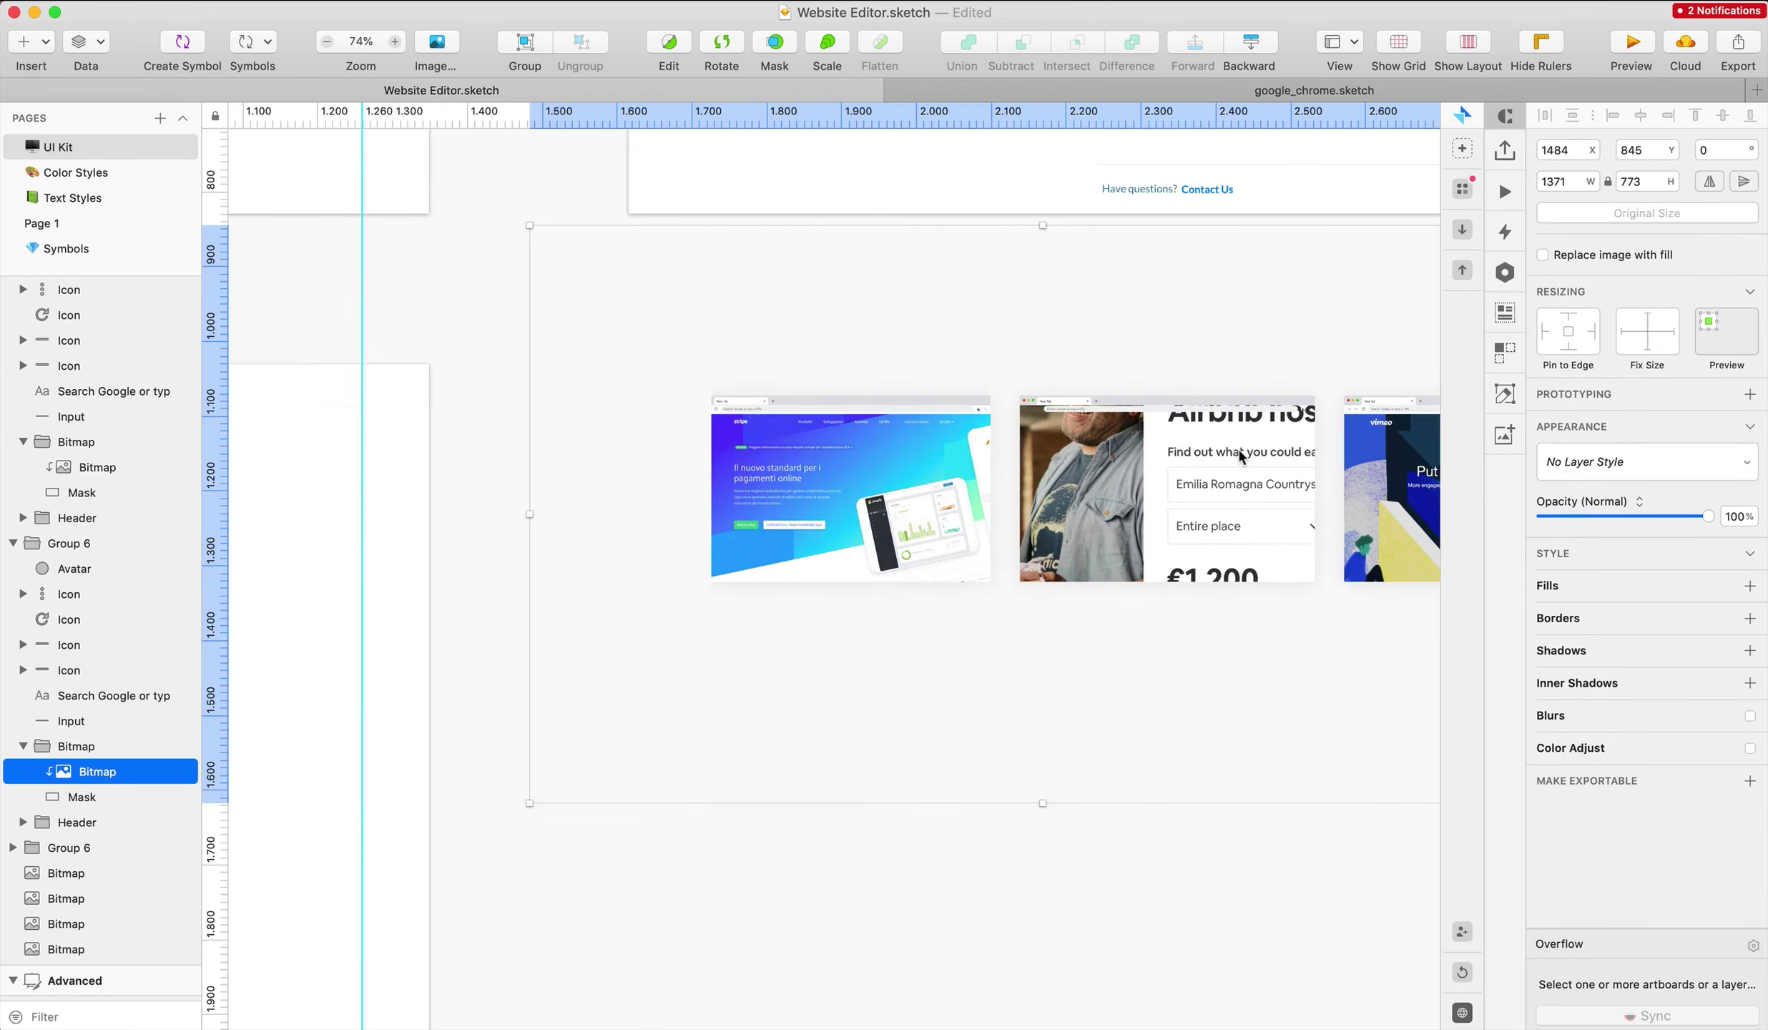
left_click_drag(1039, 227, 1098, 412)
scroll(1148, 407, "down", 4)
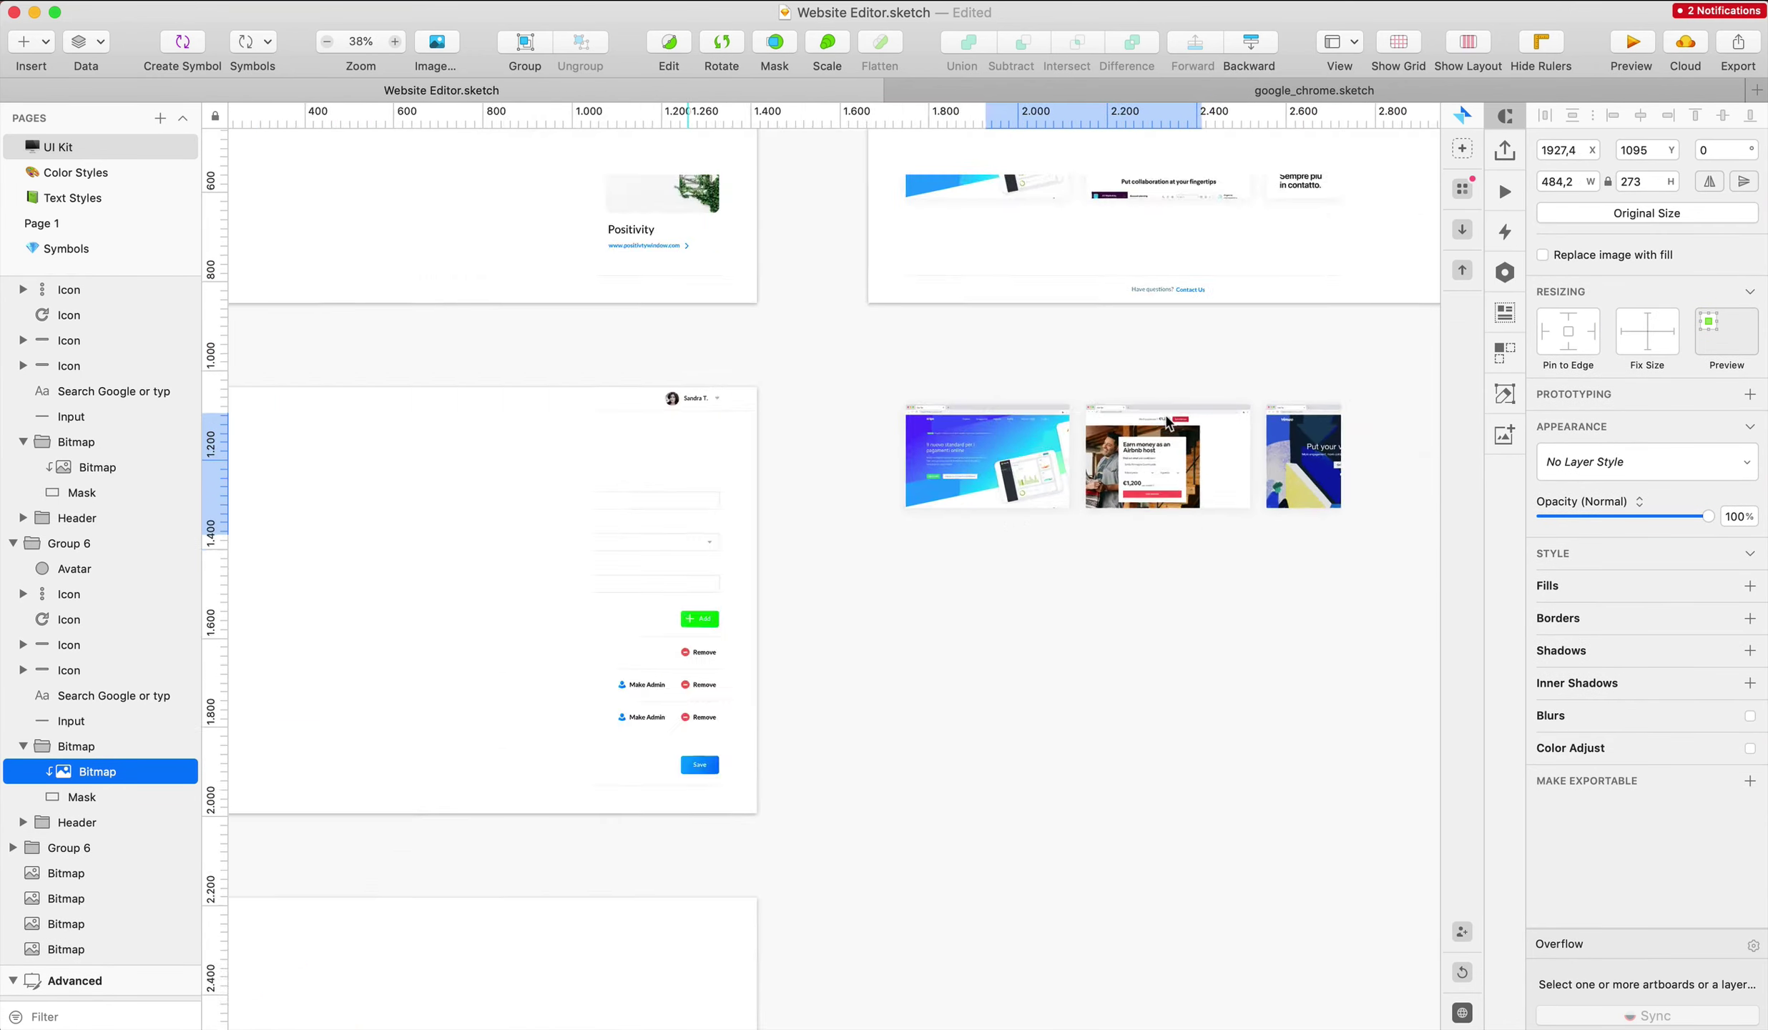
scroll(1157, 409, "up", 10)
scroll(1172, 422, "right", 2)
key("Down")
key("Down")
key("Down")
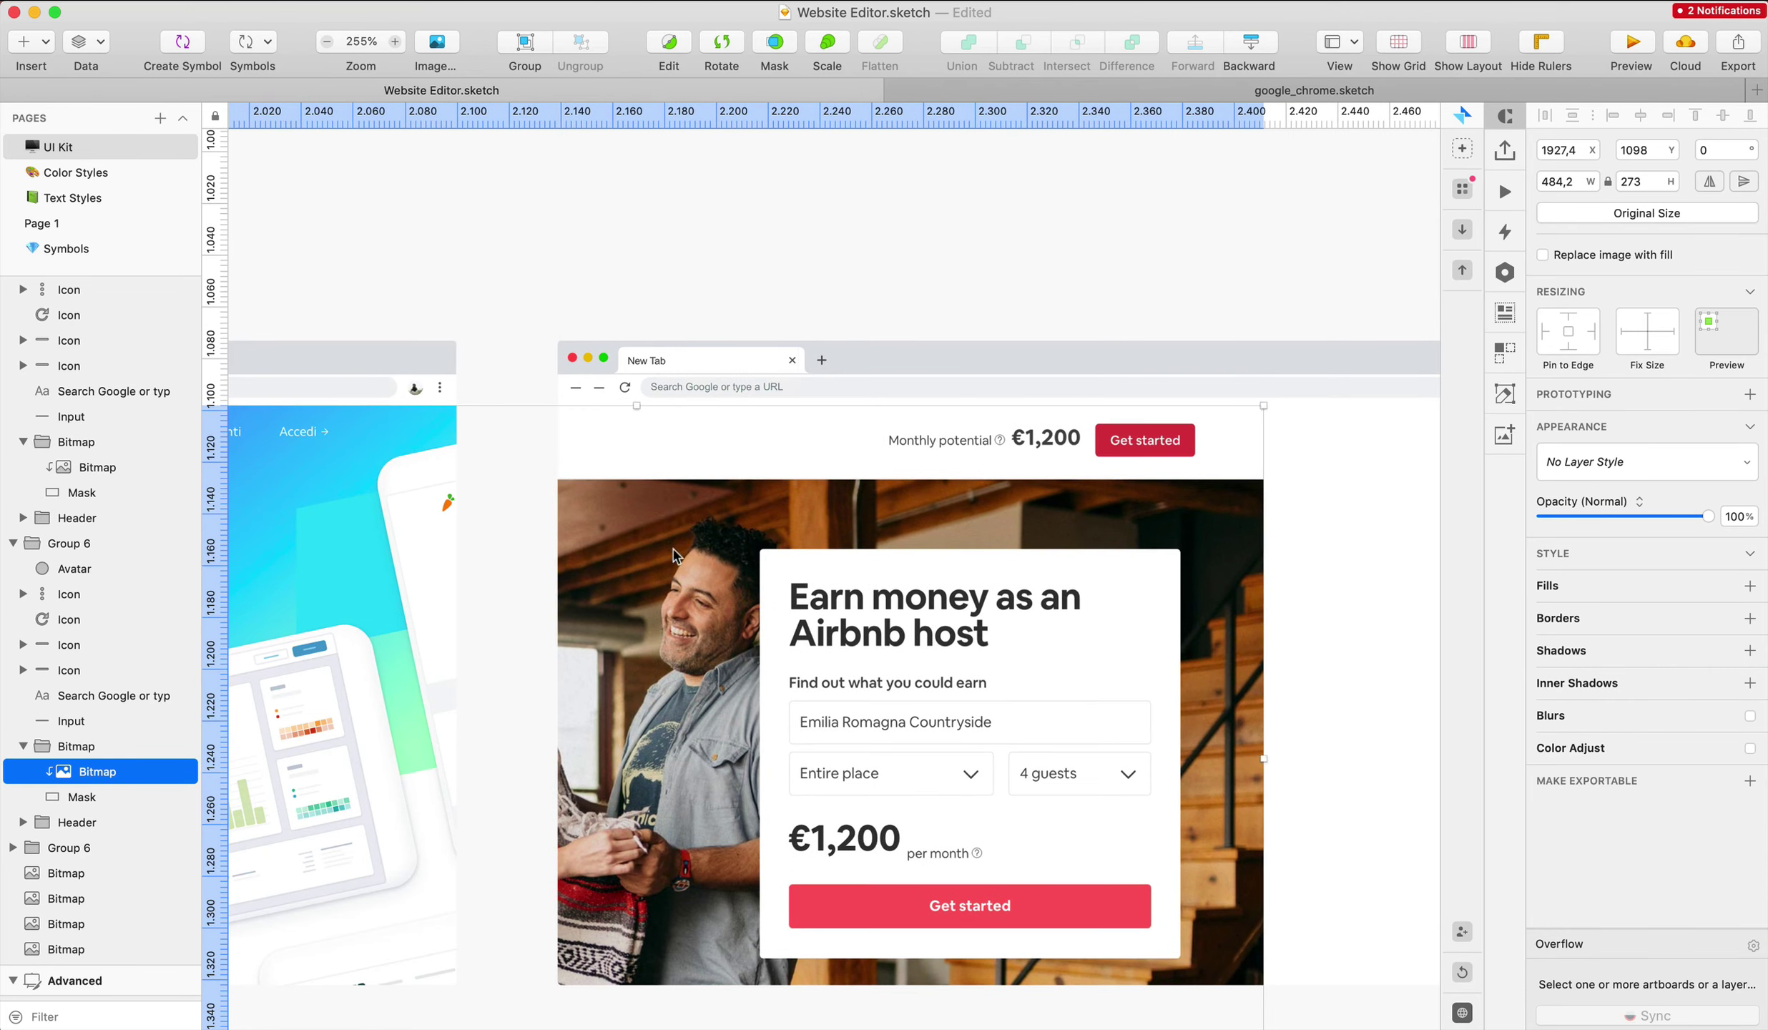
Center the Airbnb screenshot in its mockup, scale it to 407.93 × 230, shift it to Y 1099, and deselect it
left_click_drag(675, 556, 1052, 525)
scroll(1170, 542, "down", 3)
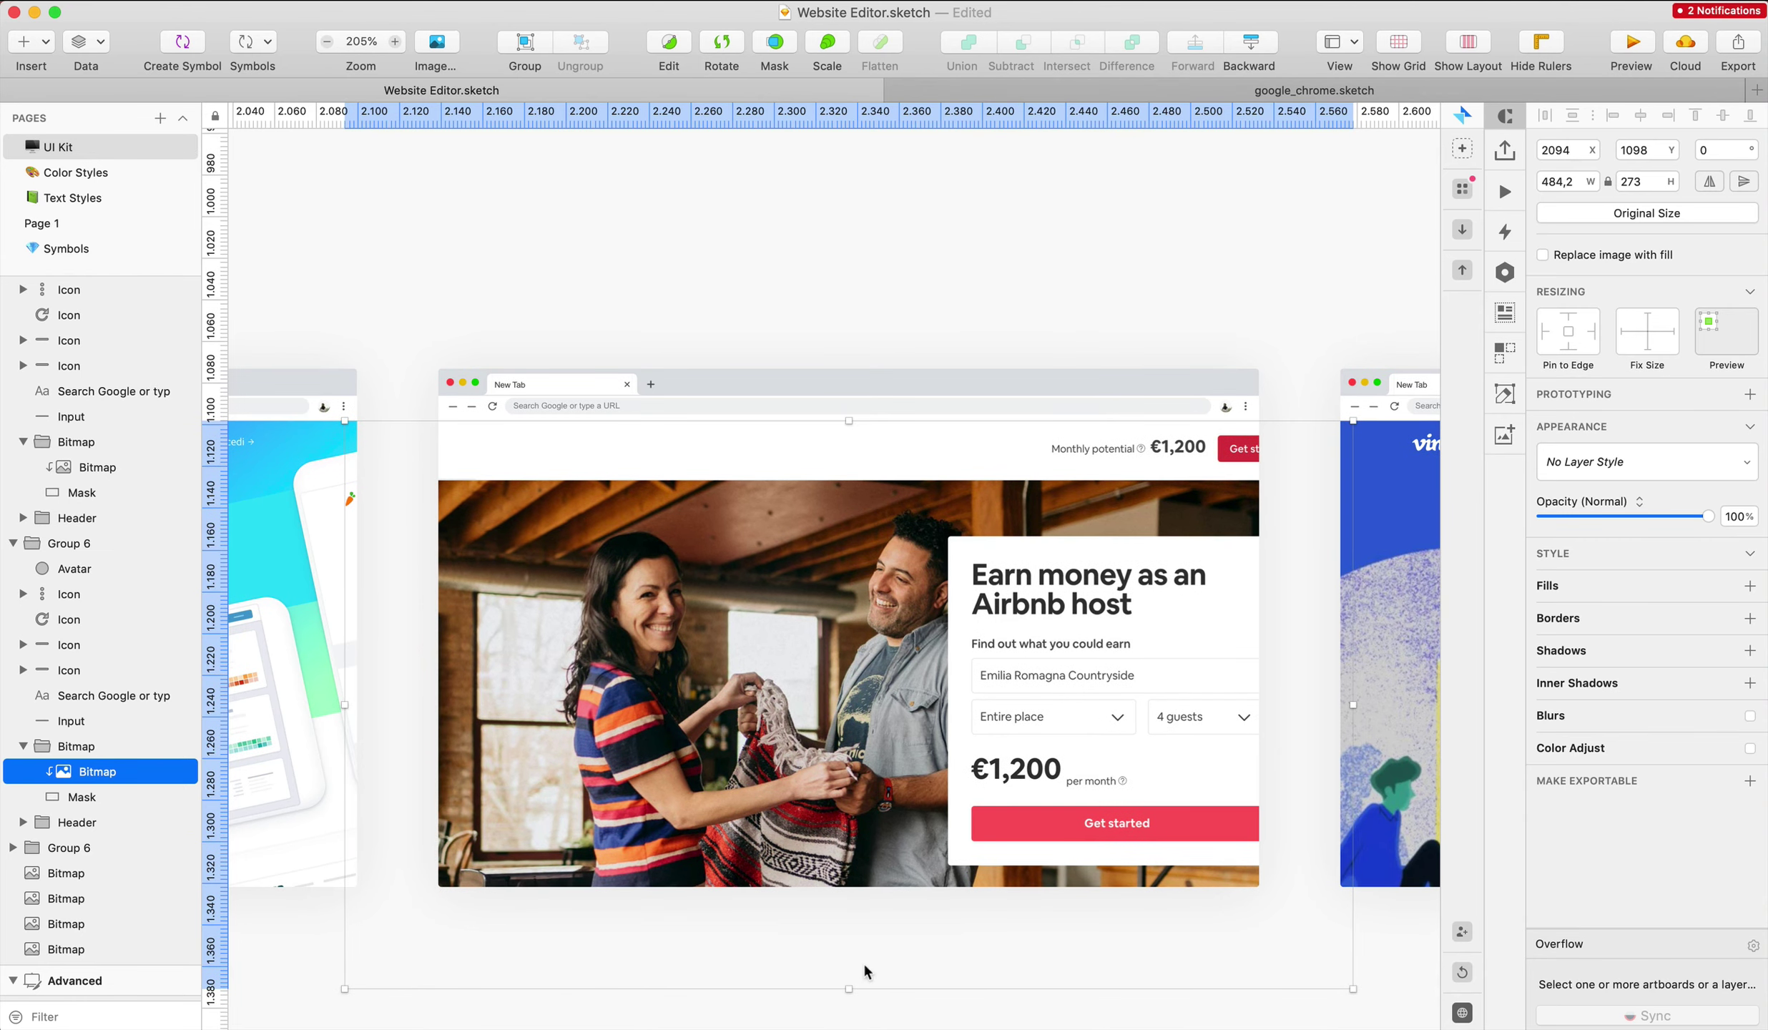
left_click_drag(856, 967, 857, 895)
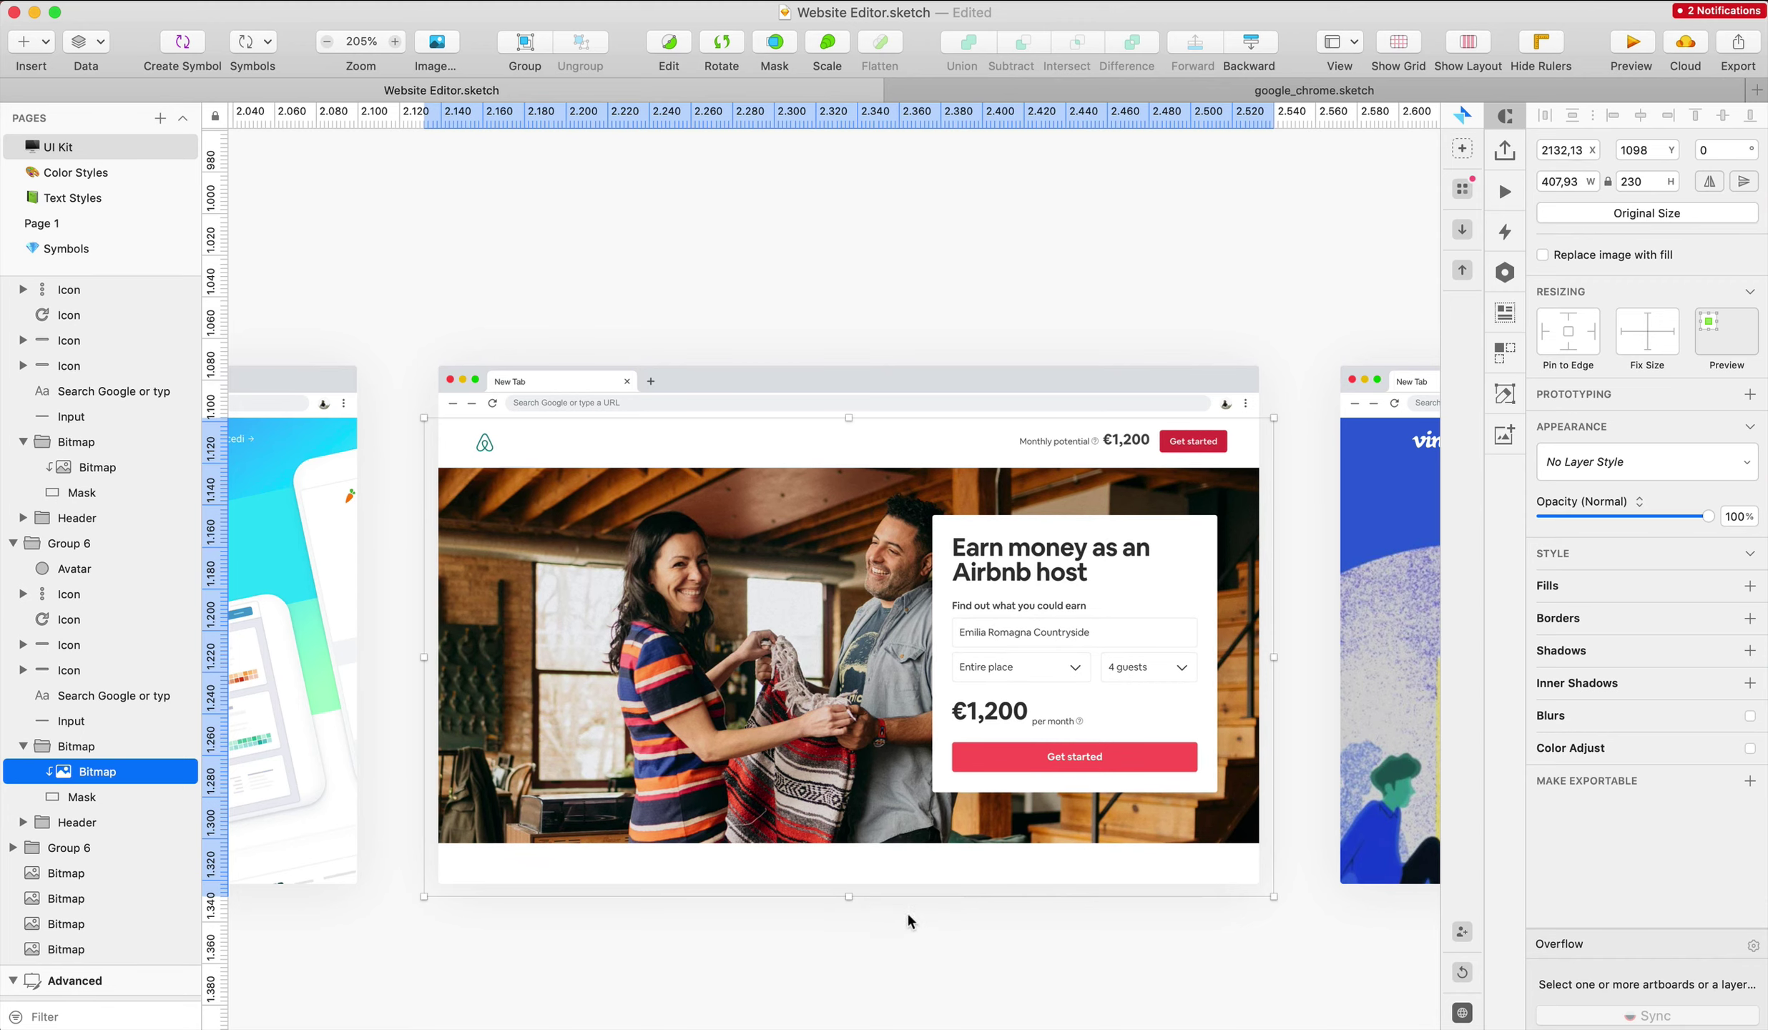
left_click(927, 920)
left_click(972, 687, "super")
key("Down")
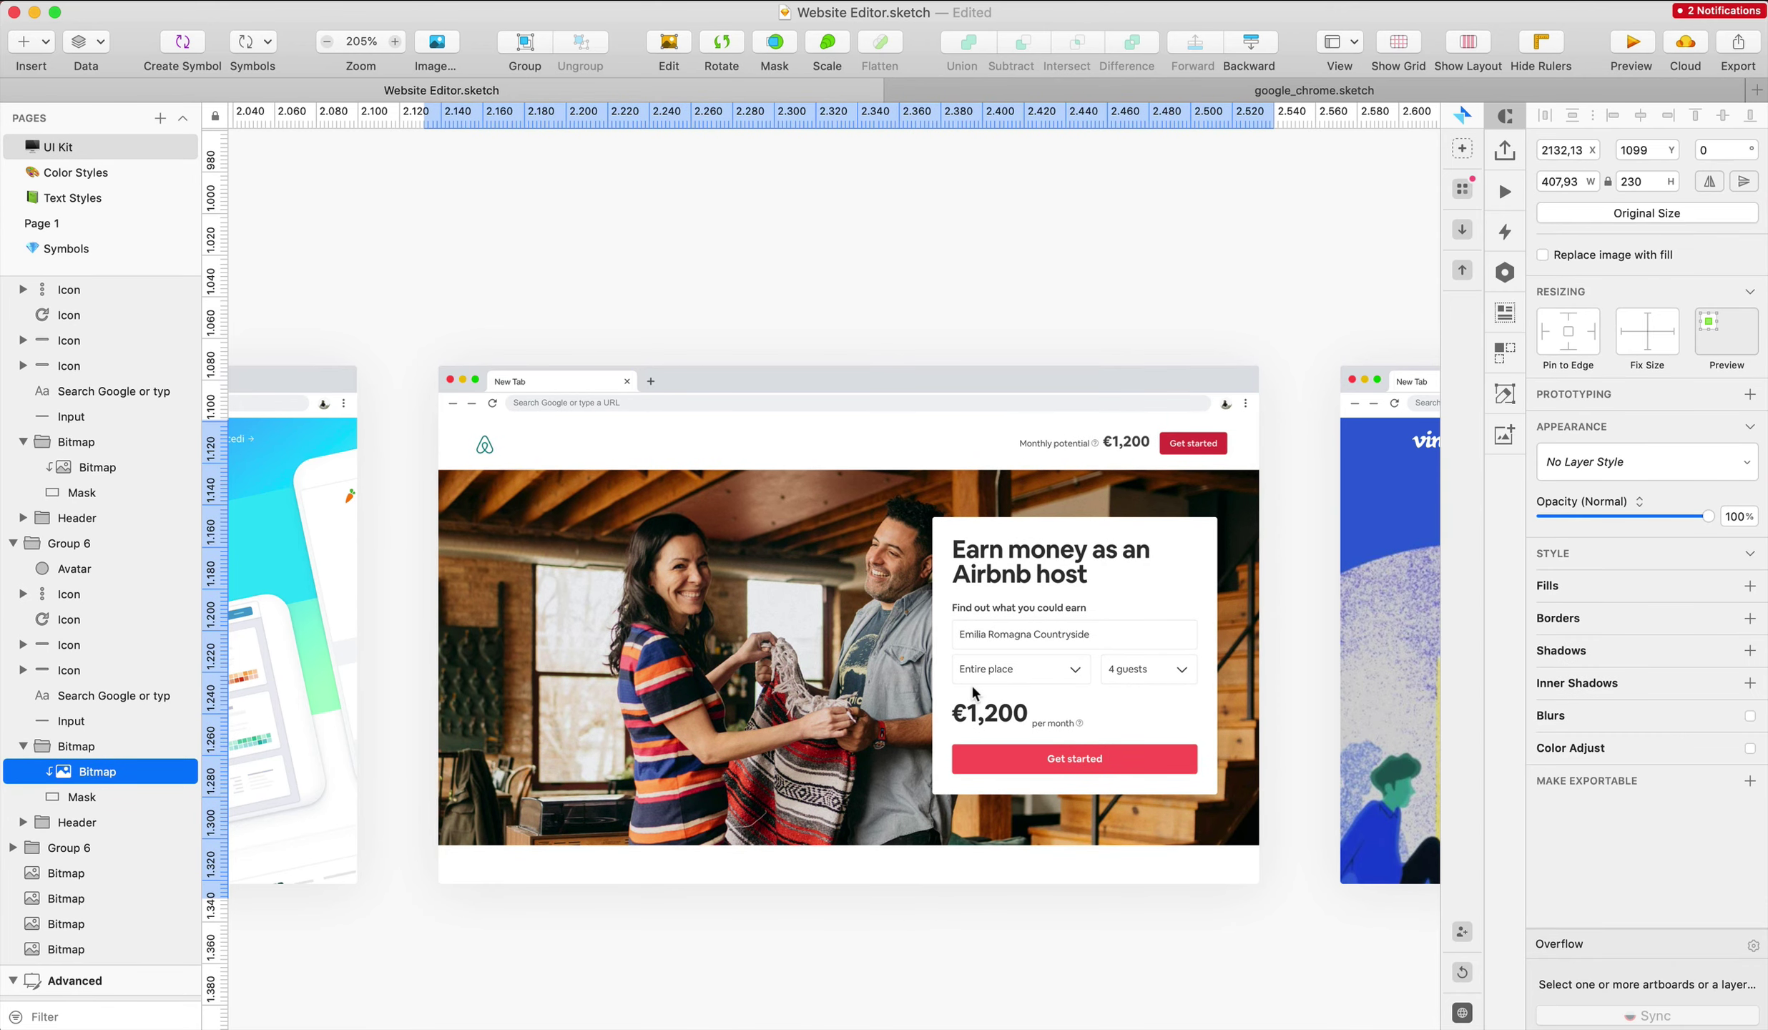
left_click(1296, 272)
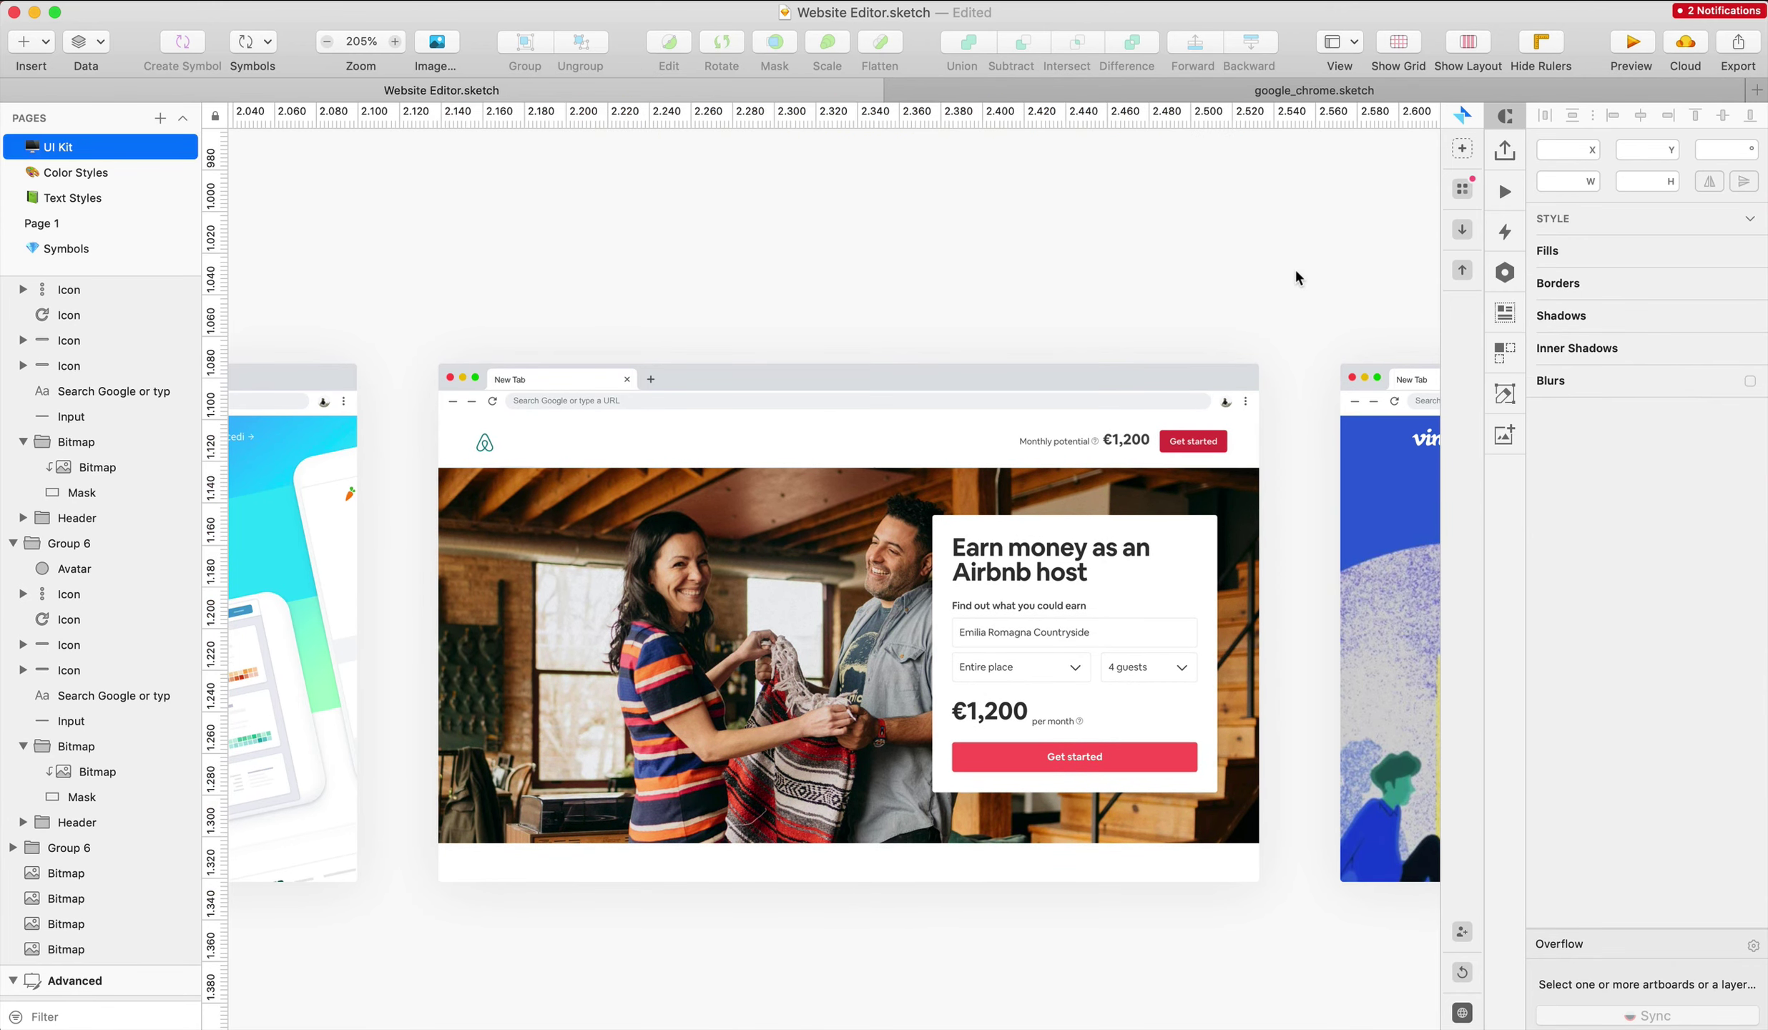
Switch to Chrome and look through the lower part of the Slack page for another well-known service to capture
scroll(1298, 272, "left", 10)
scroll(1297, 271, "down", 2)
scroll(1299, 271, "left", 6)
key("ctrl+Up")
left_click(1652, 312)
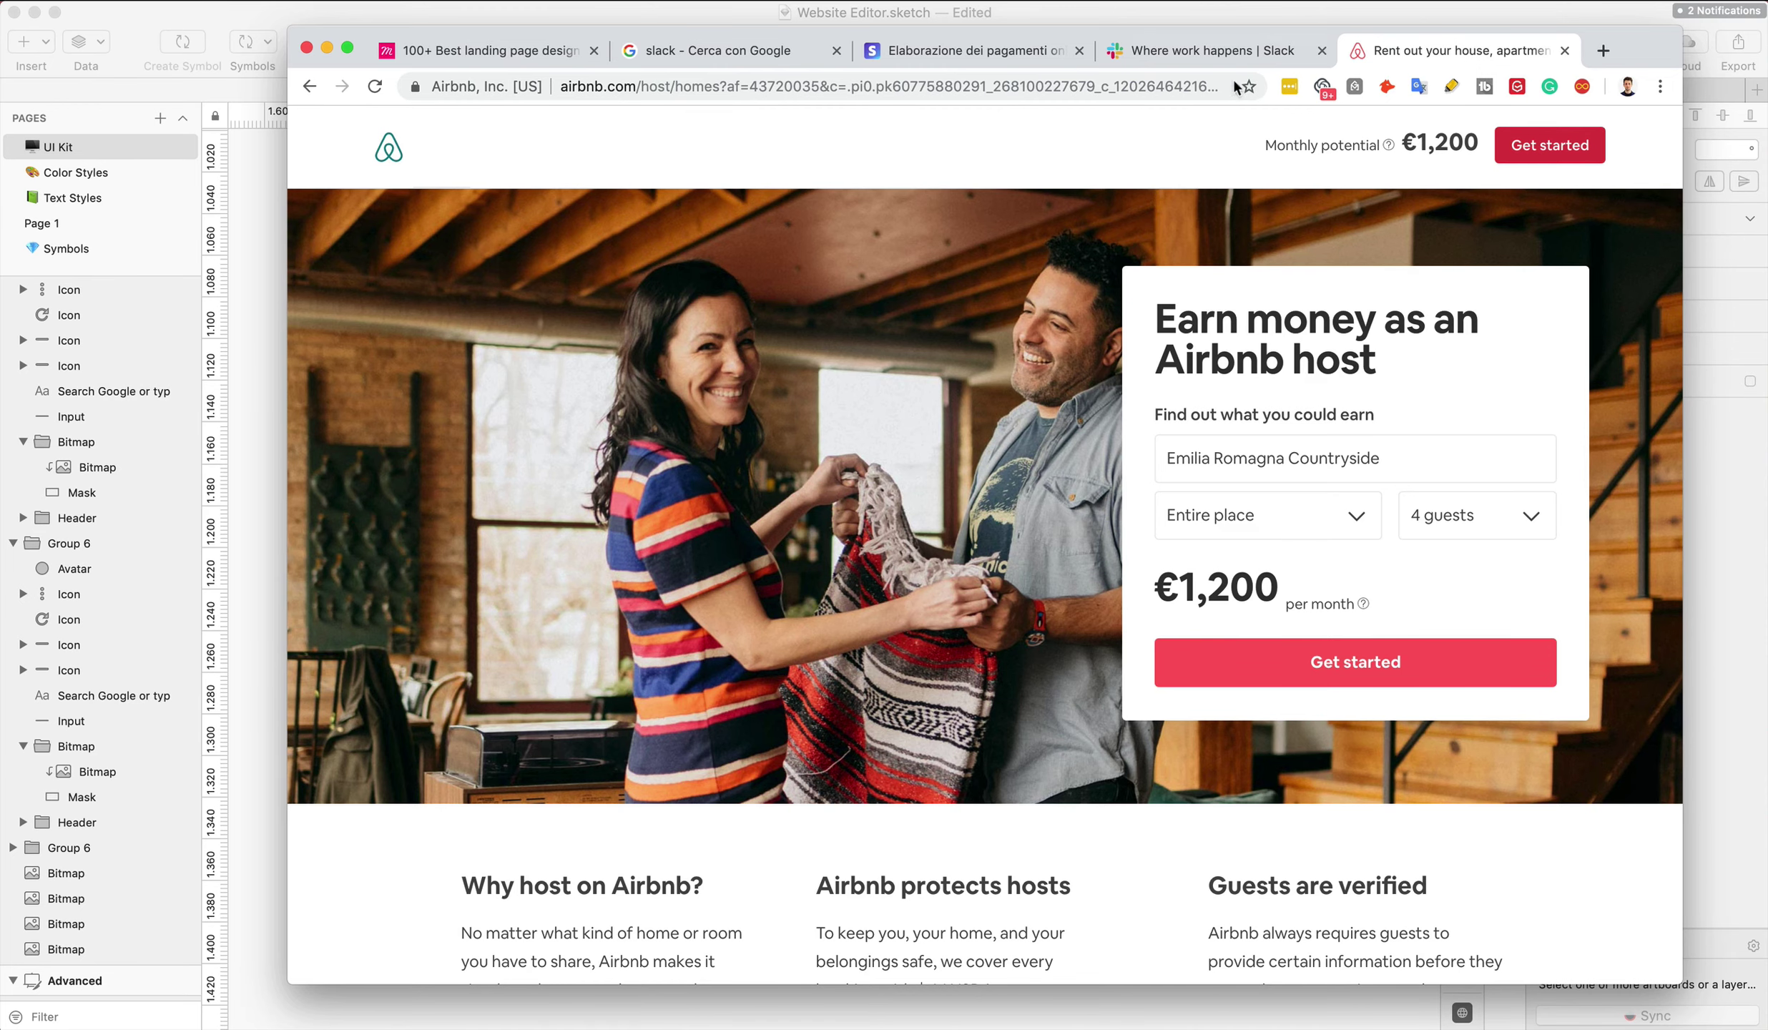
left_click(1206, 52)
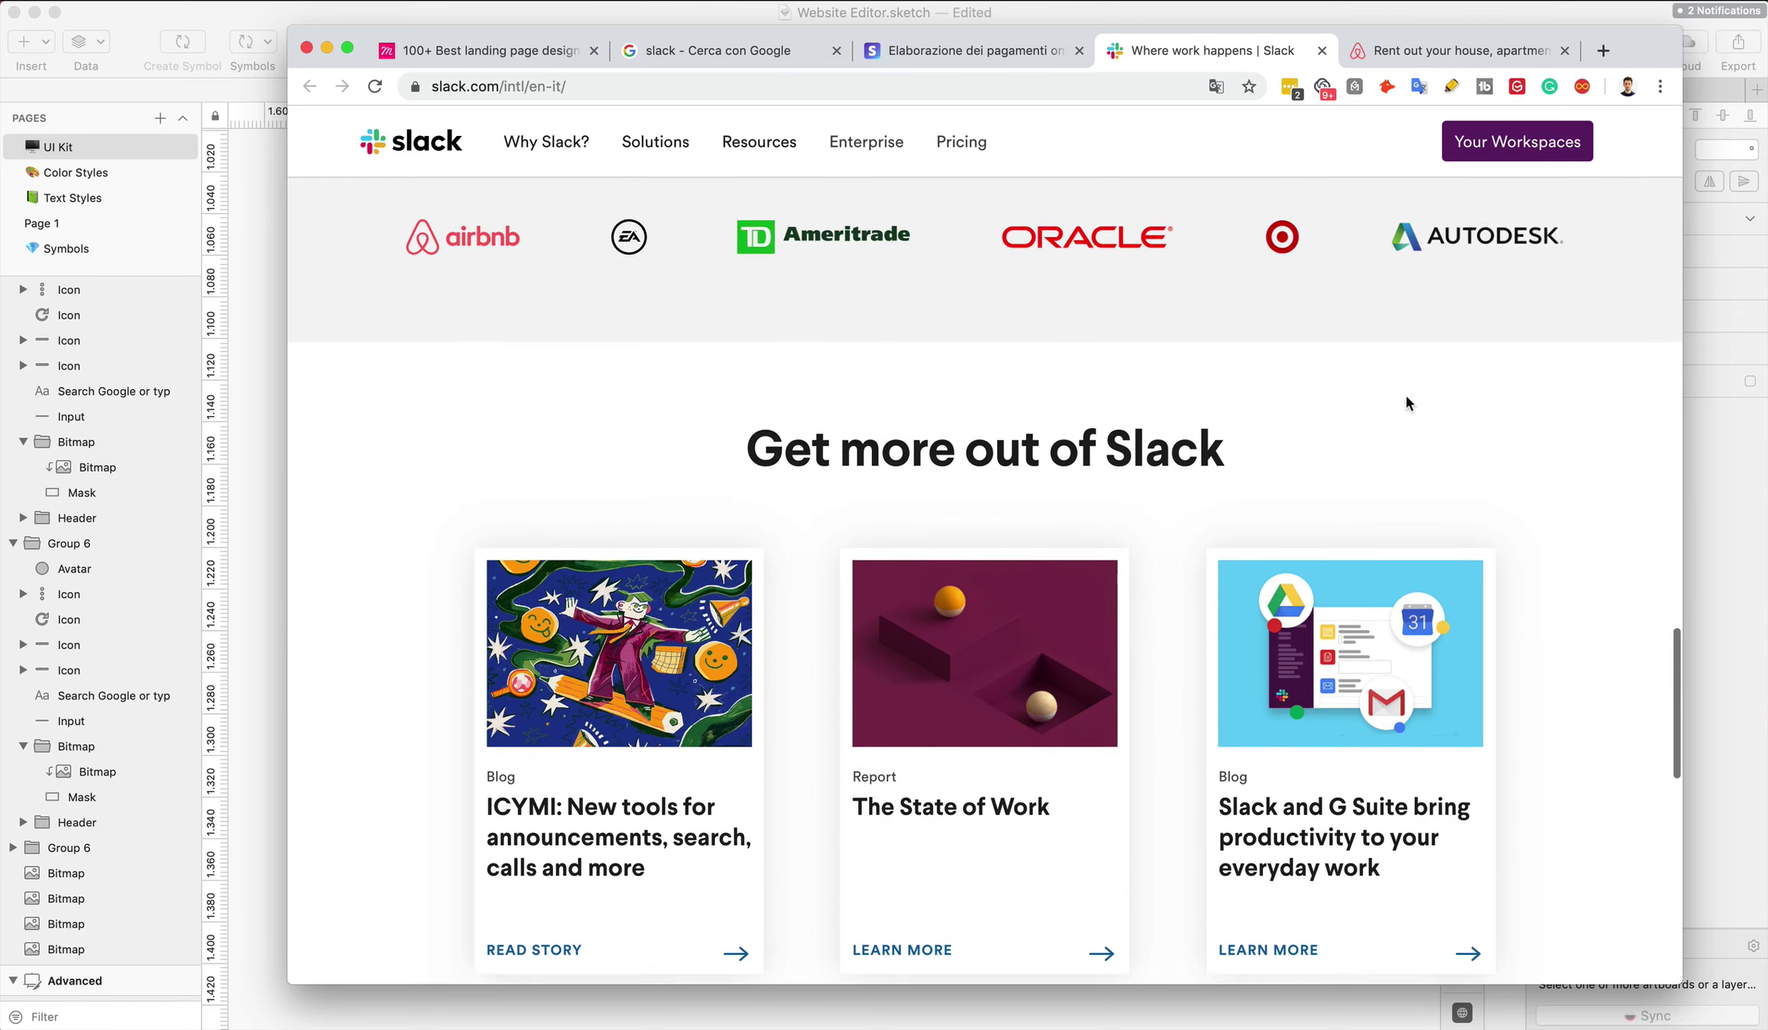
scroll(1406, 397, "down", 10)
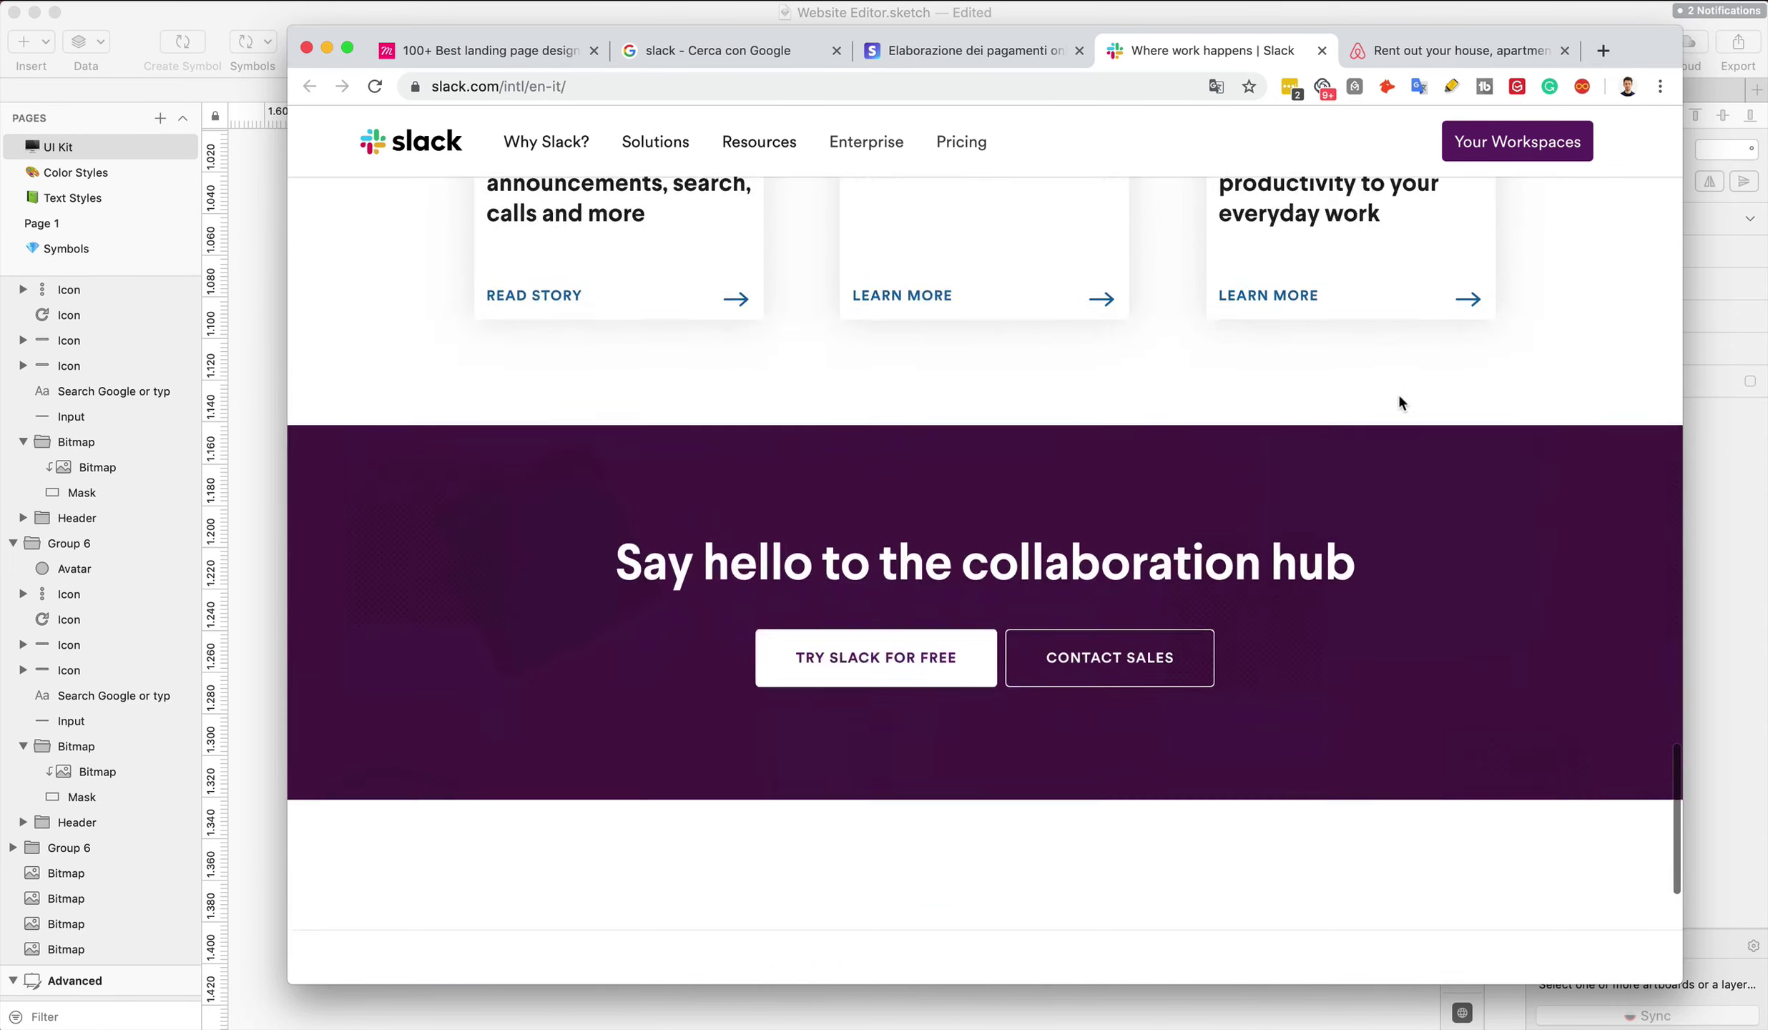
scroll(1399, 403, "down", 7)
Search the web for google drive in place of the Slack page and open the Google Drive product page
left_click(731, 86)
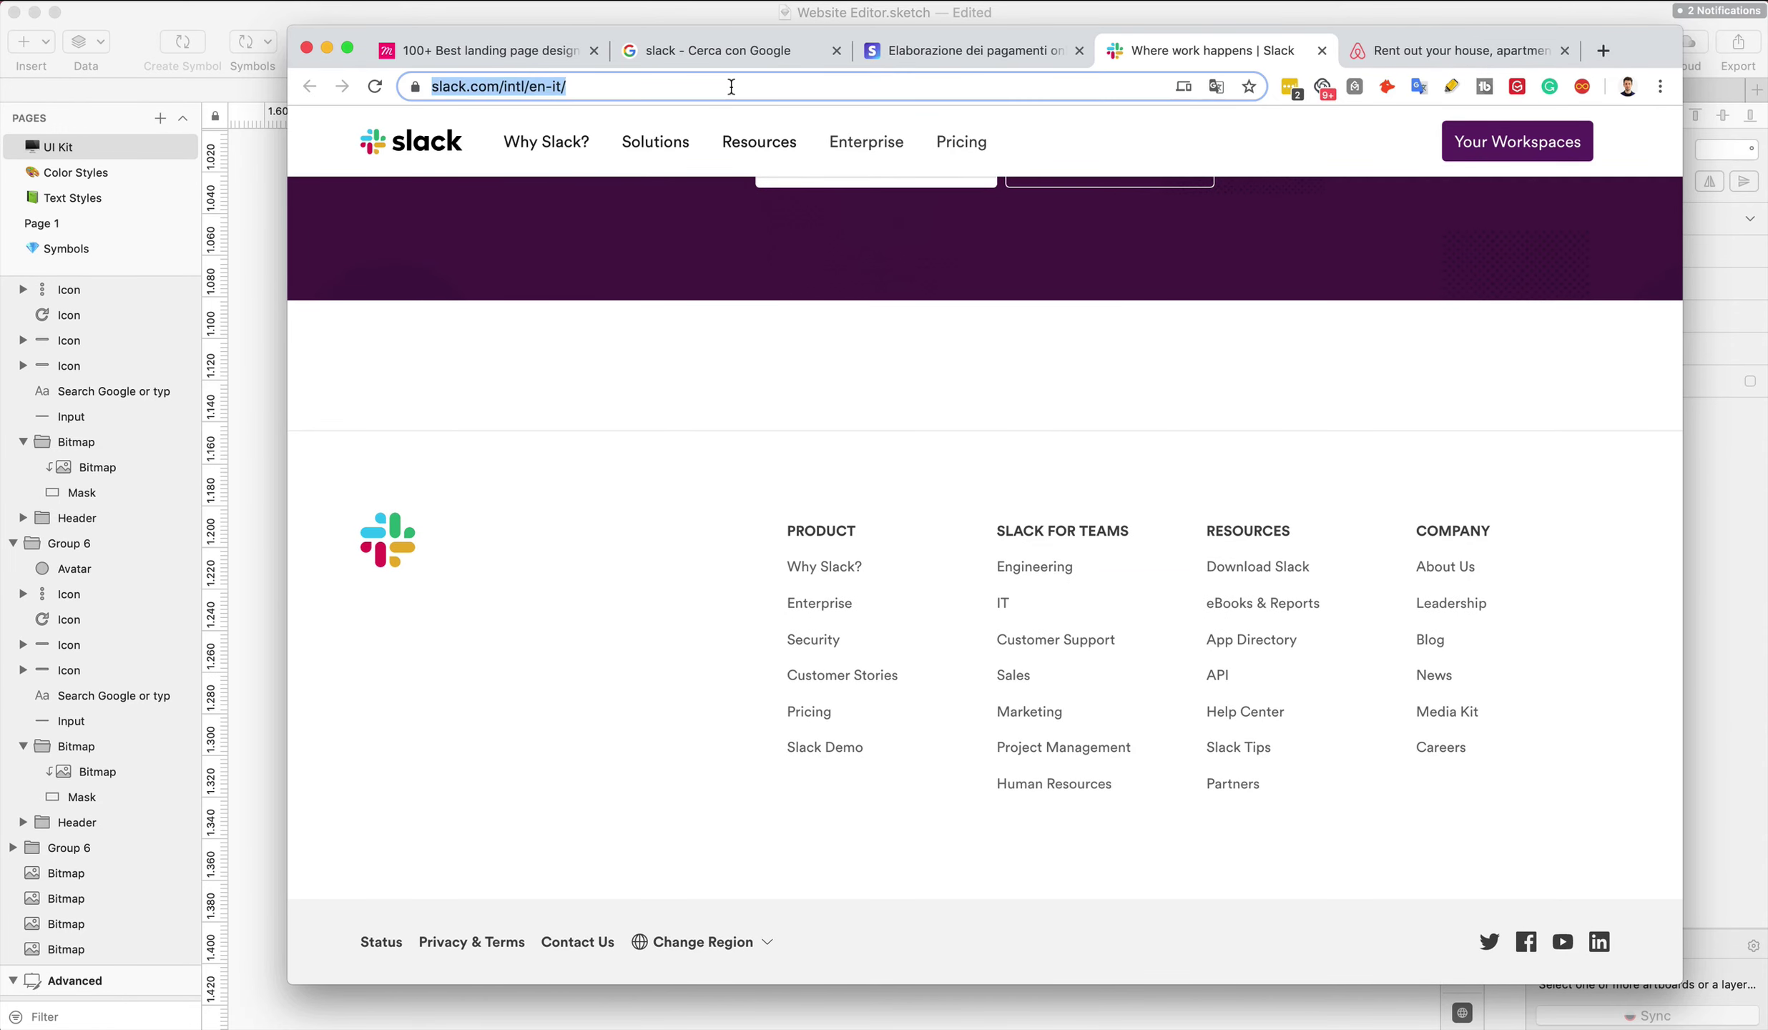
type("google drive")
key("Return")
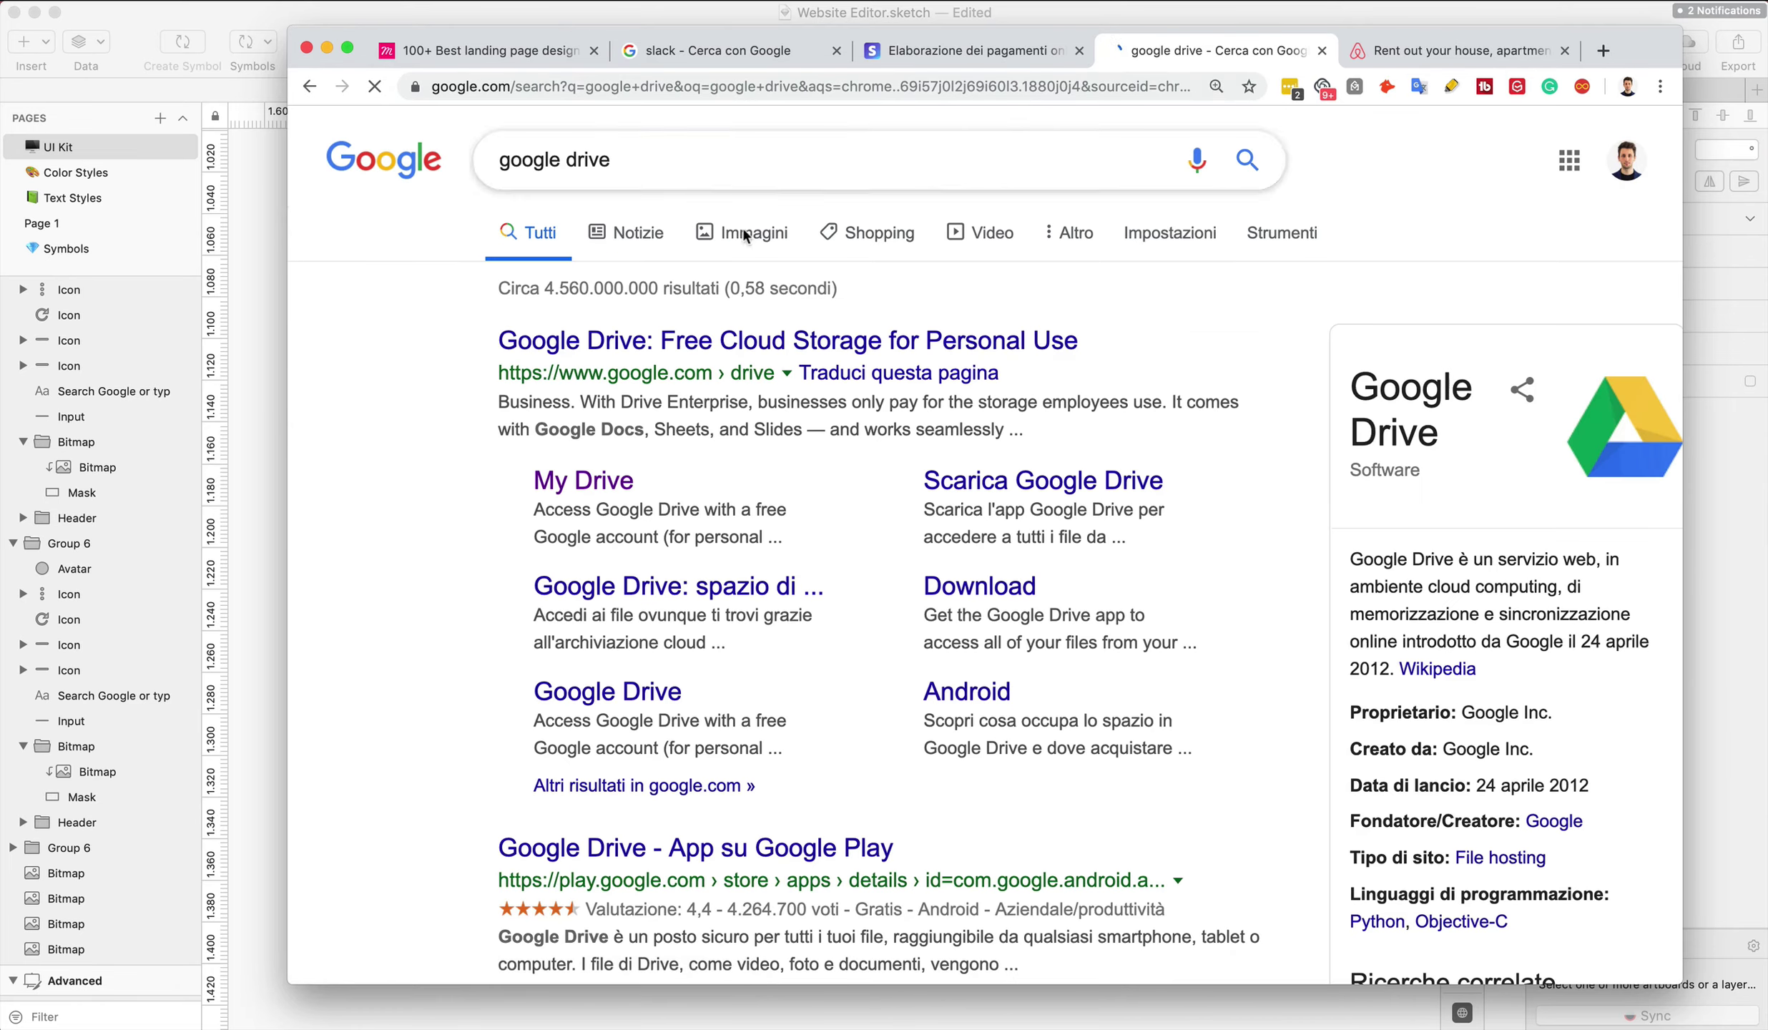
left_click(724, 341)
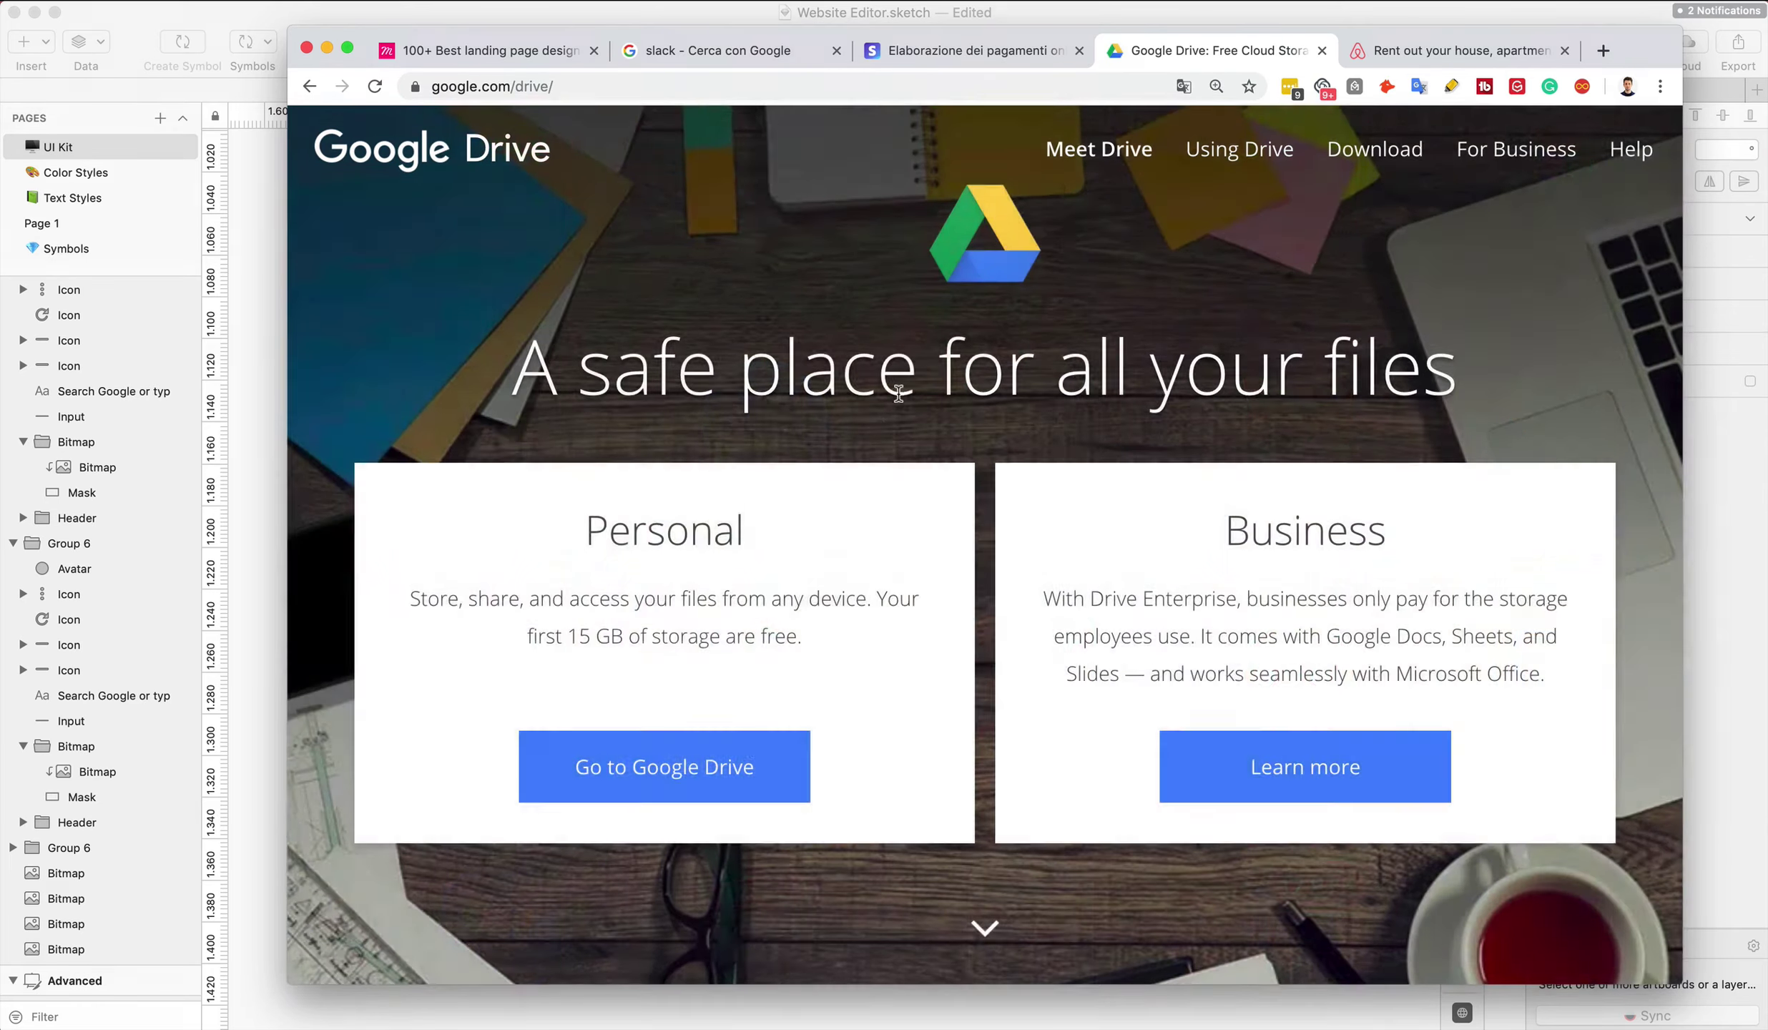
Capture the "Store any file" section of the Google Drive page as a screenshot and return to the Sketch document
scroll(898, 396, "down", 10)
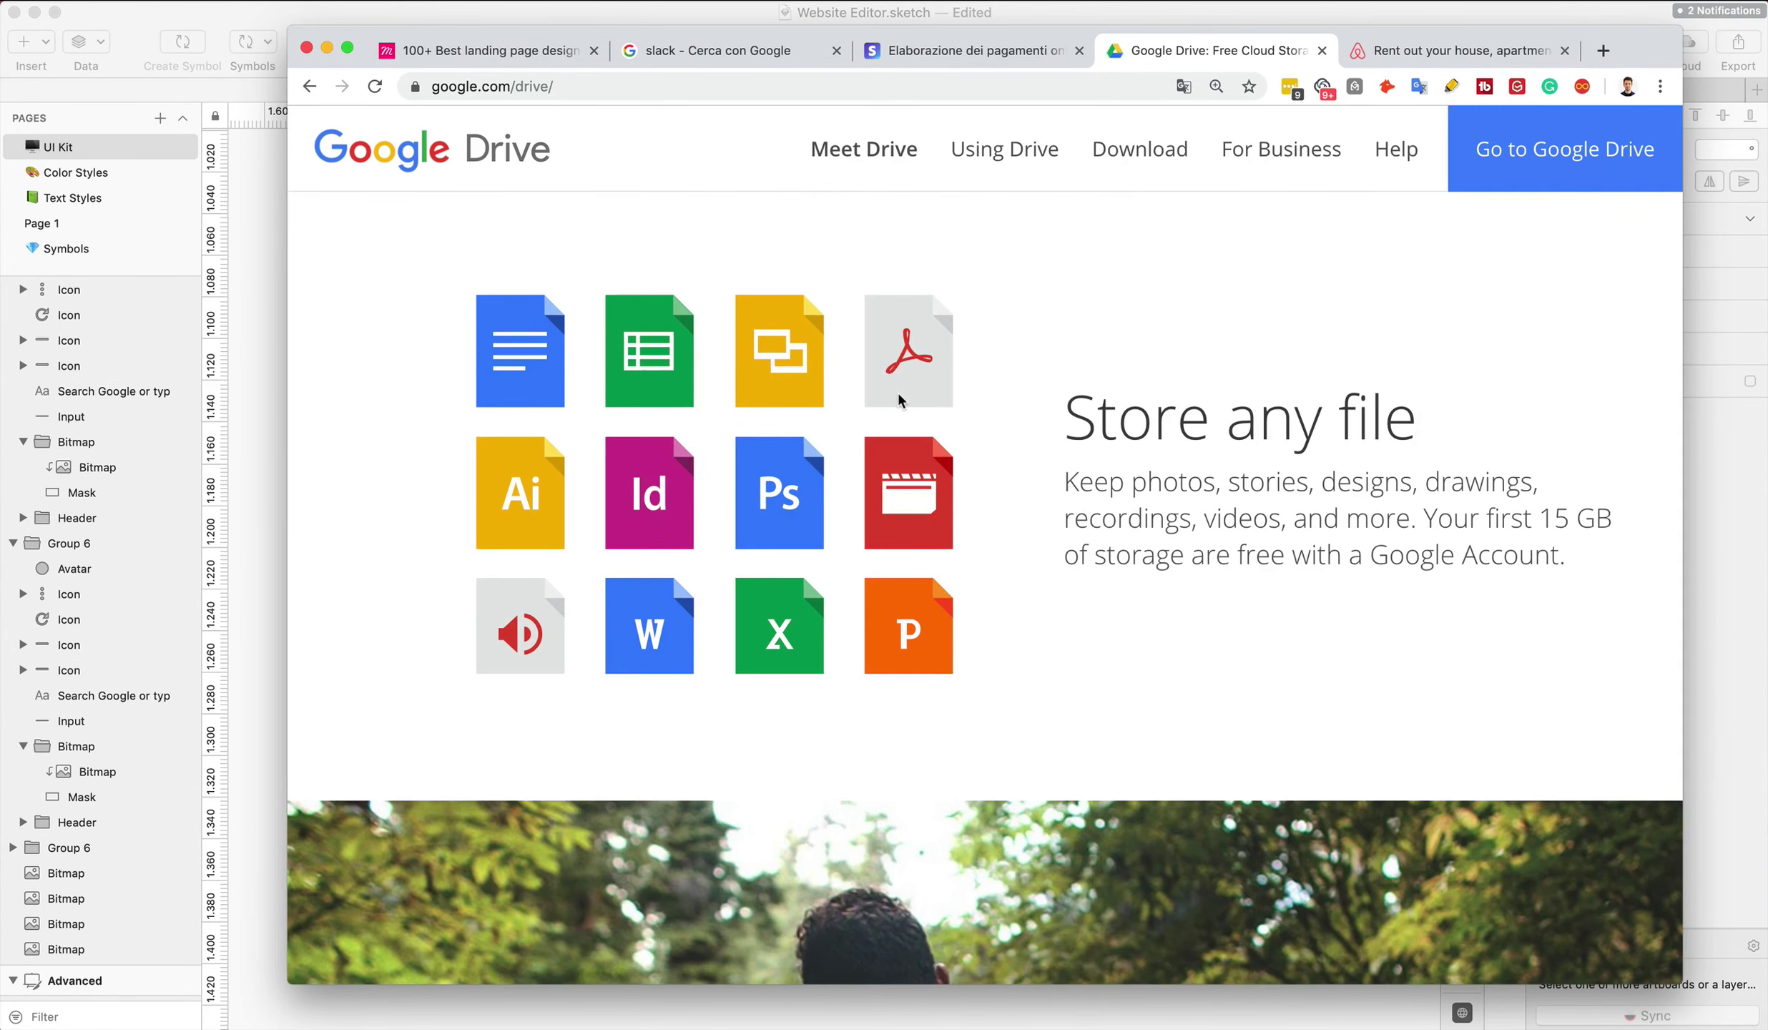
key("F4")
key("Escape")
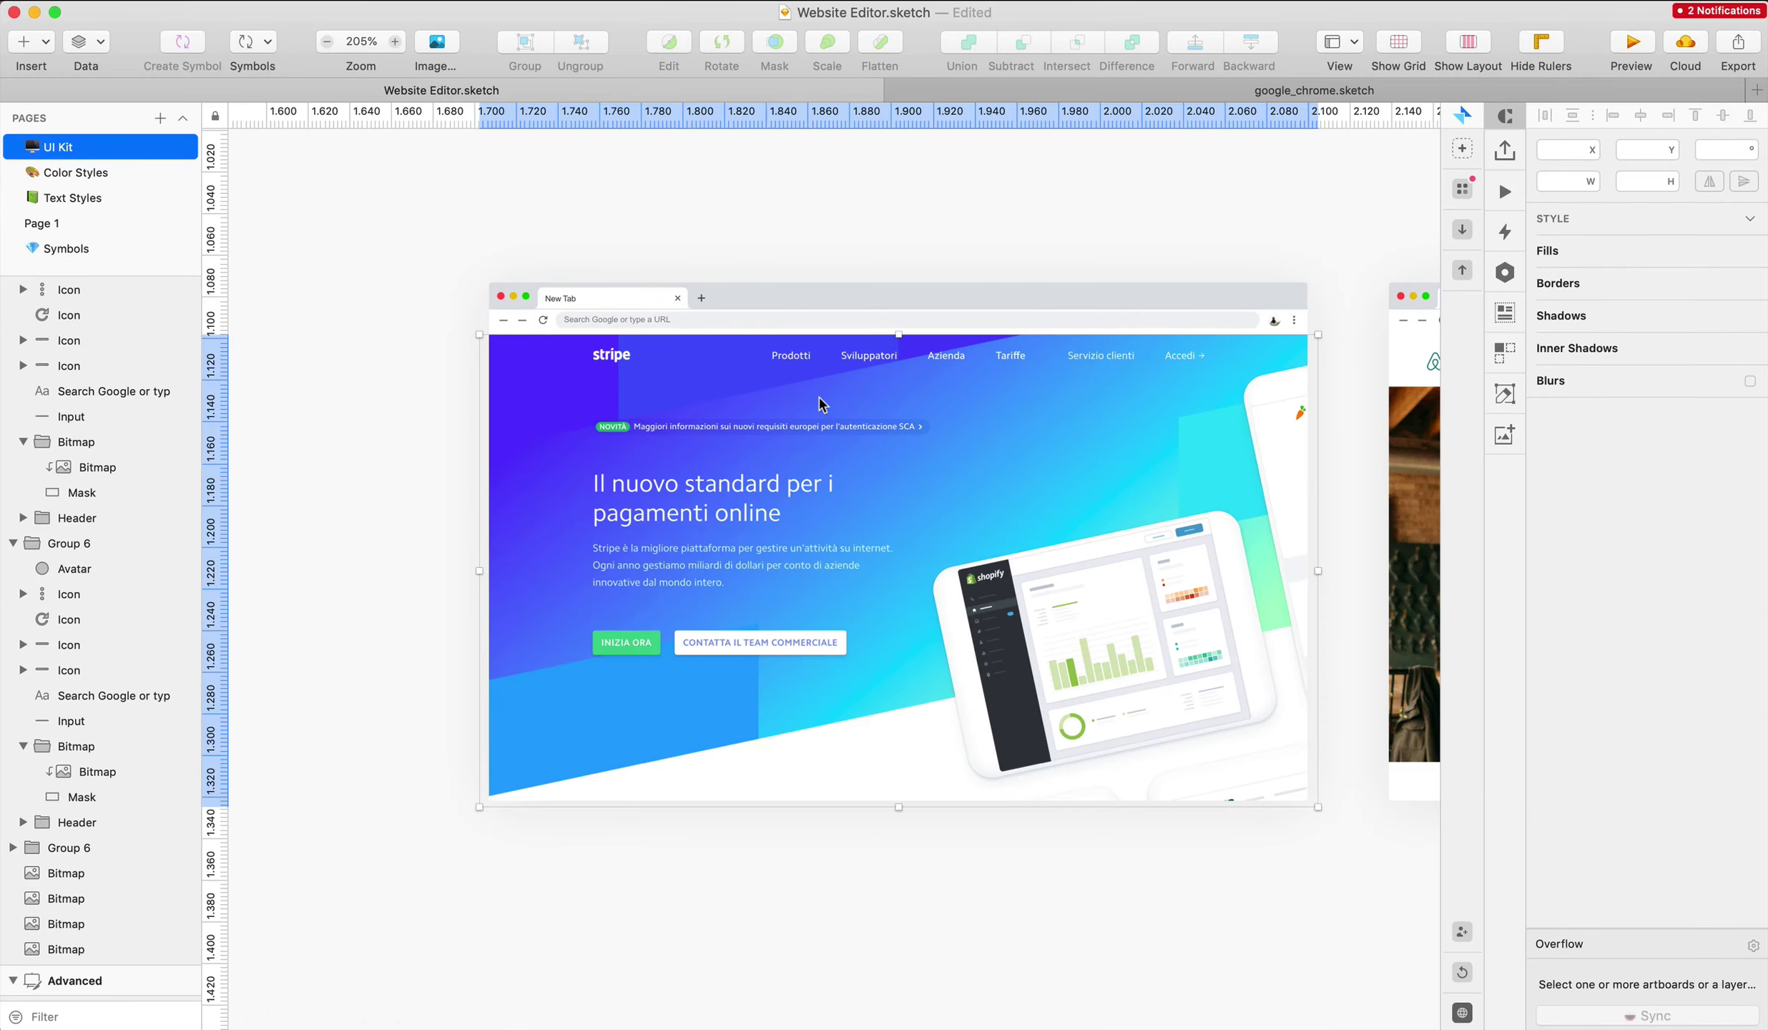
Replace the Stripe screenshot in the first third-row mockup with the captured Google Drive screenshot
key("BackSpace")
left_click(819, 397)
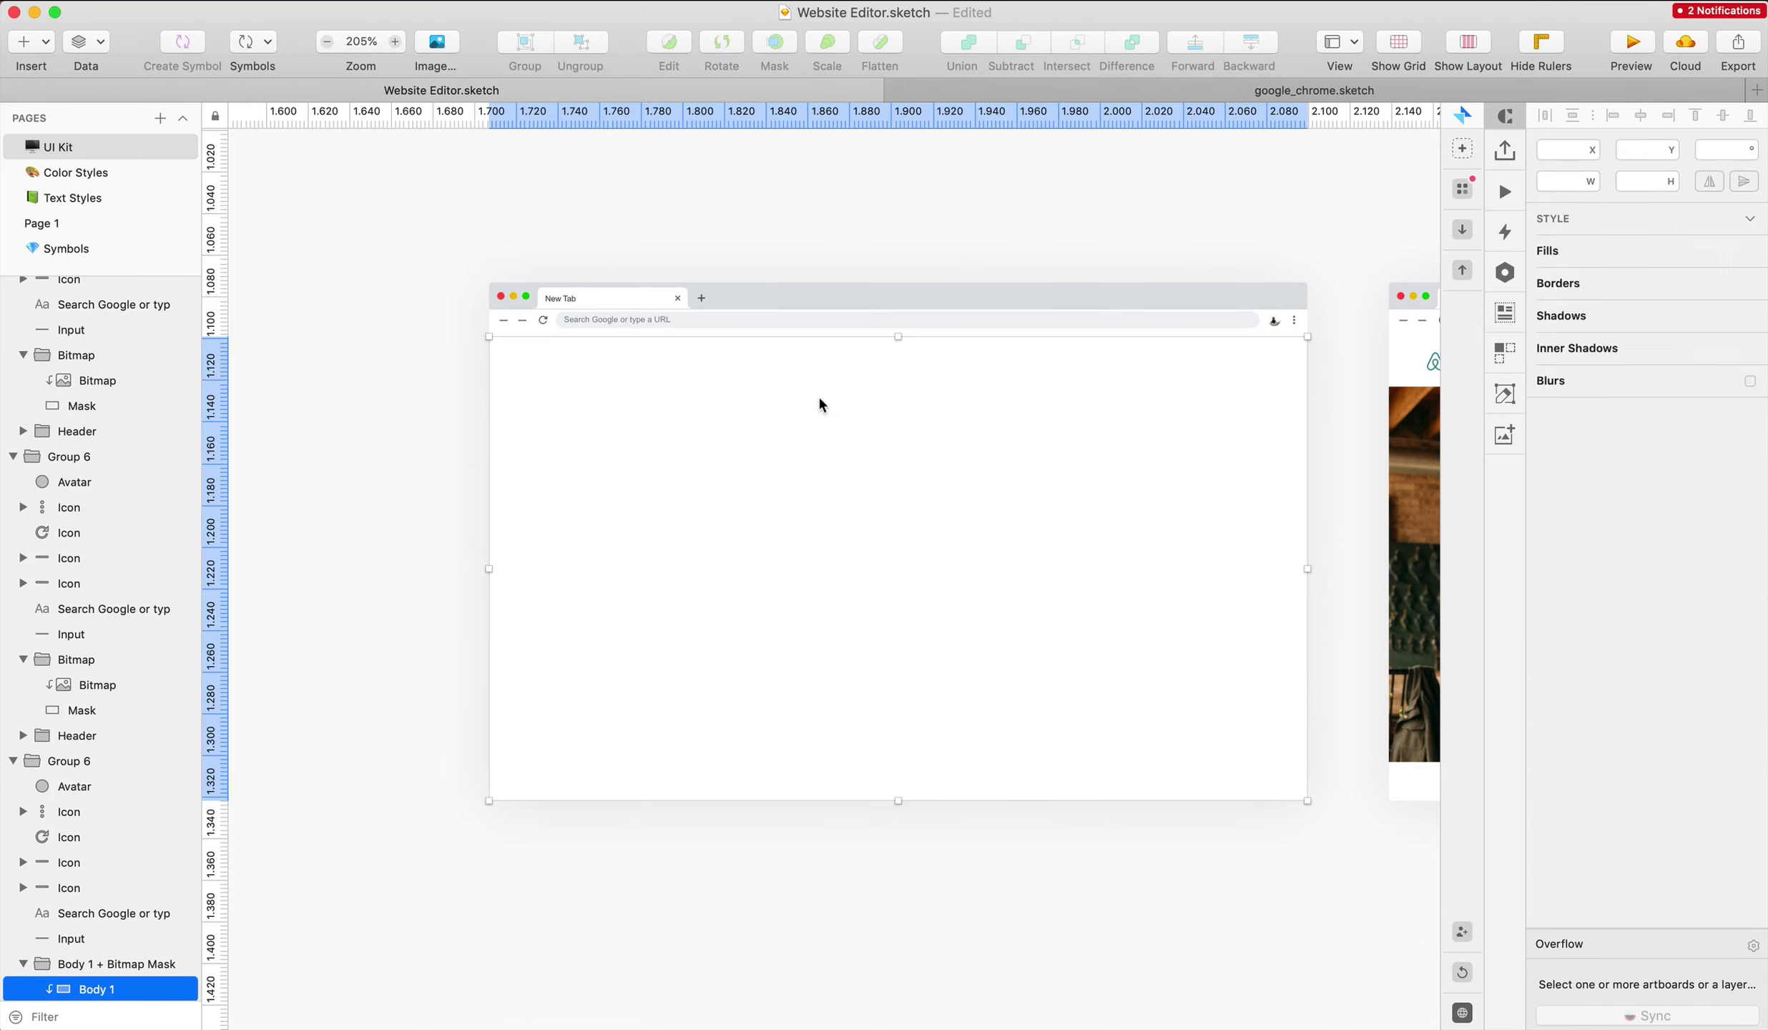
key("super+v")
Scale the Google Drive screenshot proportionally to 401 × 226.09, align it under the browser header at Y 1098.45, and deselect it
scroll(856, 393, "down", 5)
left_click_drag(853, 226, 835, 369)
scroll(837, 367, "down", 5)
scroll(834, 365, "up", 8)
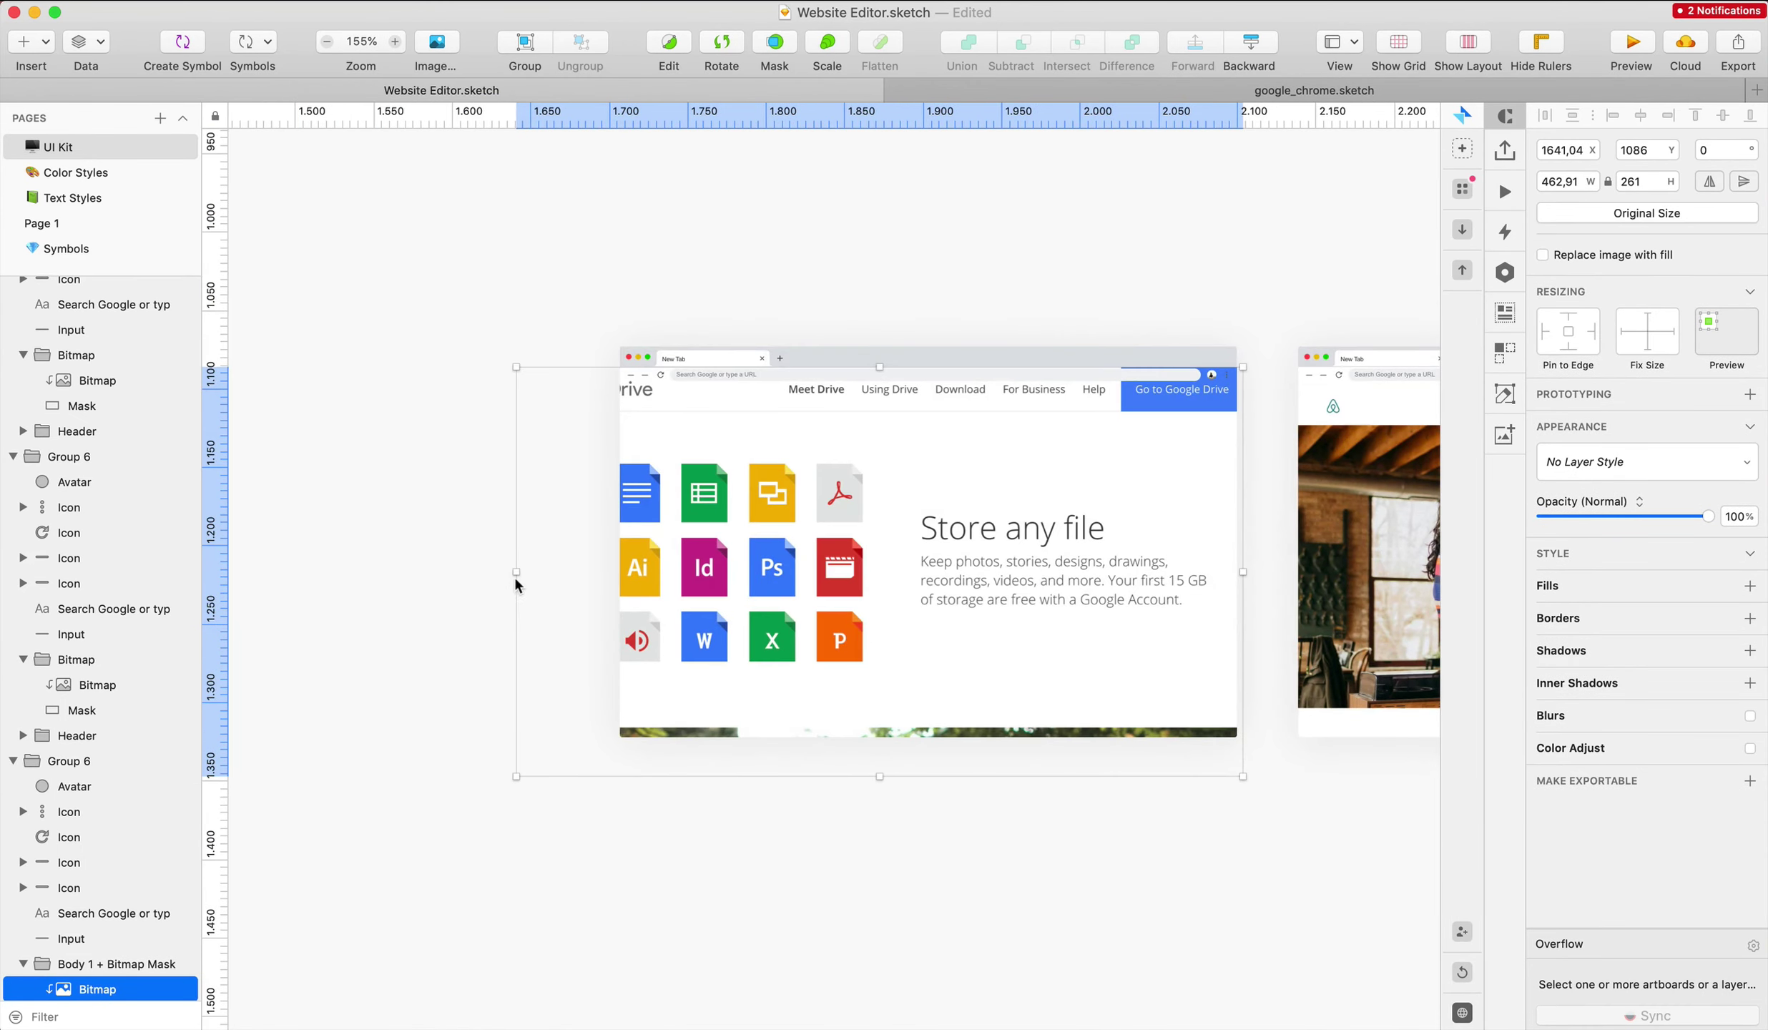
left_click_drag(588, 575, 611, 565)
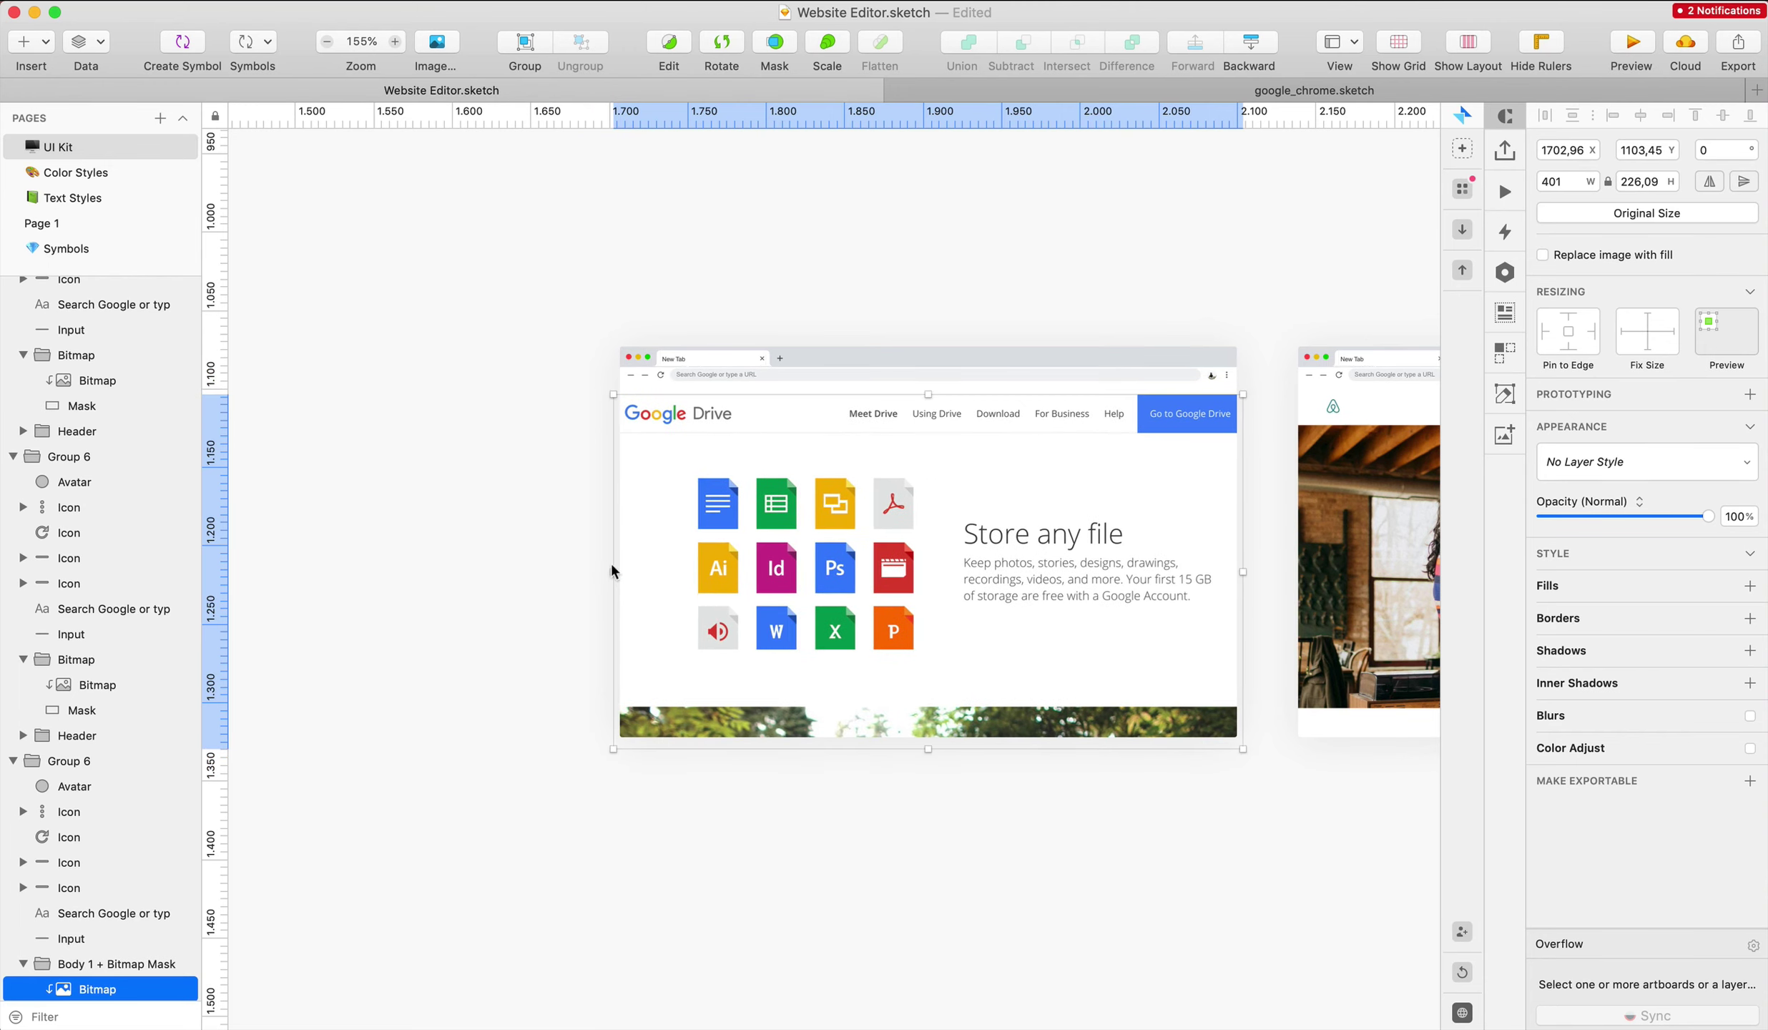
key("Up")
key("Up")
key("Up")
key("Up")
key("Up")
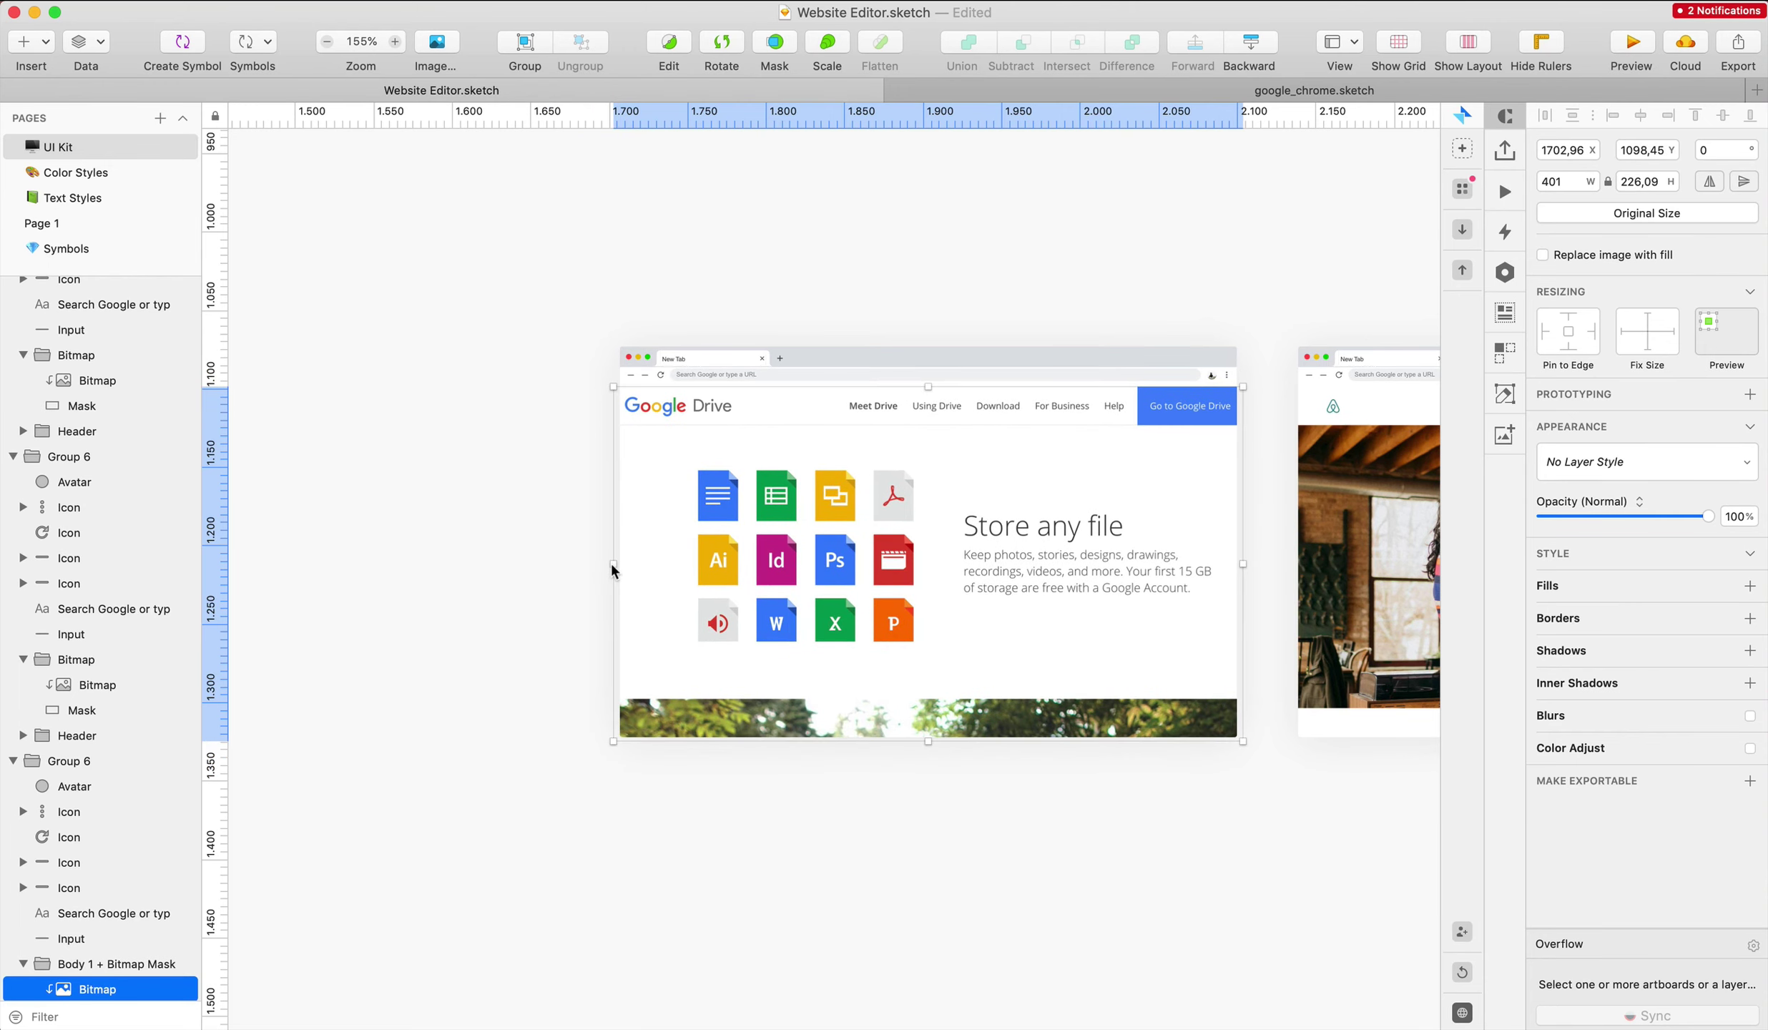
left_click(537, 529)
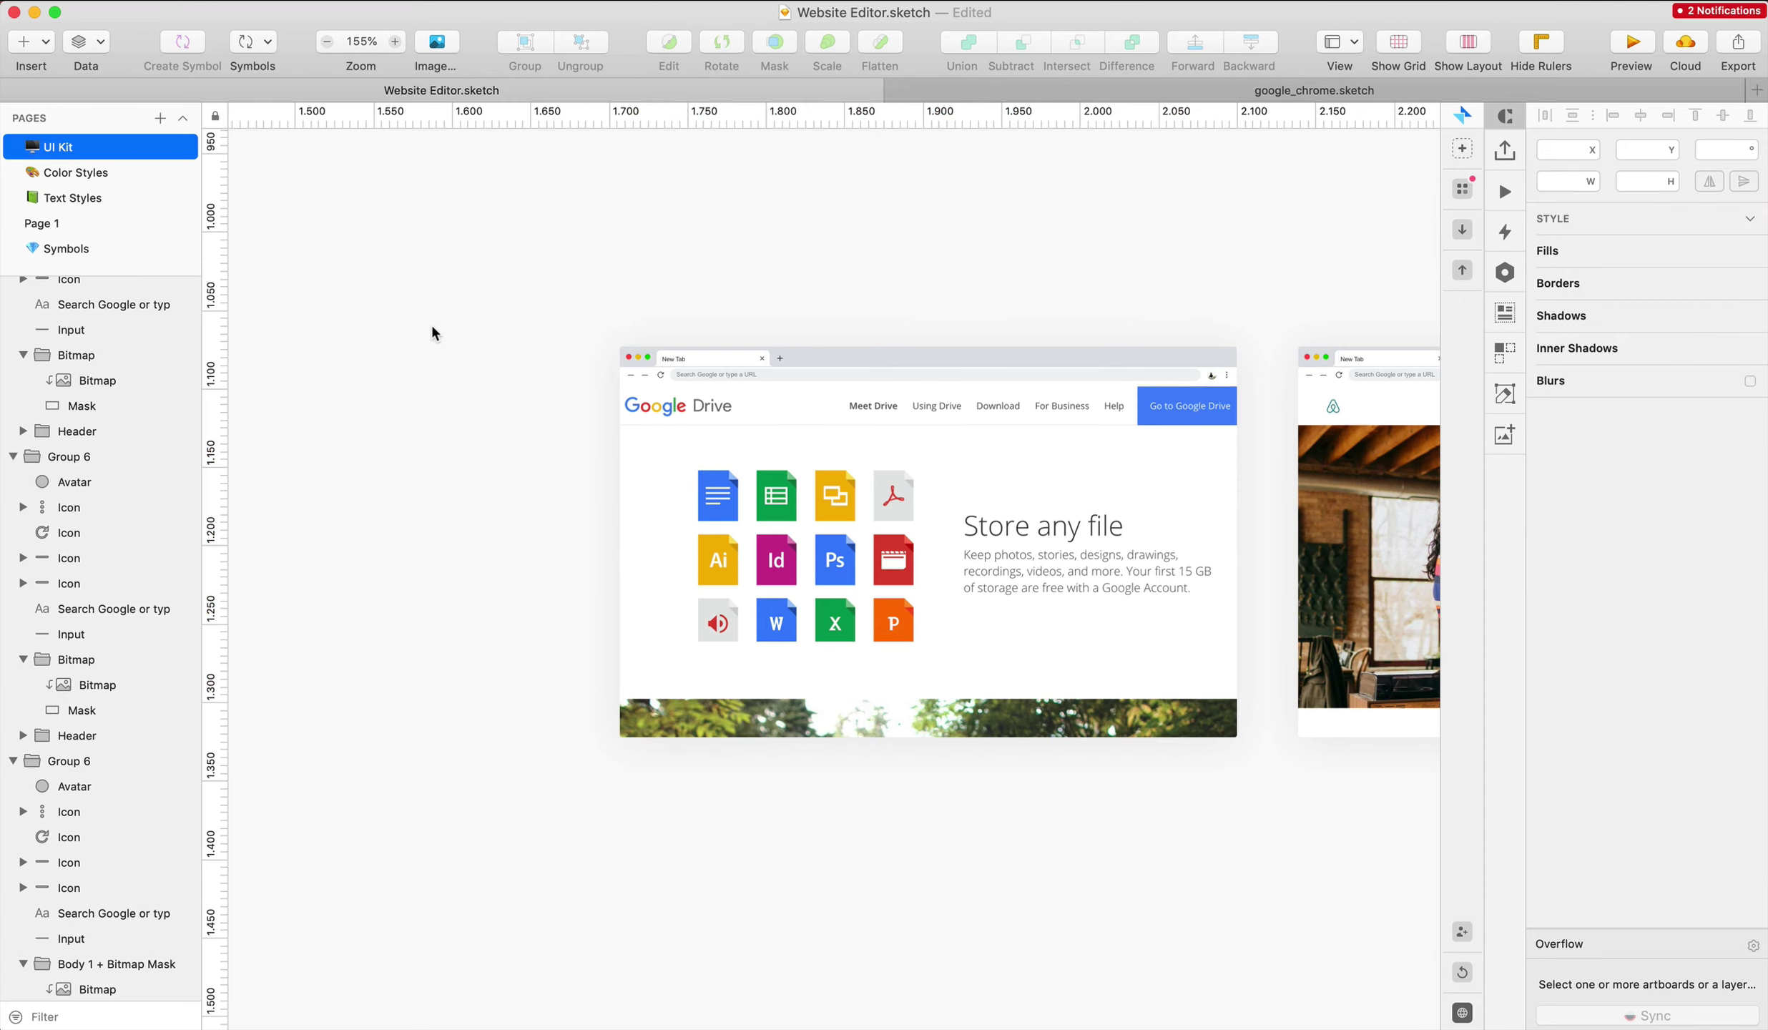
Group the three new browser mockups and place them in the Websites artboard as a third row at X 90, Y 823
key("super+0")
scroll(432, 324, "up", 10)
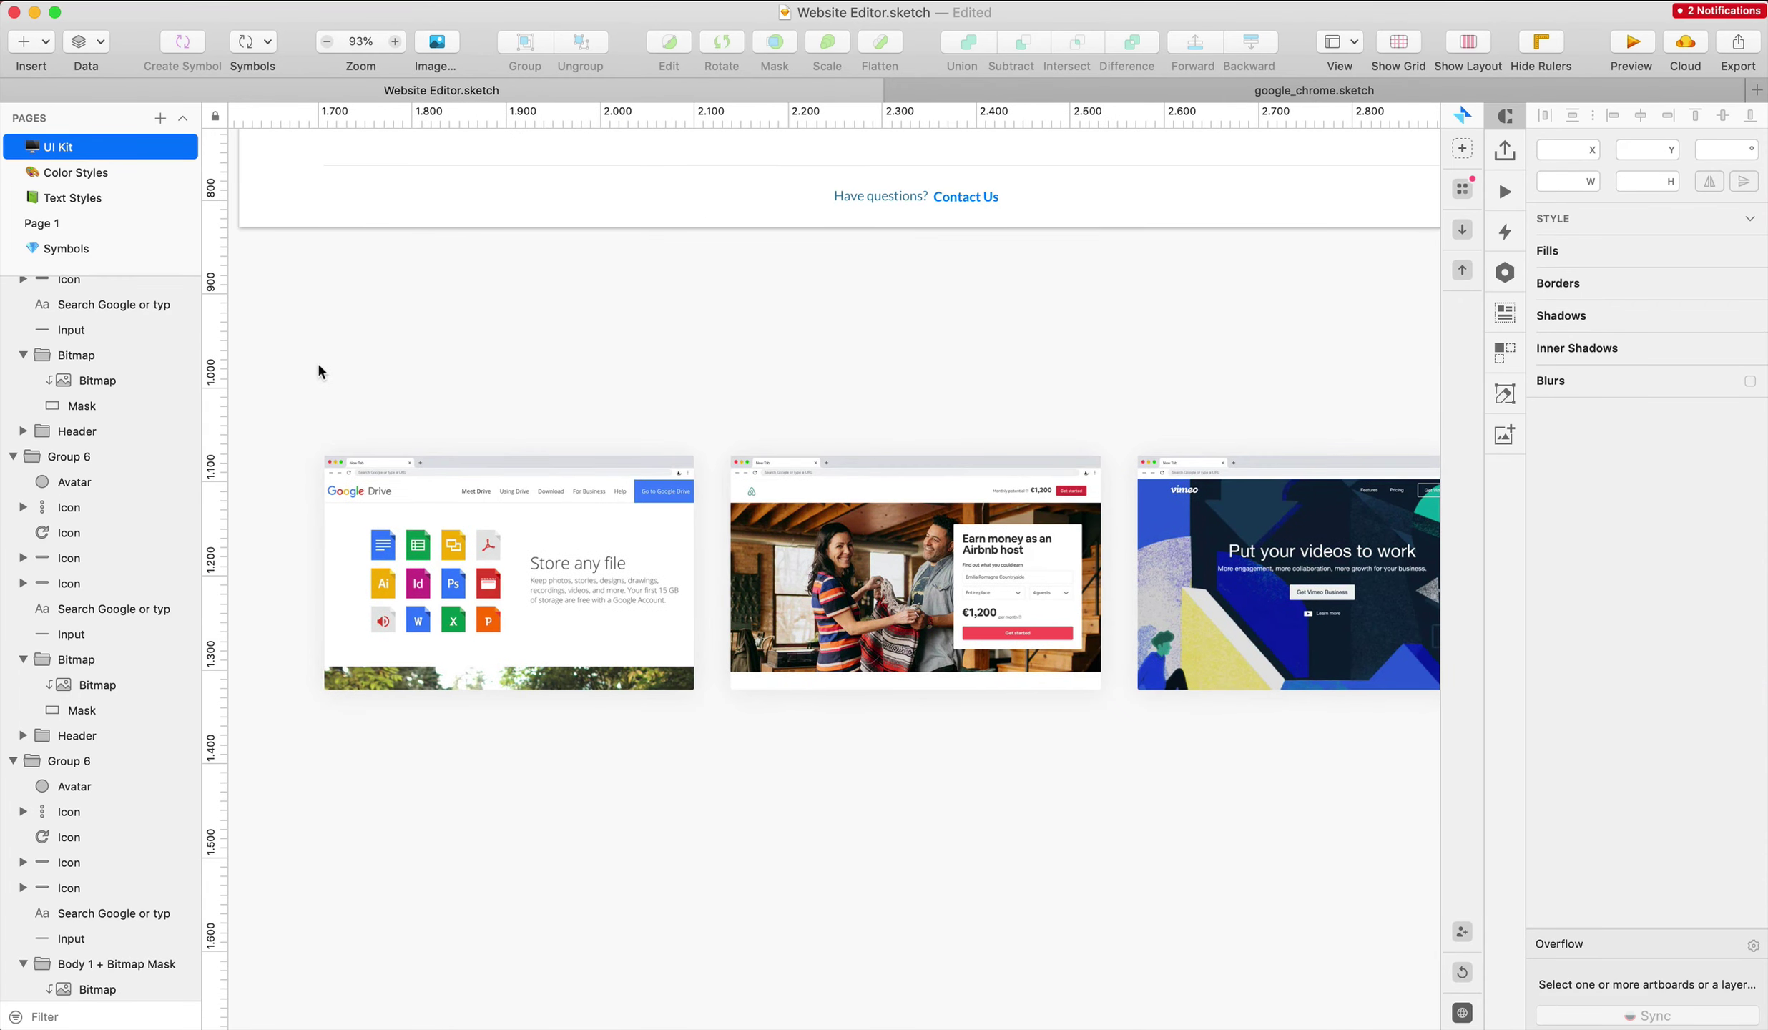
scroll(284, 582, "down", 3)
left_click_drag(283, 584, 1366, 936)
key("super+g")
left_click_drag(951, 753, 949, 101)
scroll(948, 154, "up", 3)
scroll(949, 156, "up", 5)
left_click_drag(959, 733, 951, 971)
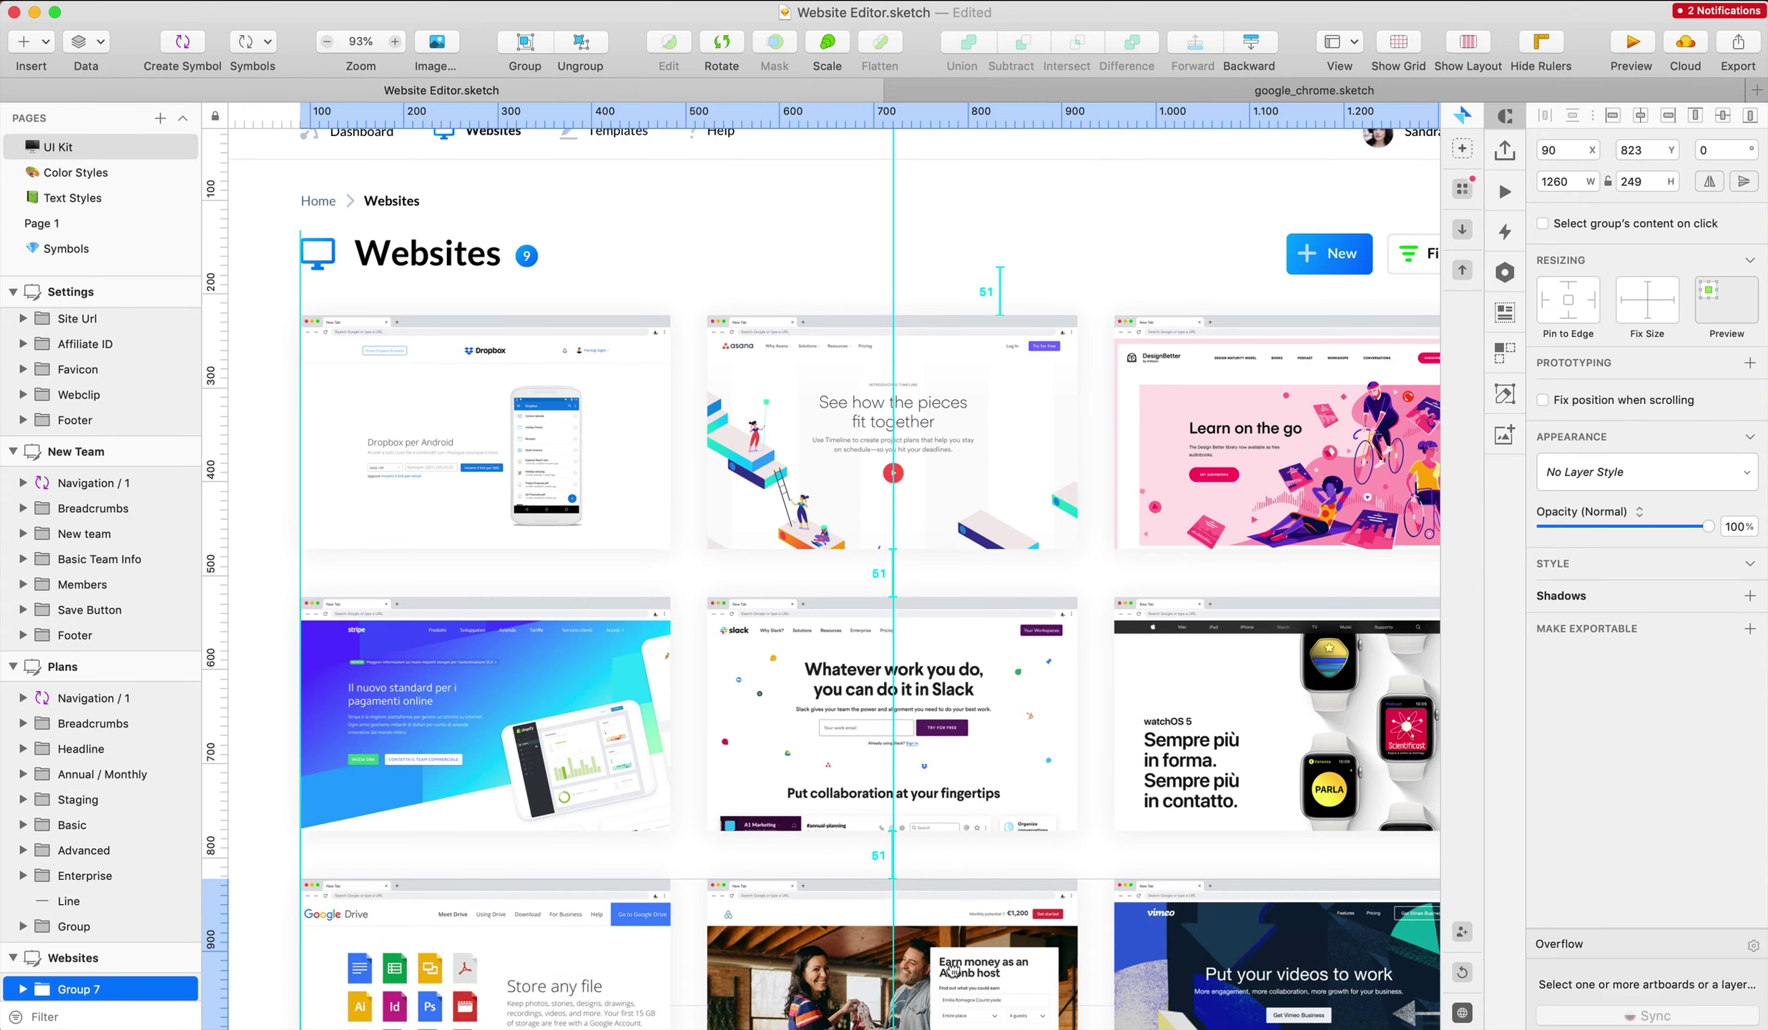
Flatten the third-row mockup group into a single bitmap
scroll(952, 971, "down", 6)
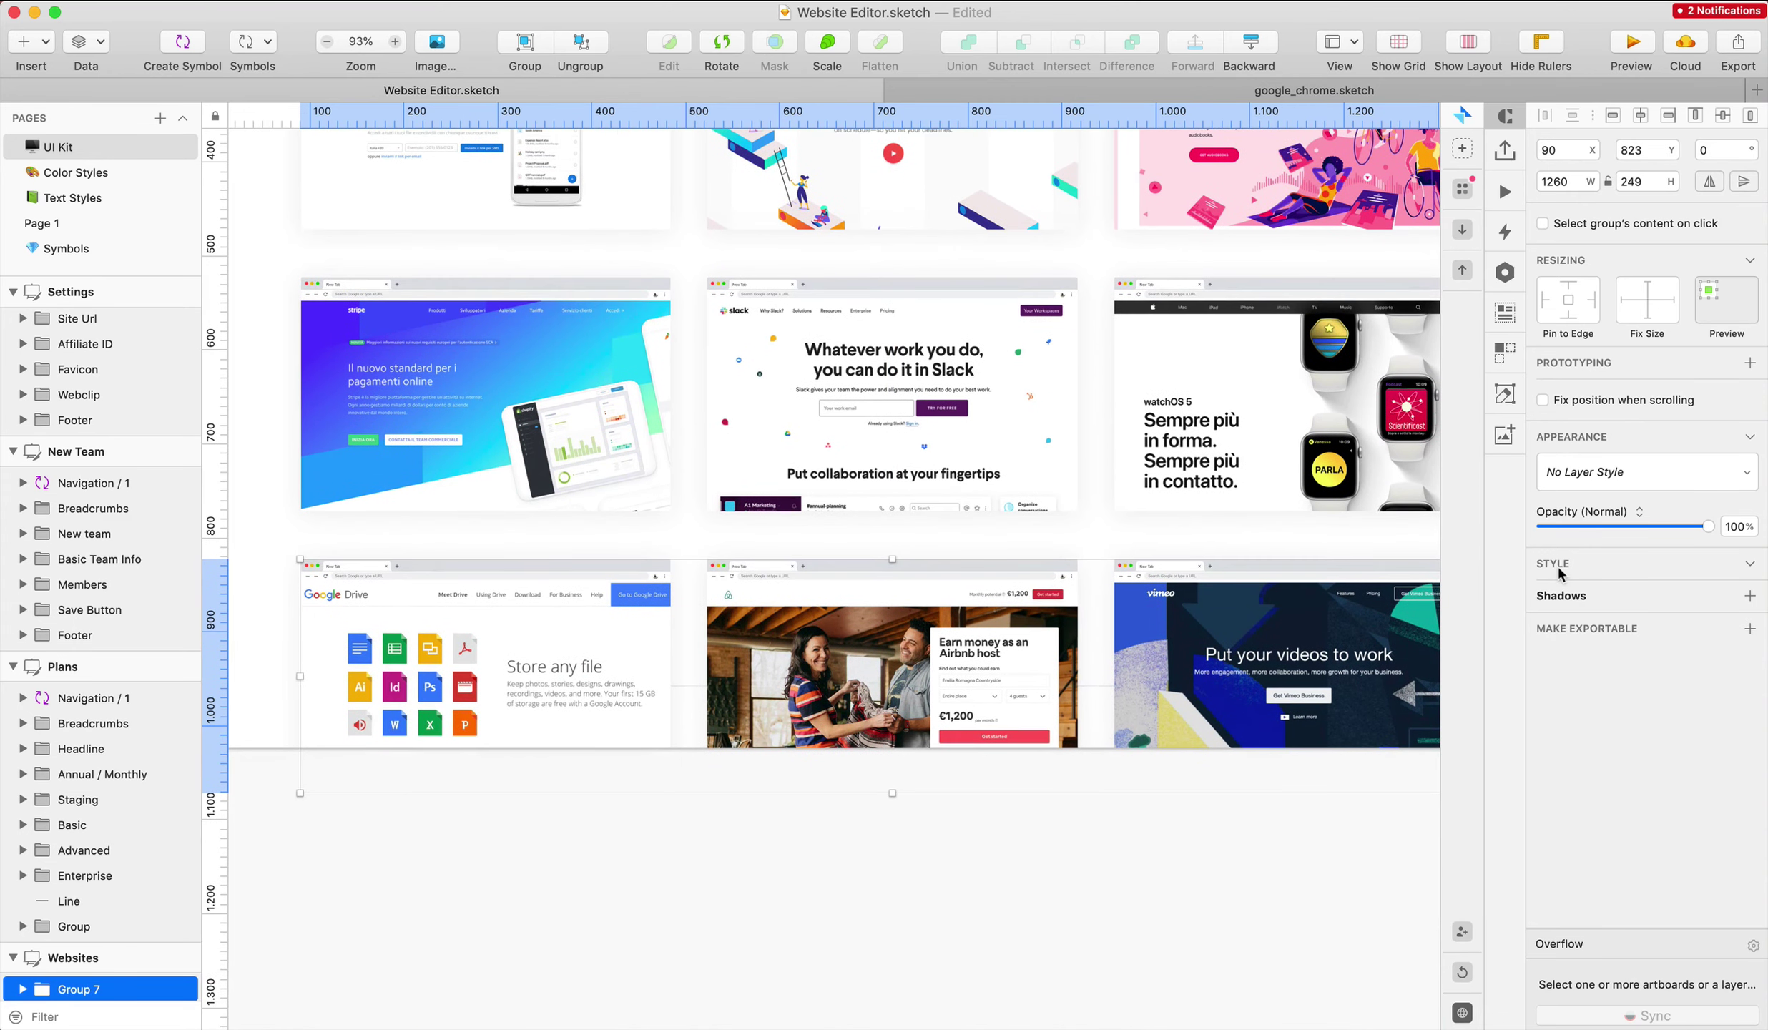
right_click(916, 643)
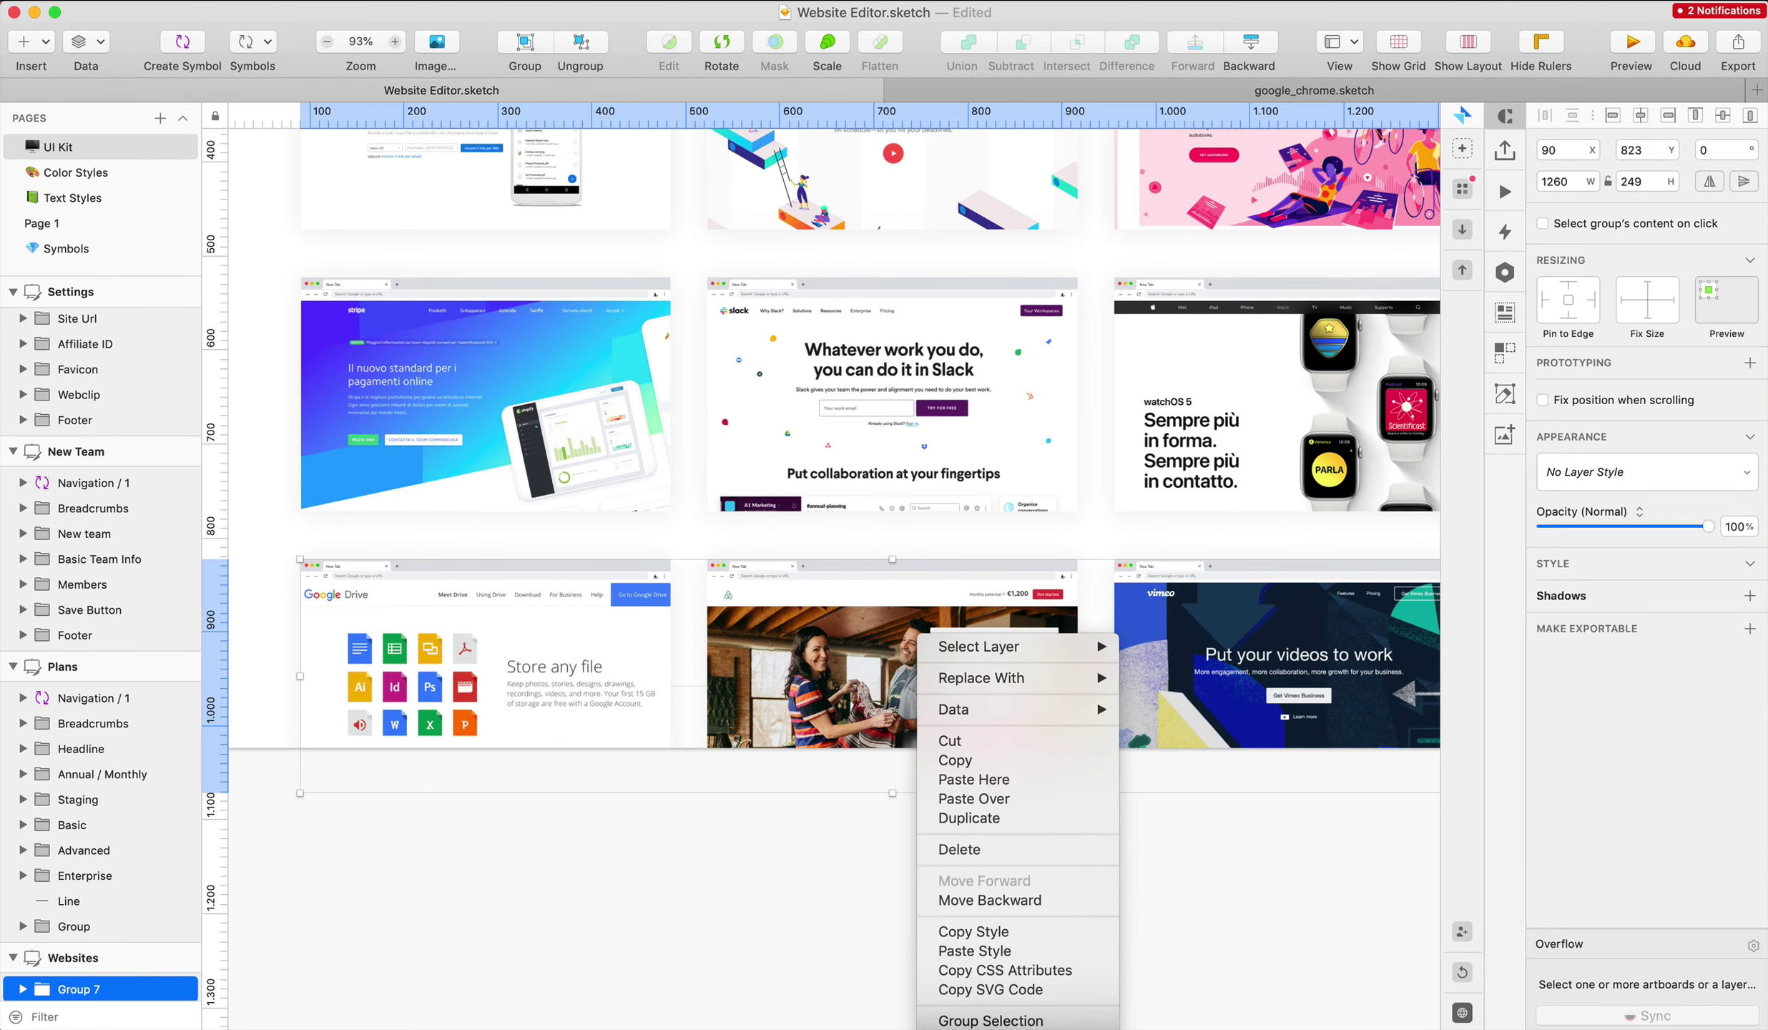
left_click(994, 932)
left_click(218, 7)
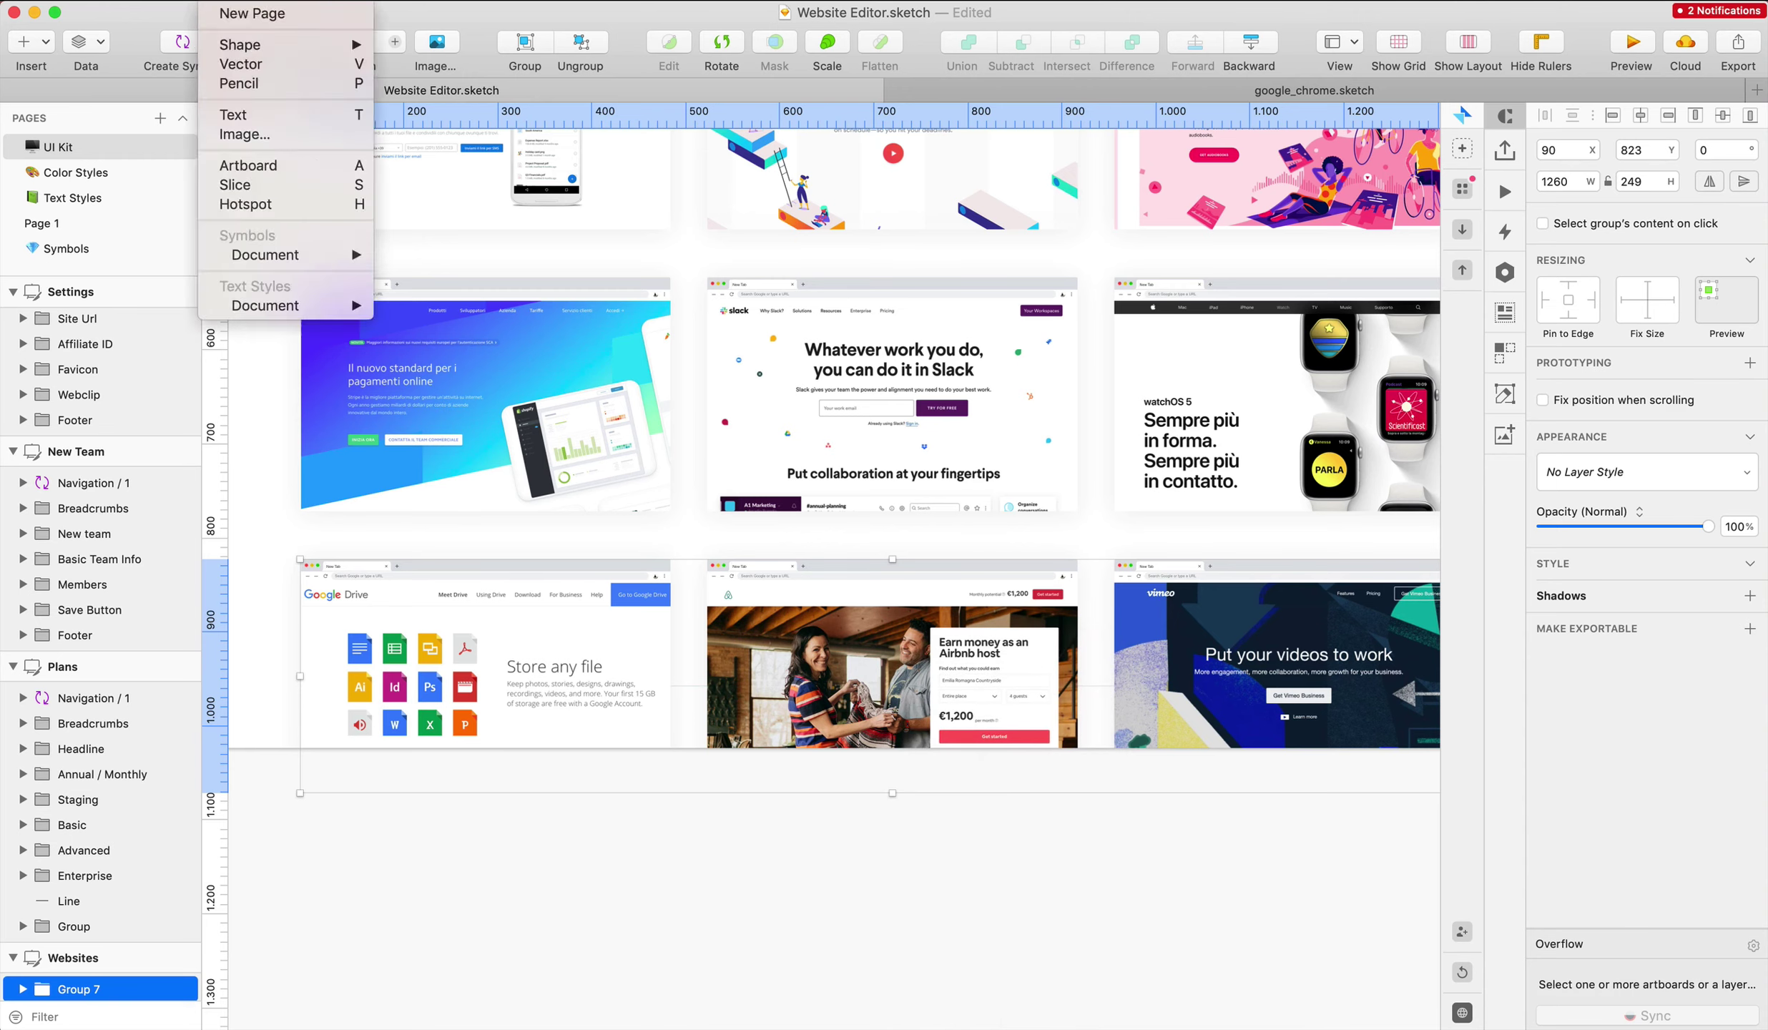
mouse_move(272, 7)
left_click(389, 396)
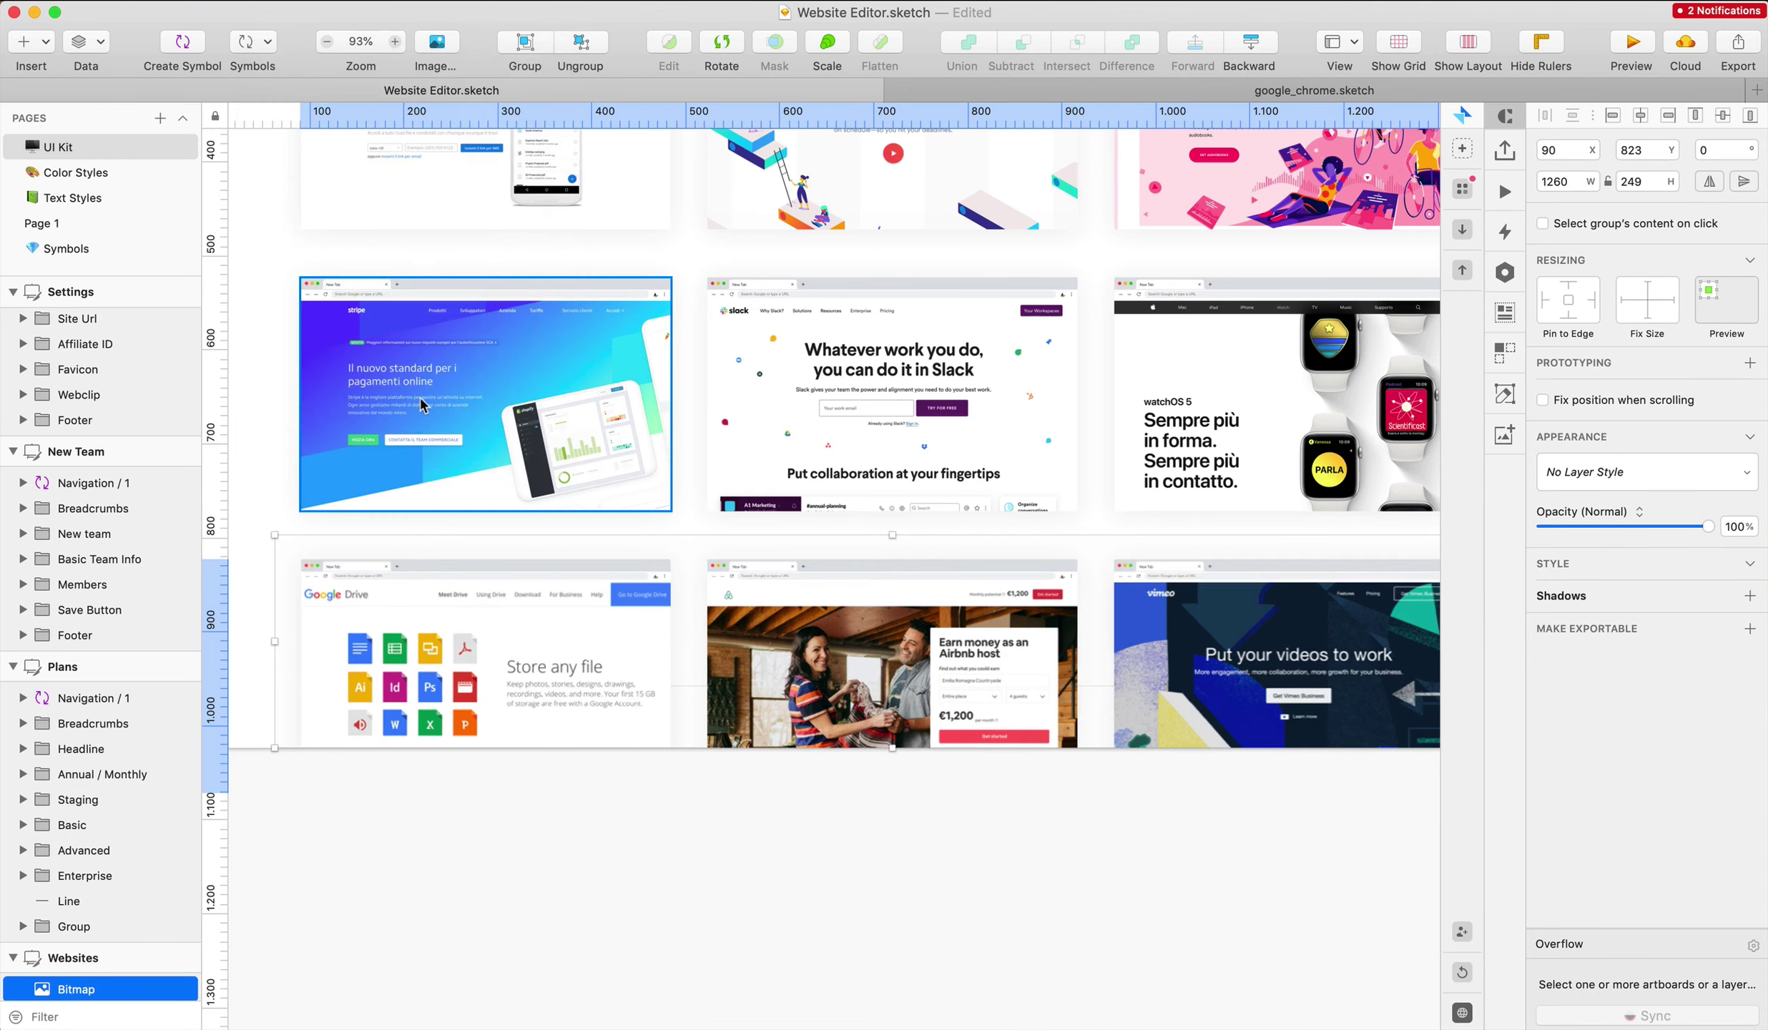
Try to add a fill to the flattened third-row bitmap
left_click(1547, 632)
left_click(1574, 650)
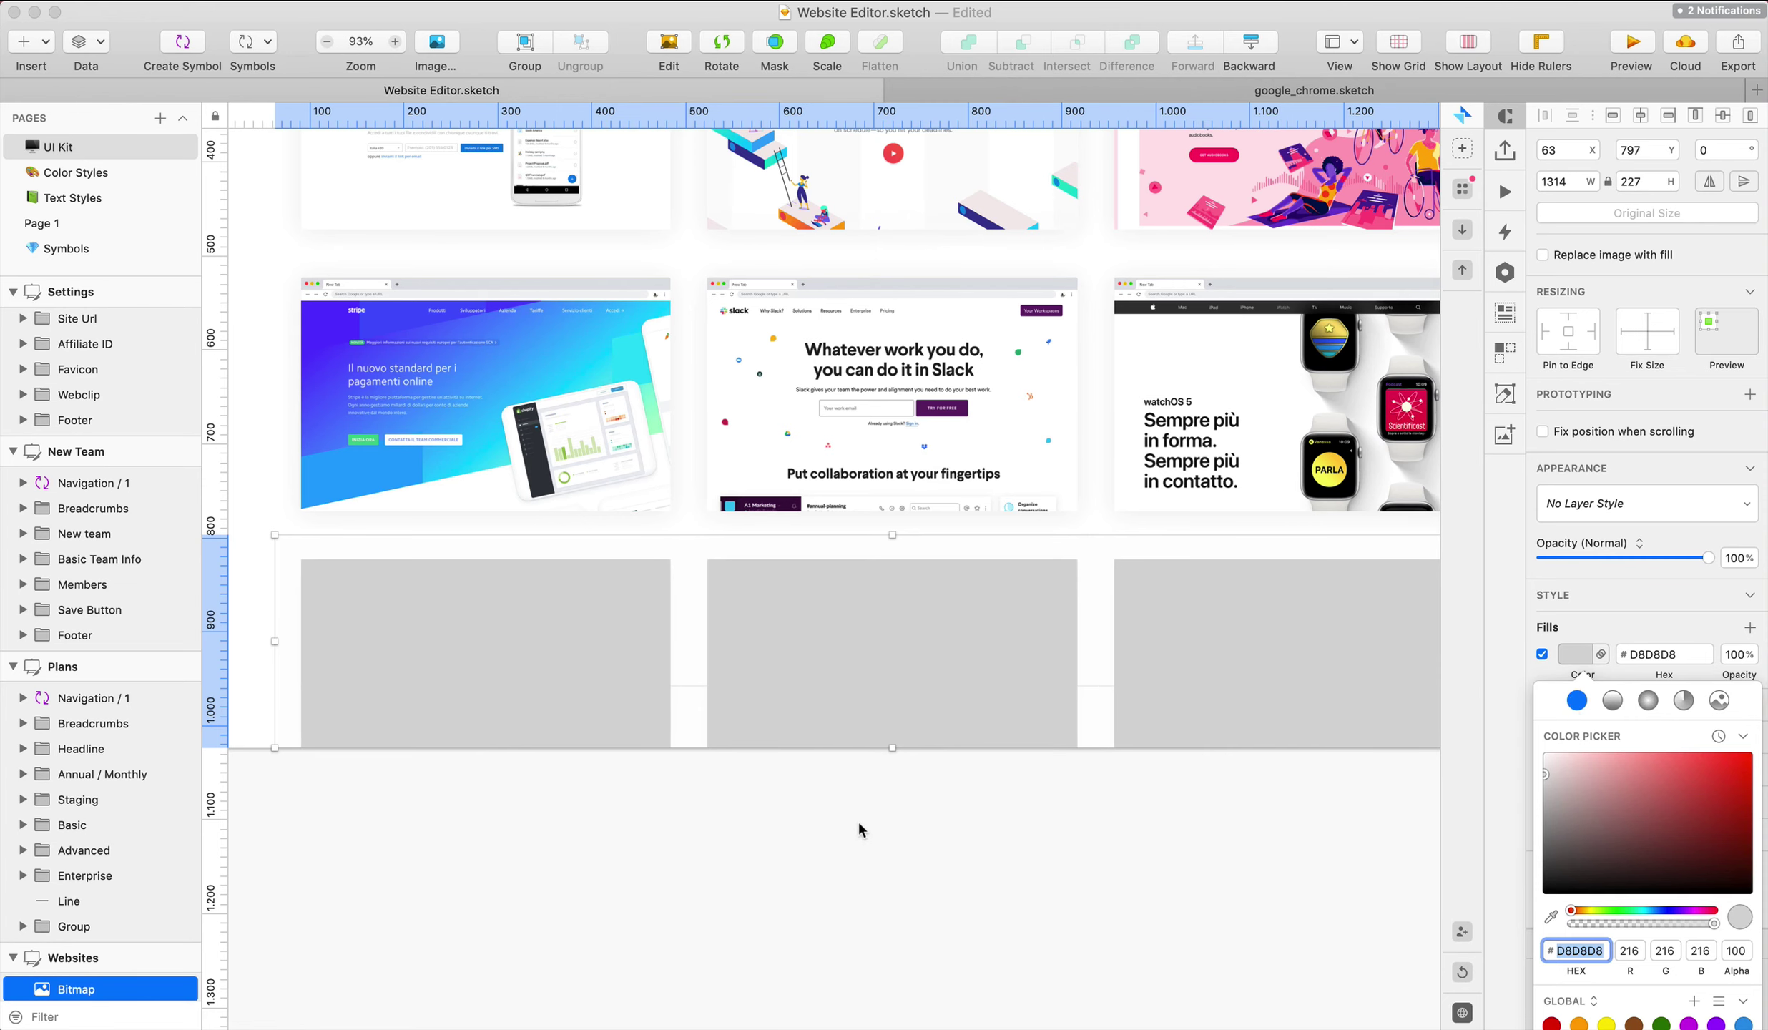
key("super+z")
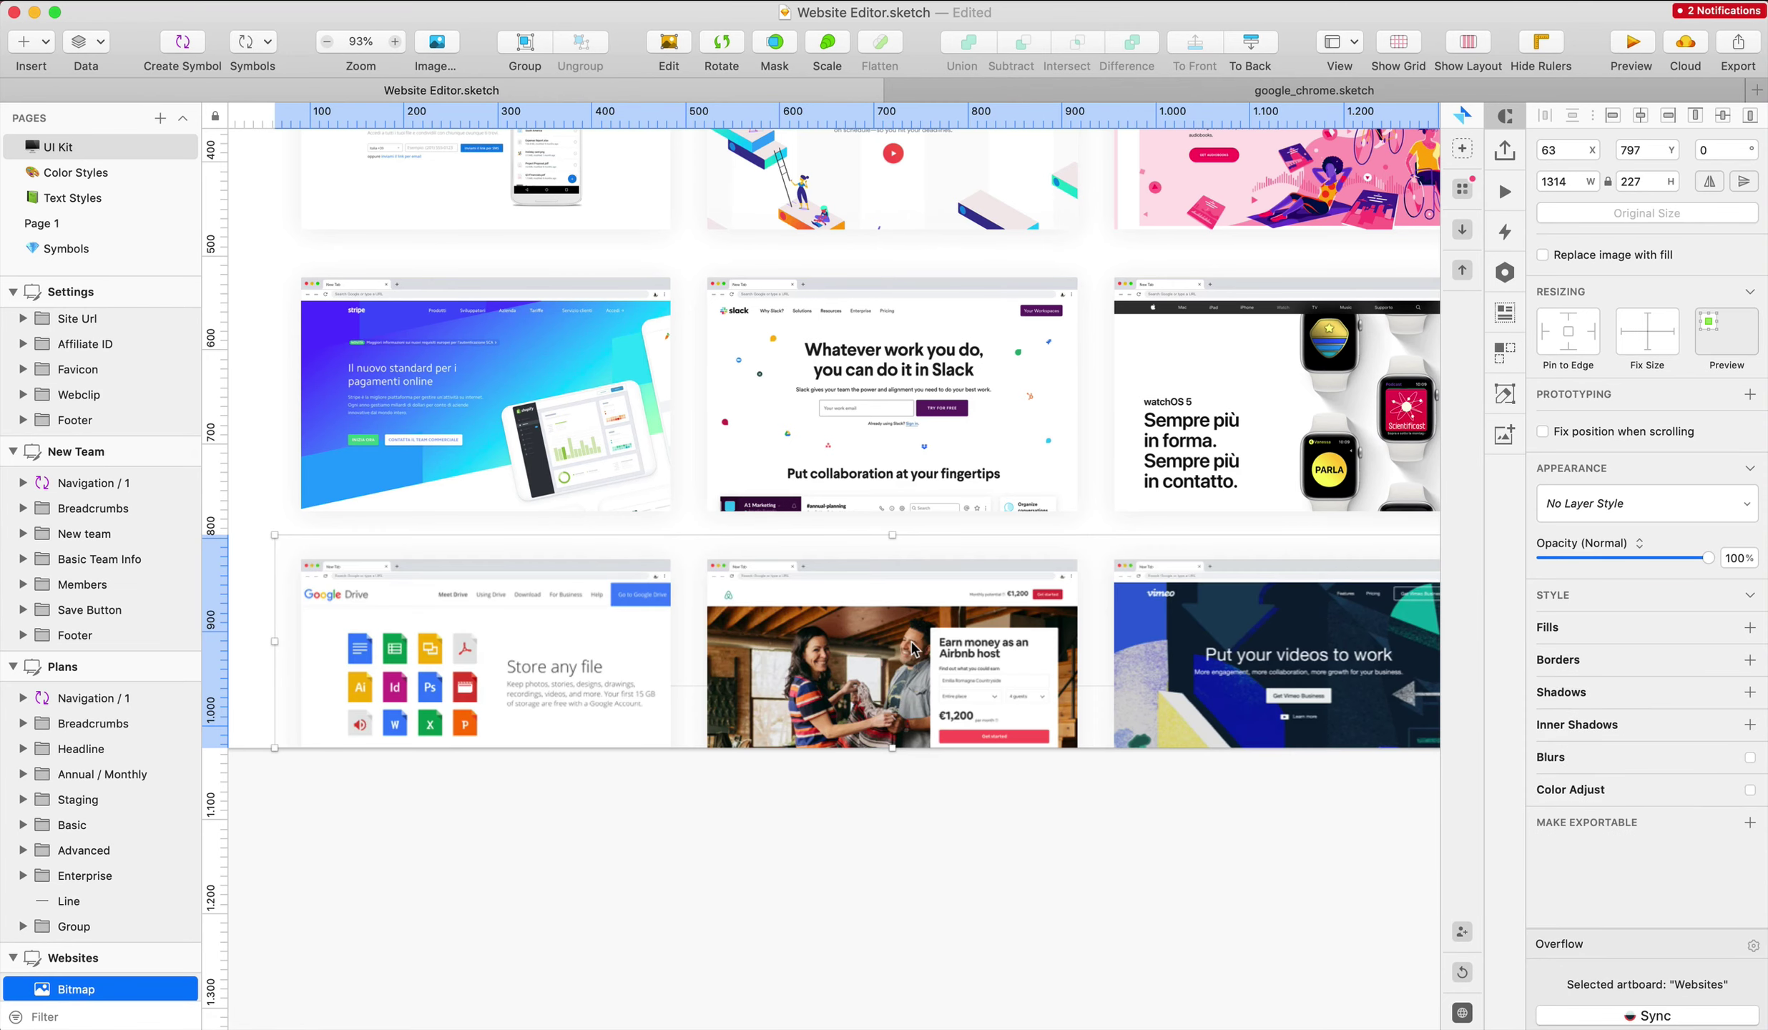
Send the third-row bitmap to the back and cover it with a full-width rectangle, 1440 × 228 at Y 796
left_click(1248, 45, "alt")
key("Escape")
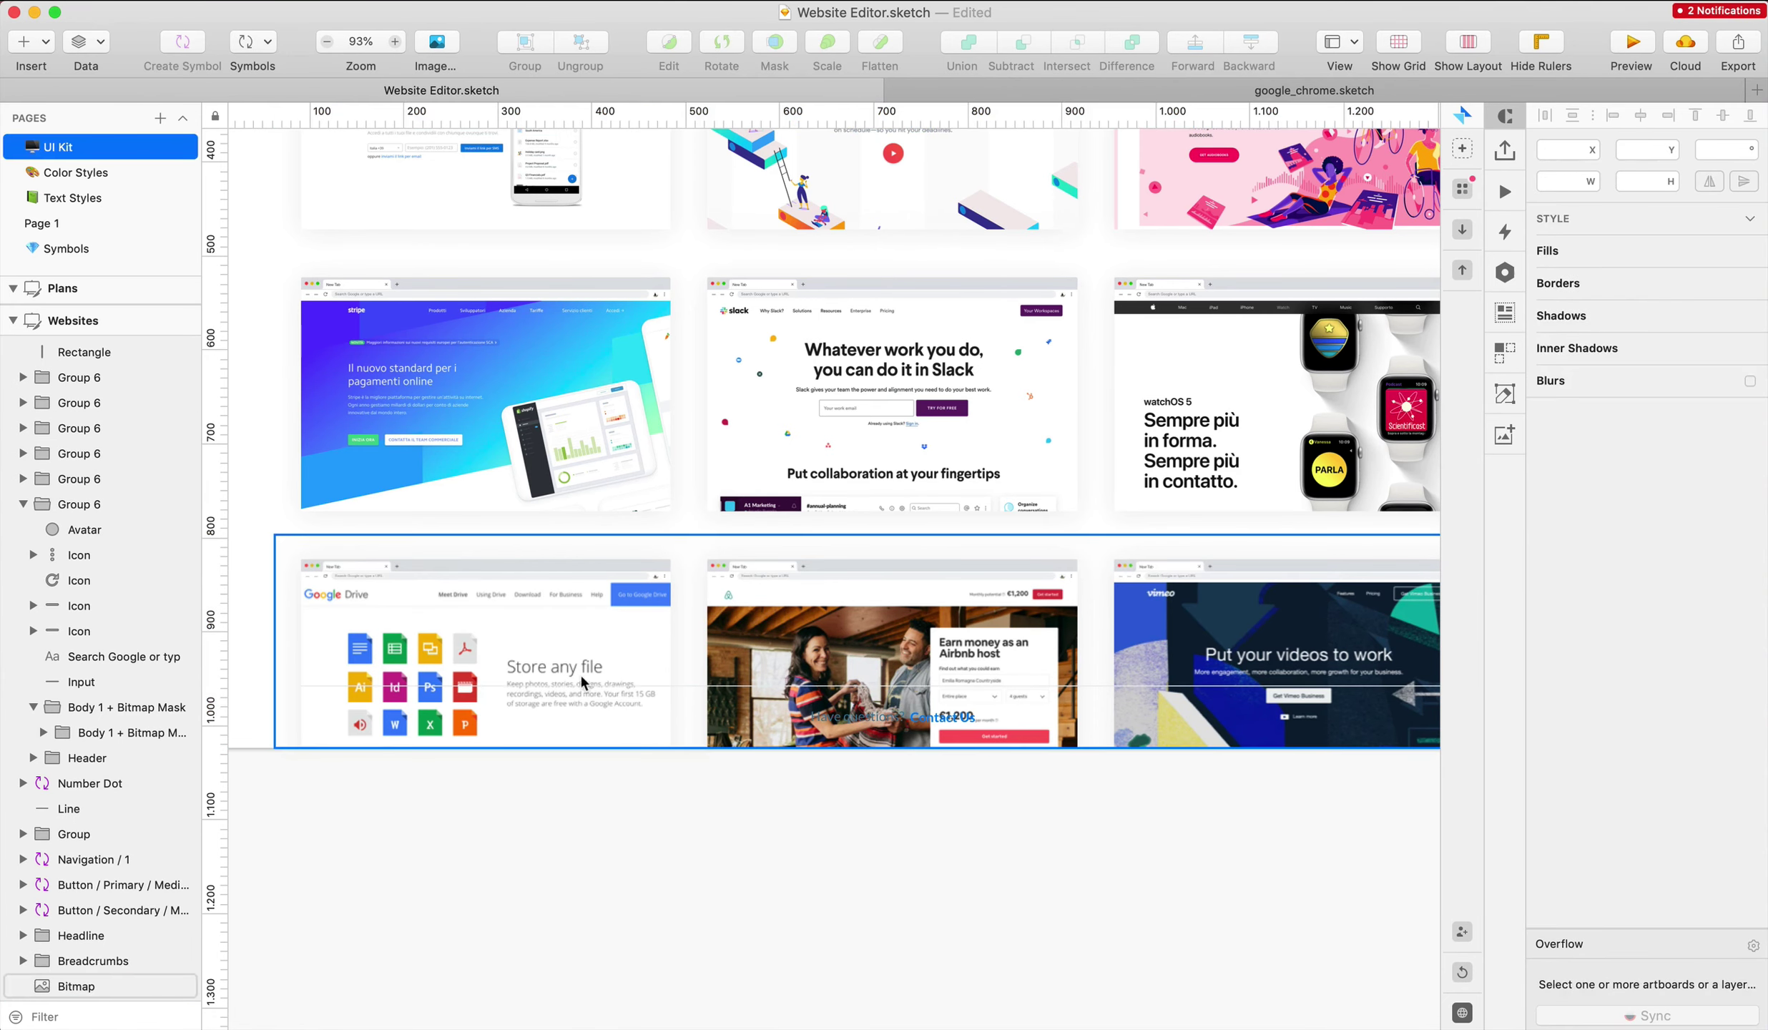
left_click(581, 675)
key("r")
scroll(285, 638, "left", 1)
scroll(284, 638, "down", 2)
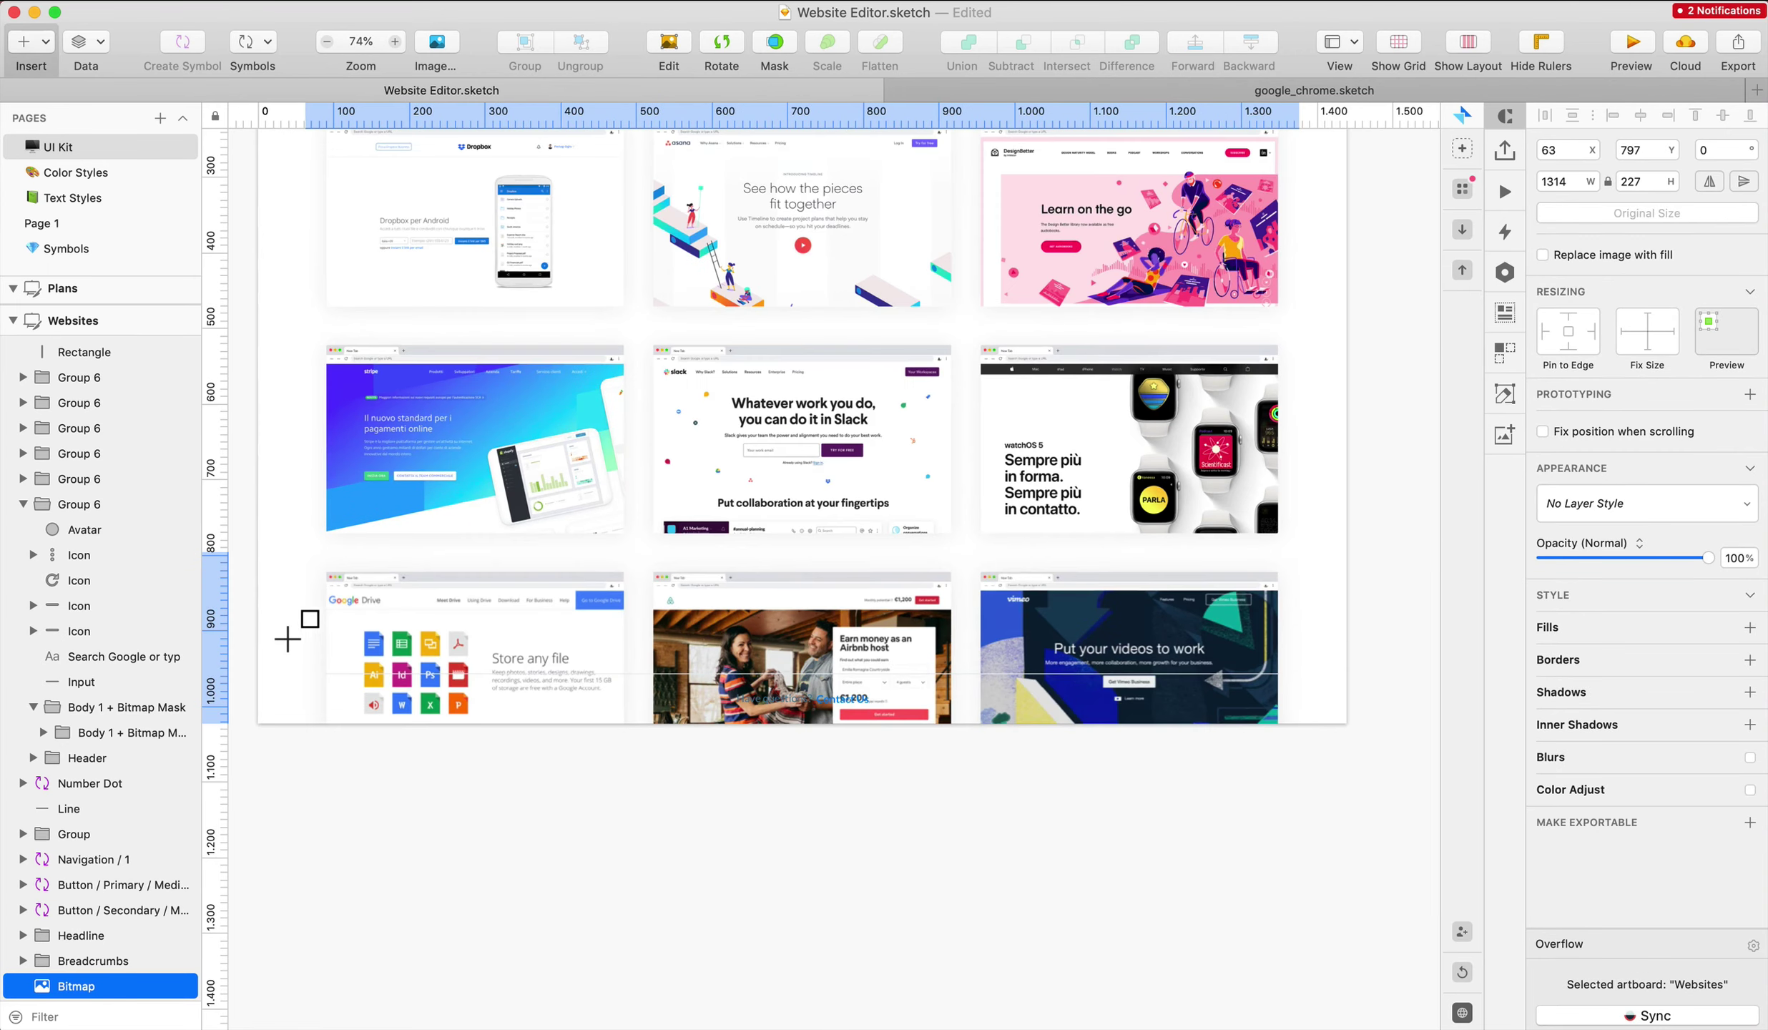
mouse_move(259, 609)
left_mouse_down()
mouse_move(1440, 726)
mouse_move(1348, 724)
left_mouse_up()
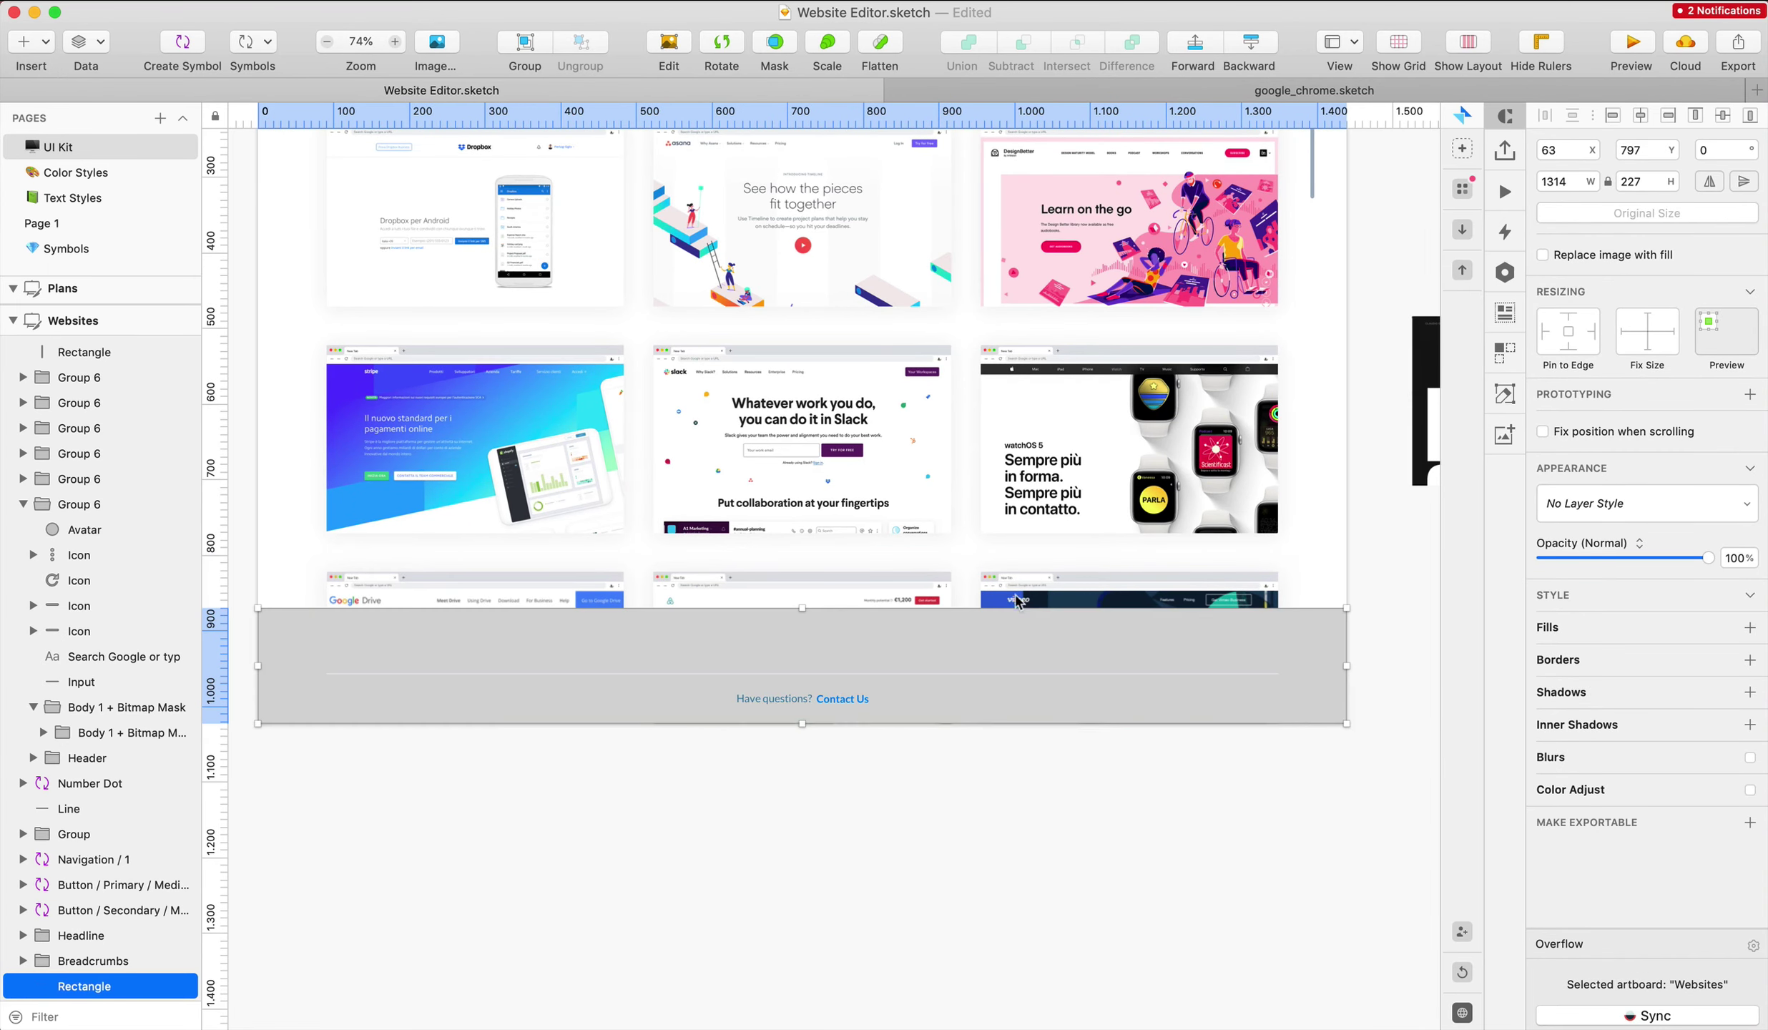
left_click_drag(801, 608, 801, 551)
Remove the border of the full-width overlay rectangle and fill it with a linear gradient using white #FFFFFF for both stops
left_click(1576, 635)
left_click(1576, 636)
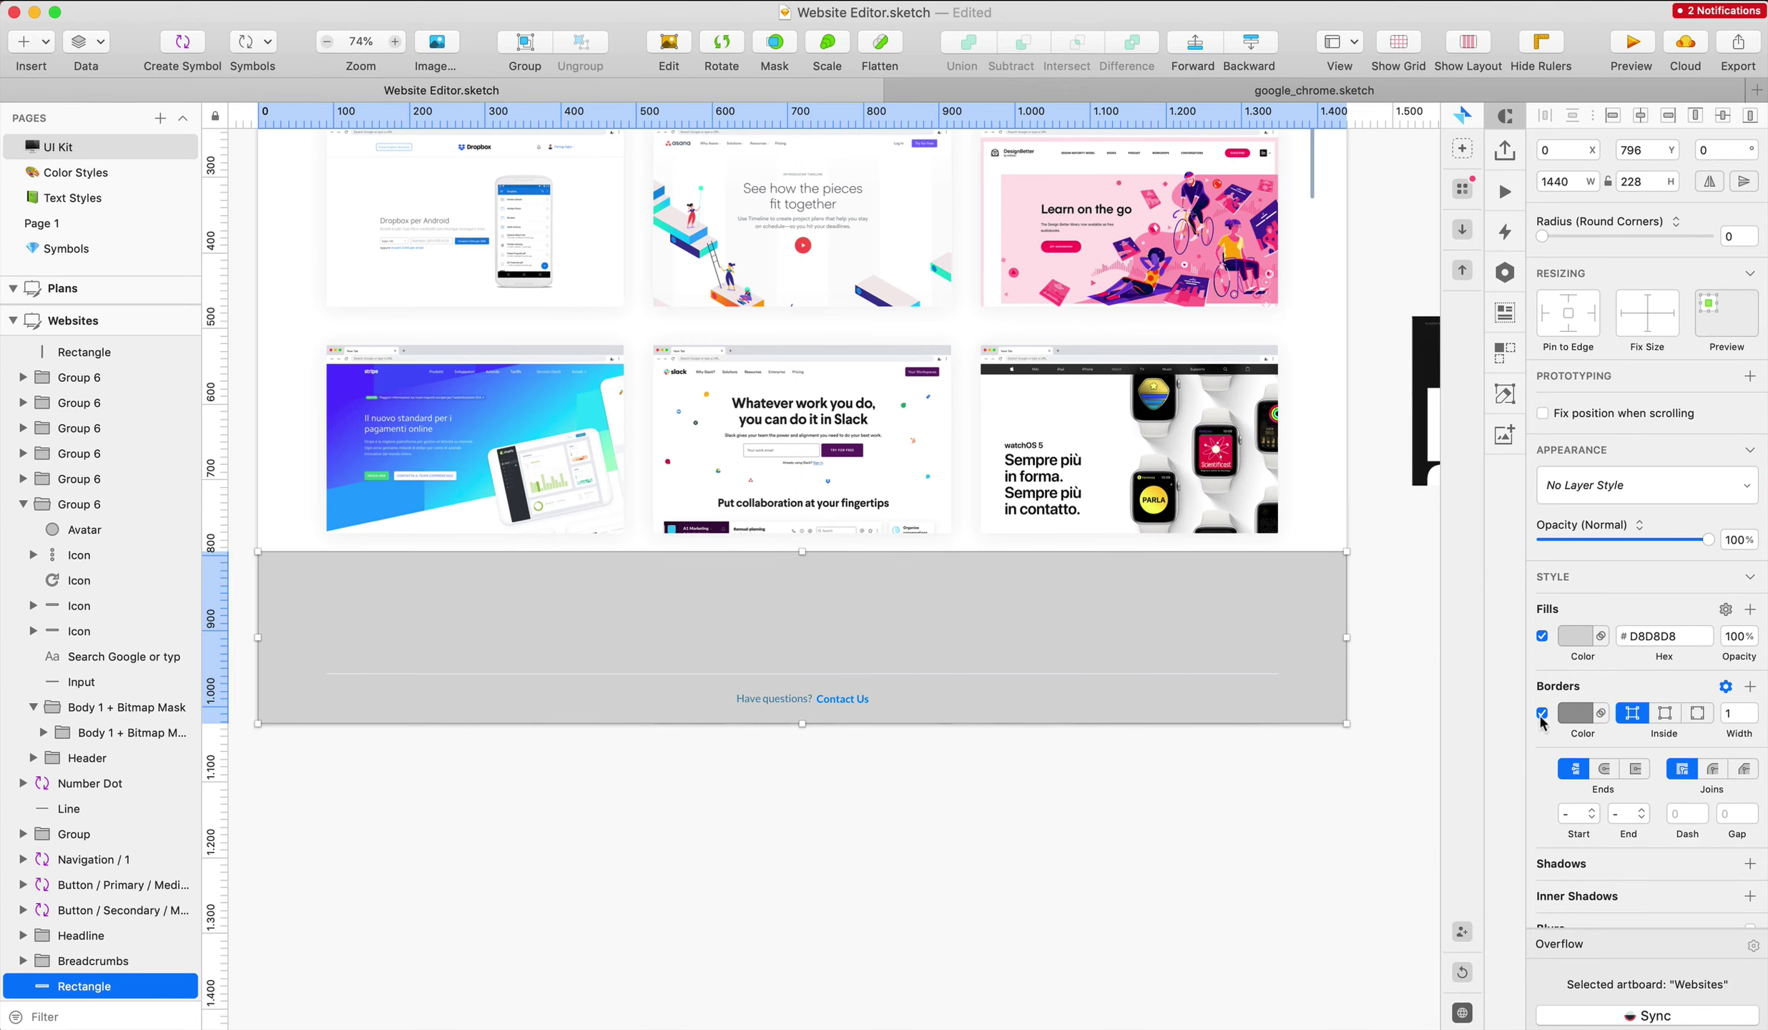
left_click(1576, 636)
left_click(1613, 681)
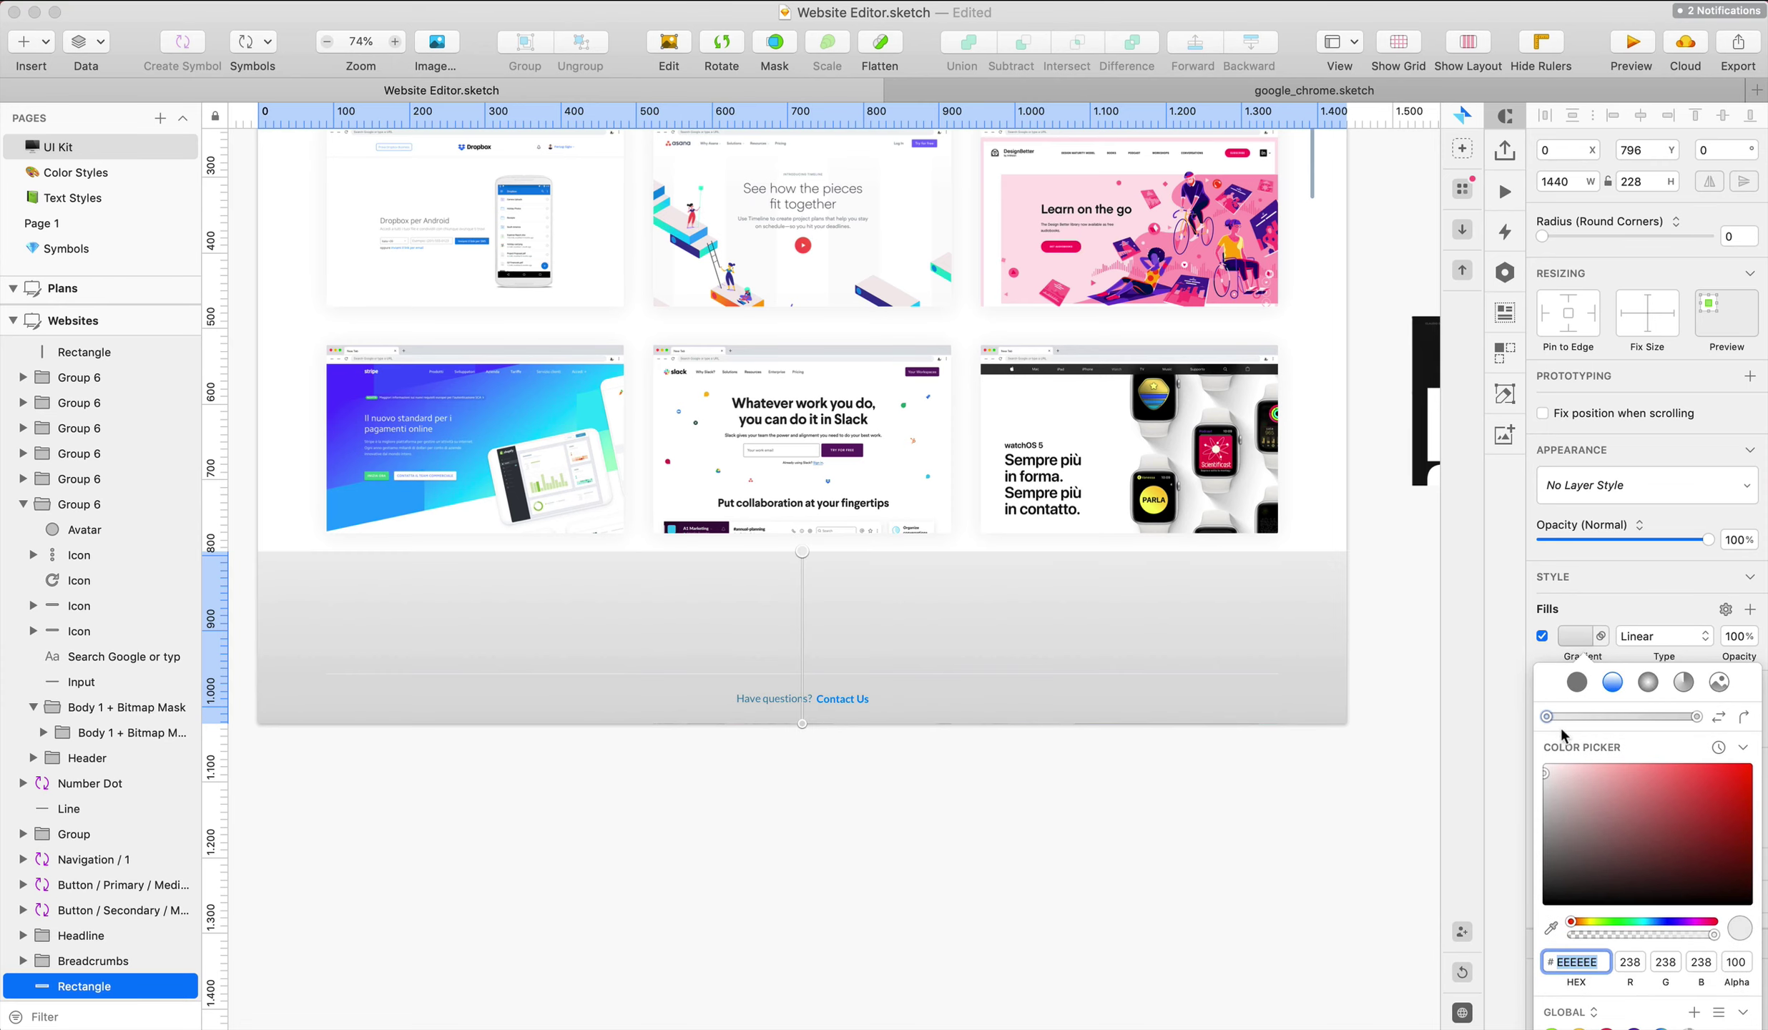
left_click_drag(1561, 778, 1329, 652)
left_click_drag(1648, 789, 1041, 551)
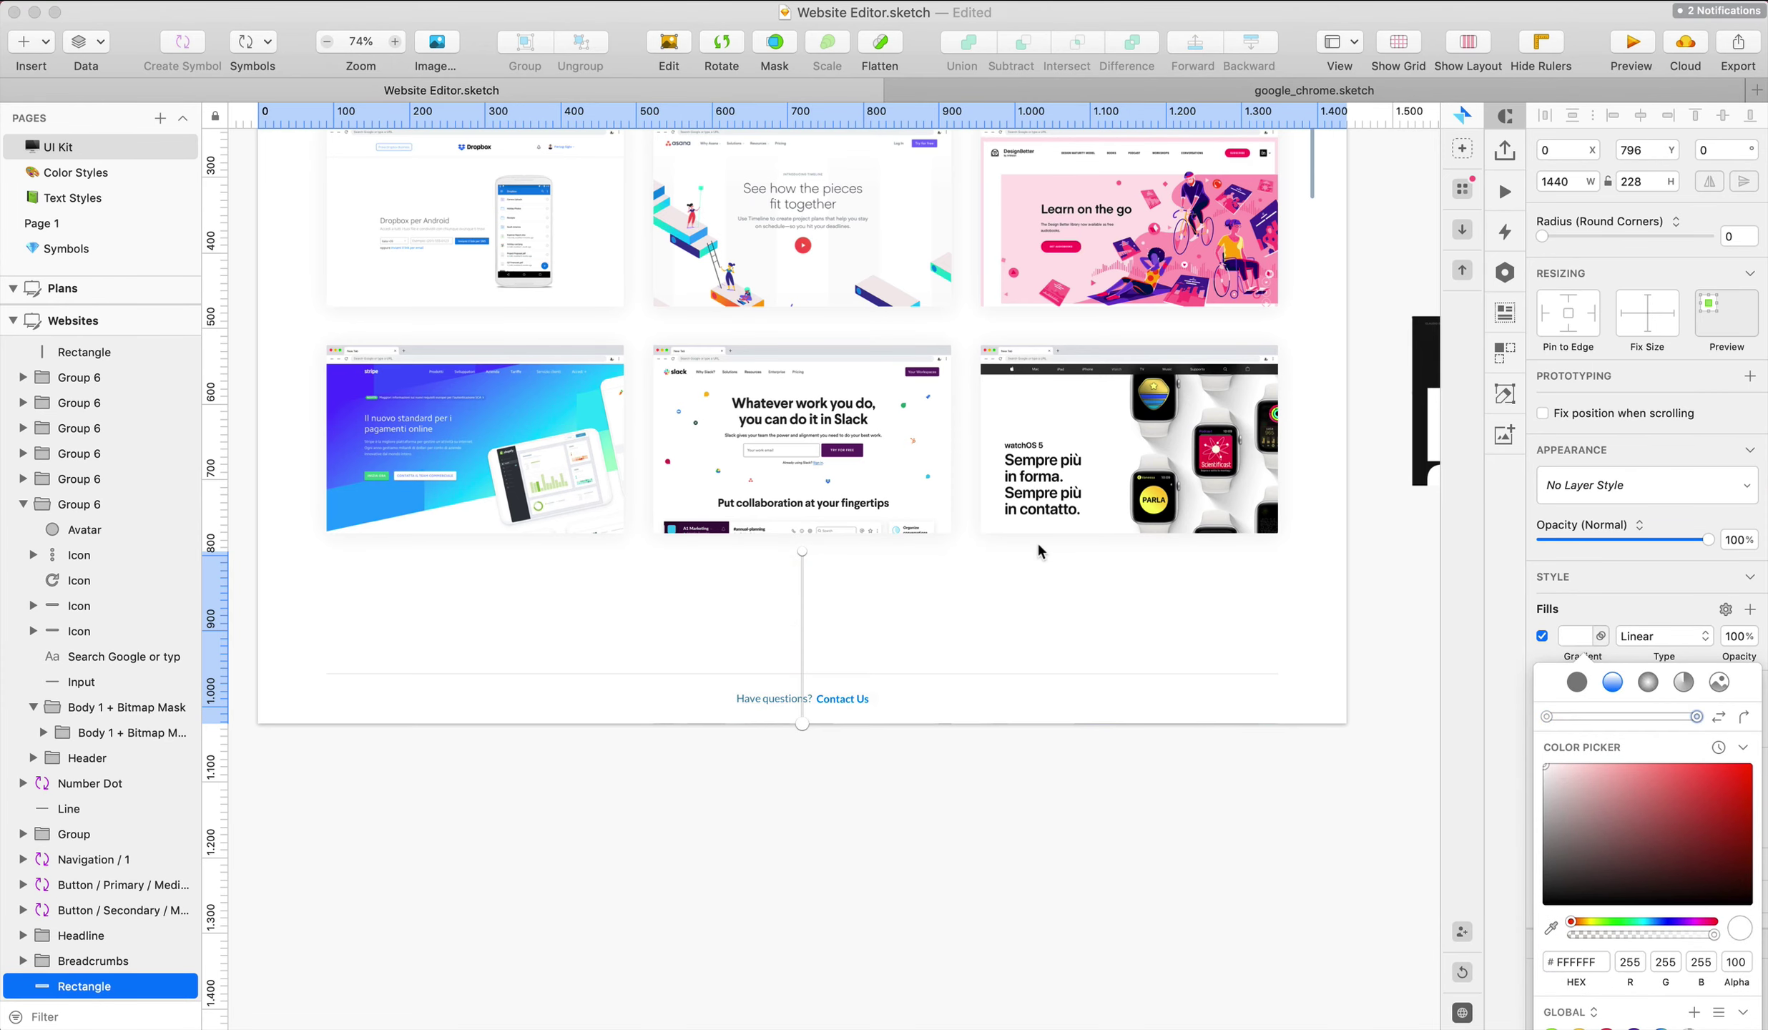
Set the upper stop of the overlay's white gradient to 0 alpha so it fades in toward the footer
left_click_drag(1698, 936, 1658, 934)
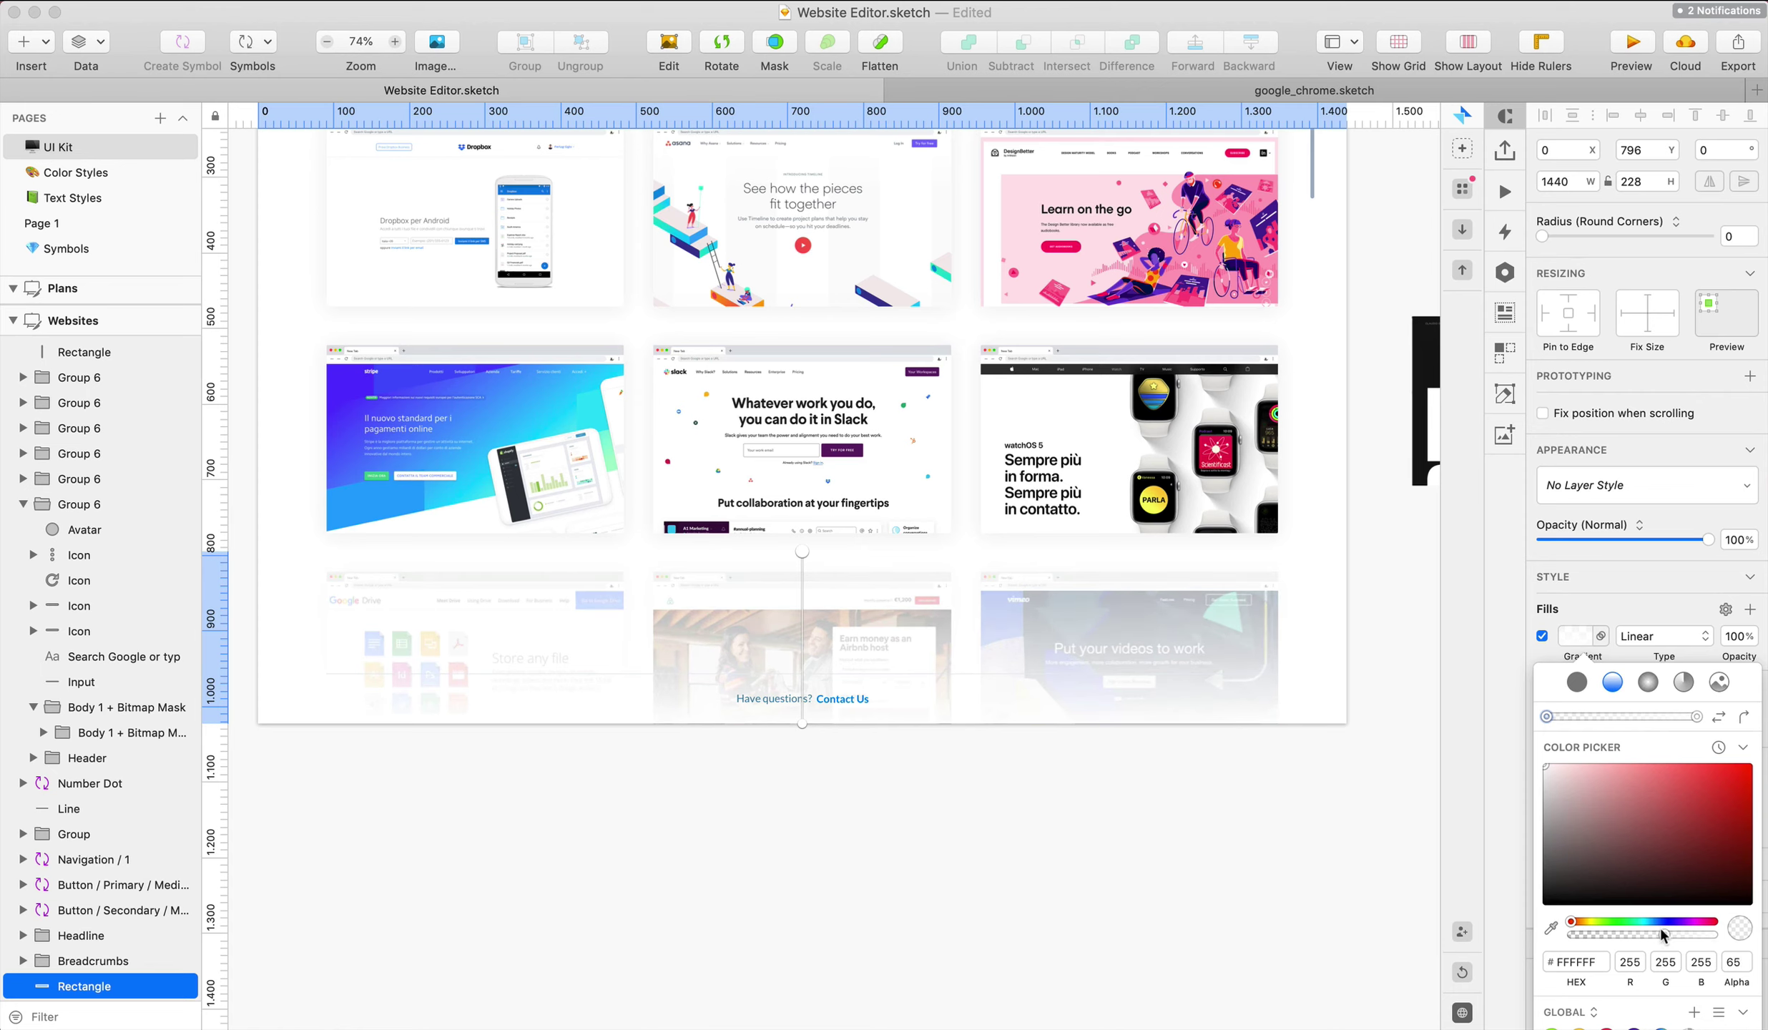
left_click_drag(1656, 934, 1484, 943)
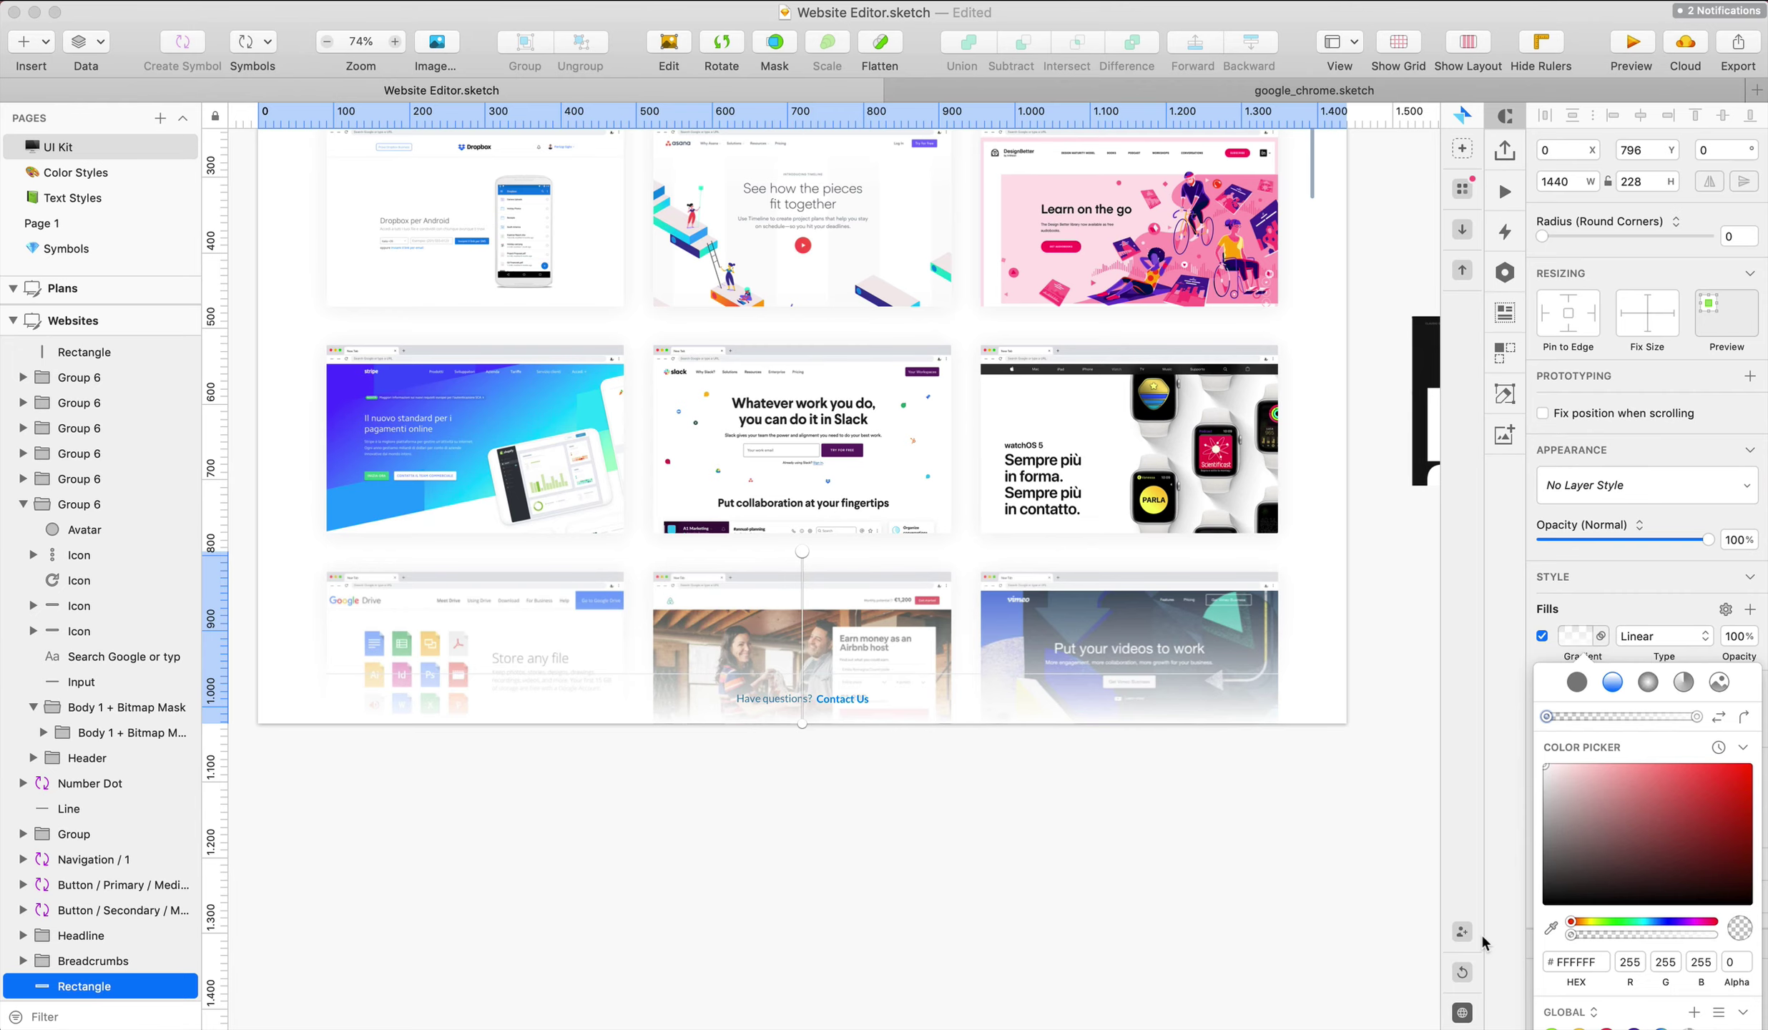
scroll(730, 722, "up", 5)
scroll(730, 723, "down", 3)
key("Escape")
key("Escape")
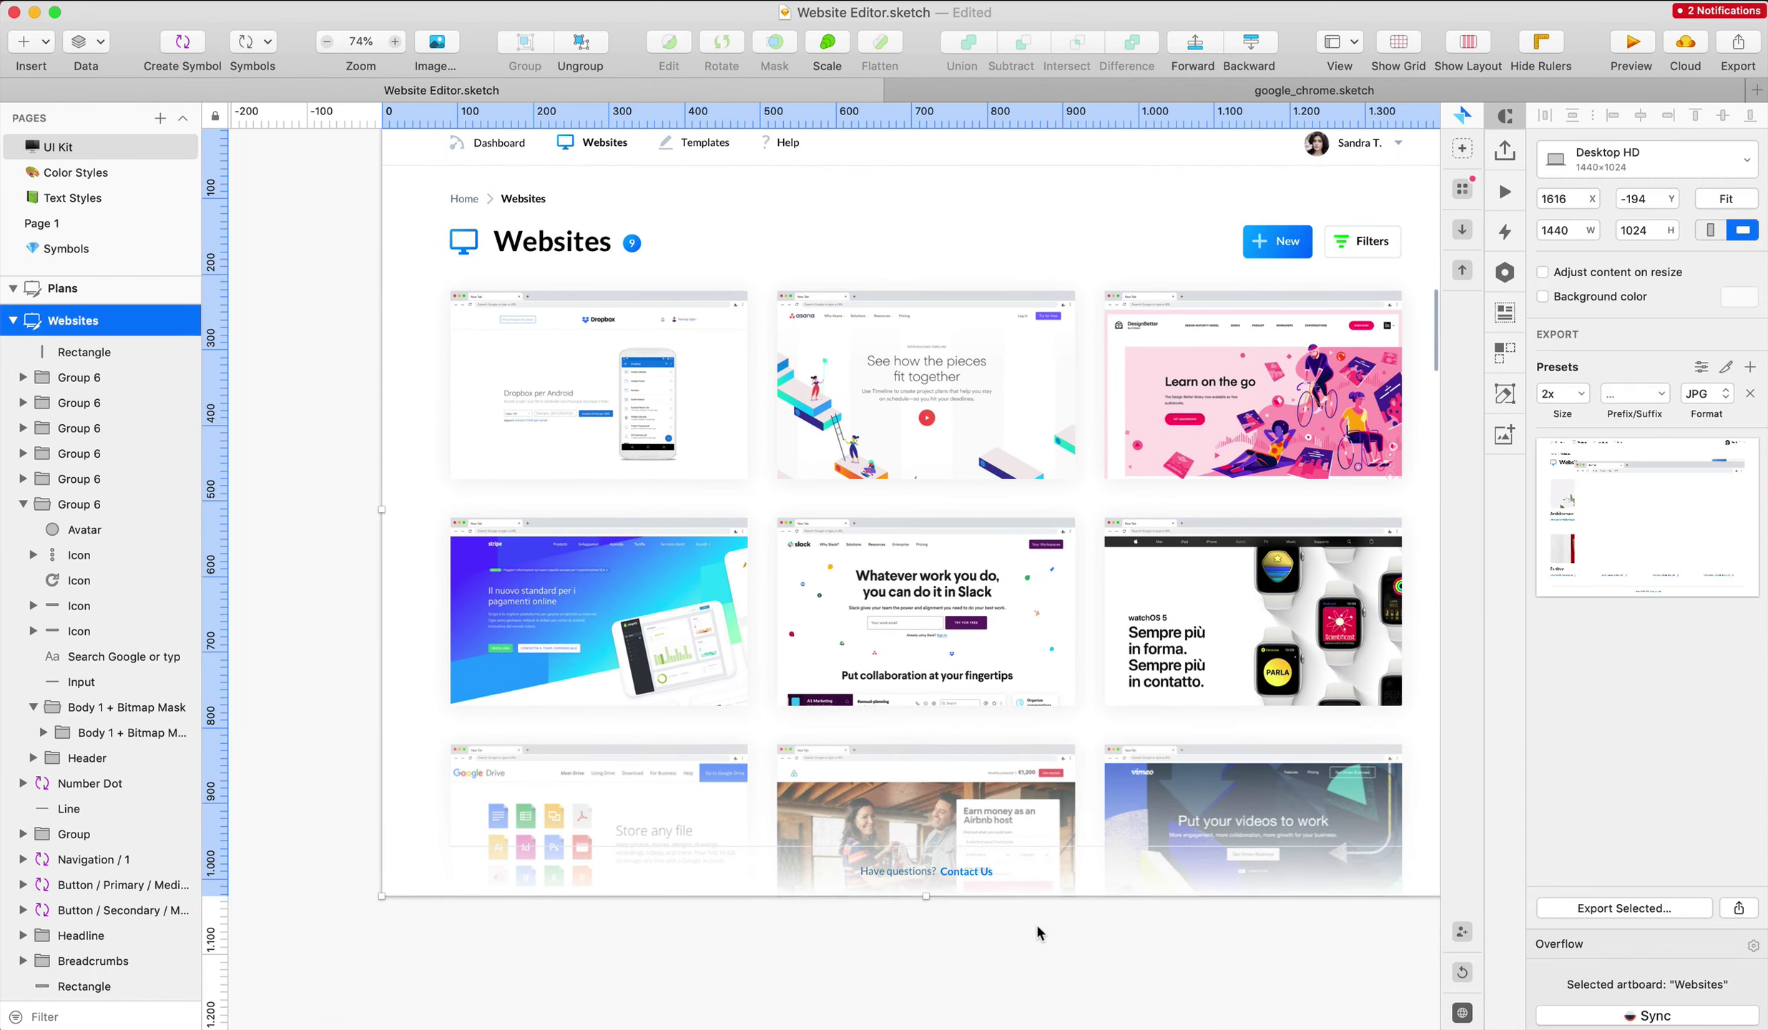
left_click(1037, 927)
Duplicate the gradient rectangle, shrink the copy to 1440 × 66 at Y 958 behind the footer, and fill it solid white #FFFFFF
left_click(416, 786)
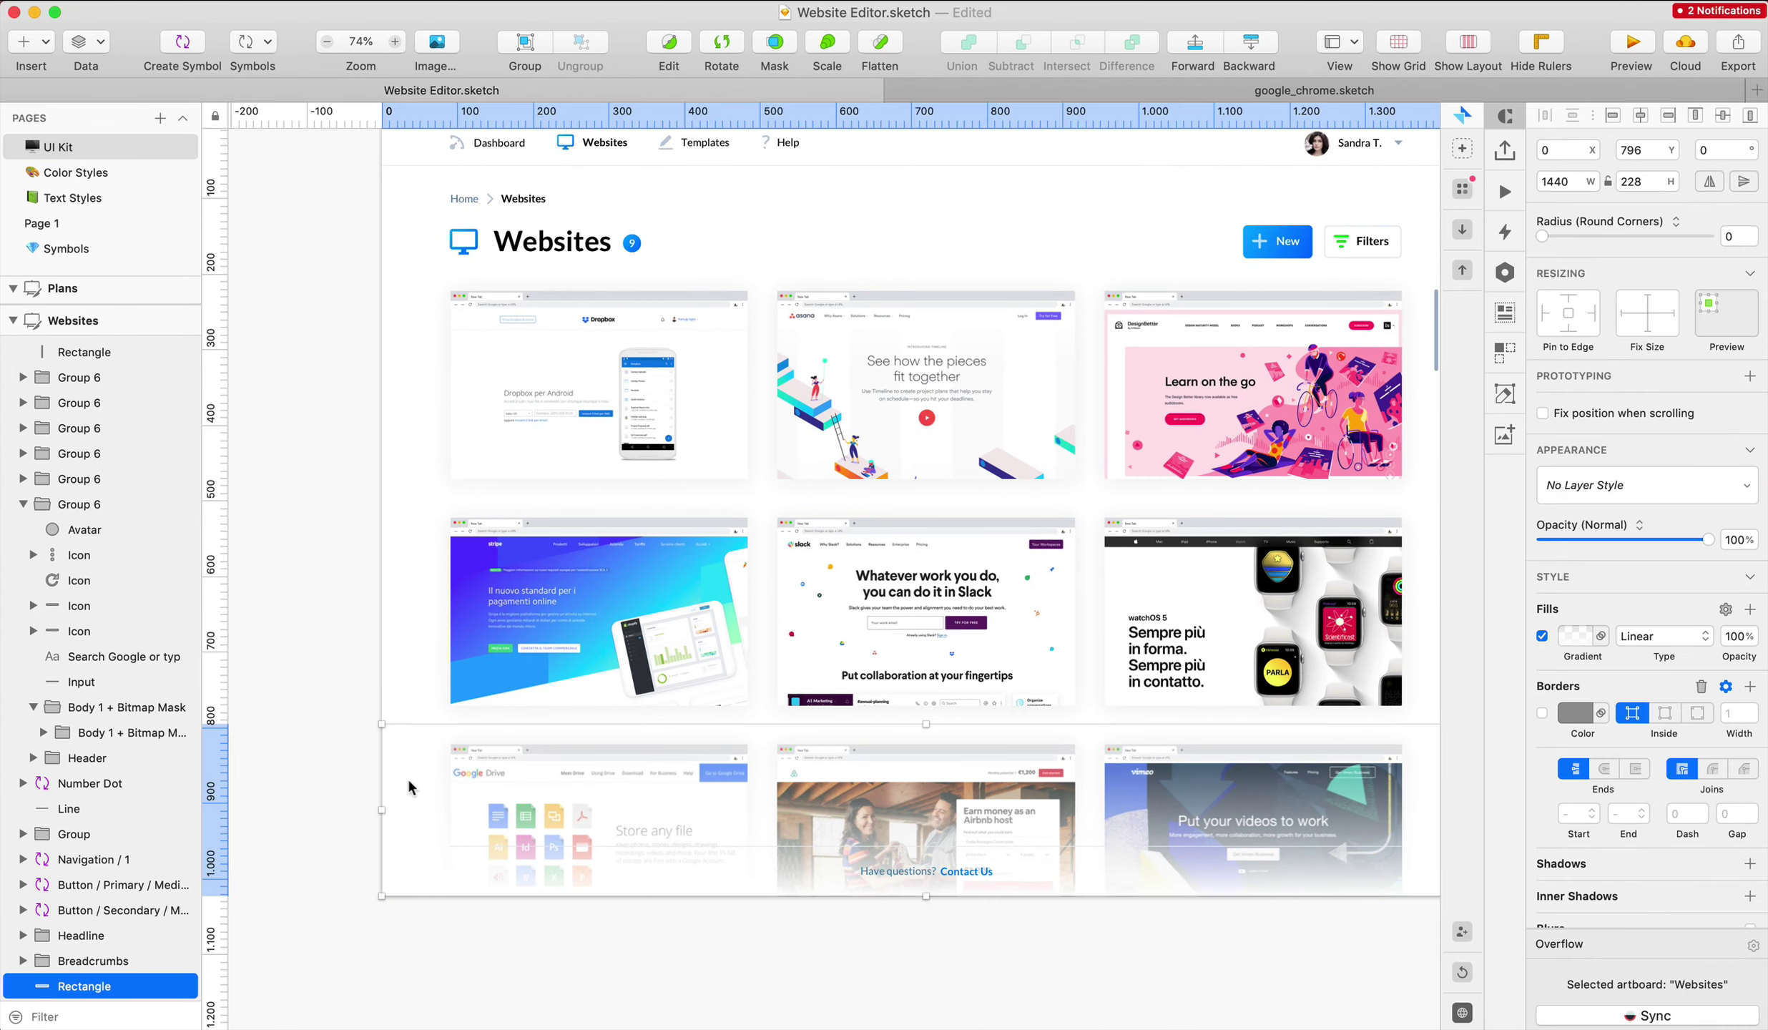
left_click_drag(921, 724, 922, 842)
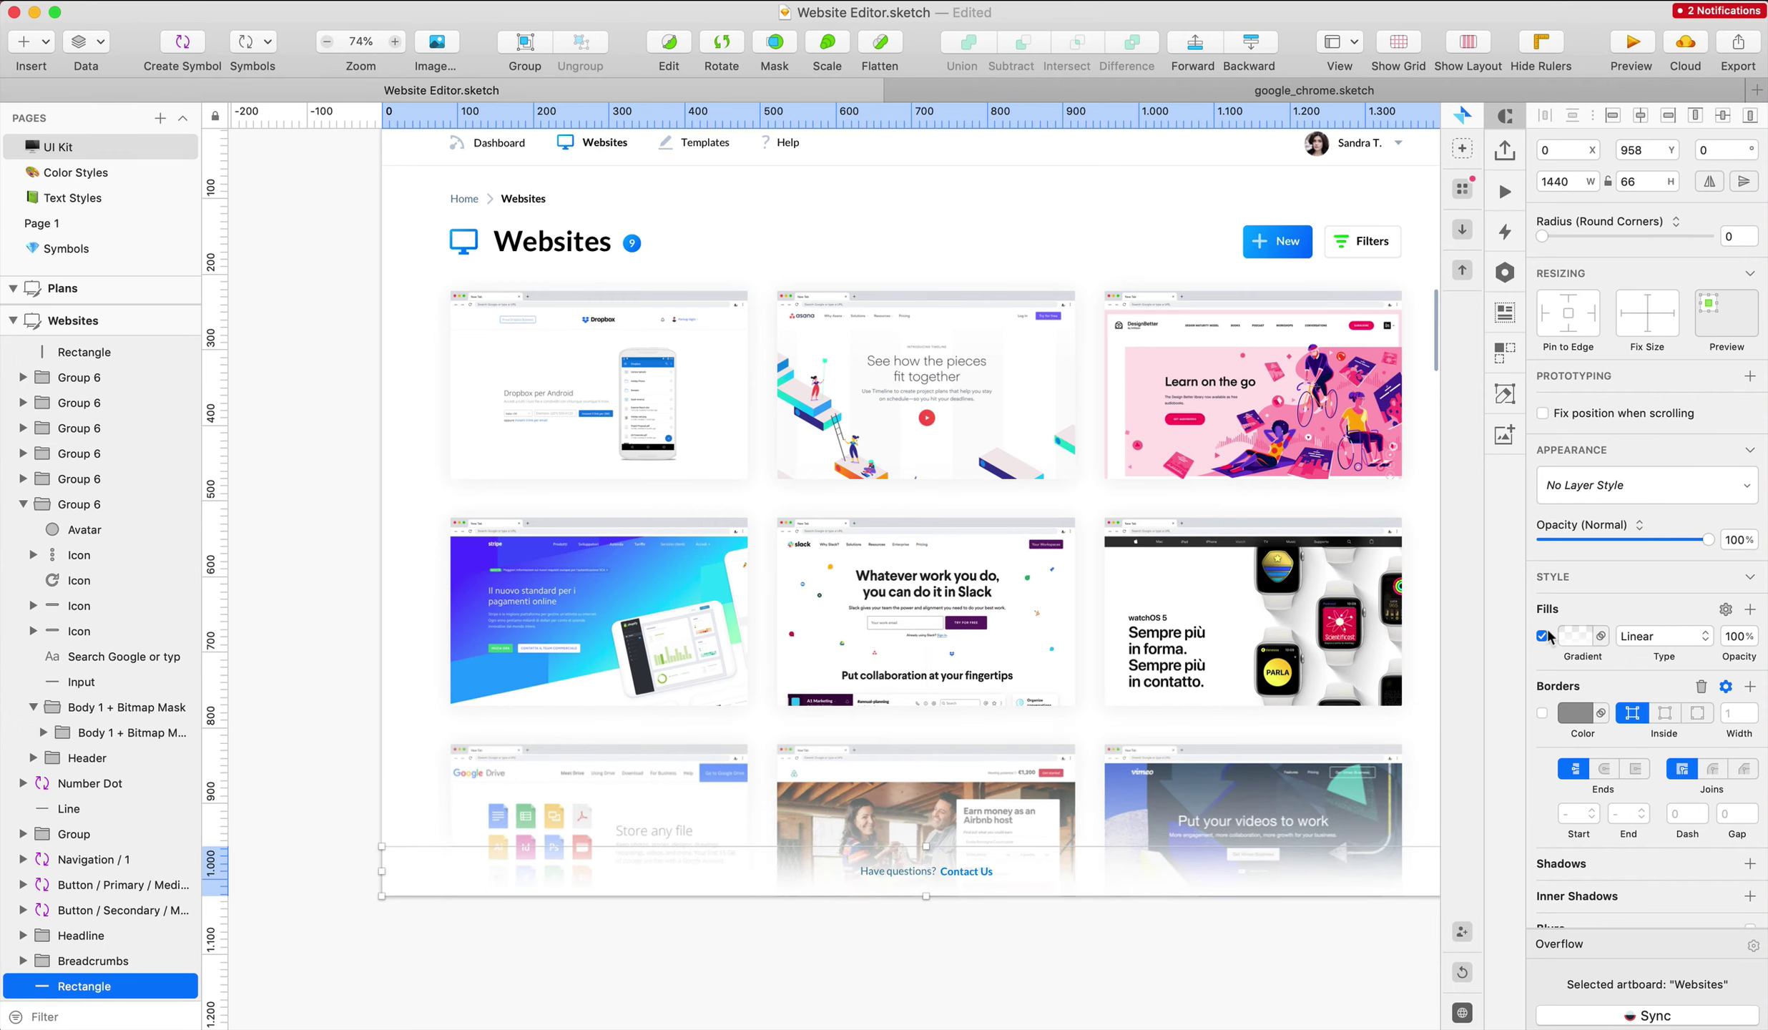
left_click(1573, 635)
left_click(1577, 681)
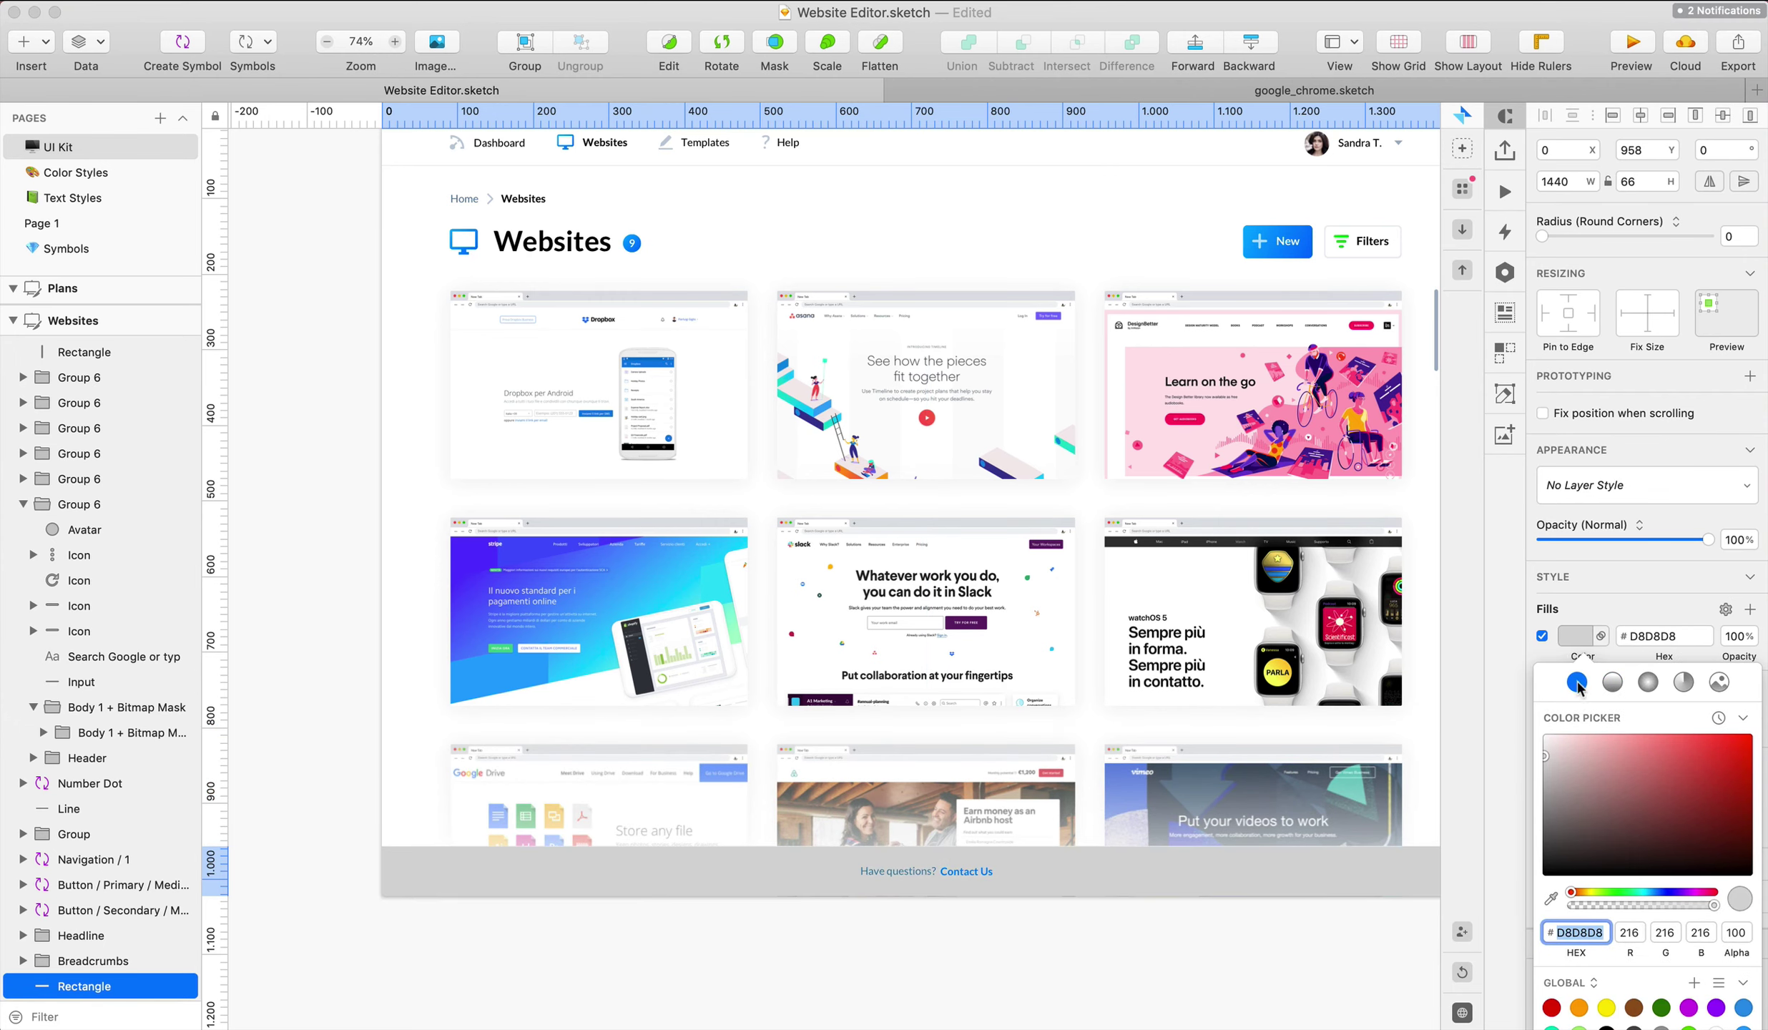
left_click(904, 980)
scroll(1134, 349, "up", 1)
scroll(1135, 348, "down", 5)
scroll(1135, 348, "up", 1)
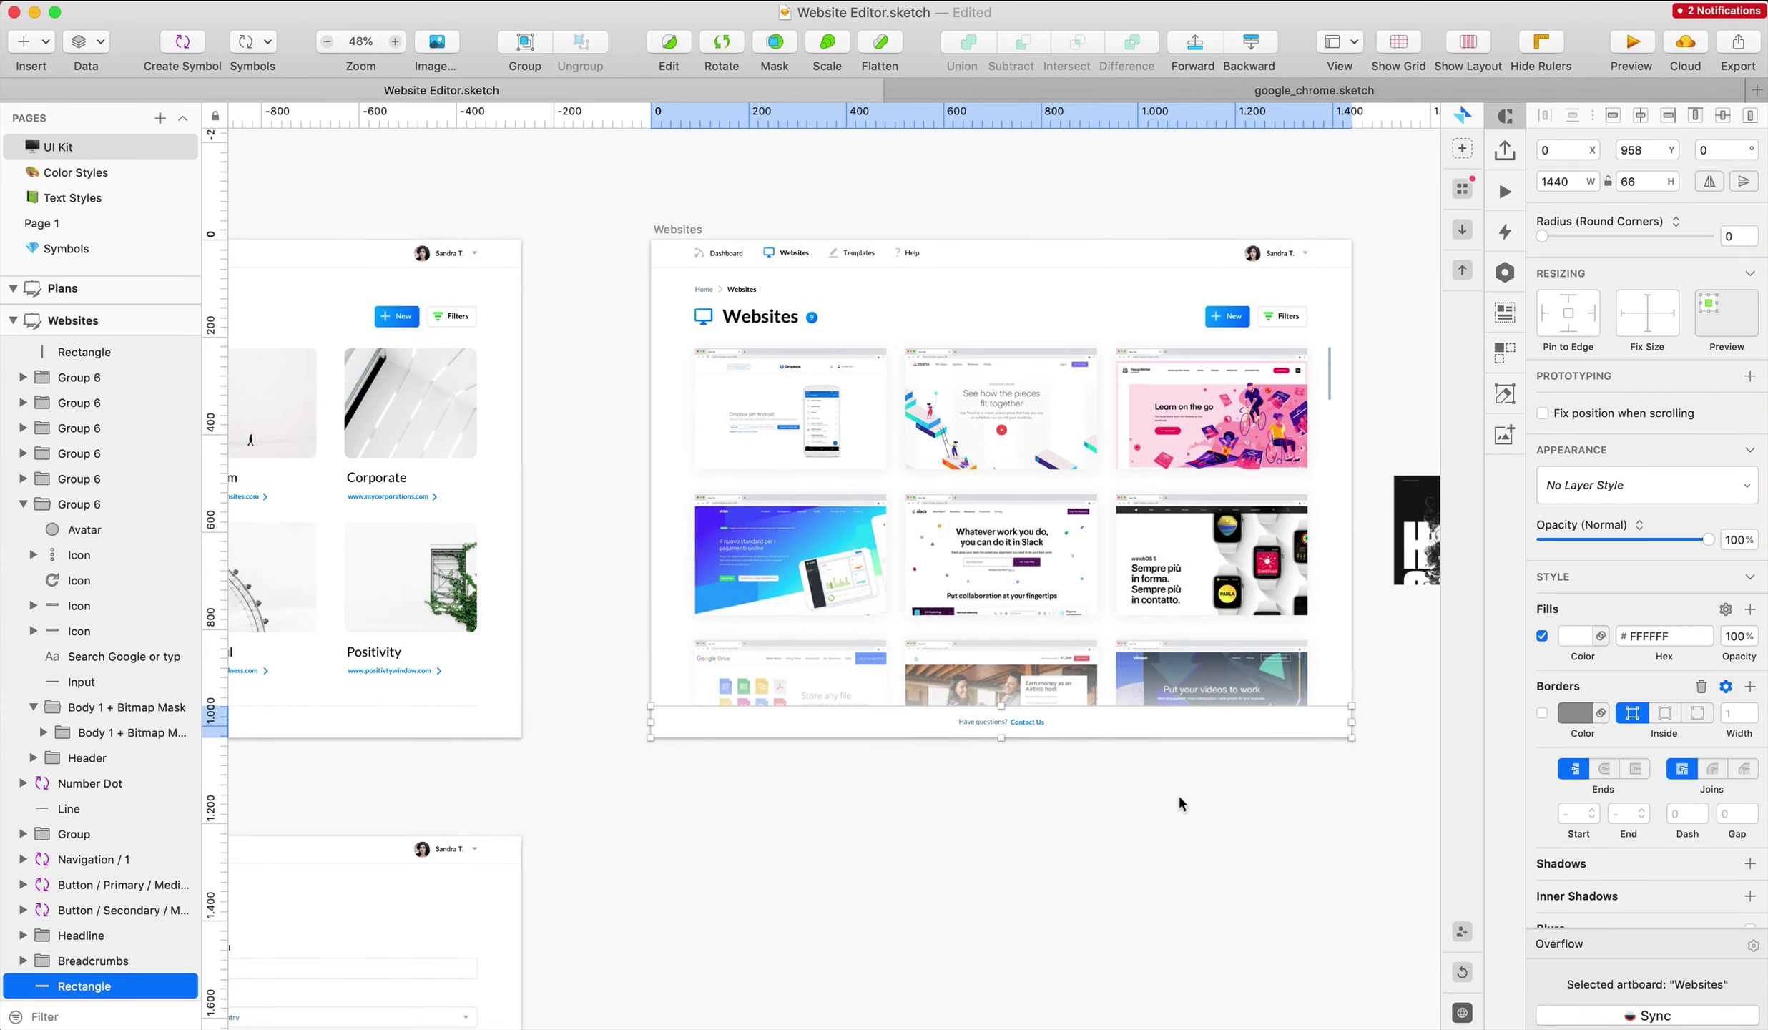
left_click(1178, 797)
Try black #000000 as the lower stop of the overlay gradient and restore it to white #FFFFFF
left_click(1049, 688)
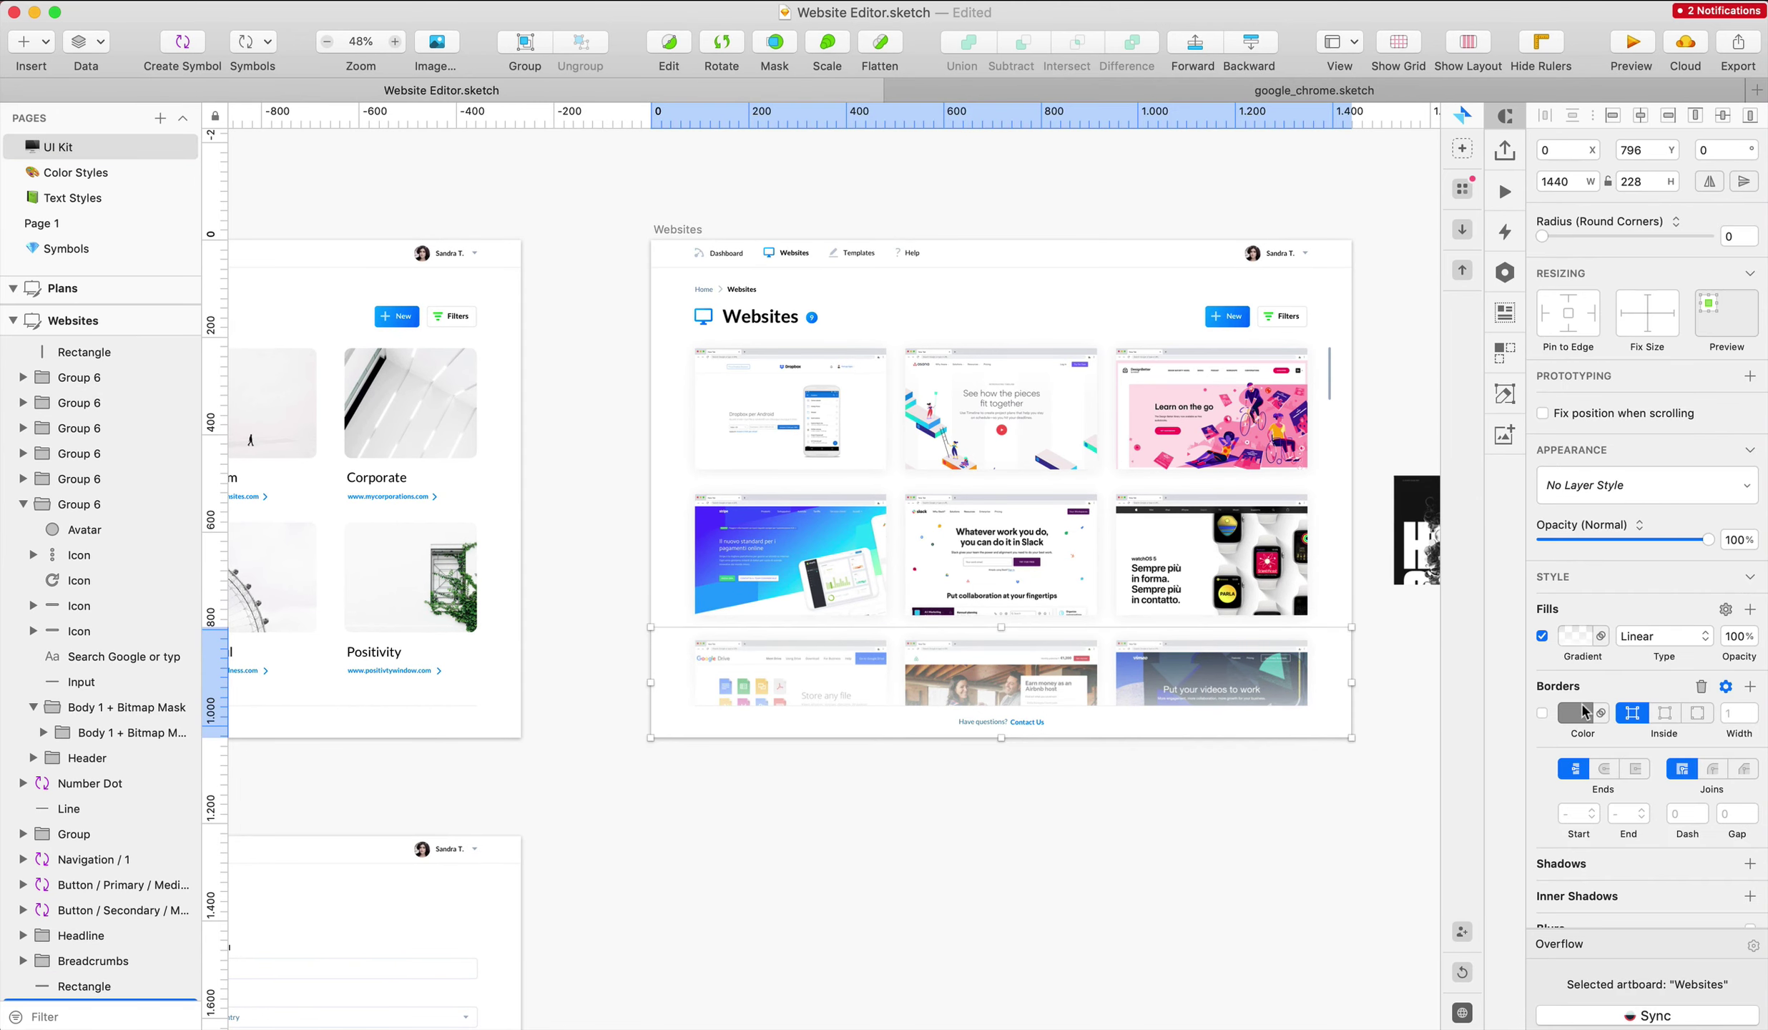
left_click(1573, 635)
left_click(1694, 716)
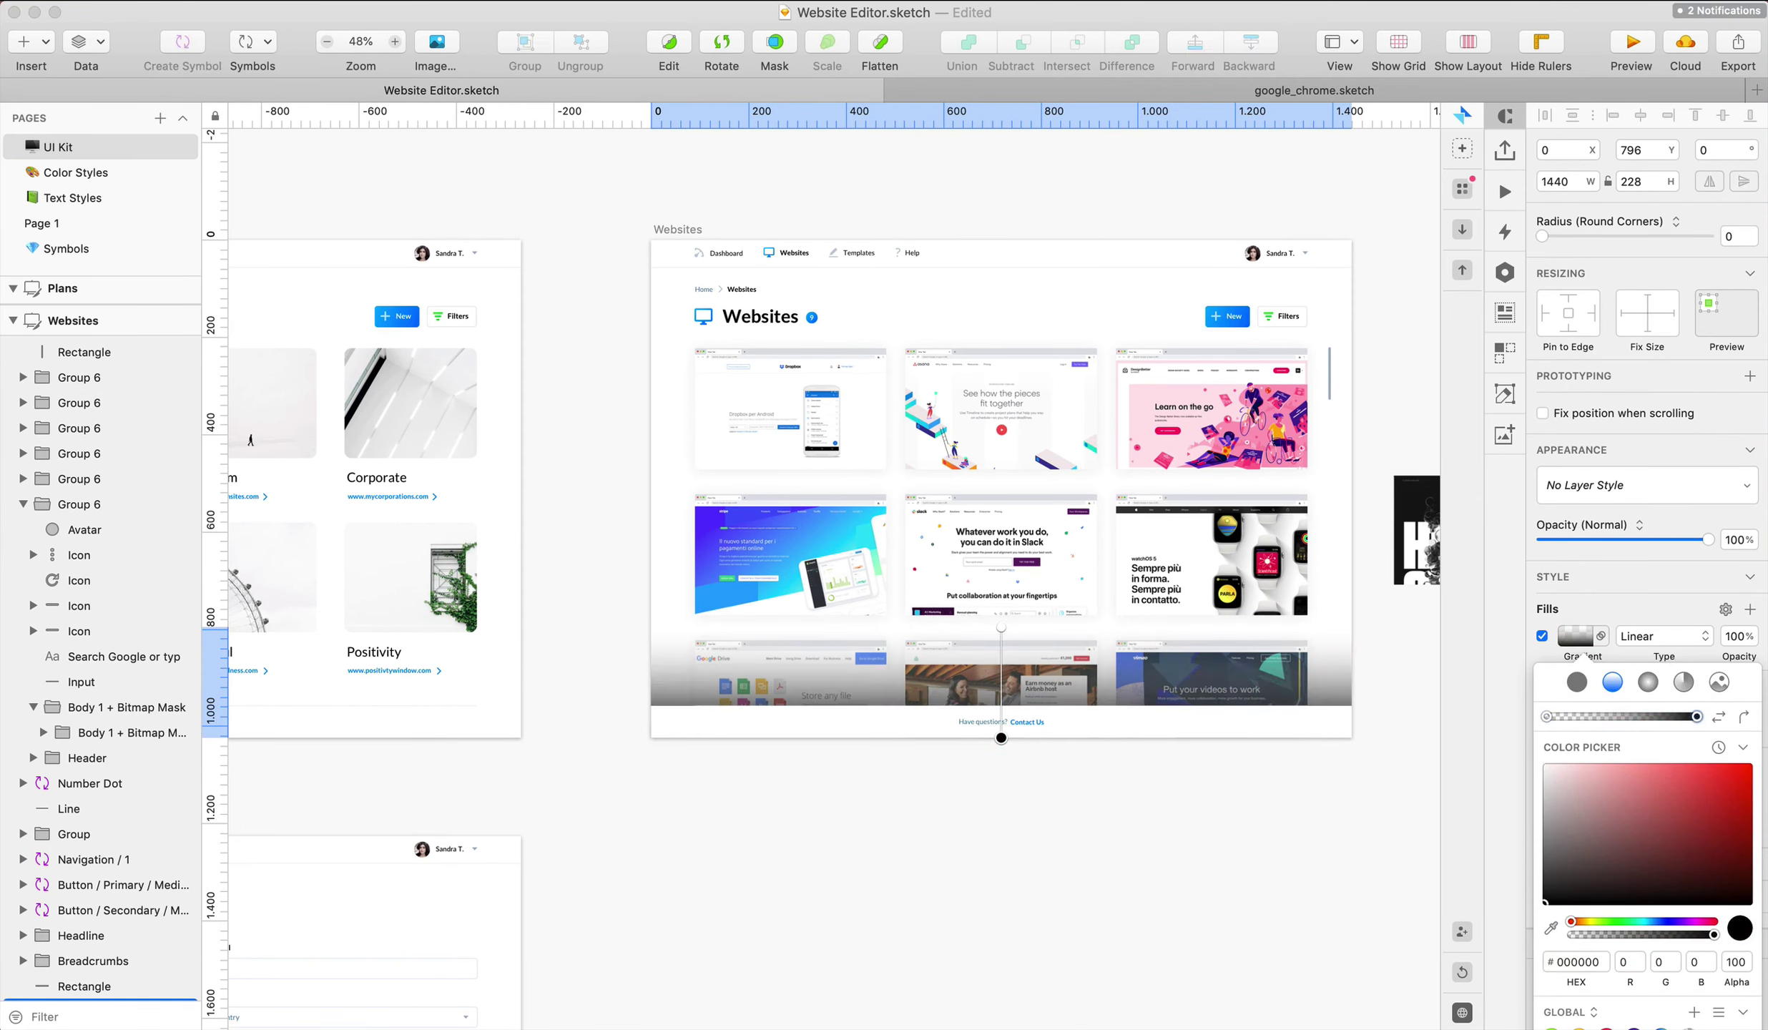
left_click(1576, 961)
type("fff")
key("Return")
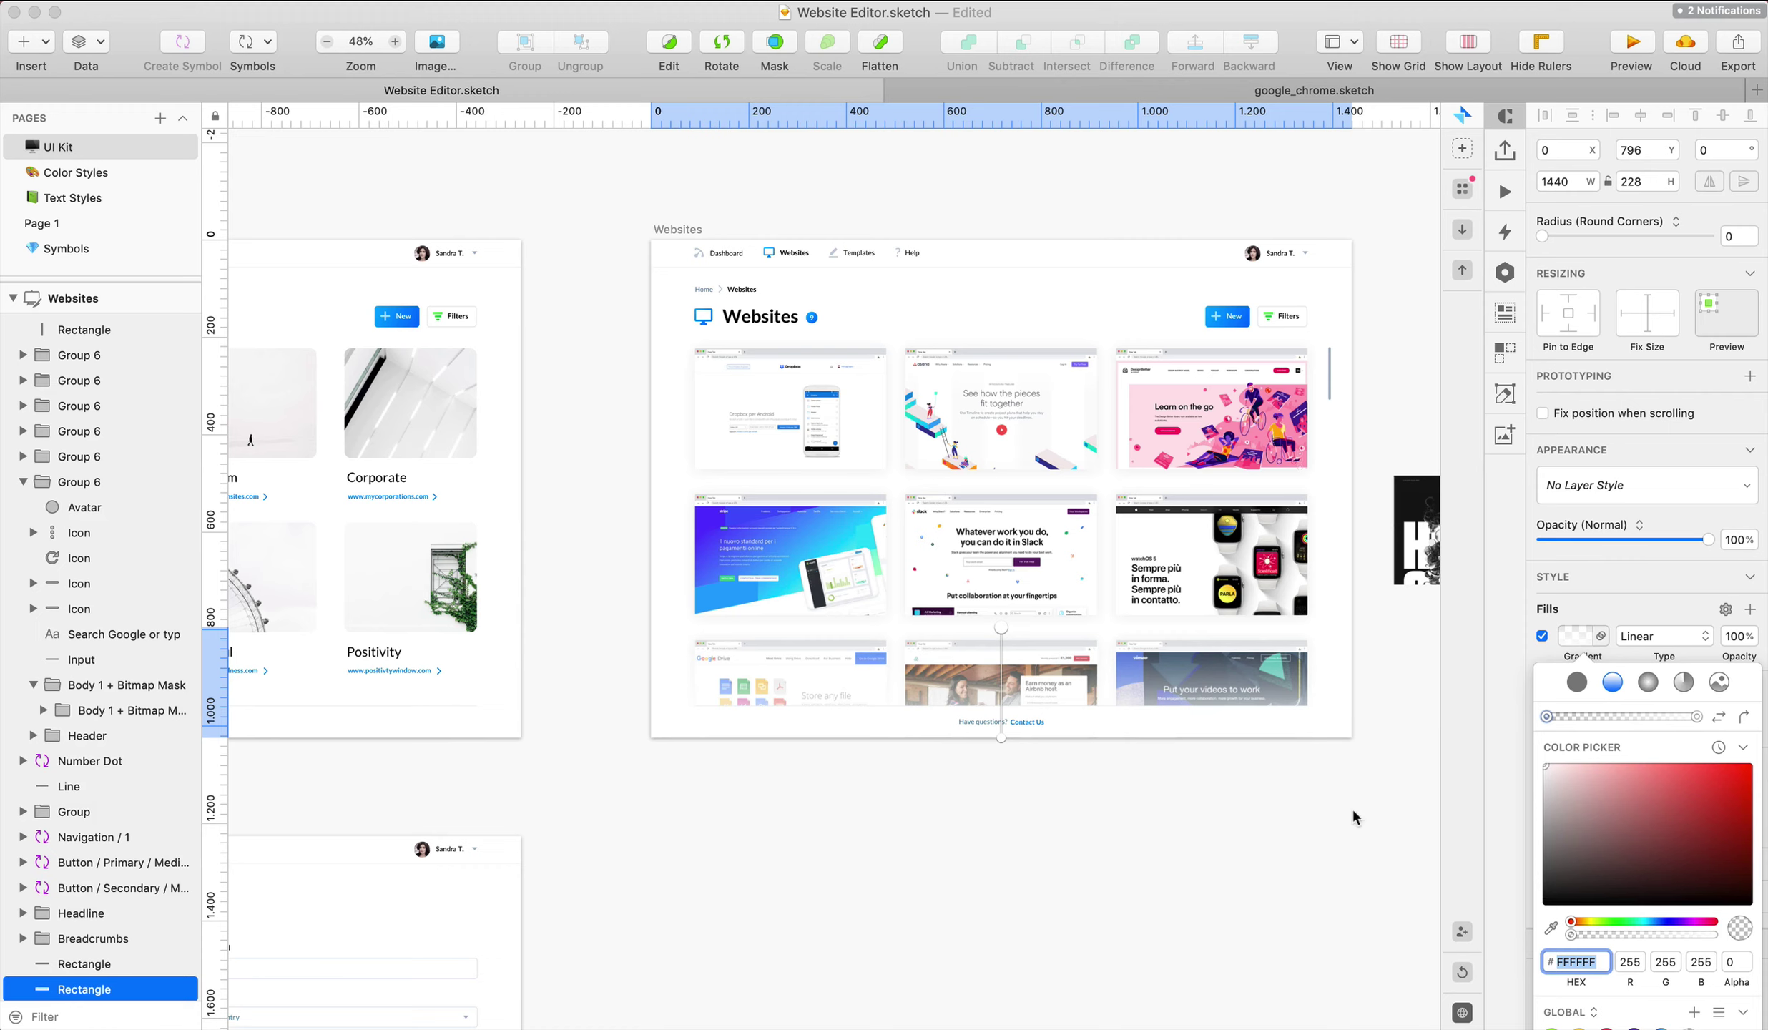
left_click(1412, 768)
left_click(1410, 765)
Delete the leftover images on the canvas beside the Websites artboard
scroll(1427, 769, "up", 1)
scroll(1426, 769, "right", 6)
scroll(1426, 769, "left", 4)
scroll(1426, 769, "down", 2)
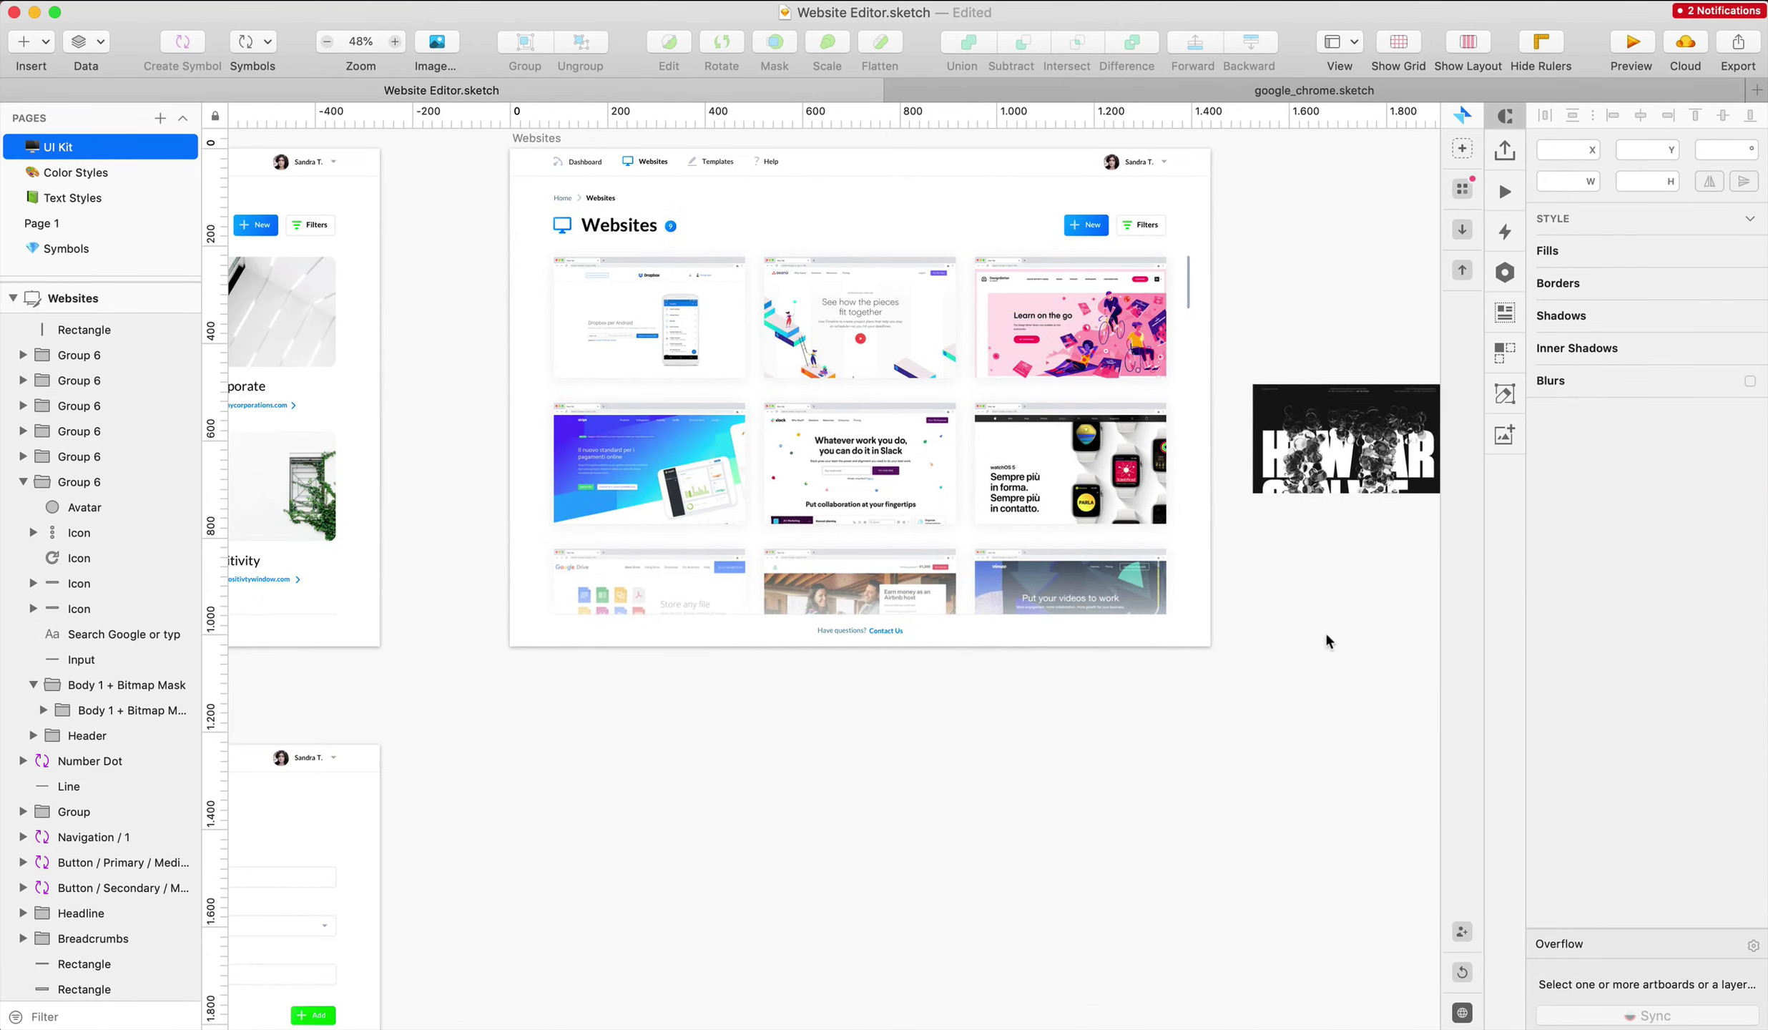
scroll(1327, 635, "up", 2)
left_click_drag(1278, 331, 1479, 741)
key("BackSpace")
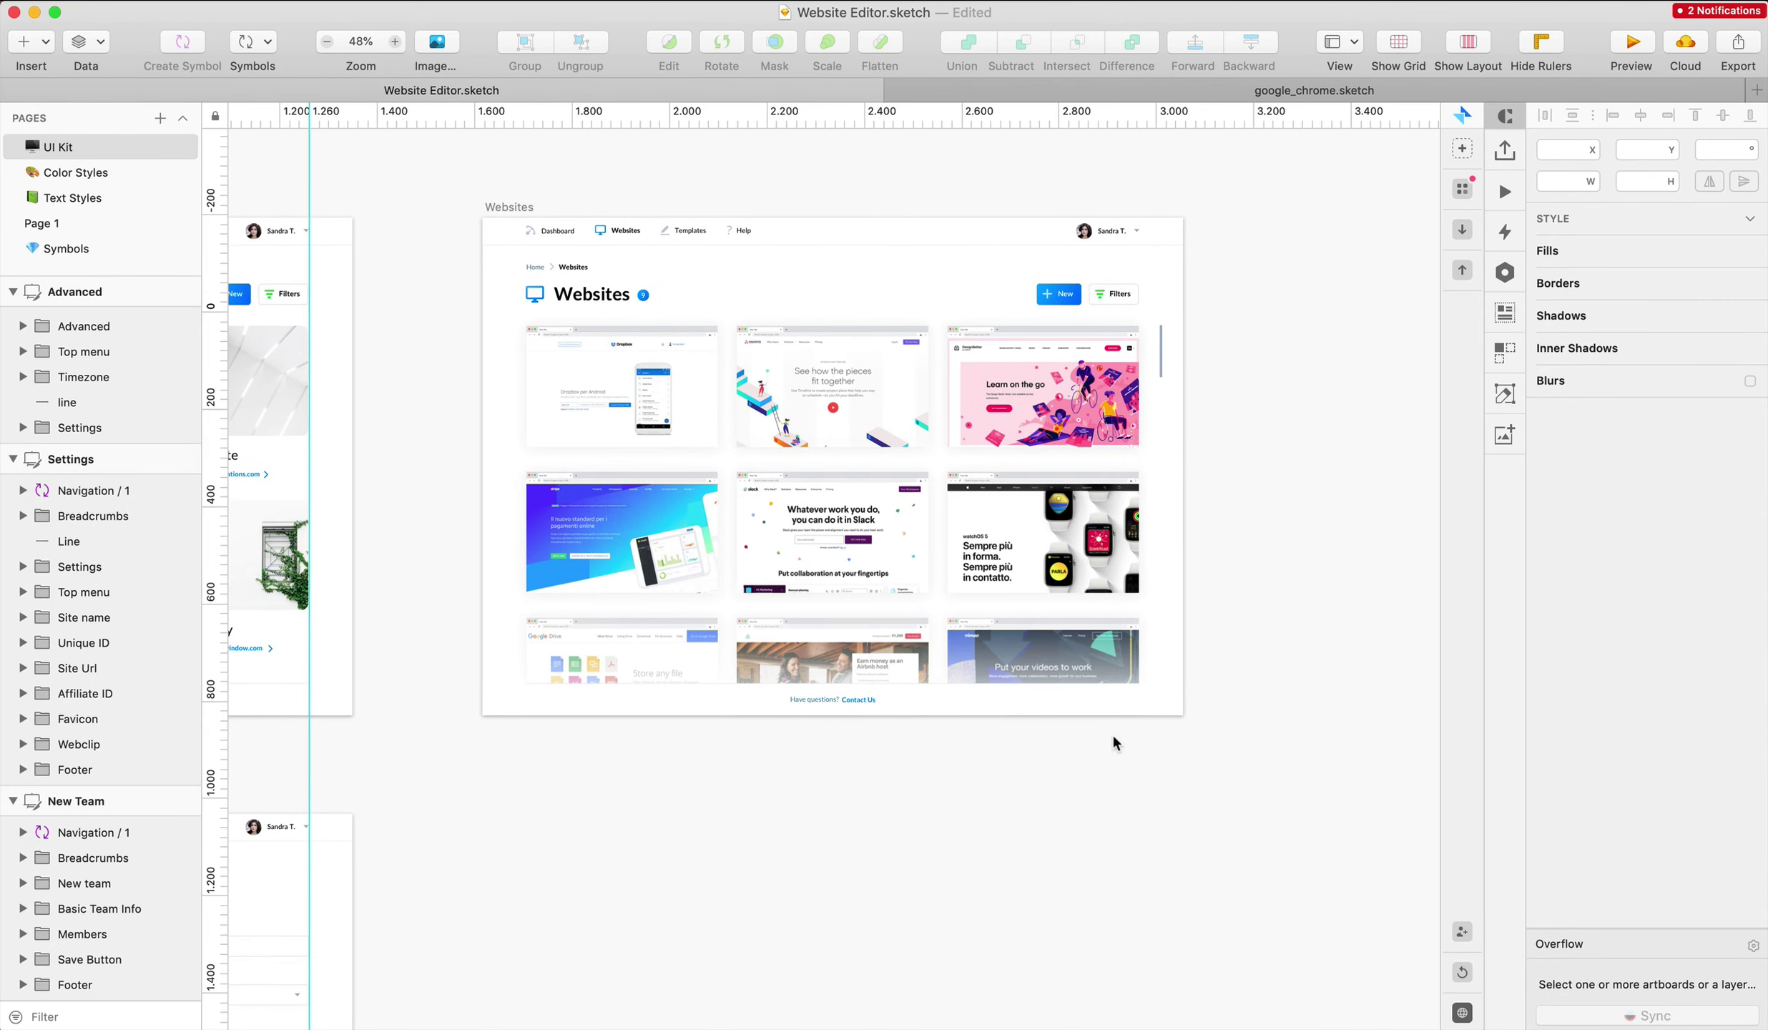
Resize the gradient rectangle over the third row to a height of 140 starting at Y 884
scroll(1112, 733, "up", 5)
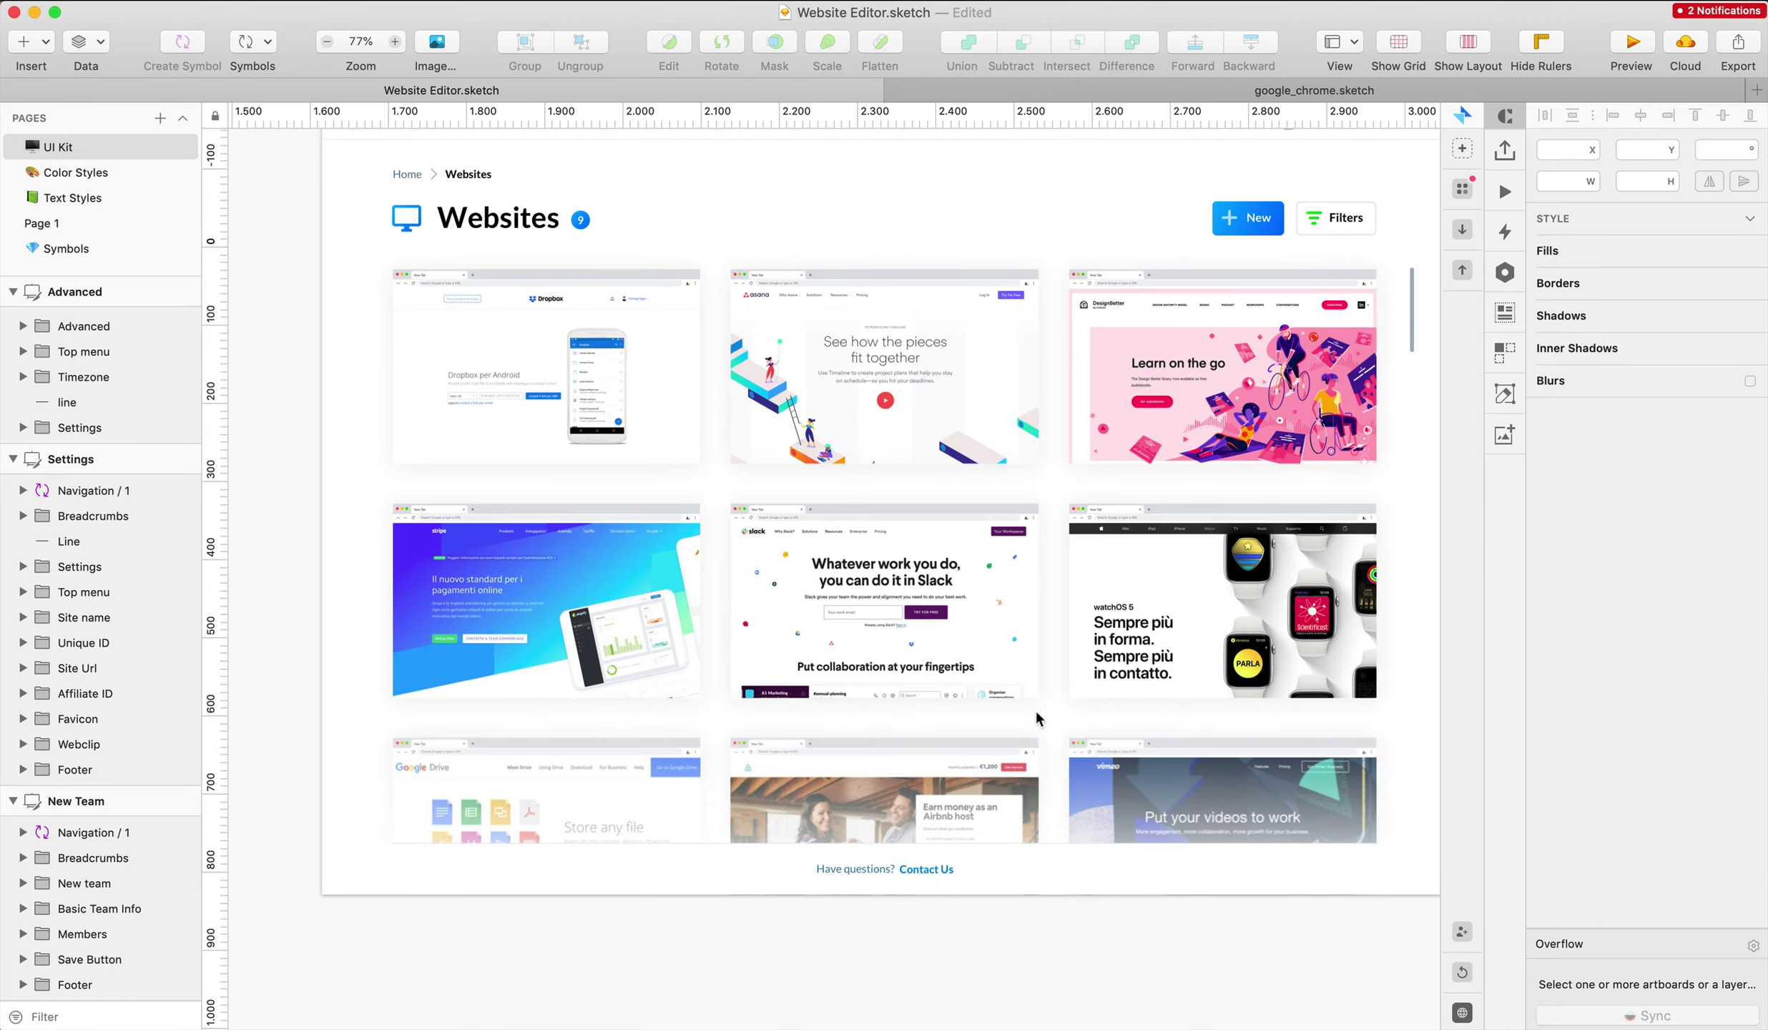
left_click(894, 858)
left_click_drag(881, 842, 882, 786)
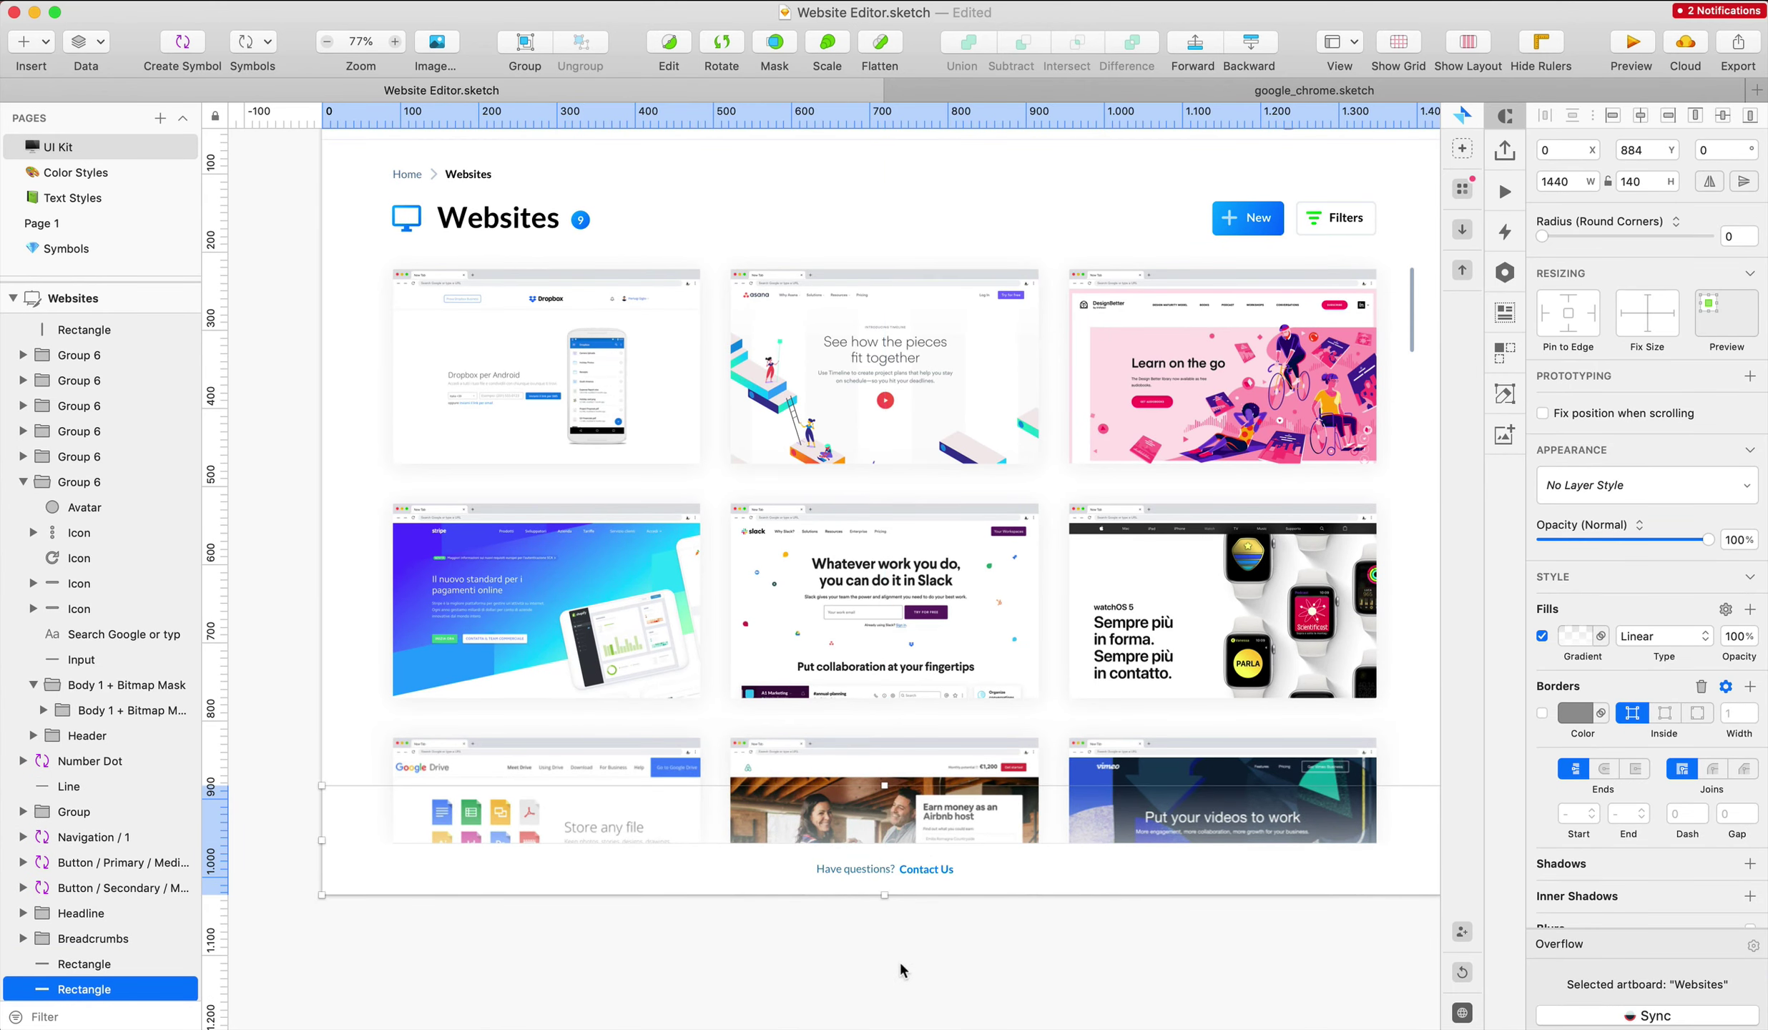
left_click(899, 959)
scroll(912, 871, "down", 3)
scroll(912, 869, "up", 3)
scroll(912, 865, "down", 6)
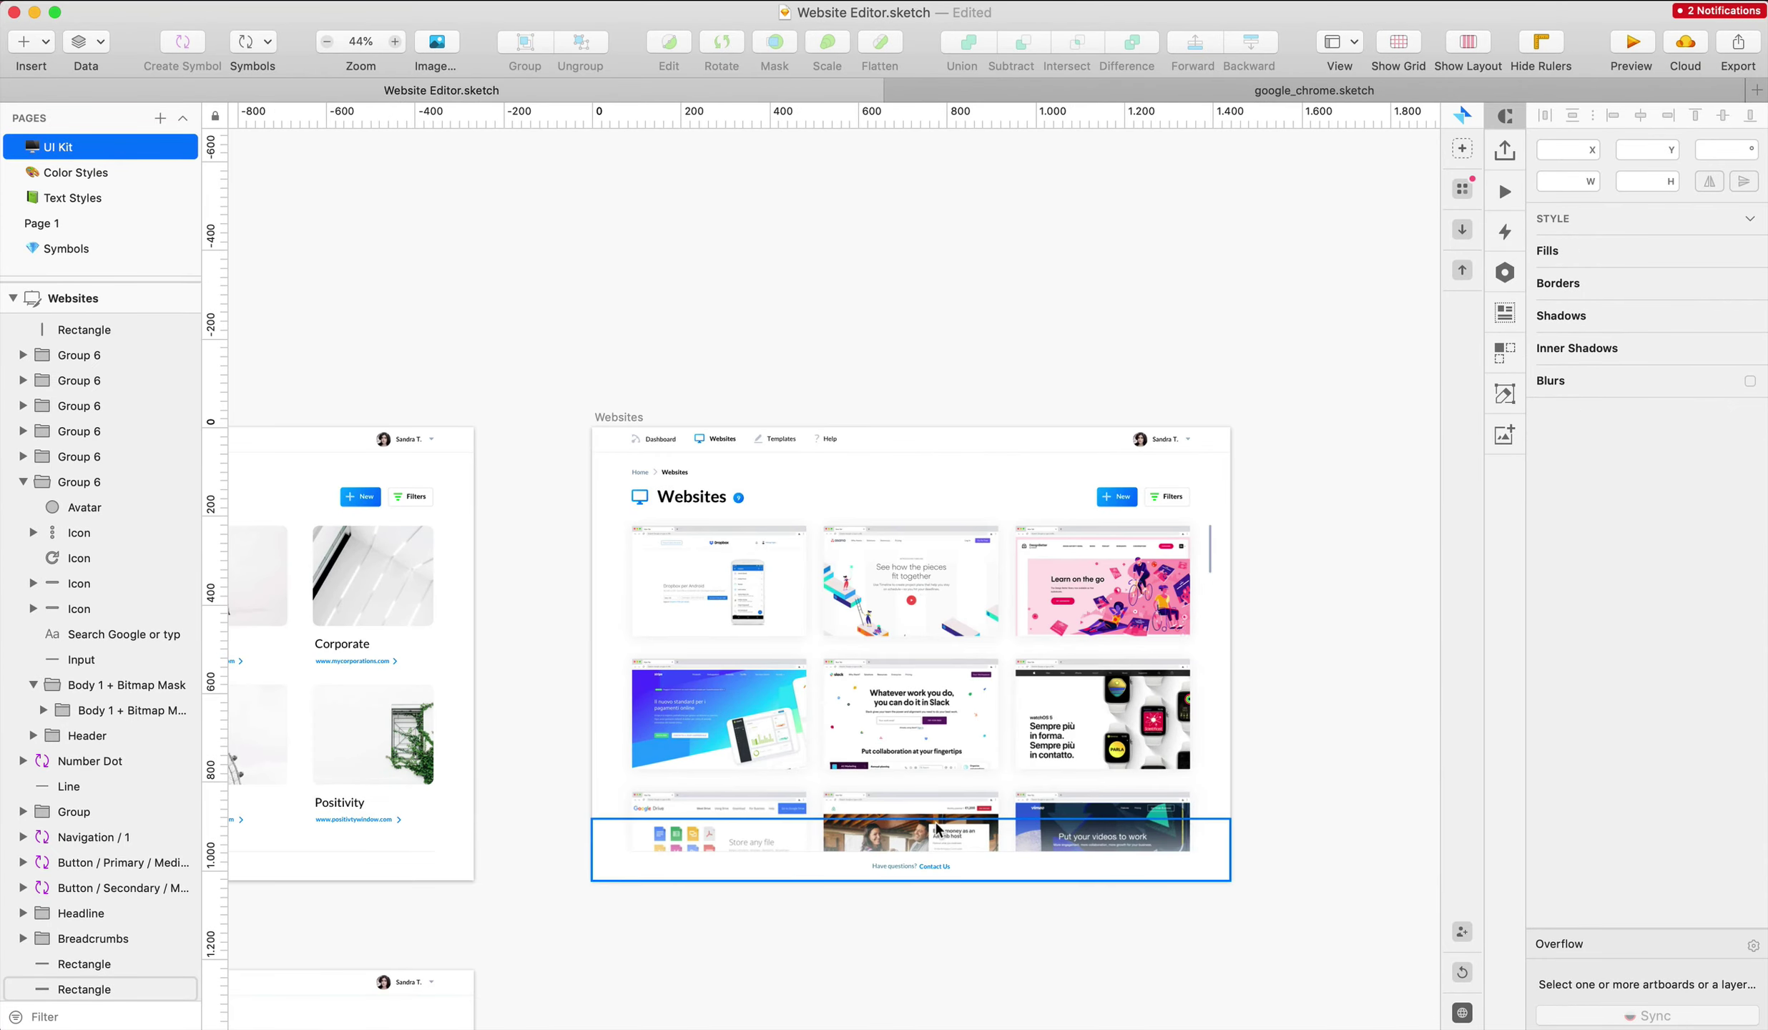
Rename the third-row bitmap layer as "Bottom Browsers"
left_click(922, 601)
scroll(701, 694, "down", 2)
left_click(697, 778)
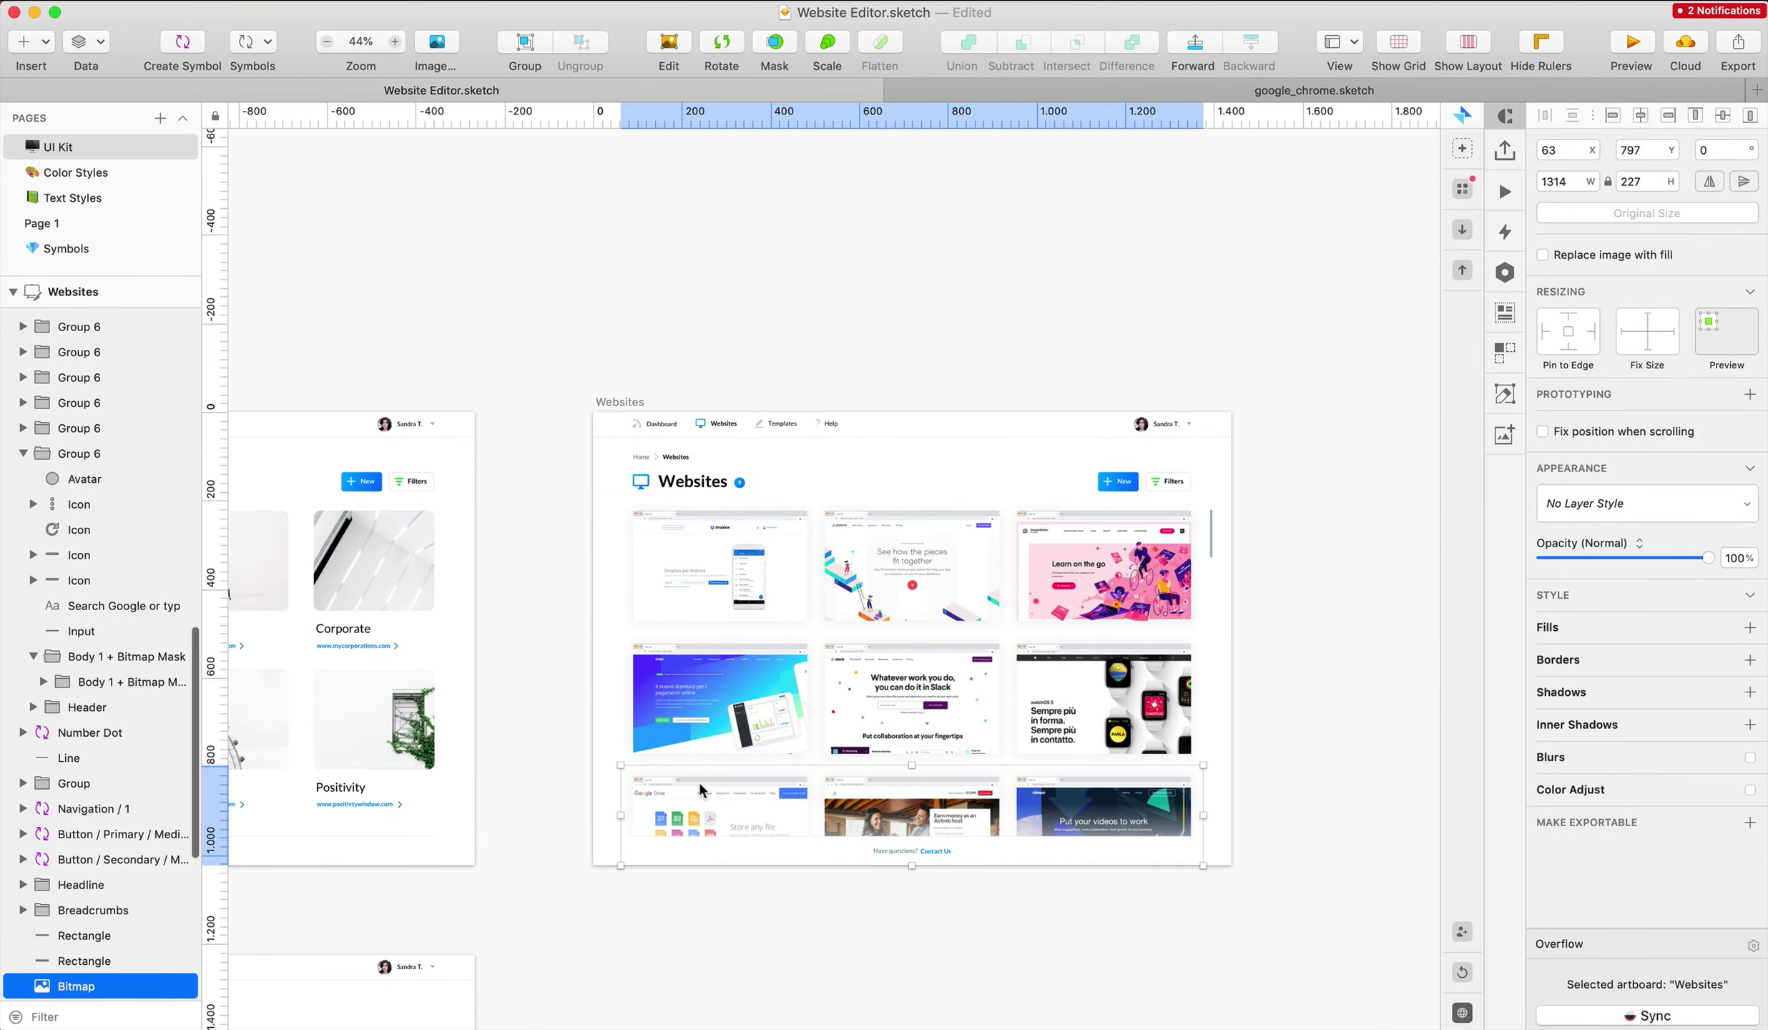
scroll(700, 783, "up", 5)
key("super+r")
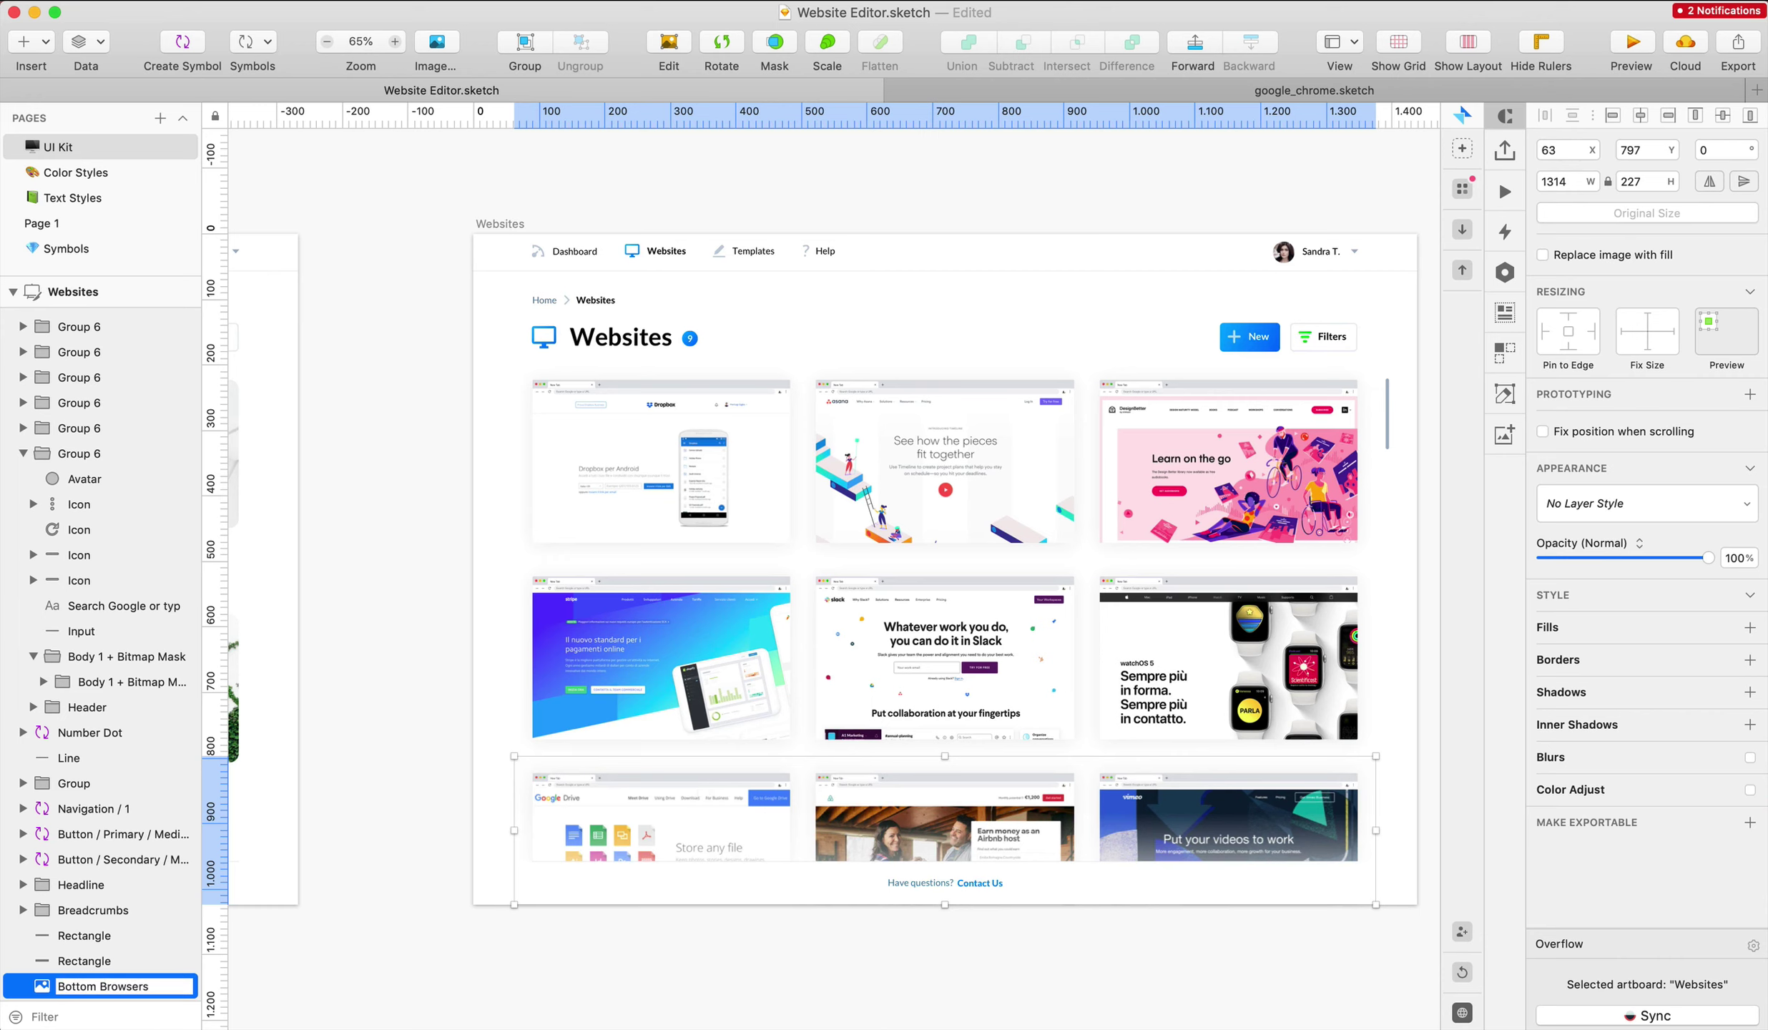
Group the gradient rectangle and rename the group with a name beginning "Gradient for"
left_click(499, 851)
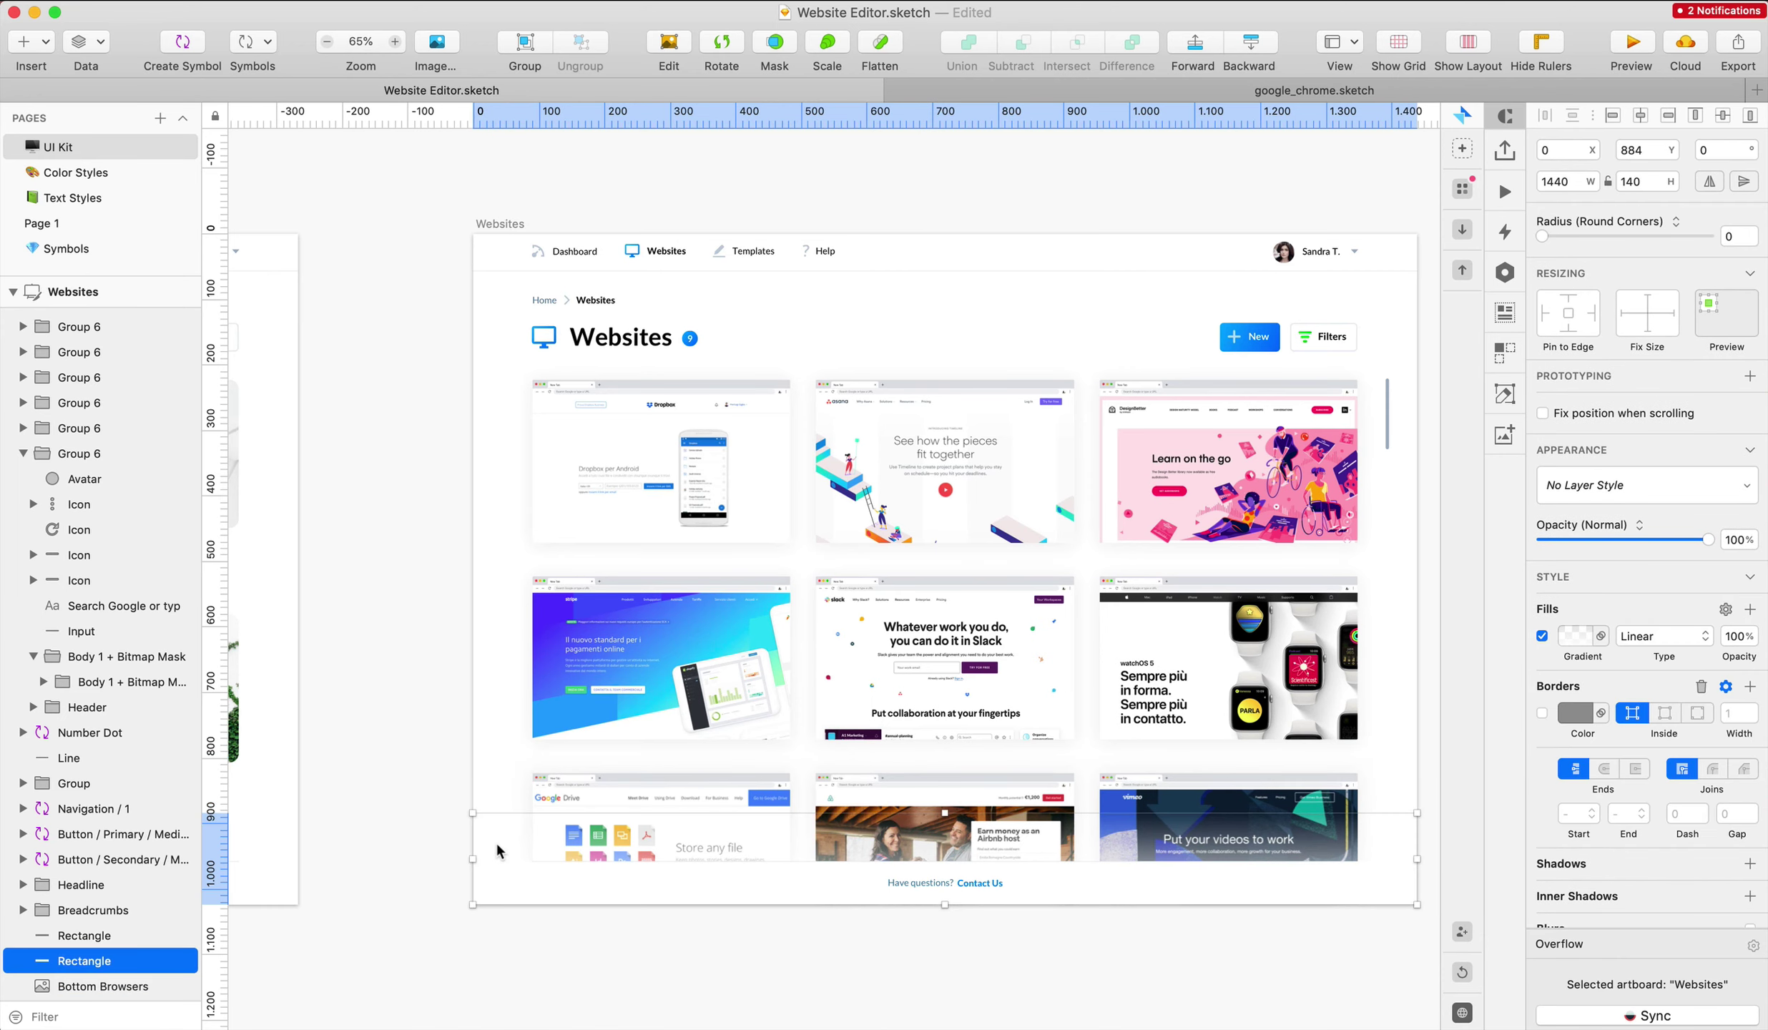
key("super+g")
key("r")
key("t")
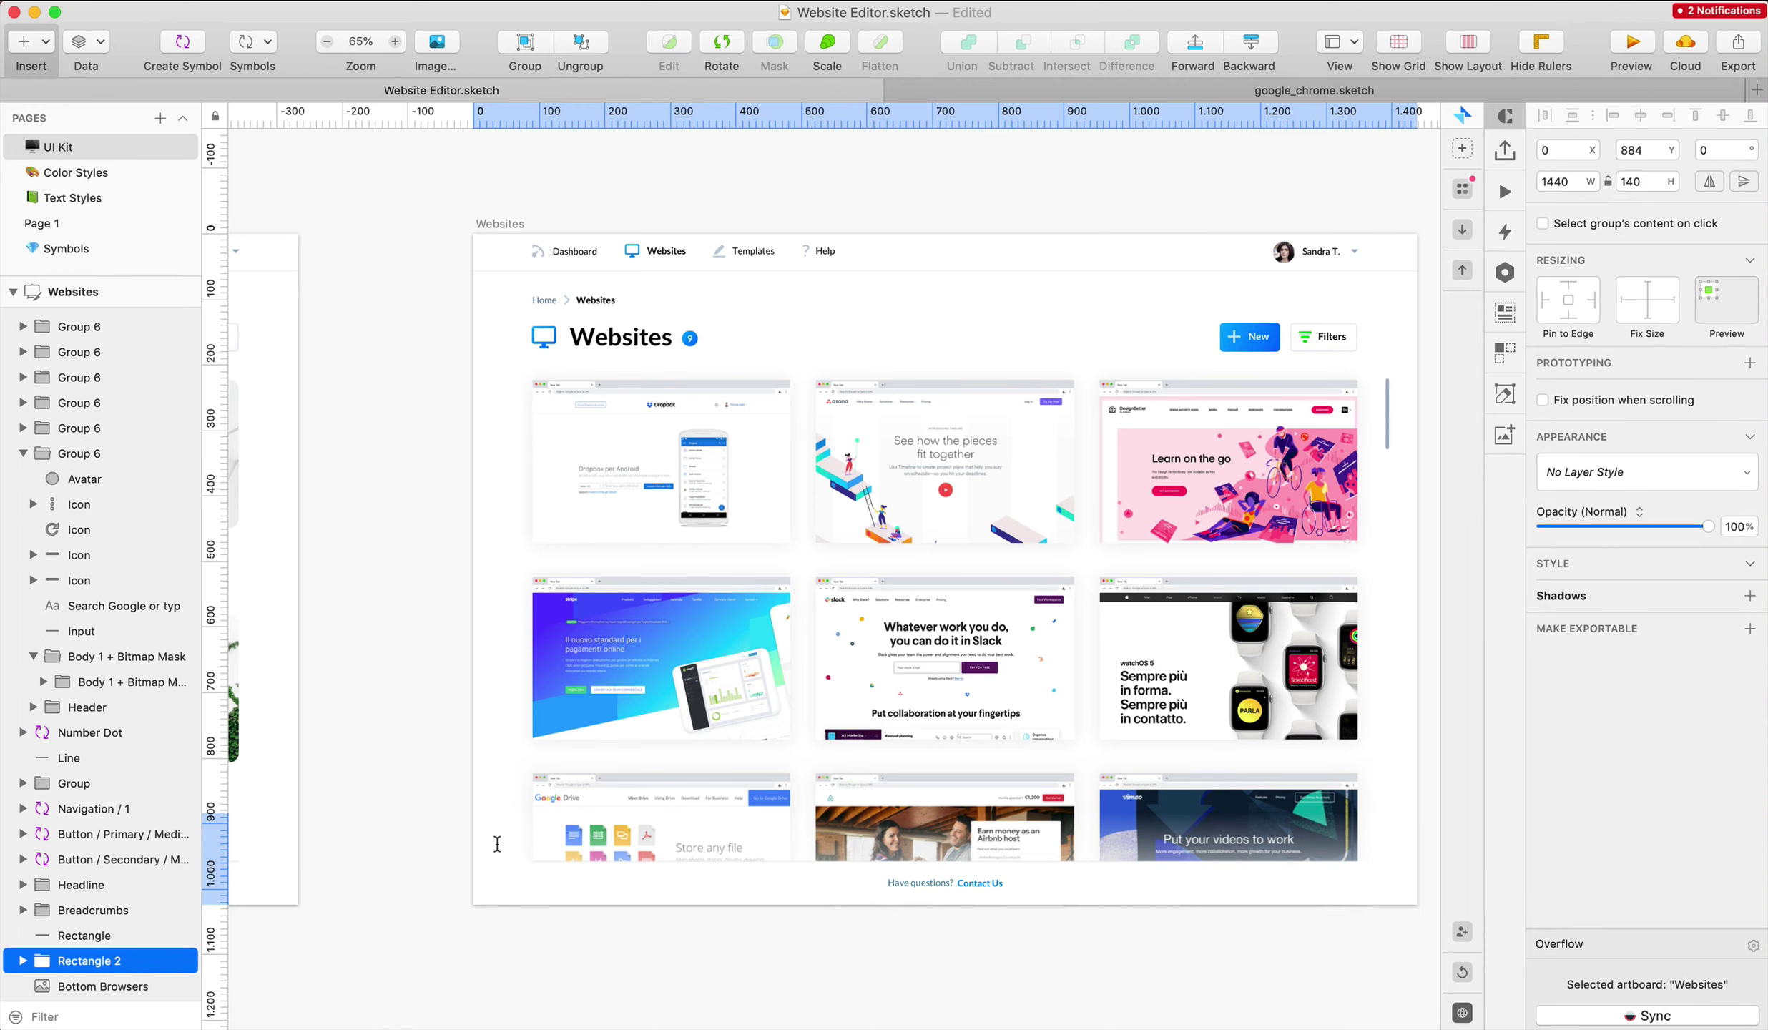
key("super+r")
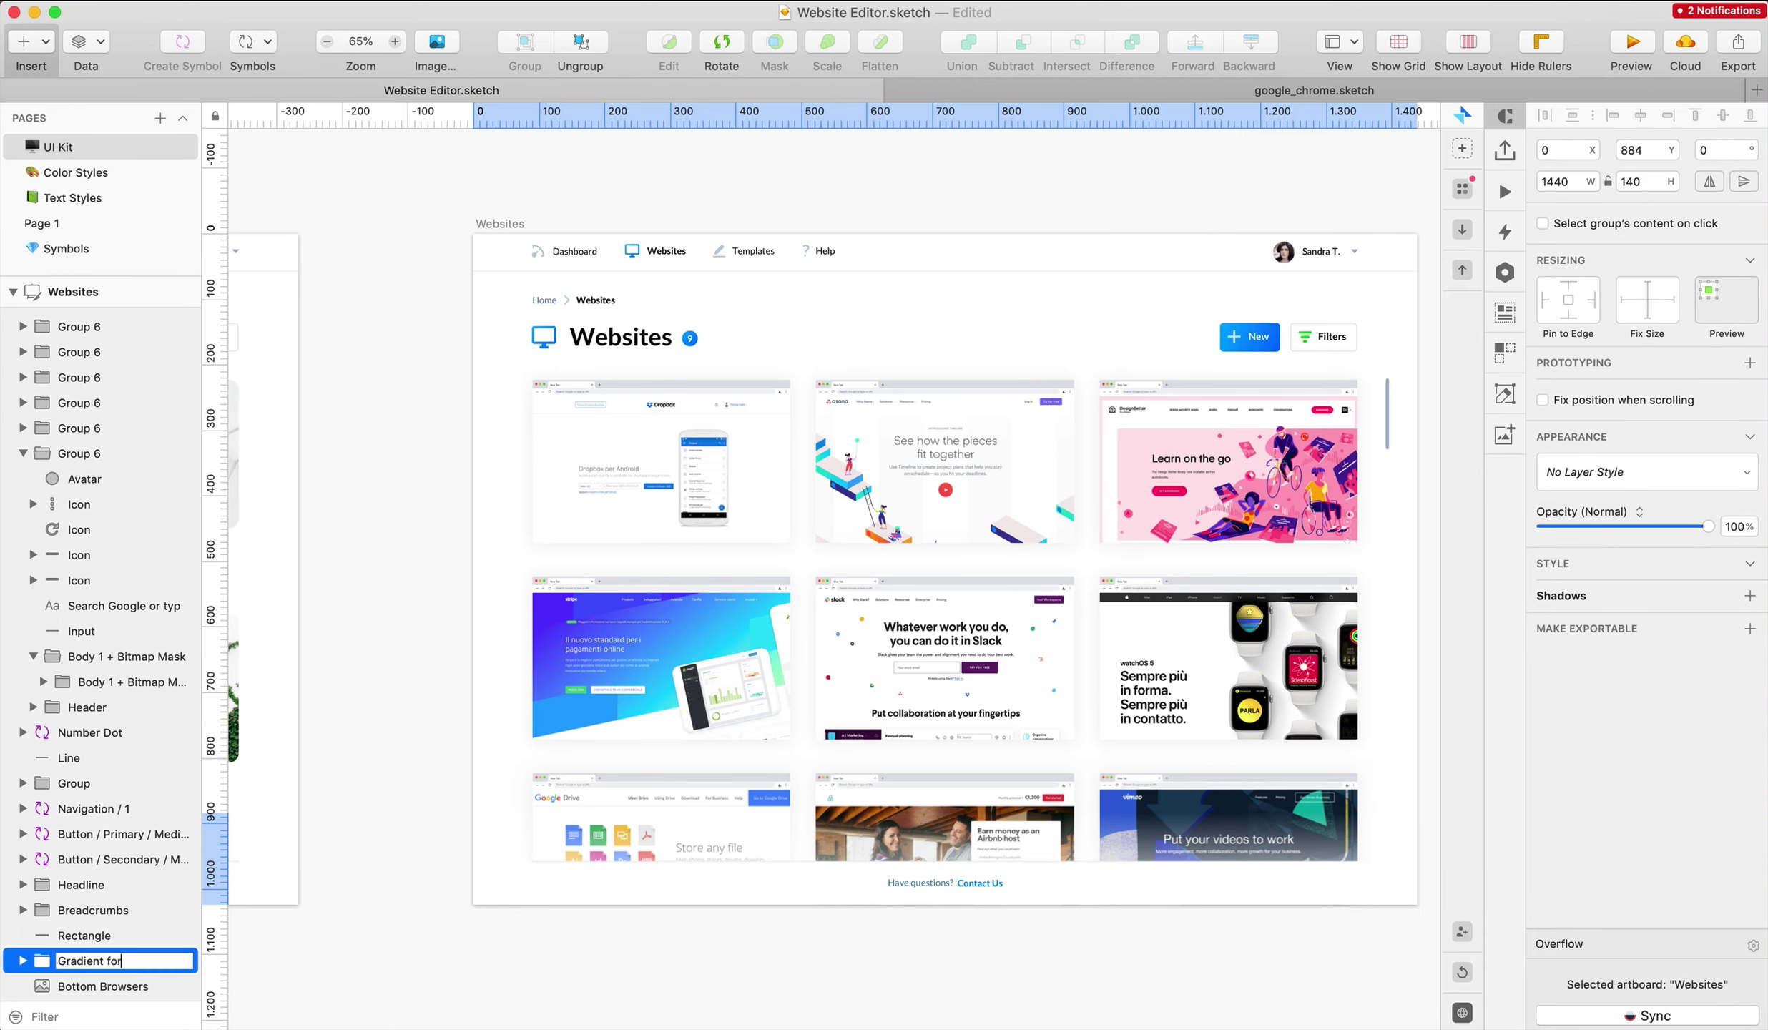
Group the third-row bitmap with its gradient overlay, name the group "Bottom Browsers (Hidden)", and lock it
left_click(643, 955)
left_click(617, 929)
left_click(675, 959)
key("BackSpace")
left_click(681, 844)
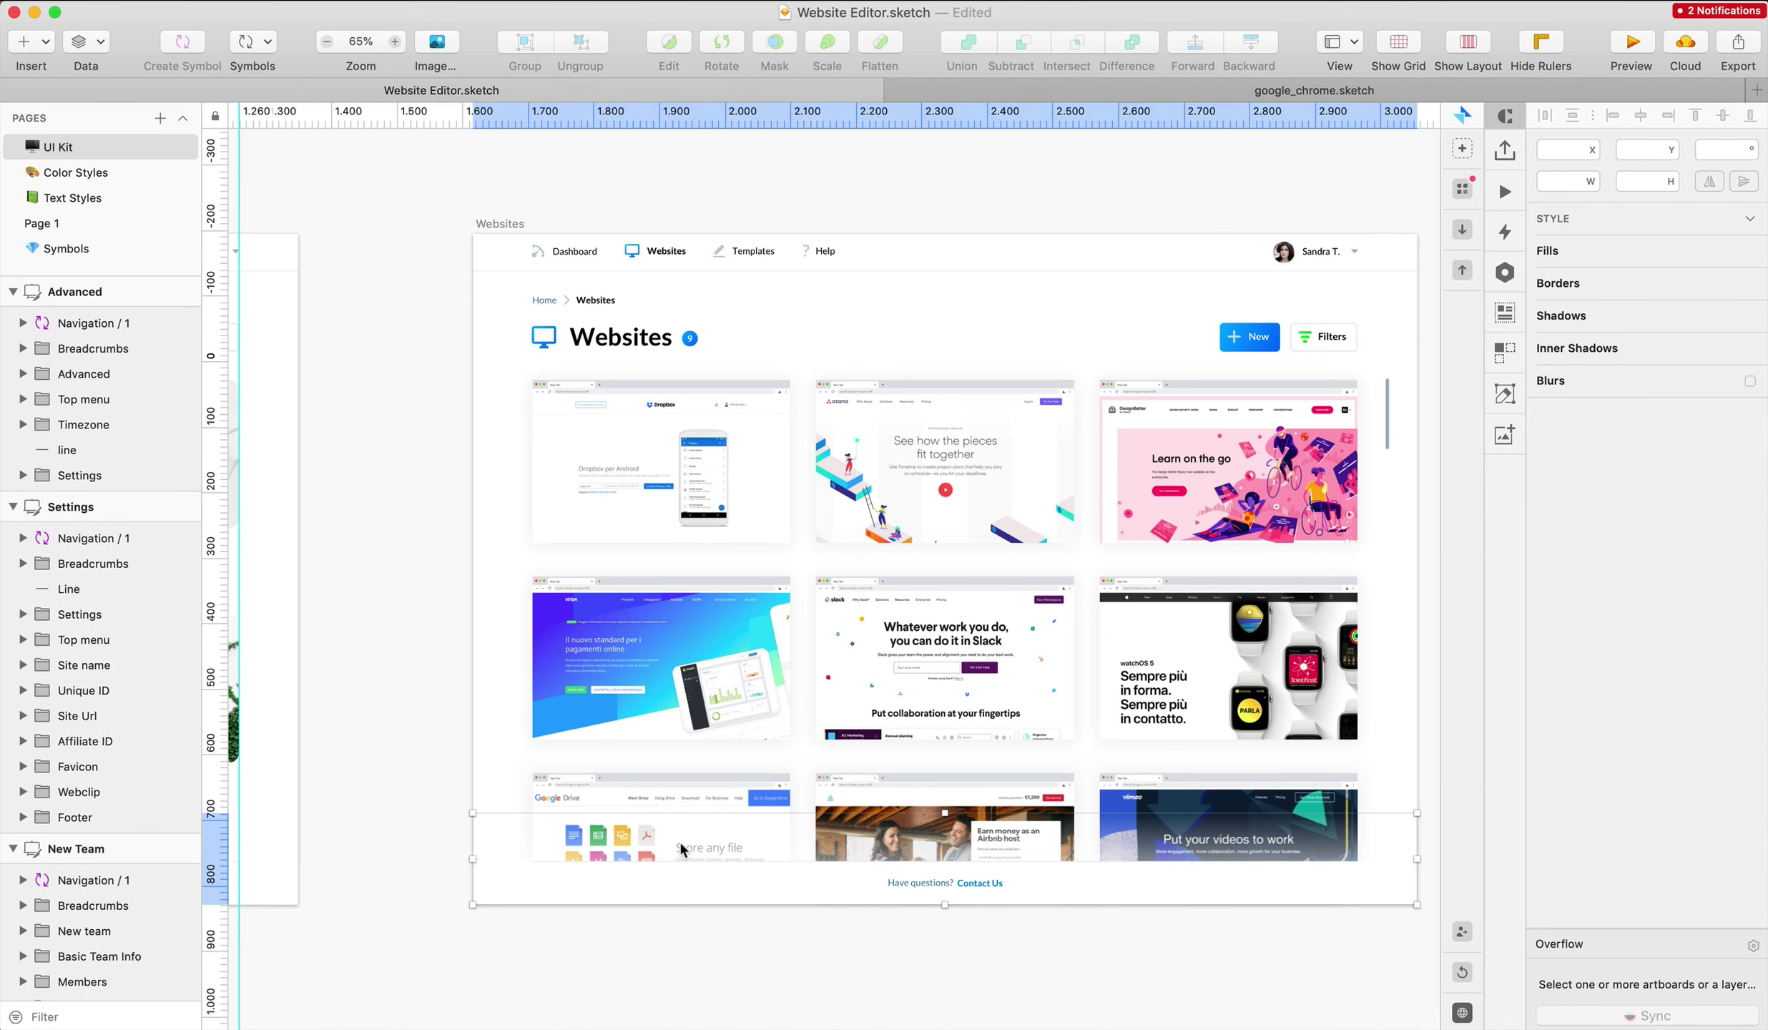
left_click(545, 797)
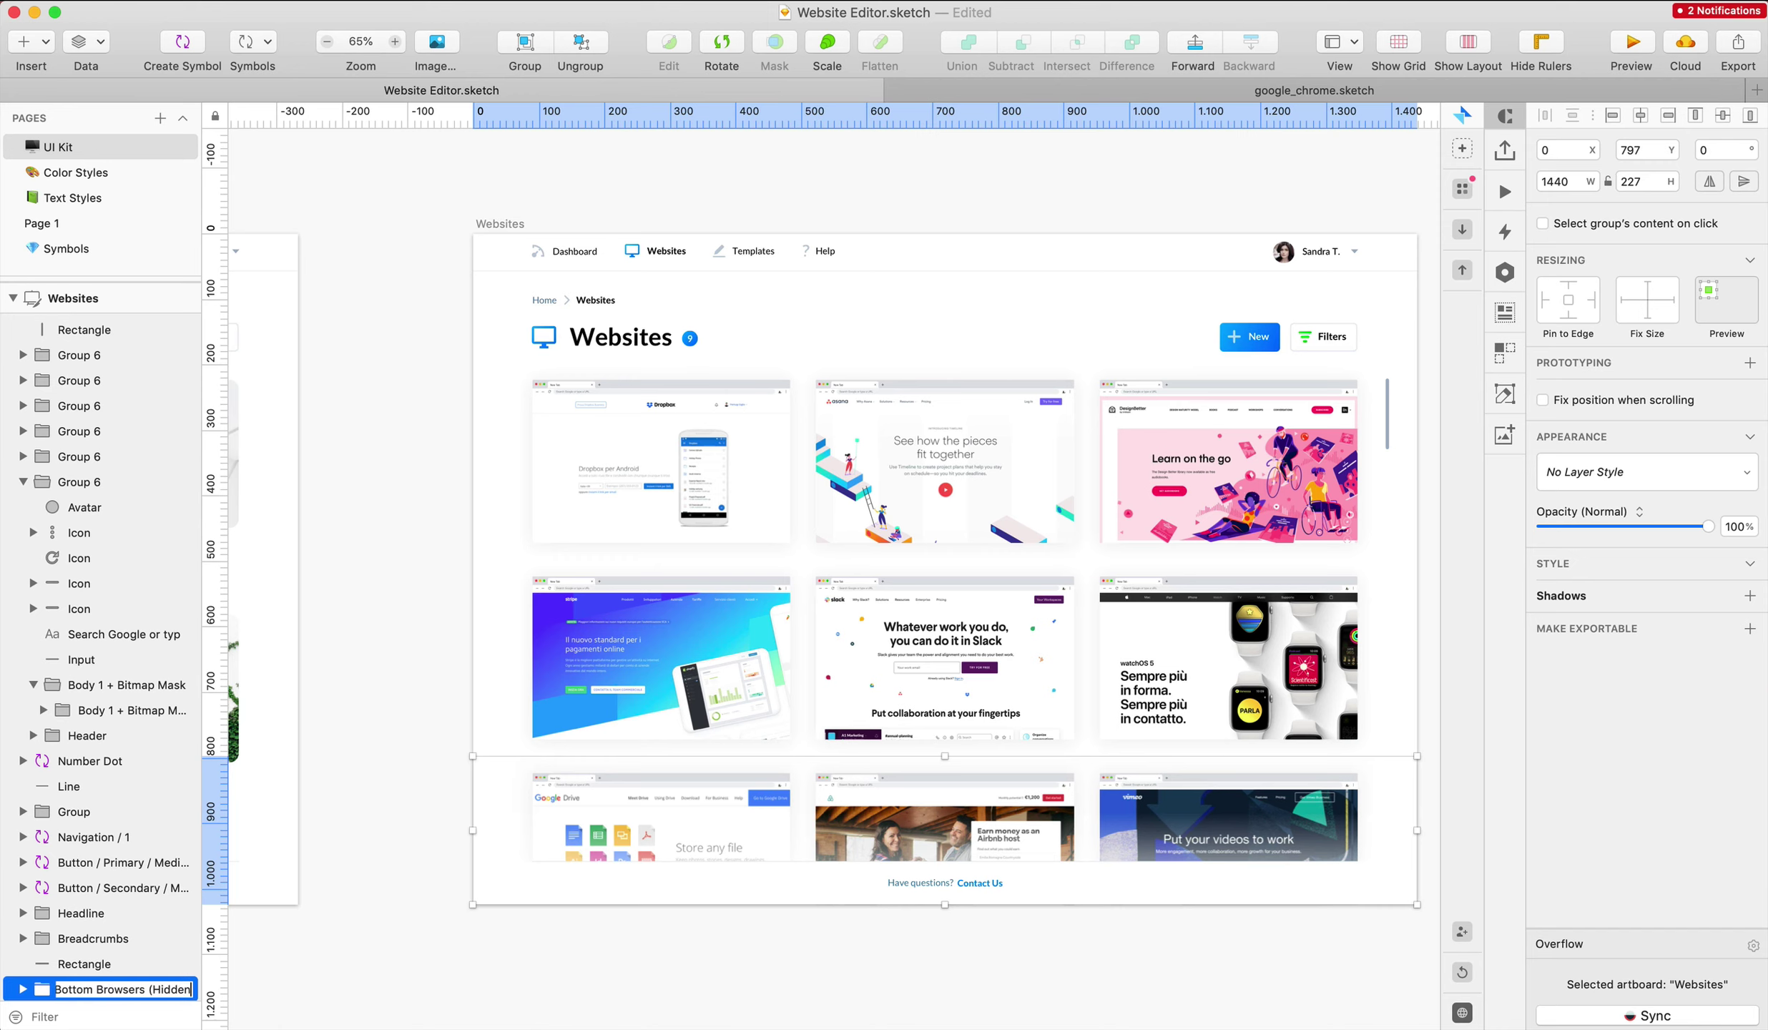
right_click(140, 989)
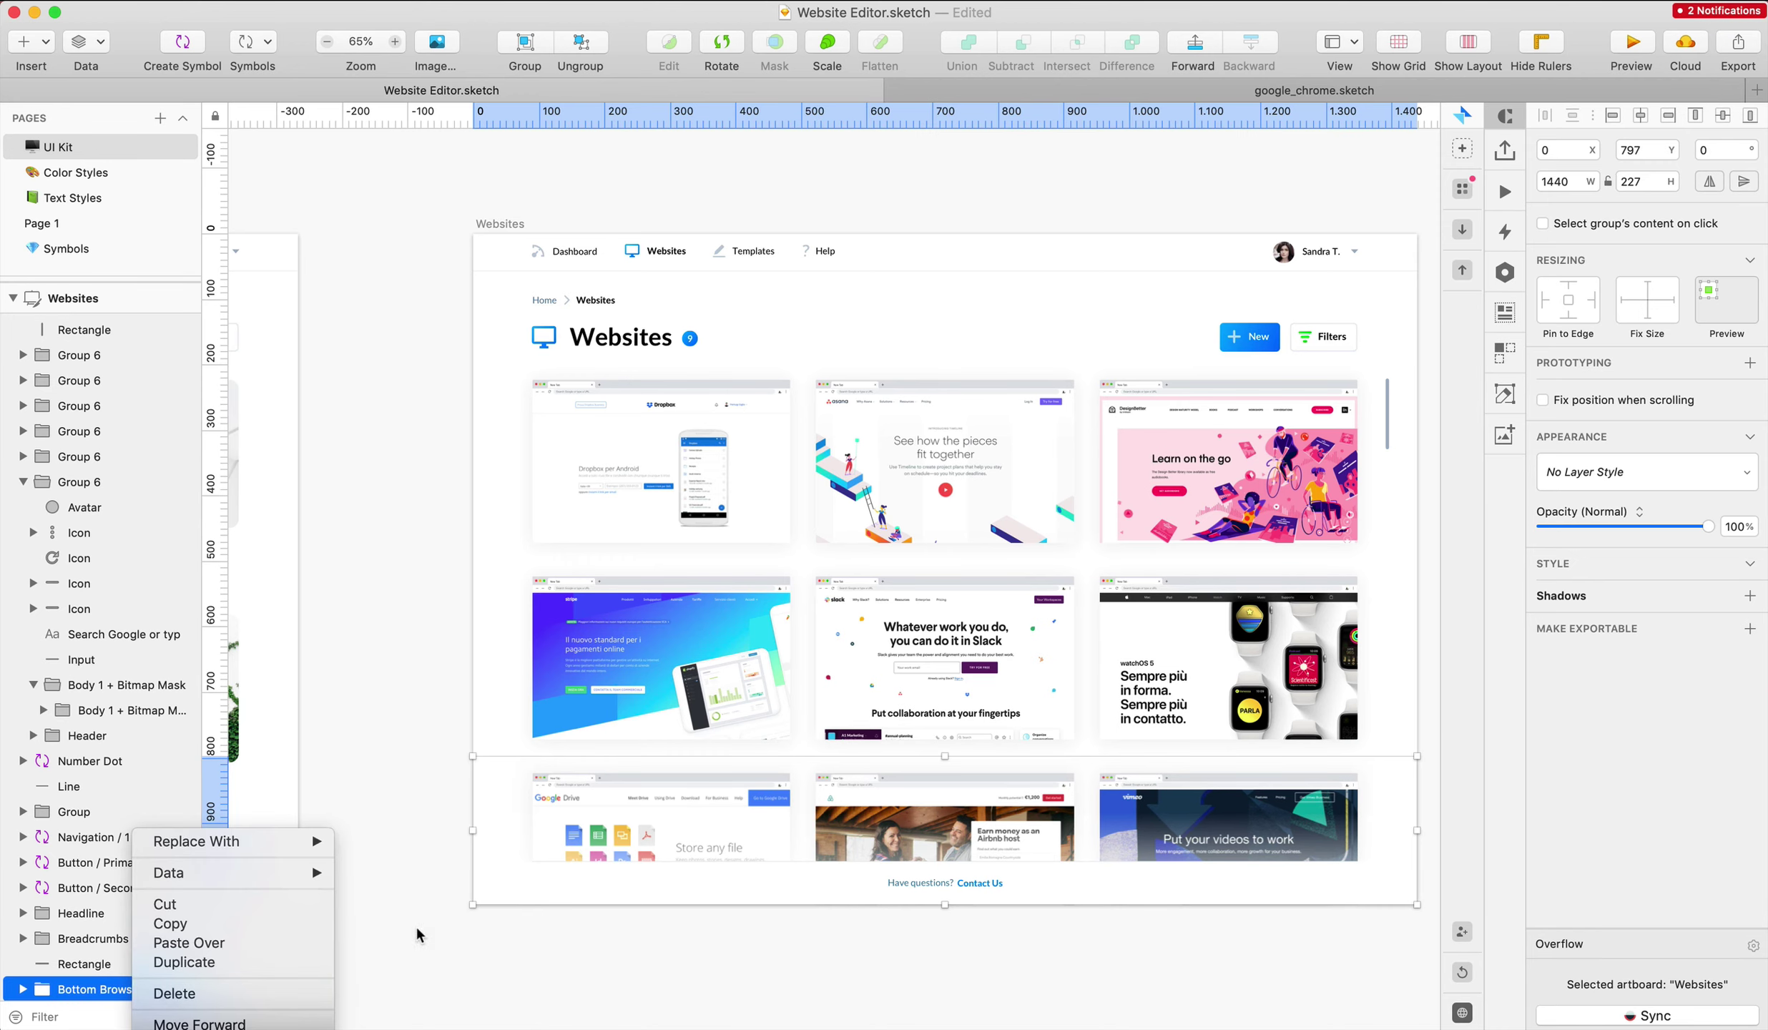
left_click(200, 1027)
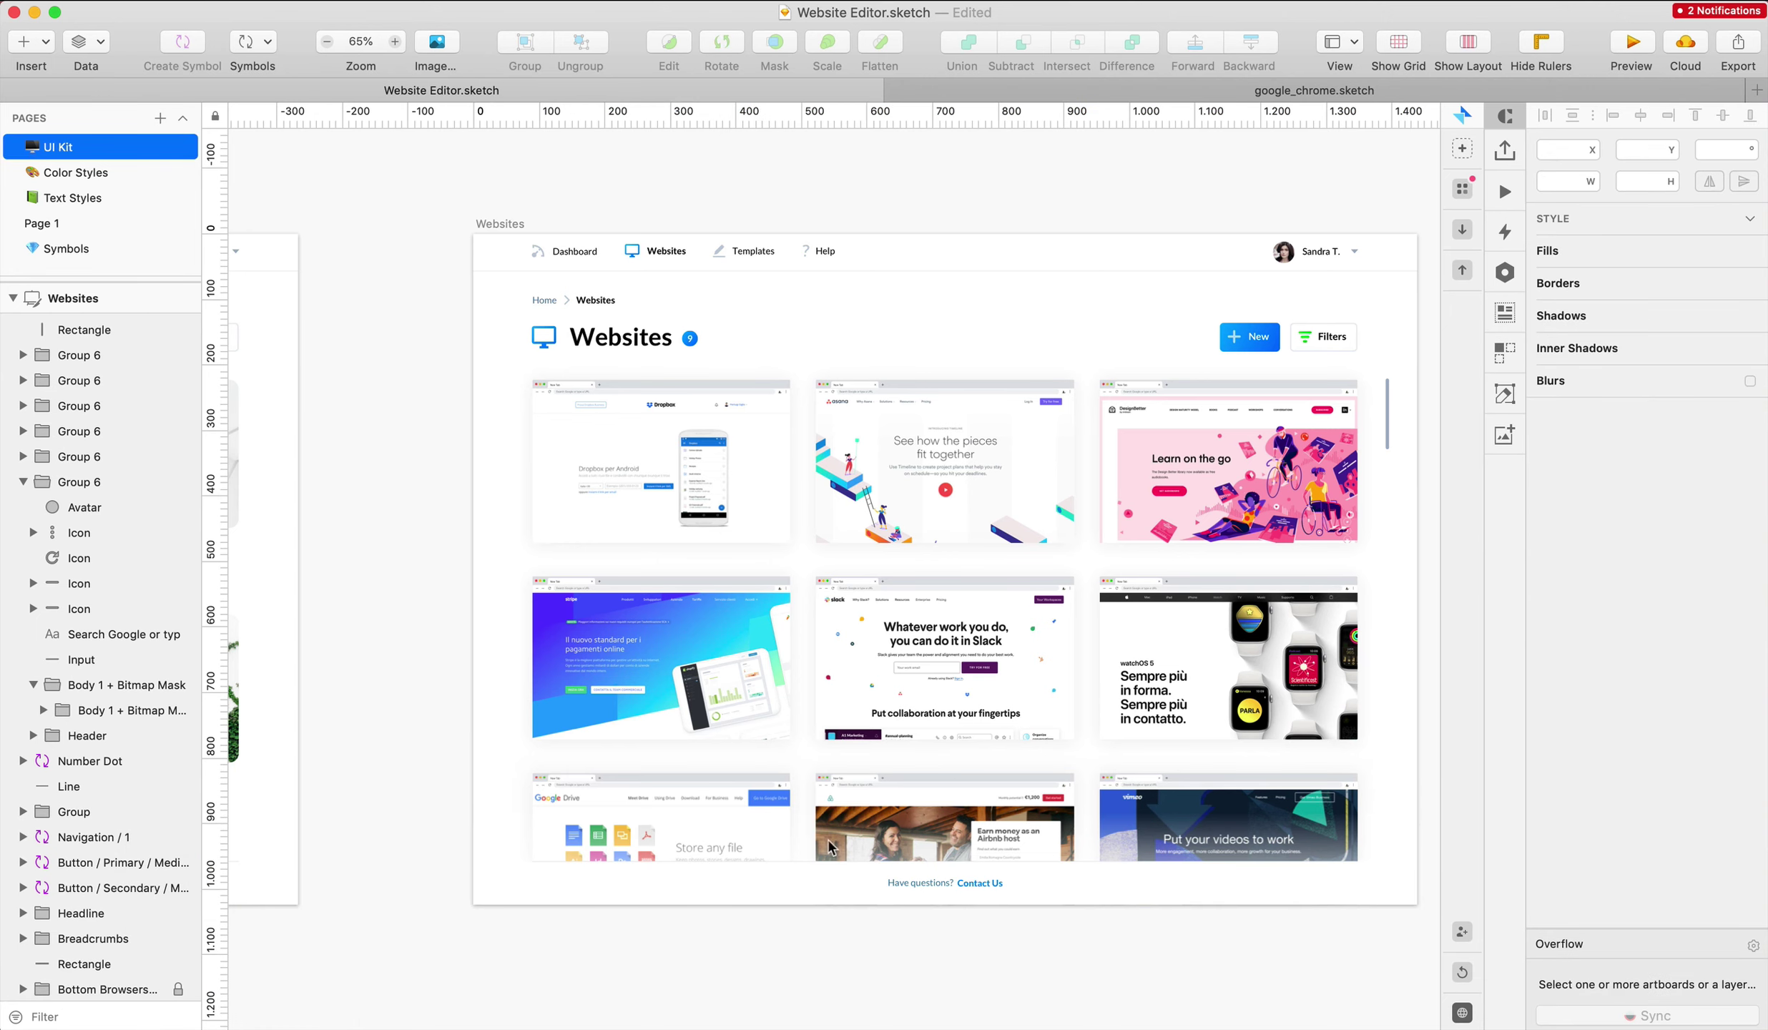
Group the footer's line, contact text and white rectangle, naming the group "Bottom Questions"
left_click(746, 879)
left_click_drag(814, 851, 1034, 906)
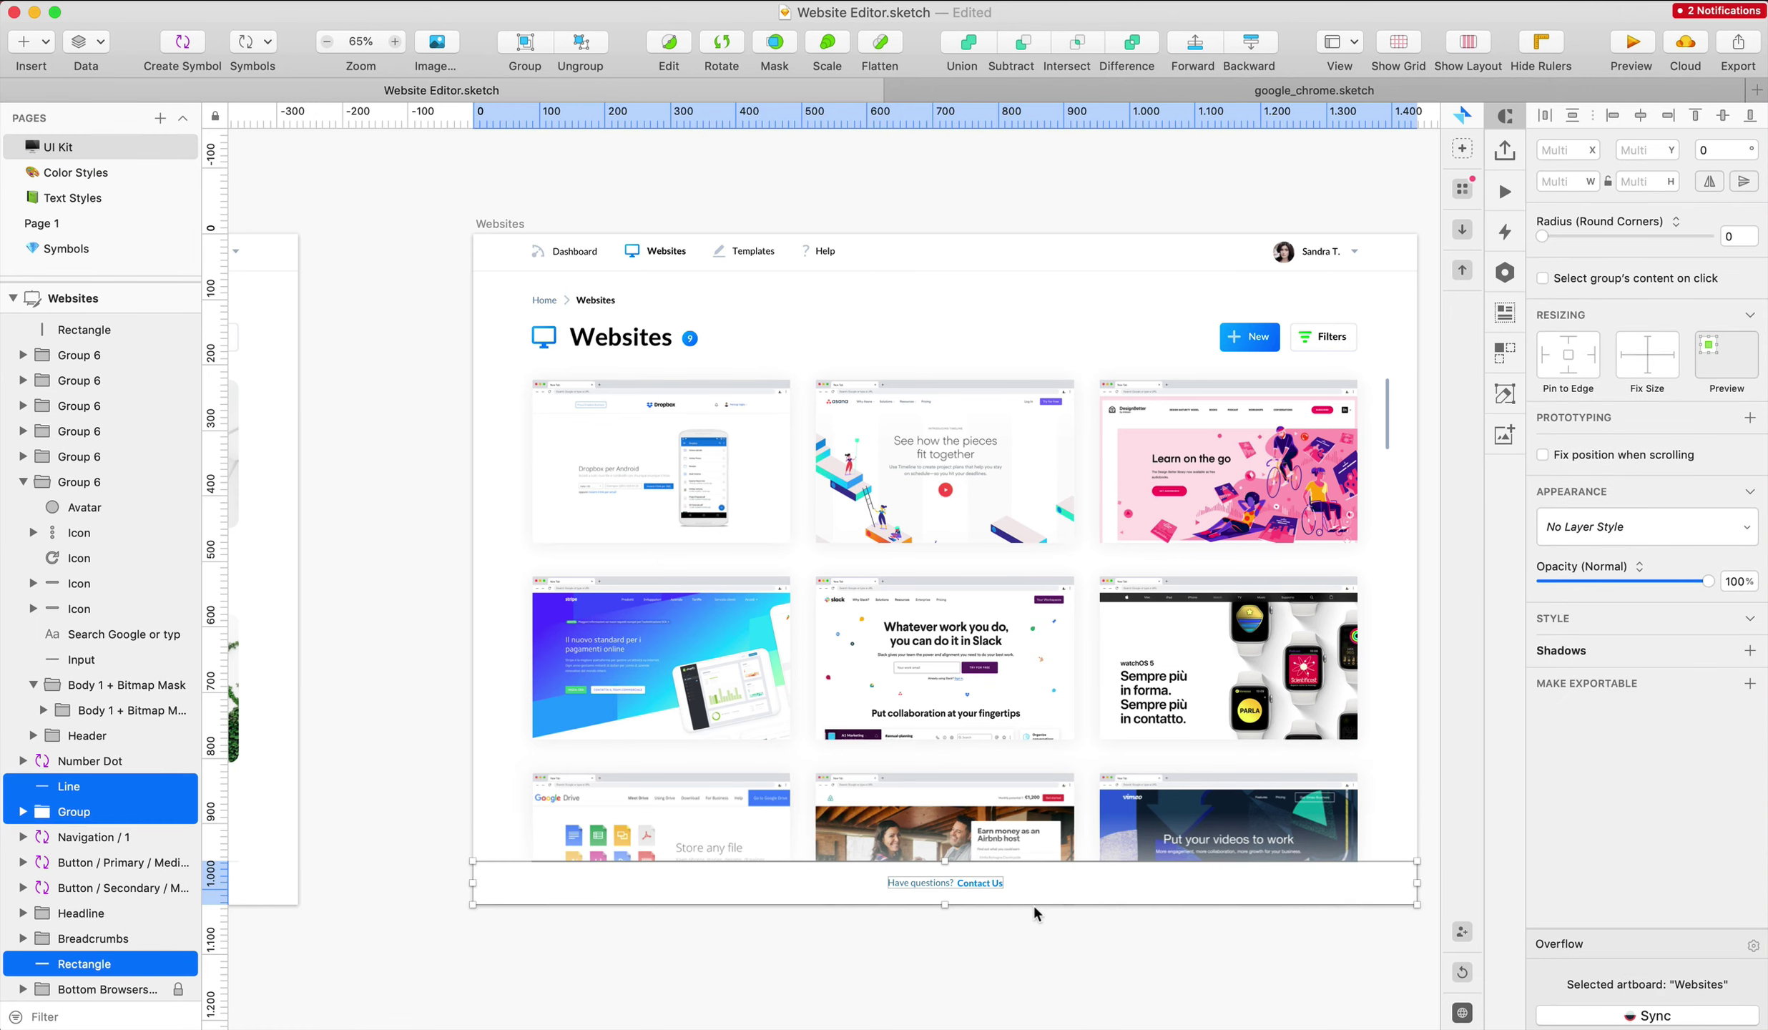
key("super+g")
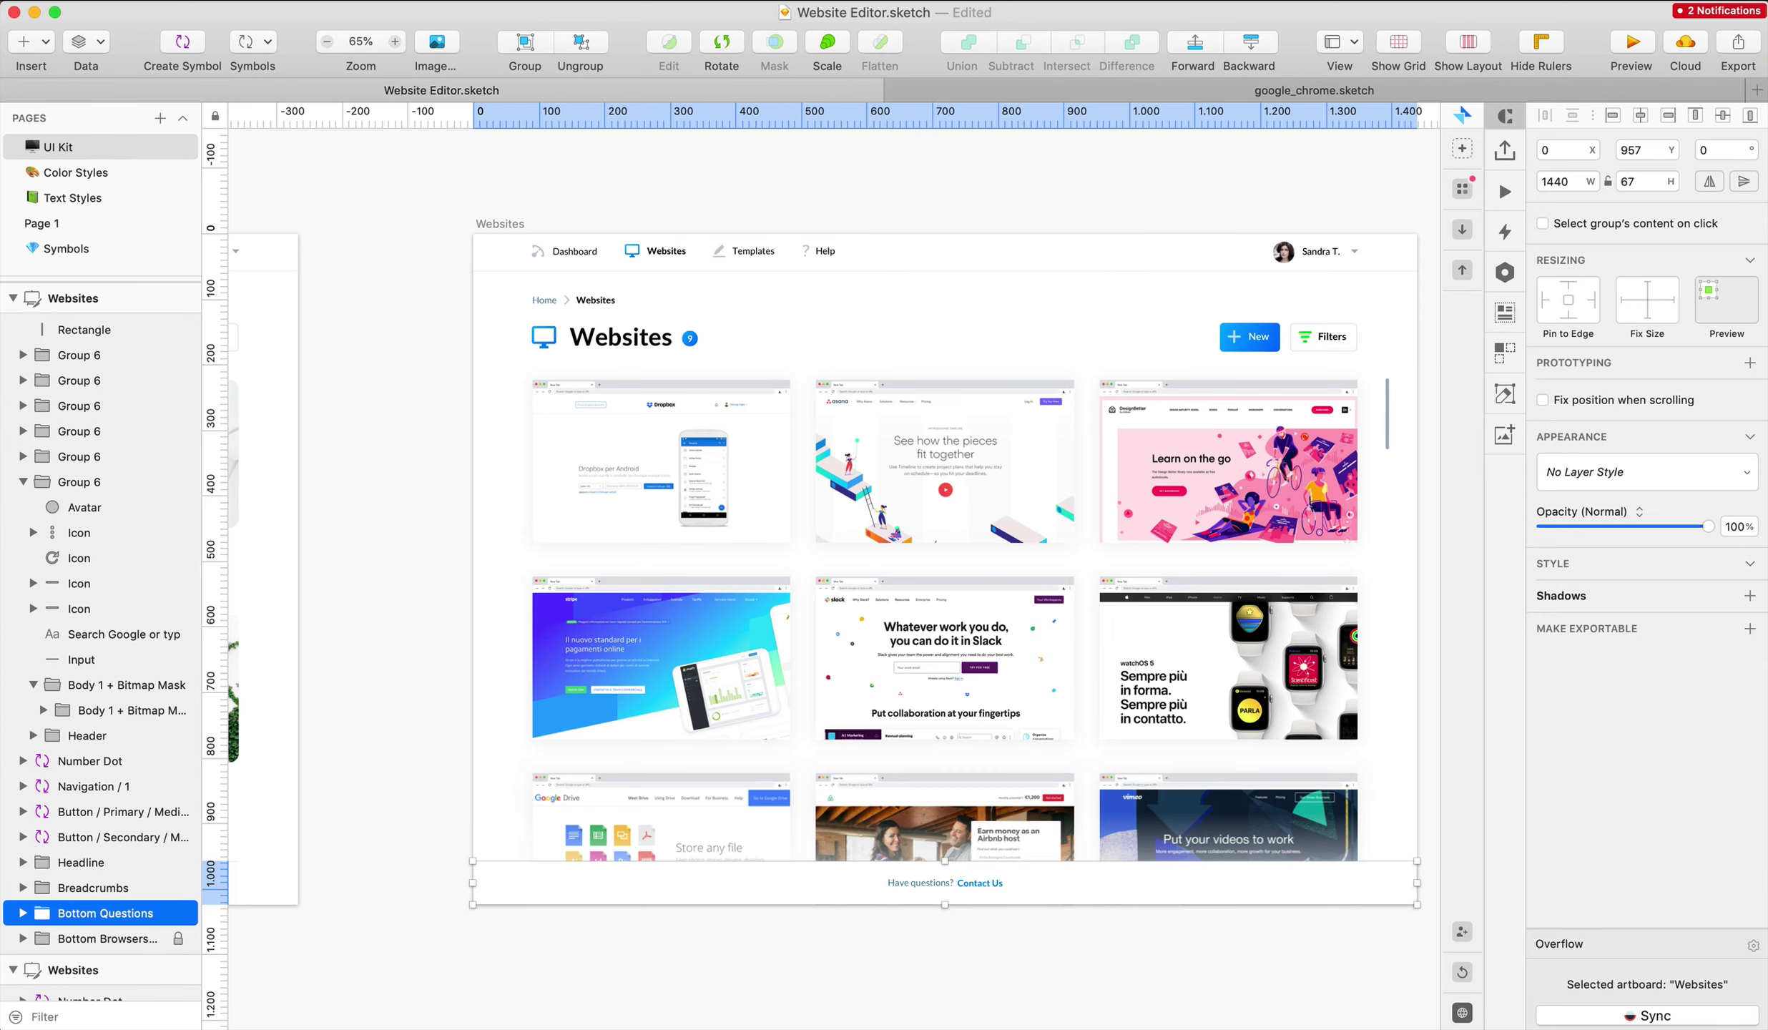
left_click(1014, 976)
scroll(1014, 976, "right", 2)
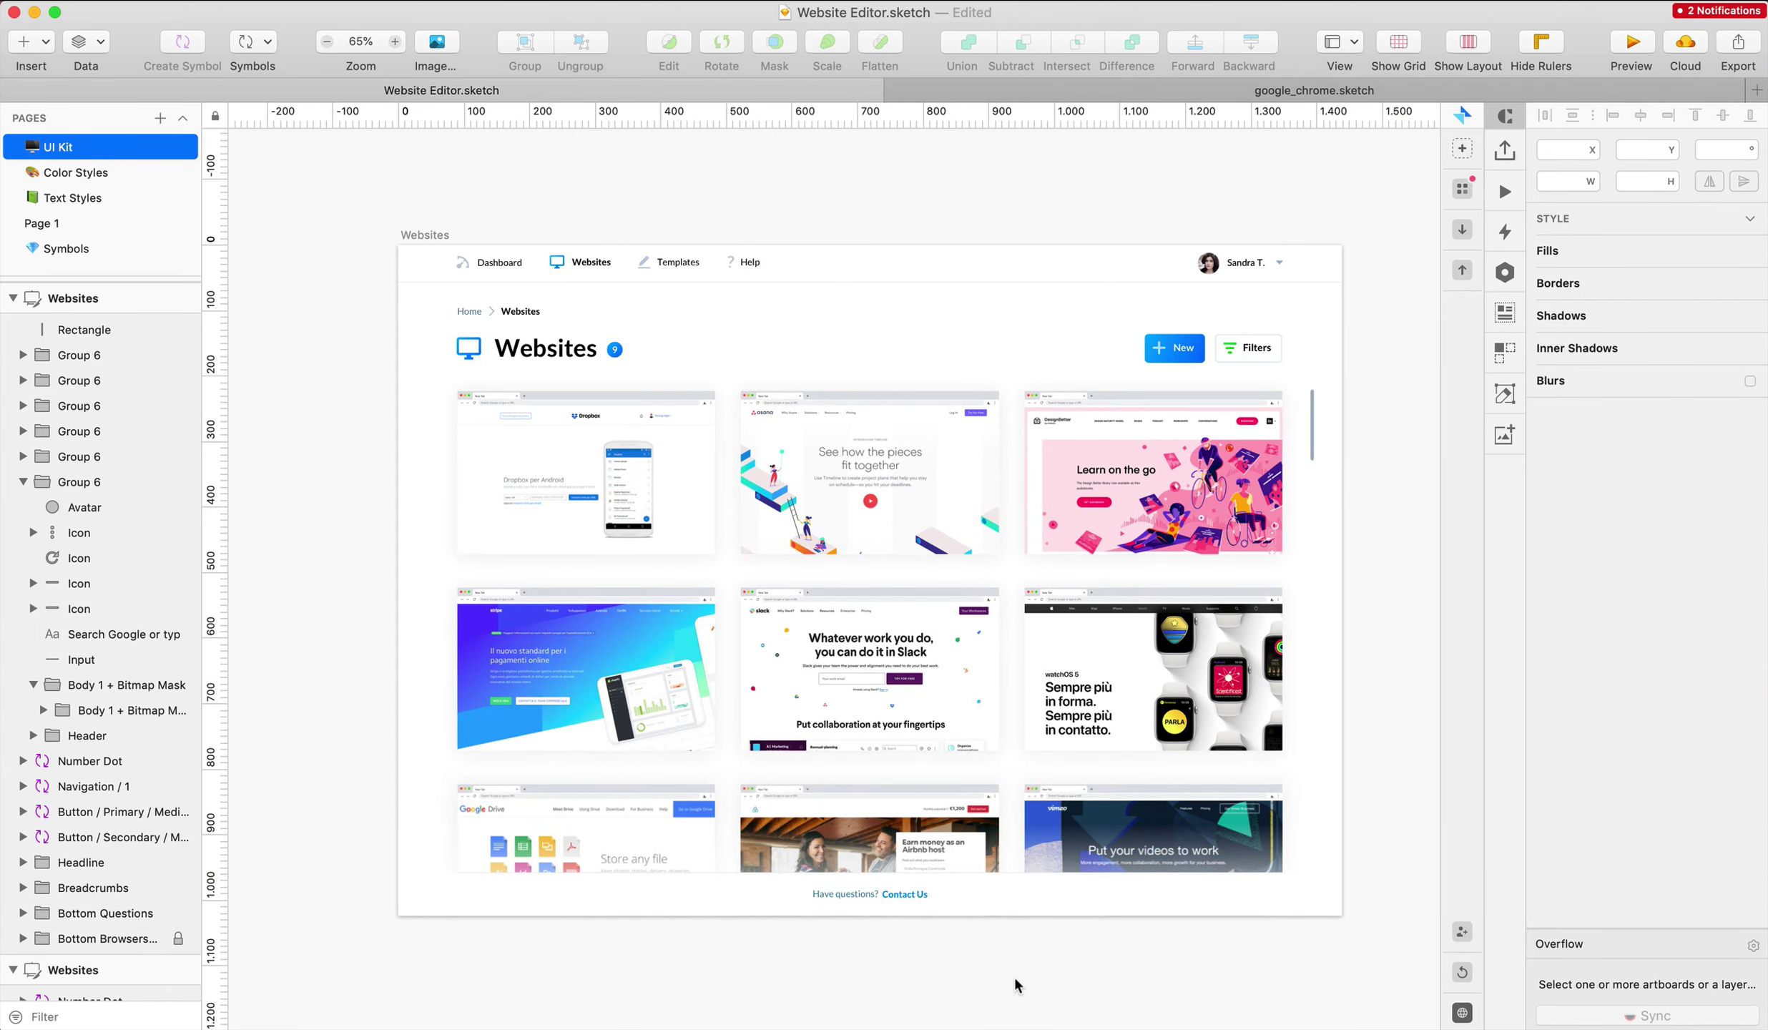
scroll(999, 979, "left", 2)
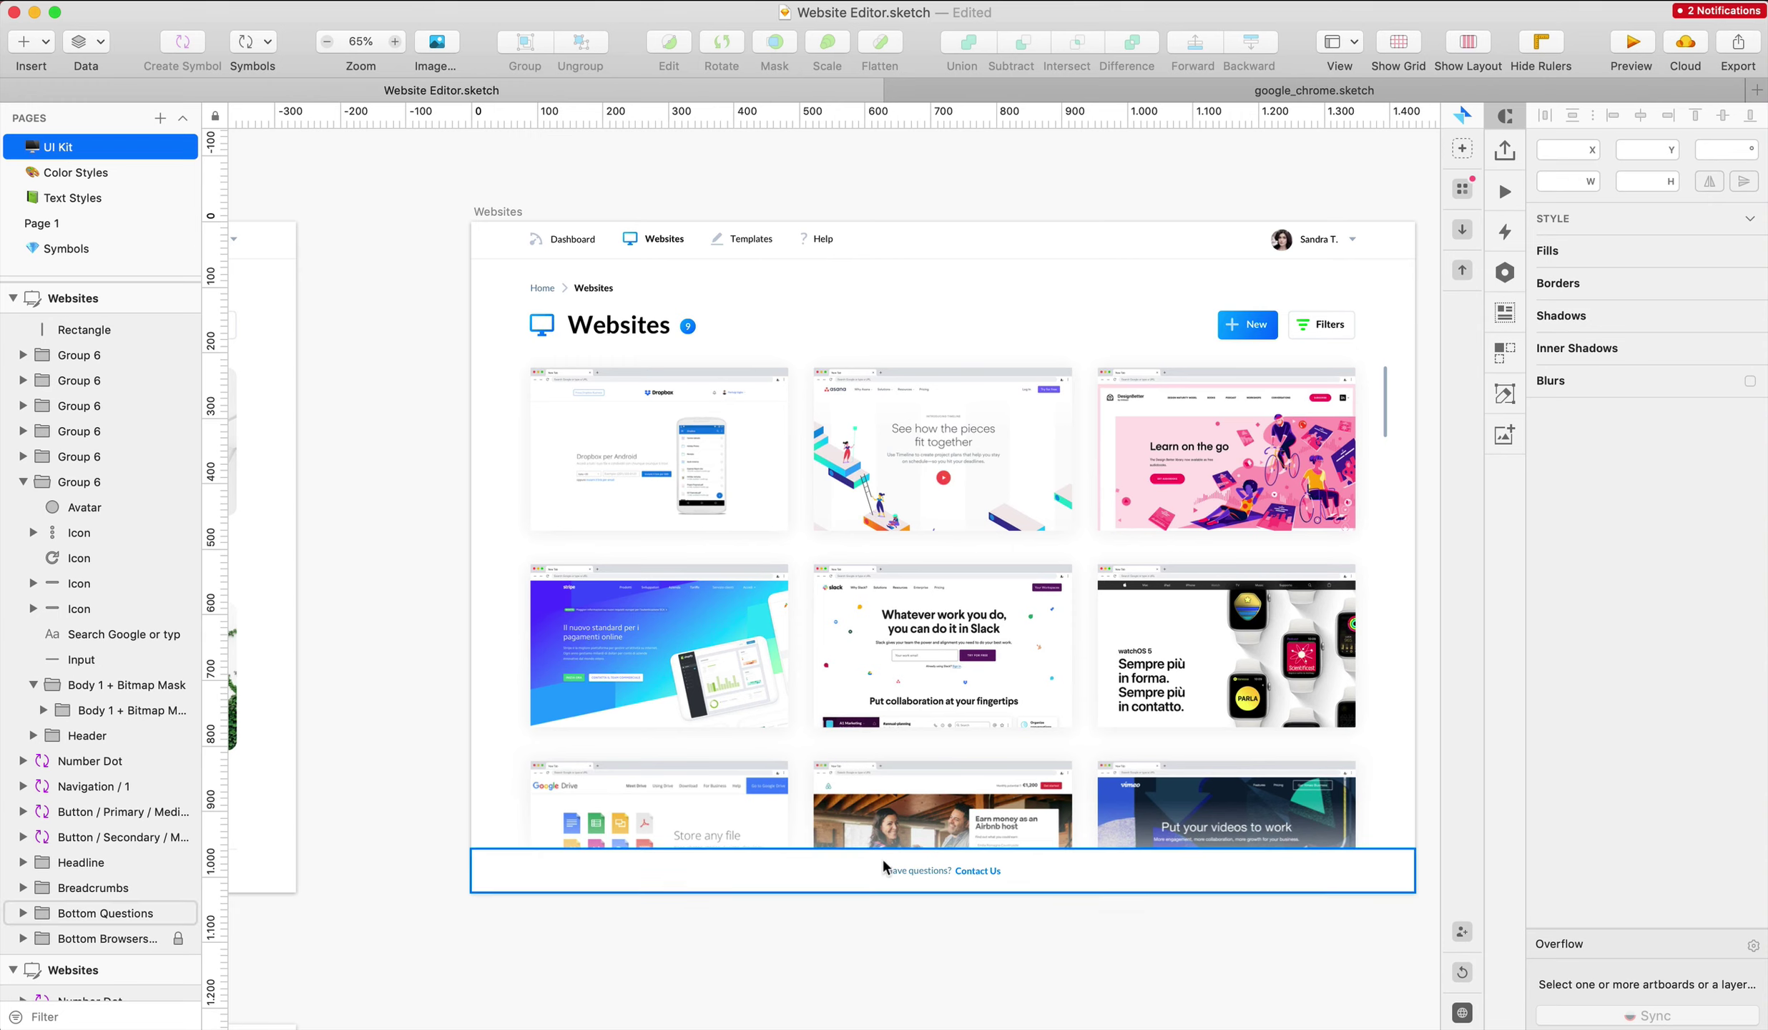
left_click_drag(490, 411, 1314, 649)
key("super+shift+r")
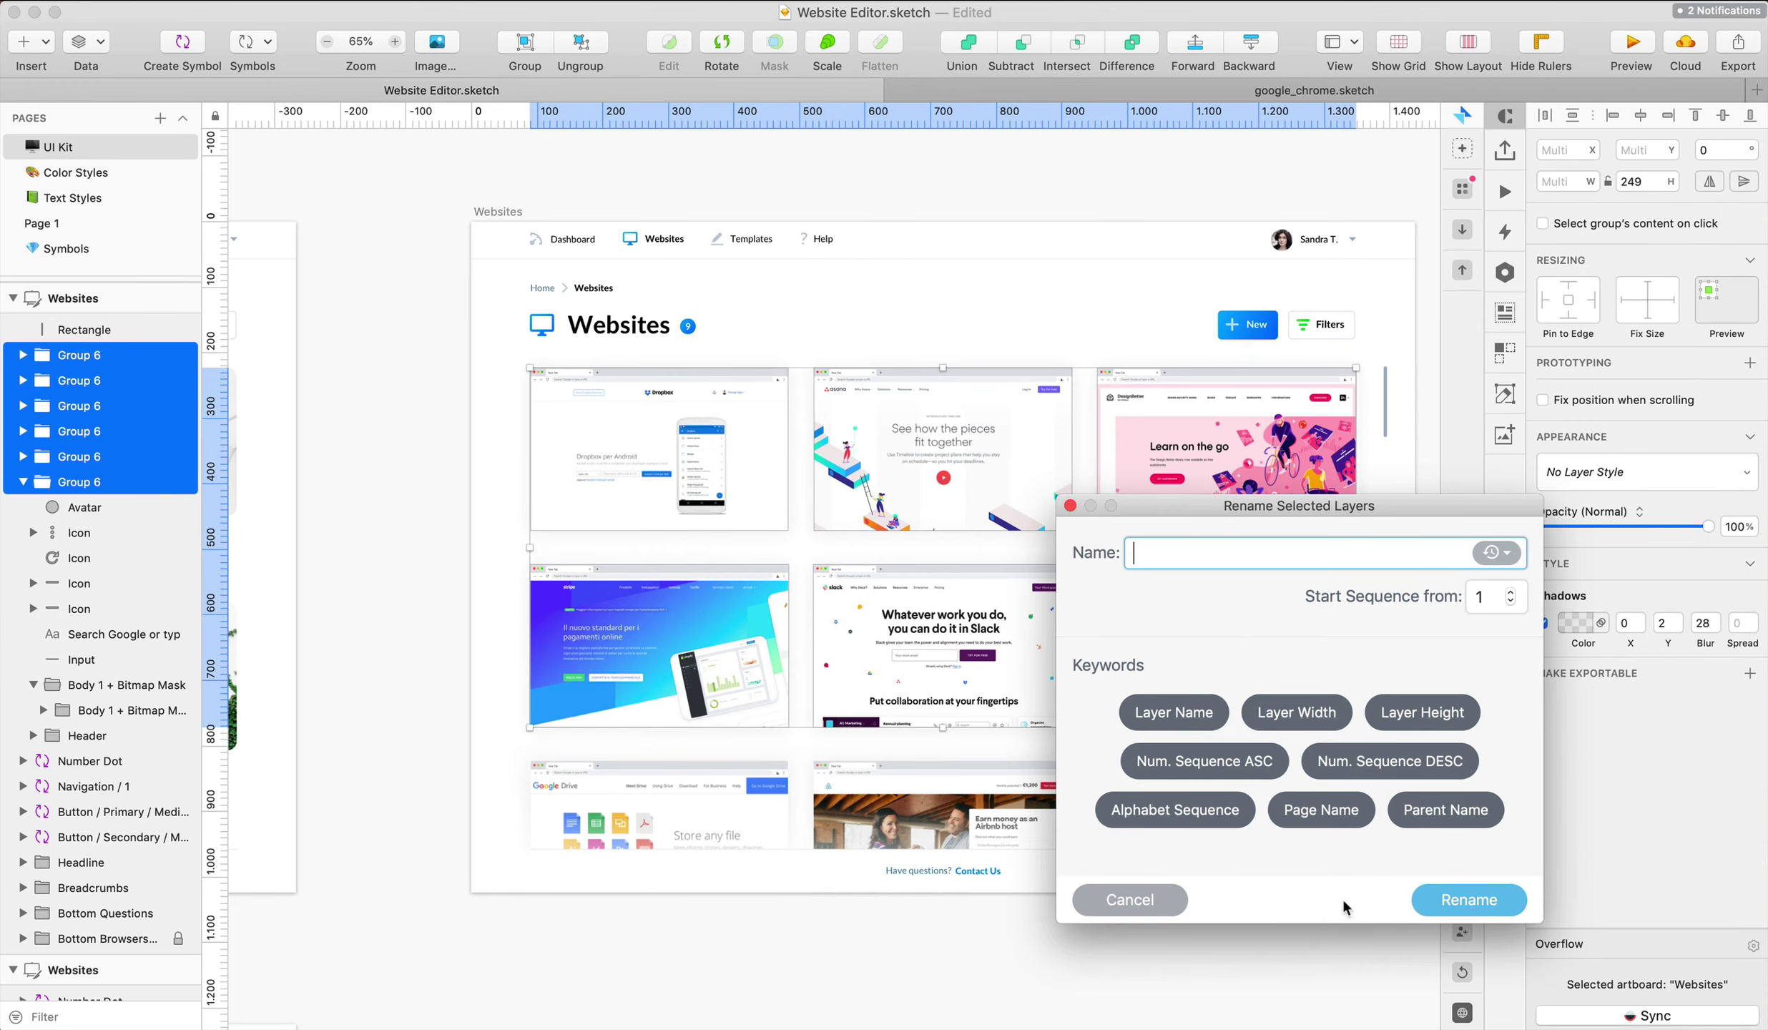
left_click(1113, 895)
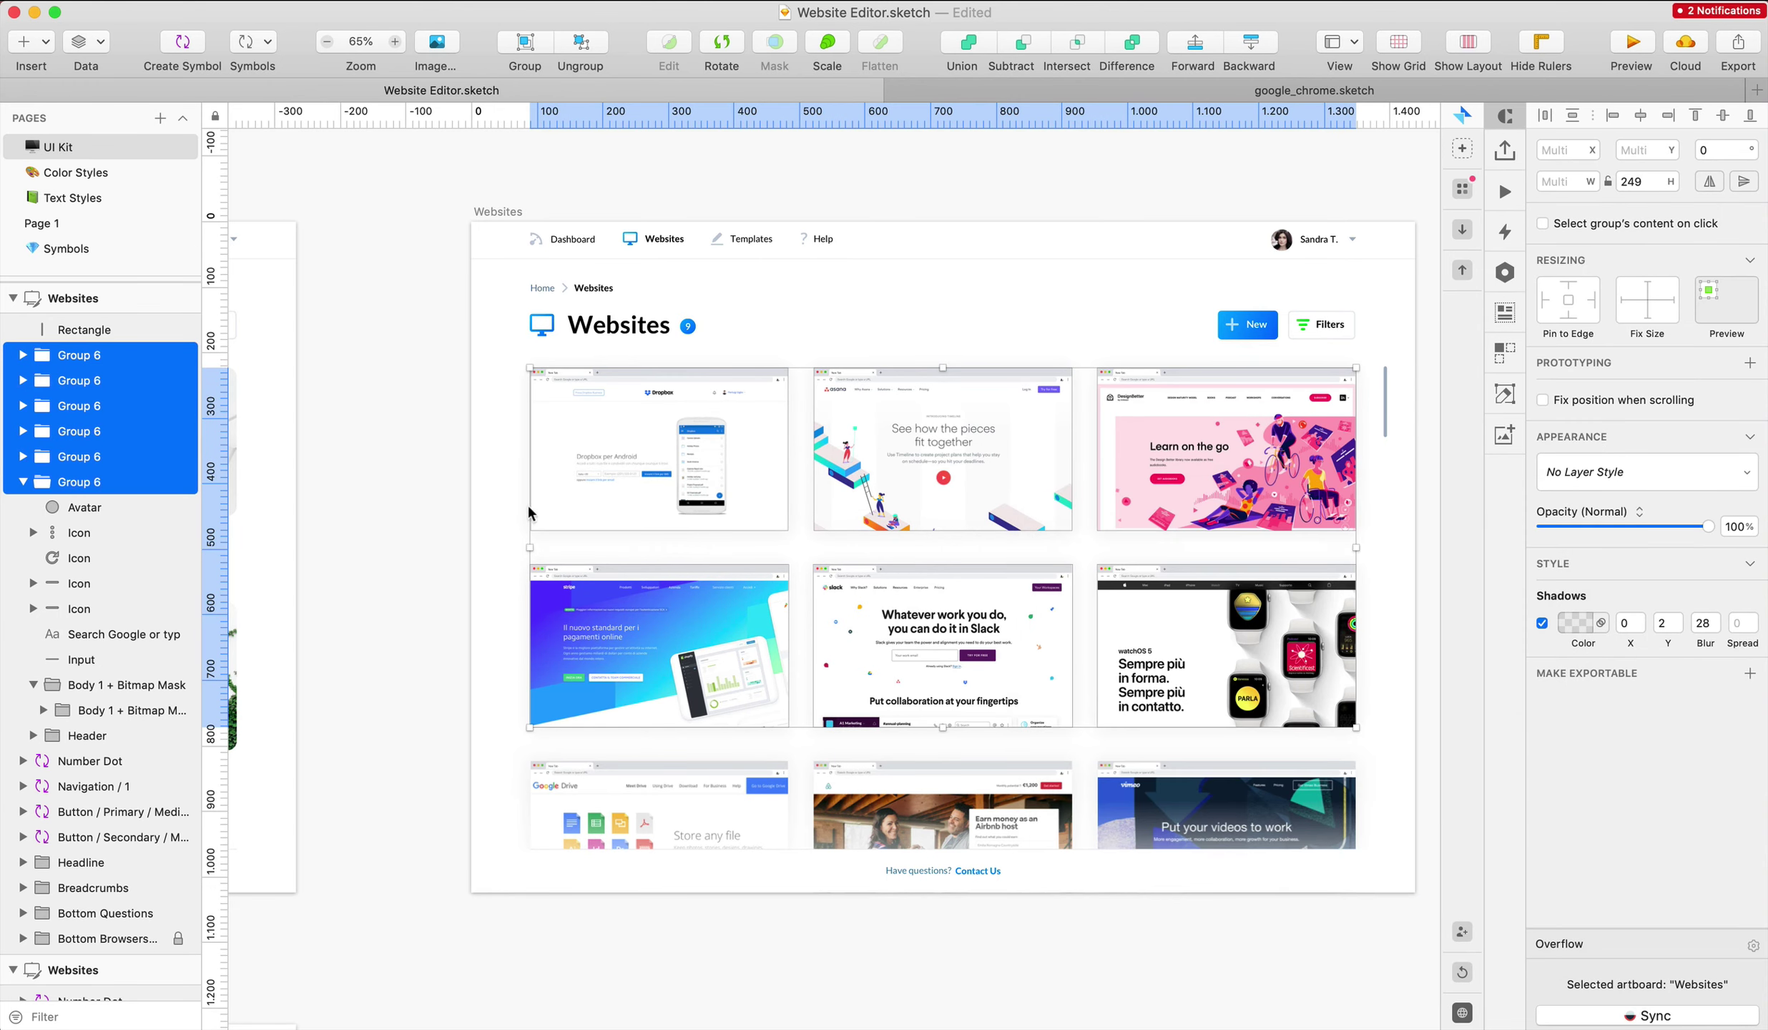
left_click(523, 460)
left_click(672, 849)
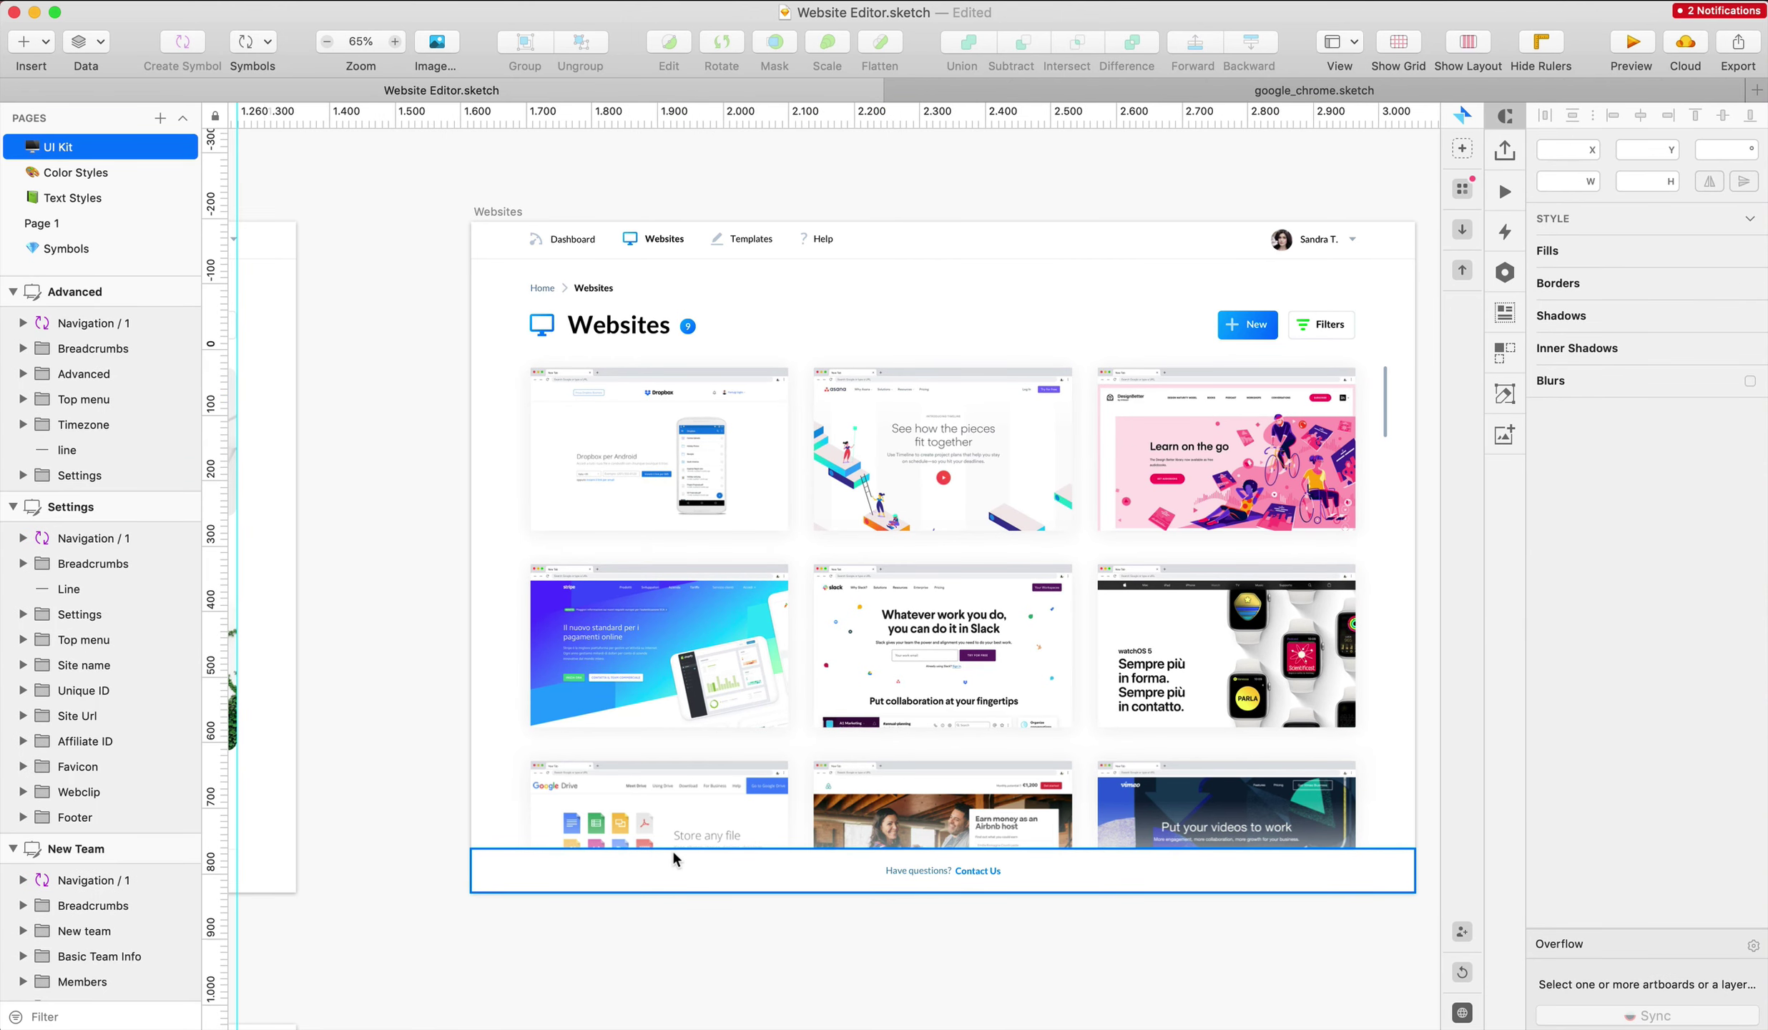
Rename the Dropbox browser mockup group in the first row as "1"
left_click(636, 467)
key("super+r")
type("1")
key("Tab")
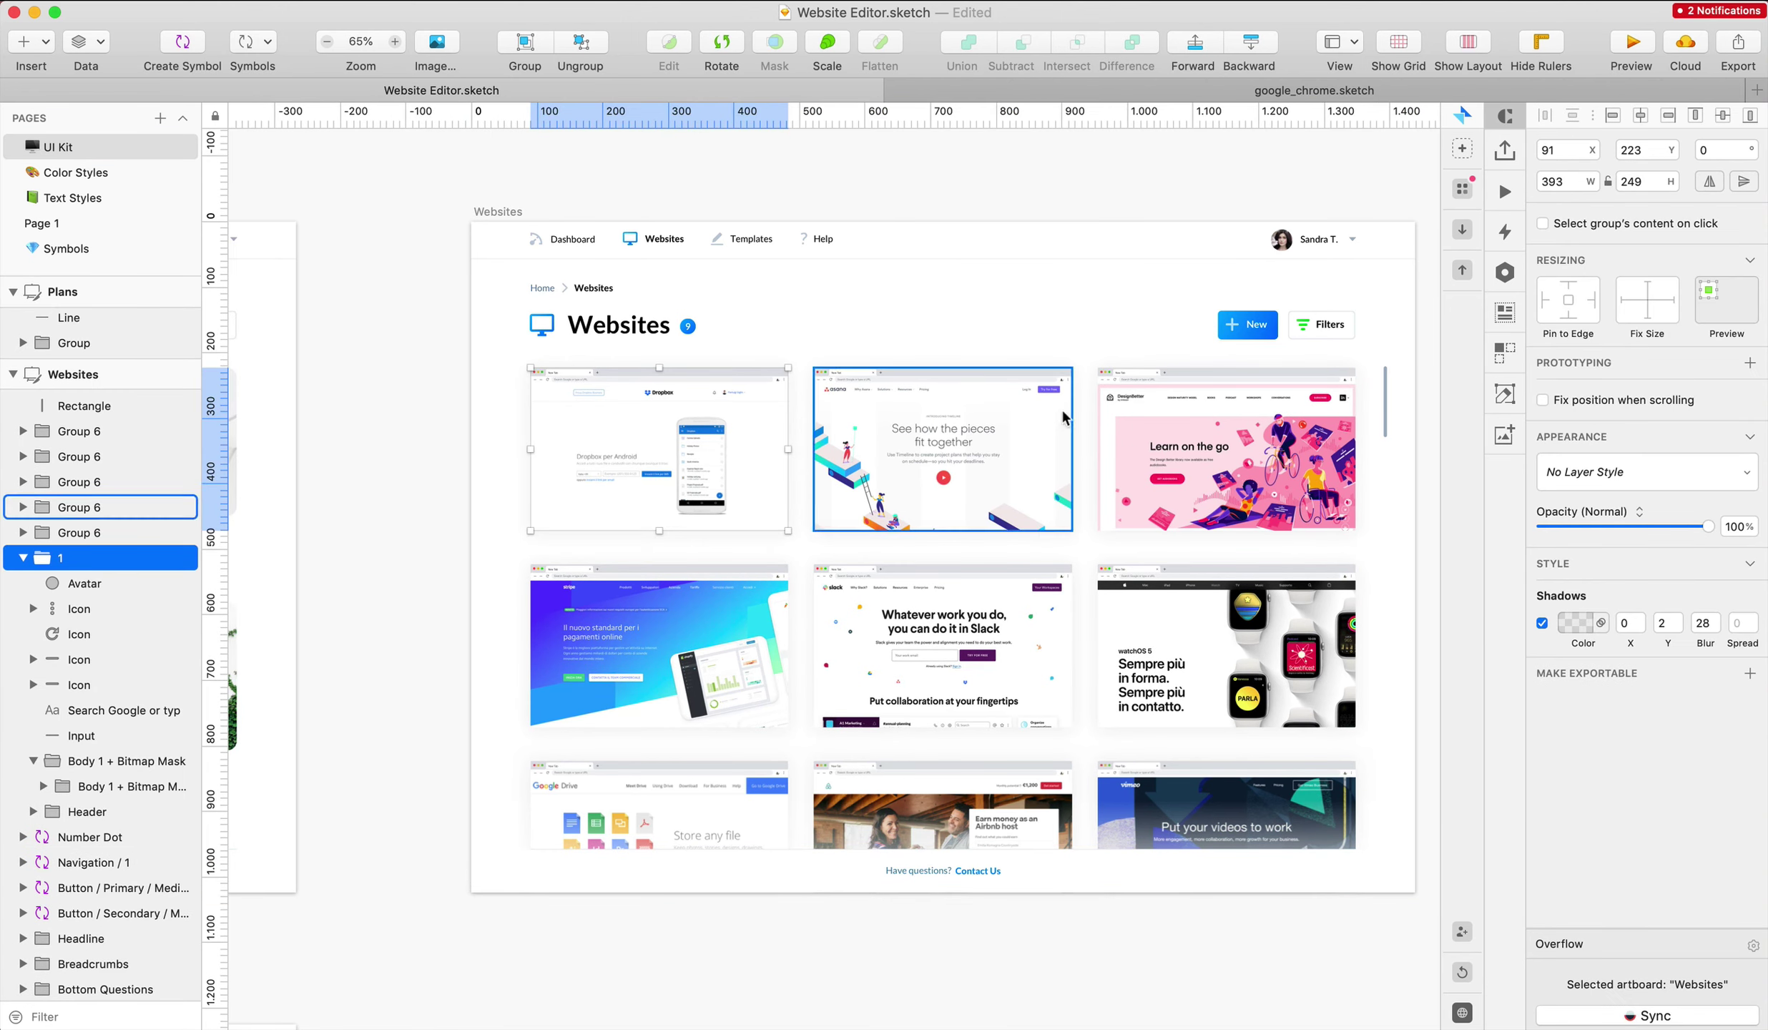
Rename the second and third browser mockup groups in the first row as "2" and "3"
type("2")
key("Return")
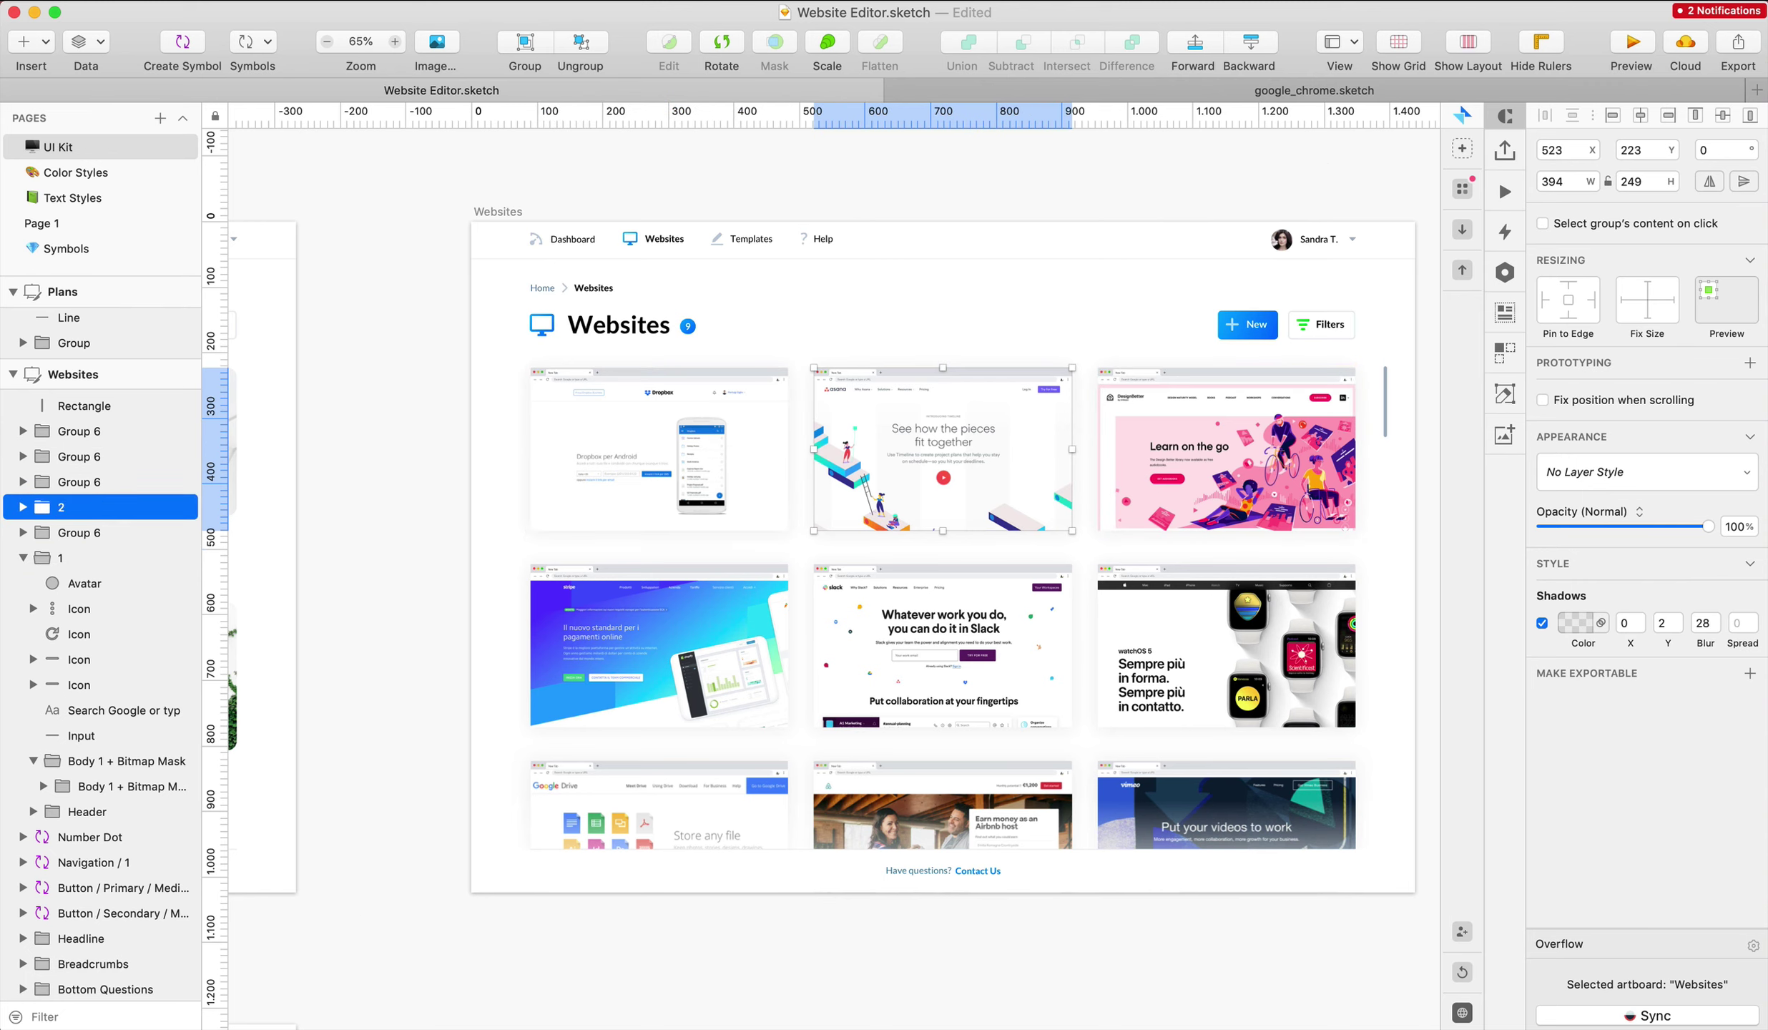
left_click(1348, 497)
key("super+r")
type("3")
Rename the three second-row browser mockup groups, Stripe, Slack and Apple Watch, as "4", "5" and "6"
left_click(698, 609)
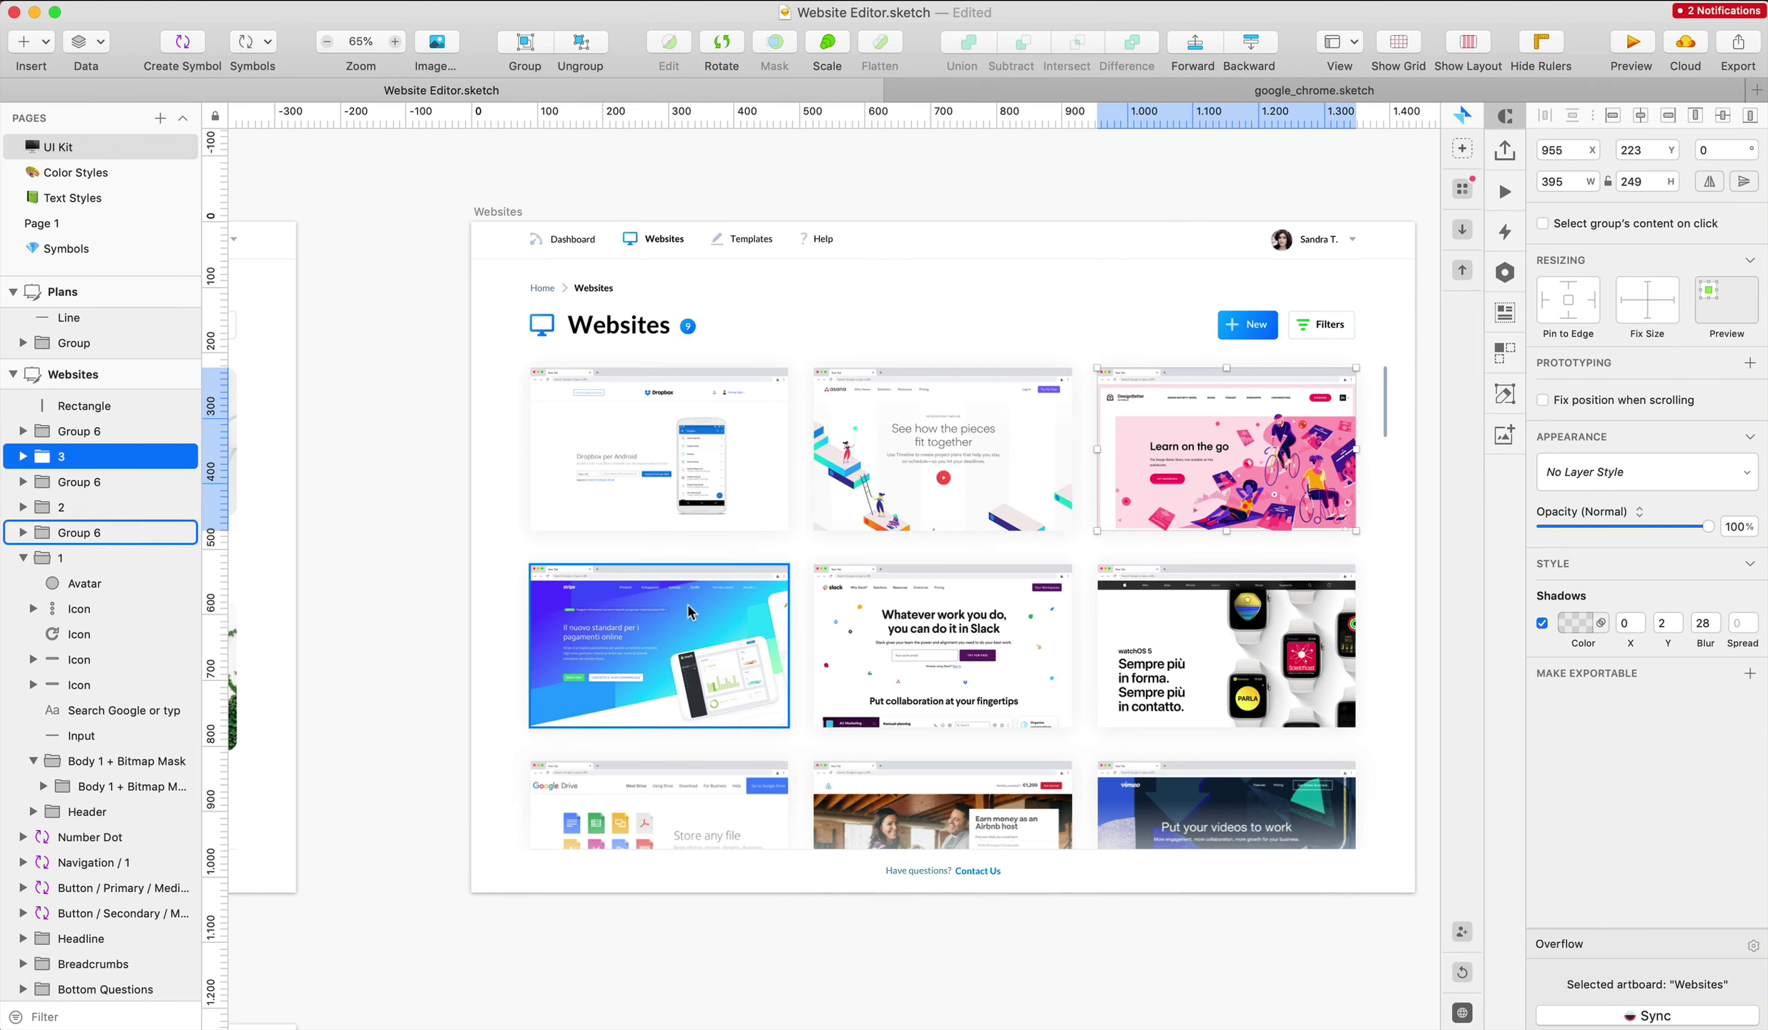
key("super+r")
type("4")
left_click(889, 654)
key("super+r")
type("5")
key("Return")
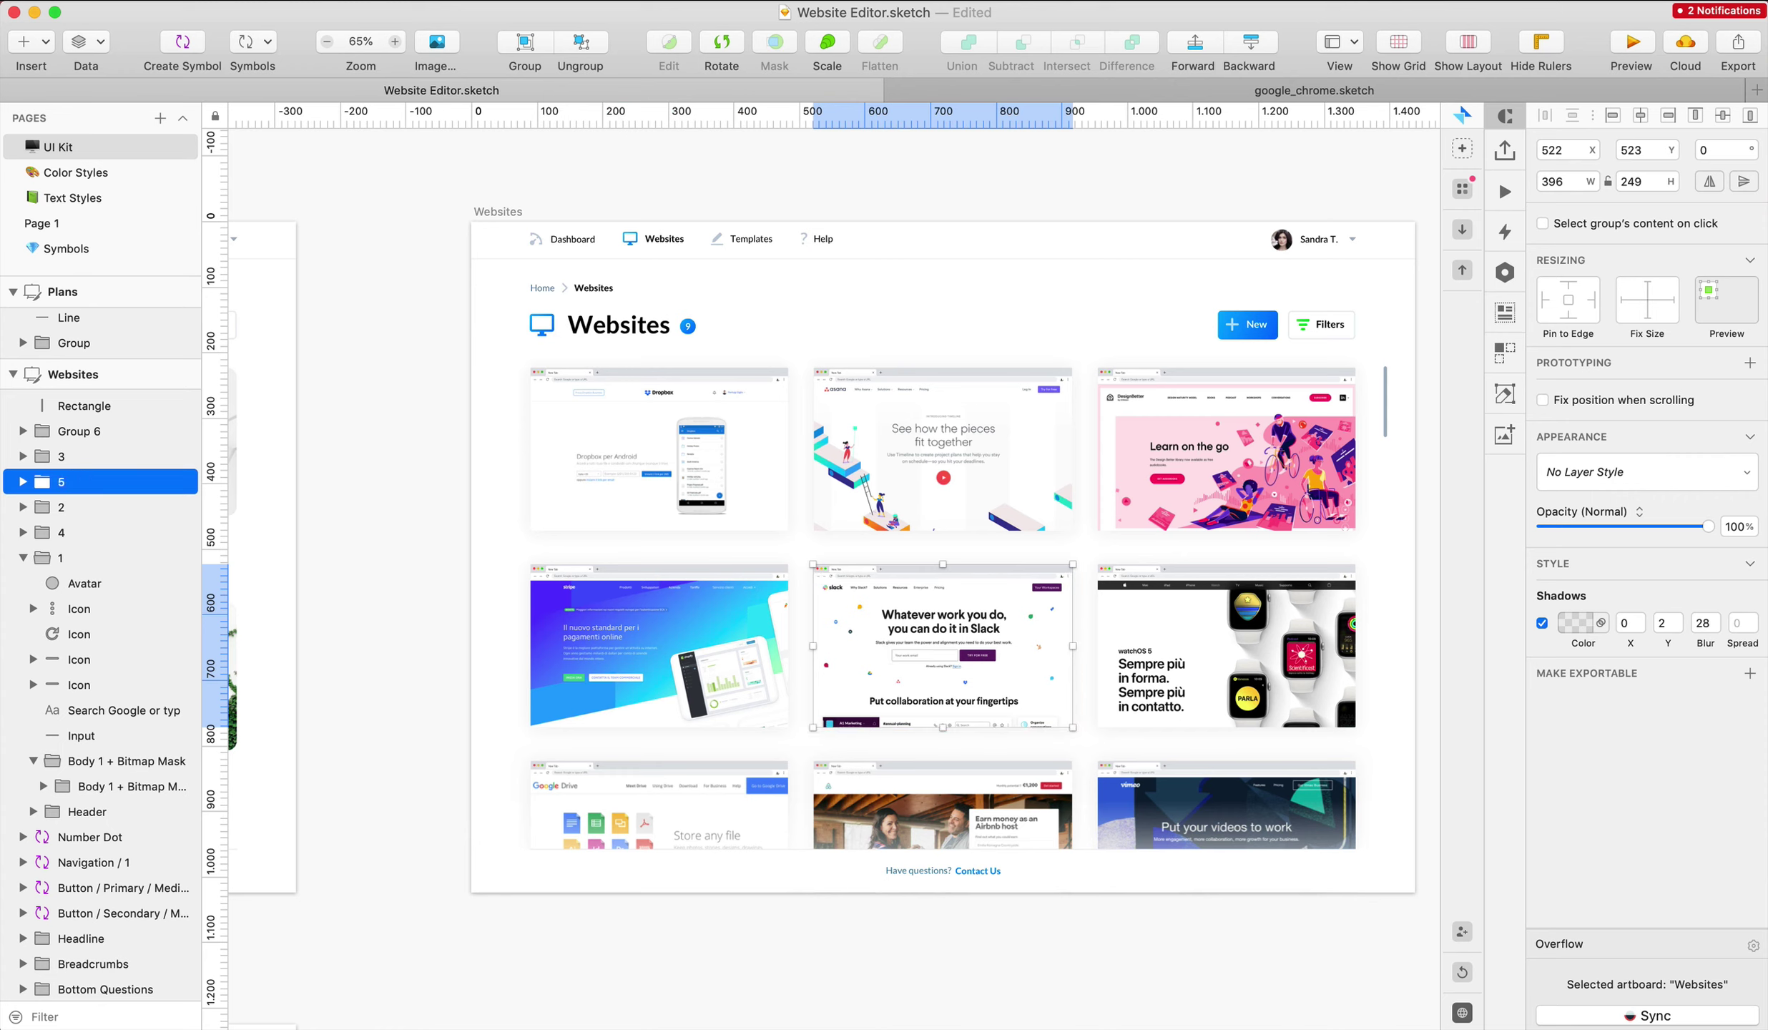
left_click(1100, 652)
key("super+r")
type("6")
key("Return")
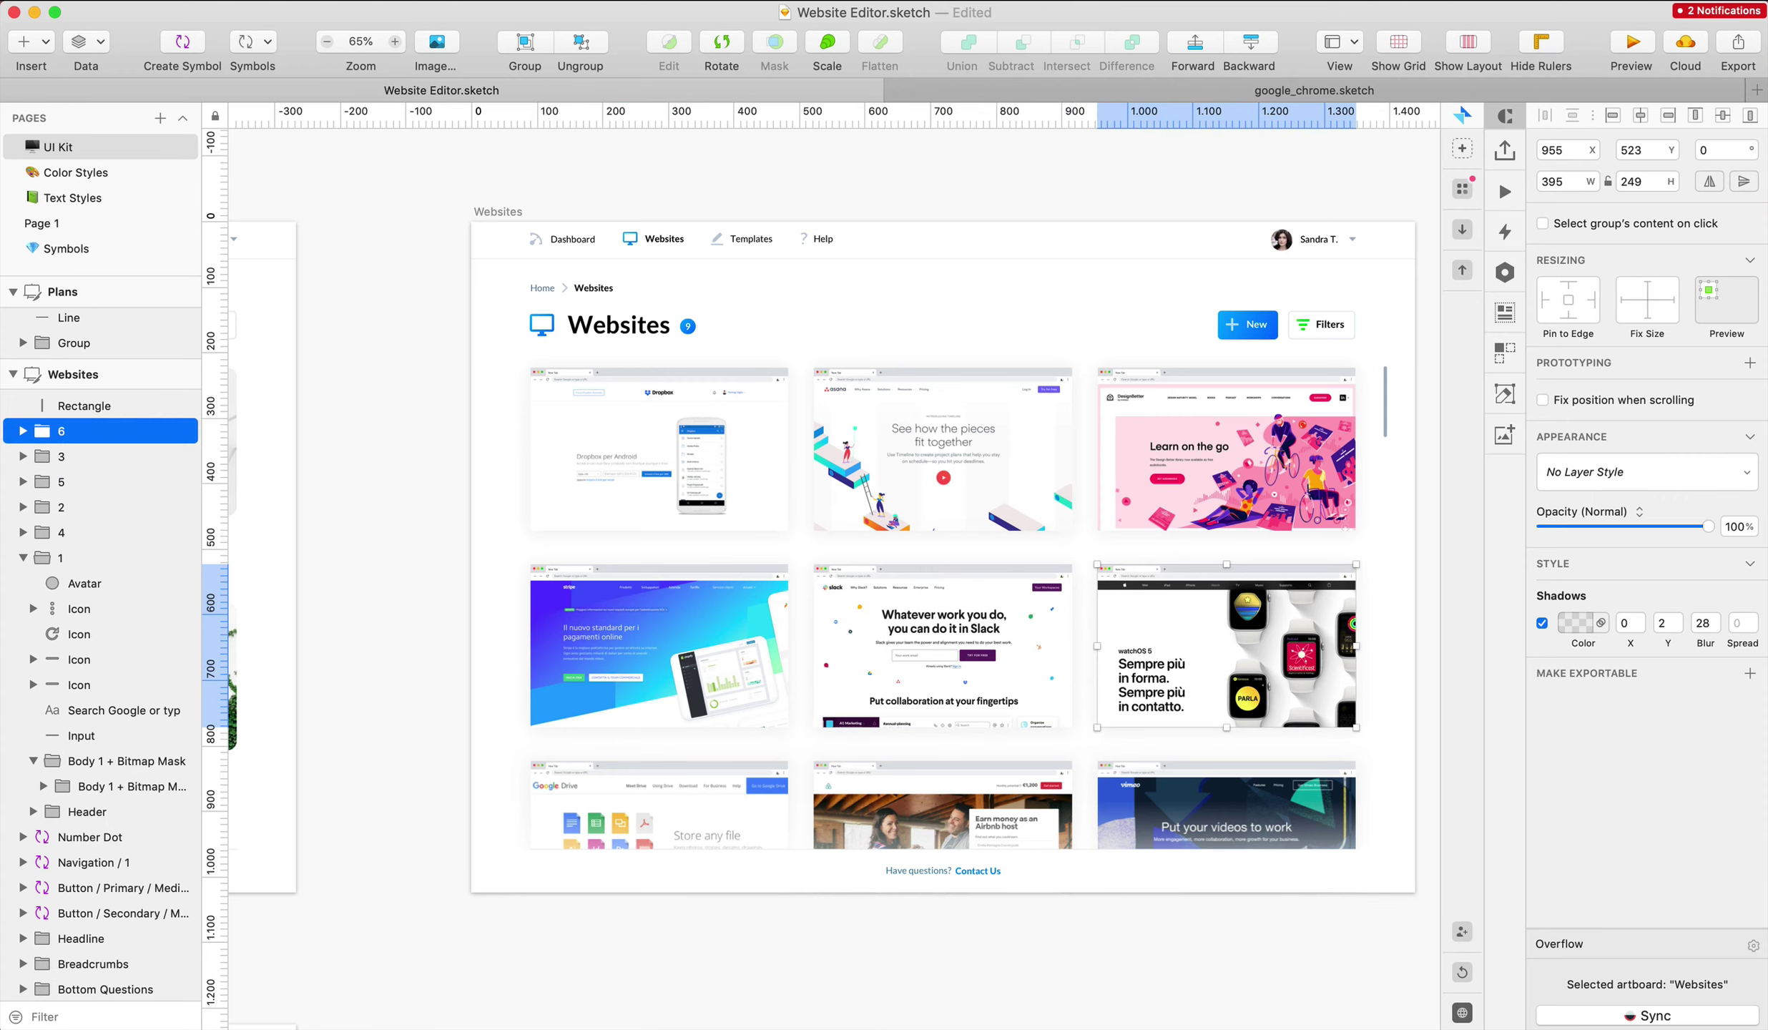
Reorder the numbered mockup groups in the Websites artboard's layer list so they run from 1 down to 6
key("super+Tab")
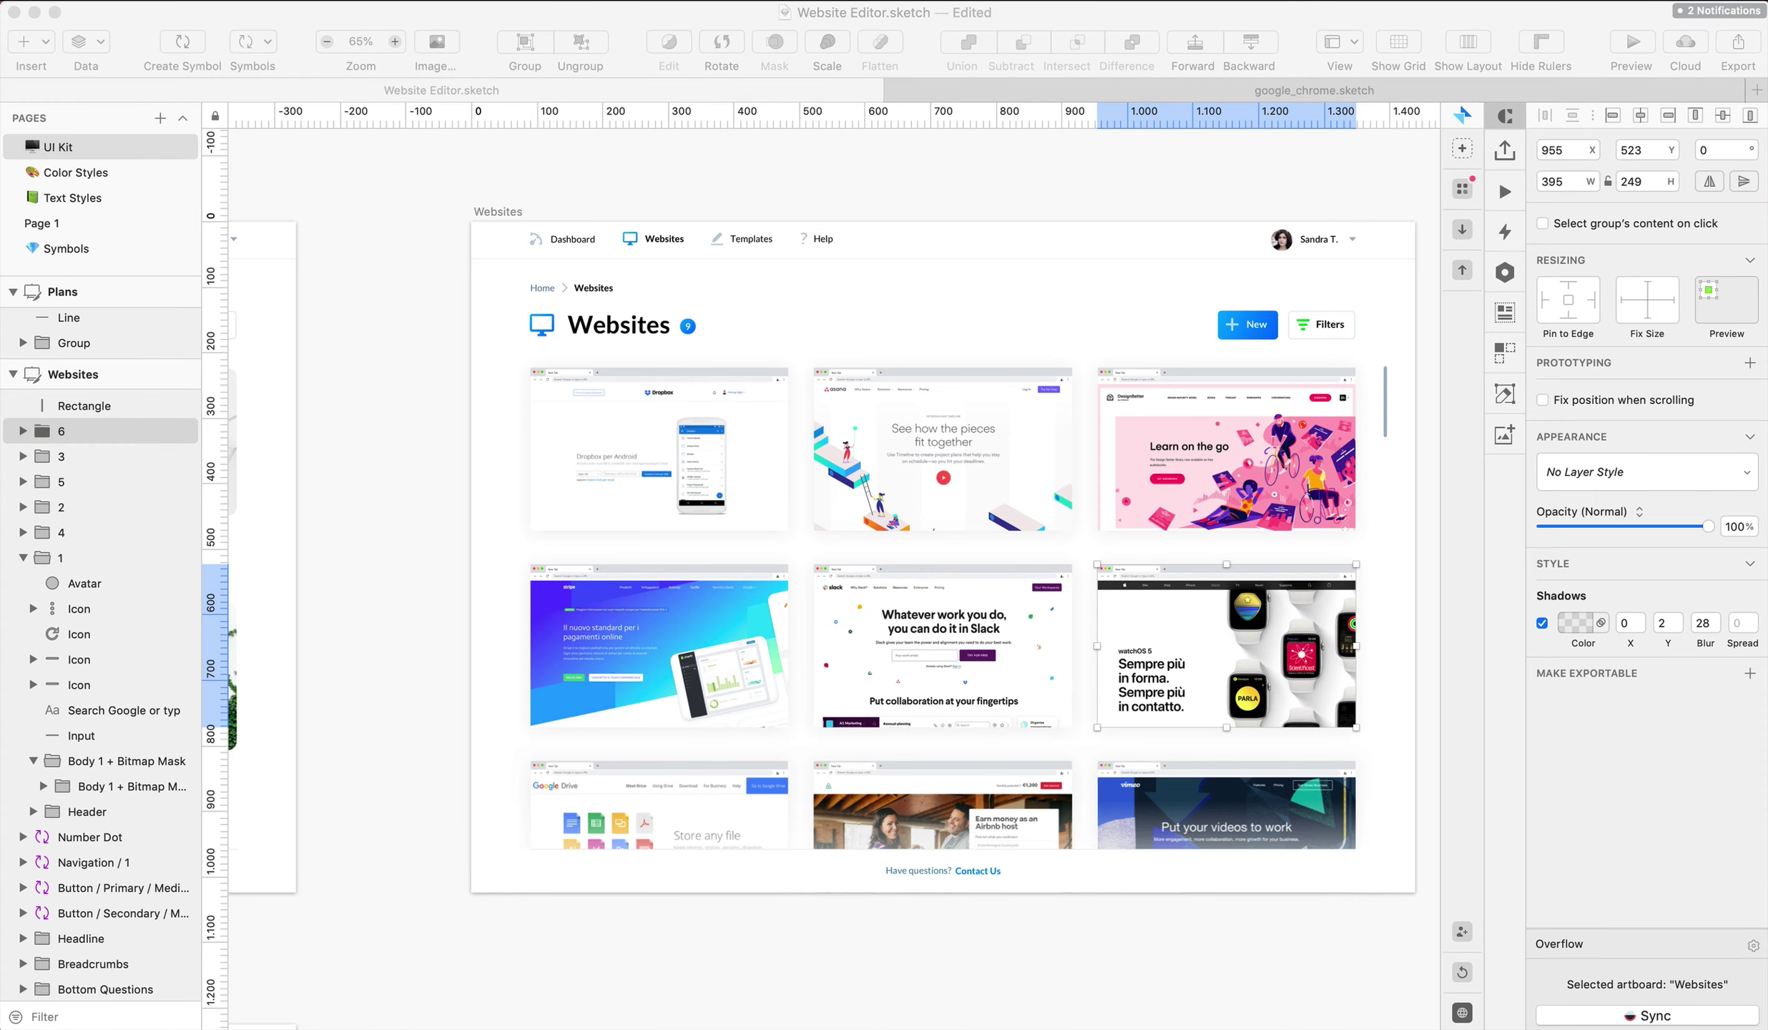
left_click(374, 602)
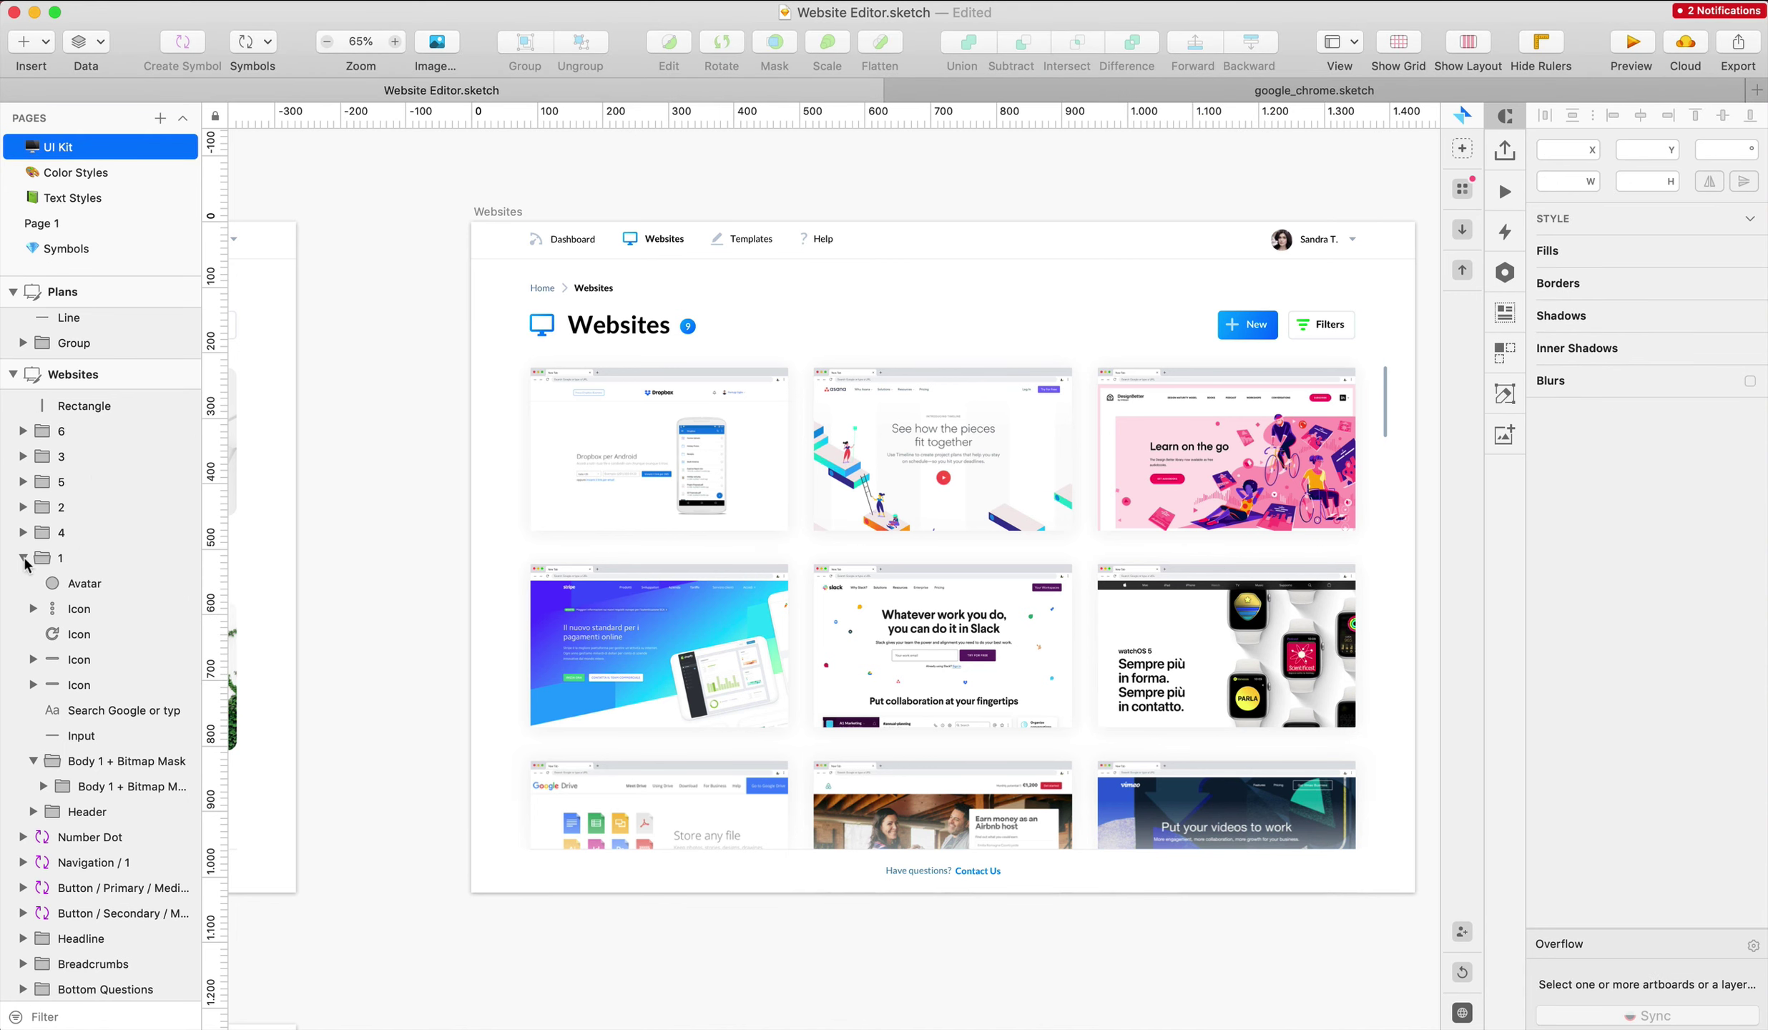
left_click_drag(66, 557, 57, 422)
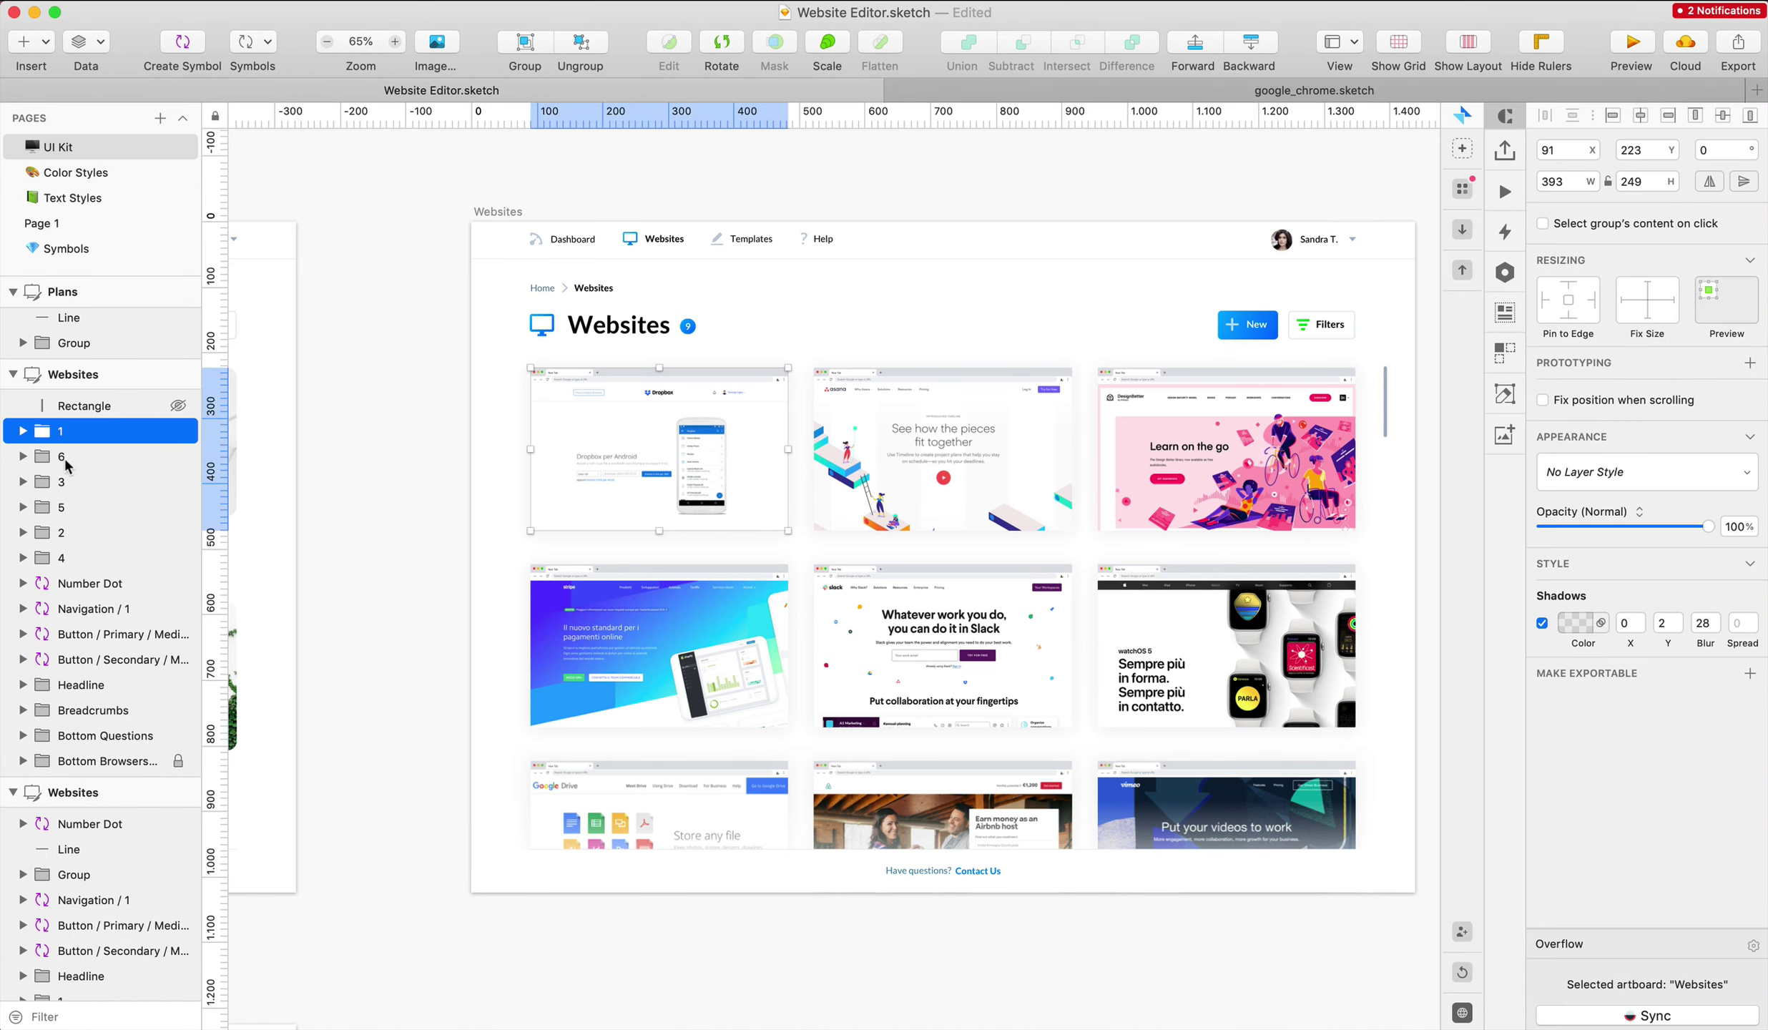
mouse_move(60, 532)
left_mouse_down()
mouse_move(65, 465)
mouse_move(61, 499)
left_mouse_up()
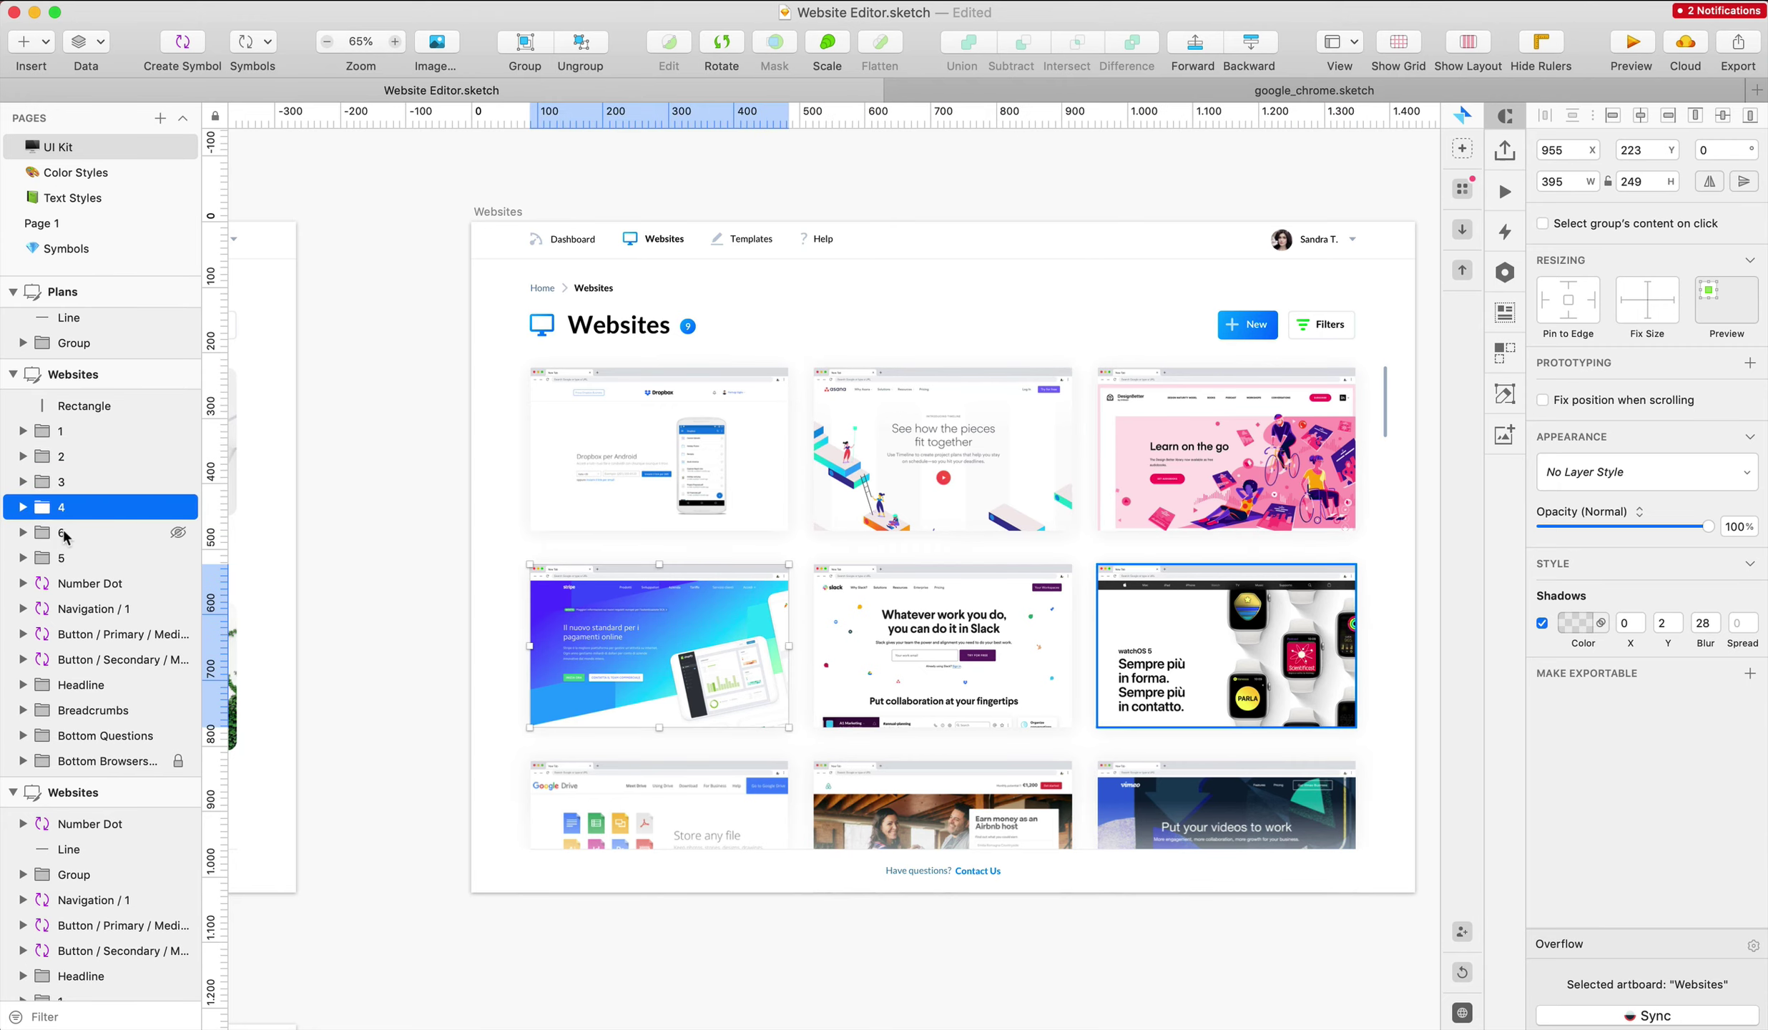
left_click_drag(63, 563, 68, 529)
left_click(402, 429)
Look over the whole Websites artboard and compare it with the neighbouring artboards
scroll(402, 428, "right", 5)
scroll(402, 428, "up", 2)
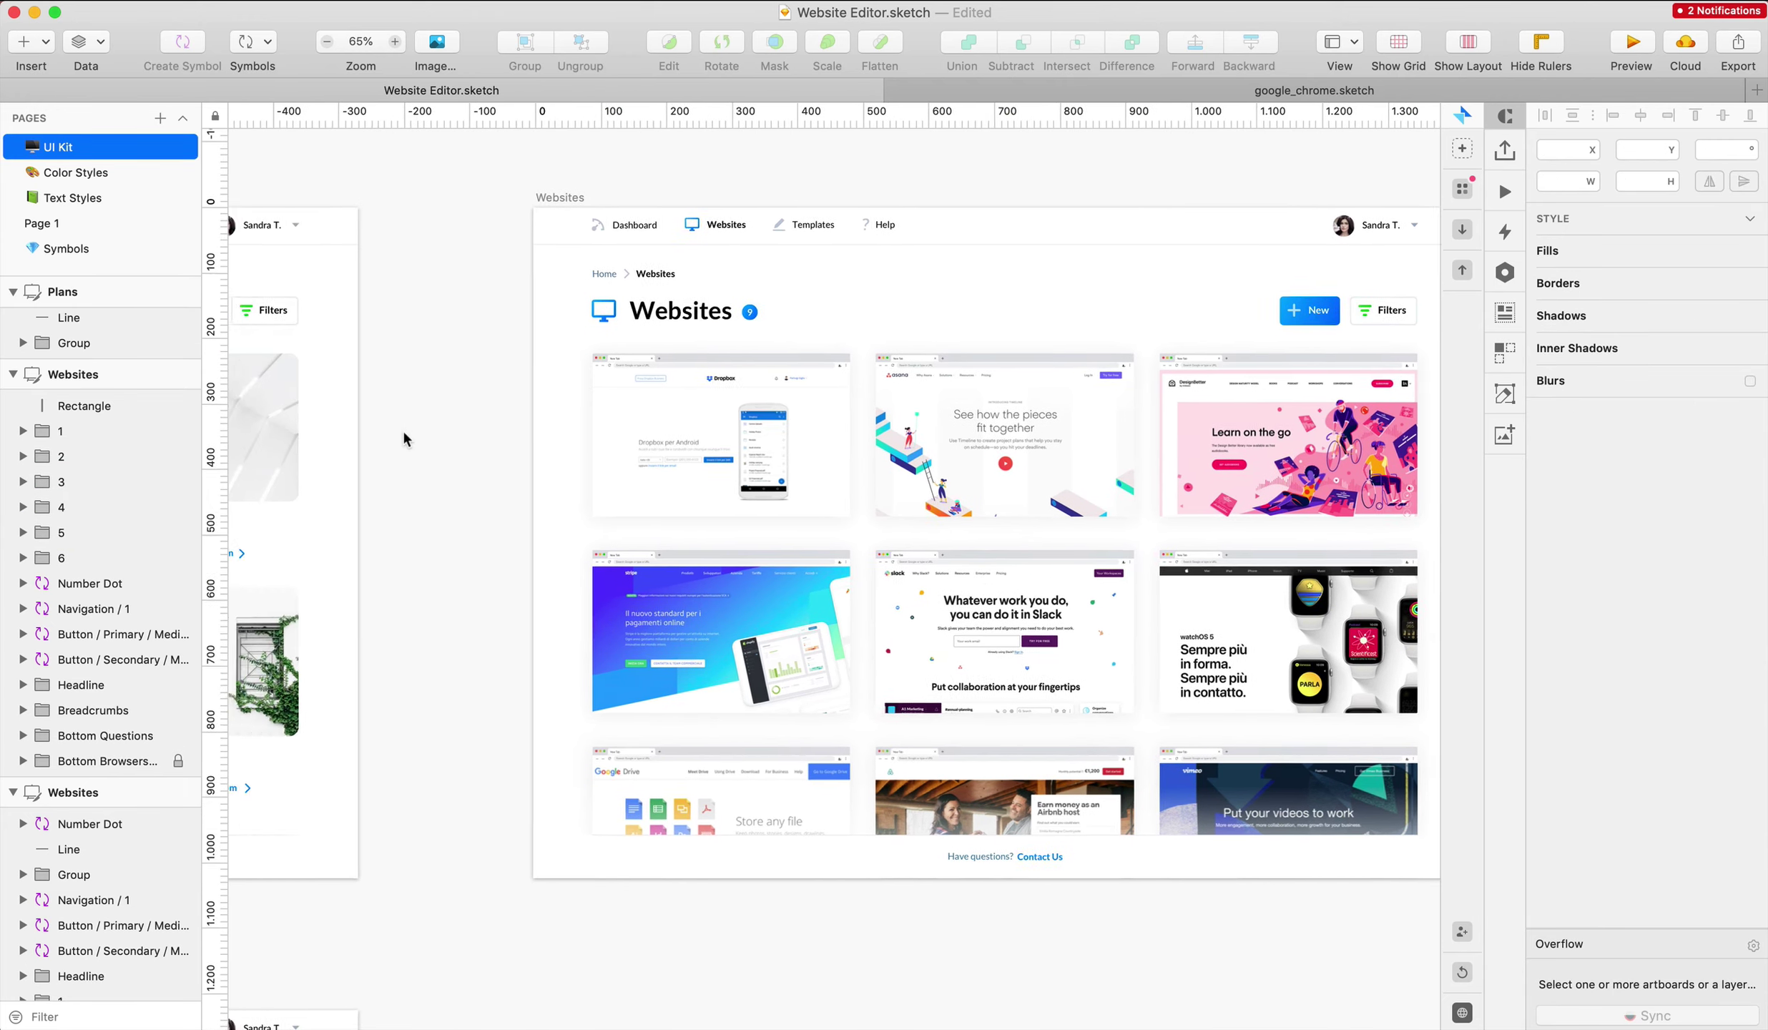
scroll(402, 436, "down", 5)
scroll(403, 436, "left", 10)
scroll(403, 437, "up", 5)
scroll(403, 437, "right", 10)
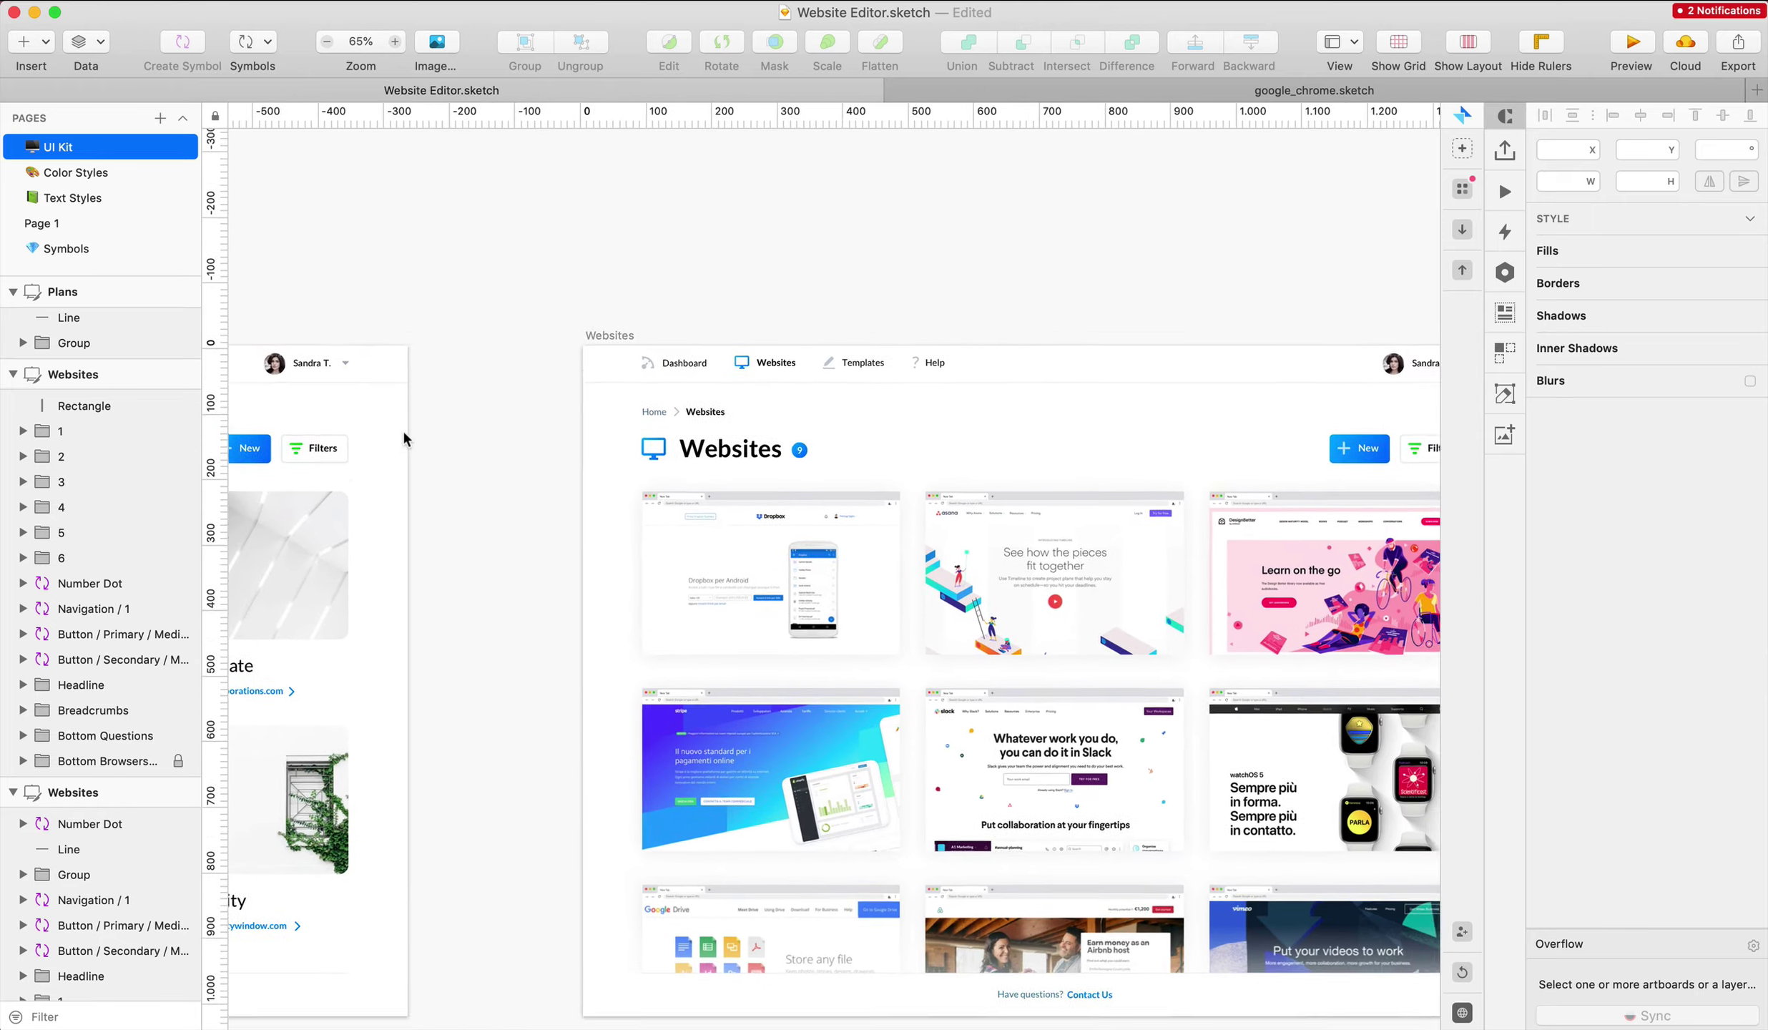
scroll(402, 437, "down", 5)
scroll(403, 436, "left", 10)
scroll(403, 437, "up", 5)
scroll(402, 437, "right", 15)
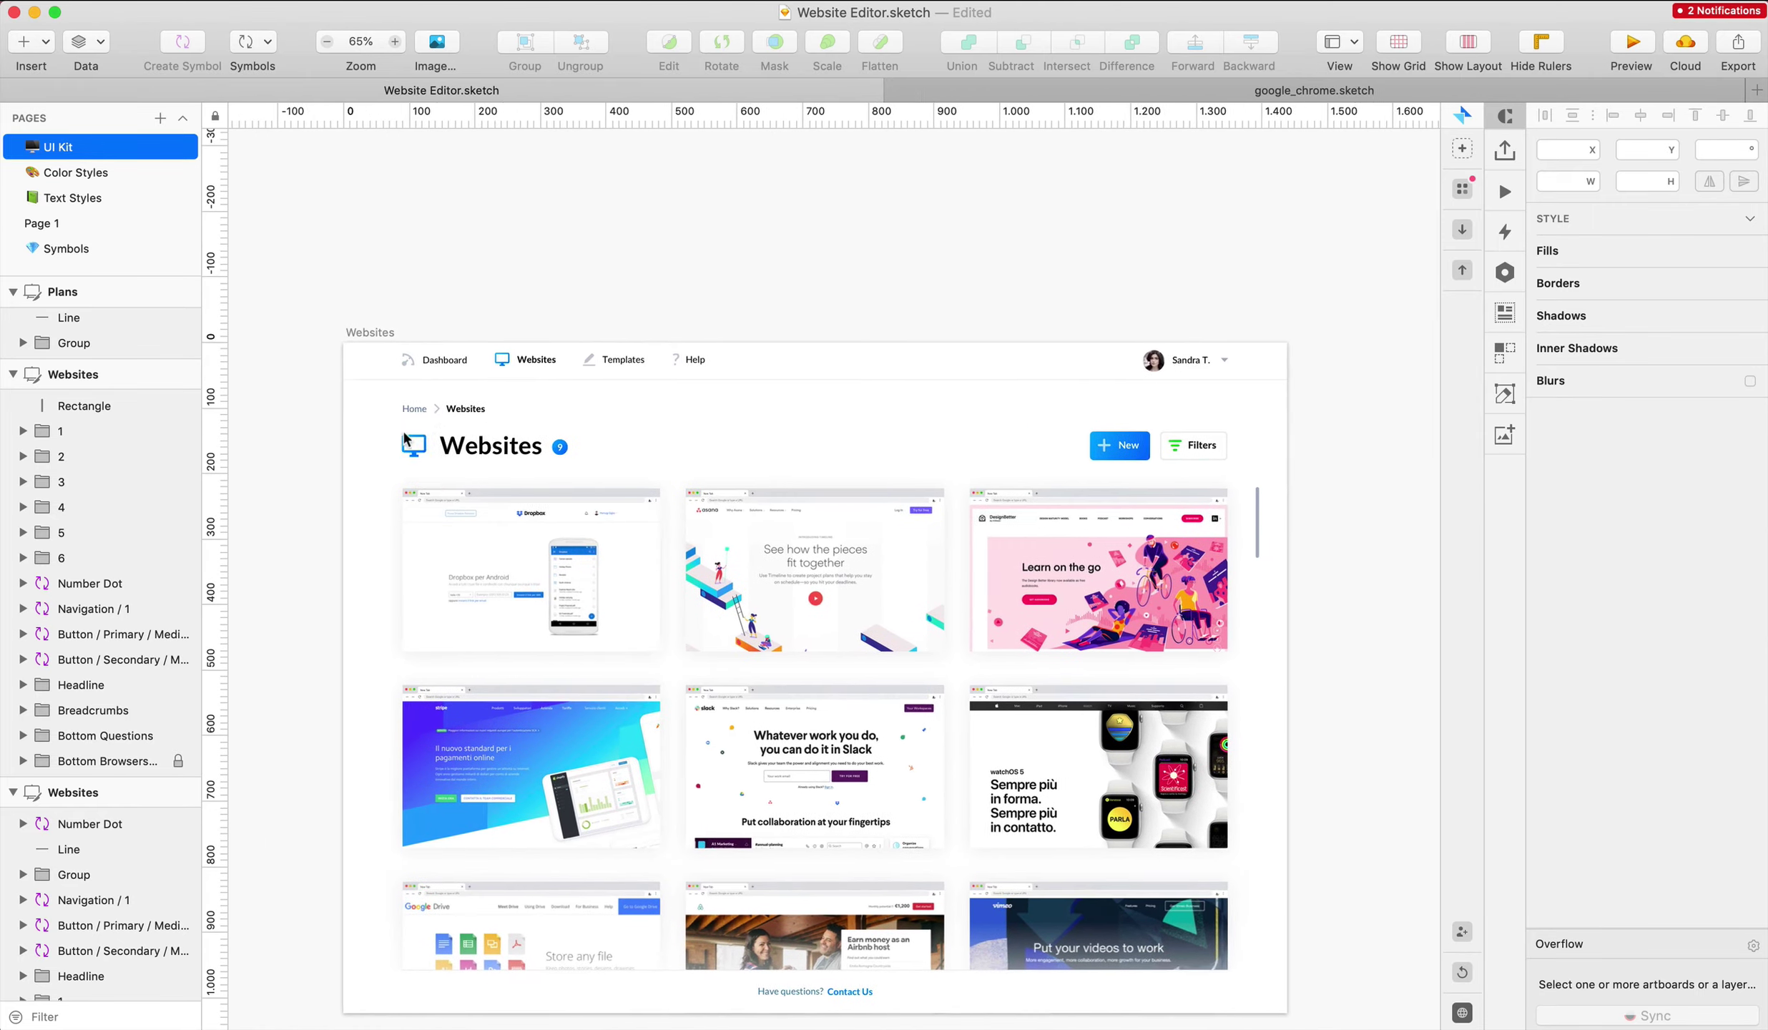
scroll(404, 438, "down", 5)
scroll(404, 438, "left", 10)
scroll(404, 437, "up", 5)
scroll(404, 437, "right", 10)
scroll(404, 438, "down", 5)
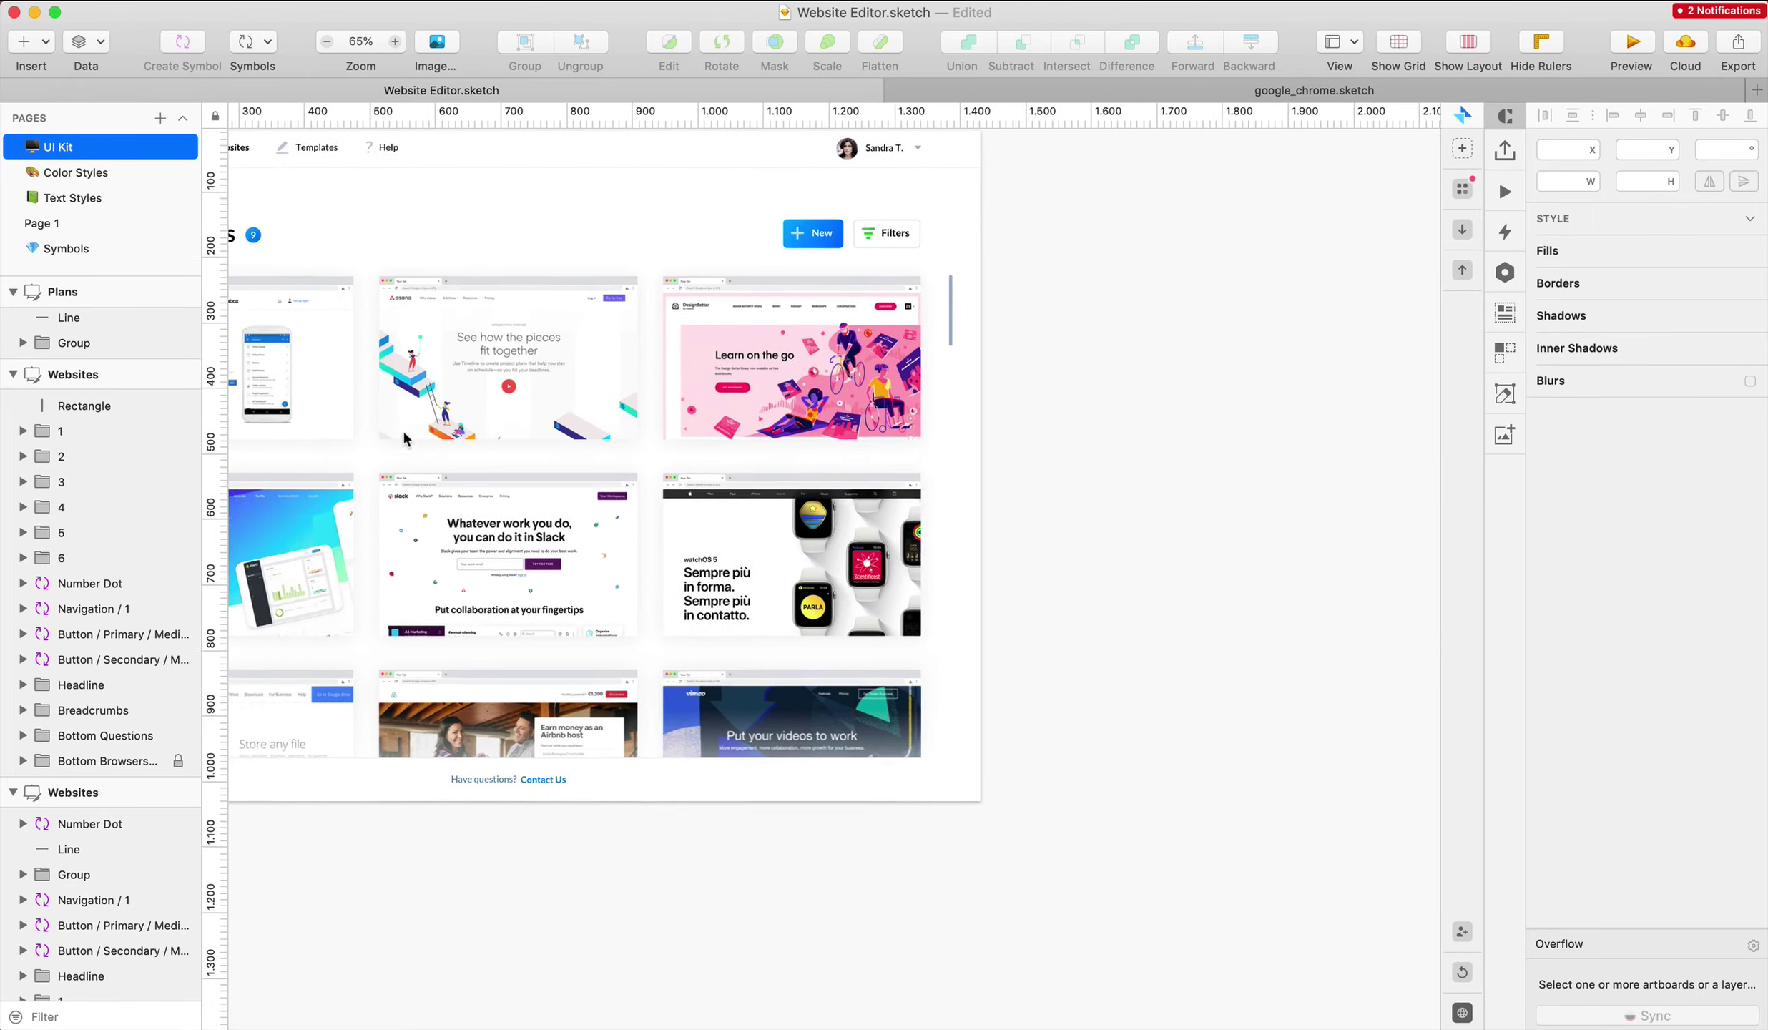
scroll(404, 438, "left", 5)
scroll(403, 437, "up", 8)
scroll(403, 438, "left", 10)
scroll(403, 437, "right", 13)
scroll(402, 437, "down", 8)
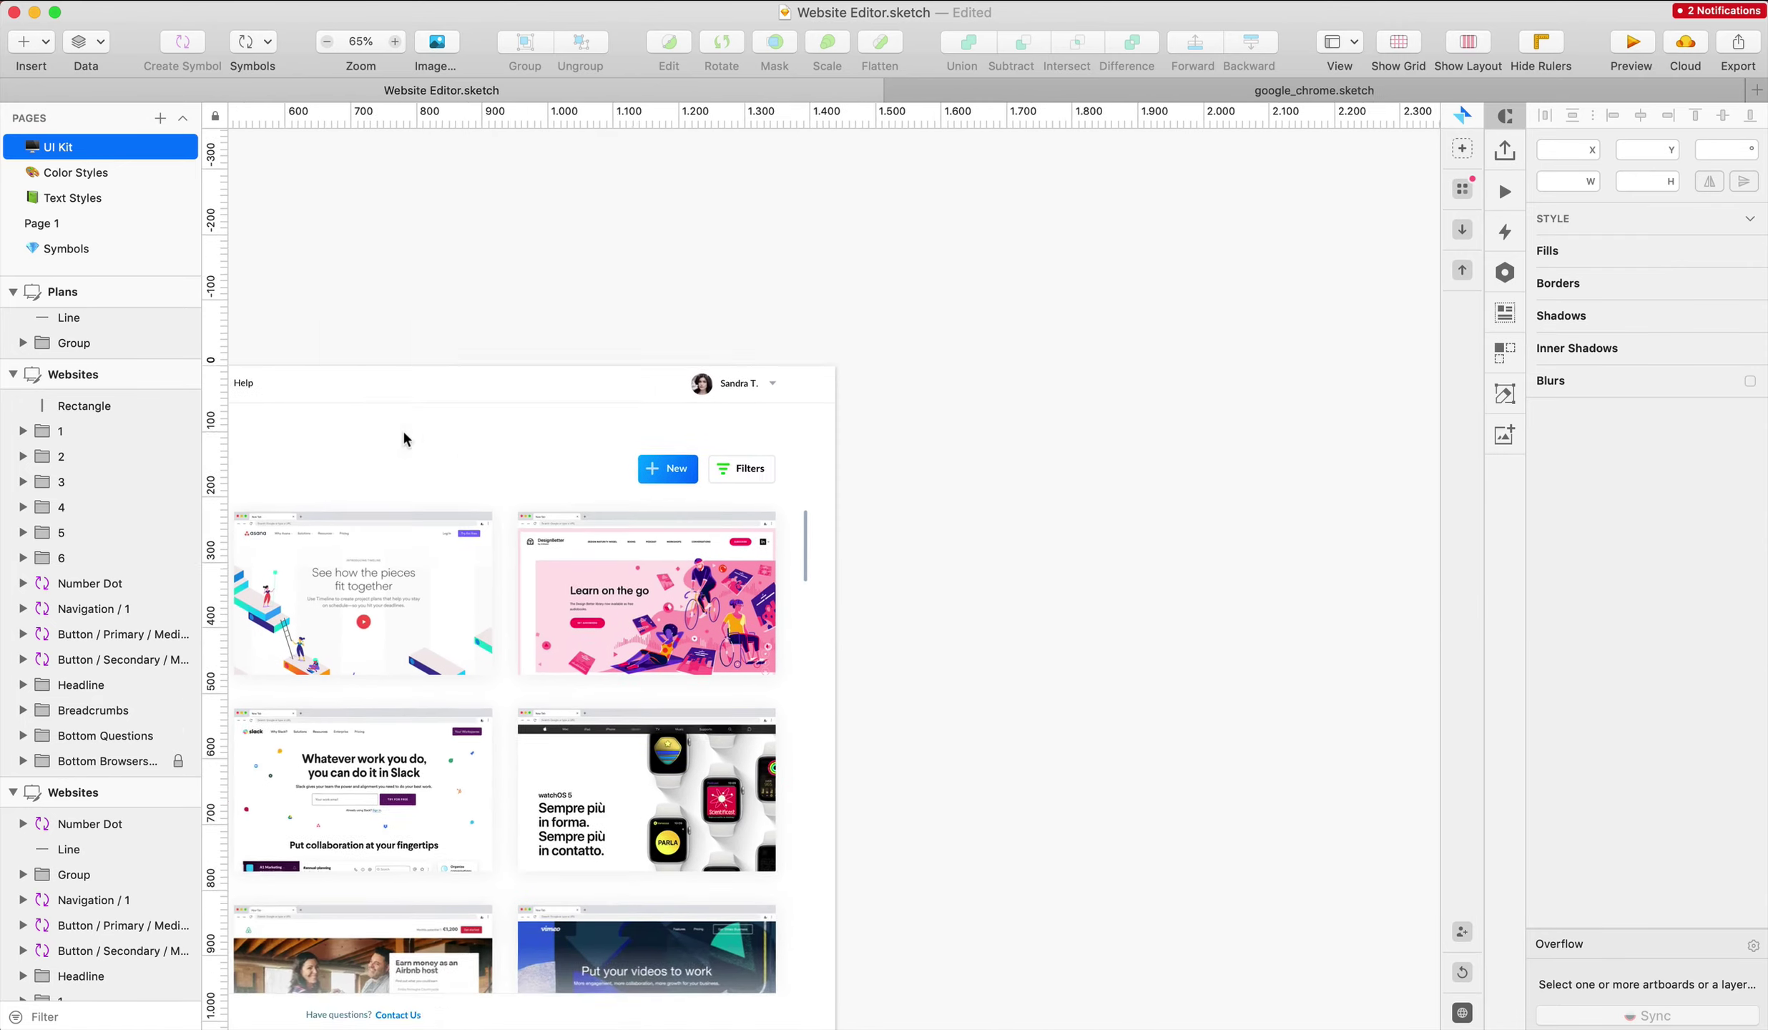
scroll(403, 437, "left", 3)
scroll(403, 437, "left", 10)
scroll(403, 437, "up", 10)
scroll(403, 436, "right", 13)
scroll(403, 437, "down", 5)
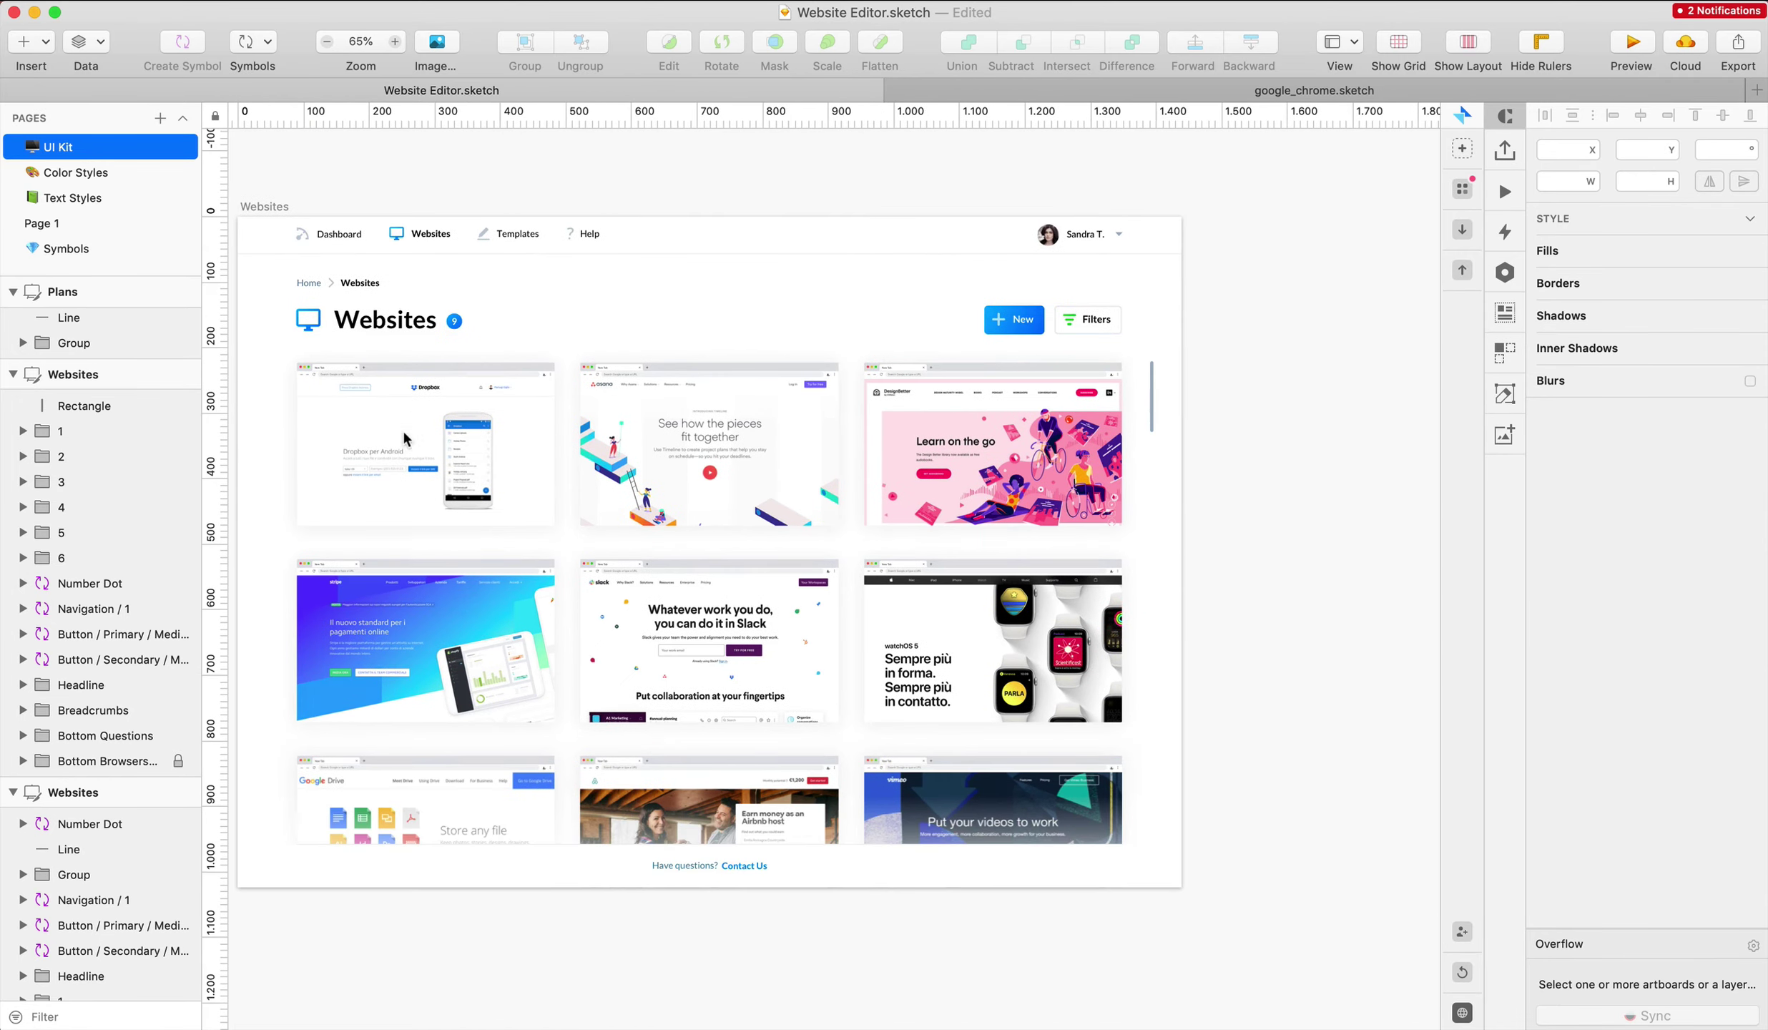
scroll(1363, 535, "down", 3)
scroll(1363, 535, "left", 5)
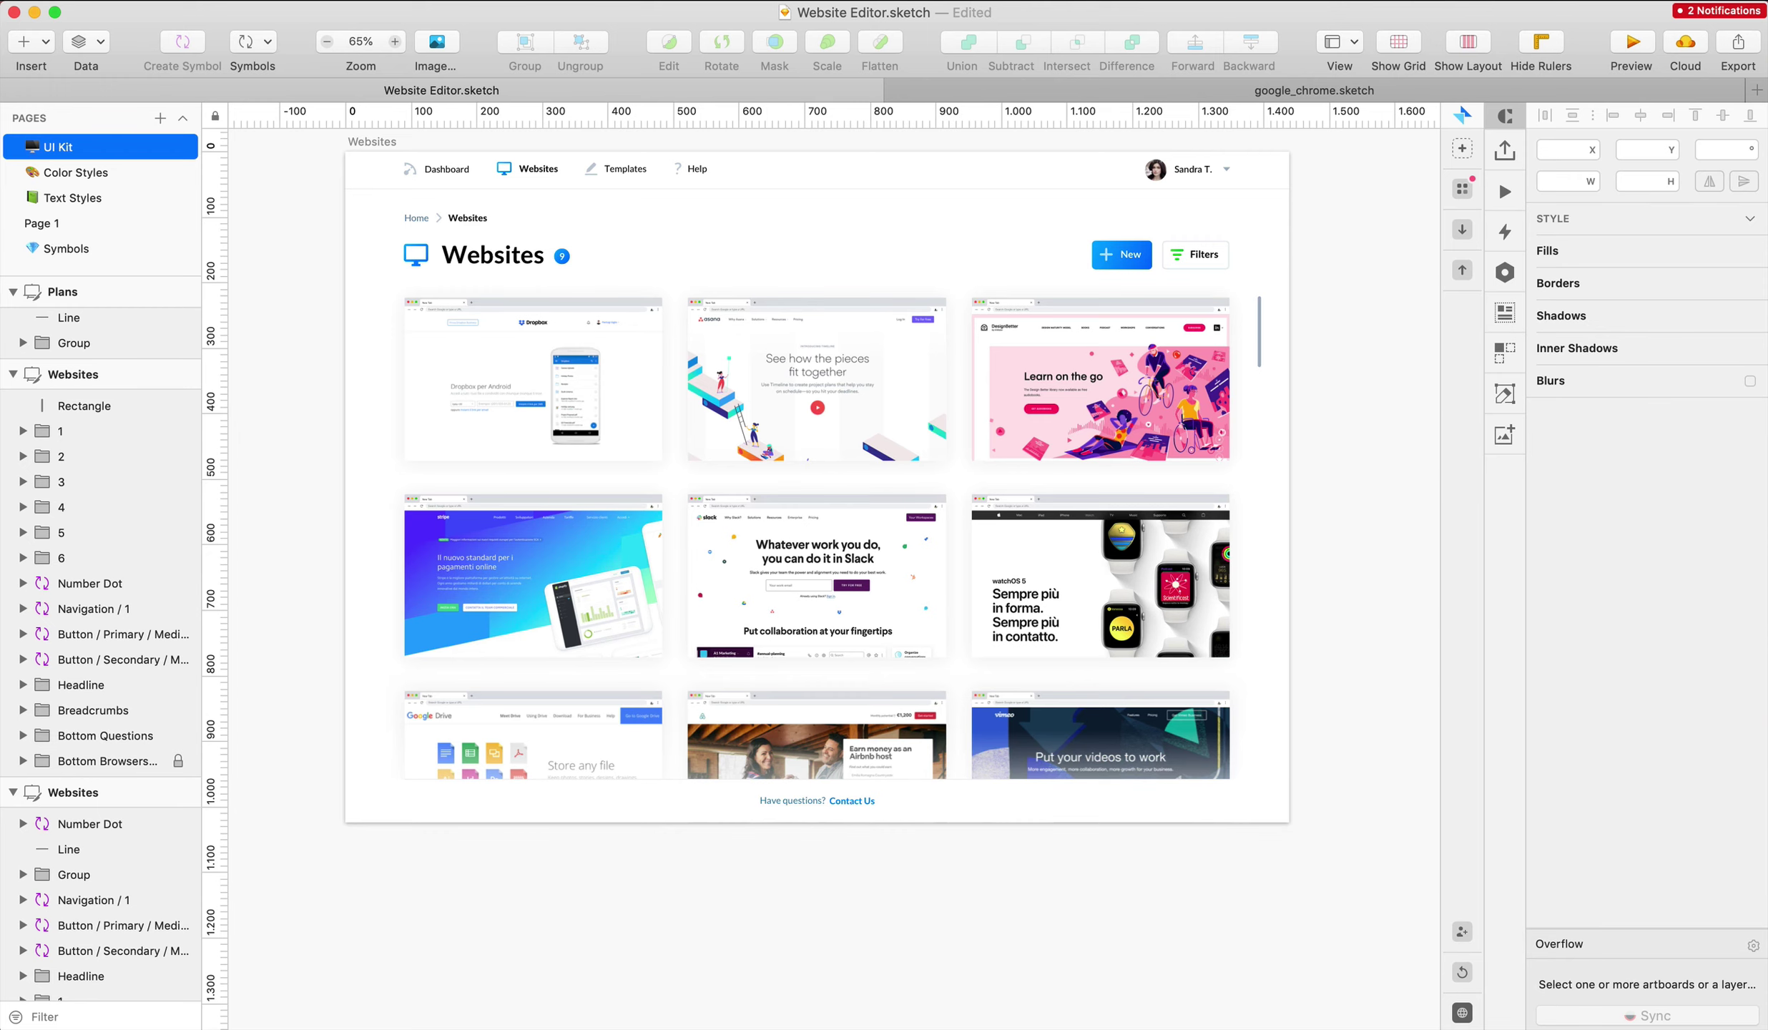
scroll(1108, 919, "down", 1)
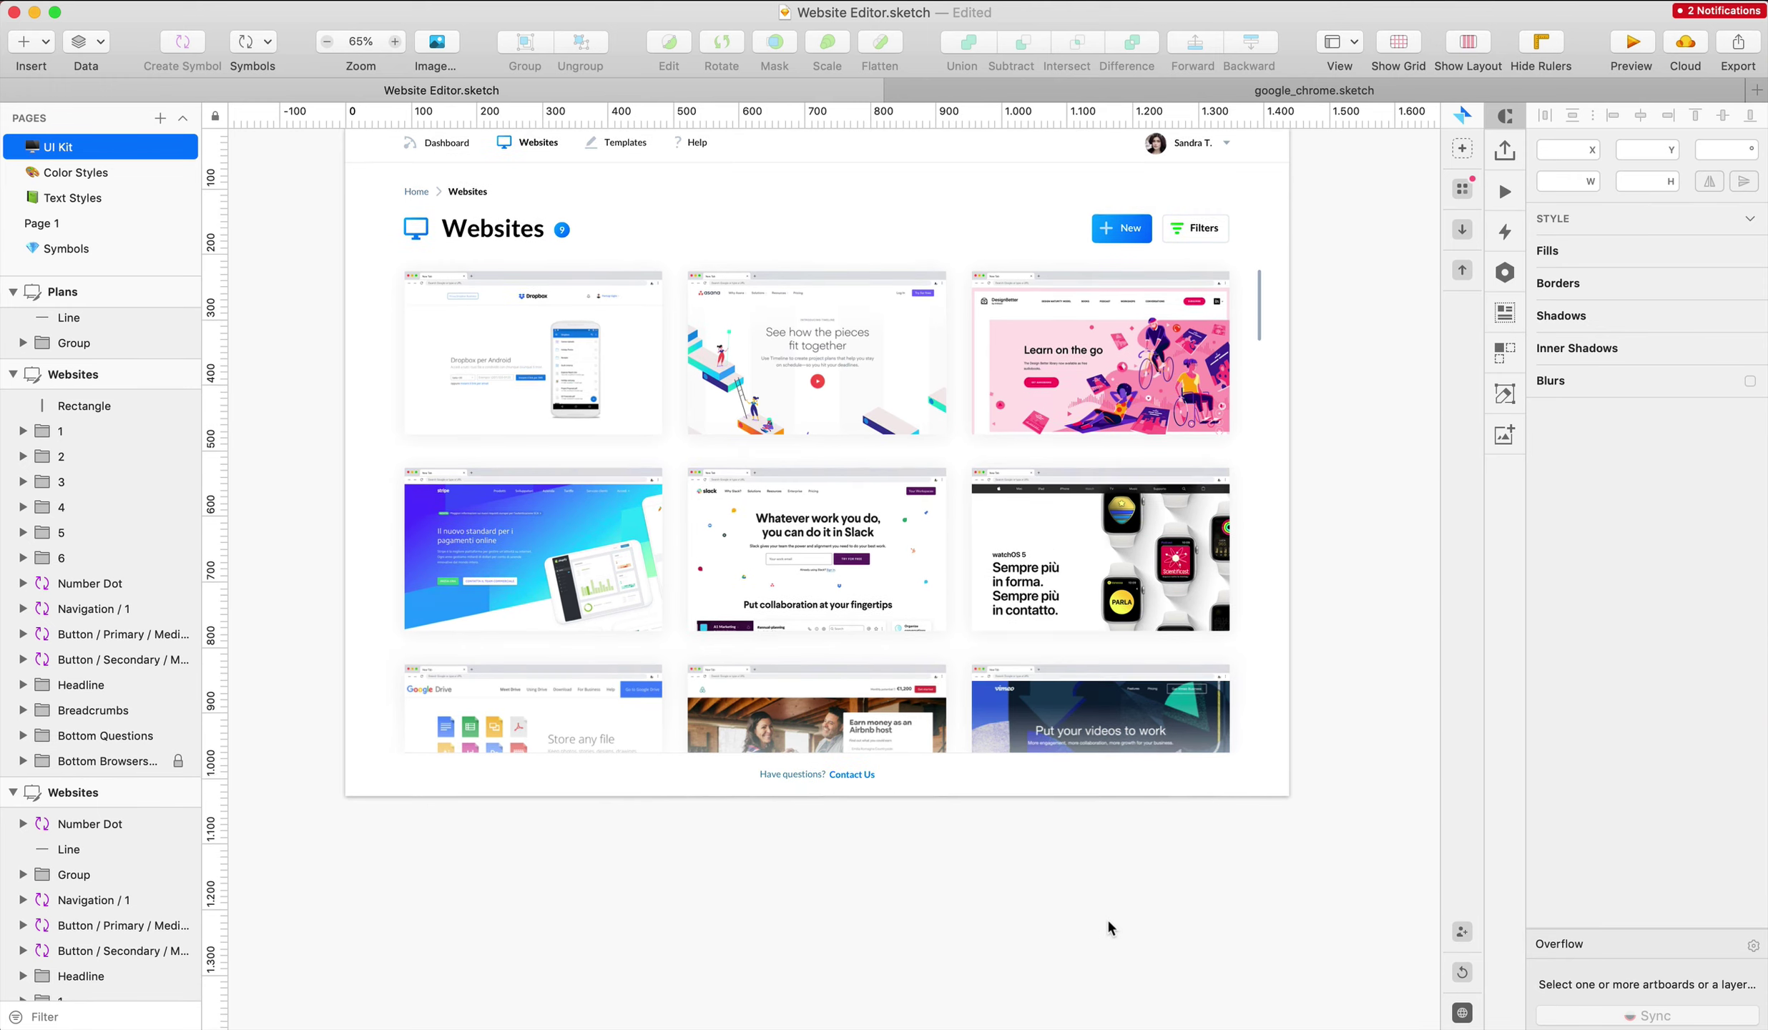
scroll(1109, 918, "up", 2)
scroll(1108, 919, "left", 2)
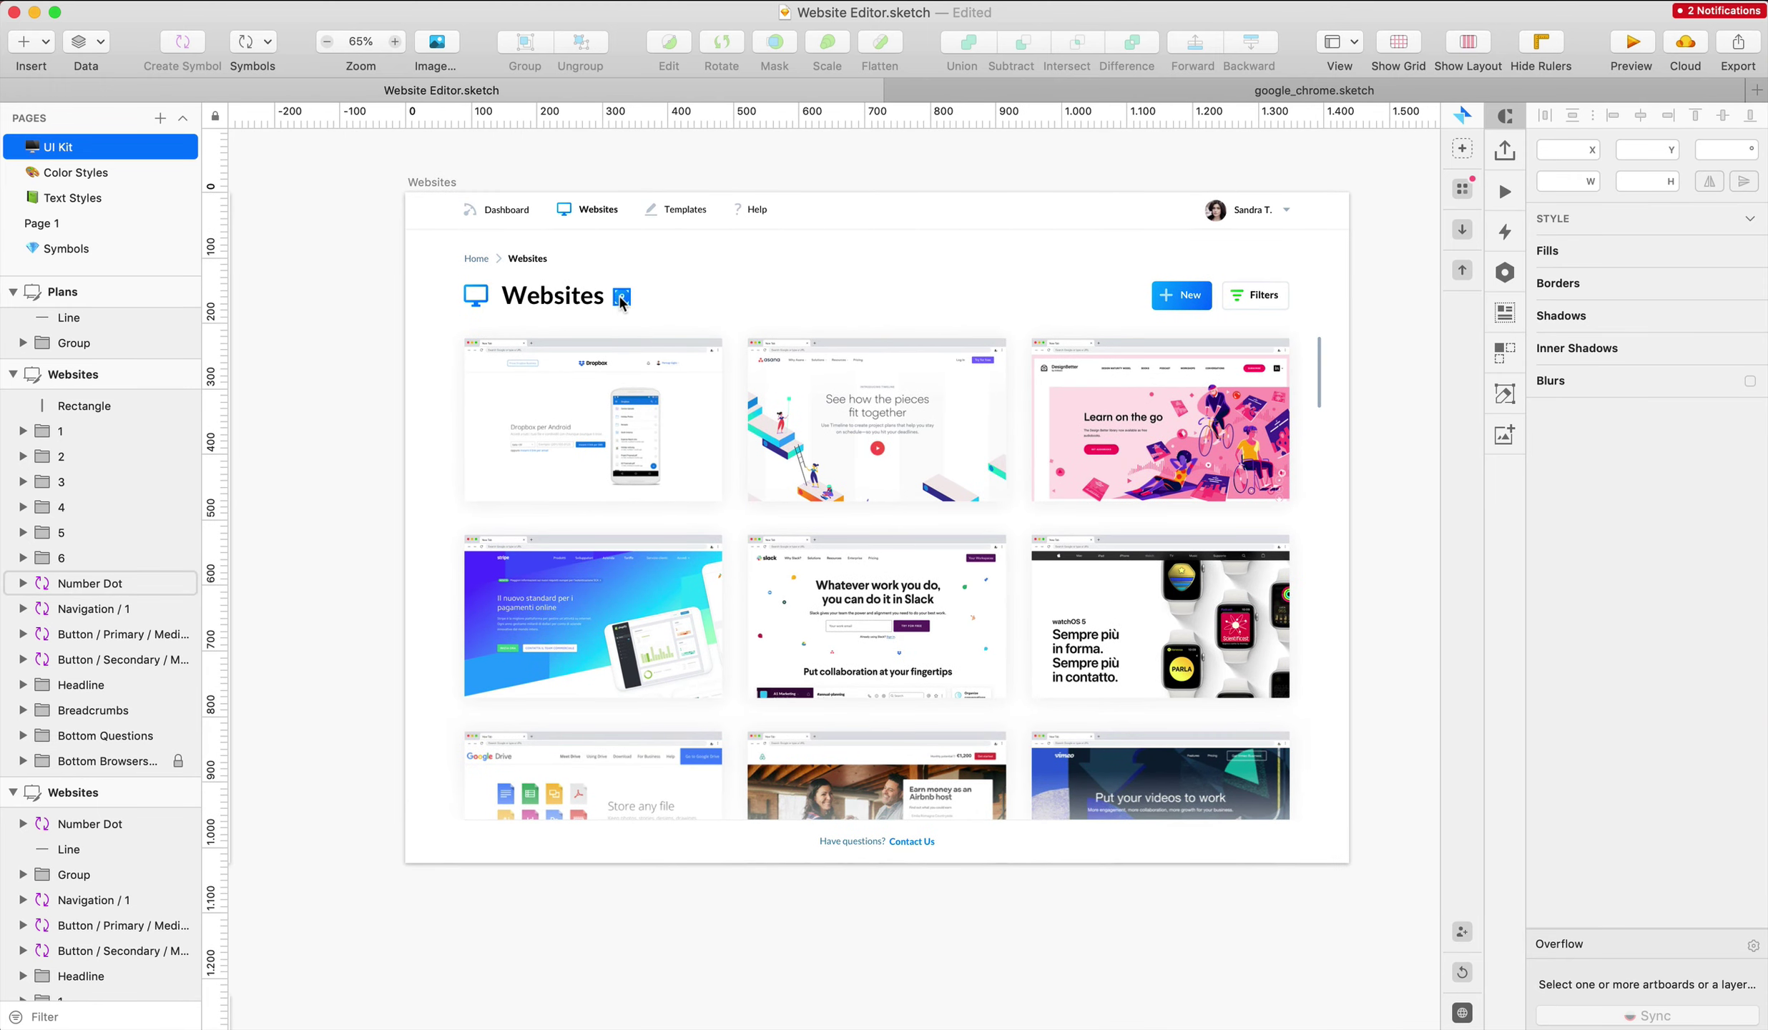
scroll(797, 279, "down", 2)
scroll(796, 279, "left", 1)
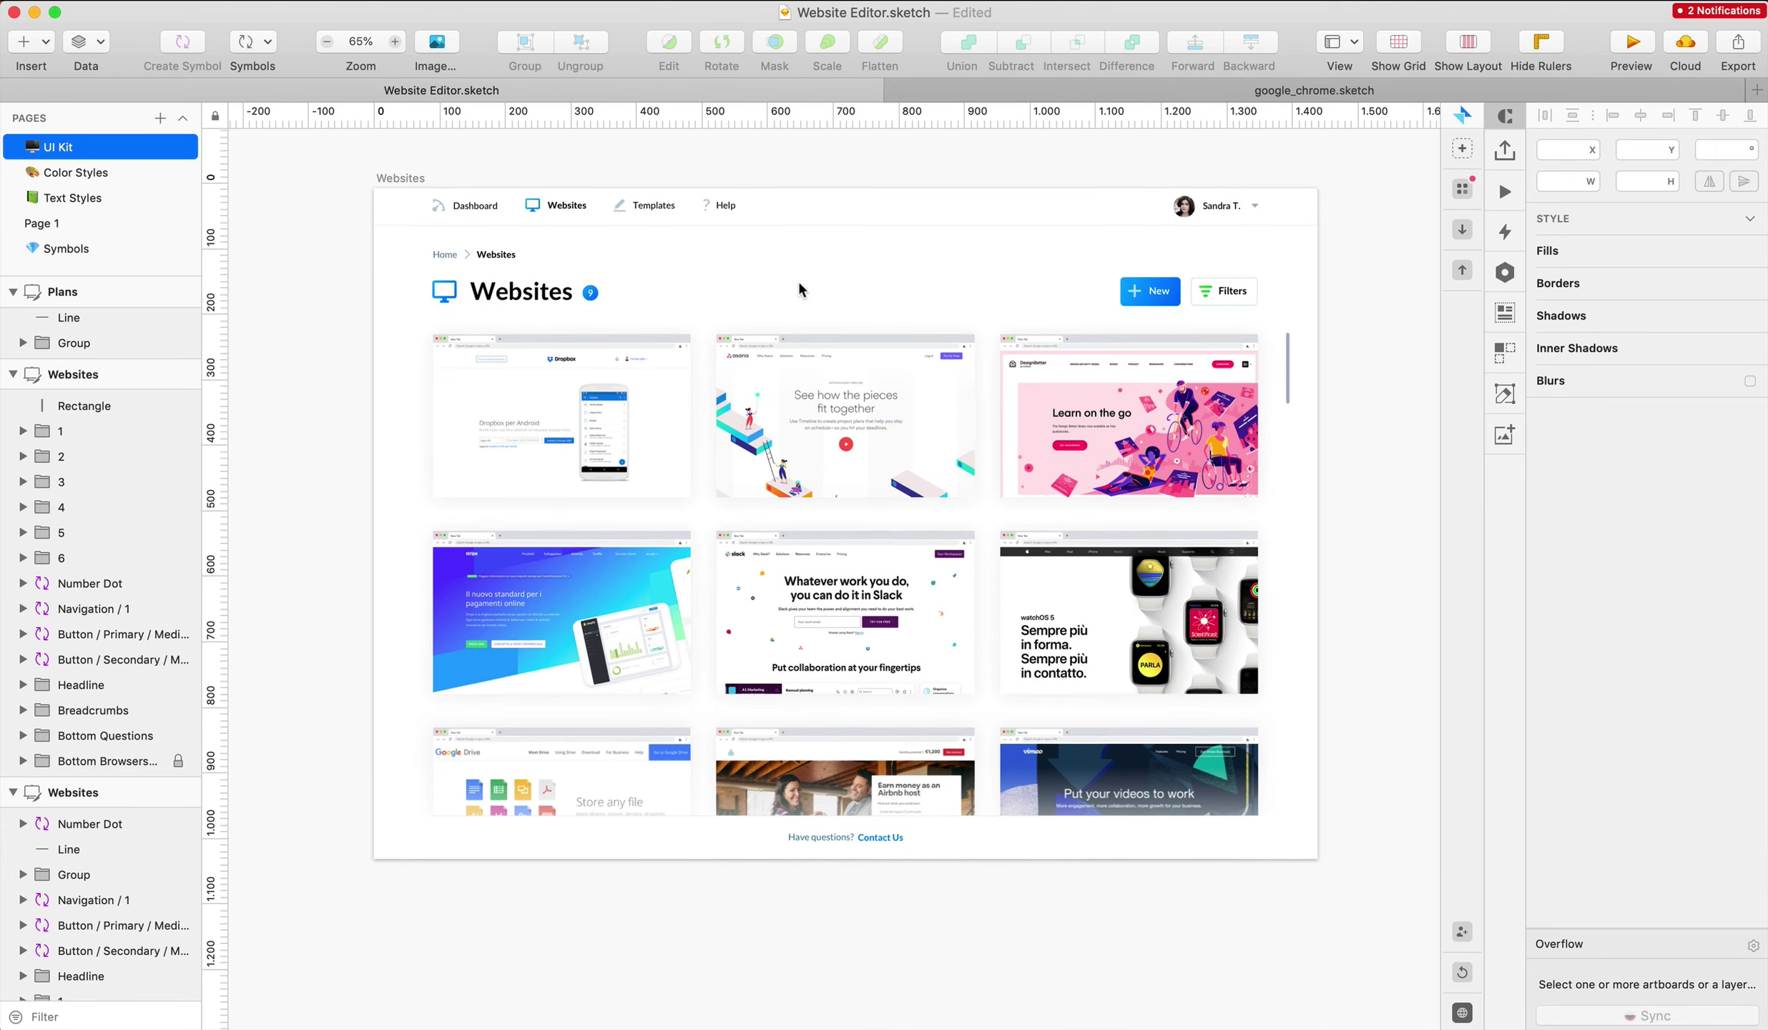
Rename the thin vertical scrollbar rectangle beside the mockups as "Side Scroll"
left_click(1324, 346)
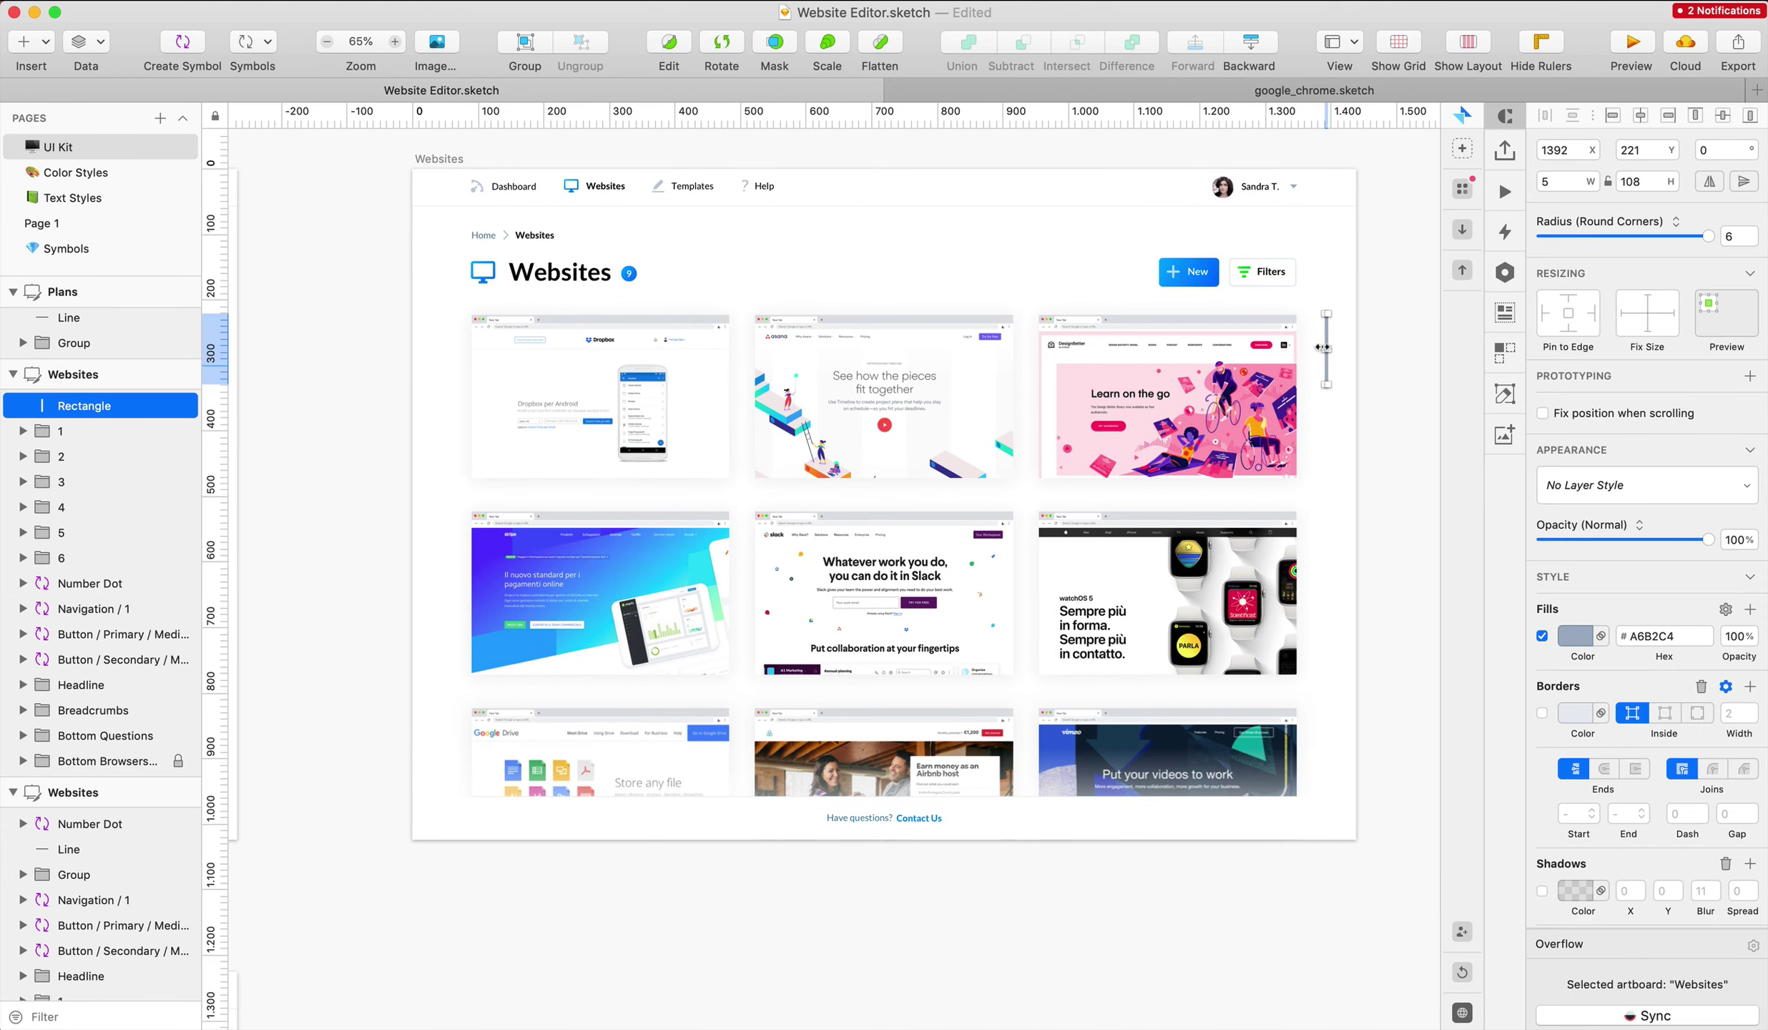
key("super+r")
type("Side Scrol")
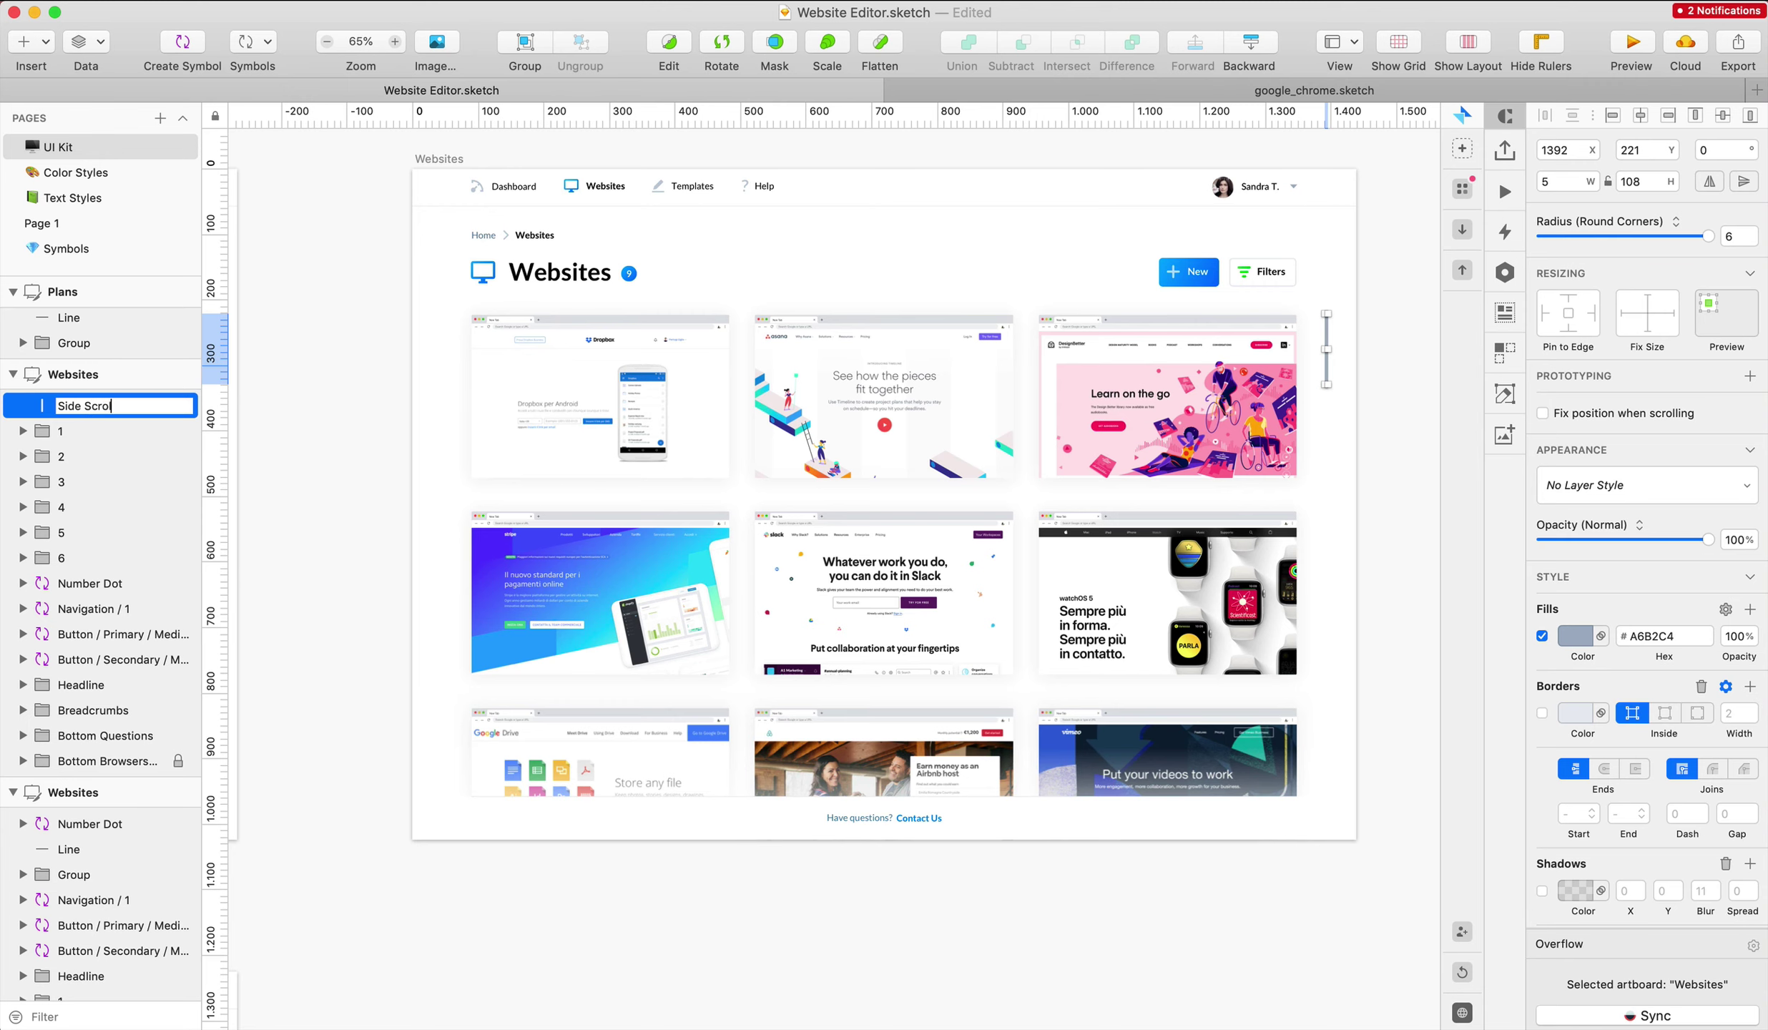
type("l")
key("Return")
left_click(1320, 447)
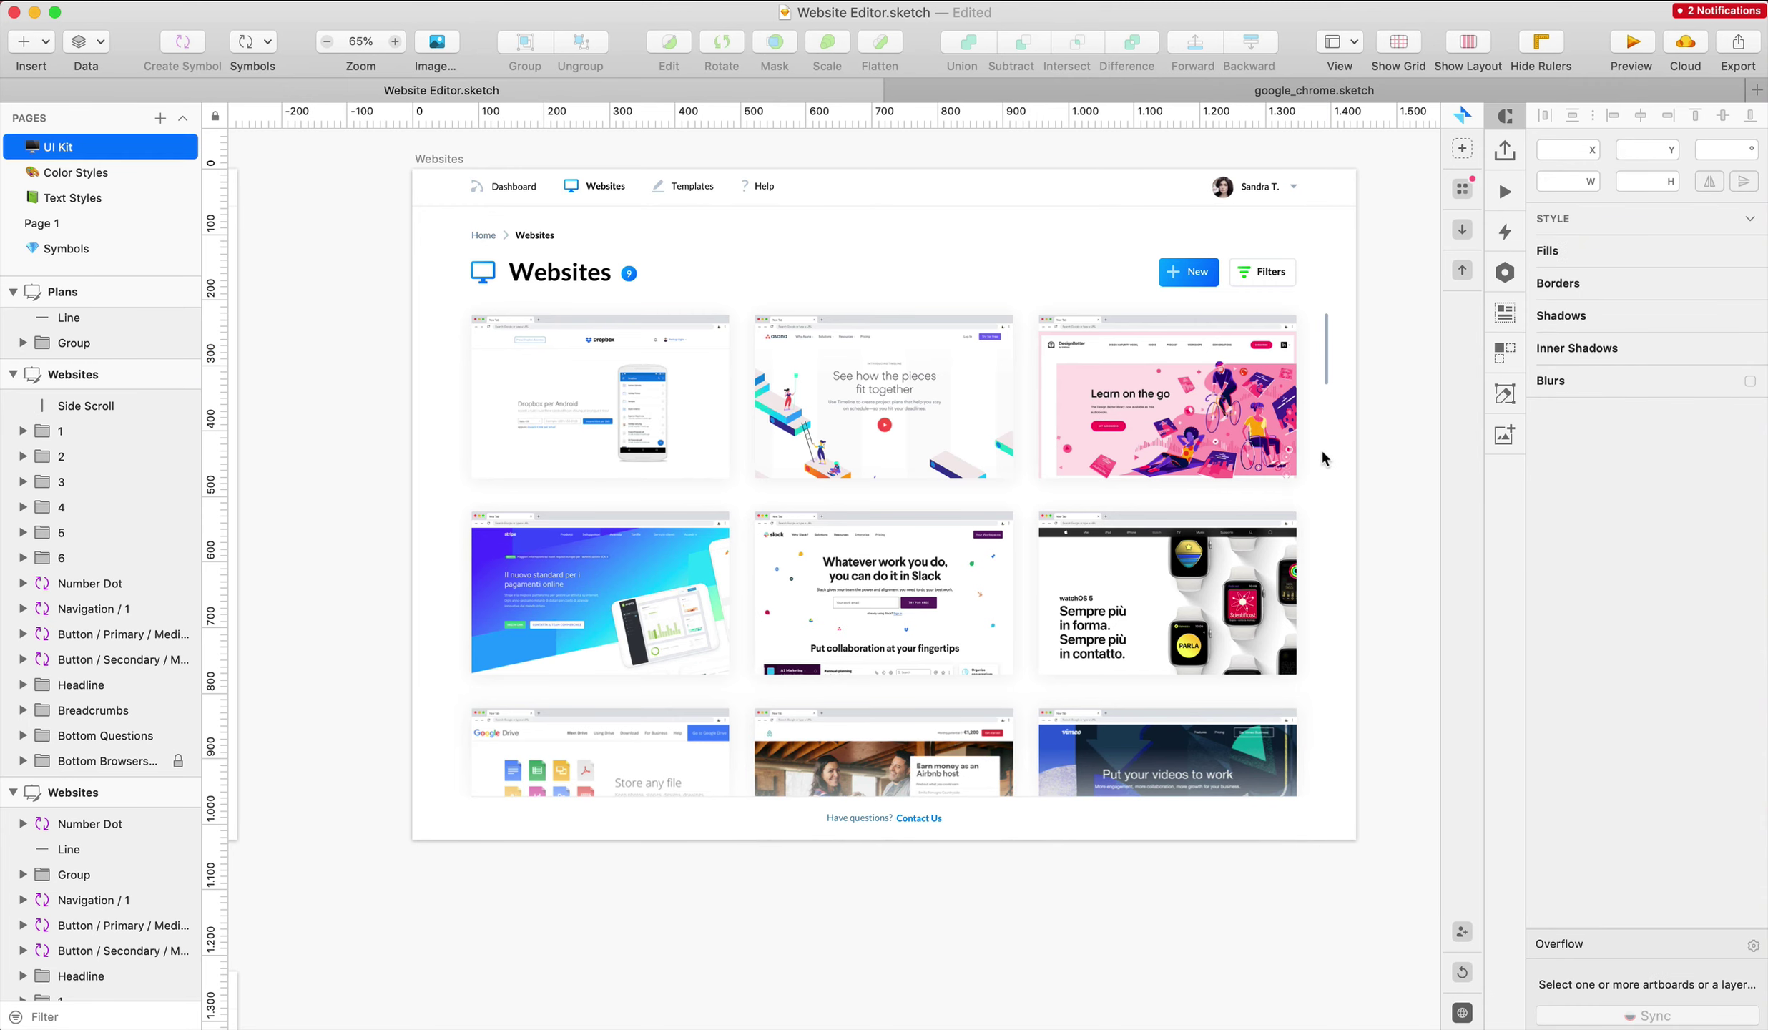
Examine the Websites artboard's layout up close and check the spacing between the two upper mockups in the middle column
scroll(1320, 448, "up", 5)
scroll(1320, 448, "left", 1)
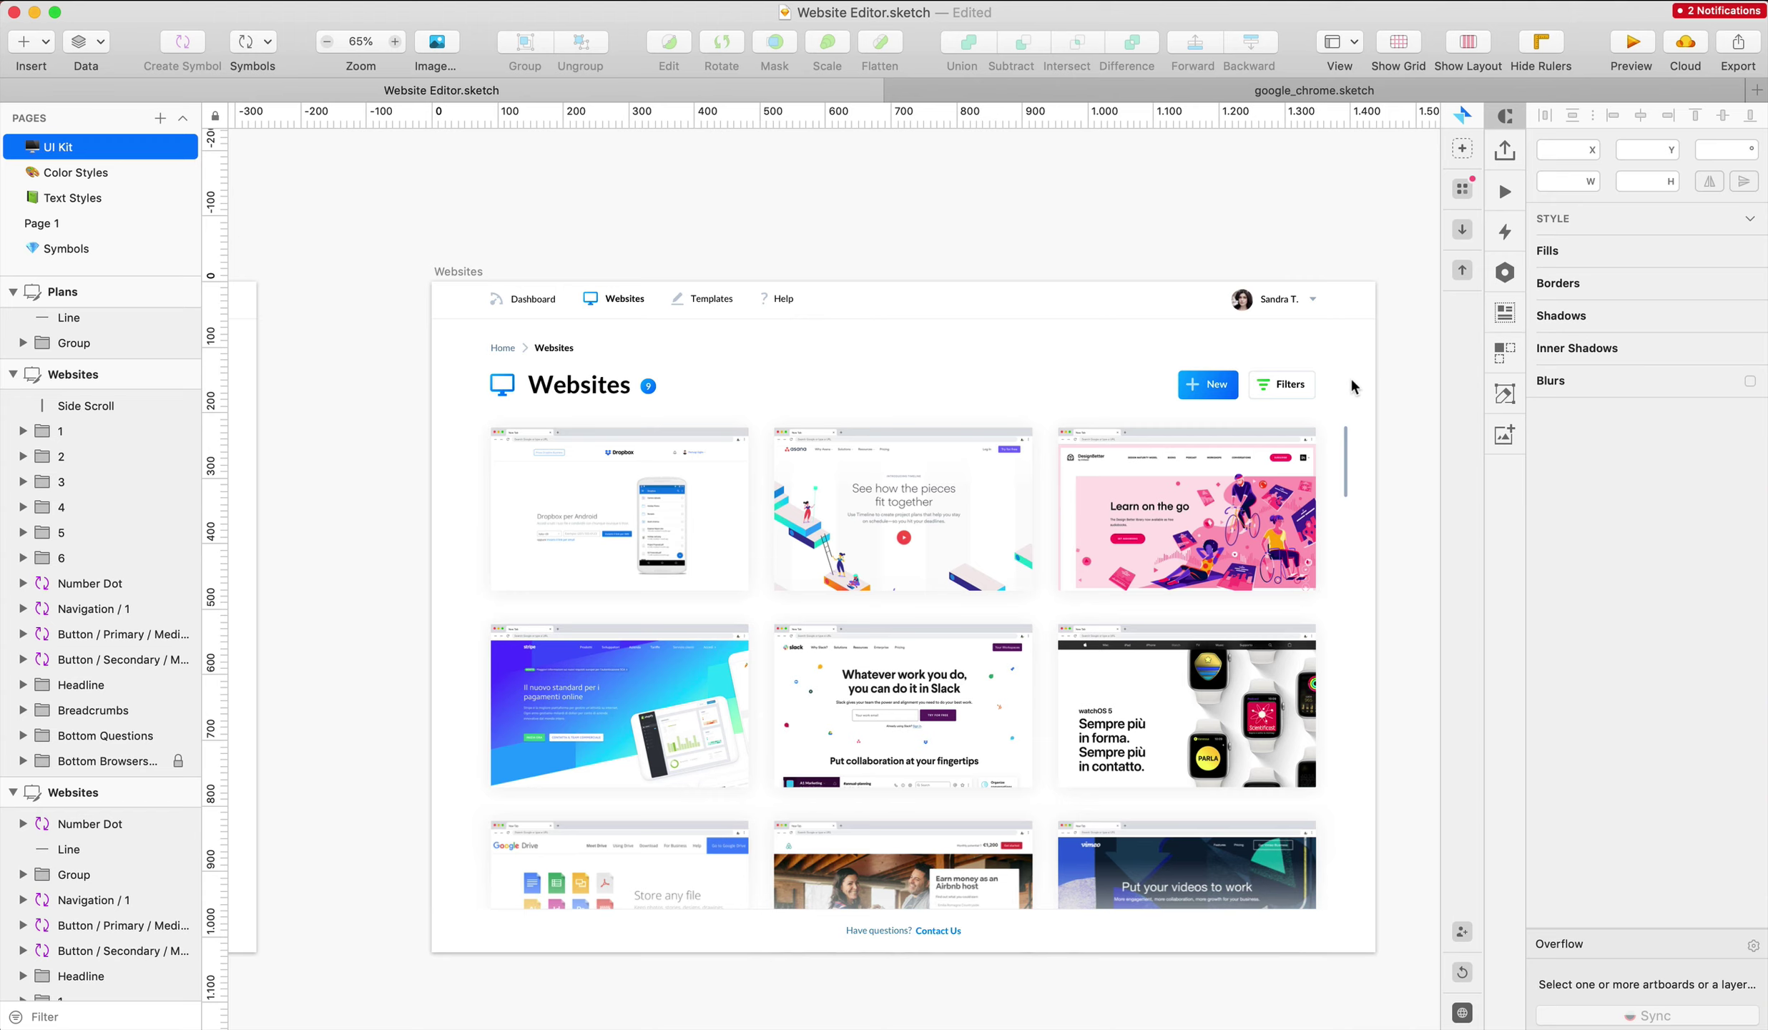
scroll(1350, 379, "down", 1)
scroll(1351, 379, "up", 5)
scroll(1351, 379, "down", 2)
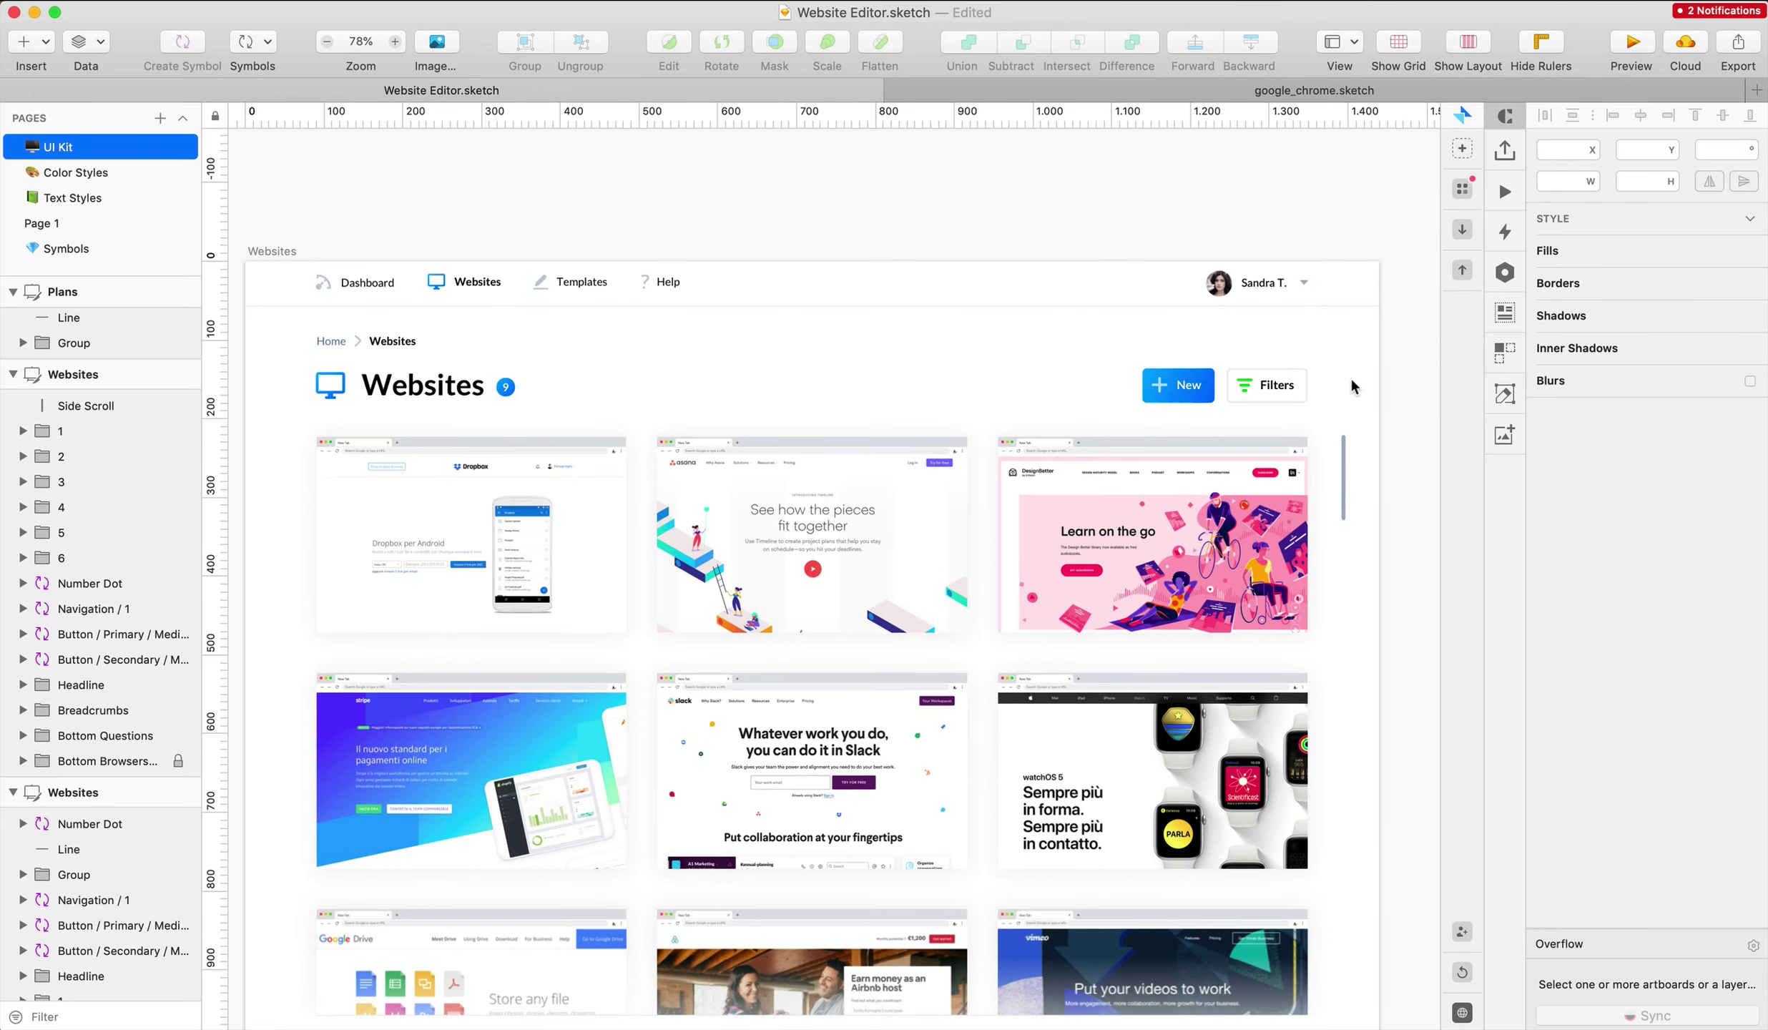
scroll(1350, 379, "down", 3)
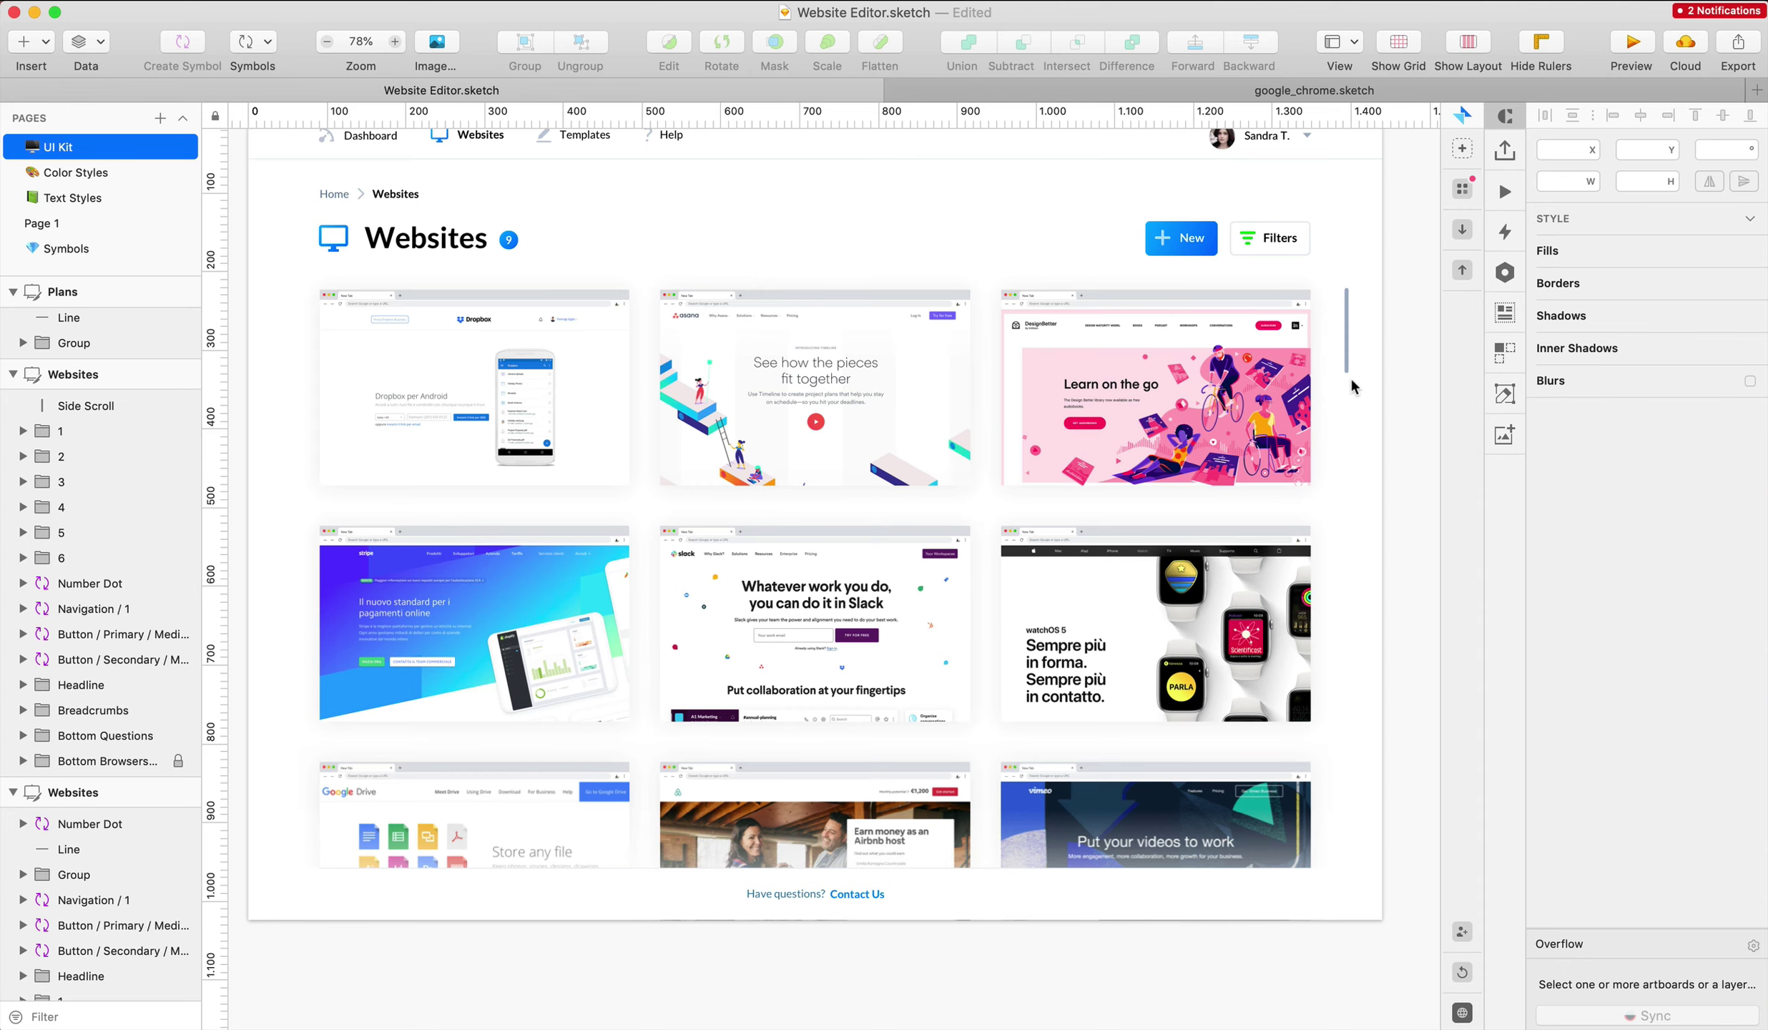
scroll(1351, 376, "left", 4)
scroll(1351, 375, "down", 1)
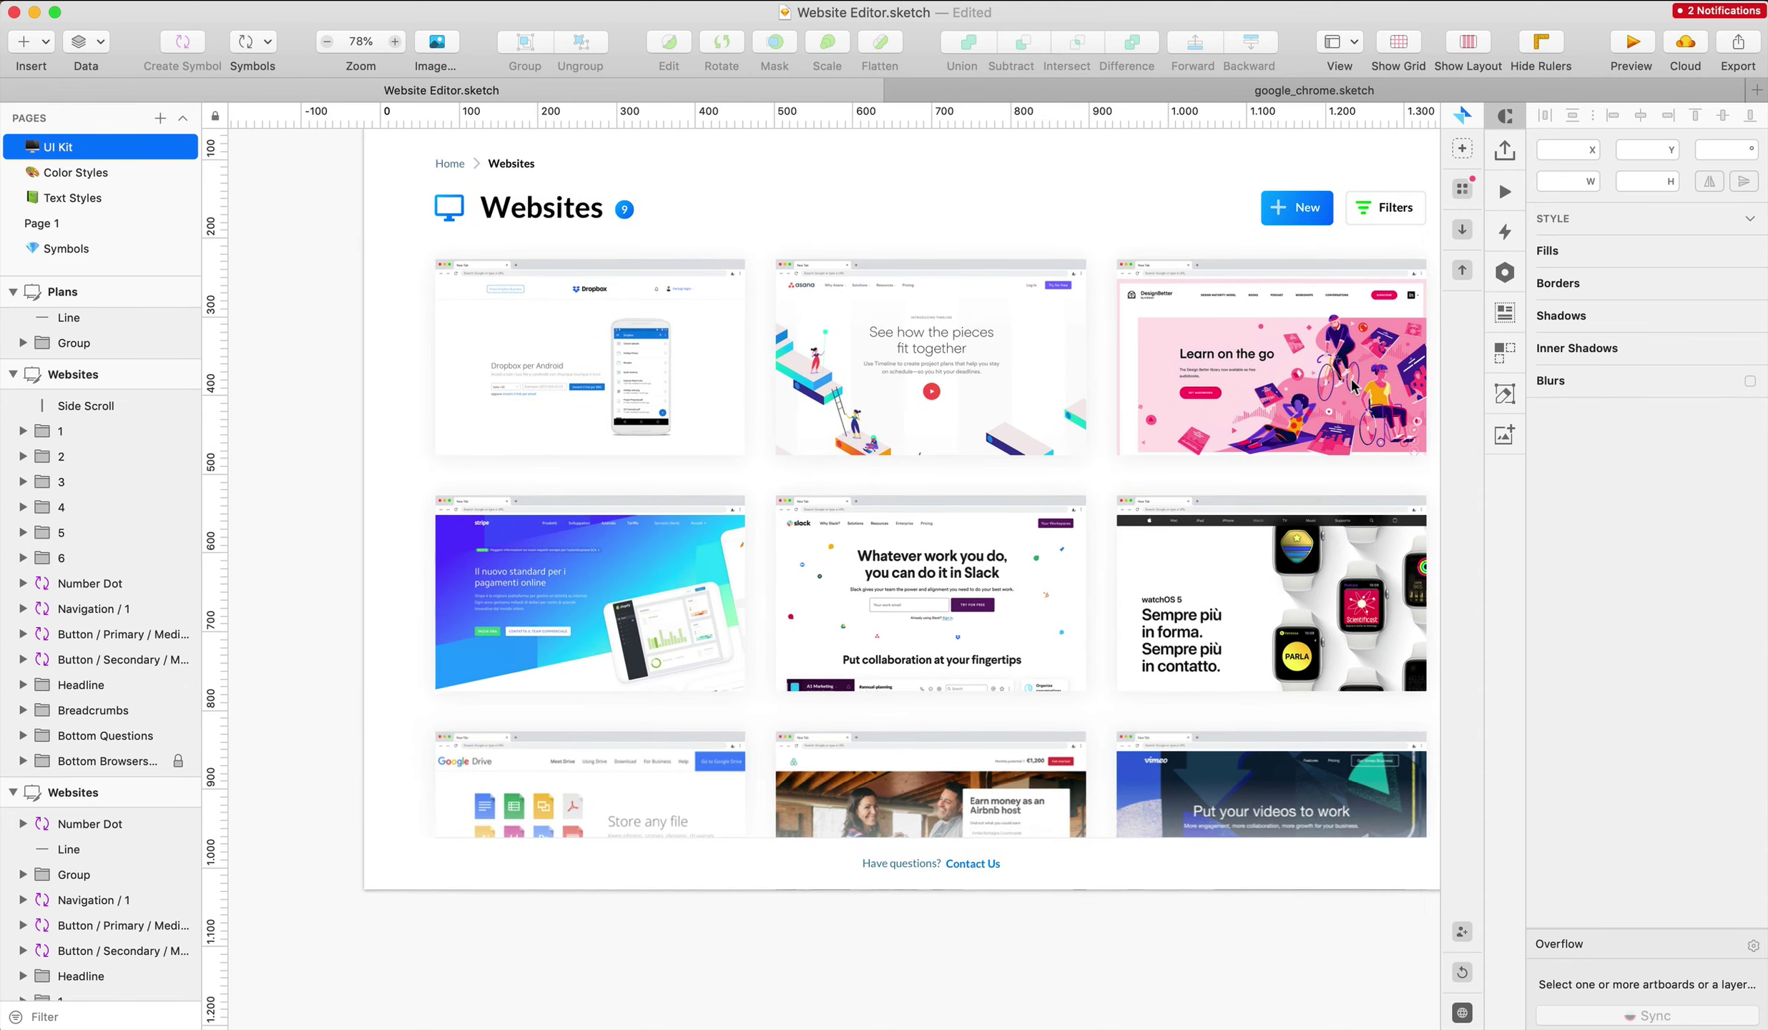
scroll(1350, 379, "left", 20)
scroll(1351, 379, "up", 4)
scroll(1351, 379, "right", 20)
scroll(1351, 379, "down", 2)
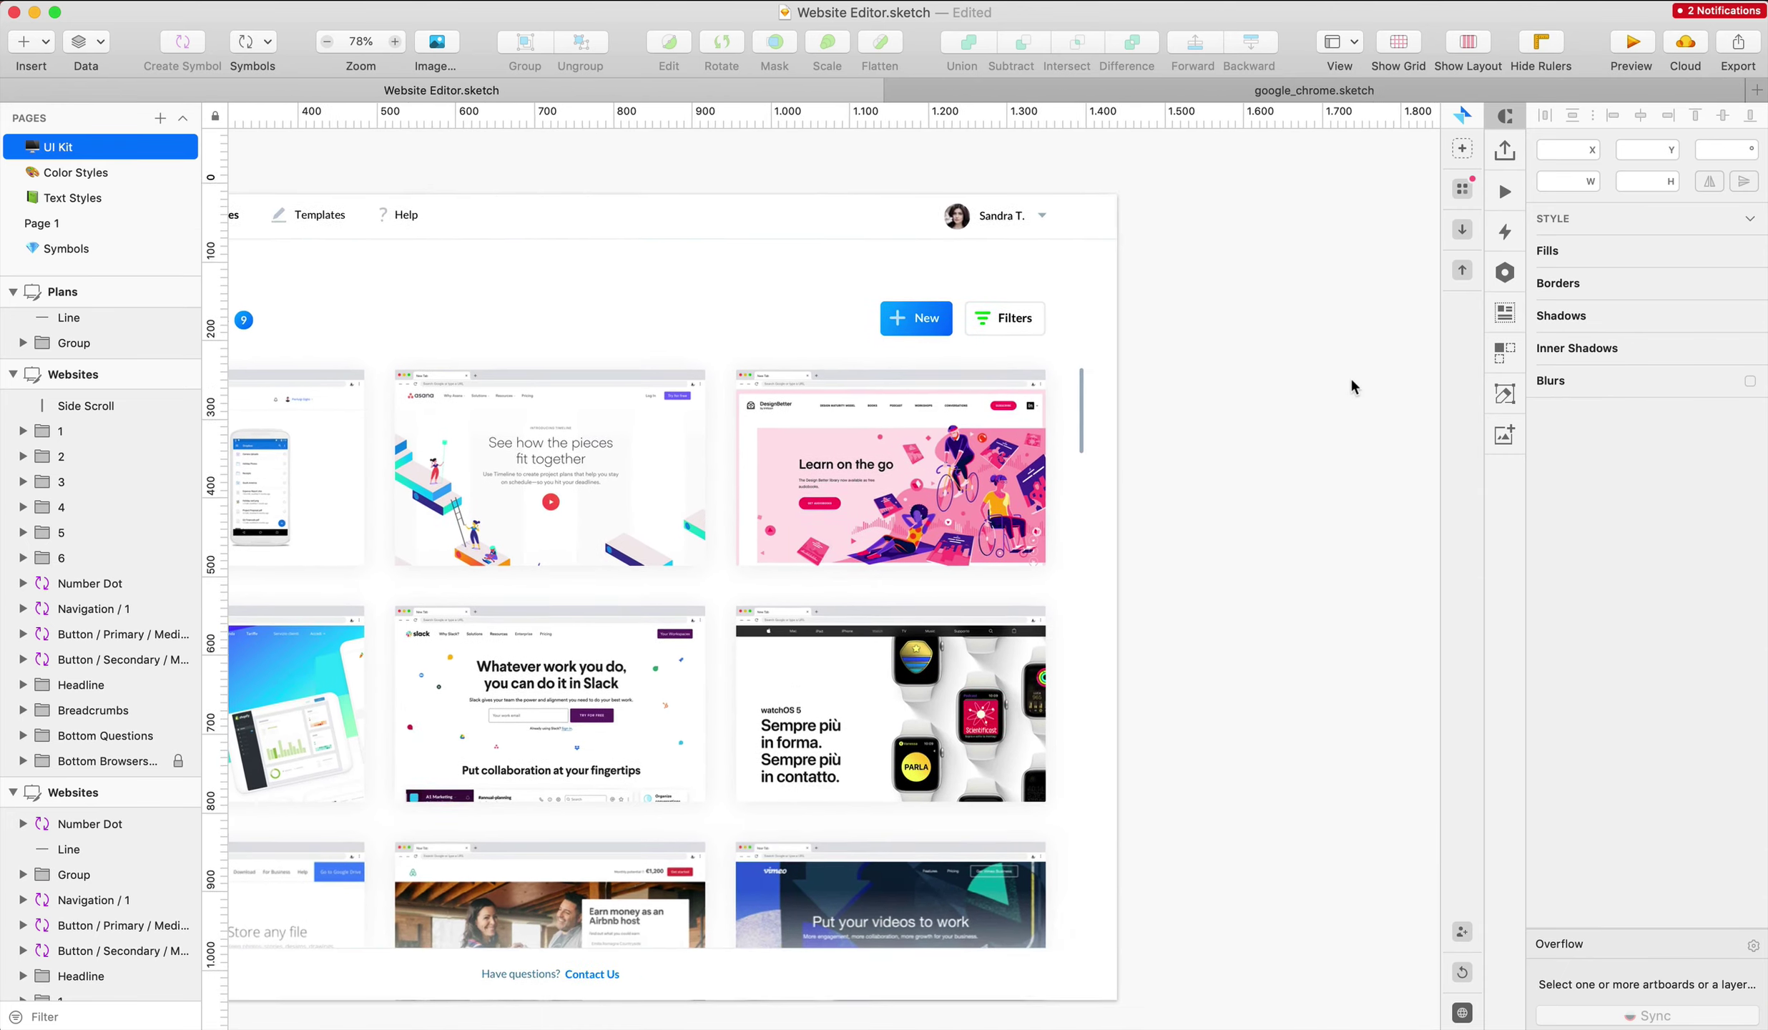
scroll(1351, 376, "left", 4)
scroll(1351, 376, "up", 1)
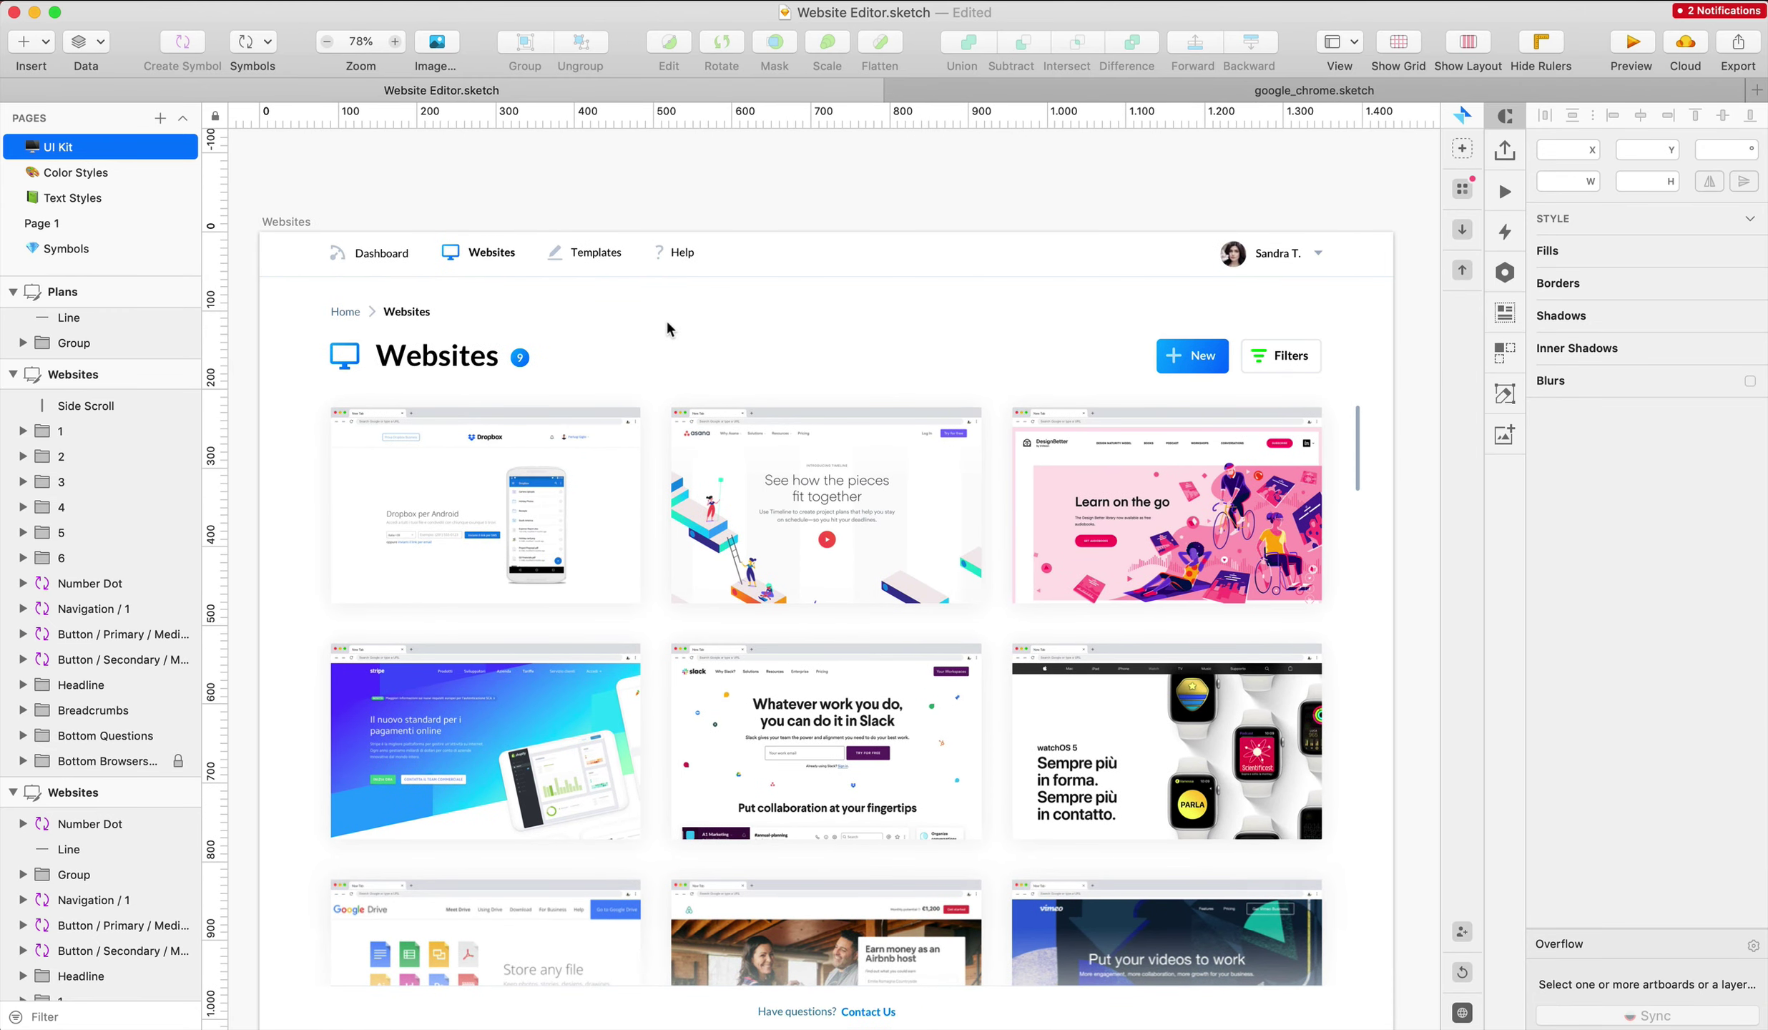
scroll(667, 329, "down", 1)
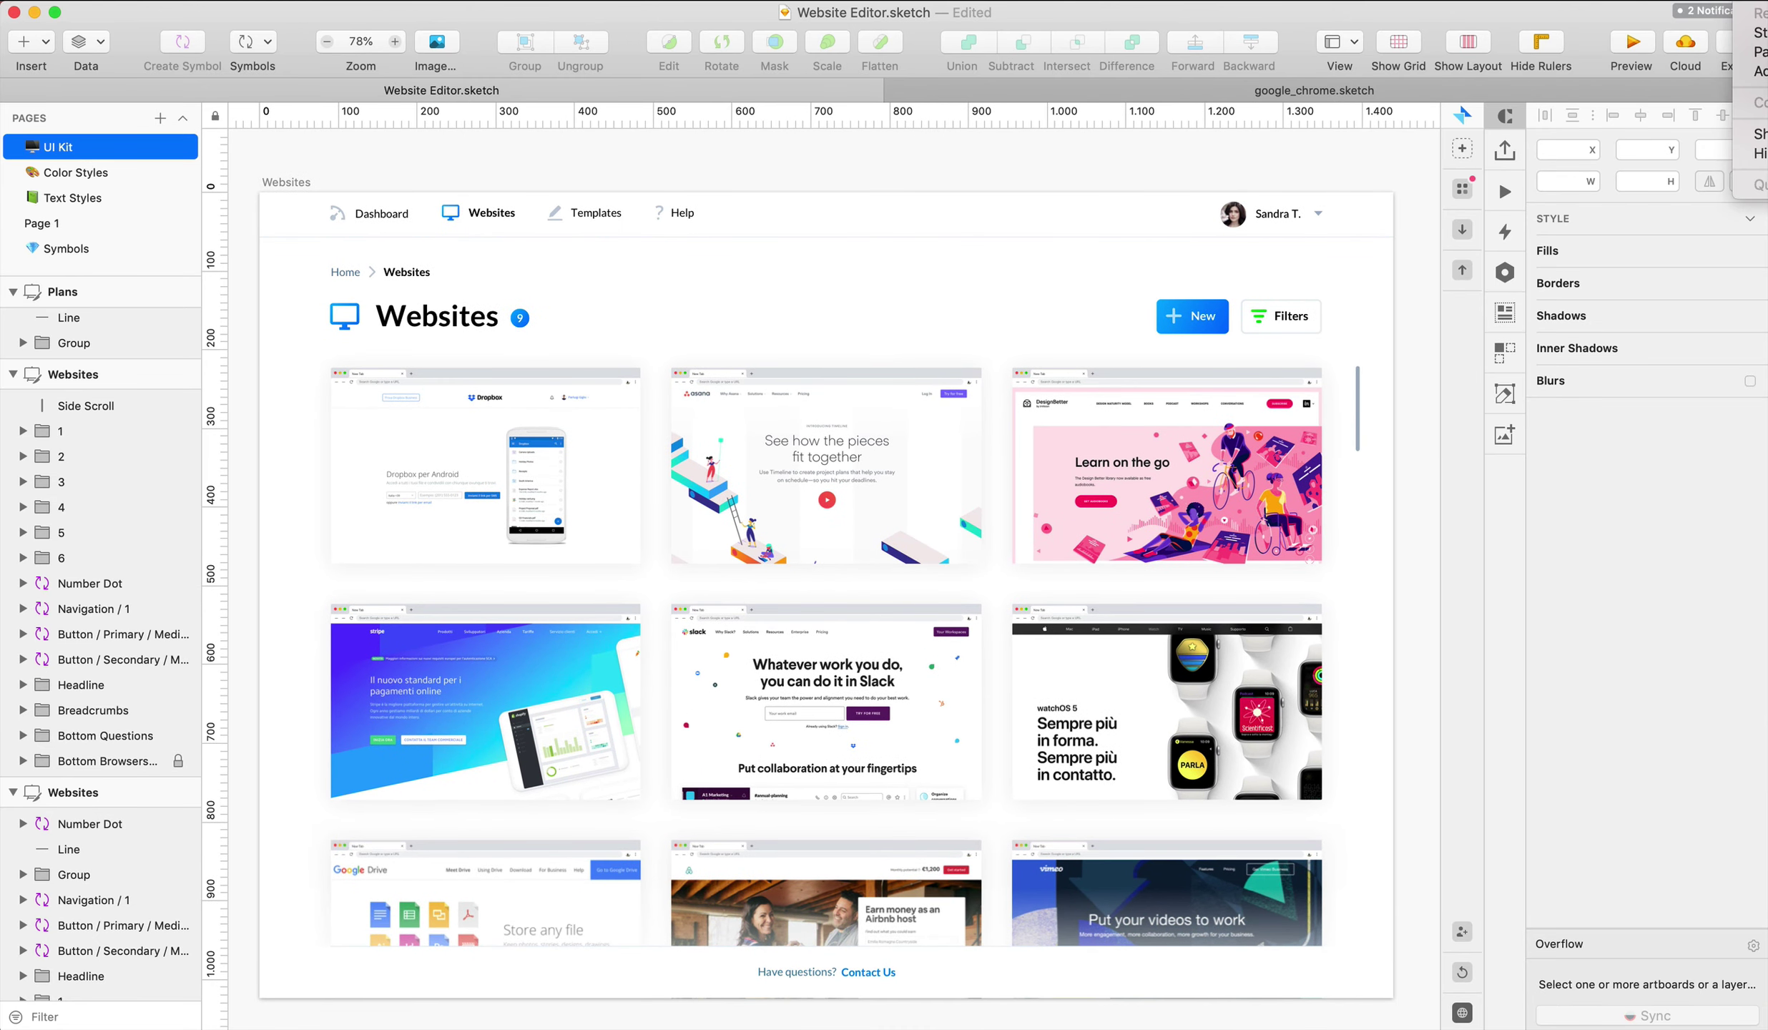
scroll(1362, 306, "down", 1)
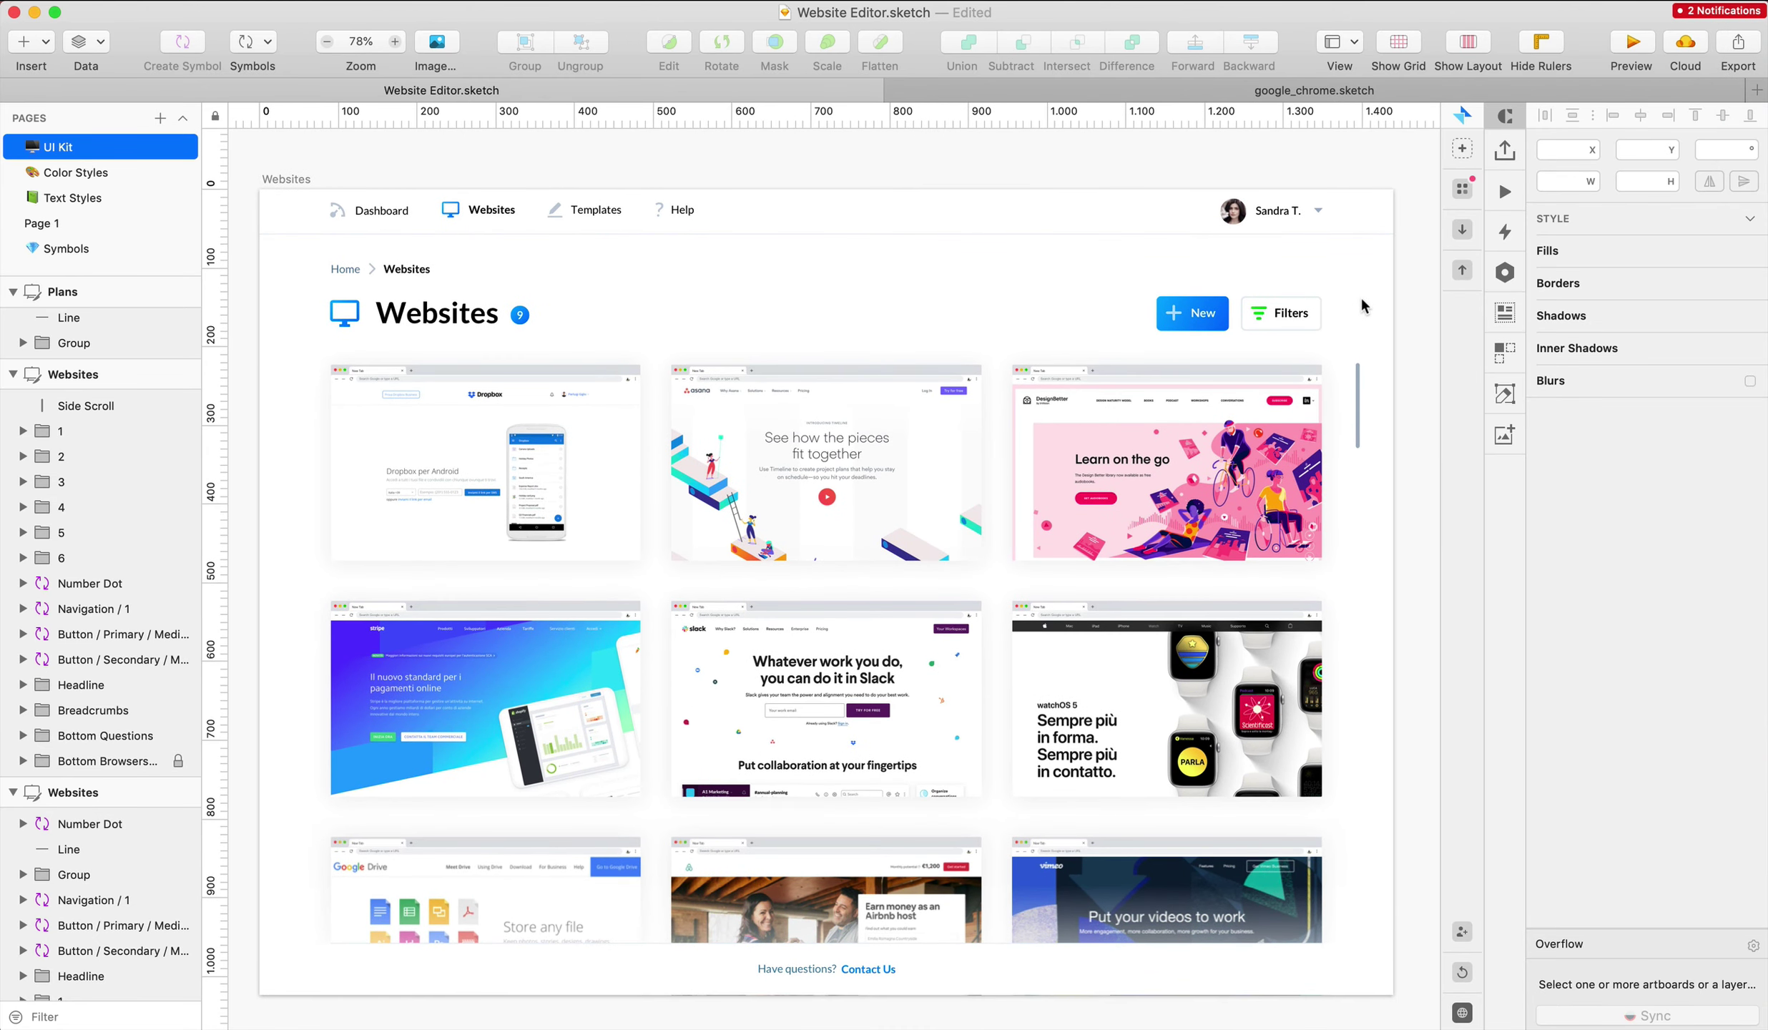
scroll(1363, 306, "down", 1)
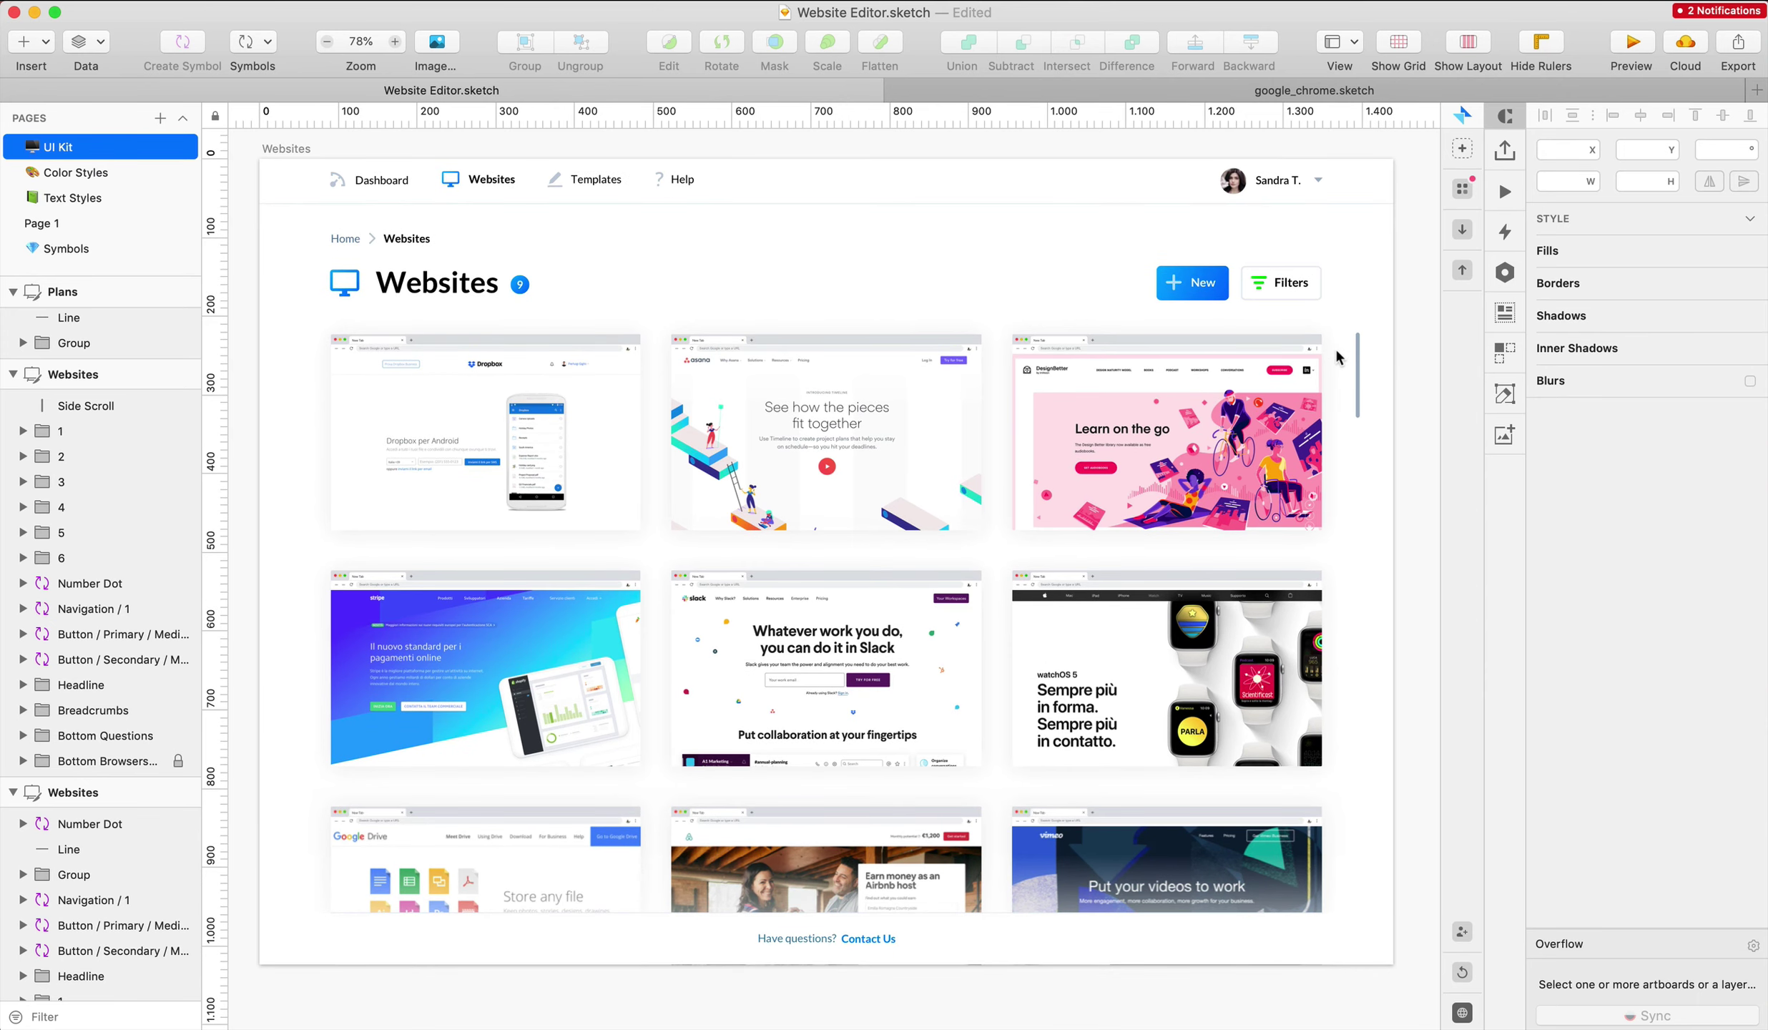
scroll(1336, 355, "down", 3)
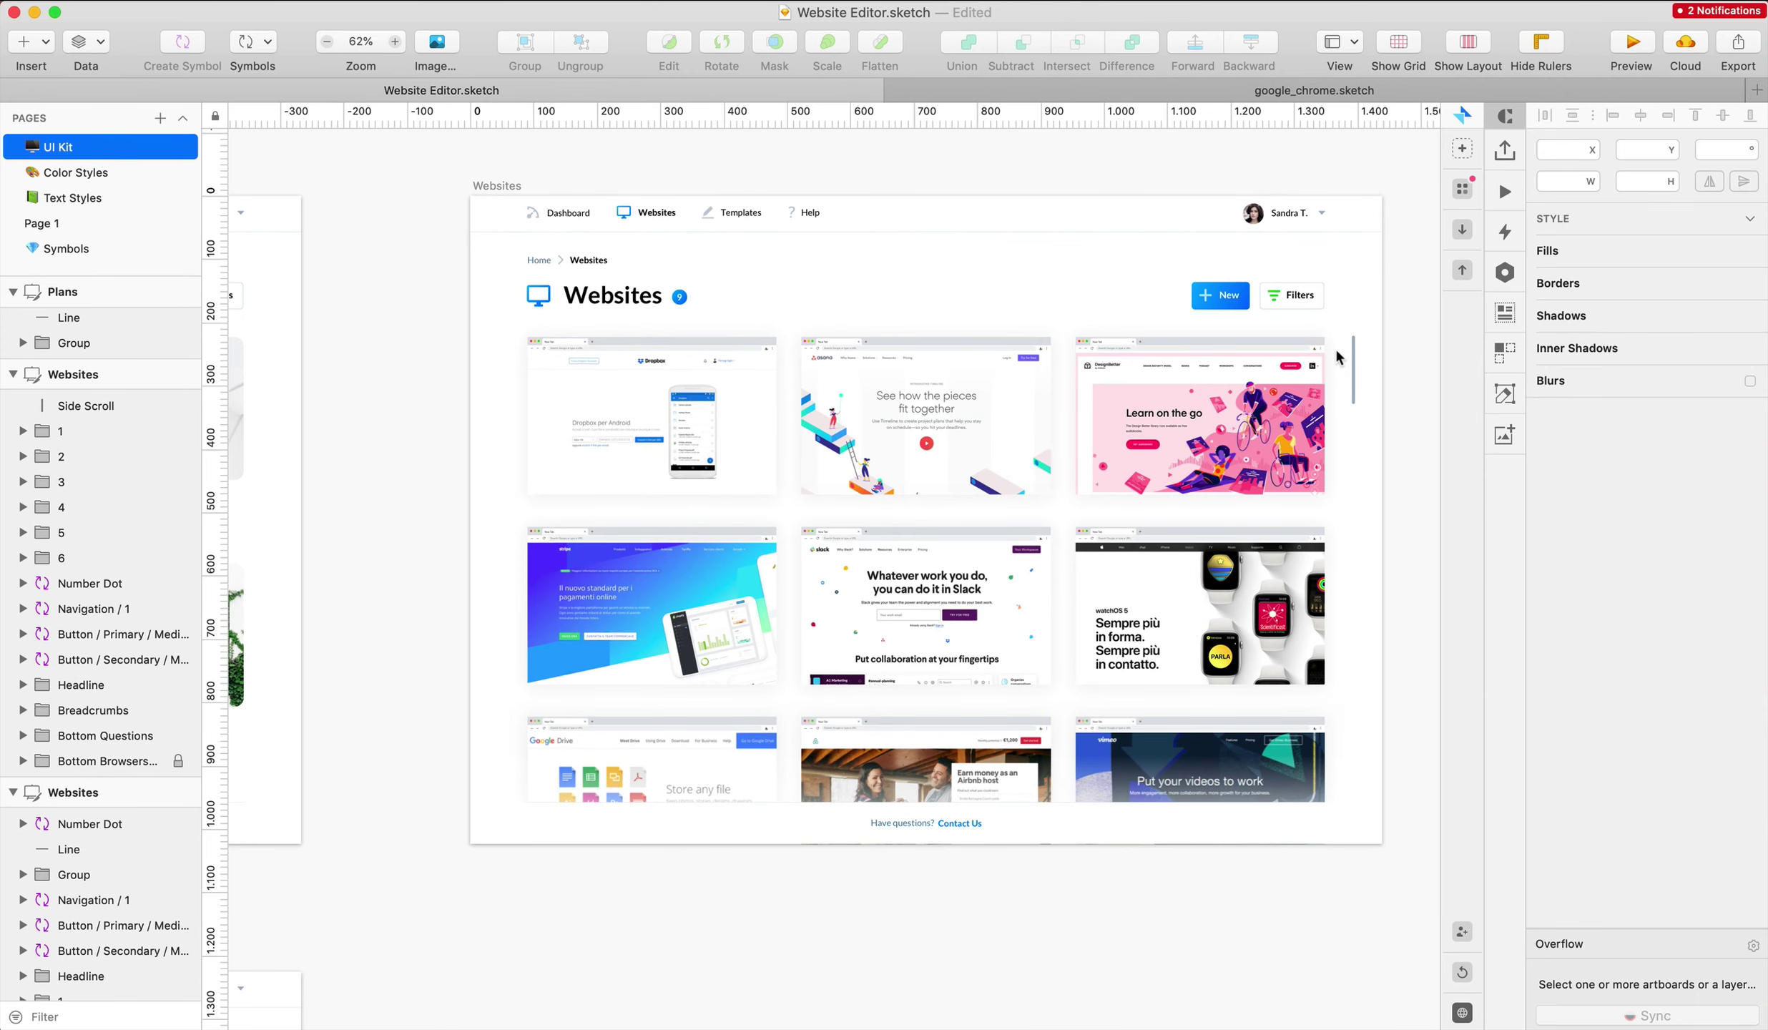
left_click(930, 608)
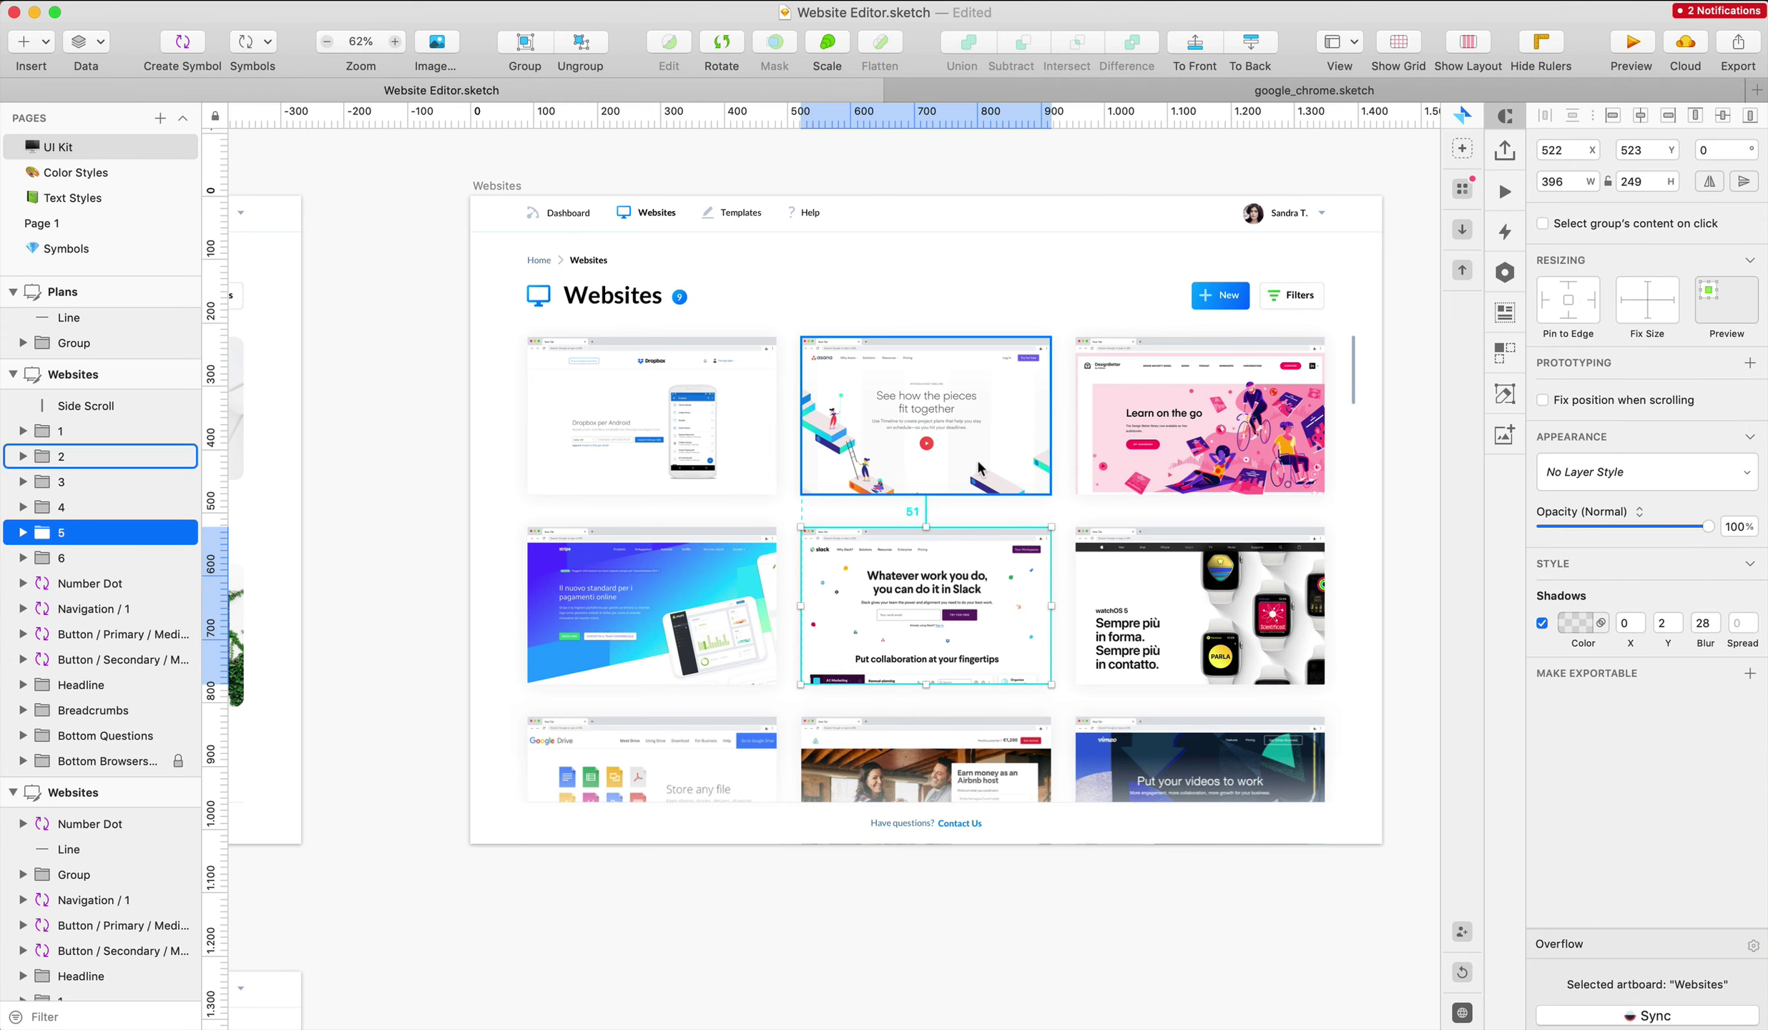
left_click(490, 614)
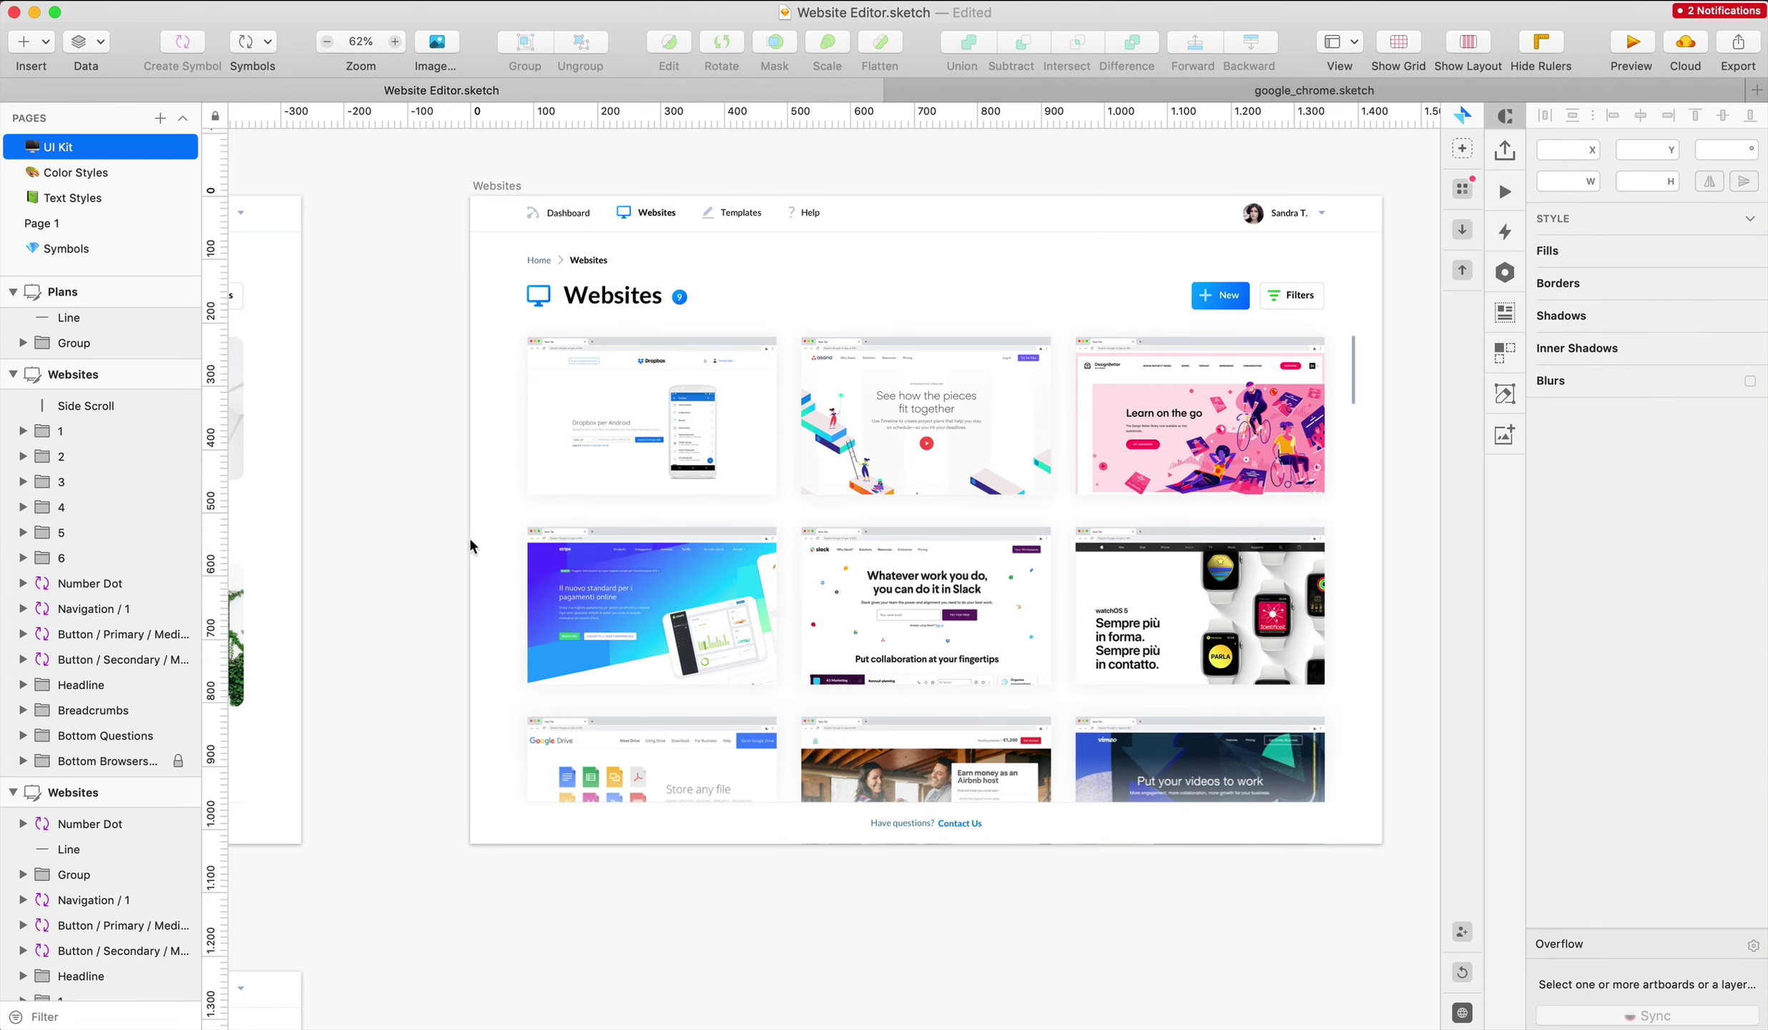
Group the six numbered browser mockups in the Websites artboard and name the group "Websites"
scroll(774, 395, "down", 3)
scroll(735, 387, "up", 6)
left_click_drag(442, 328, 1414, 740)
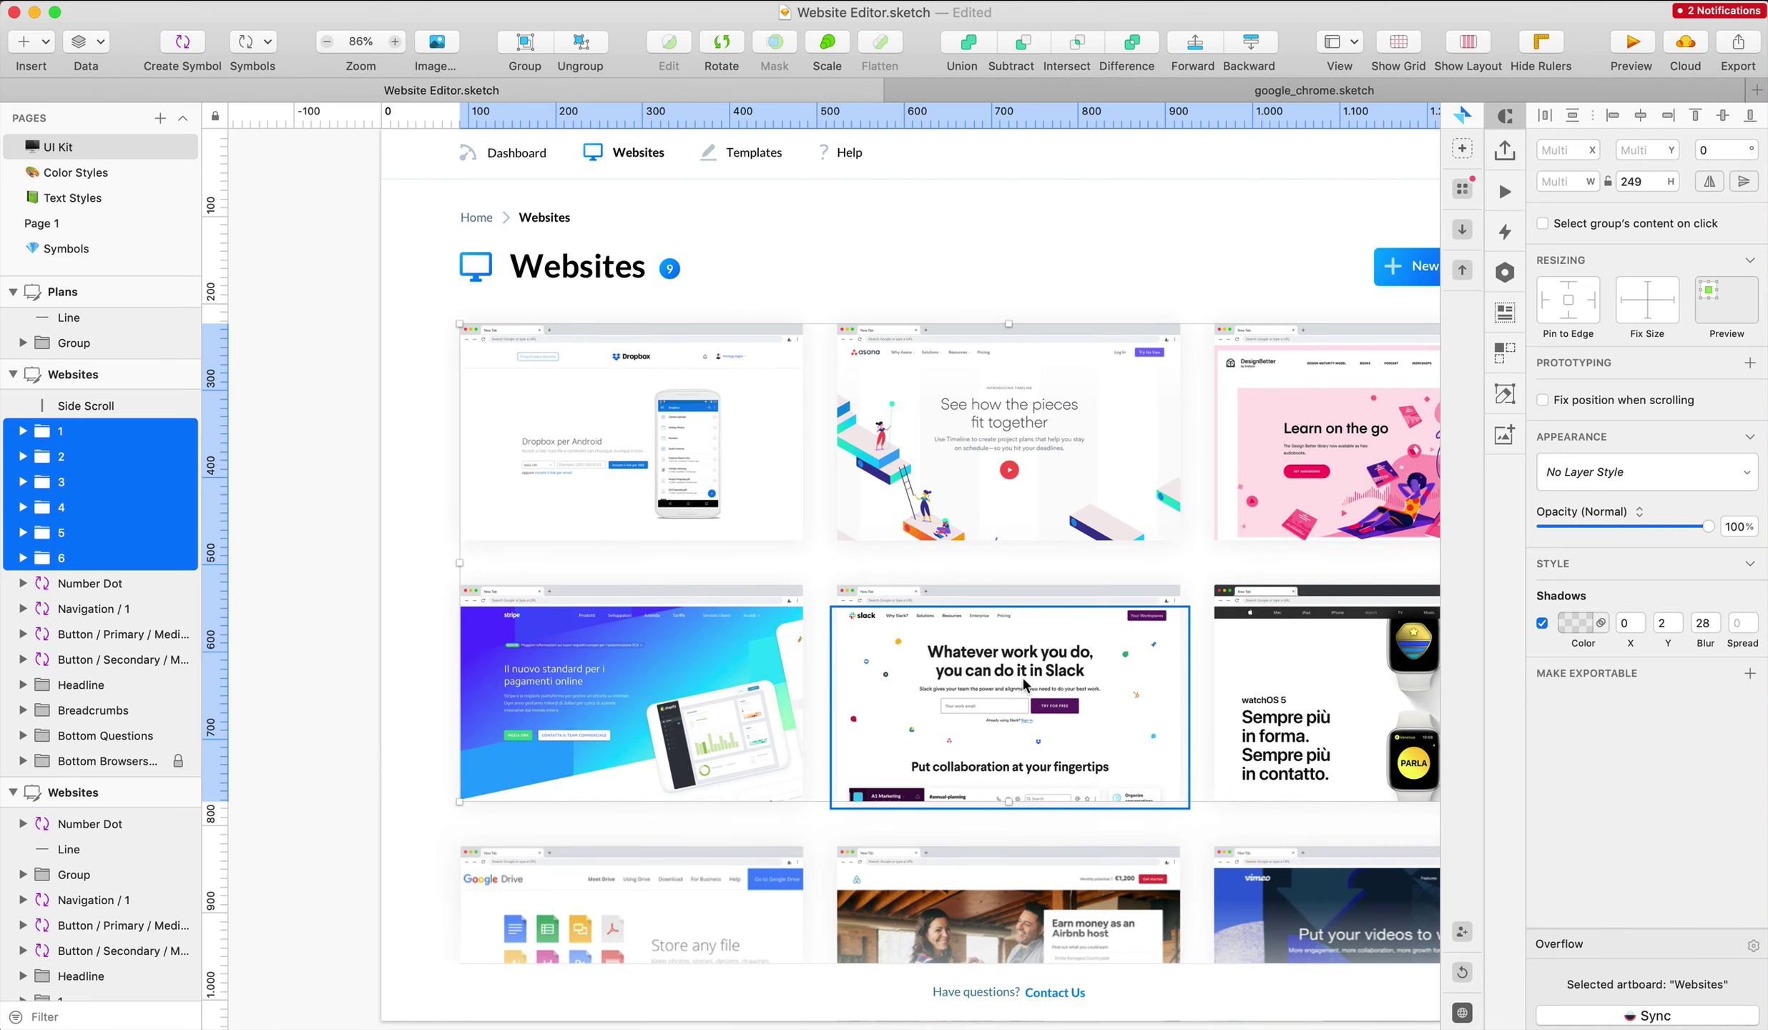
key("super+g")
key("super+r")
type("Web B")
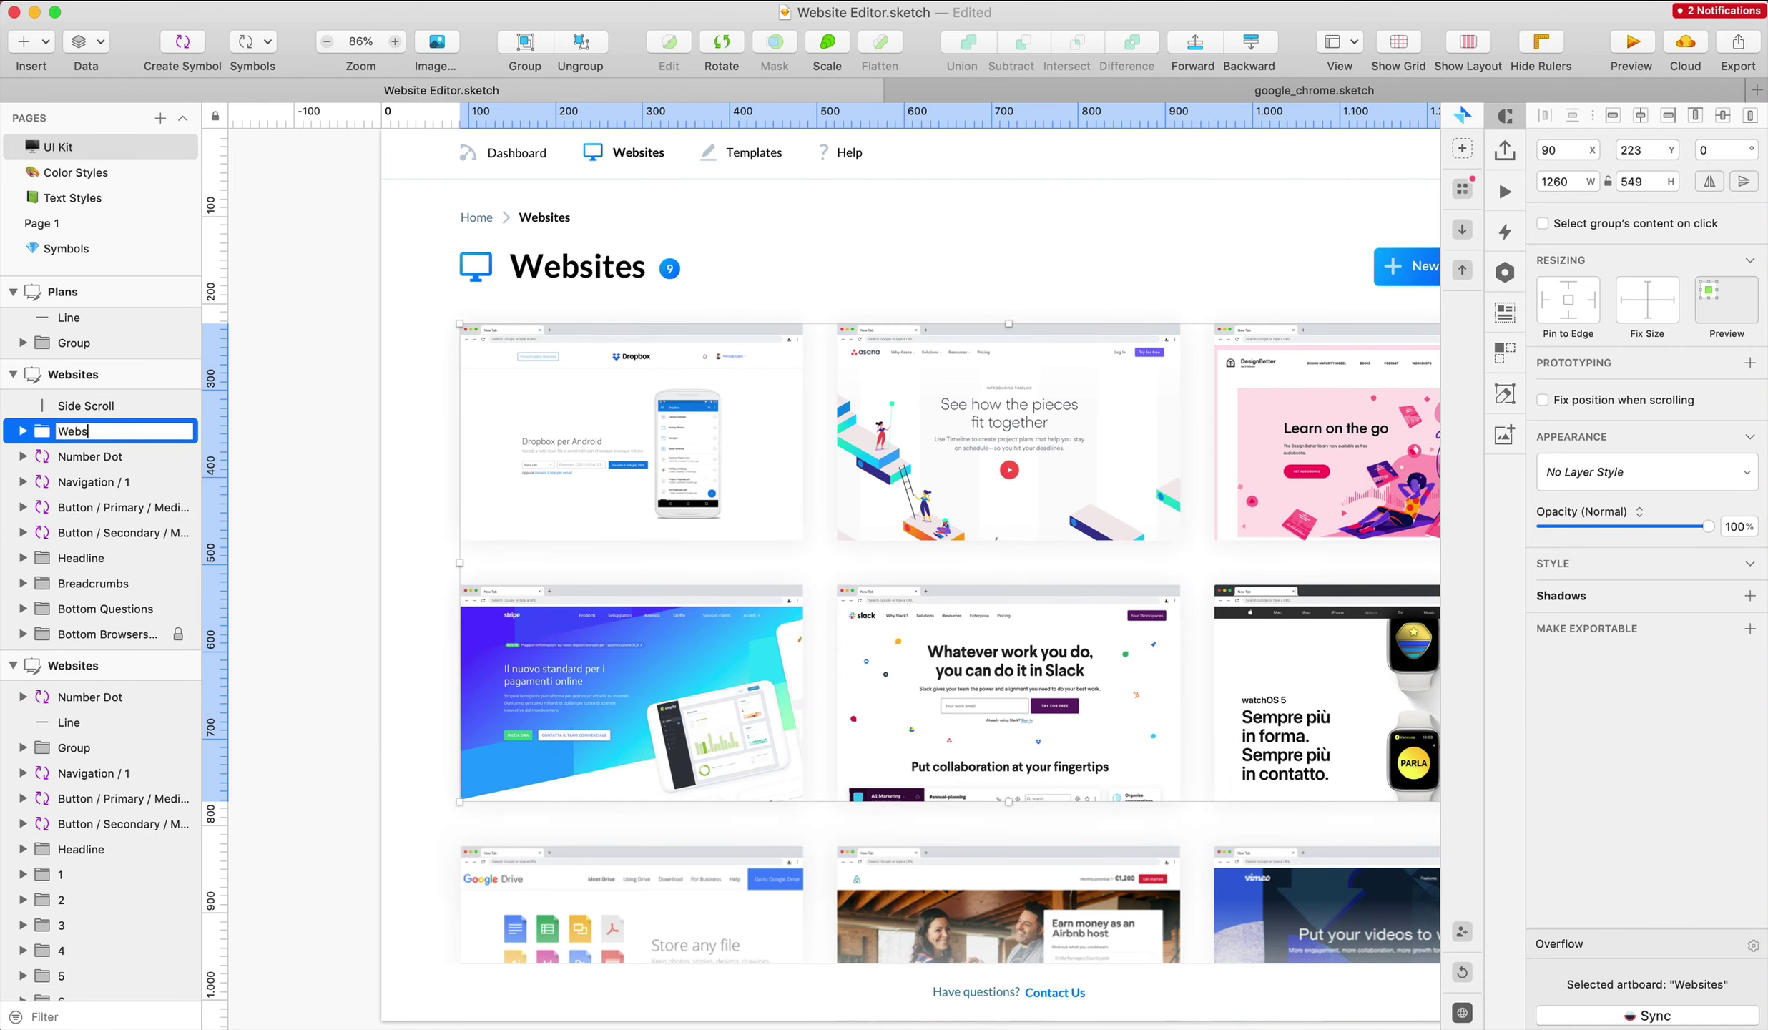
type("tes")
key("Return")
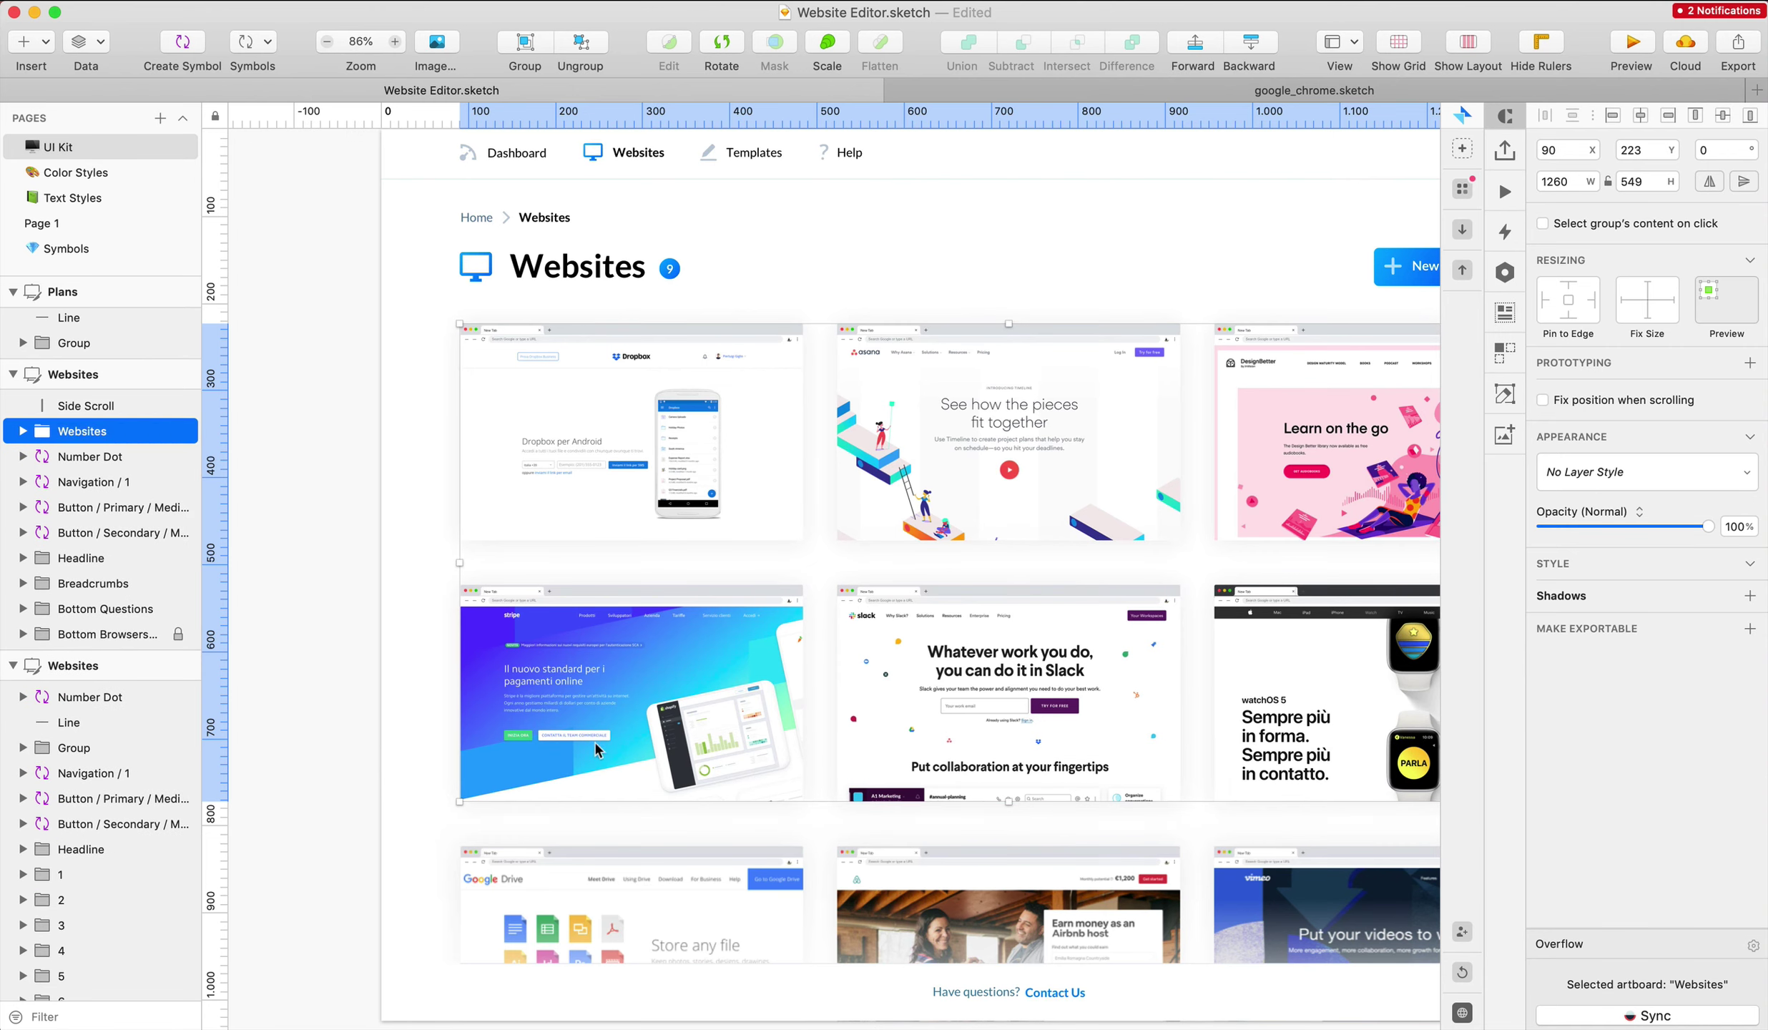
Rename the locked "Bottom Browsers (Hidden)" group as "Bottom Sites (Hidden)"
left_click(113, 633)
double_click(113, 633)
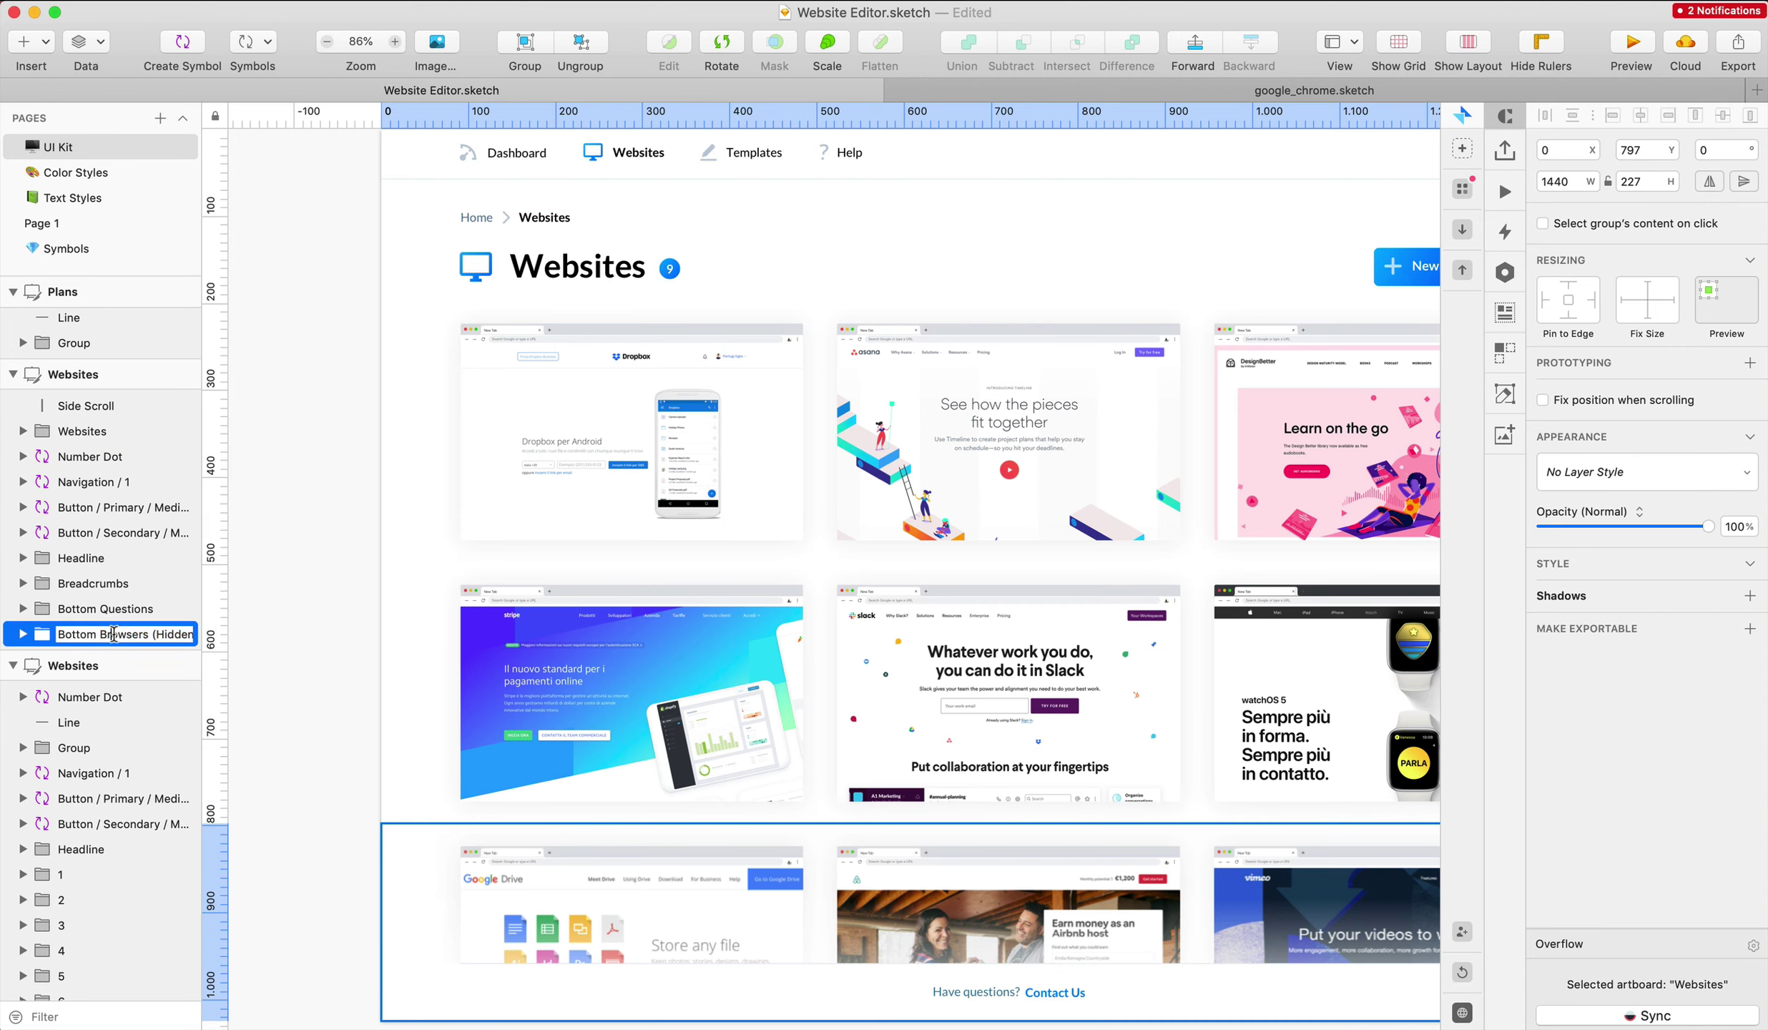
double_click(113, 634)
type("Sites")
key("Return")
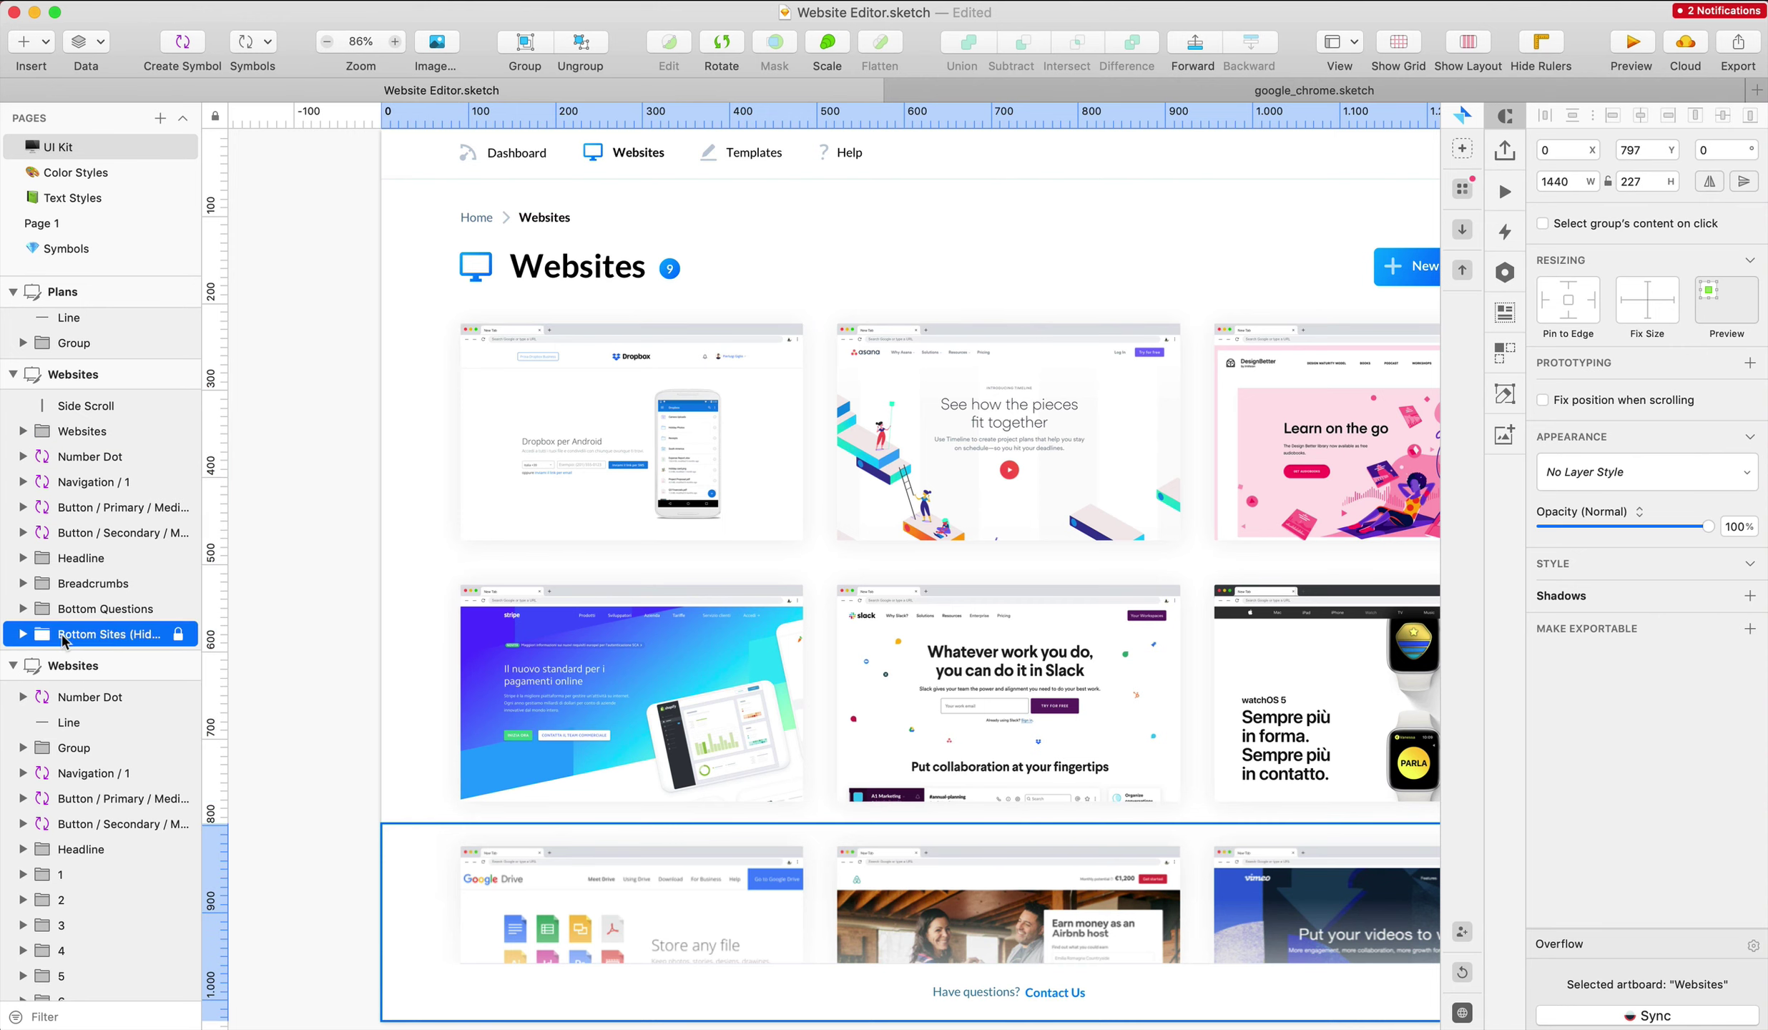
Move the Bottom Sites (Hidden) group into the Websites group, directly below mockup 6
left_click(23, 430)
left_click_drag(101, 786, 50, 593)
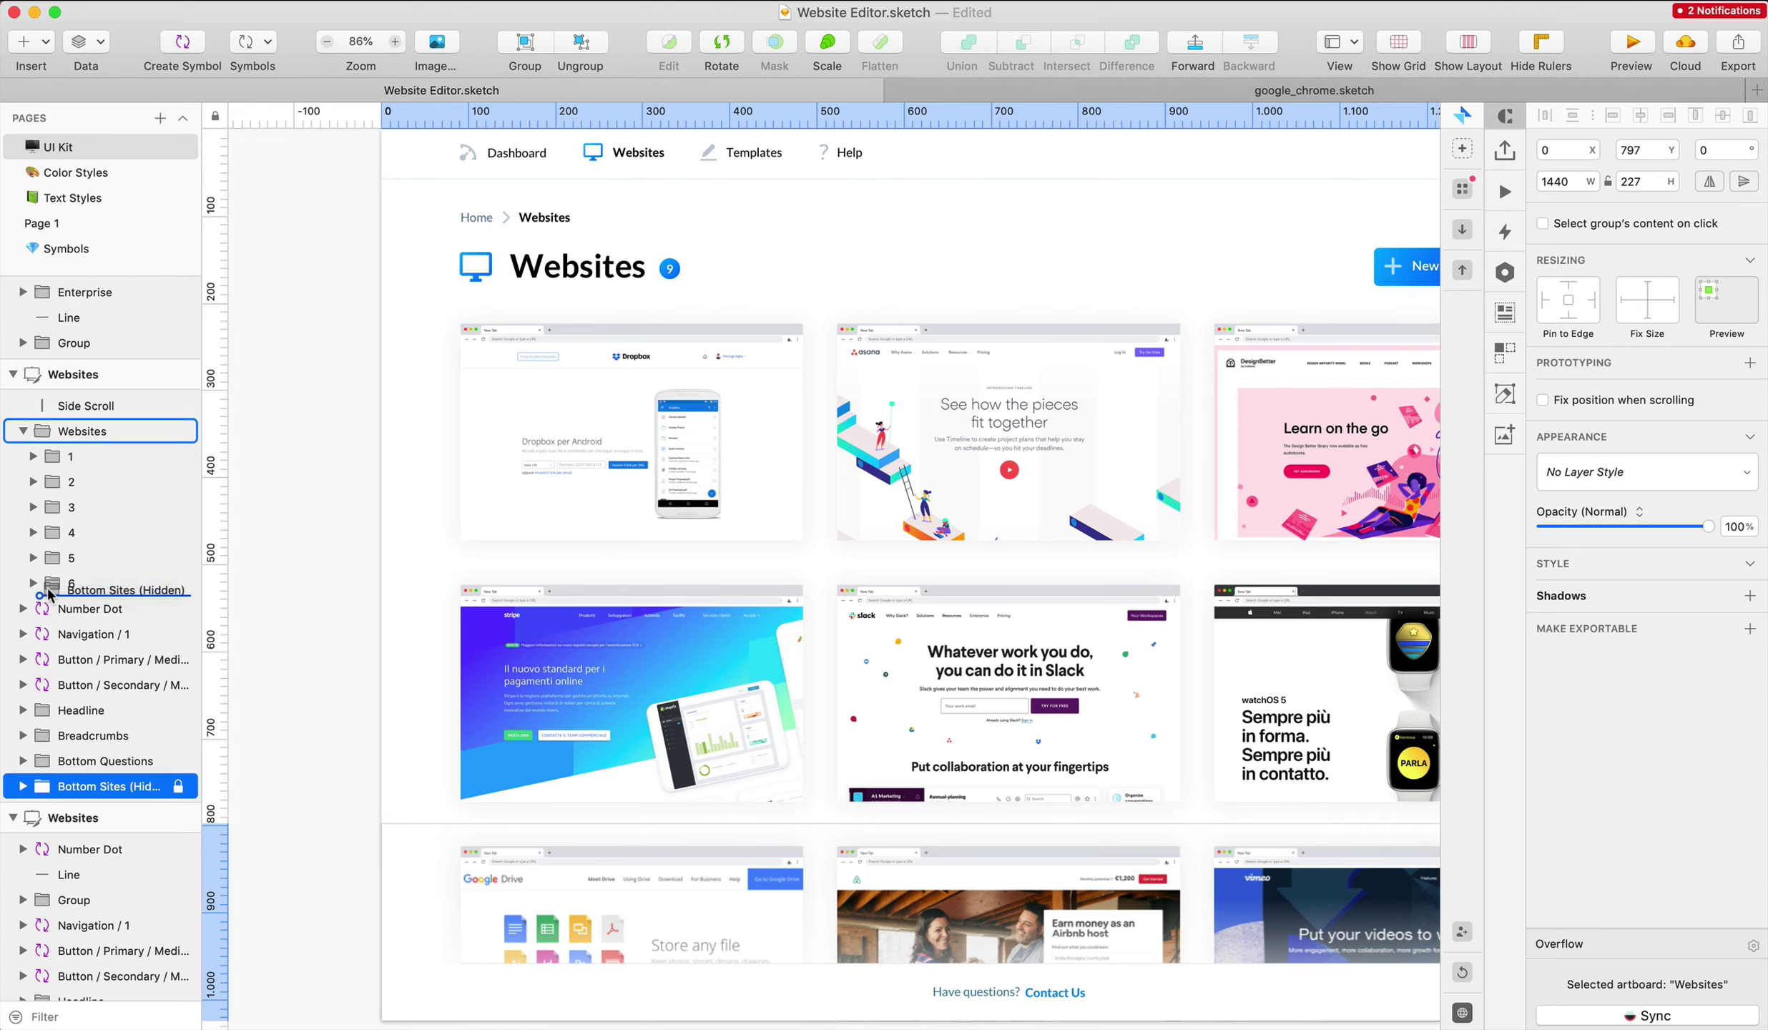
left_click(23, 430)
Send the Websites group backward in the layer order until it sits between Breadcrumbs and Bottom Questions
left_click(619, 274)
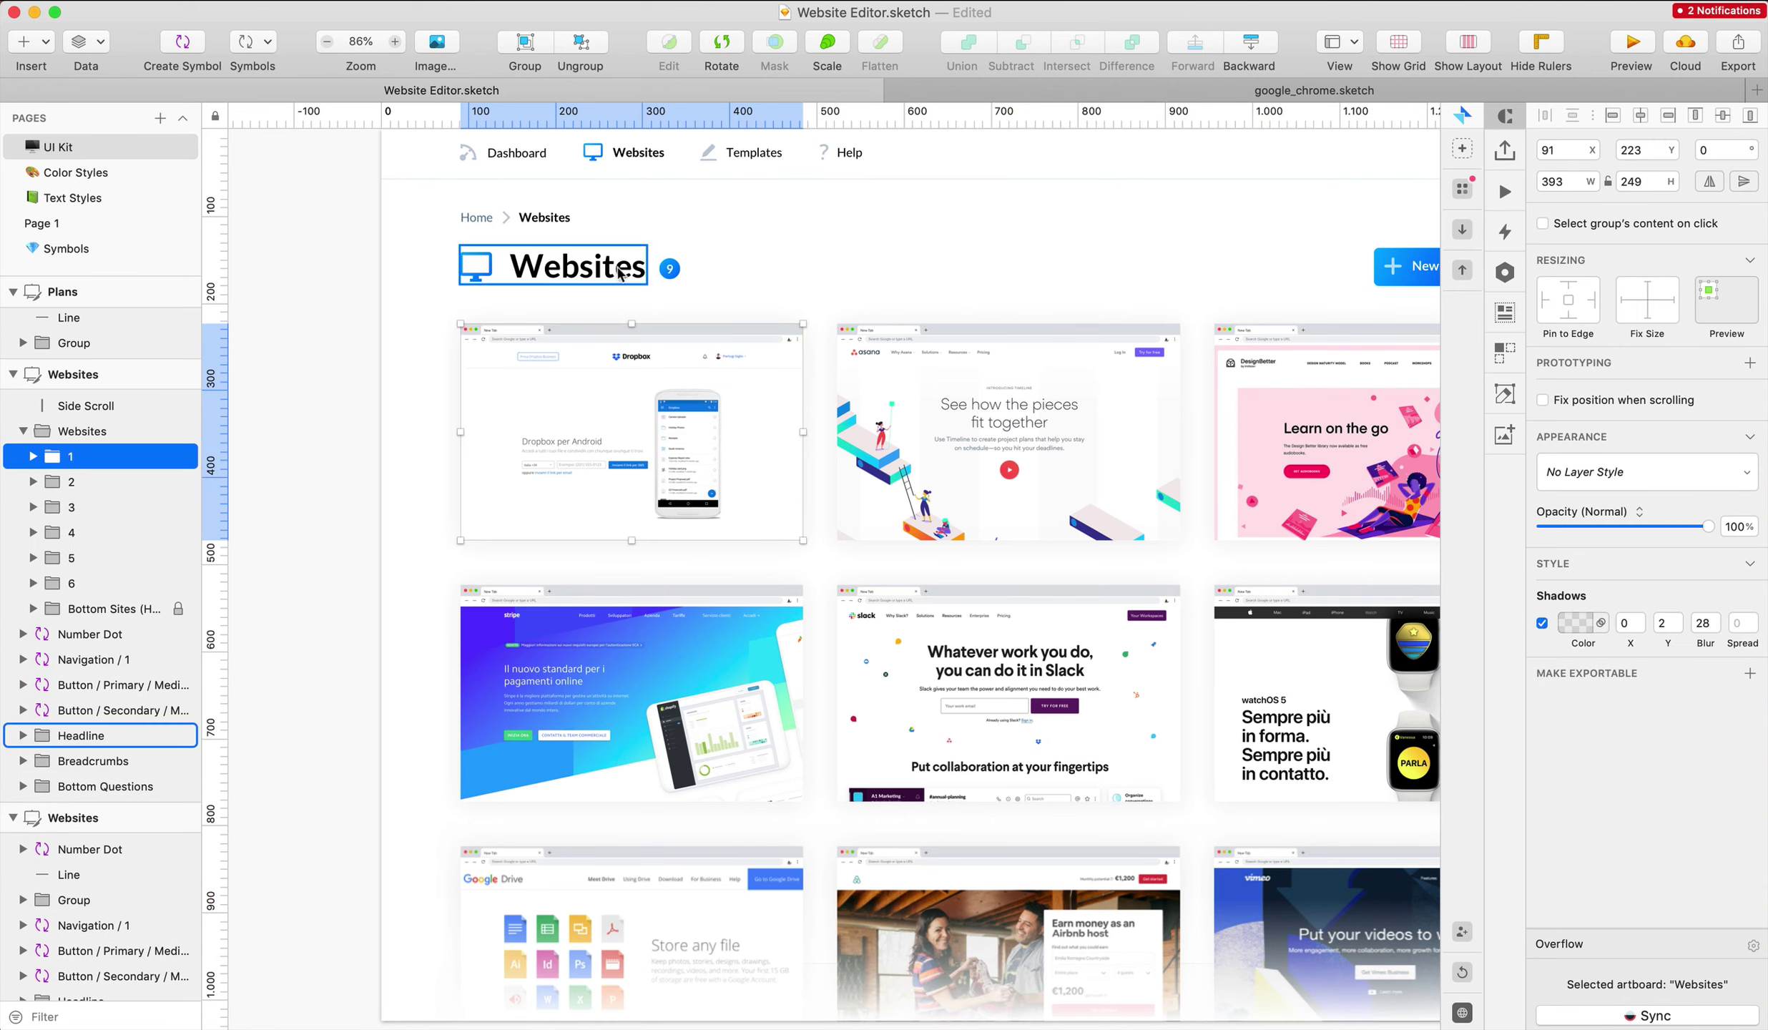
scroll(620, 274, "up", 2)
scroll(619, 274, "right", 3)
scroll(619, 273, "up", 1)
left_click(640, 469)
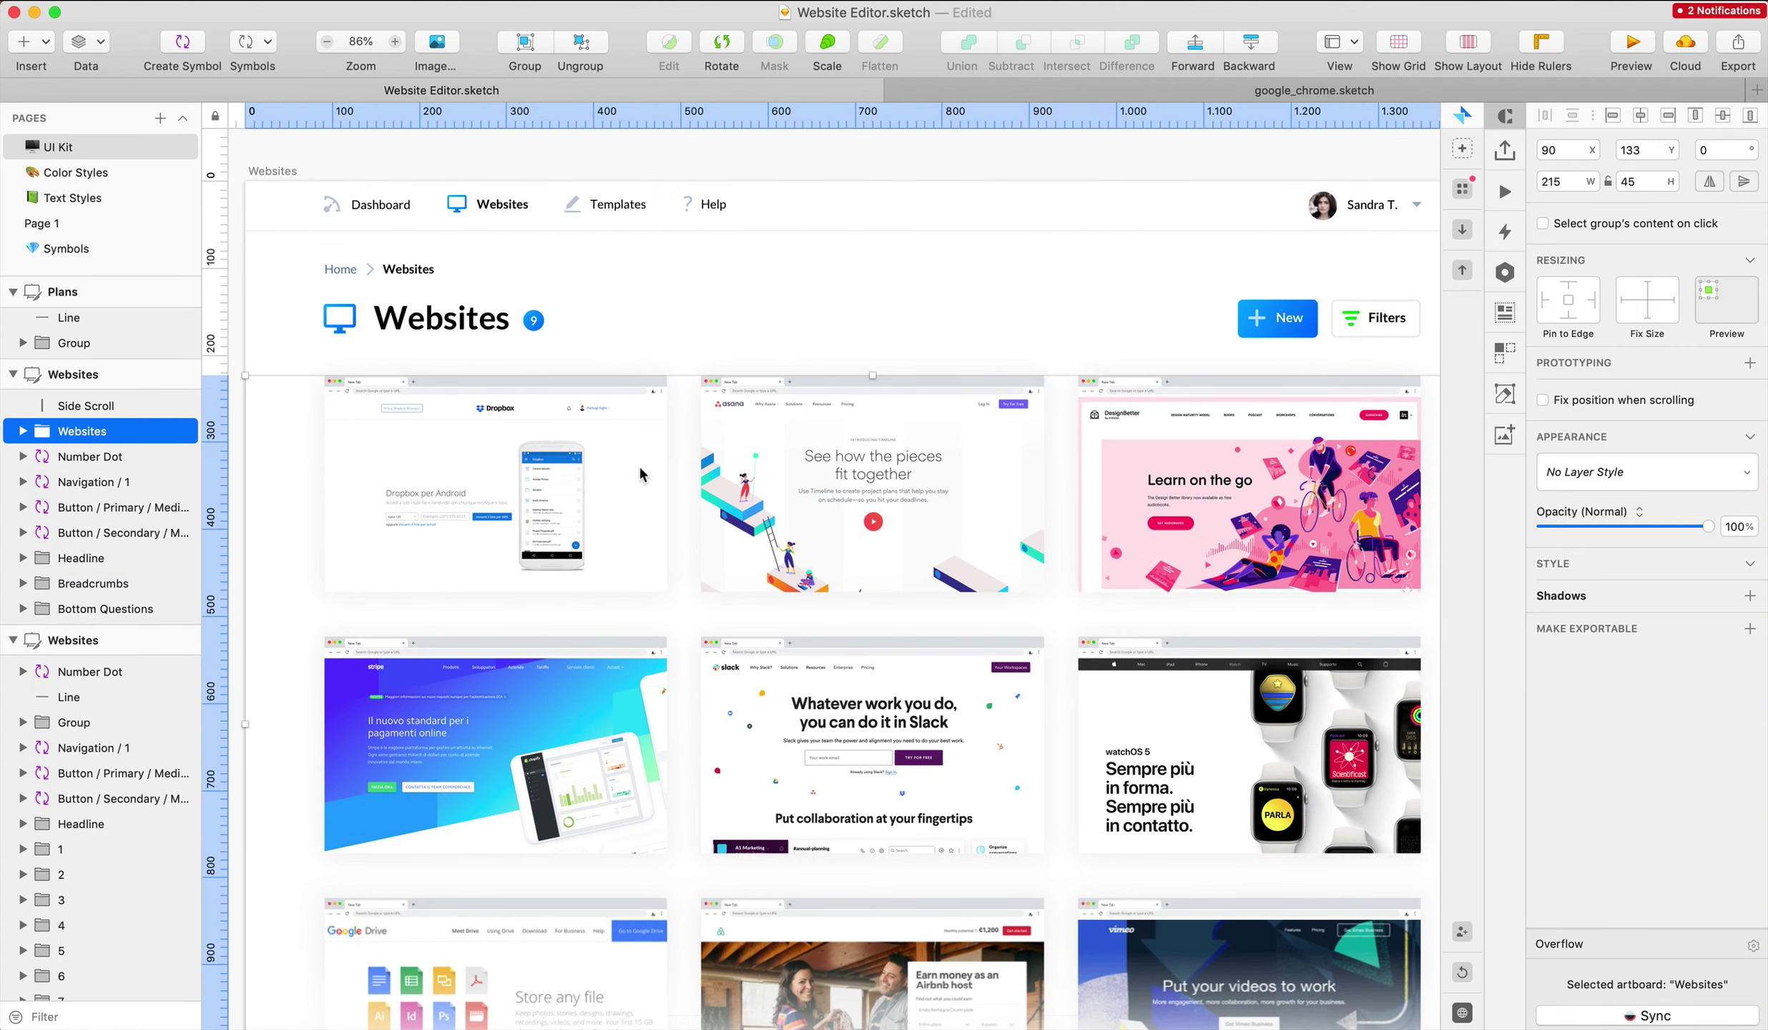
left_click(1251, 43)
left_click(1252, 43)
left_click(1251, 43)
left_click(1251, 43)
left_click(1252, 43)
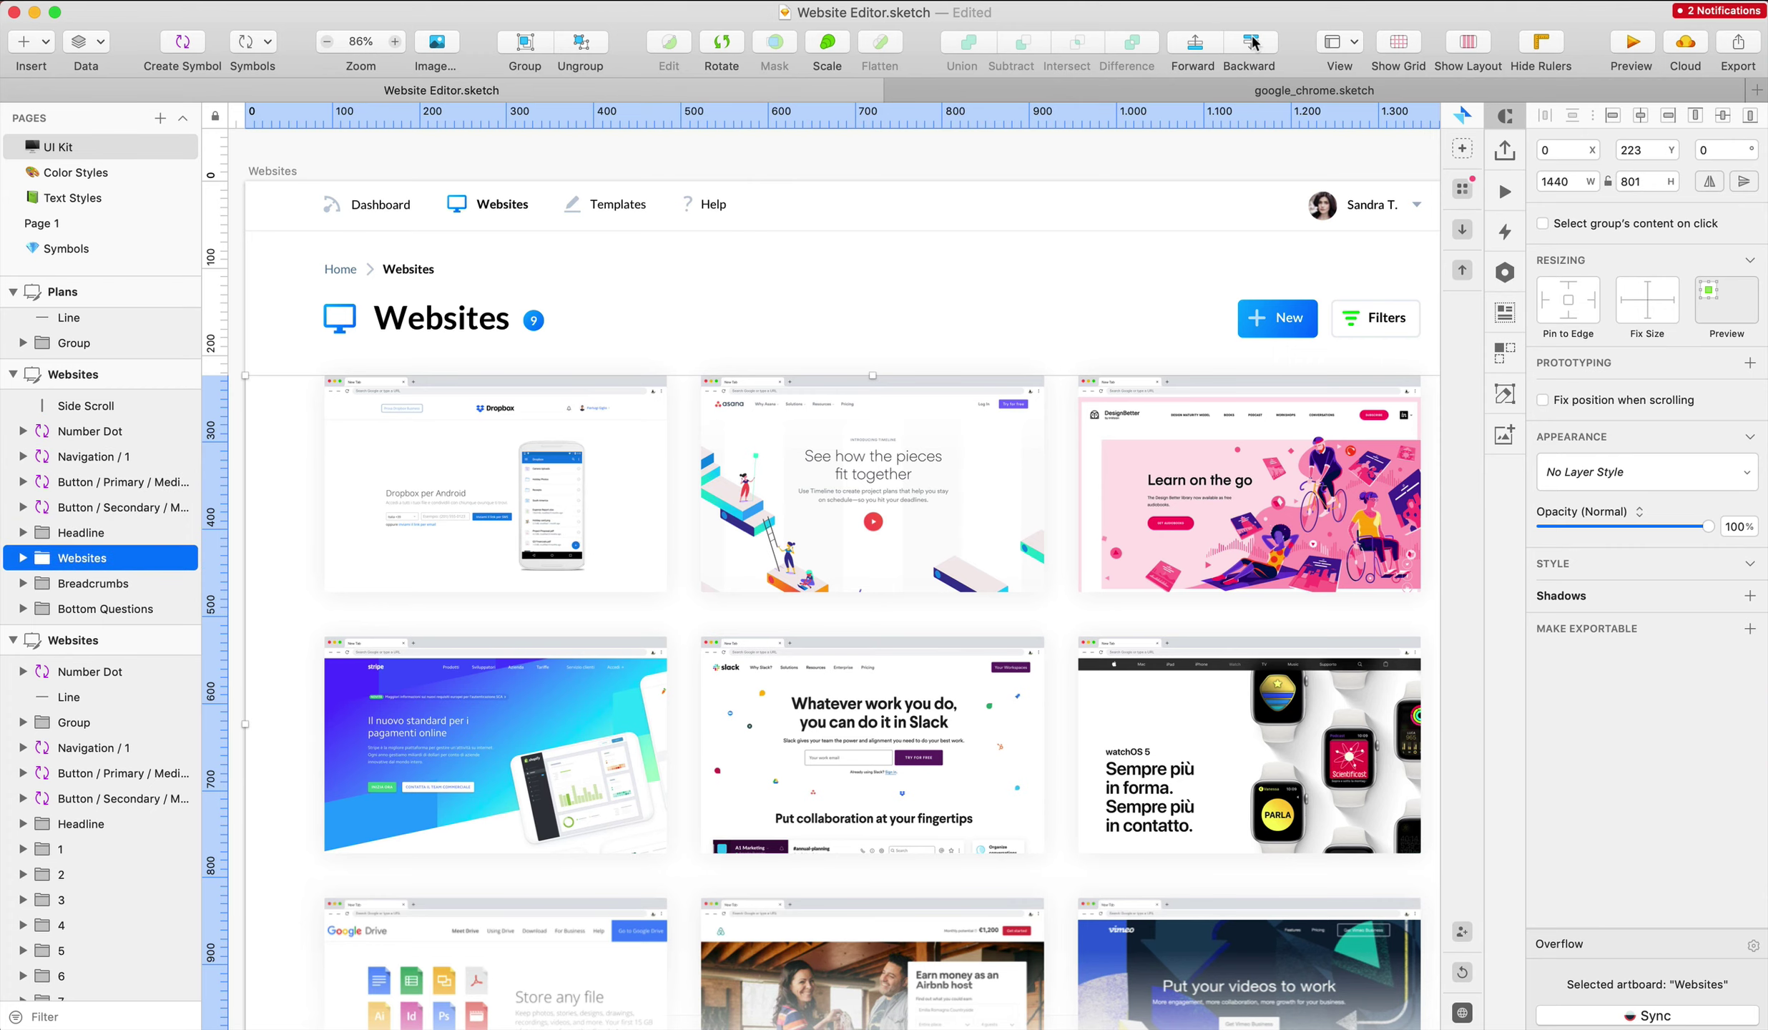
left_click(1252, 43)
Move the Side Scroll layer down the layer list to sit directly above the Websites group
key("super+minus")
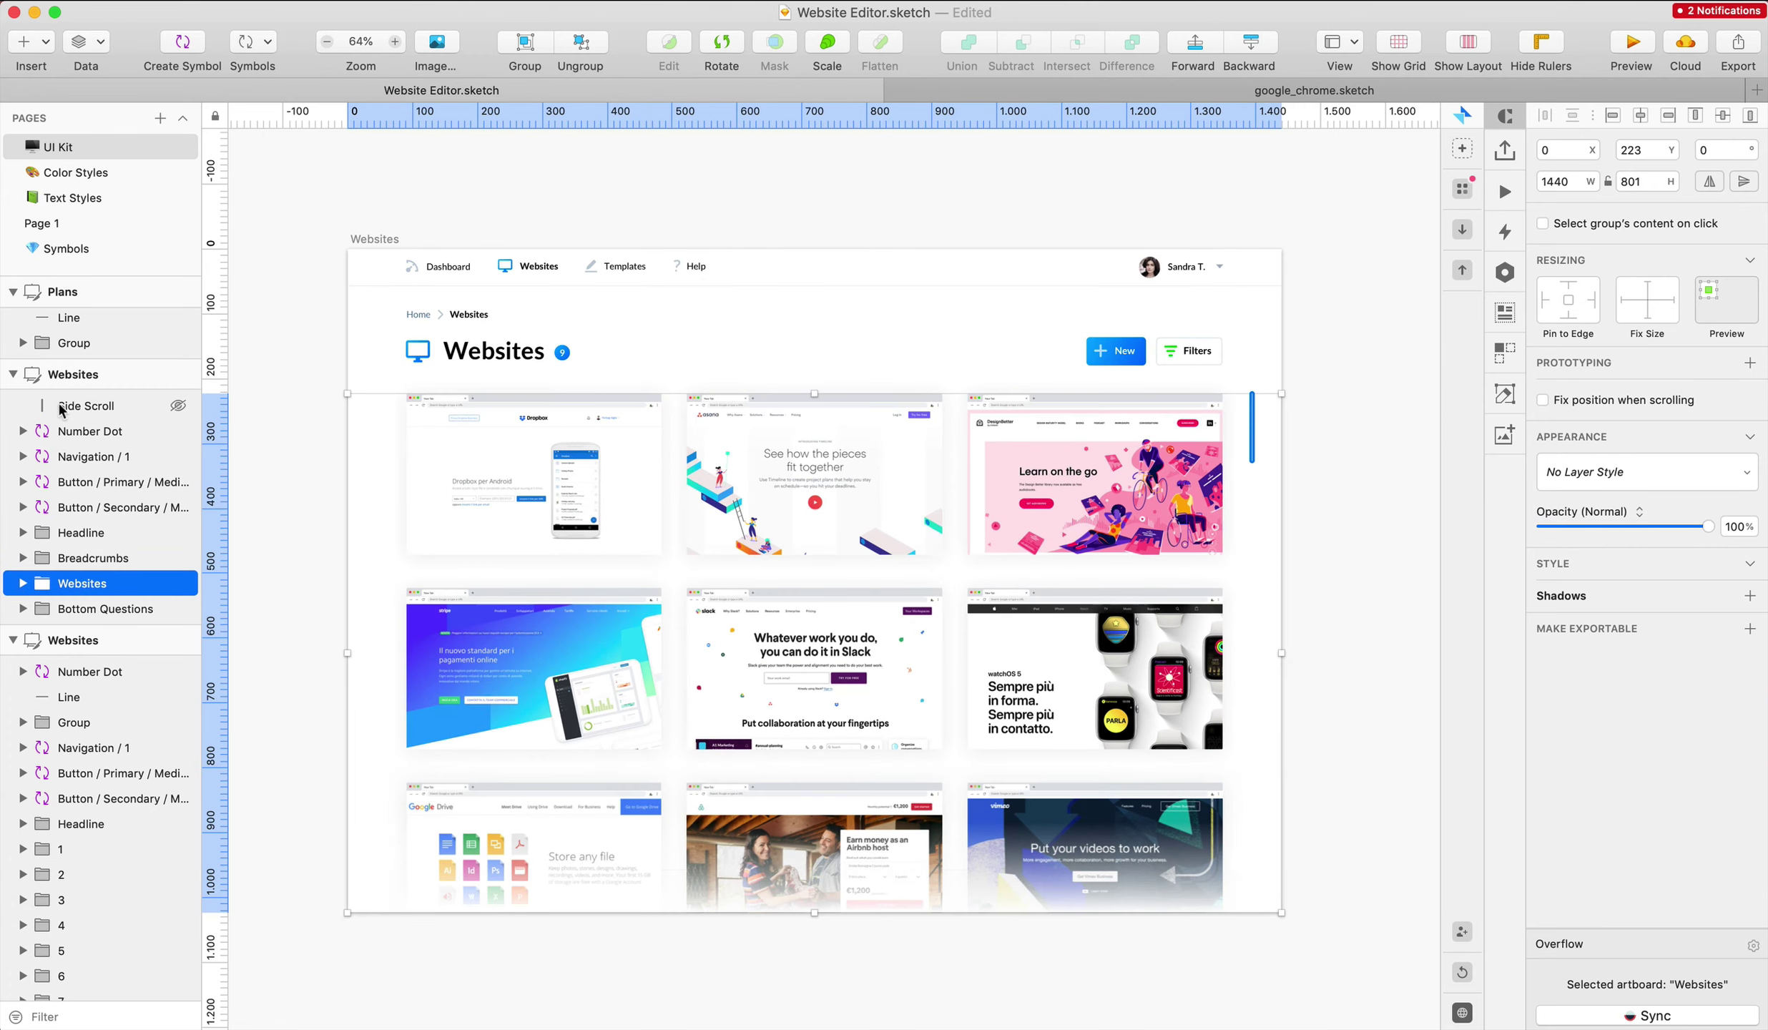
left_click_drag(85, 406, 112, 572)
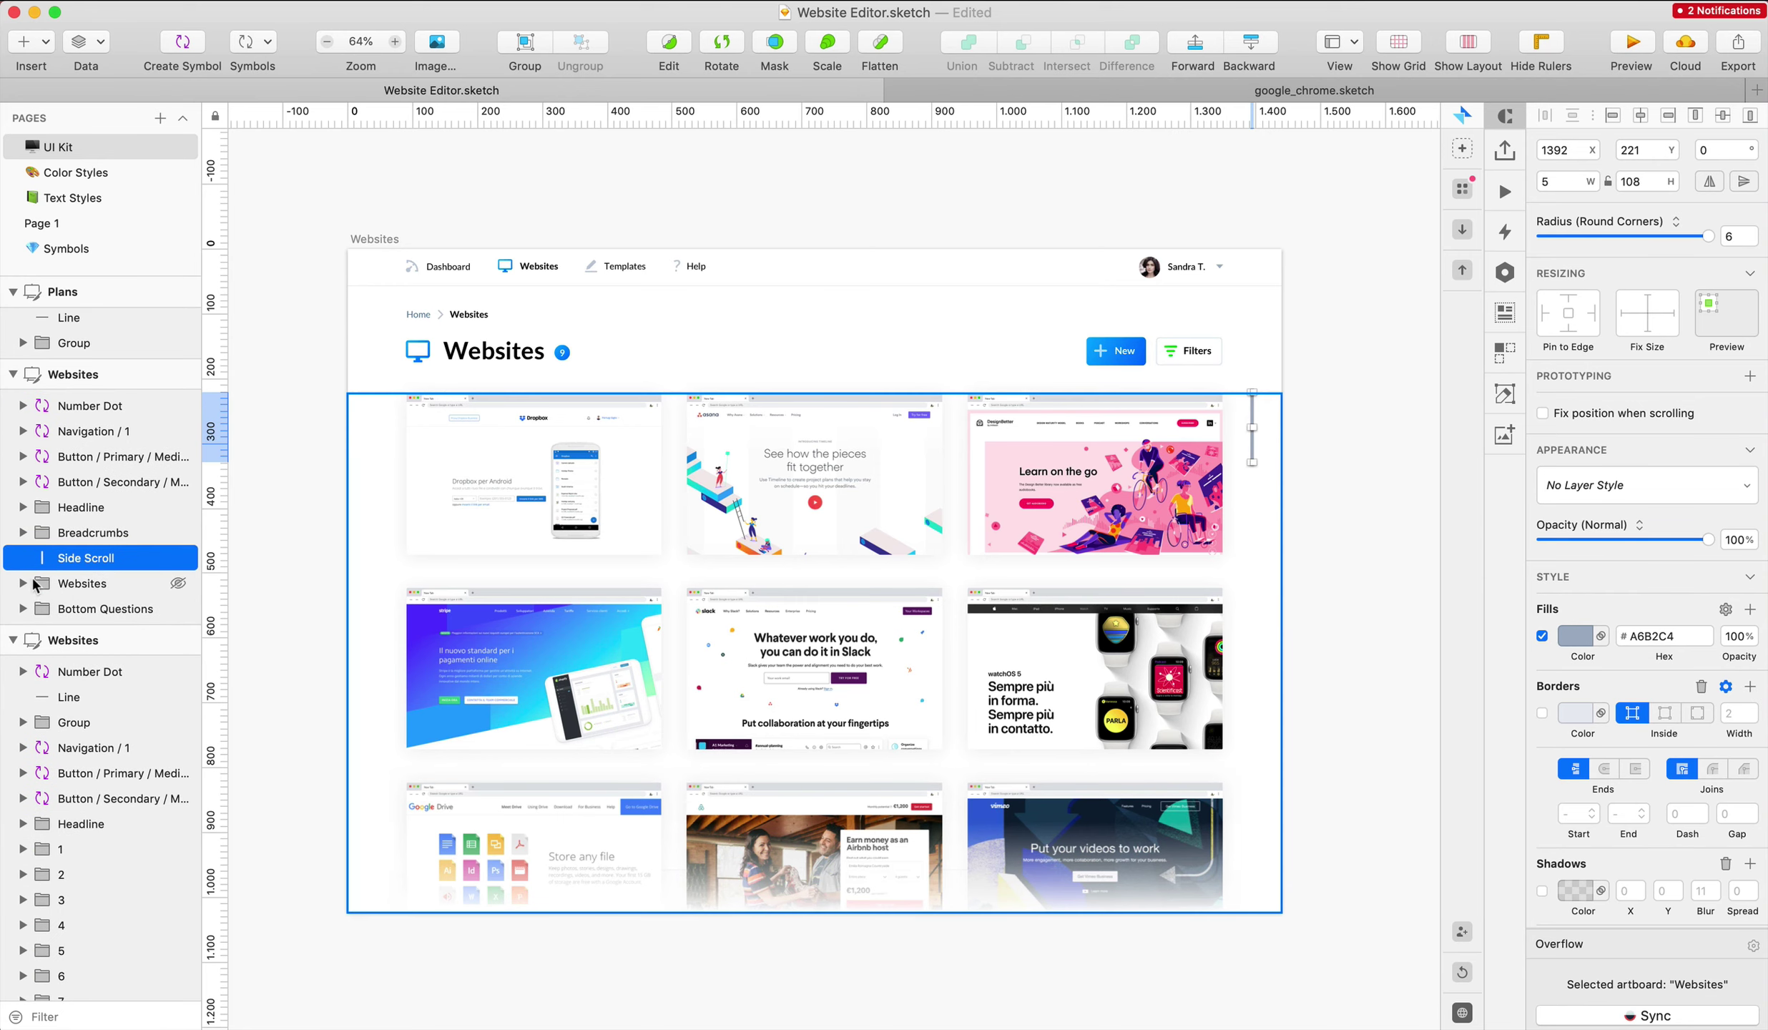
left_click(1340, 464)
Nudge the Side Scroll bar slightly to the right on the artboard
left_click(1251, 424)
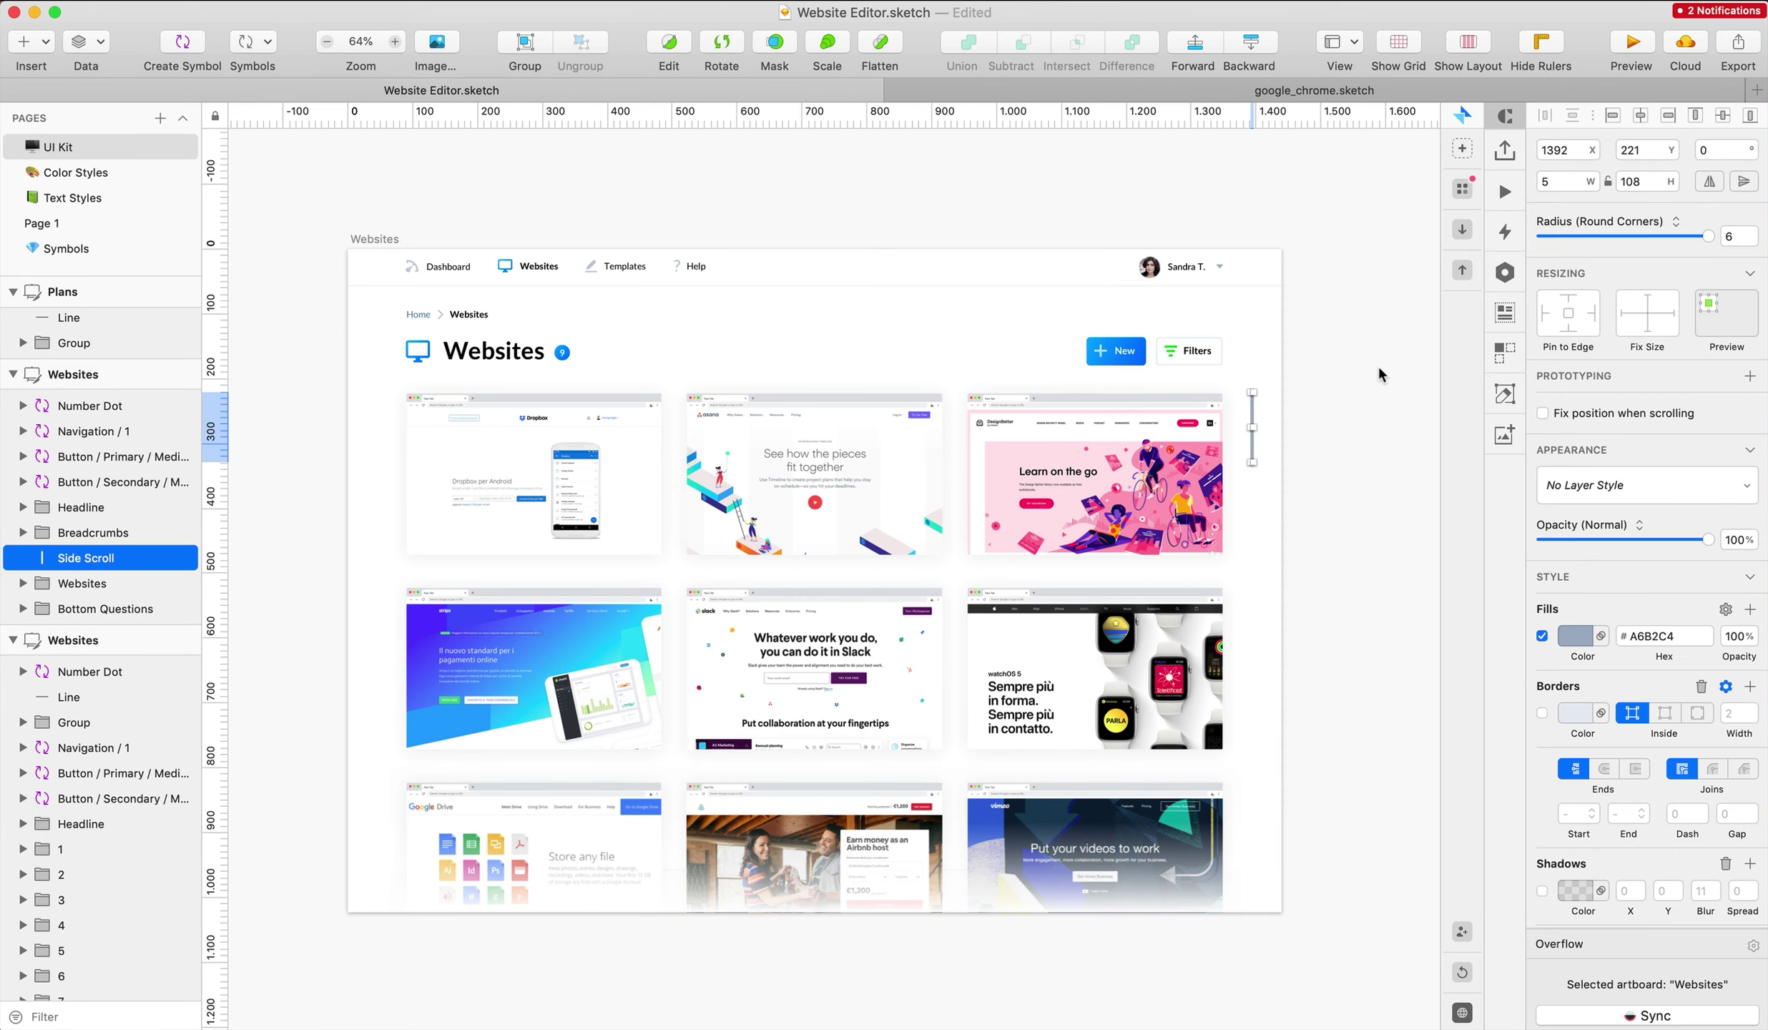
key("Right")
key("Left")
key("Right")
left_click(1379, 368)
scroll(1379, 367, "down", 2)
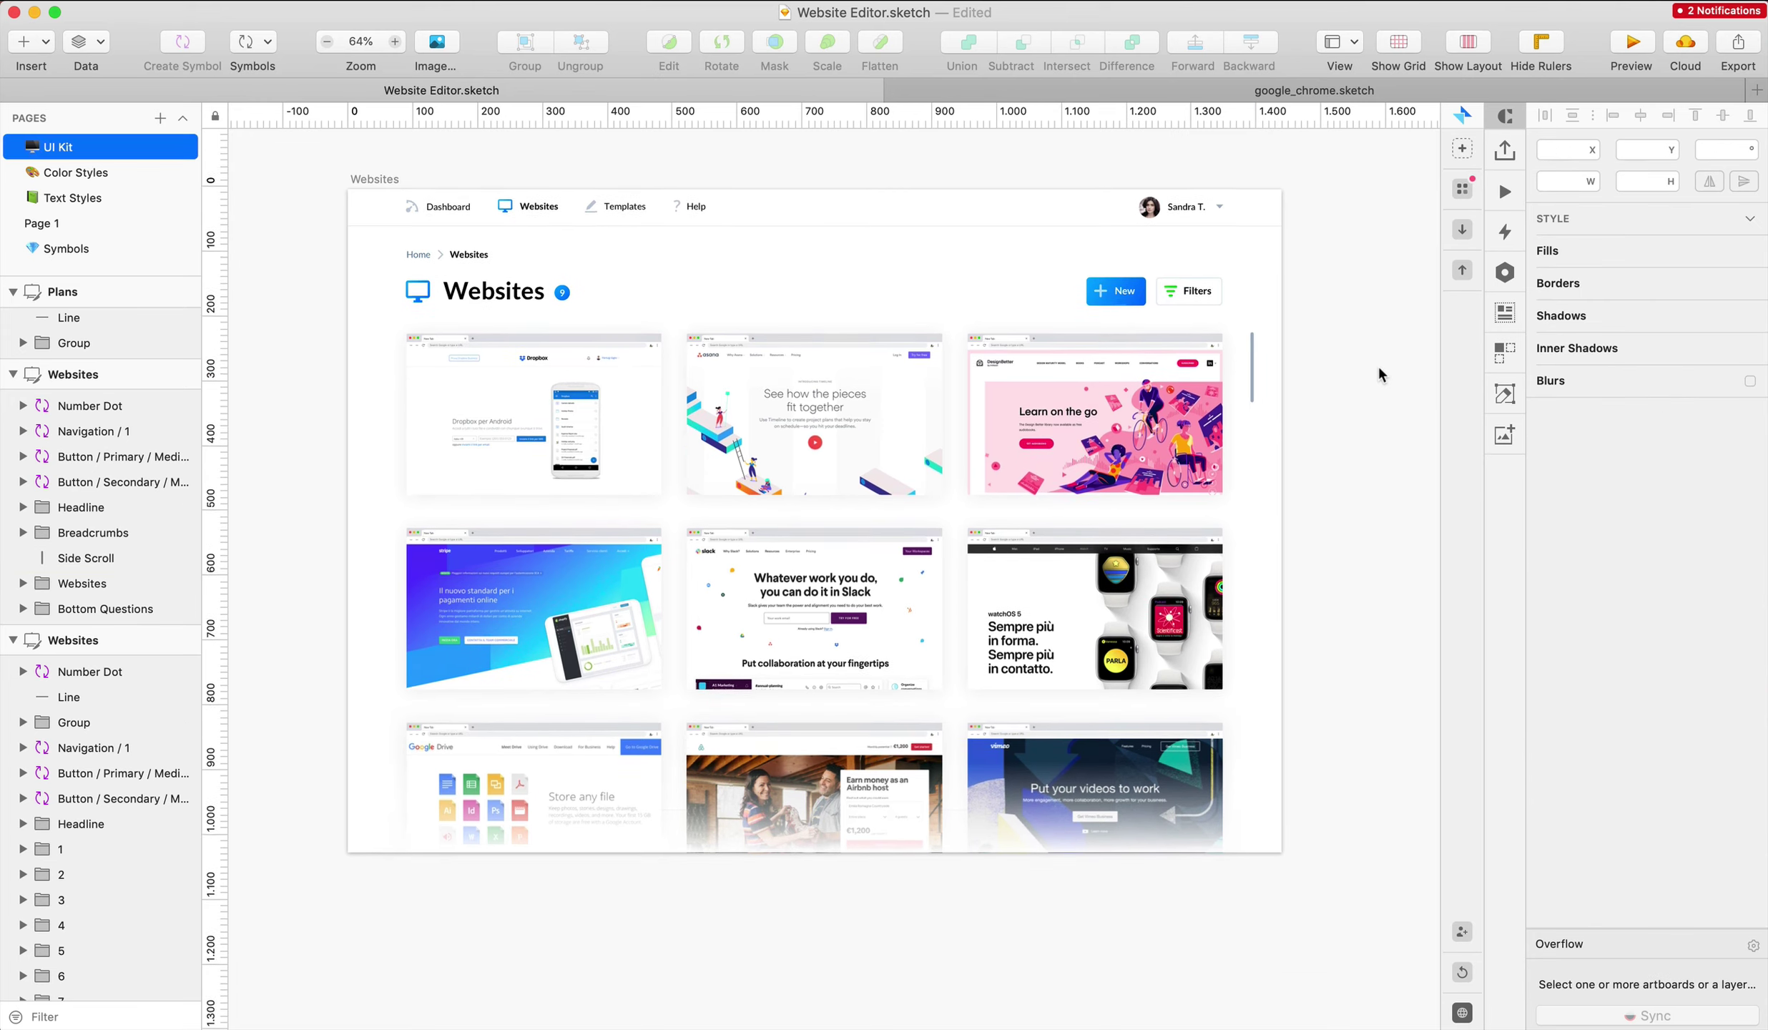
scroll(1379, 368, "up", 6)
scroll(1379, 368, "right", 8)
scroll(1379, 367, "down", 10)
scroll(1378, 367, "left", 10)
scroll(1379, 368, "up", 12)
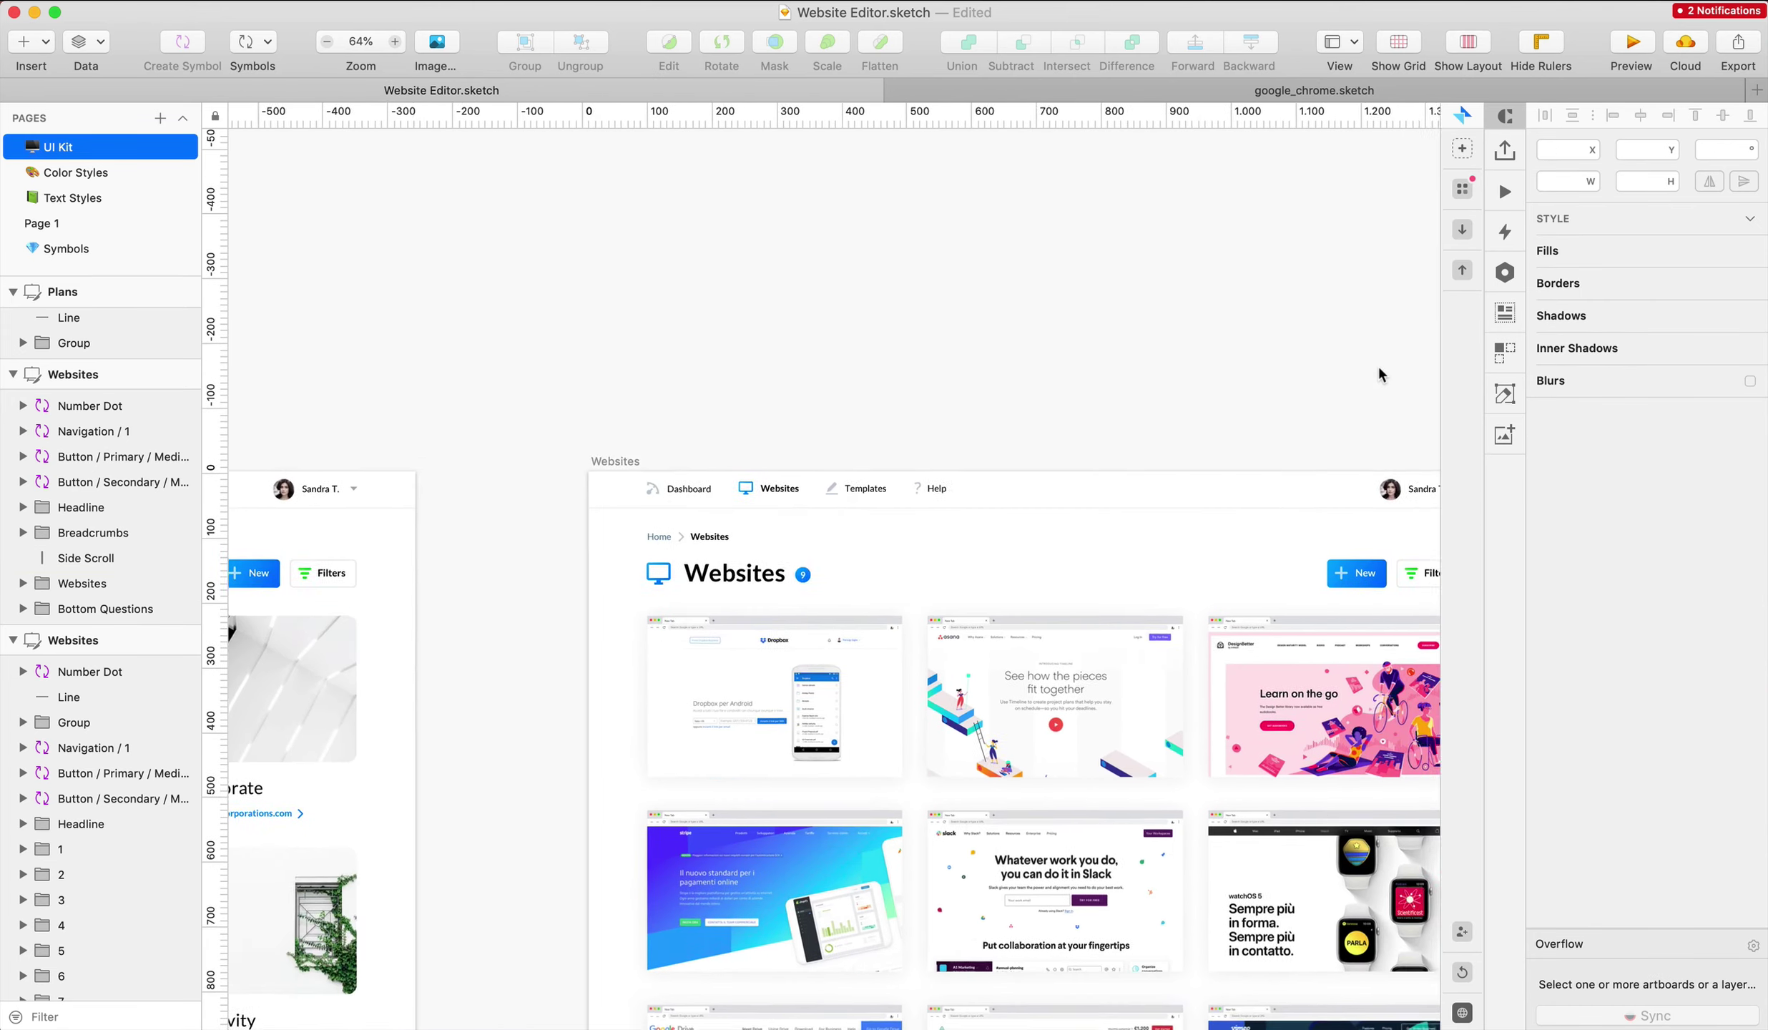
scroll(1376, 364, "right", 6)
scroll(1377, 365, "down", 2)
scroll(1377, 365, "down", 5)
scroll(1377, 365, "left", 7)
scroll(1376, 365, "up", 2)
scroll(1377, 365, "up", 5)
scroll(1376, 364, "right", 2)
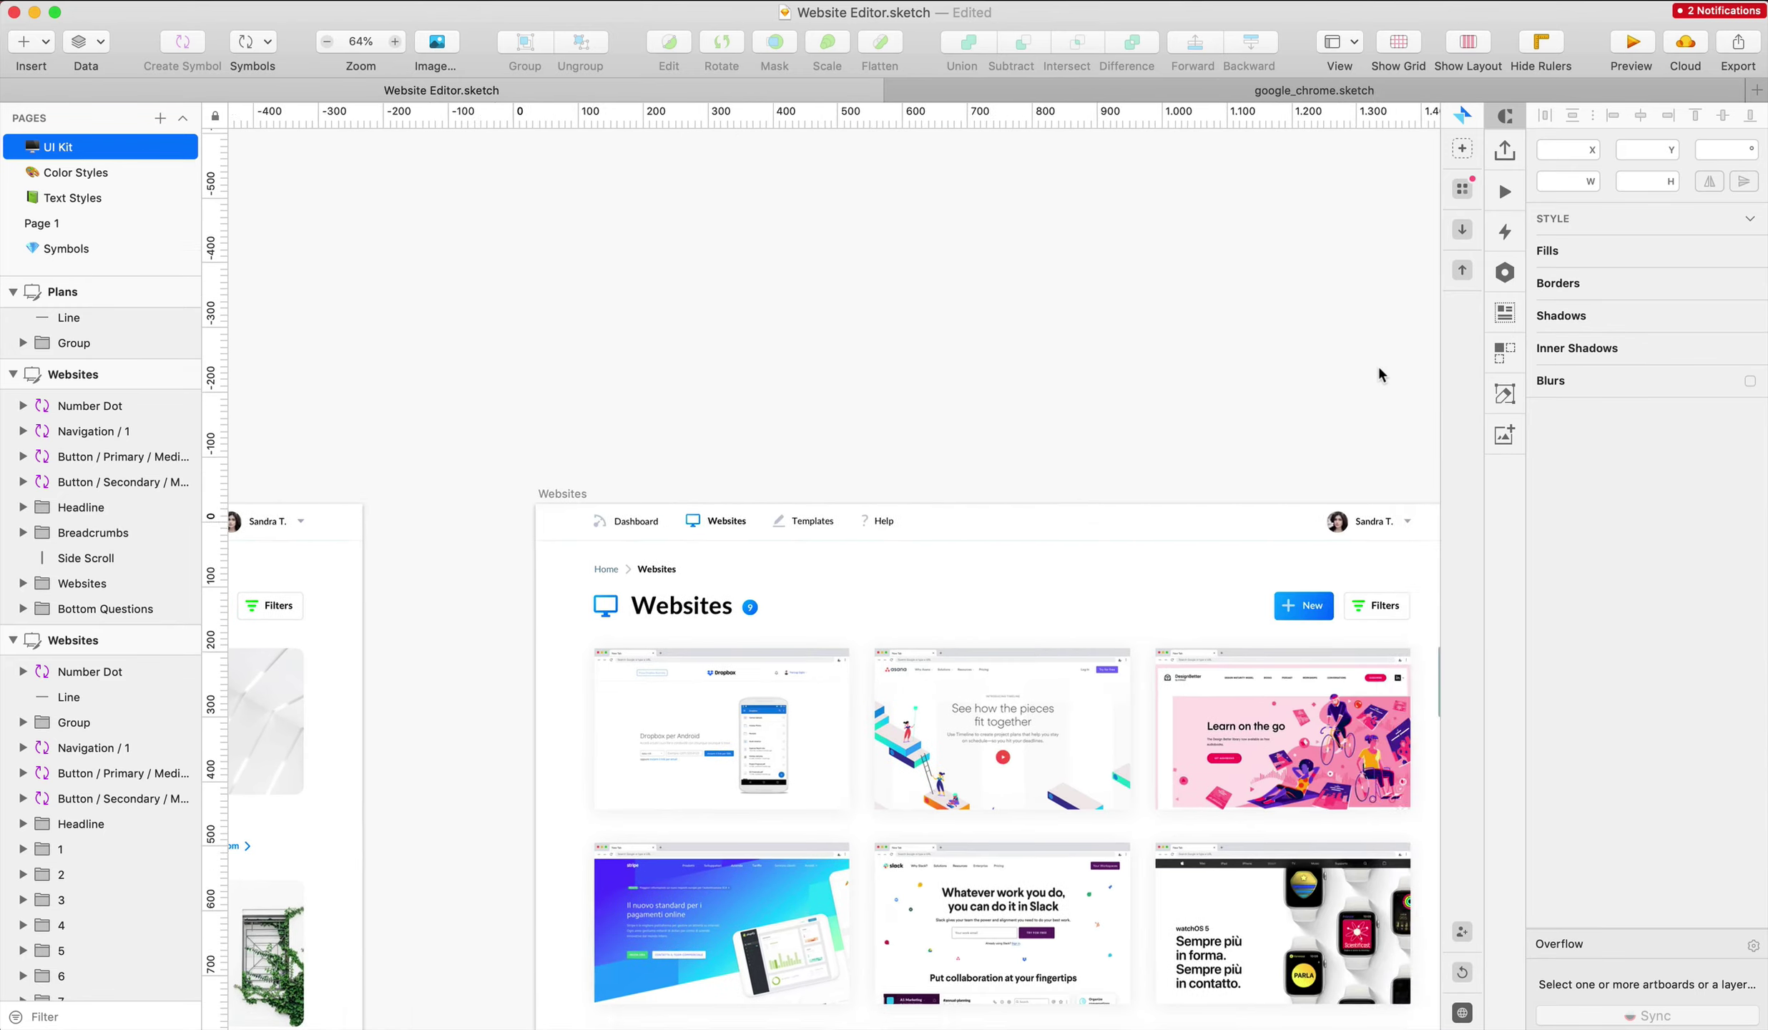
scroll(1379, 369, "right", 7)
scroll(1378, 368, "down", 2)
scroll(1379, 368, "down", 9)
scroll(1379, 368, "left", 6)
scroll(1379, 368, "up", 8)
scroll(1379, 368, "right", 7)
scroll(1379, 368, "up", 3)
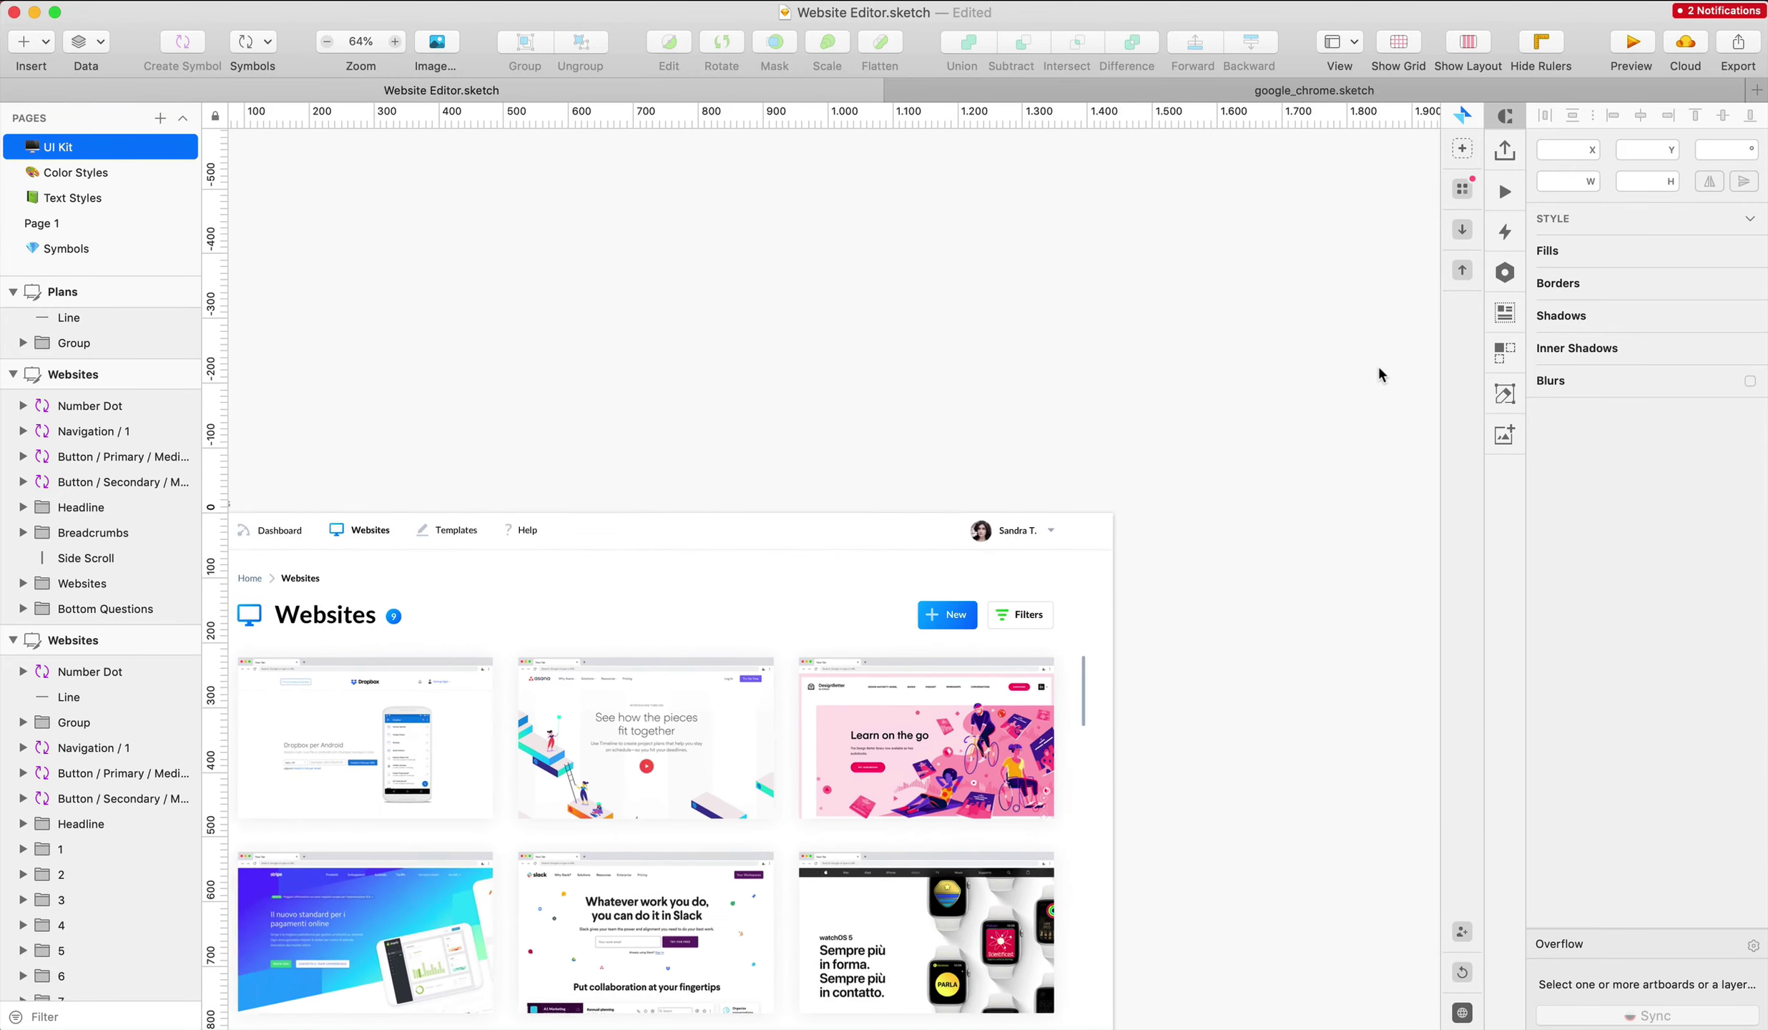
scroll(1378, 369, "down", 5)
scroll(1378, 368, "left", 3)
scroll(1378, 368, "down", 3)
scroll(1378, 368, "left", 3)
scroll(1378, 368, "up", 4)
scroll(1378, 368, "right", 6)
scroll(1378, 368, "up", 4)
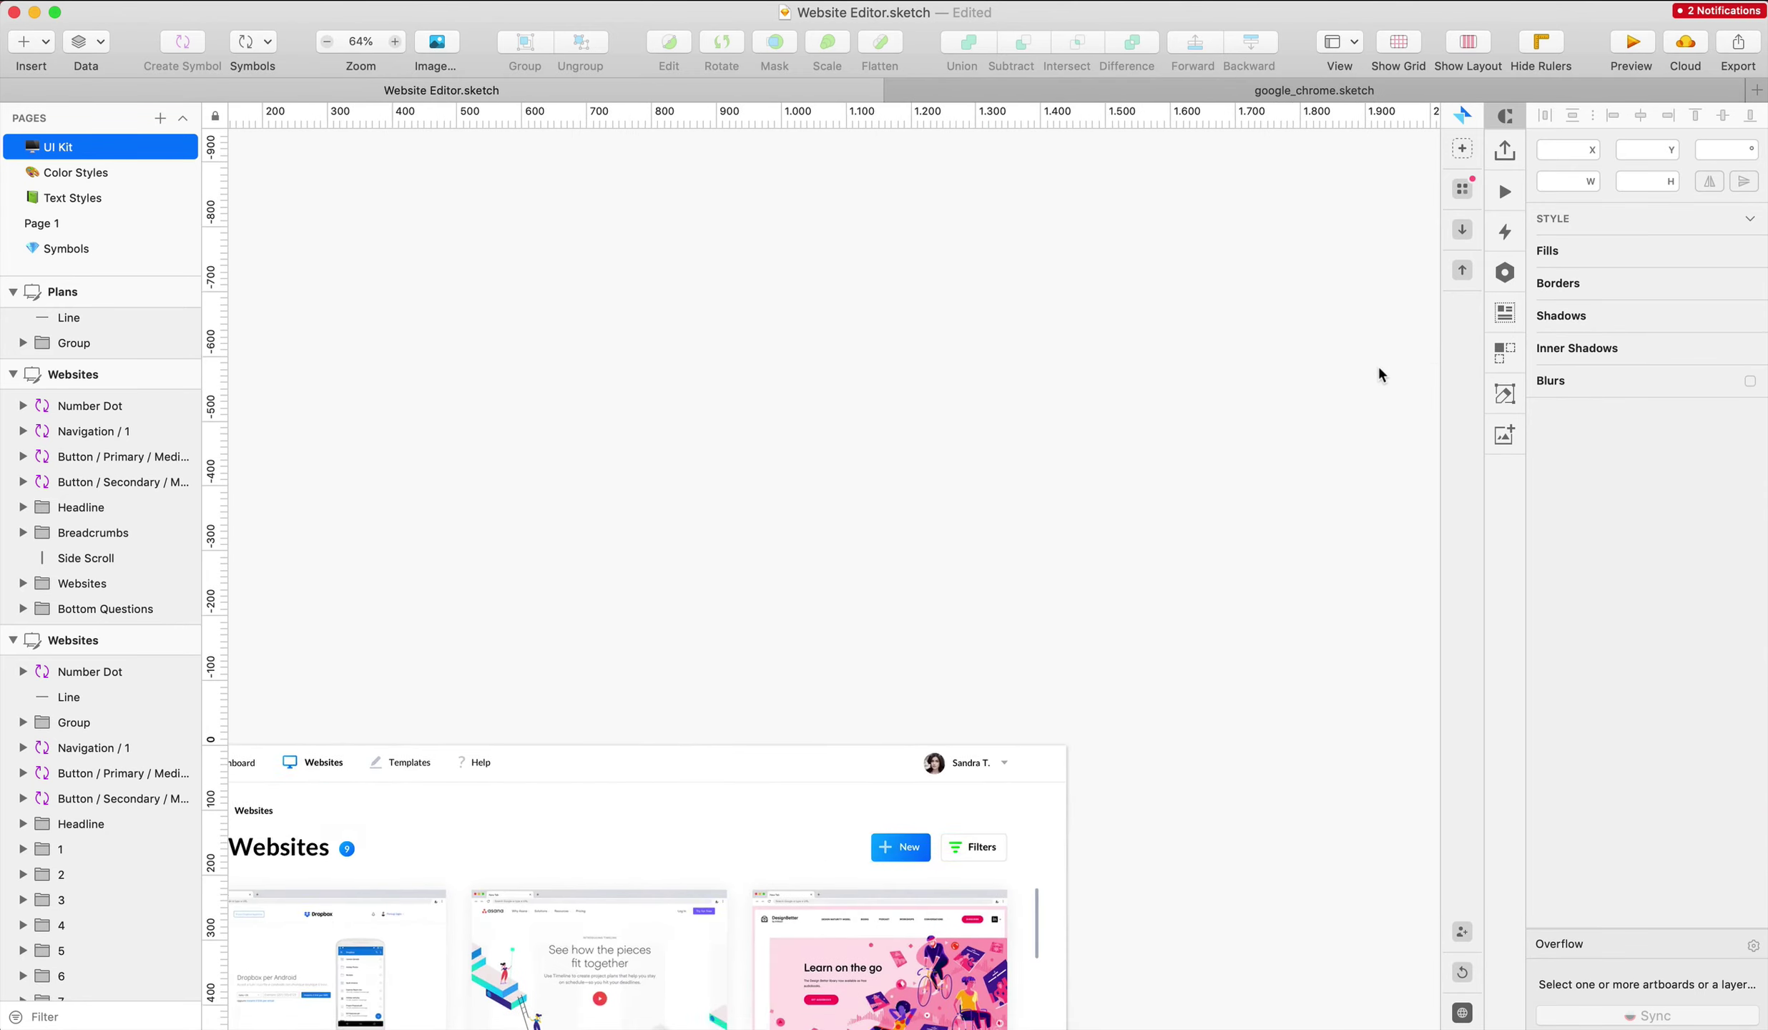
scroll(1378, 368, "down", 8)
scroll(1378, 368, "left", 7)
scroll(1378, 369, "up", 8)
scroll(1378, 368, "right", 6)
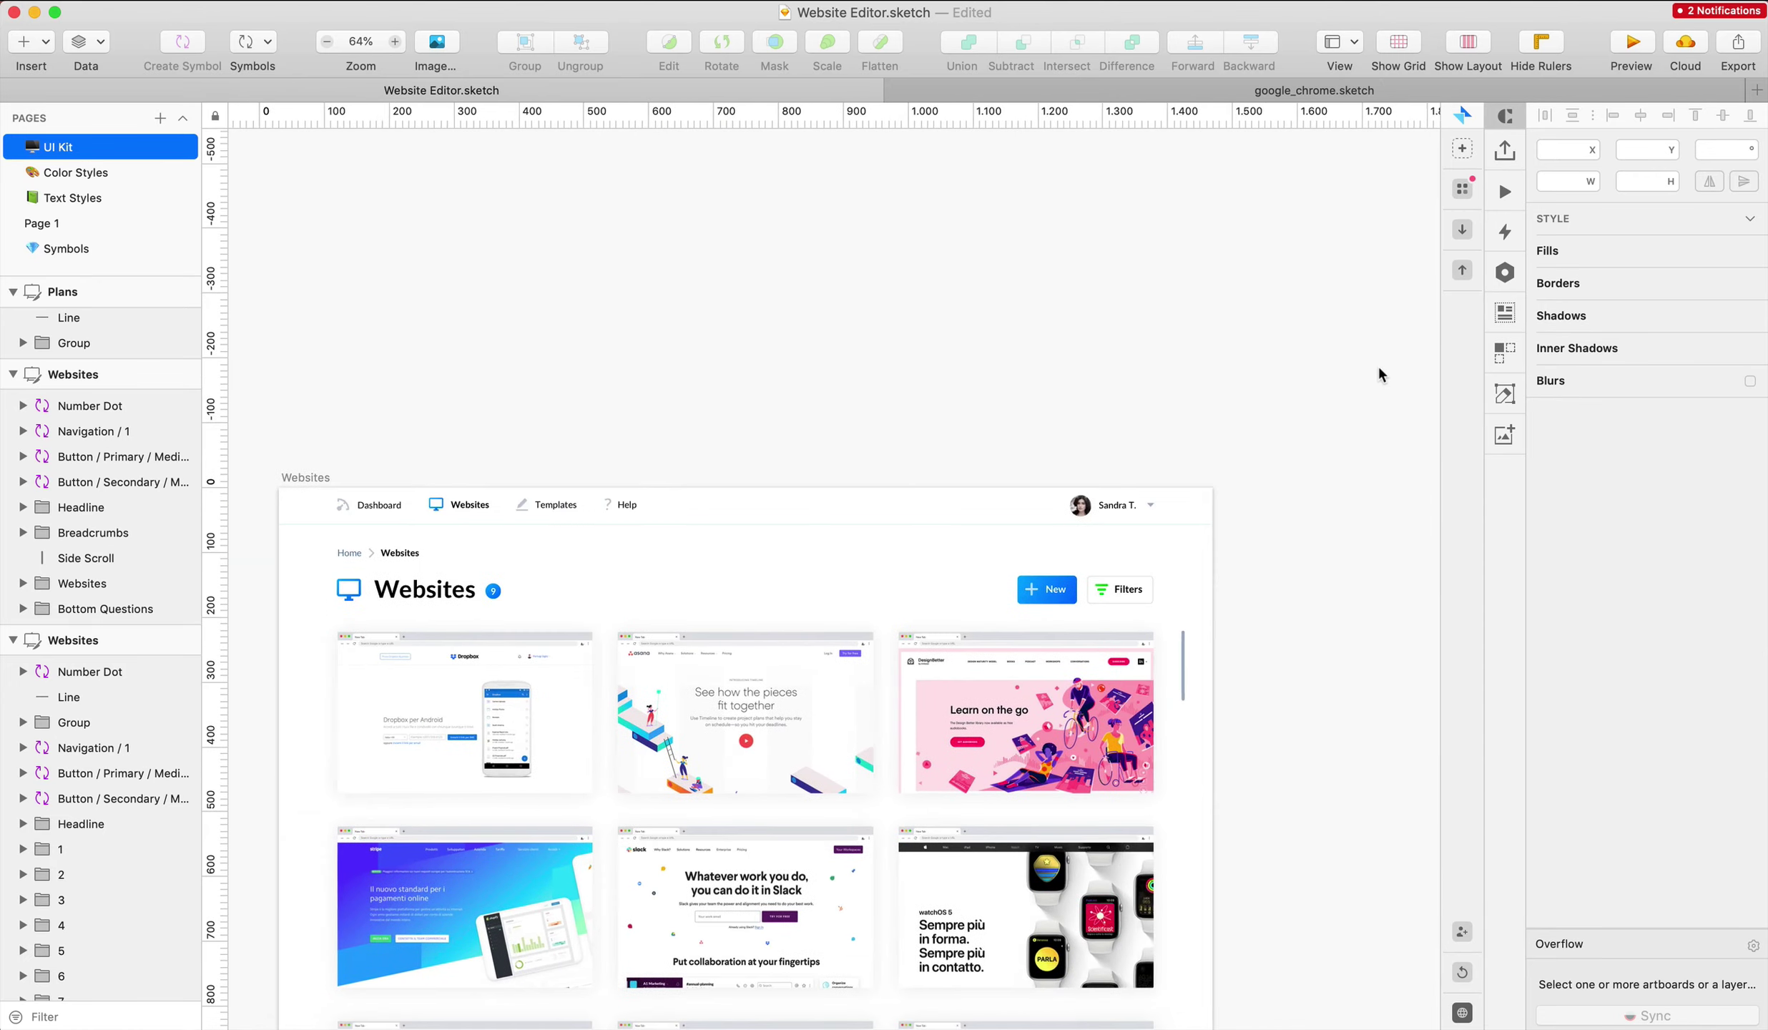
scroll(1378, 368, "down", 8)
scroll(1378, 368, "right", 5)
scroll(1378, 369, "left", 10)
scroll(1378, 368, "down", 5)
scroll(1378, 369, "up", 4)
scroll(1378, 368, "left", 3)
scroll(1378, 368, "right", 8)
scroll(1378, 368, "up", 10)
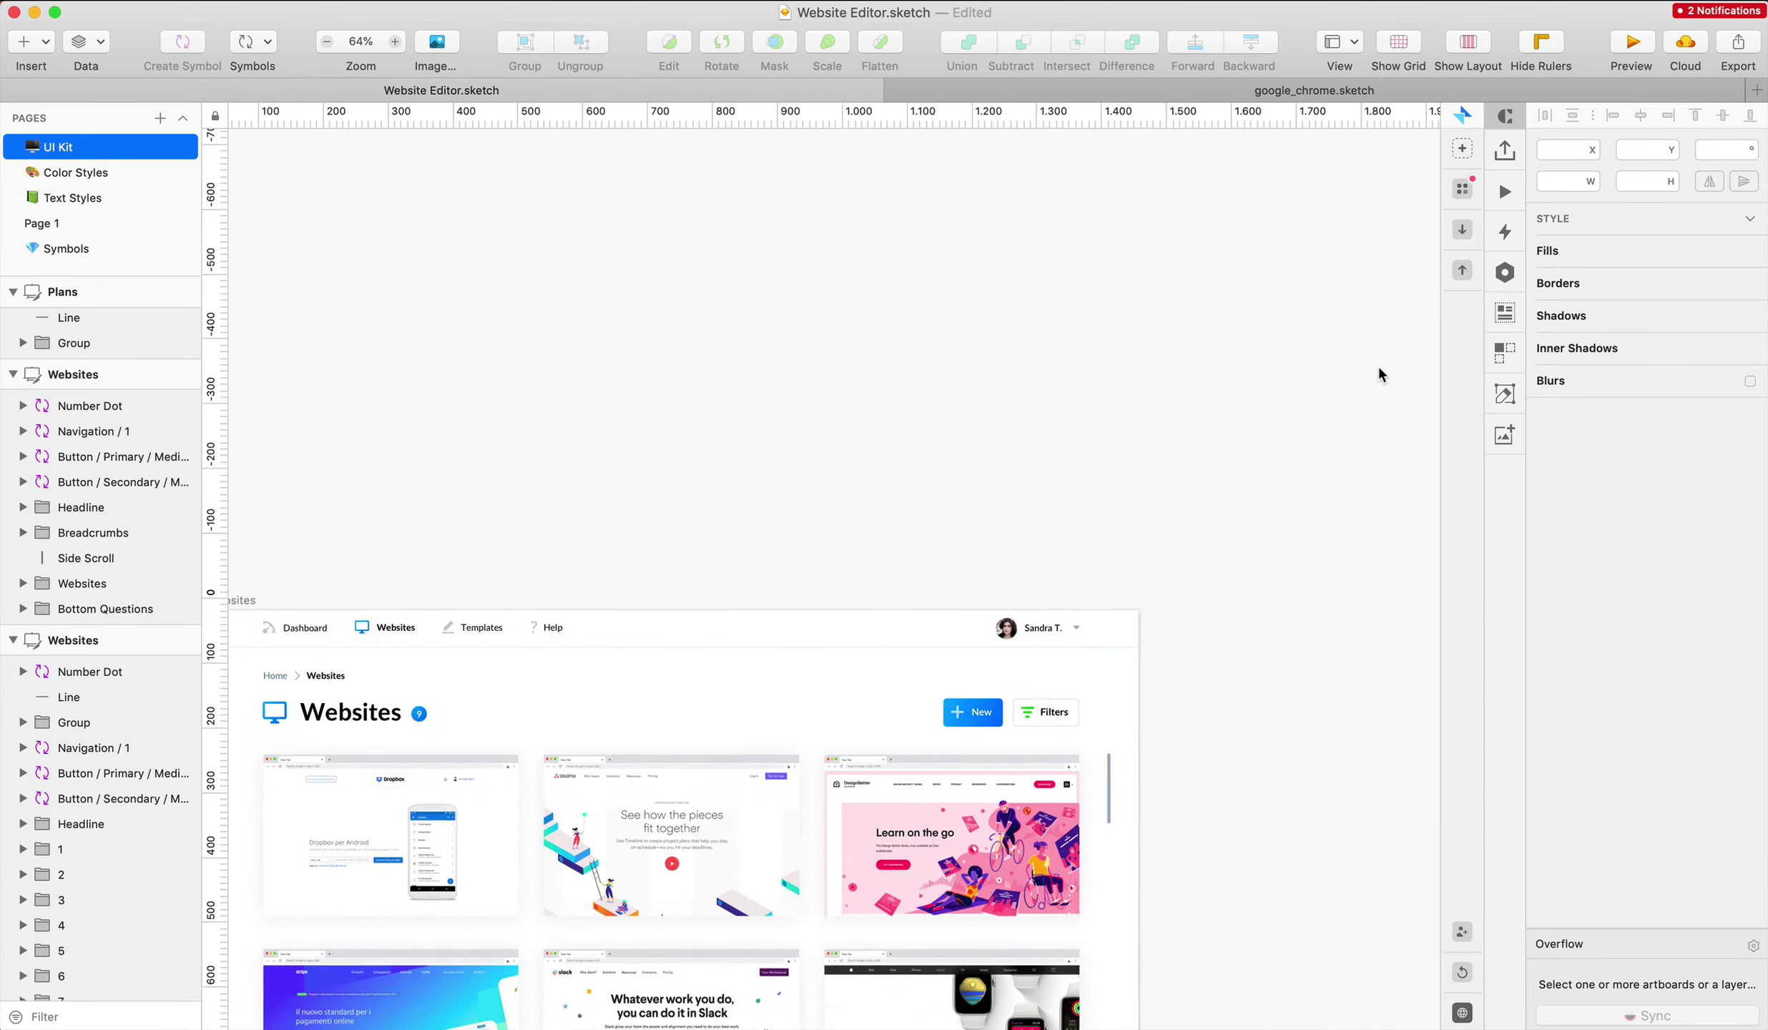
scroll(1378, 373, "down", 7)
scroll(1378, 373, "right", 3)
scroll(1378, 373, "left", 6)
scroll(1378, 373, "down", 4)
scroll(1378, 374, "up", 8)
scroll(1378, 373, "left", 1)
scroll(1378, 374, "right", 7)
scroll(1378, 373, "up", 1)
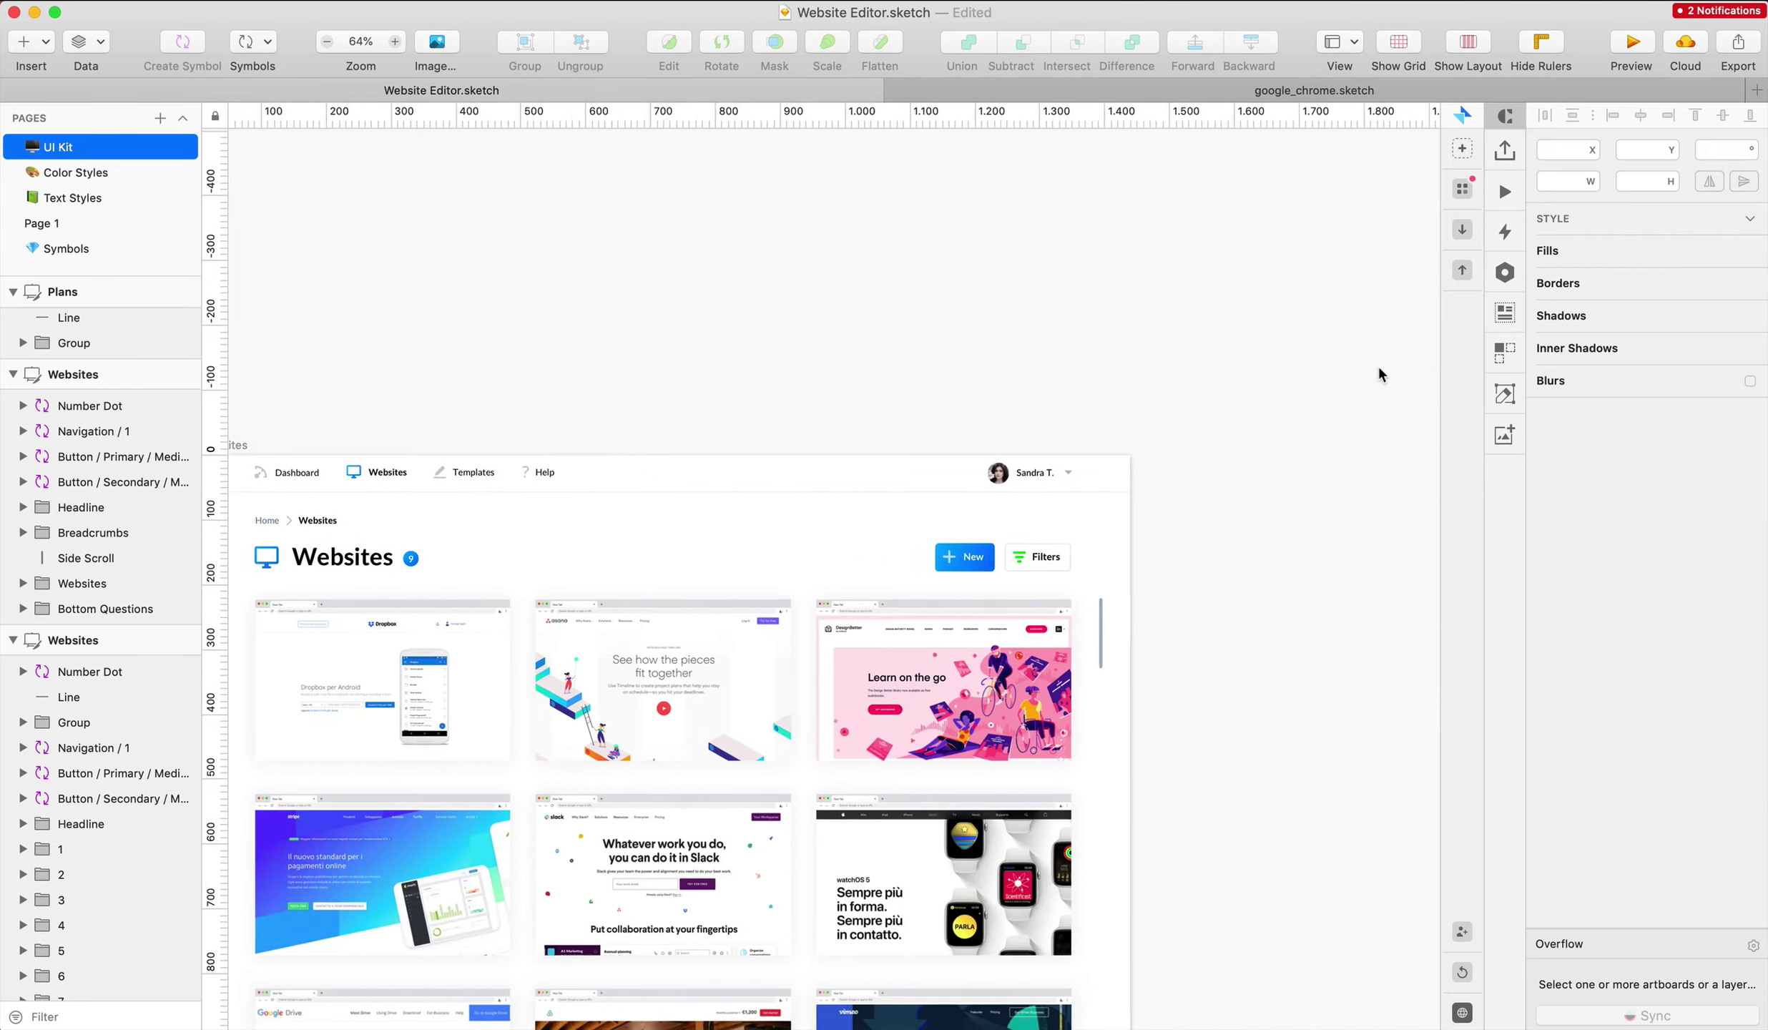
scroll(1376, 364, "down", 8)
scroll(1377, 365, "right", 3)
scroll(1377, 364, "left", 8)
scroll(1376, 365, "up", 7)
scroll(1377, 365, "right", 5)
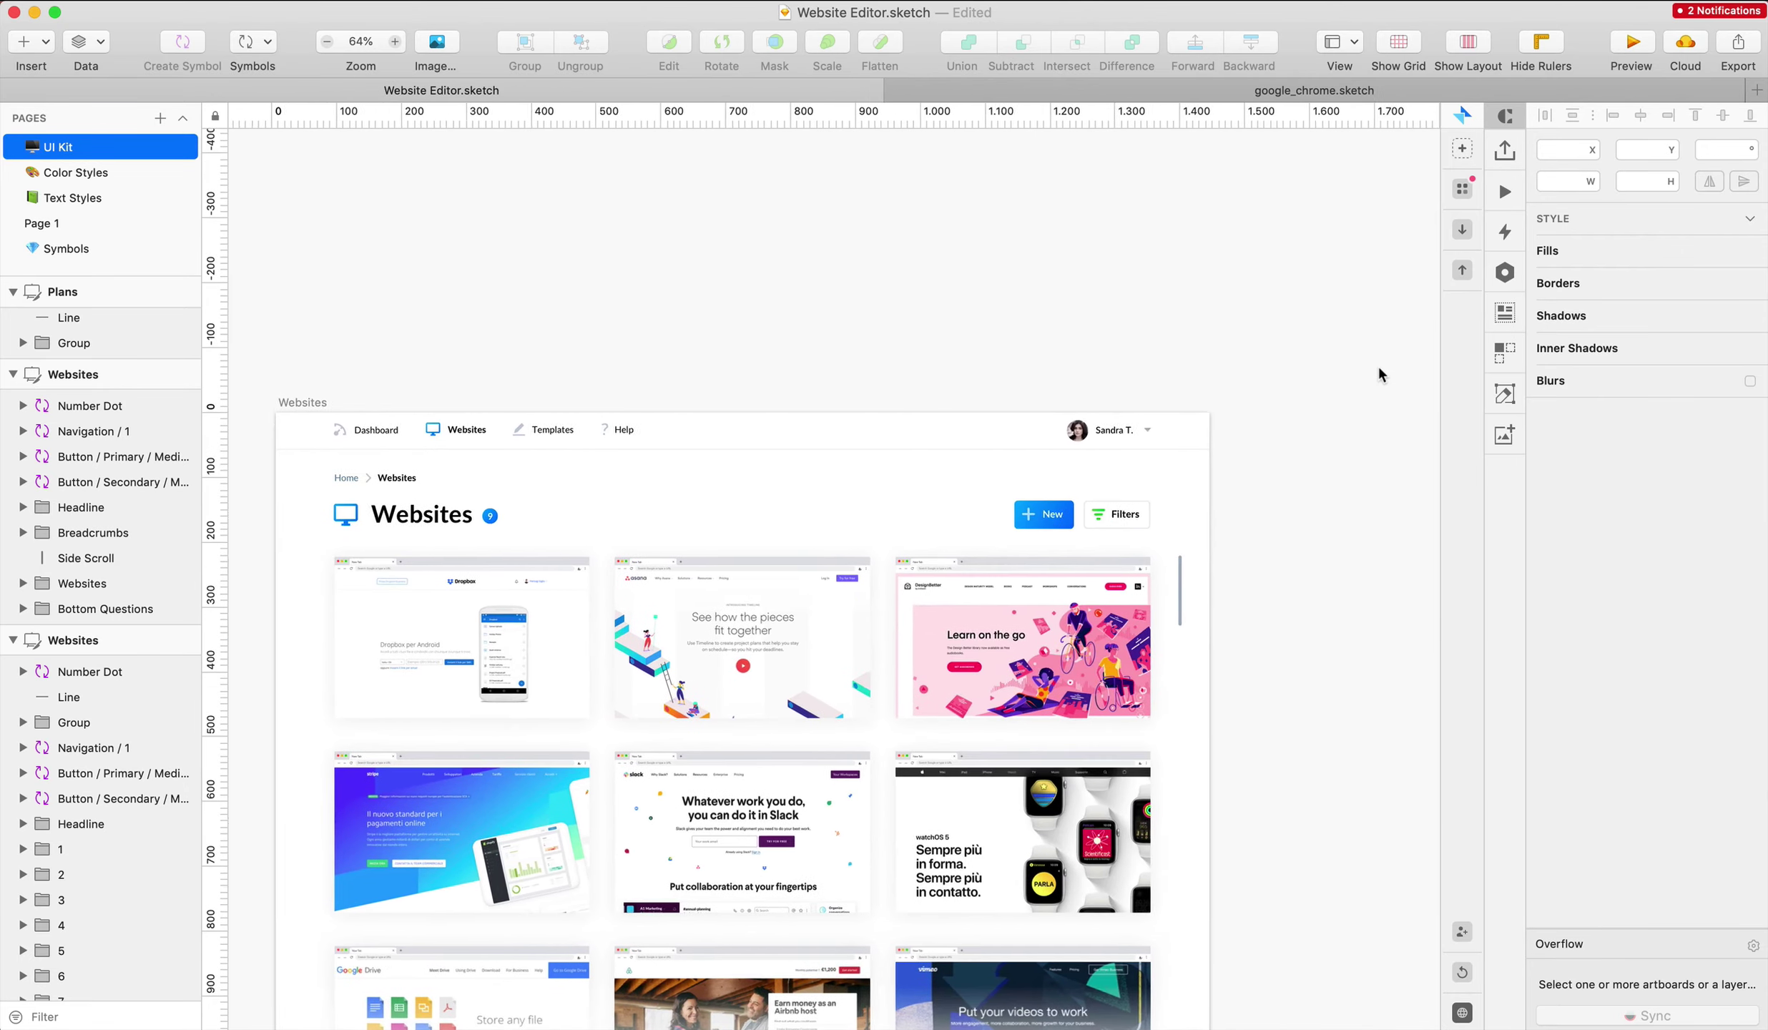
Rename the artboard with the browser mockups as "Websites - 2"
scroll(1376, 365, "down", 8)
scroll(1377, 365, "up", 5)
scroll(1376, 365, "left", 2)
scroll(1376, 364, "left", 1)
scroll(1377, 365, "down", 4)
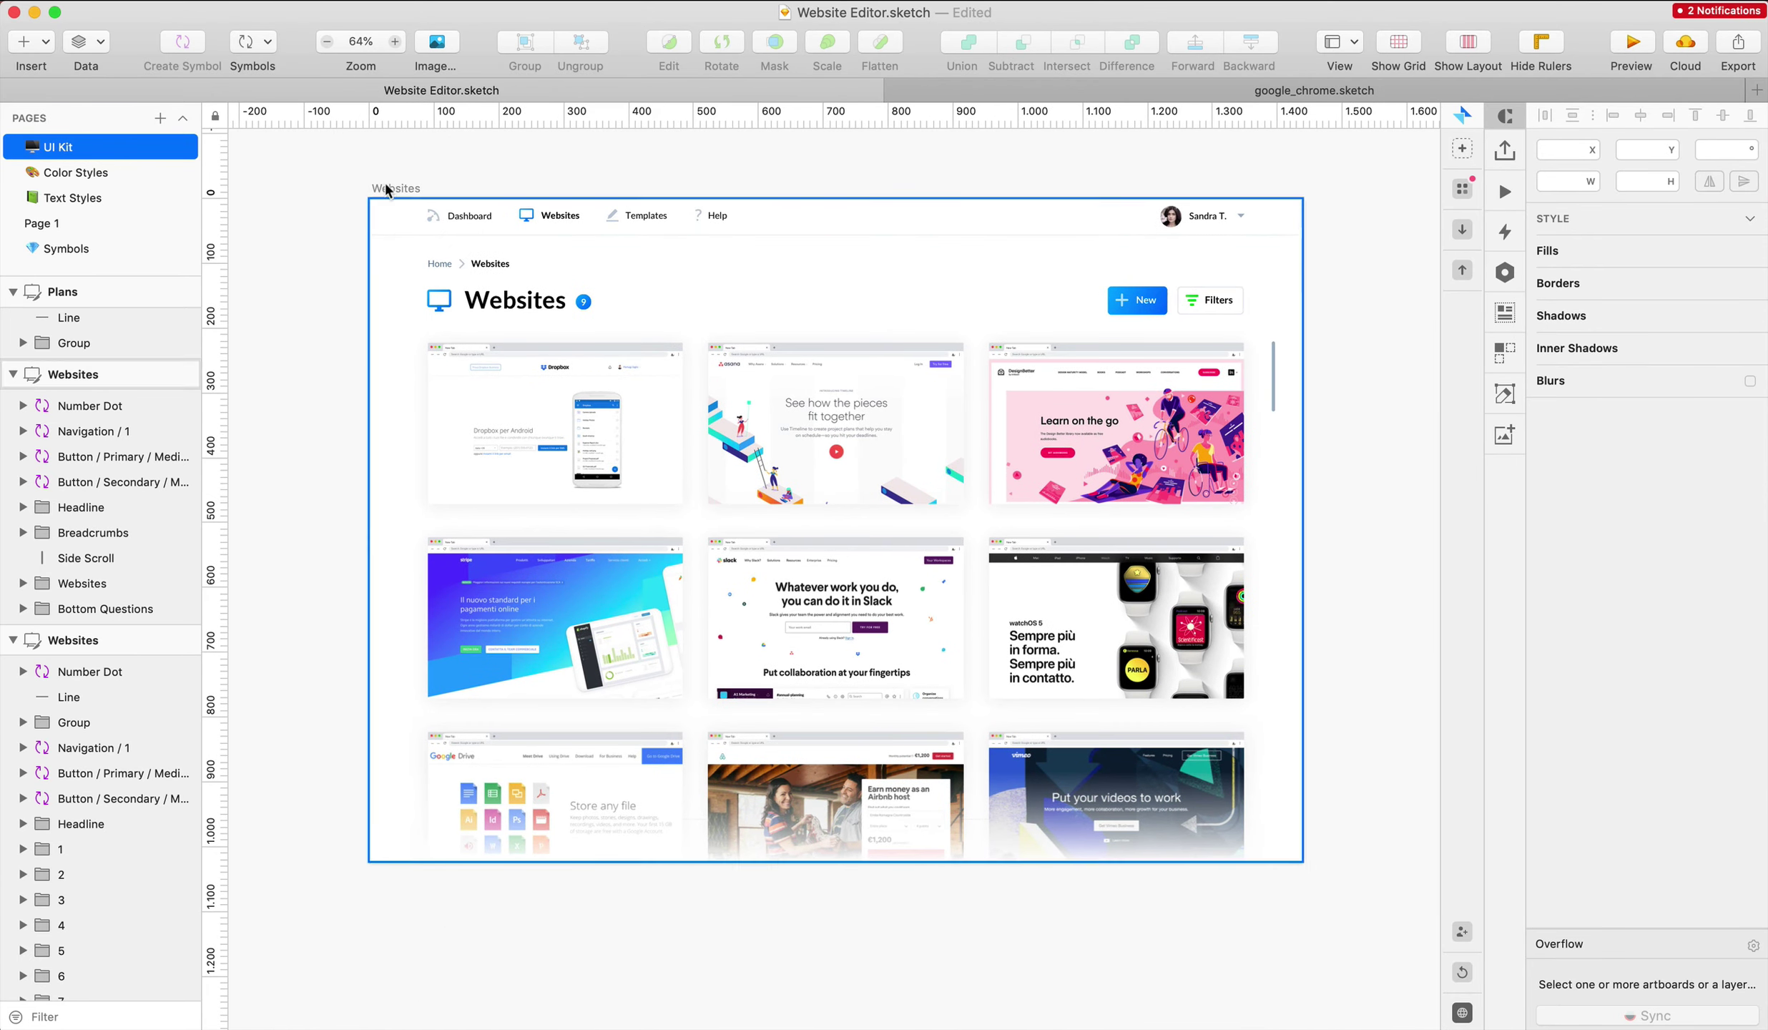
left_click(386, 189)
key("super+r")
type("2")
key("Return")
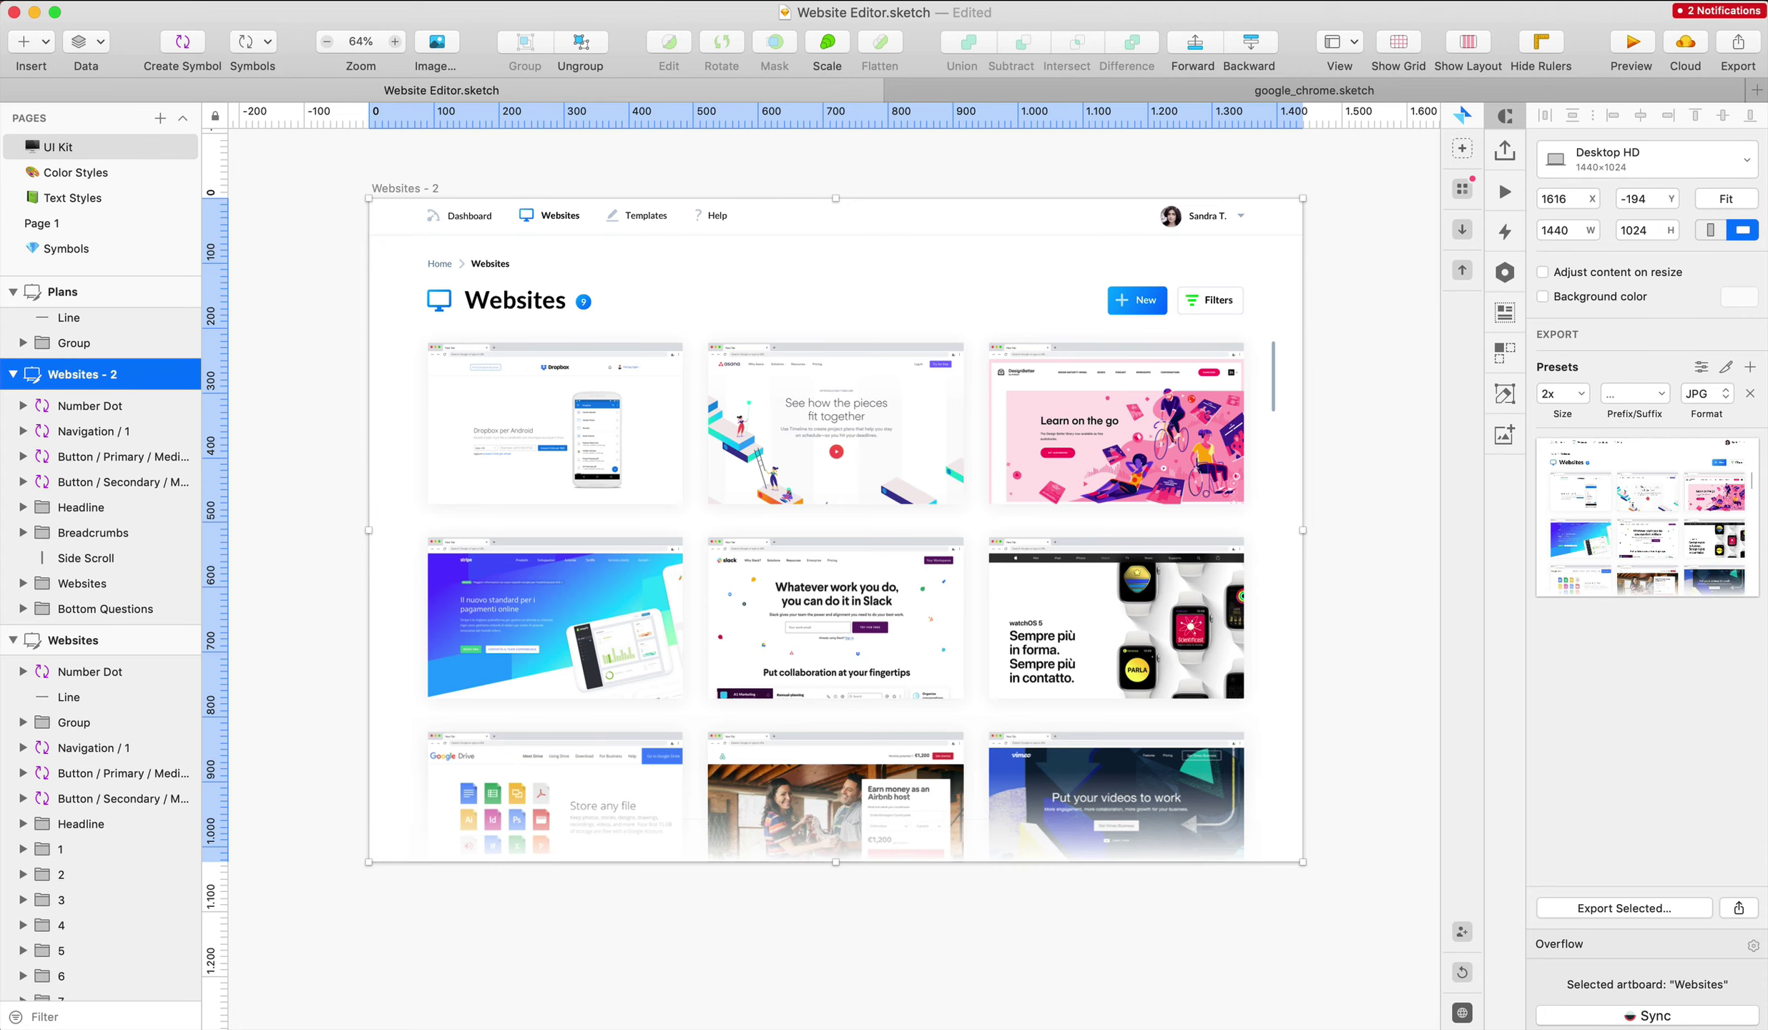
Rename the neighbouring Websites artboard with the photo thumbnails as "Websites - 1"
left_click(454, 166)
scroll(454, 165, "down", 5)
scroll(427, 165, "left", 6)
scroll(427, 172, "left", 5)
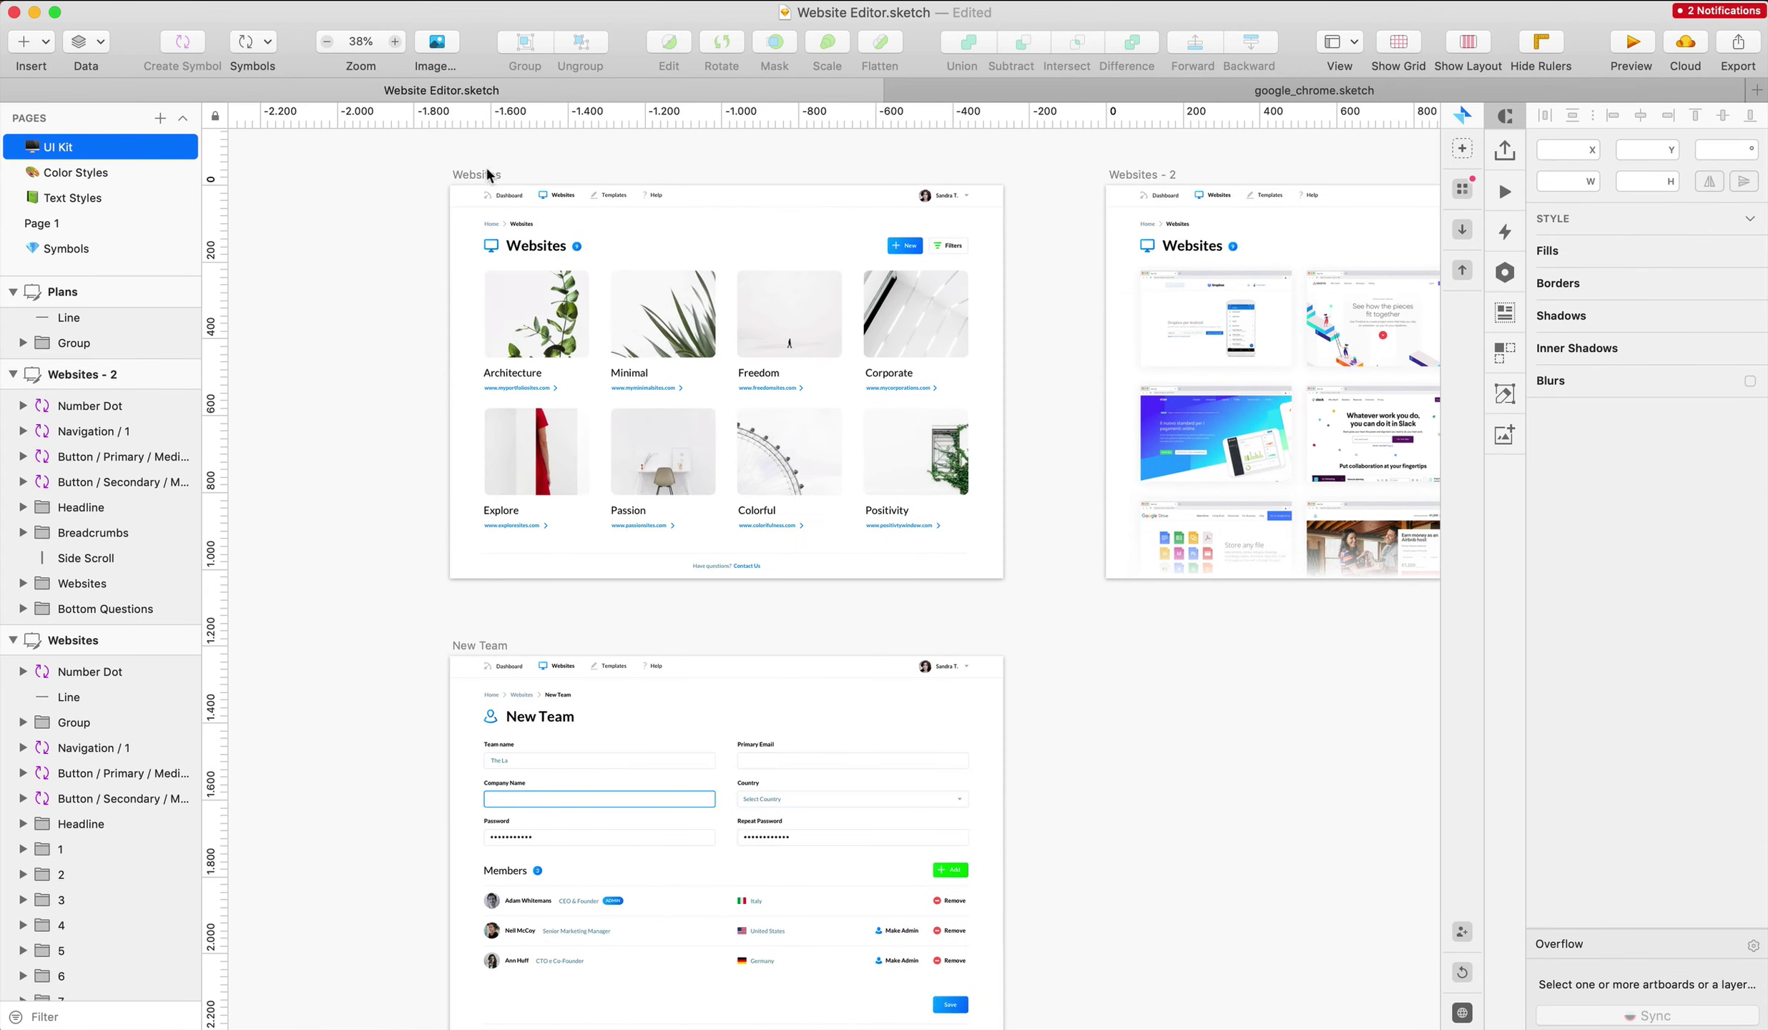
left_click(470, 171)
key("super+r")
type("- 1")
key("Return")
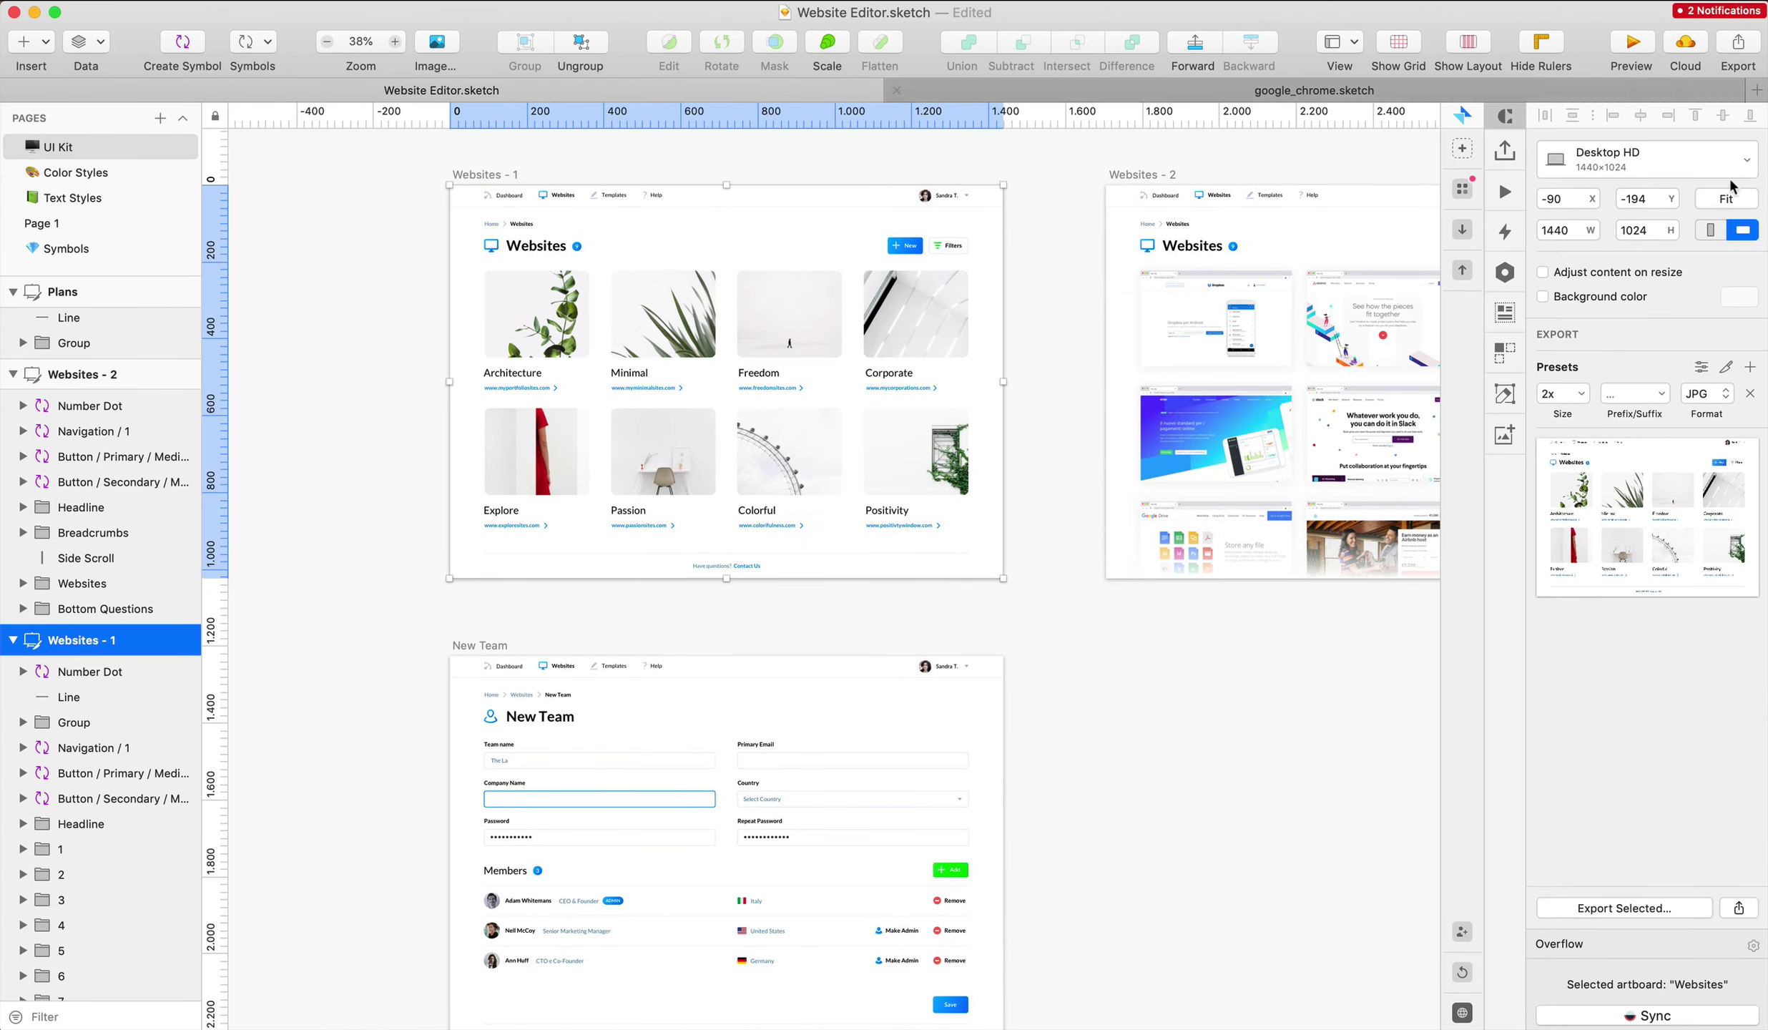
Look over the page's artboards from New Team down to Plans and compare the two Websites artboards side by side
left_click(1237, 822)
scroll(1238, 823, "right", 3)
scroll(1238, 823, "down", 10)
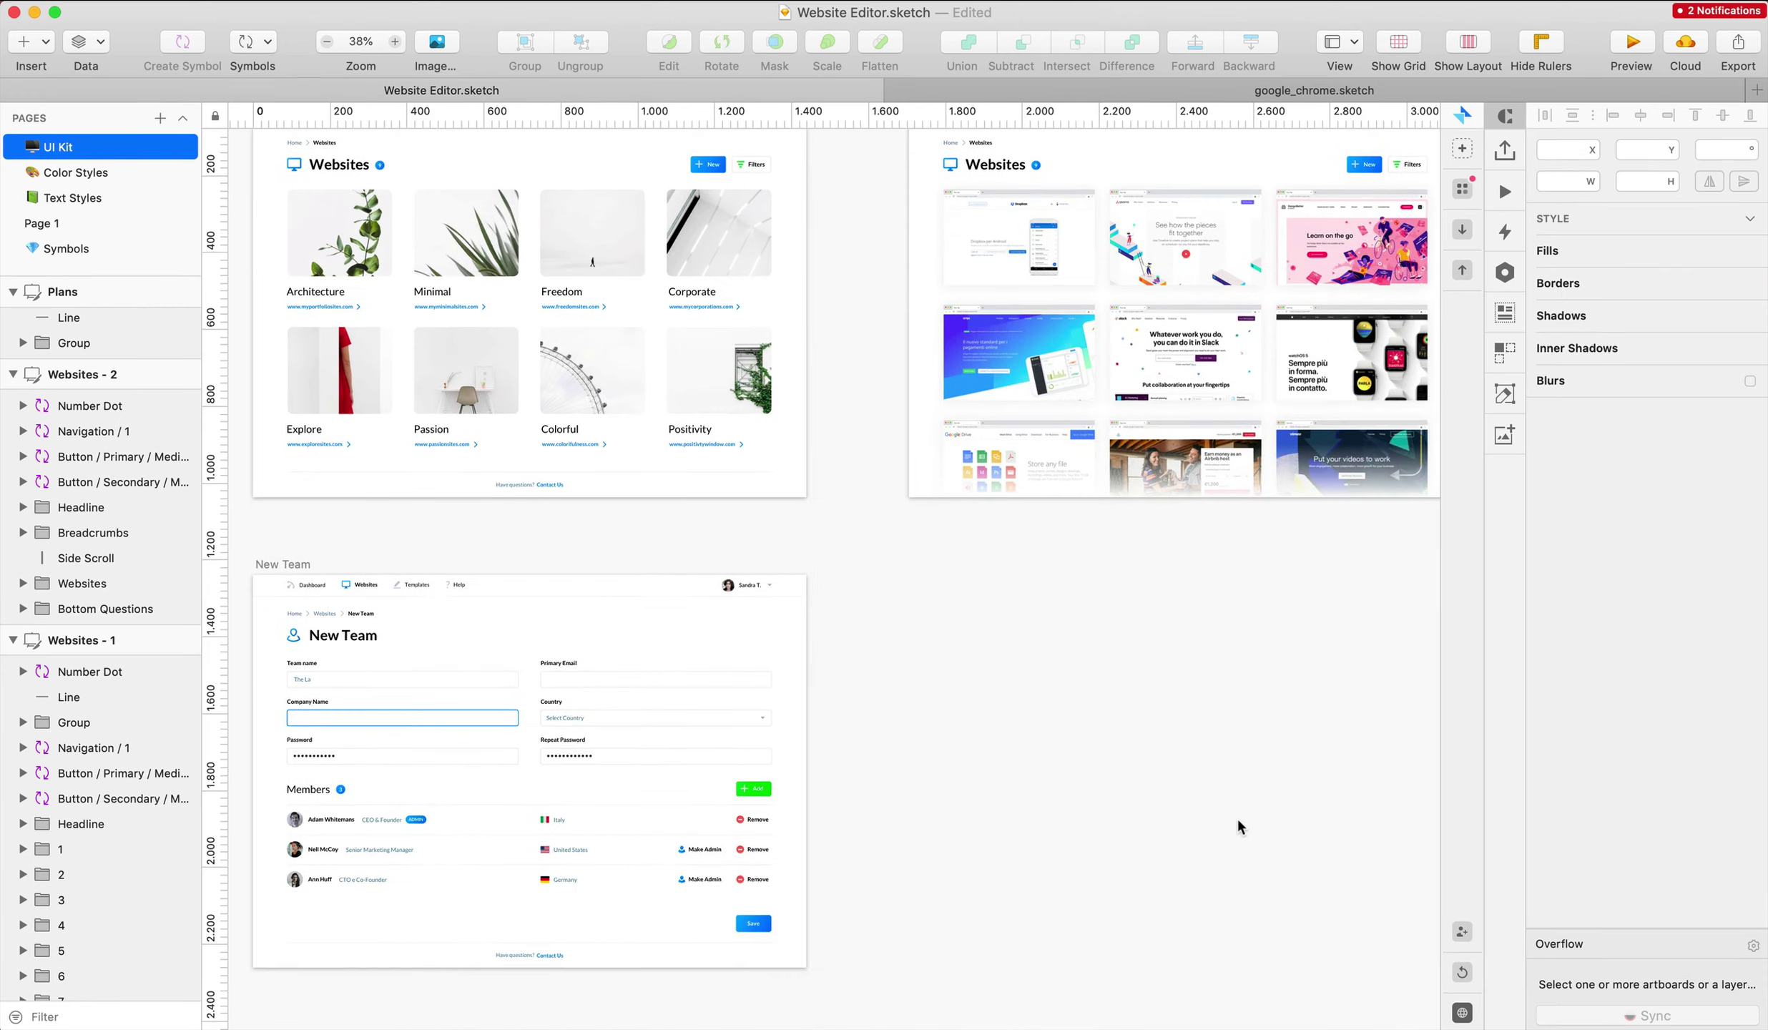
scroll(1238, 822, "up", 15)
scroll(1239, 828, "down", 10)
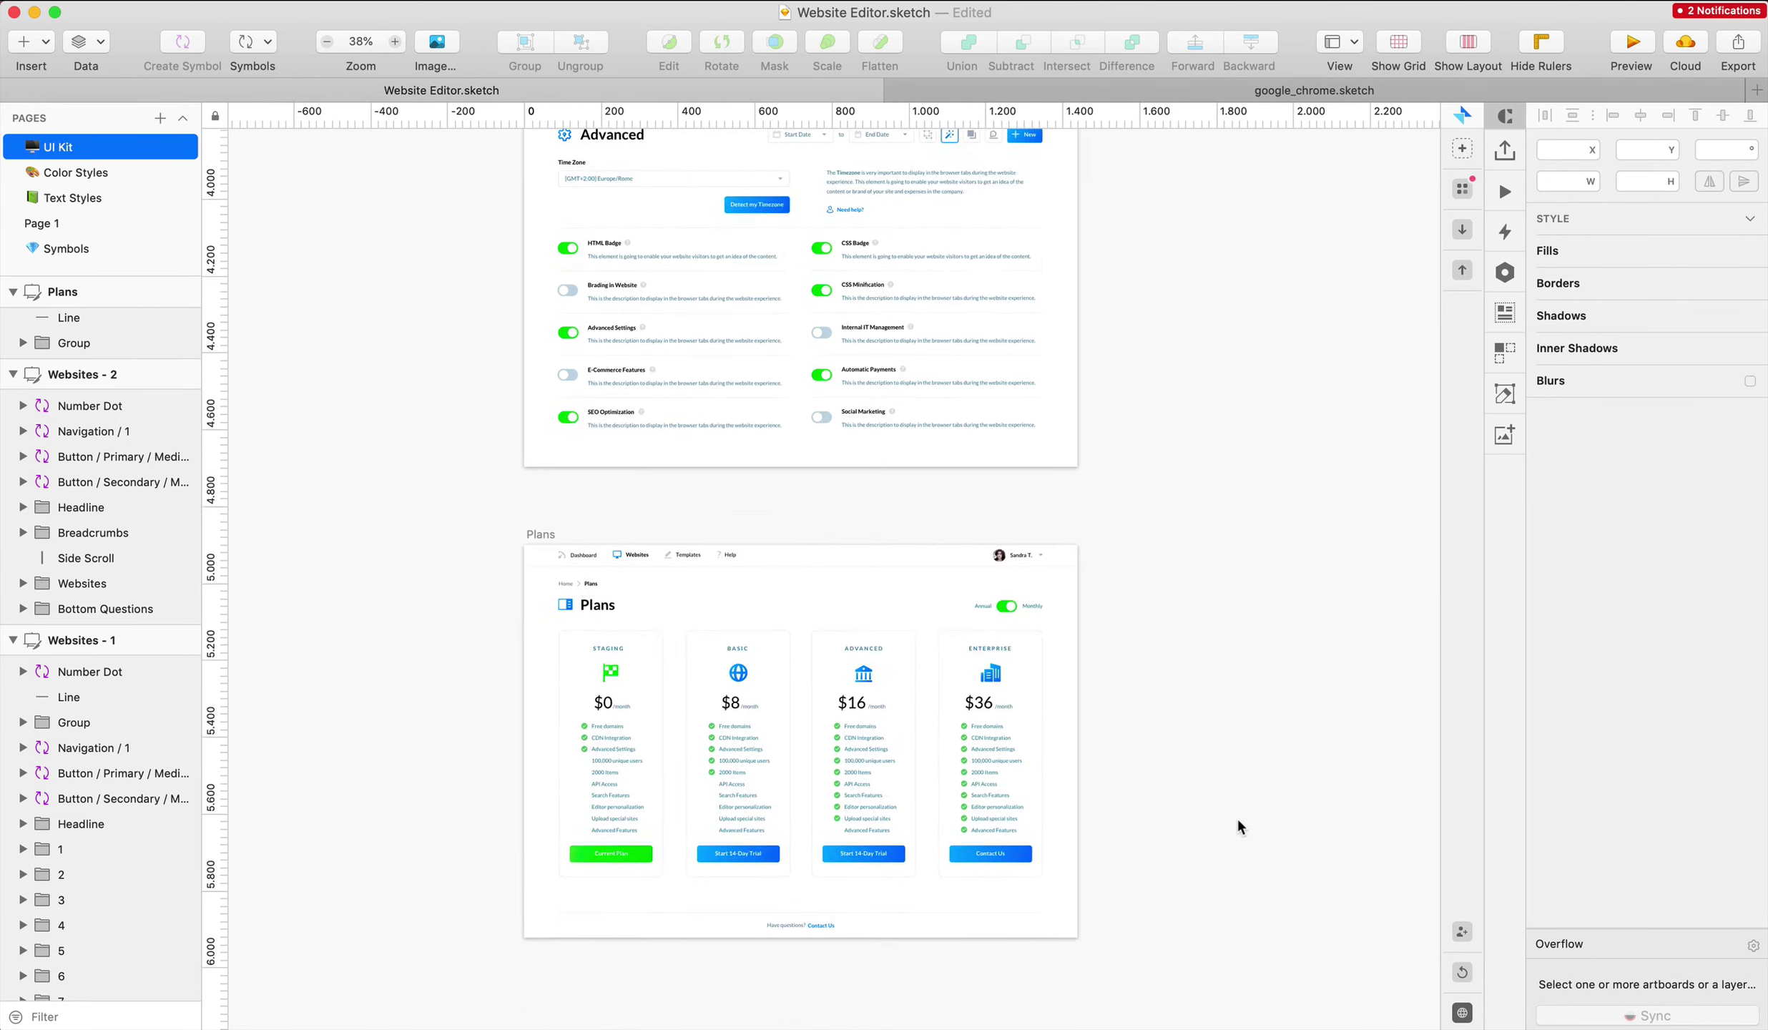
scroll(1240, 828, "up", 8)
scroll(1239, 828, "right", 5)
scroll(1239, 828, "down", 2)
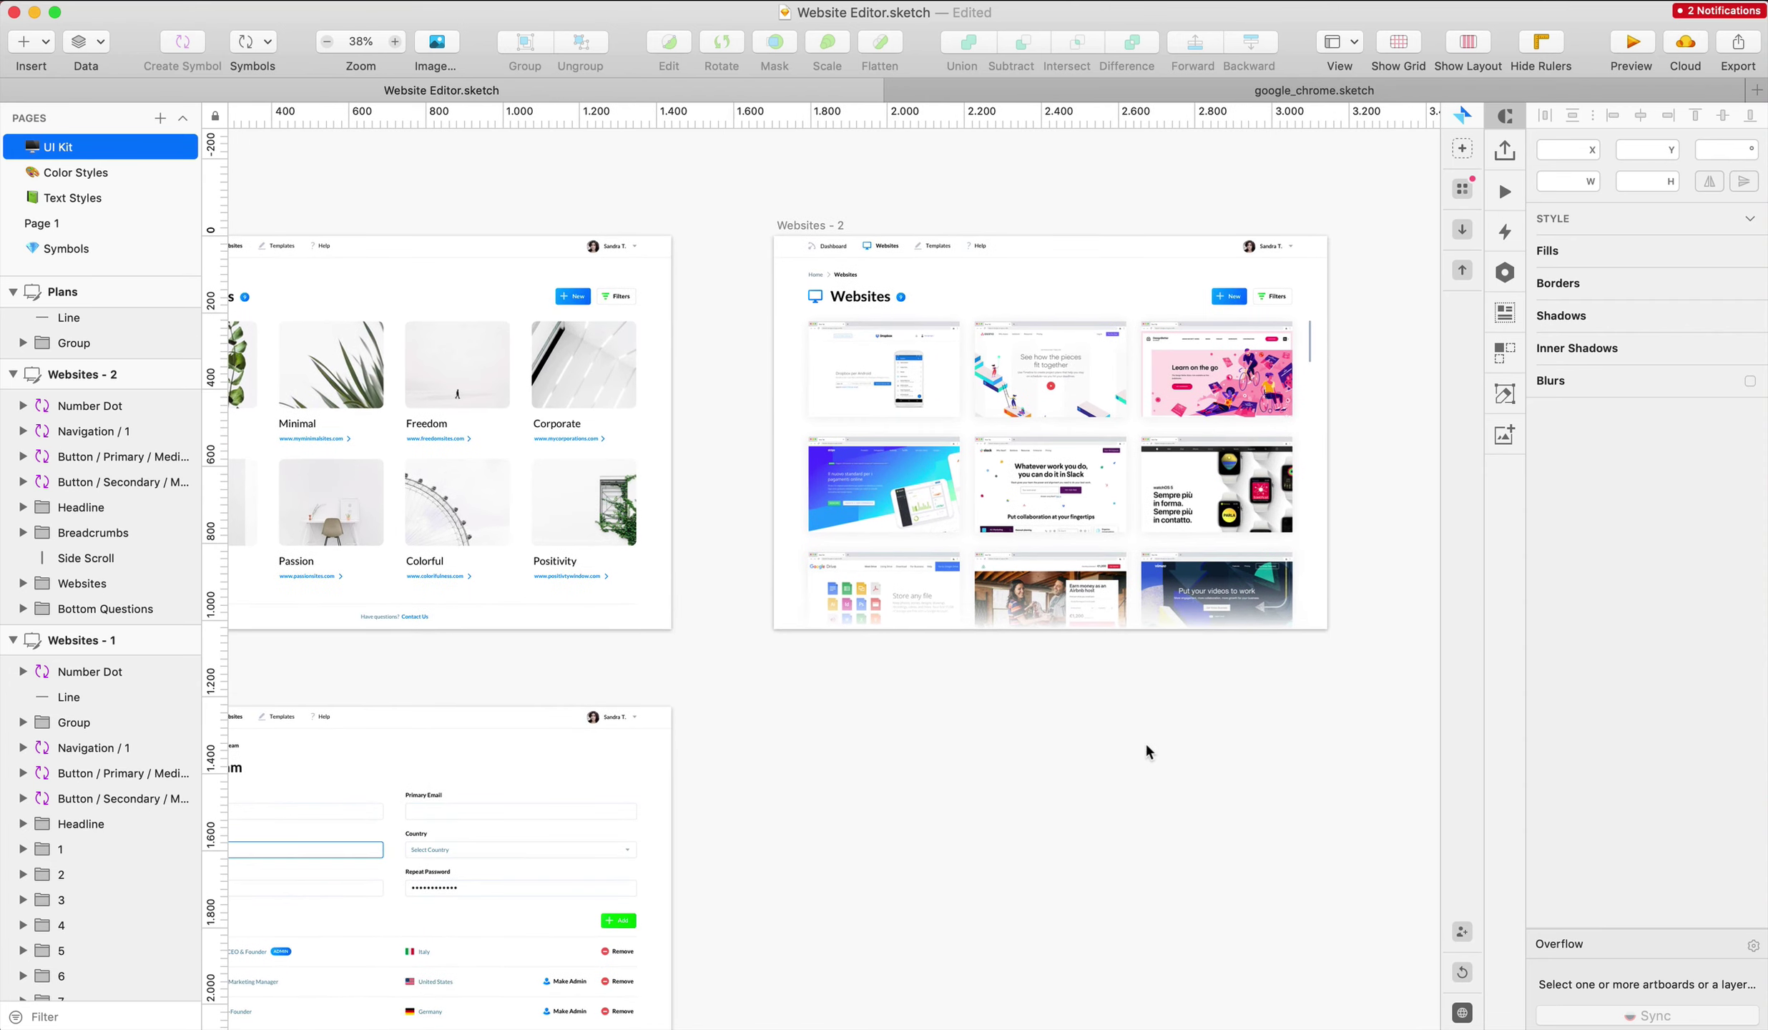
scroll(988, 647, "right", 1)
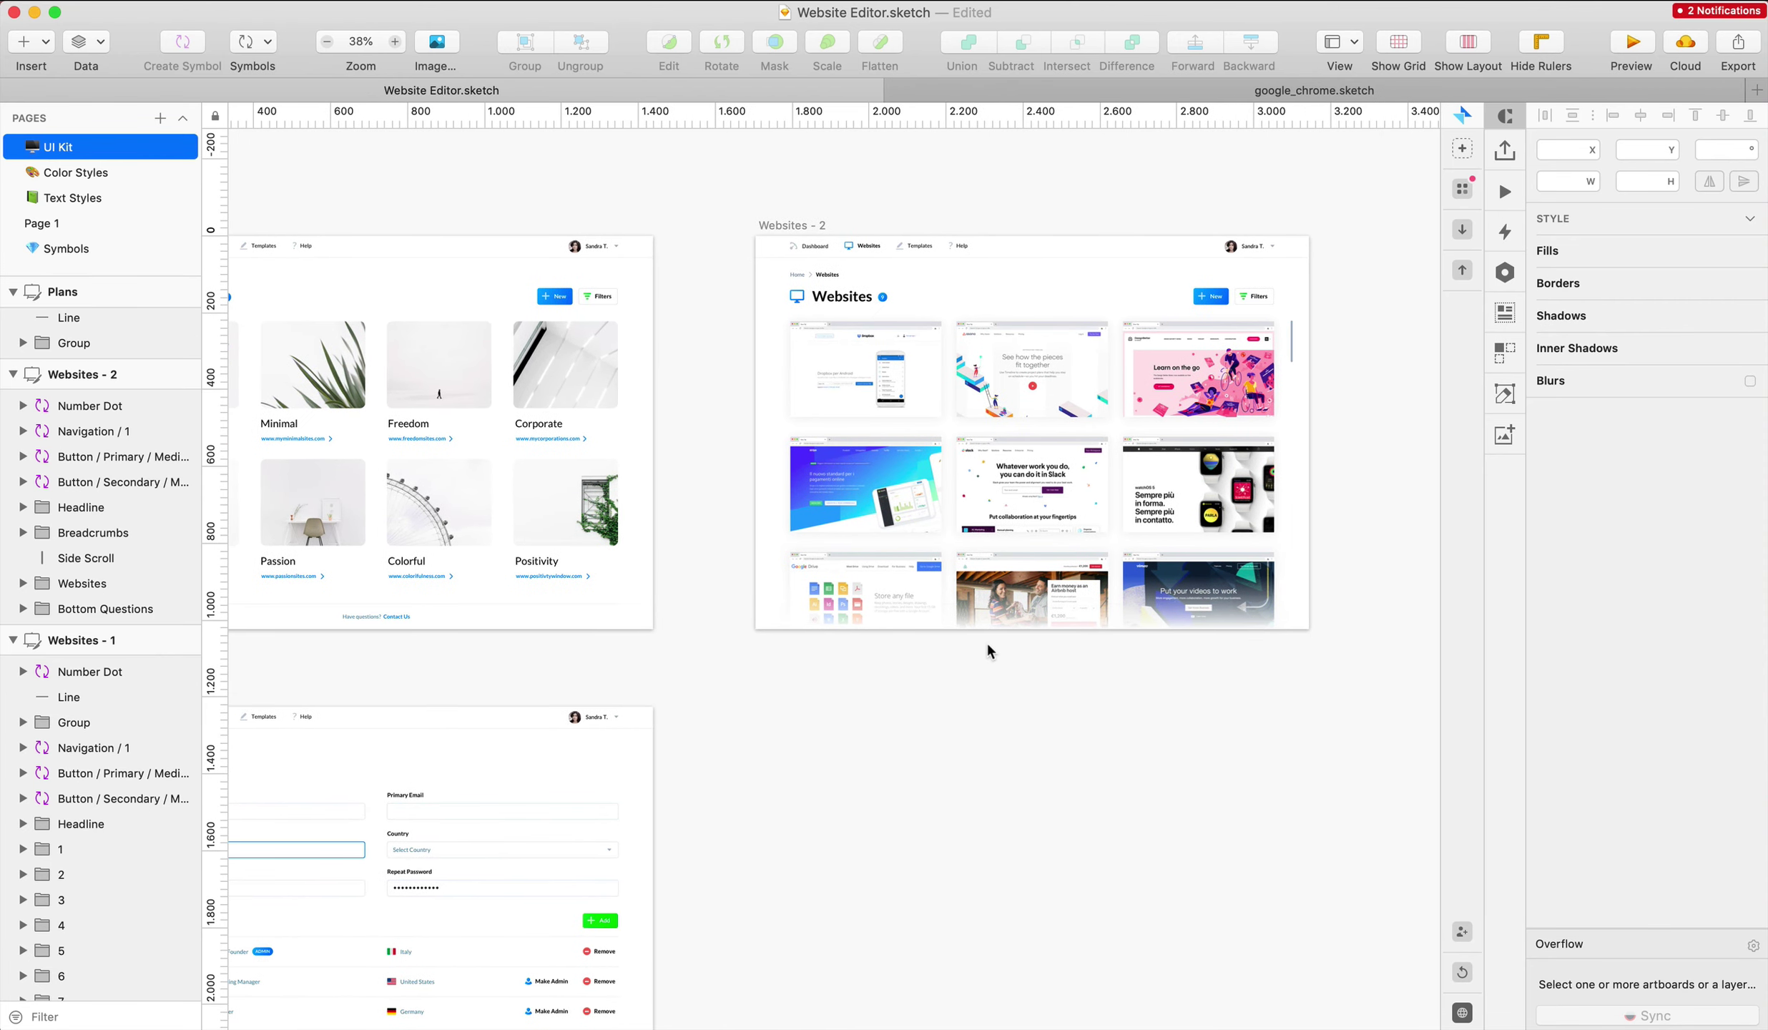
scroll(986, 648, "left", 6)
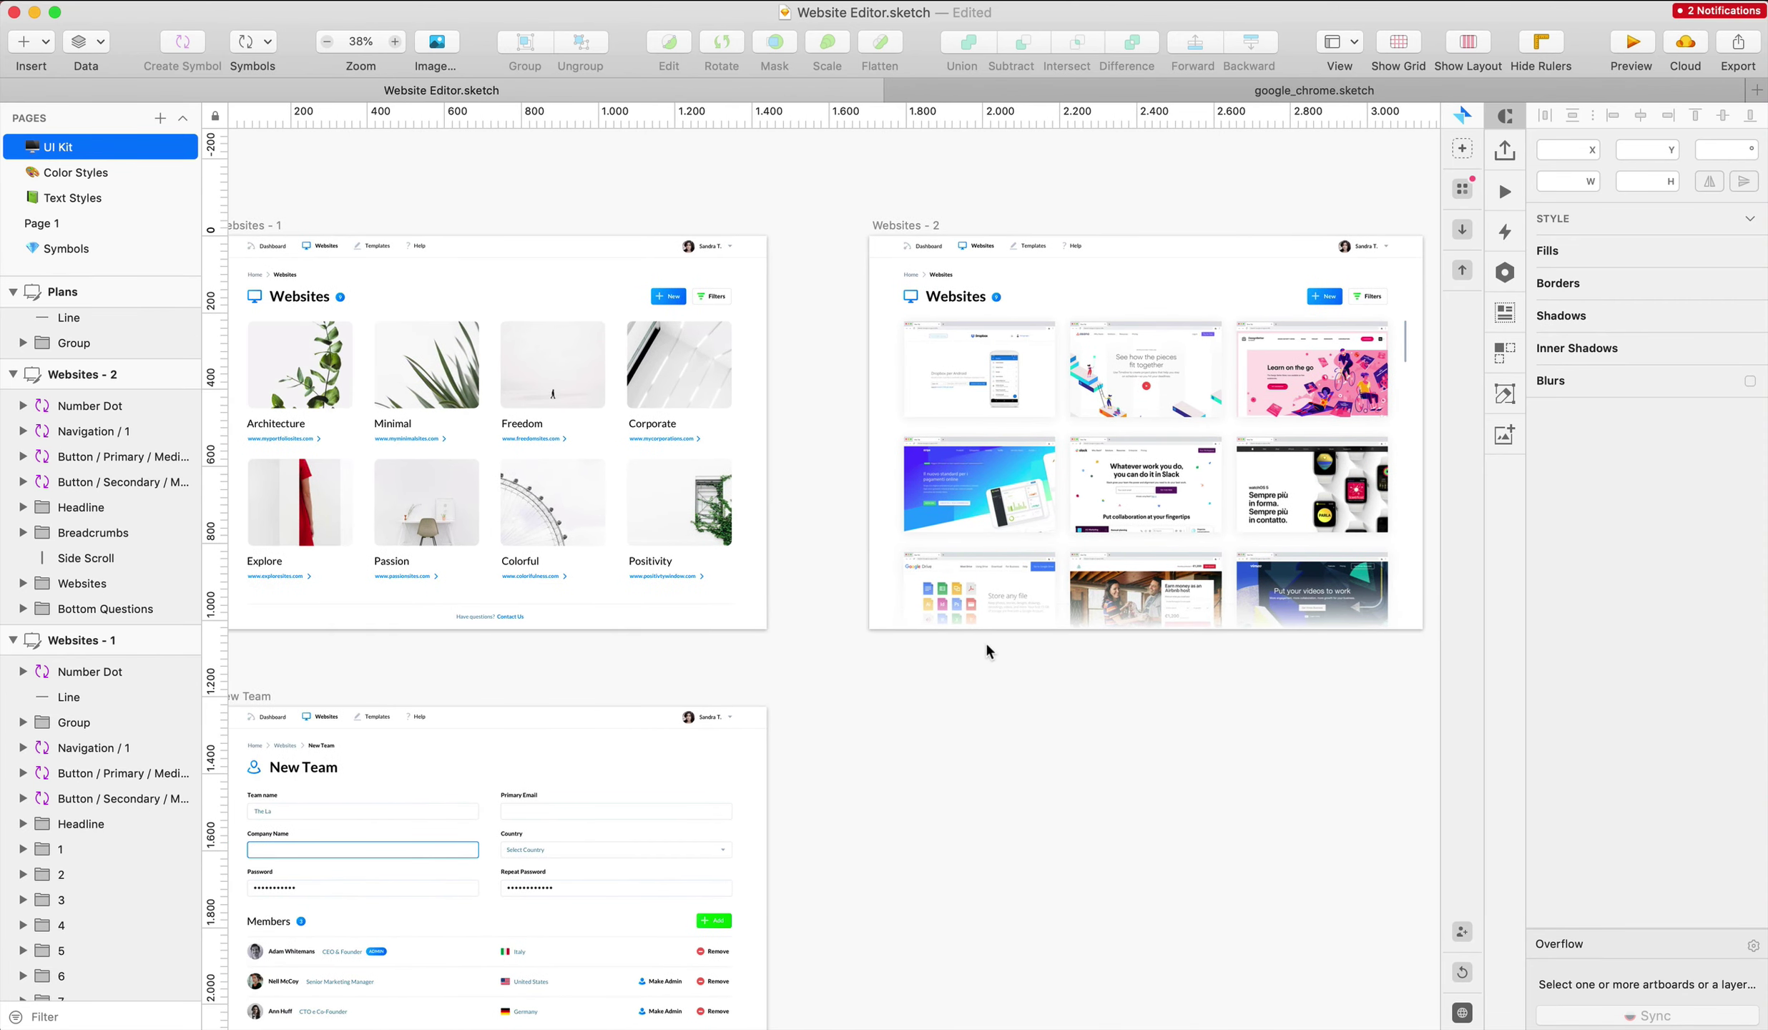
scroll(1080, 726, "right", 12)
scroll(1080, 725, "up", 4)
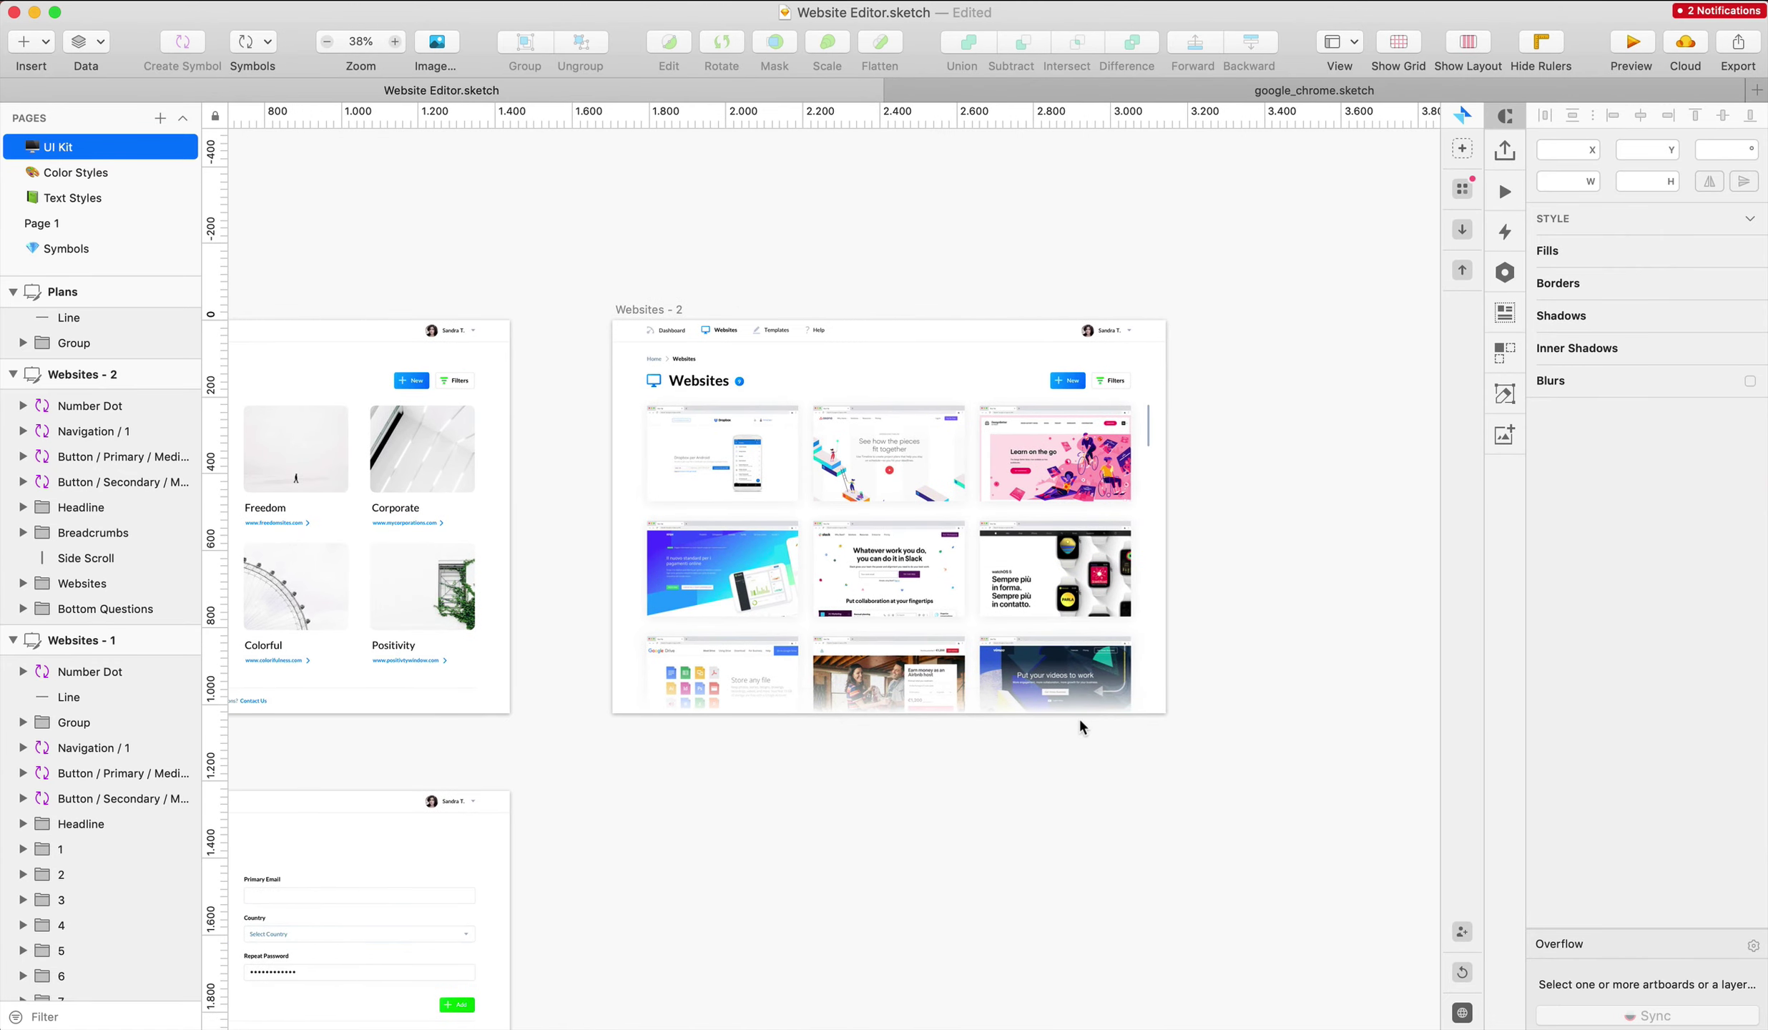
Bring the Navigation / 1 symbol forward so it is the first layer in the Websites - 2 artboard
scroll(882, 504, "right", 3)
scroll(881, 504, "up", 1)
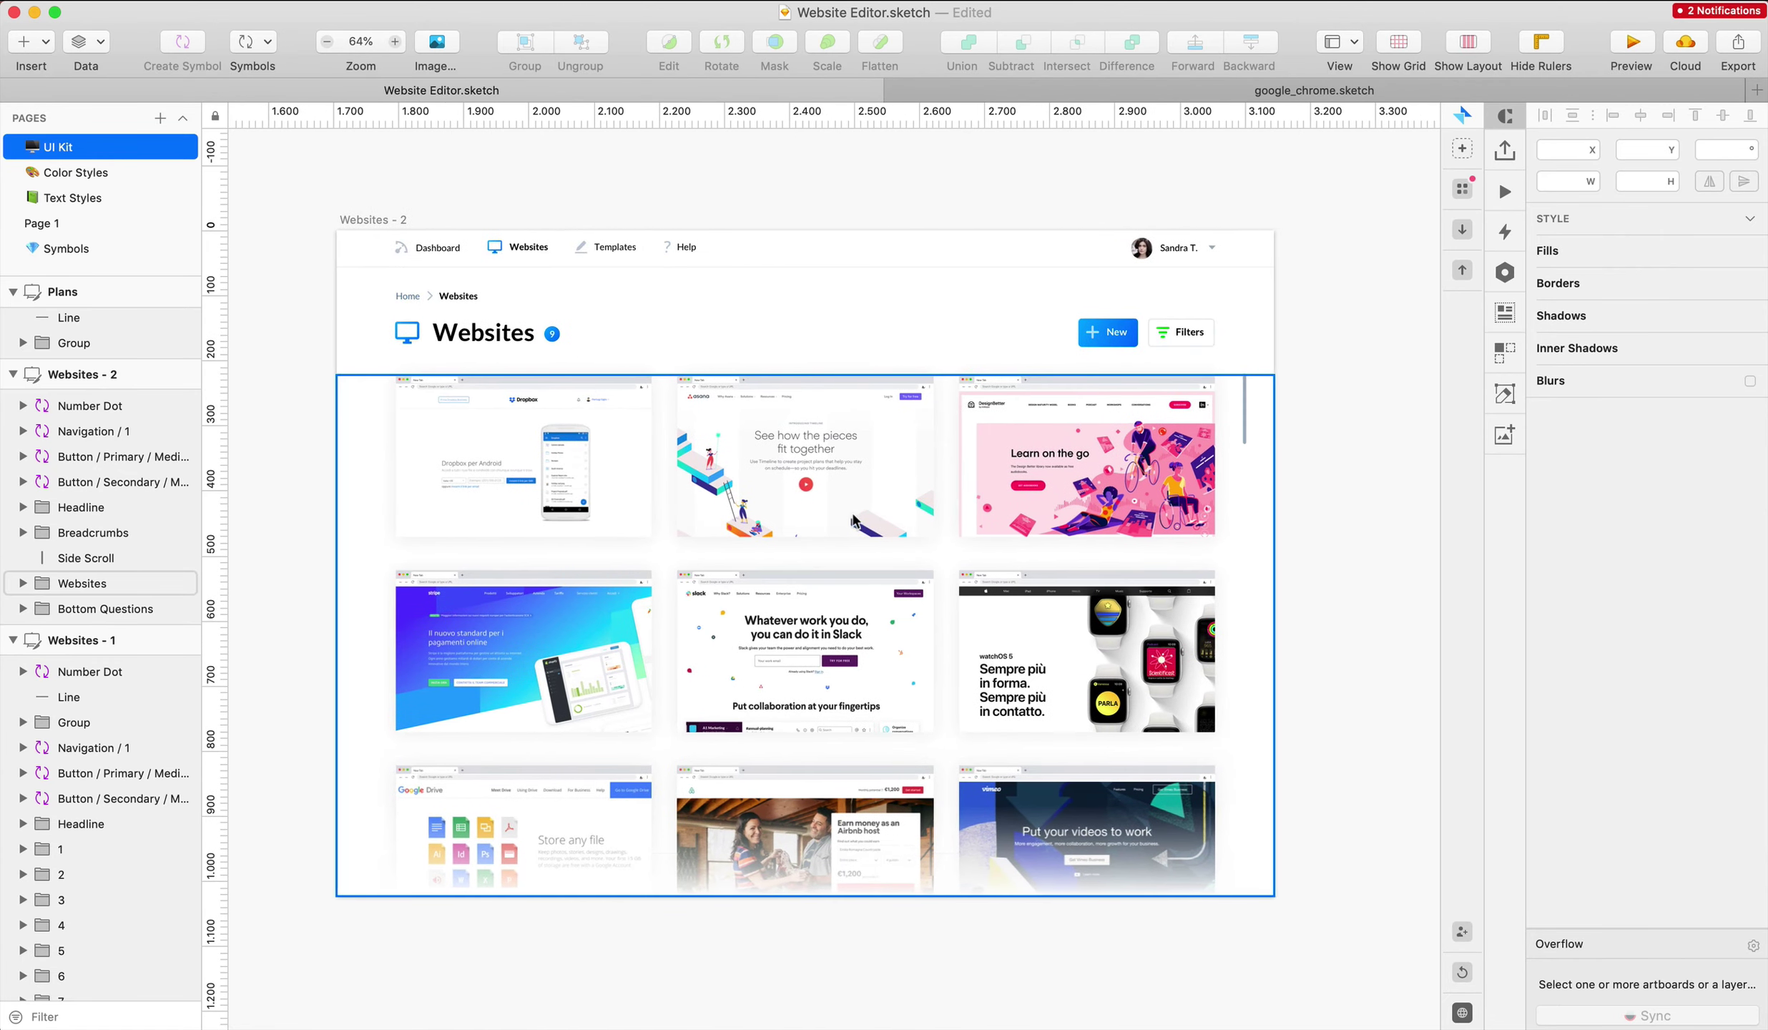
left_click_drag(308, 249, 1401, 805)
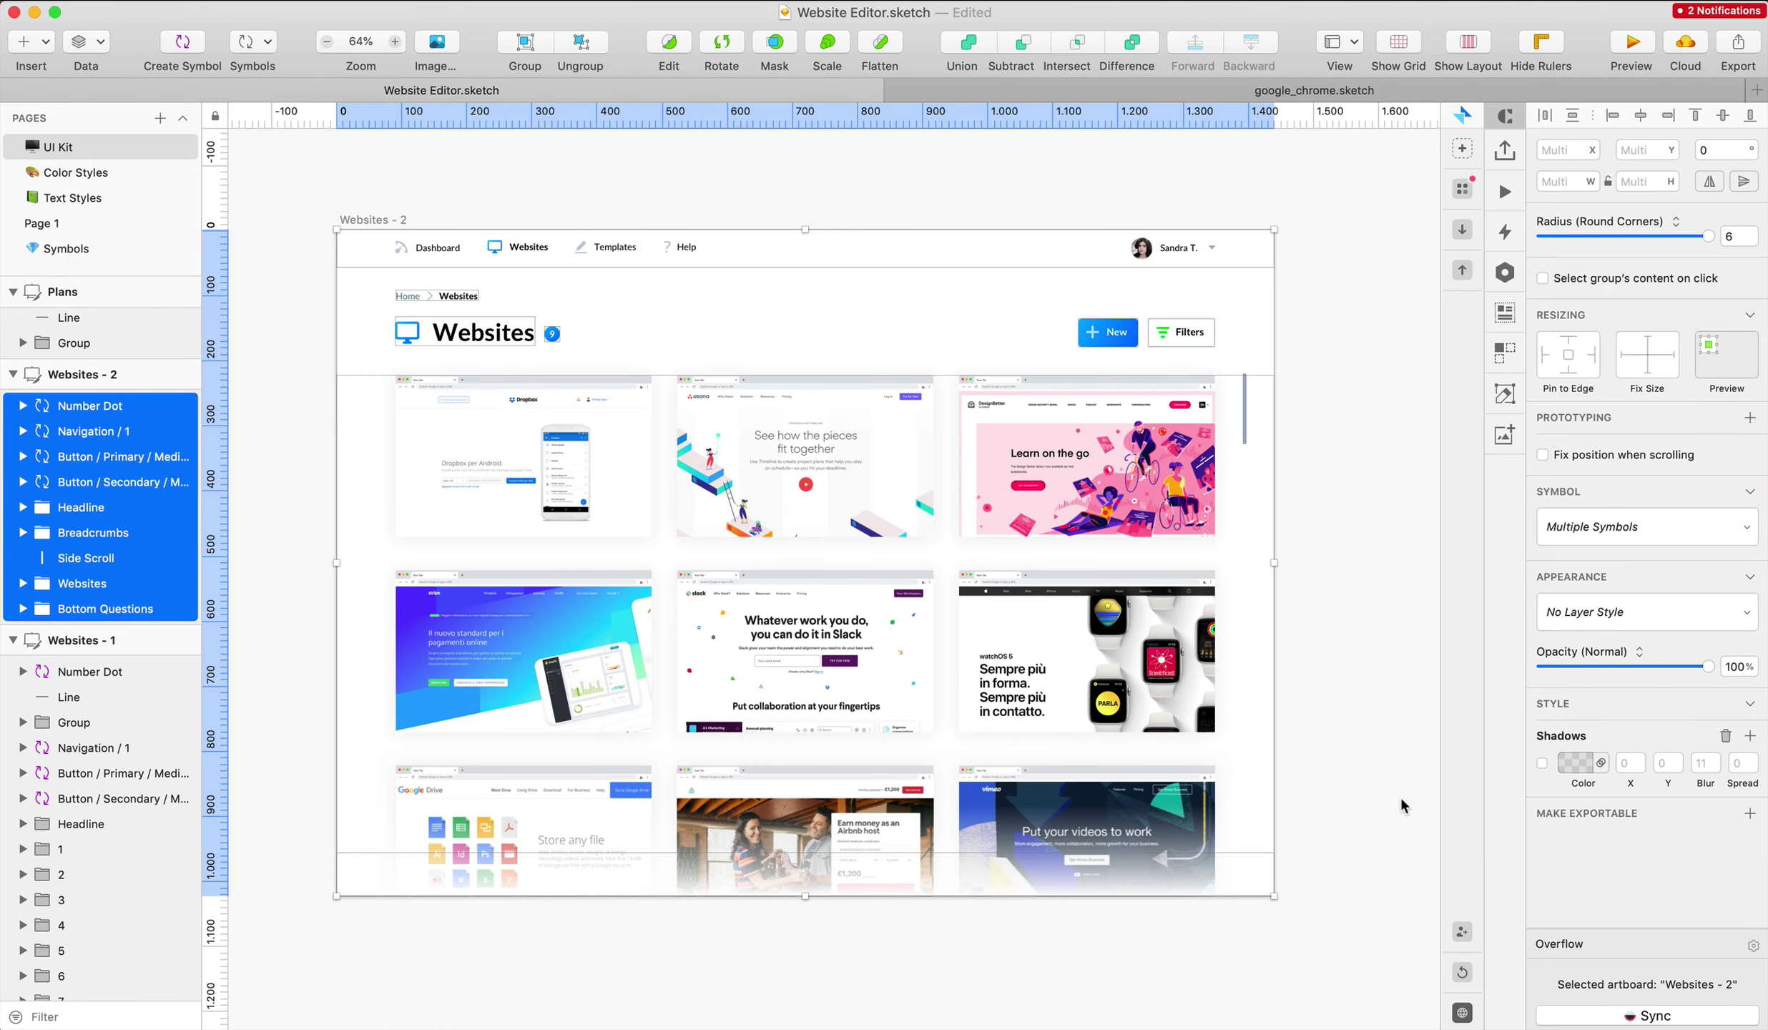
left_click(1399, 794)
left_click(122, 432)
left_click(1192, 45)
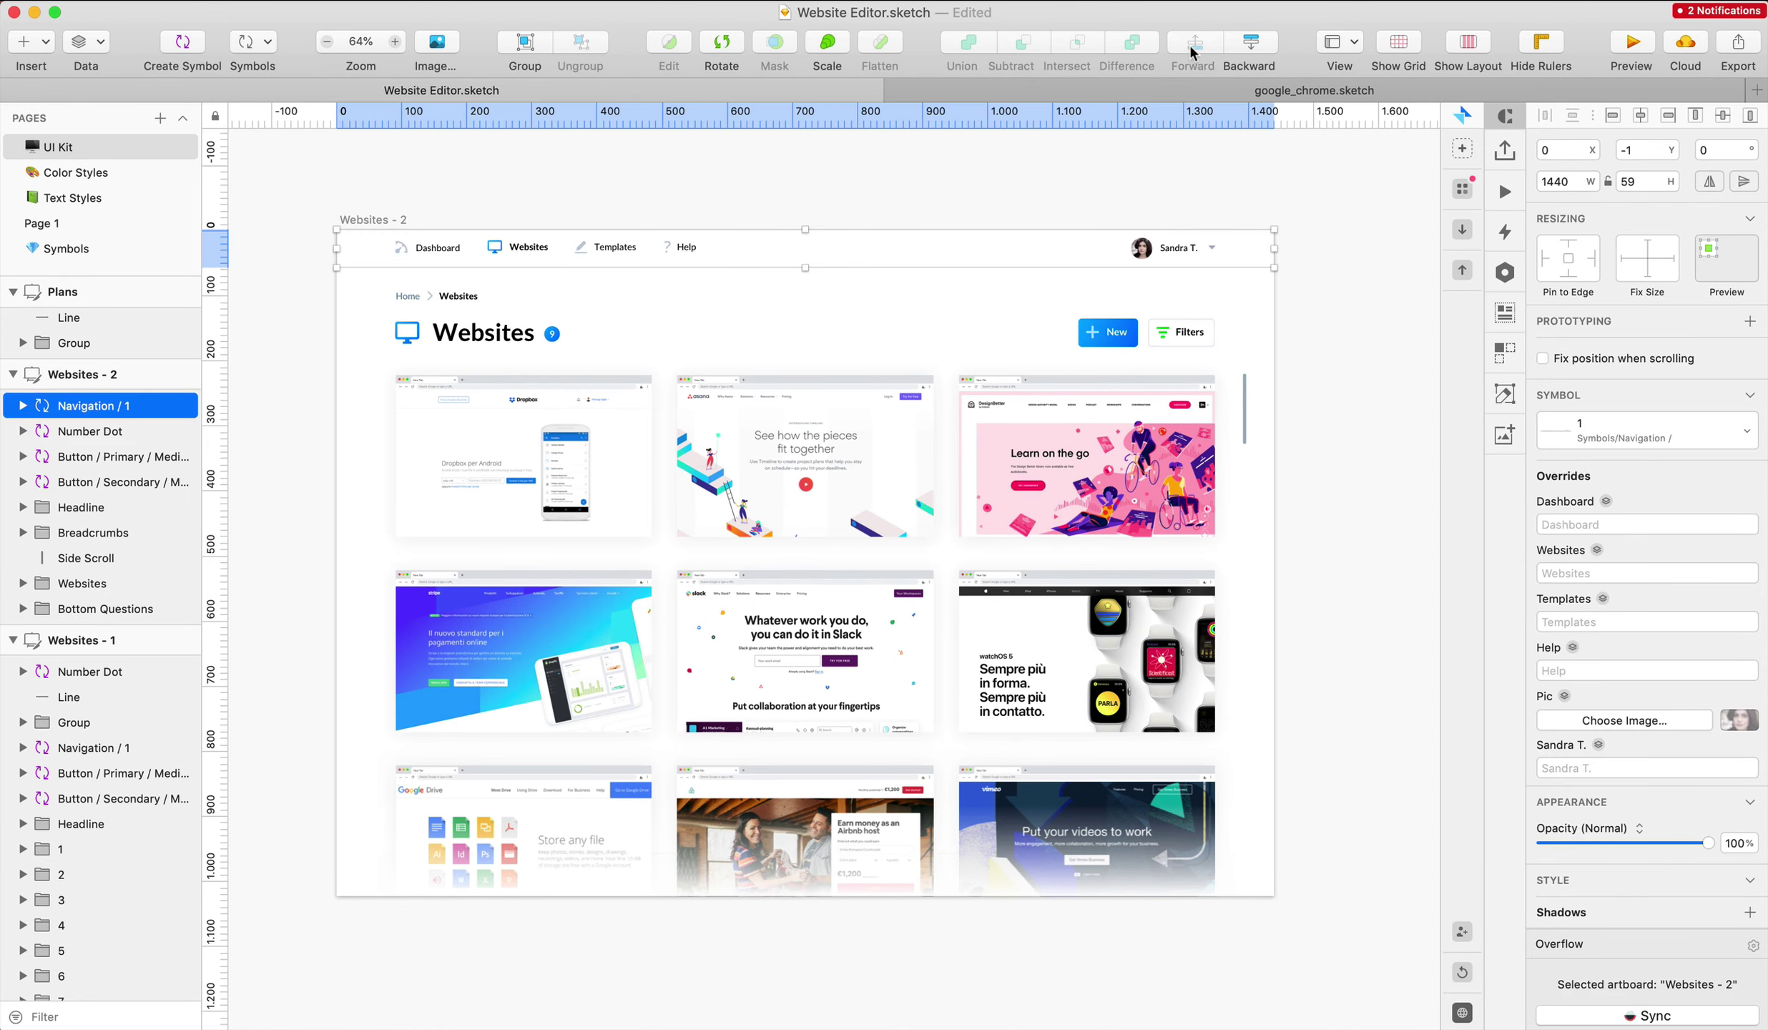
Bring the Breadcrumbs group forward until it sits directly below Navigation / 1 in the Websites - 2 layer order
left_click(416, 293)
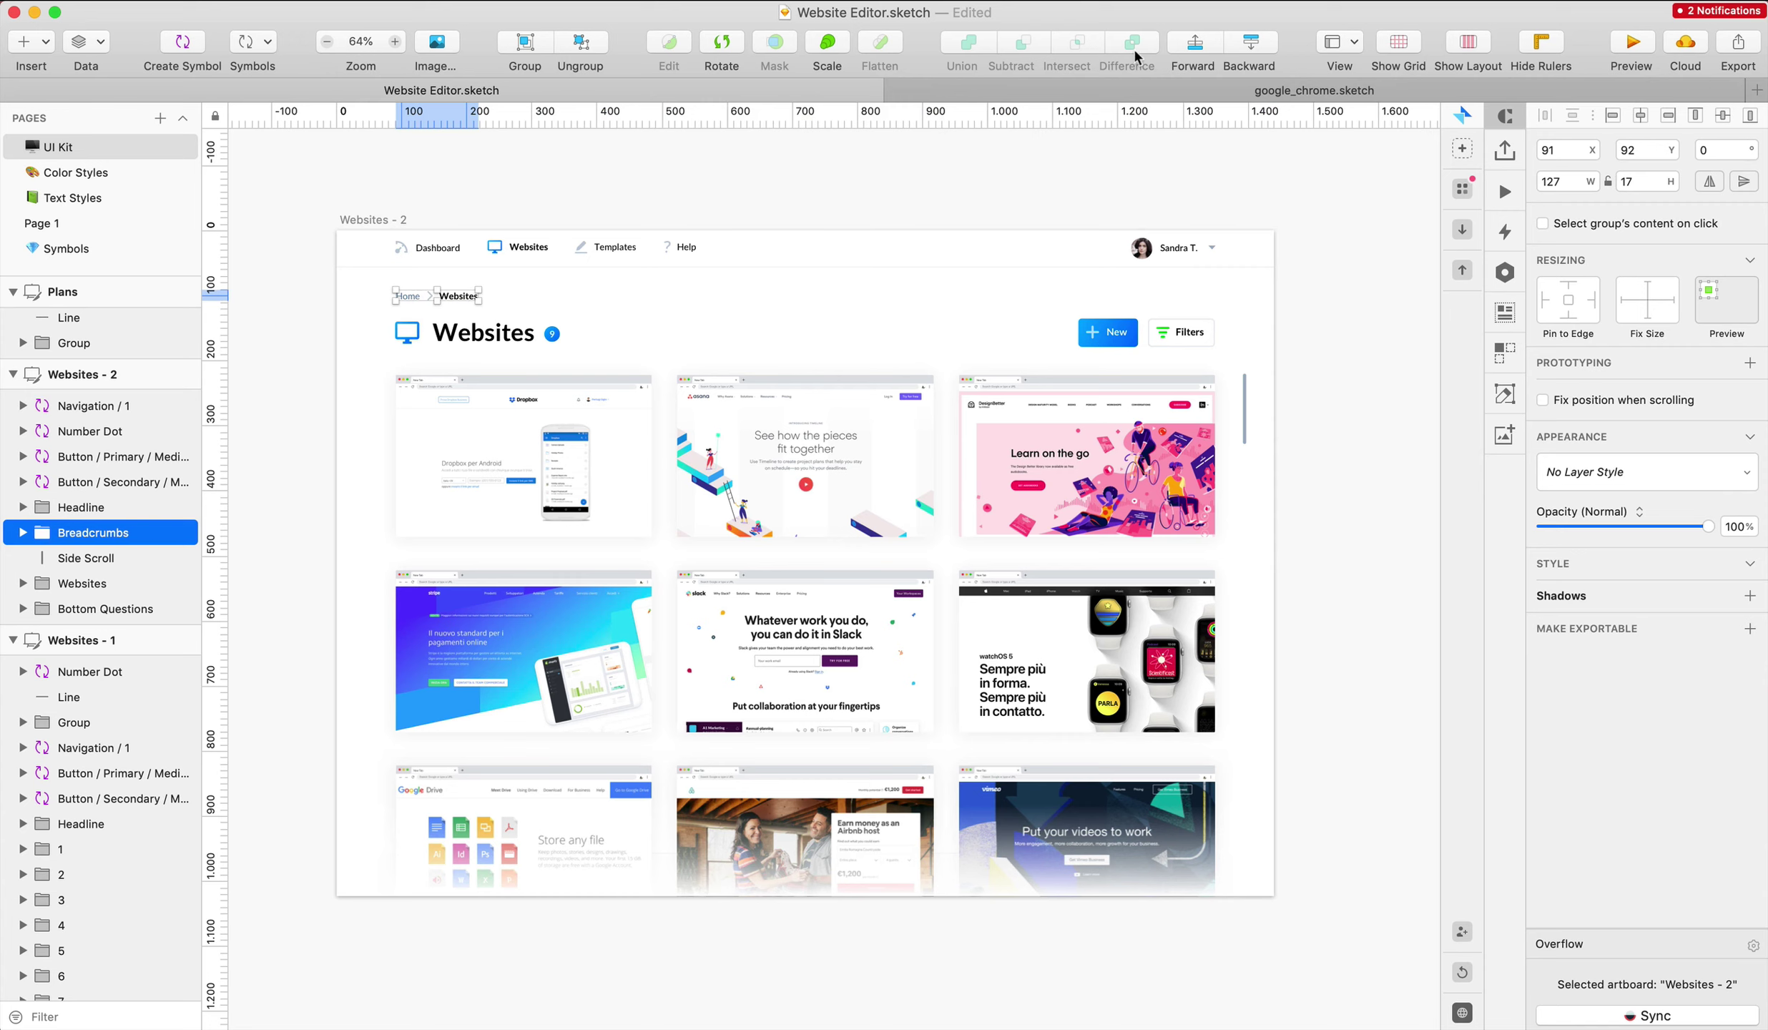
left_click(1192, 42)
left_click(1193, 41)
left_click(1192, 41)
left_click(1192, 41)
Move the Number Dot symbol into the Headline group of Websites - 2 and collapse the group
left_click(496, 339)
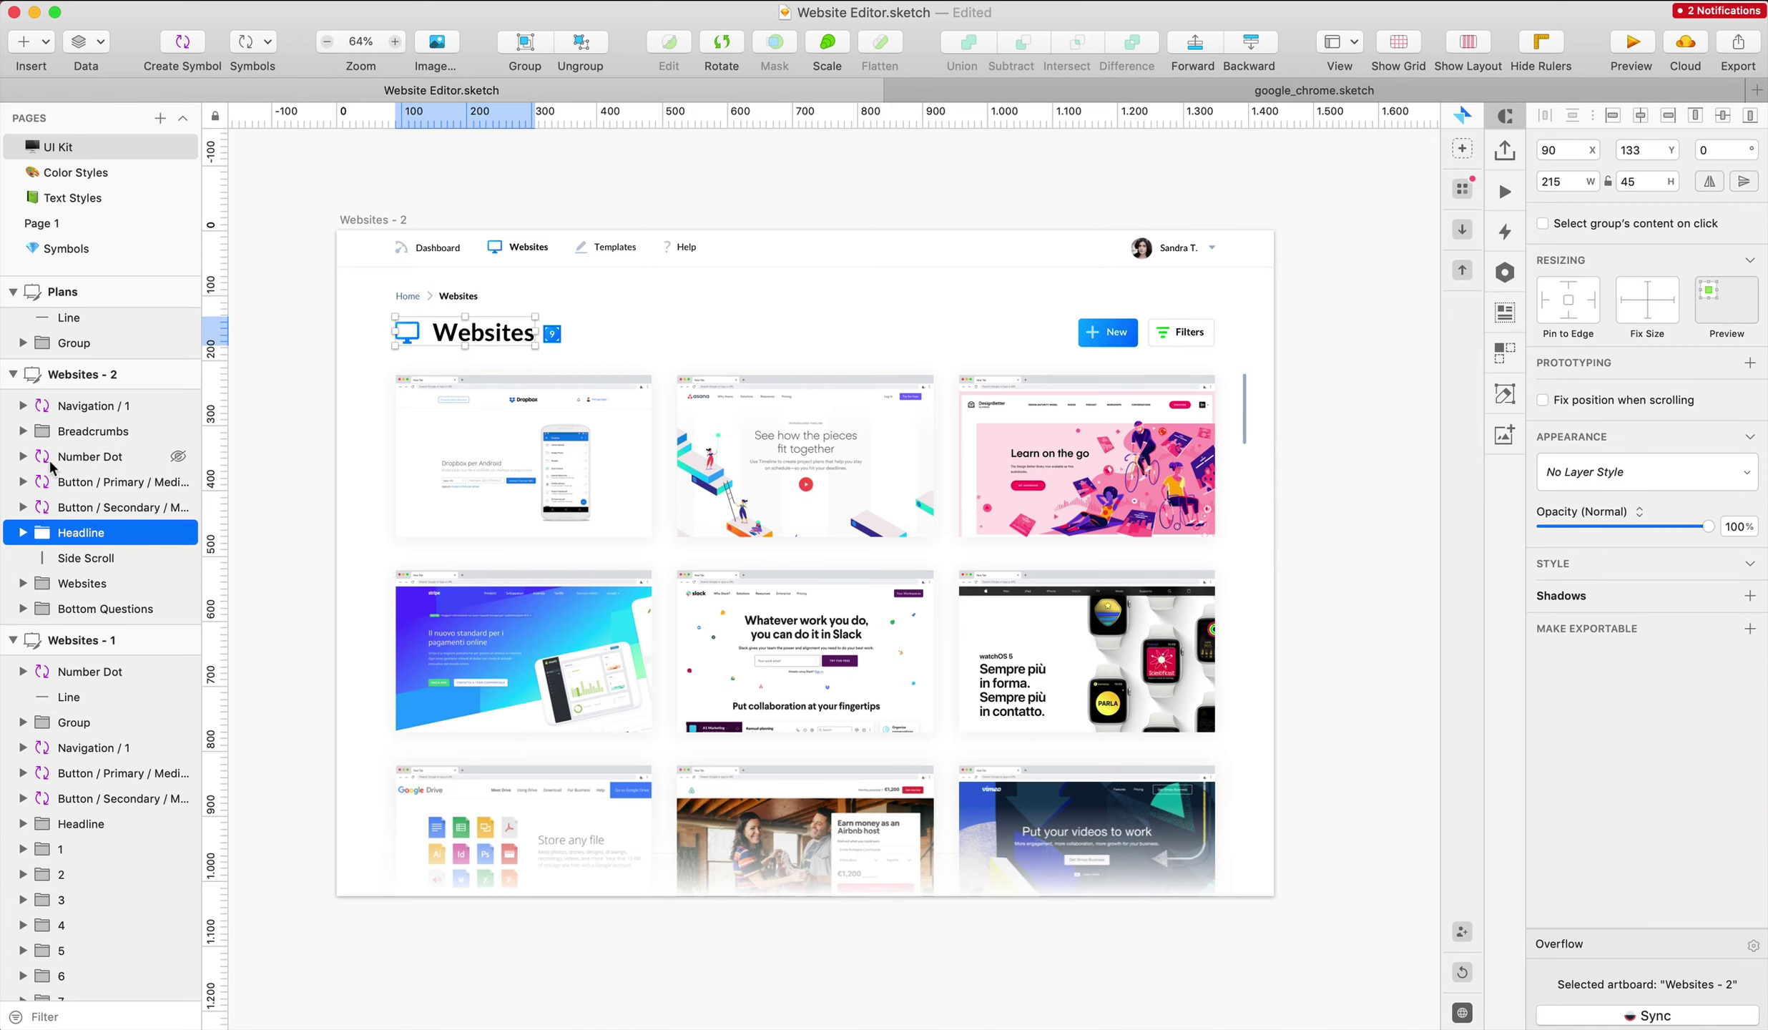
left_click_drag(50, 465, 69, 536)
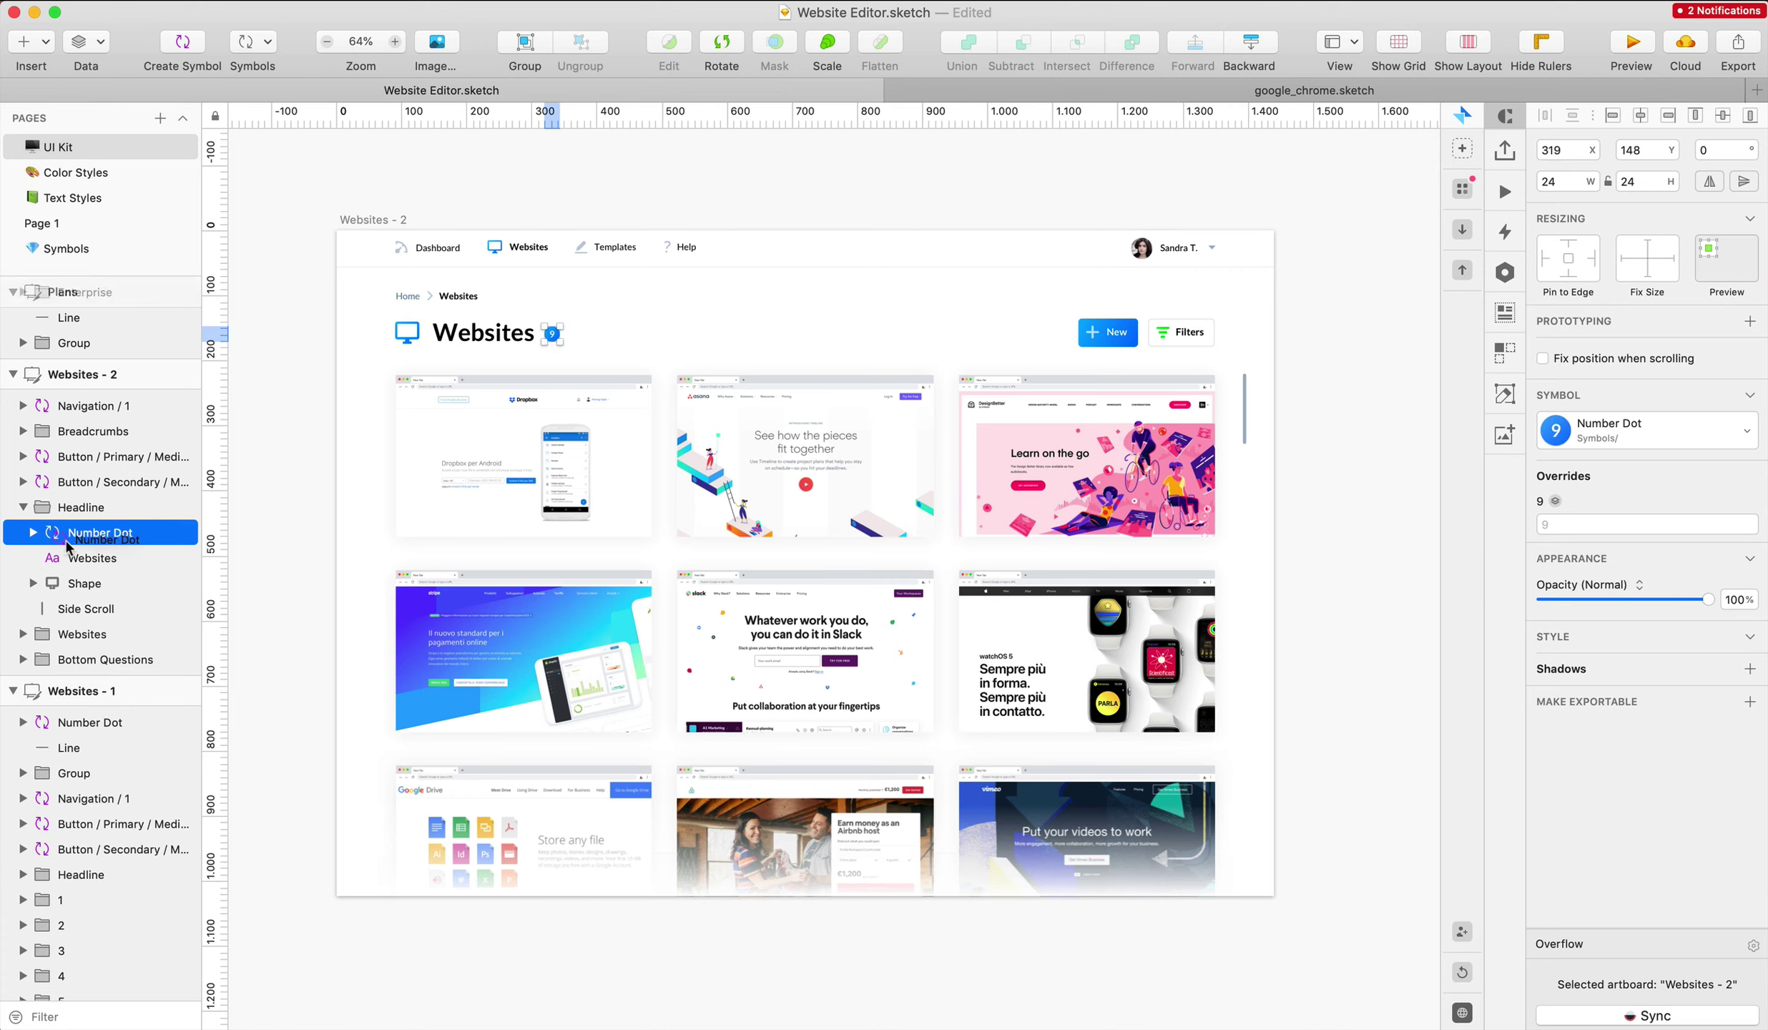
left_click(24, 507)
Group the primary and secondary button symbols of Websites - 2 and name the group "Buttons"
left_click(85, 460)
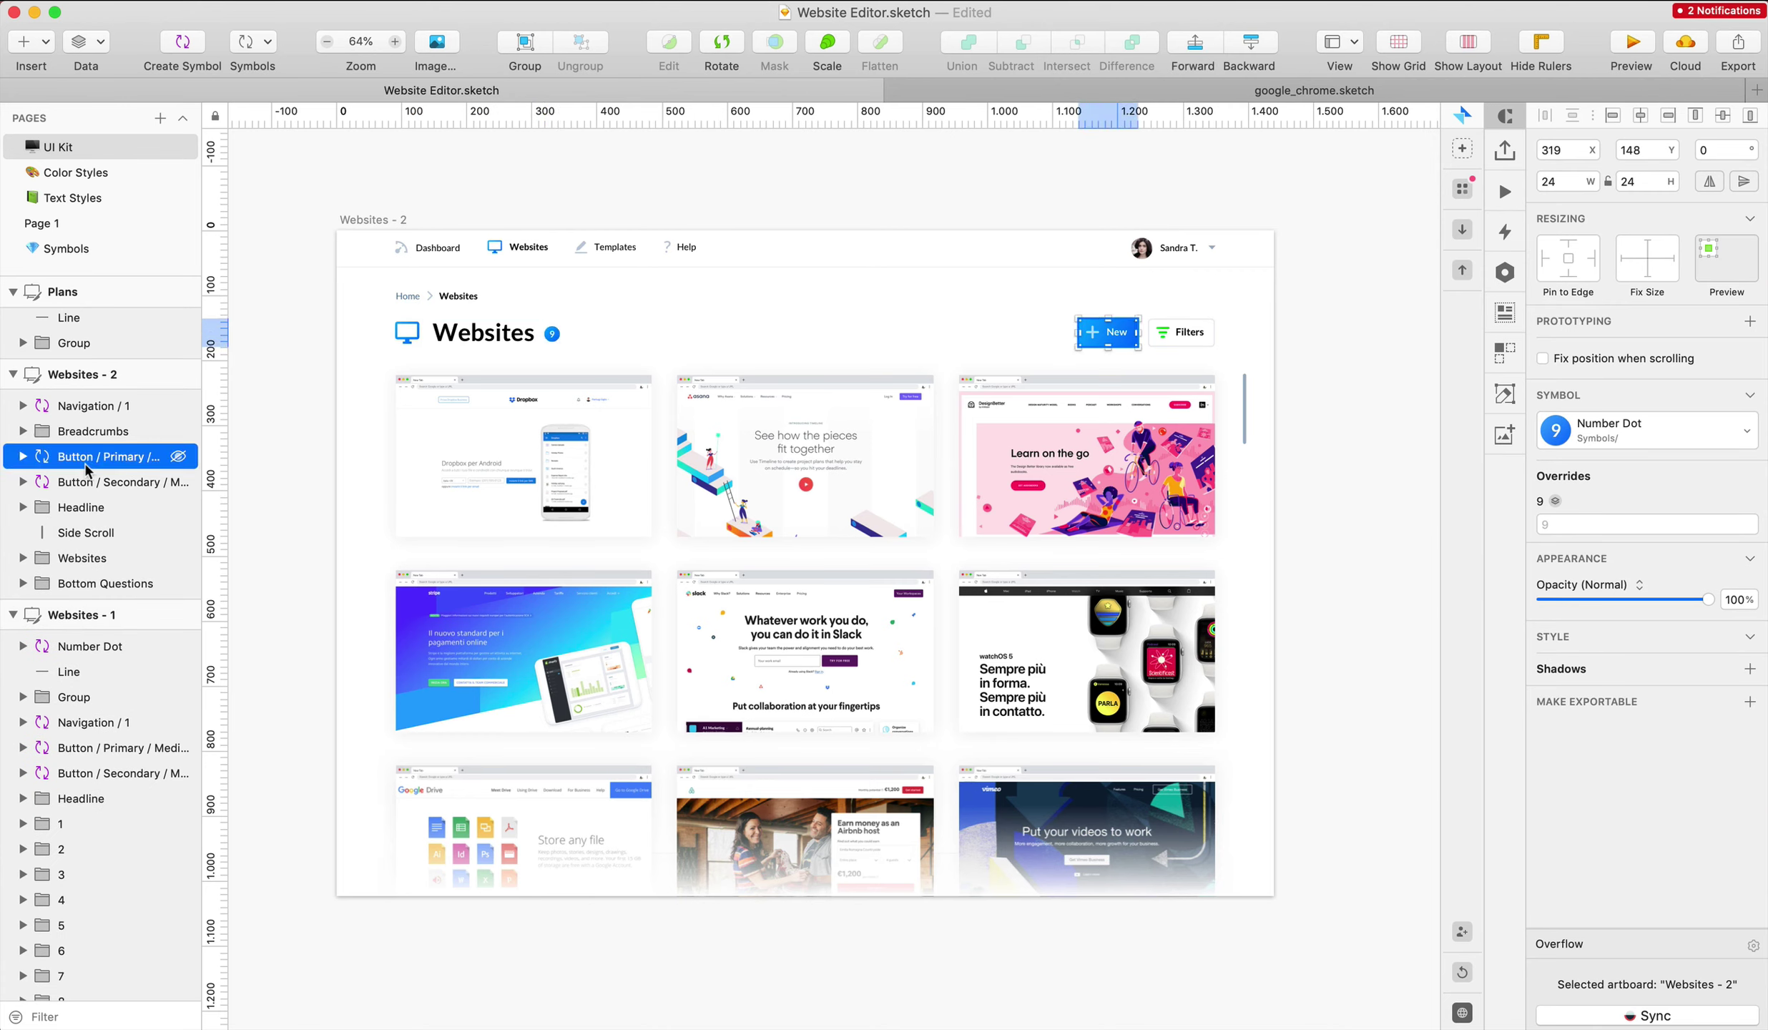
left_click(91, 480, "shift")
key("super+g")
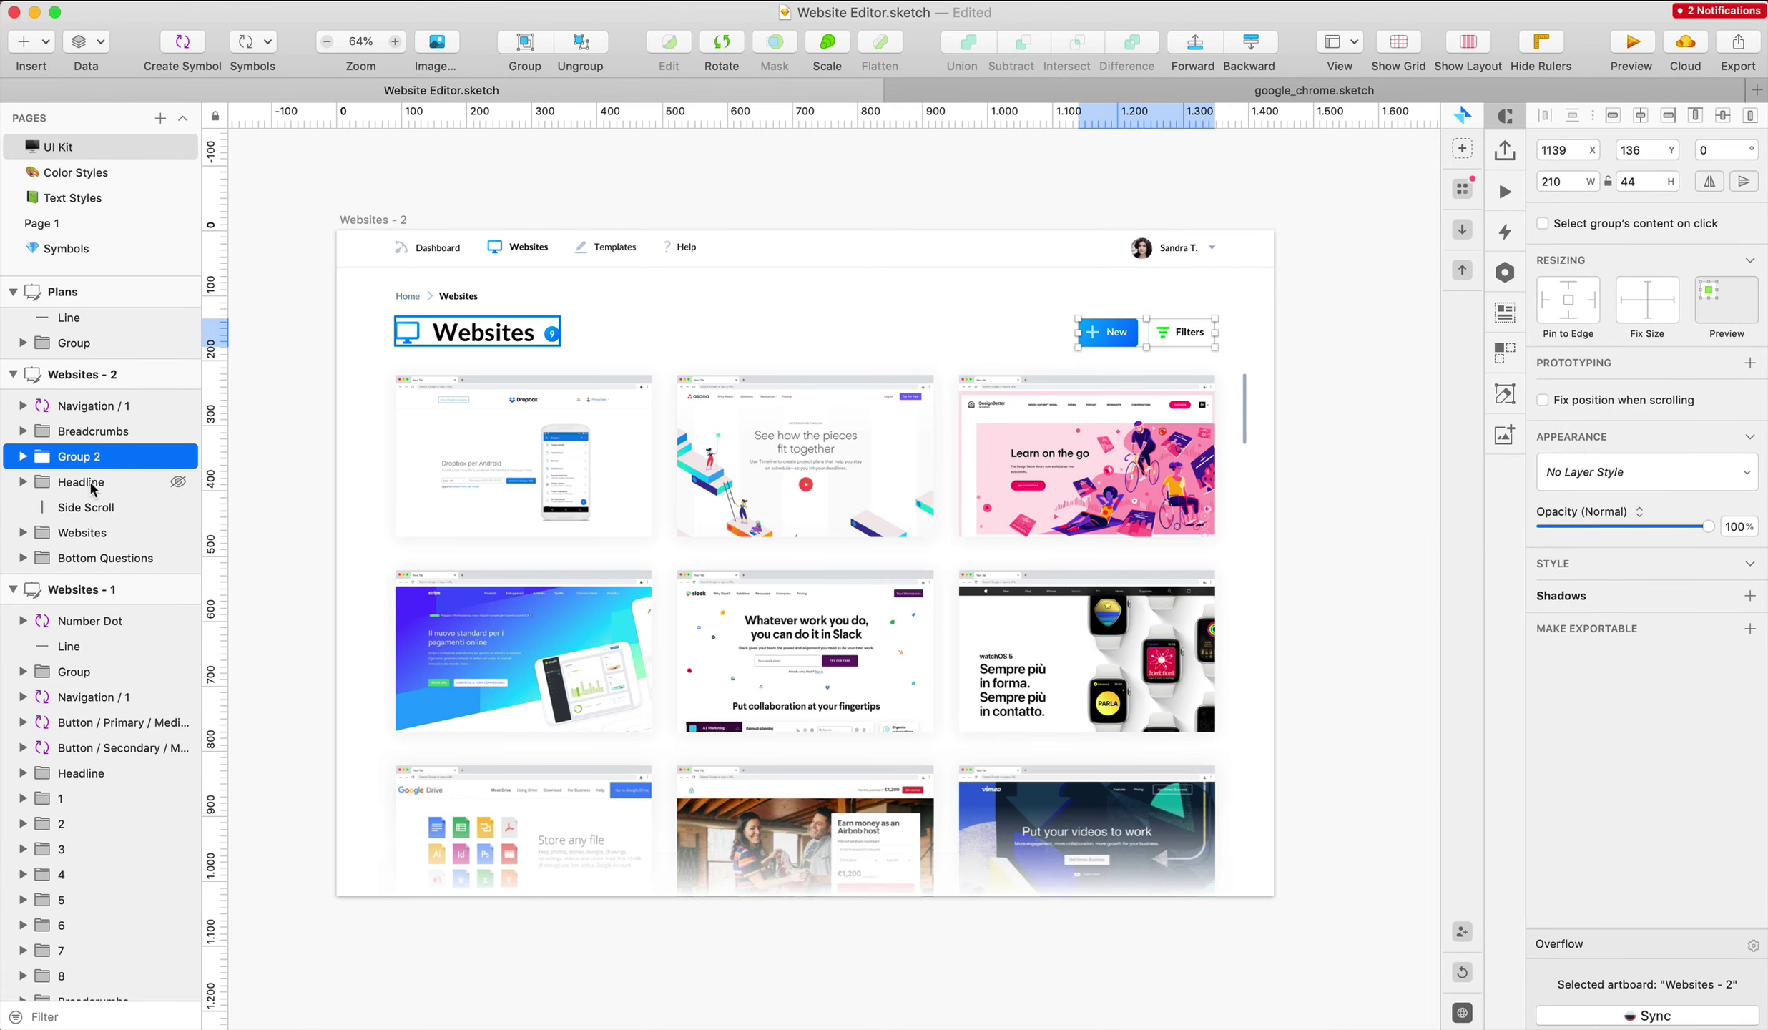
key("super+r")
type("Buttons")
key("Return")
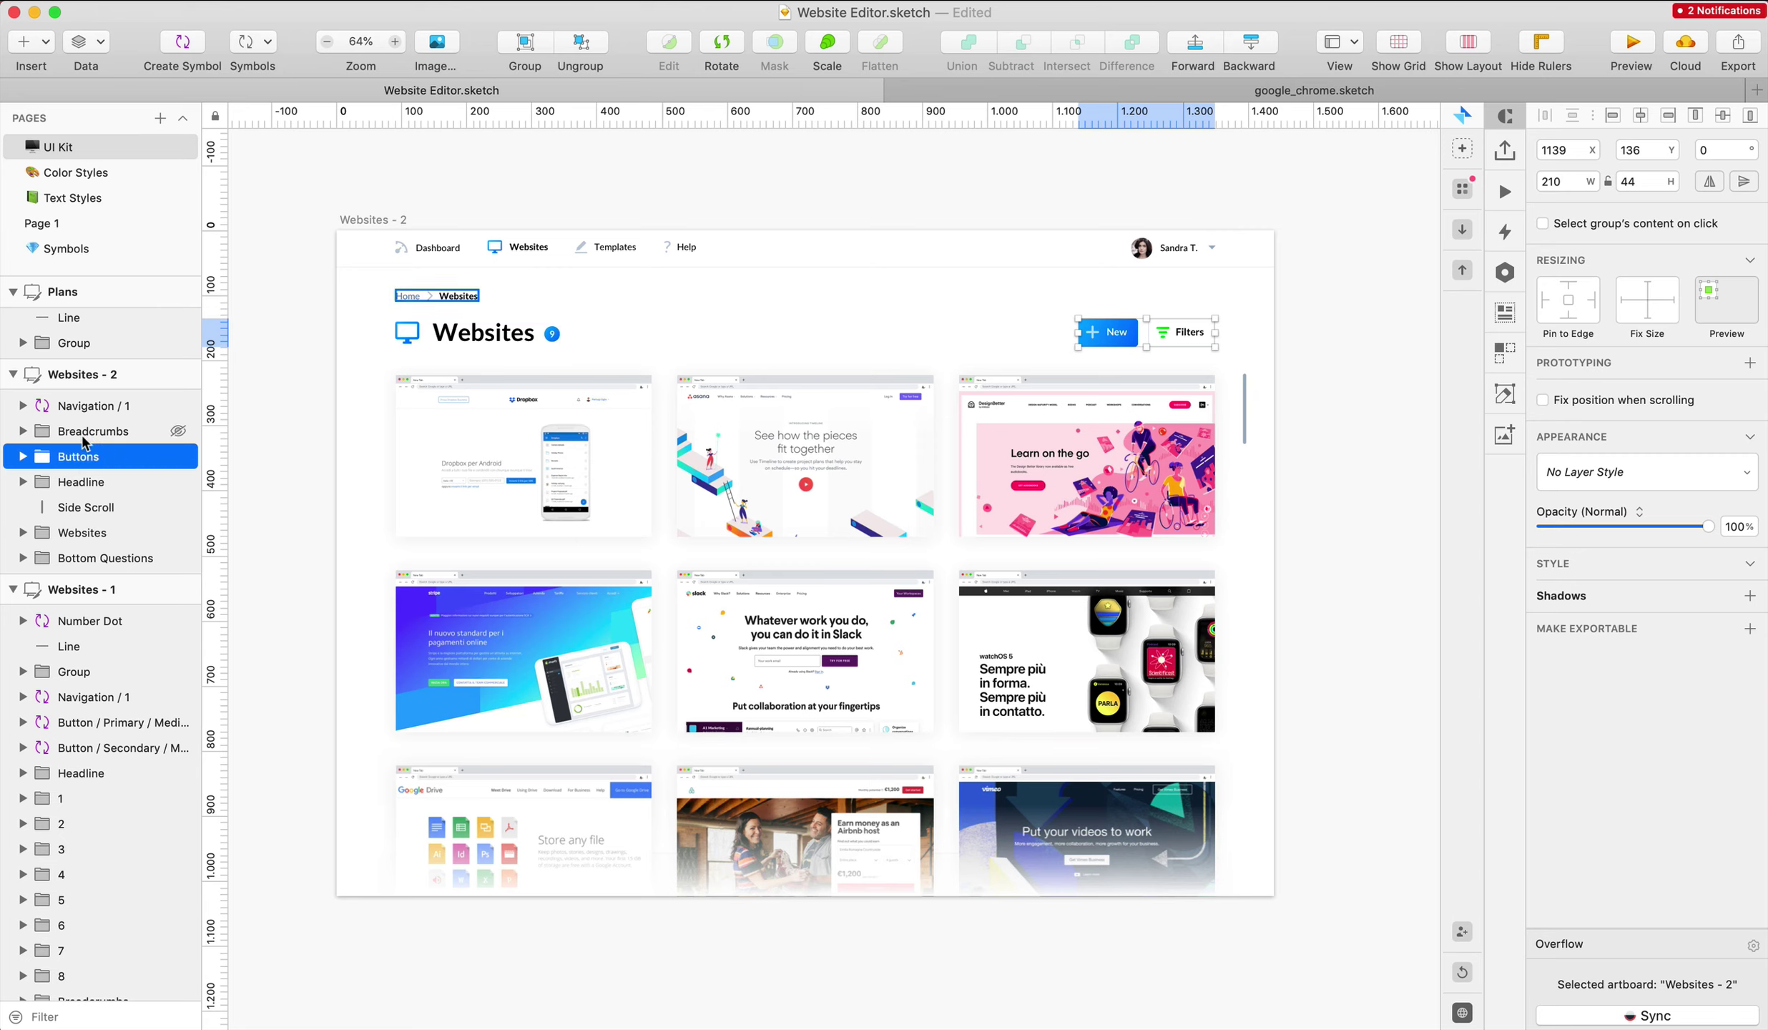
Bring the Headline group forward so it sits between Breadcrumbs and Buttons, and clear the selection
left_click(81, 432)
left_click(82, 482)
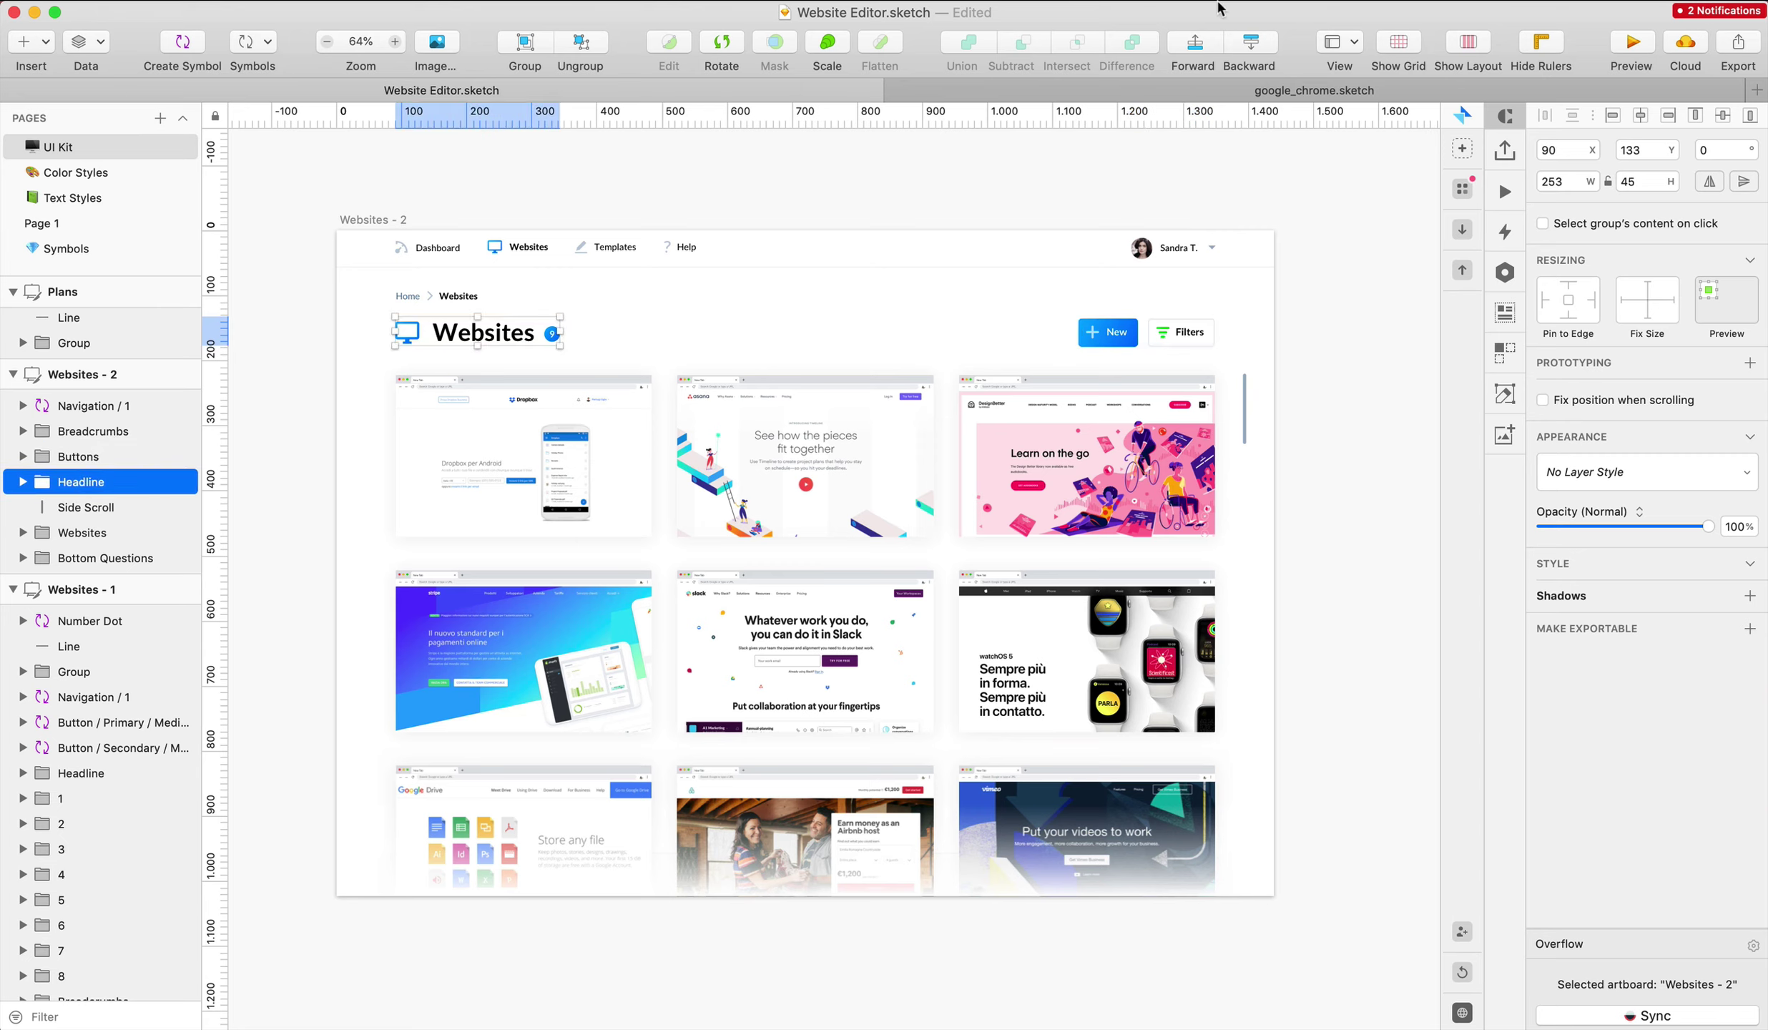
left_click(1205, 44)
left_click(823, 170)
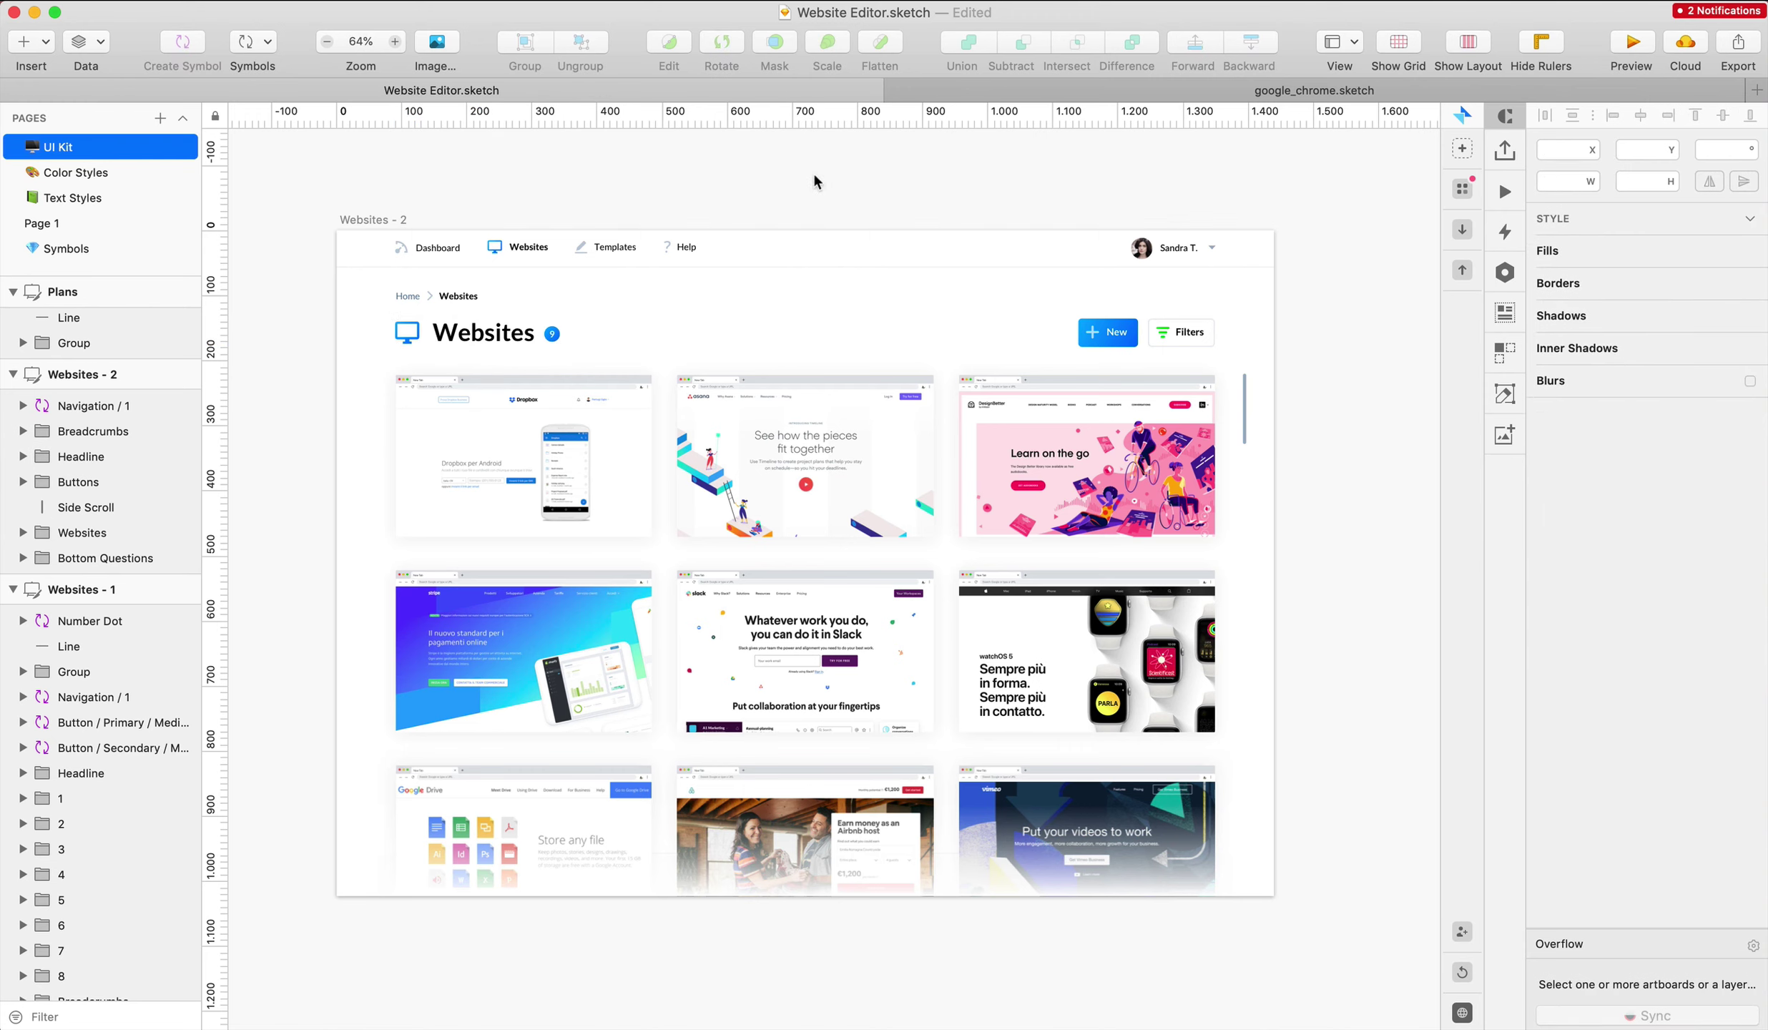
Check the Buttons, Side Scroll and Websites layers one by one against their places on the Websites - 2 artboard
left_click(98, 485)
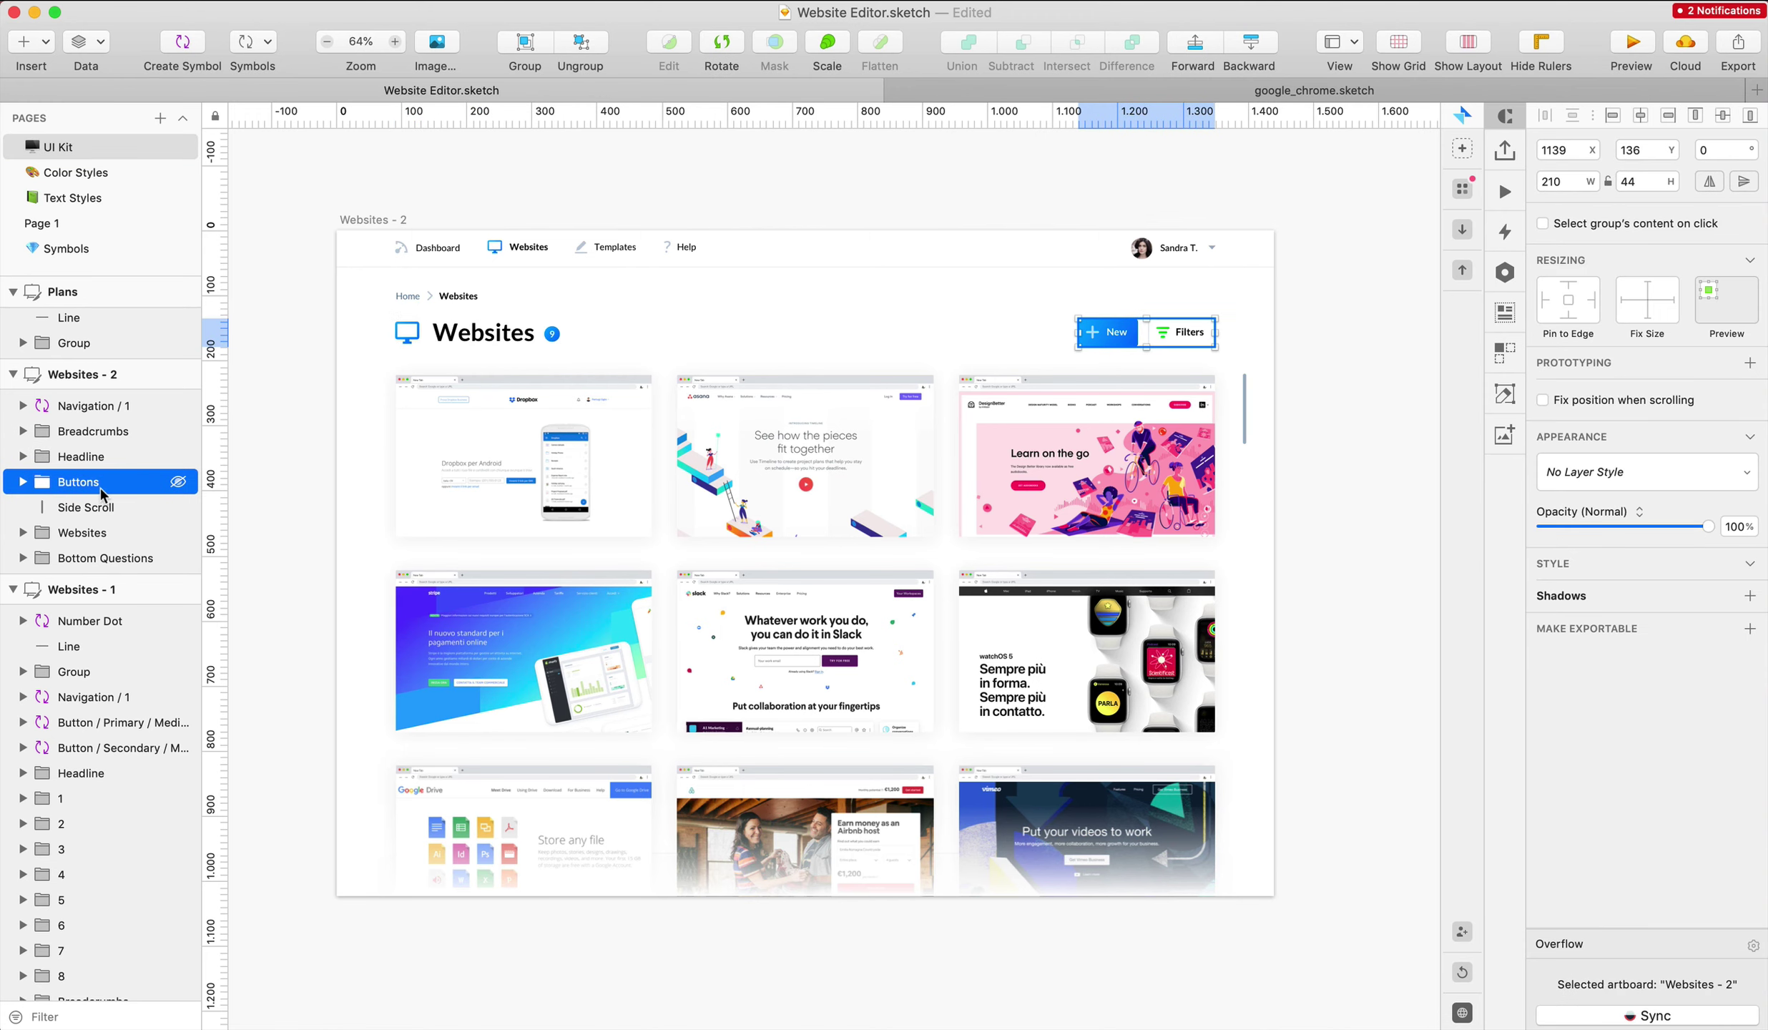
left_click(99, 508)
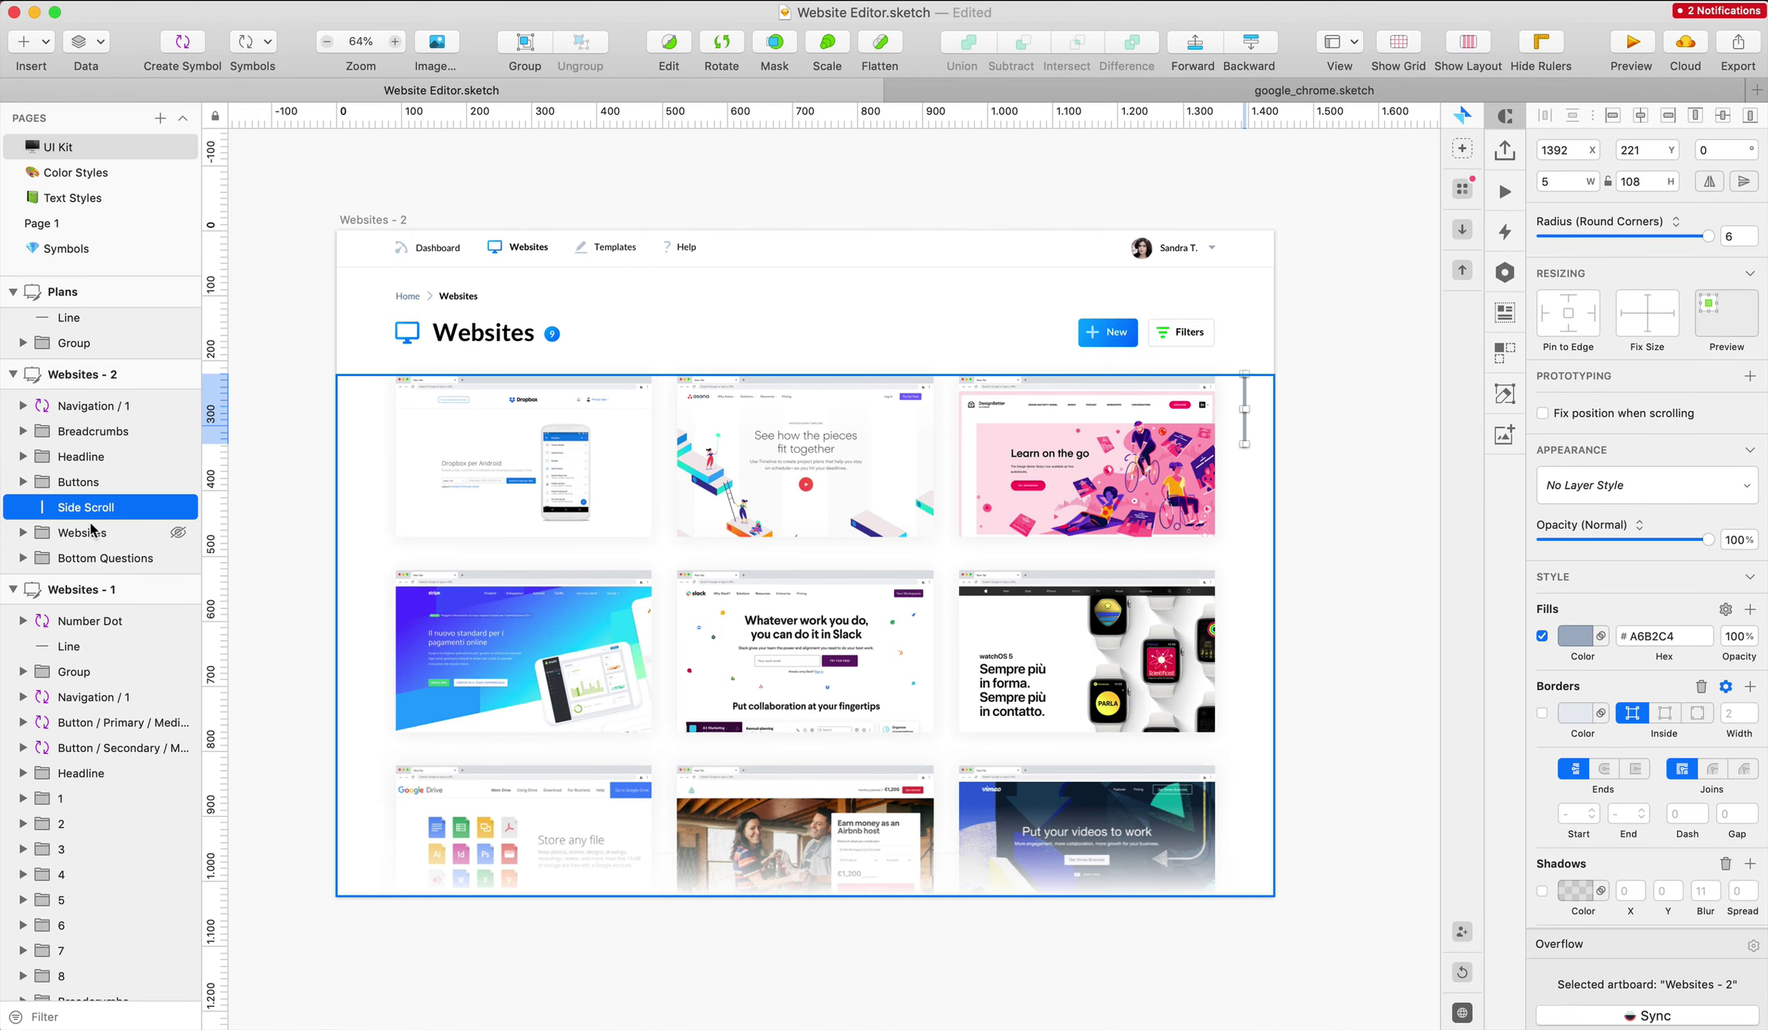
left_click(91, 530)
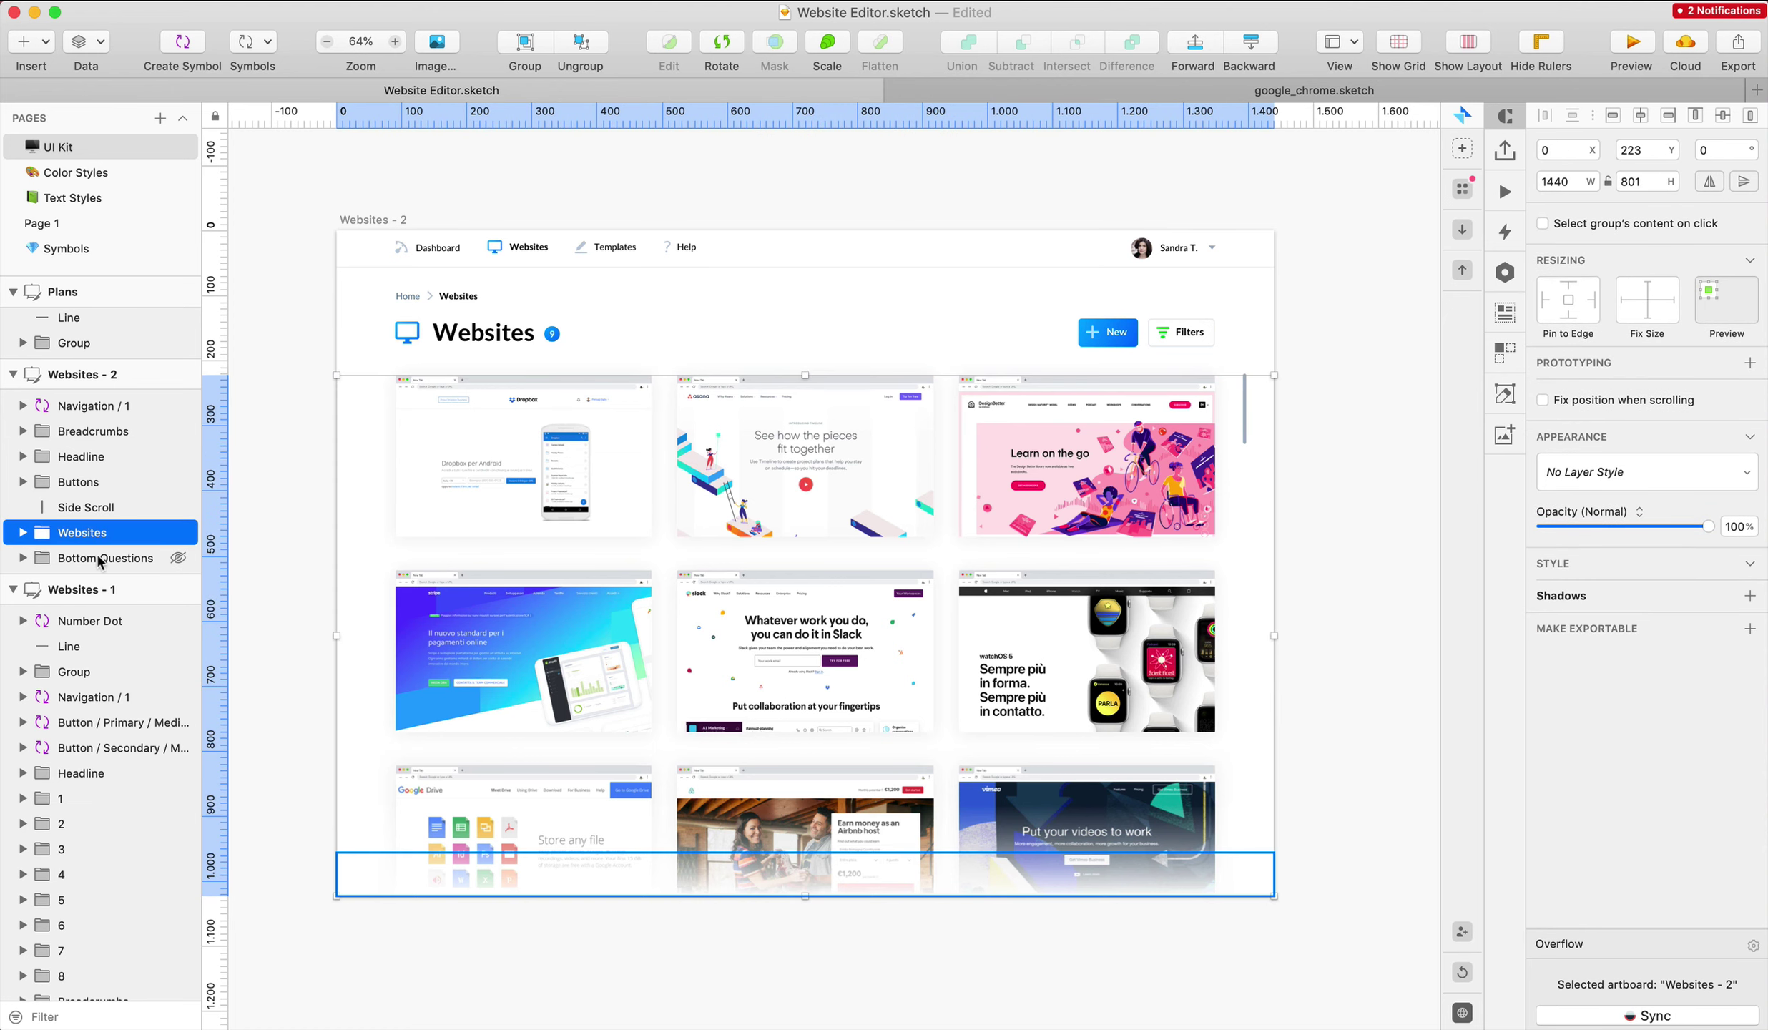